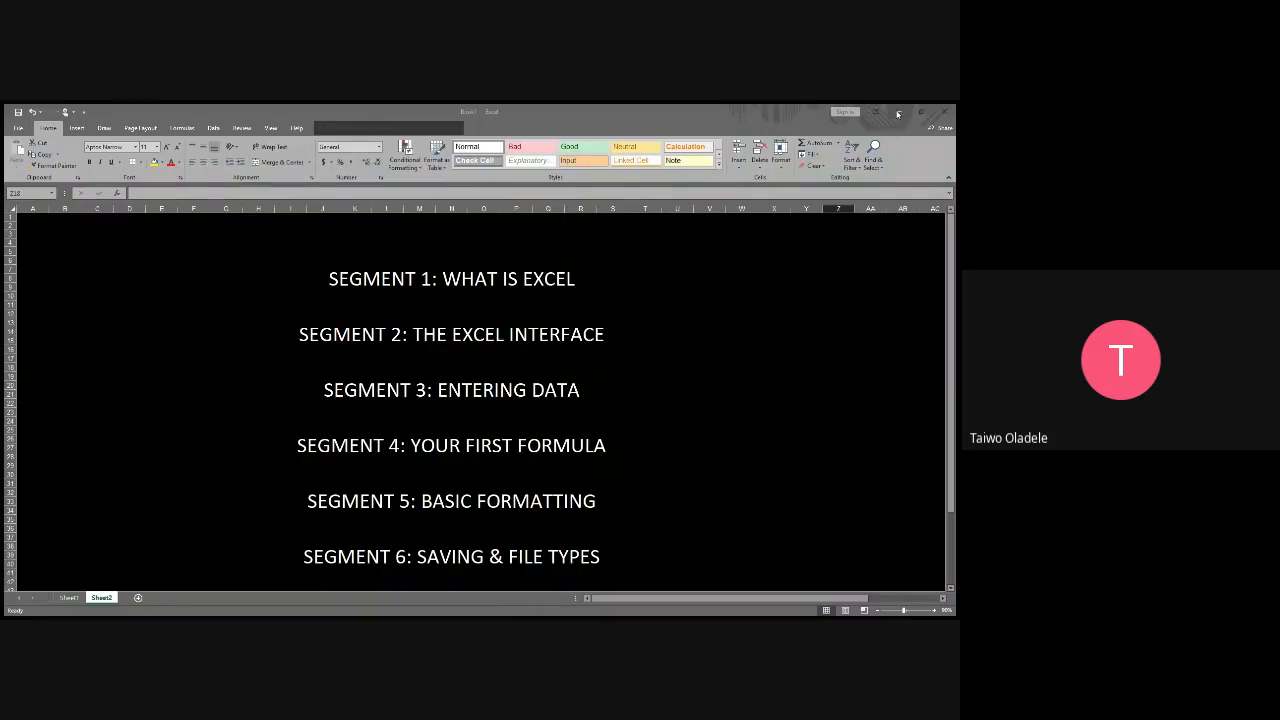
Switch to Sheet1, restore the workbook window to a smaller size, and maximize it again
{"action": "left_click", "coordinate": [897, 113]}
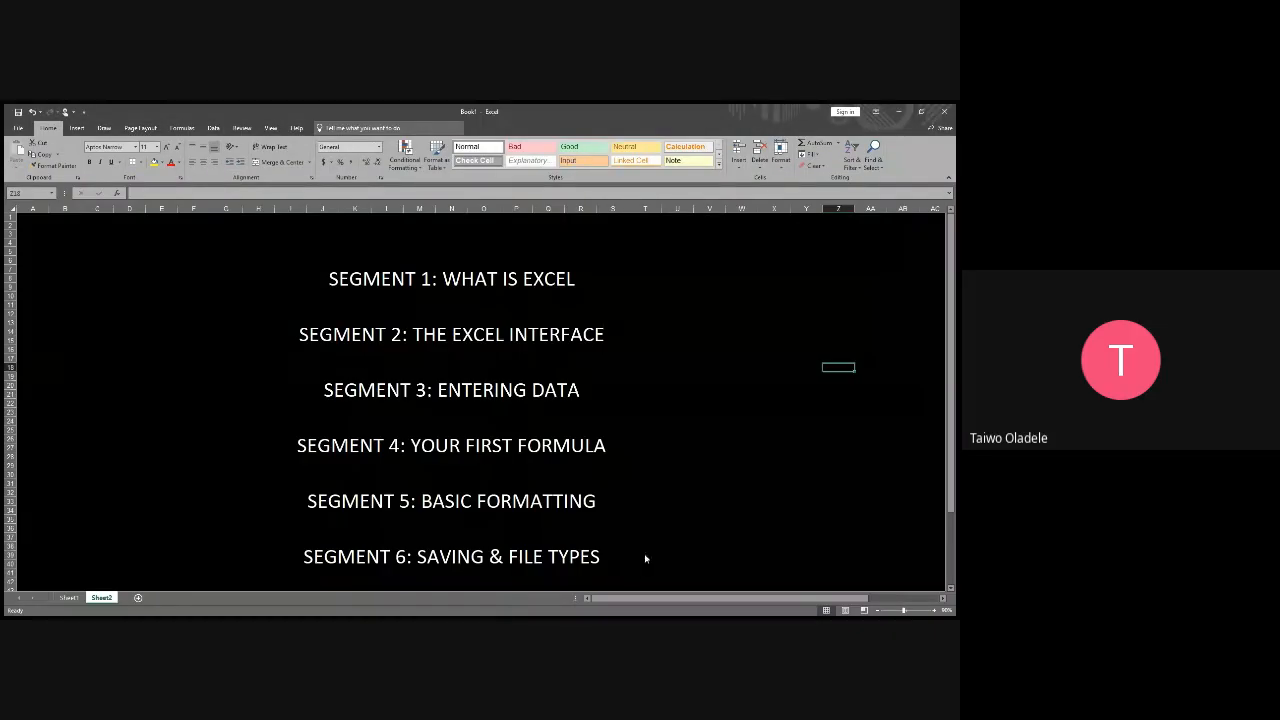
{"action": "left_click", "coordinate": [66, 598]}
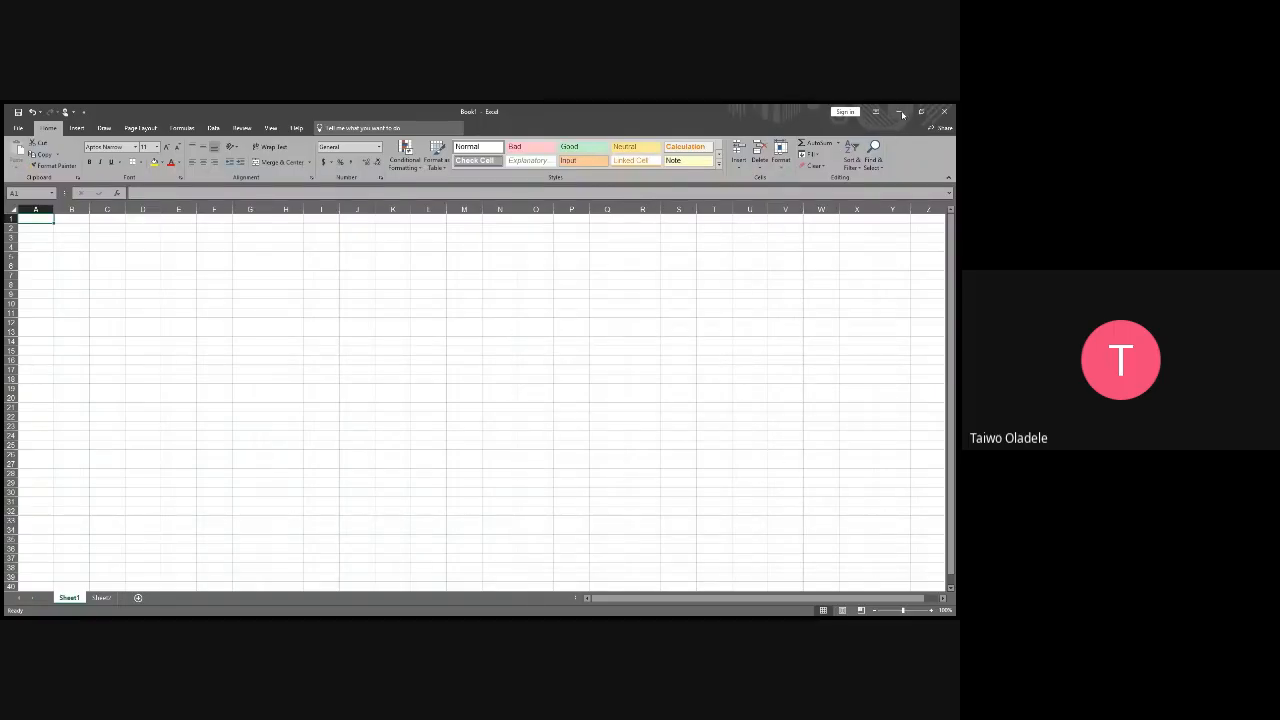
{"action": "left_click", "coordinate": [921, 112]}
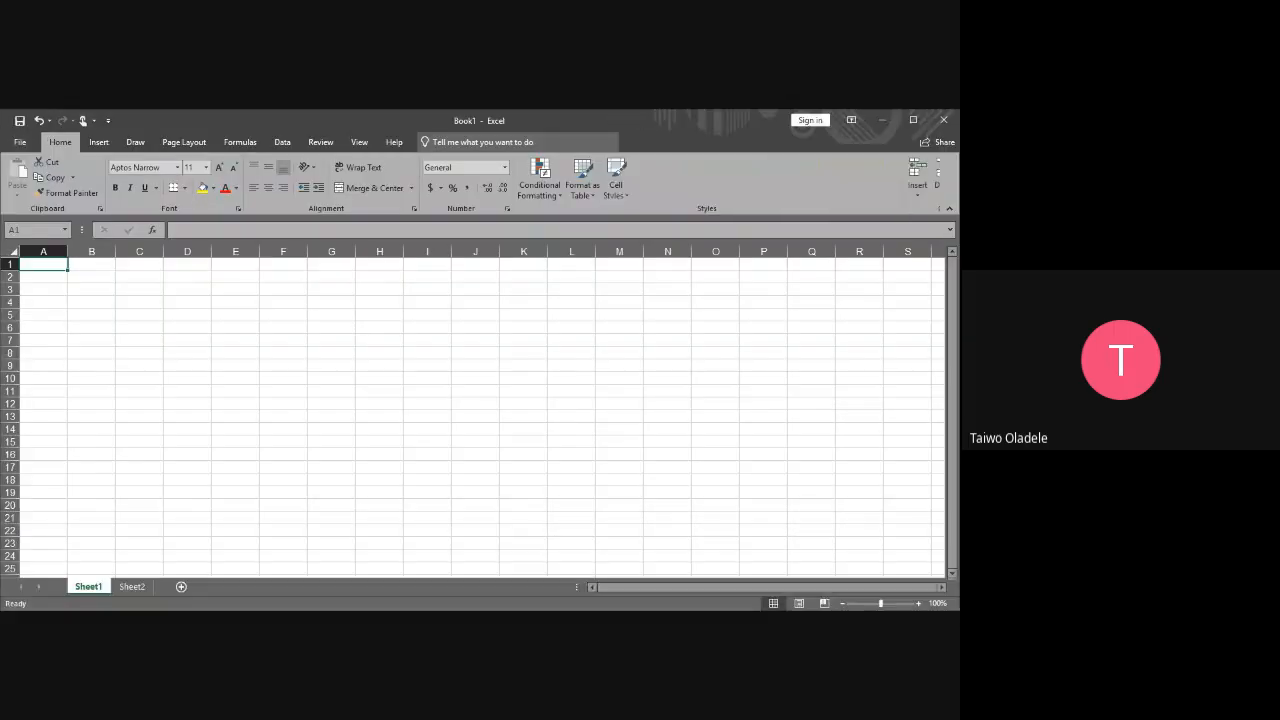
{"action": "left_click", "coordinate": [913, 120]}
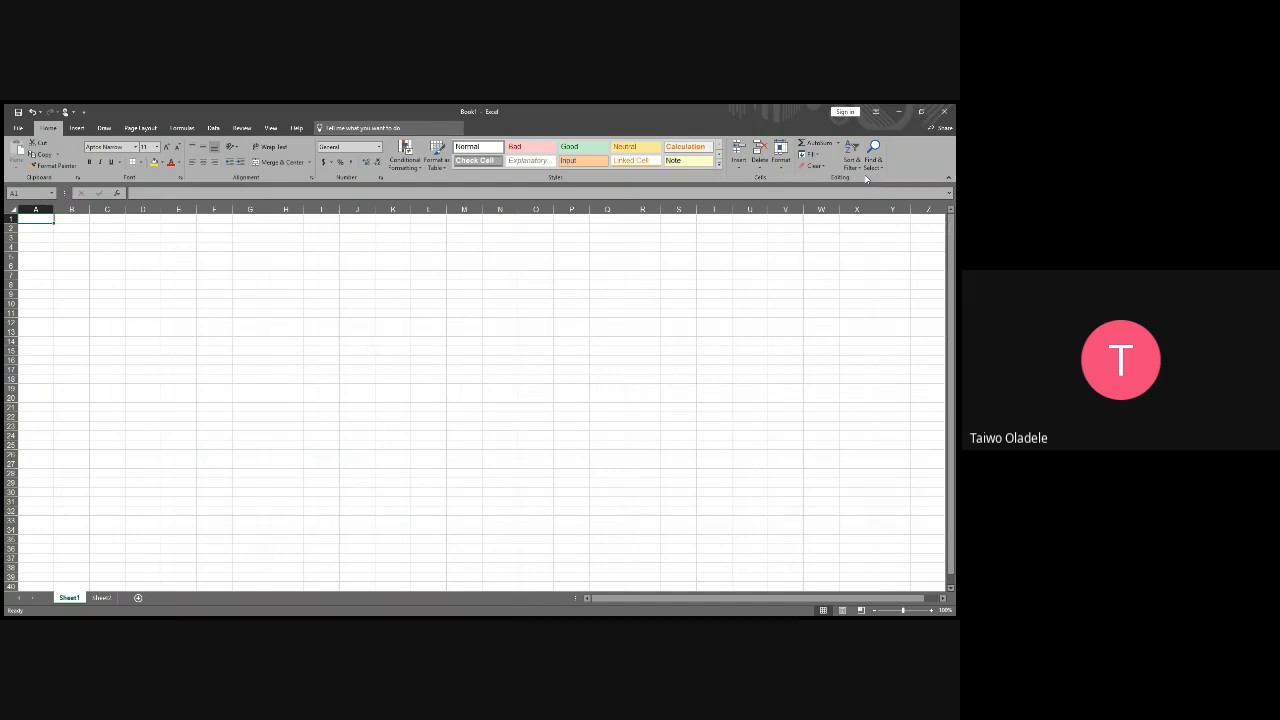
{"action": "left_click", "coordinate": [866, 180]}
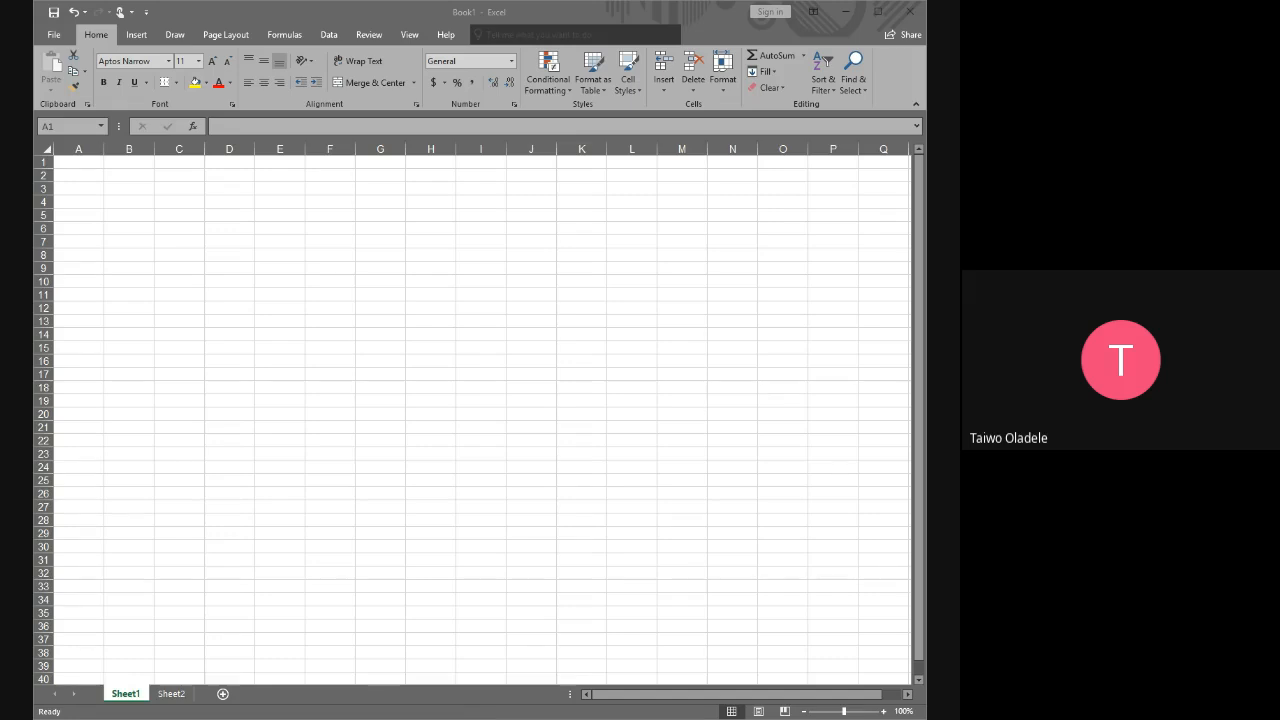
Examine the Insert commands and the Formulas commands available for the workbook
{"action": "left_click", "coordinate": [861, 672]}
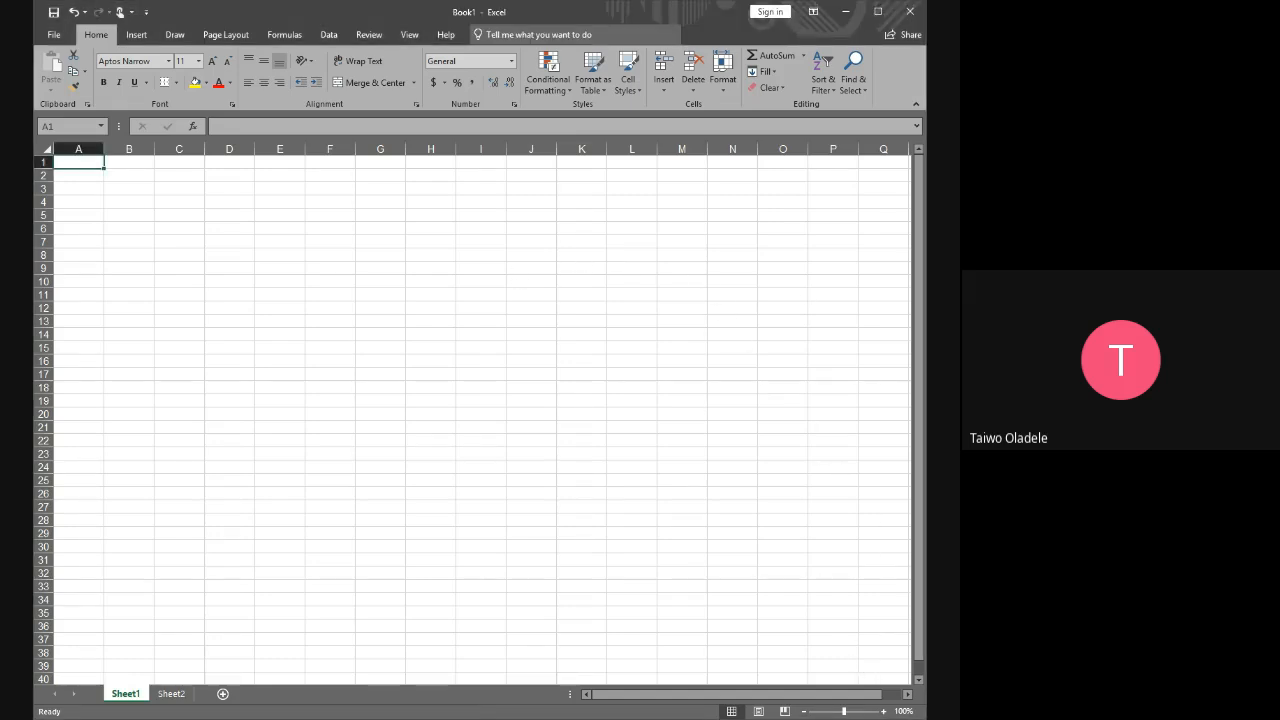
{"action": "left_click", "coordinate": [137, 35]}
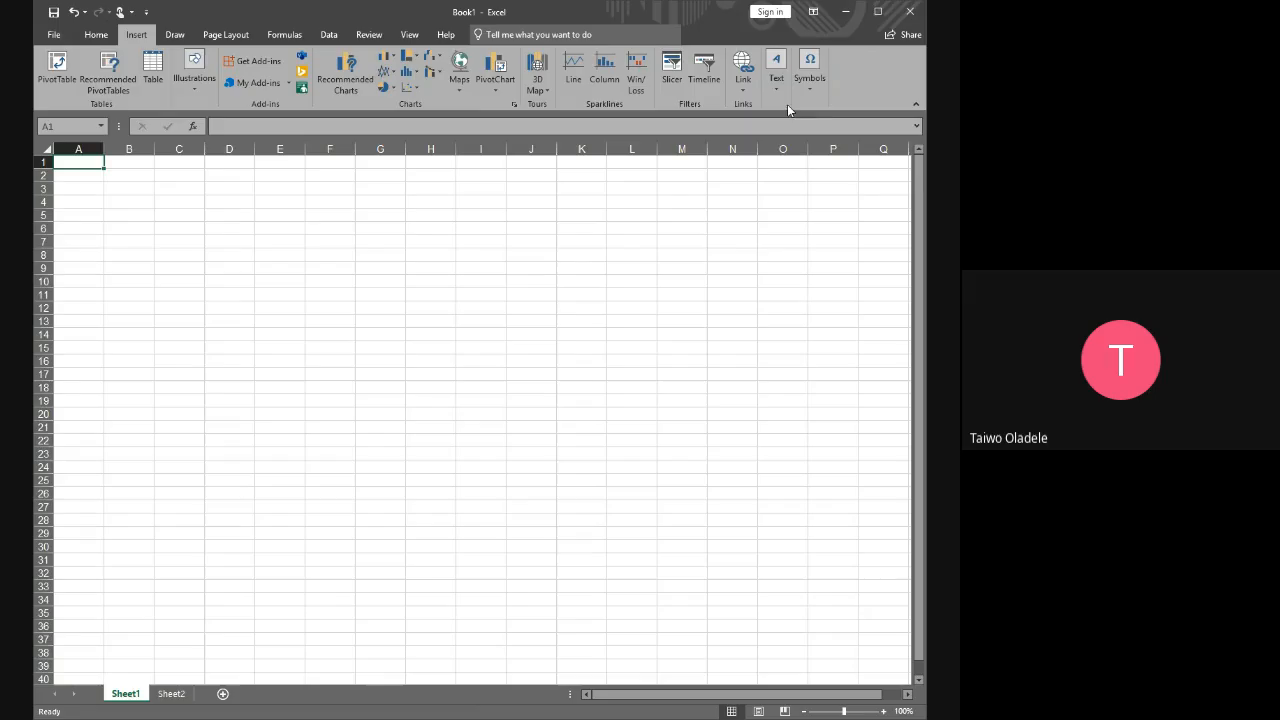
{"action": "left_click", "coordinate": [288, 35]}
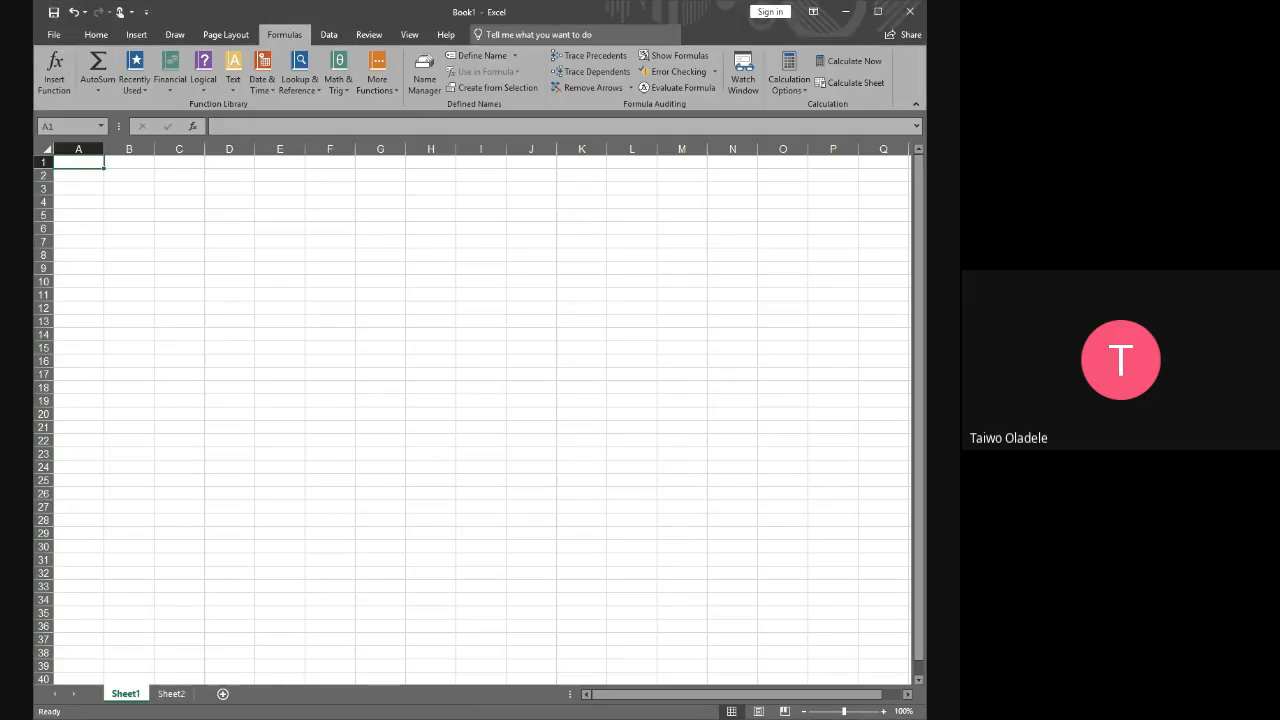
{"action": "key", "text": "alt+Tab"}
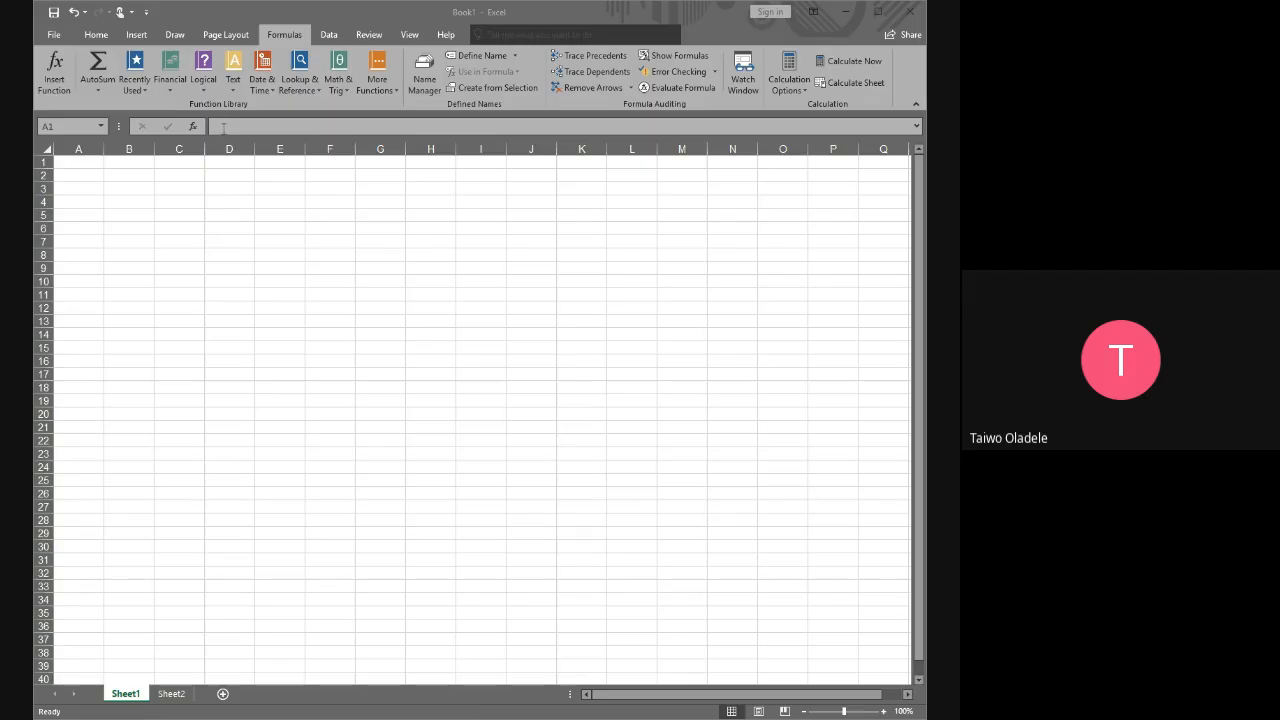
{"action": "left_click", "coordinate": [223, 128]}
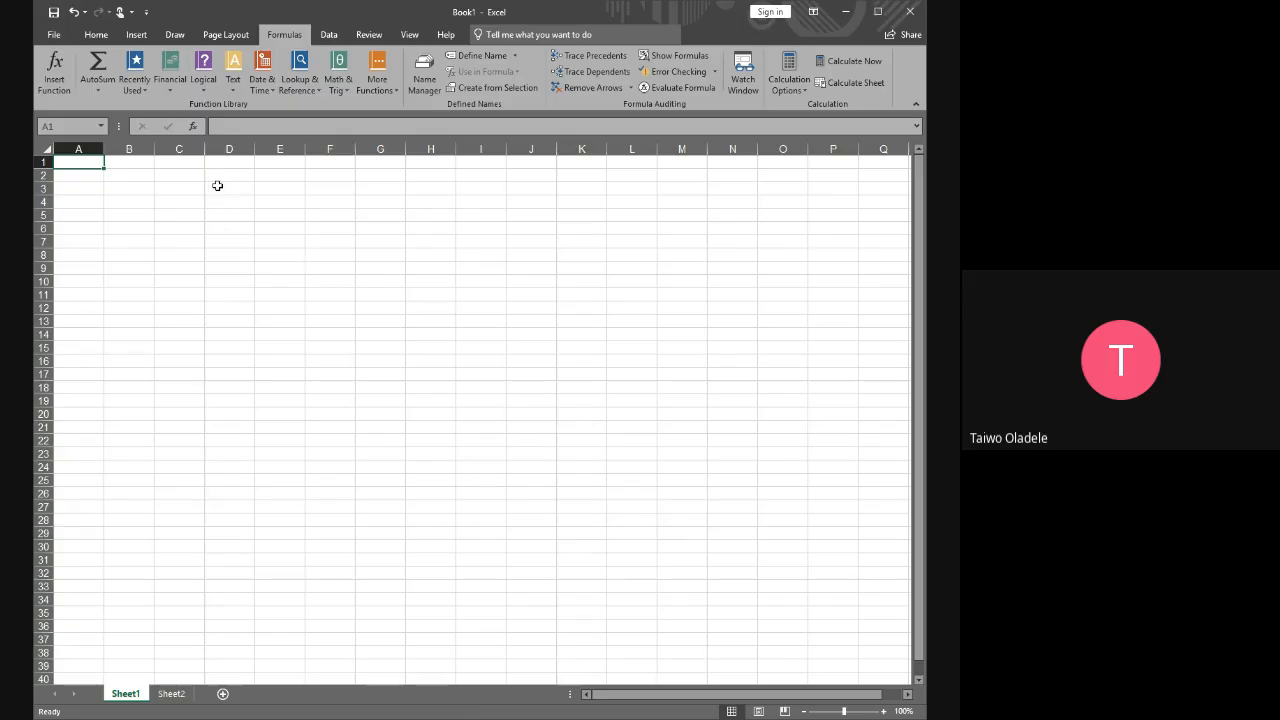
Enter the text TYPE in cell D2 of Sheet1, correcting the mistyped letters
{"action": "left_click", "coordinate": [231, 176]}
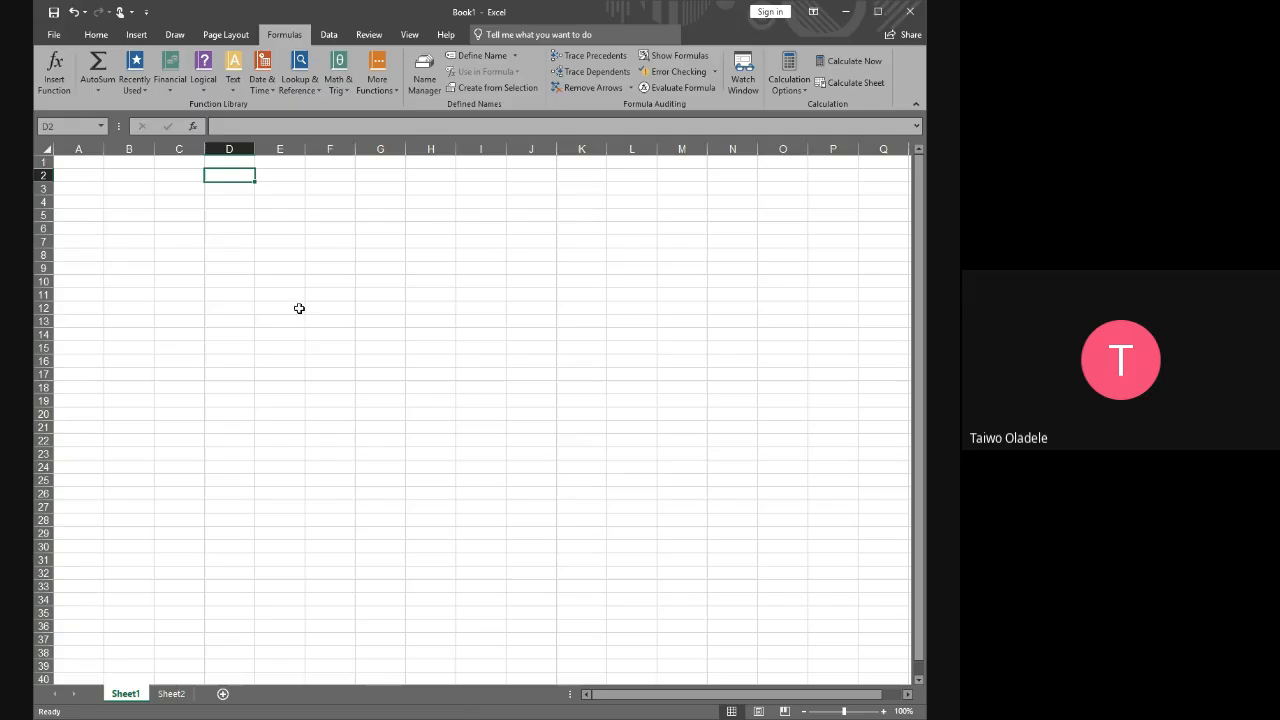
{"action": "type", "text": "fffa"}
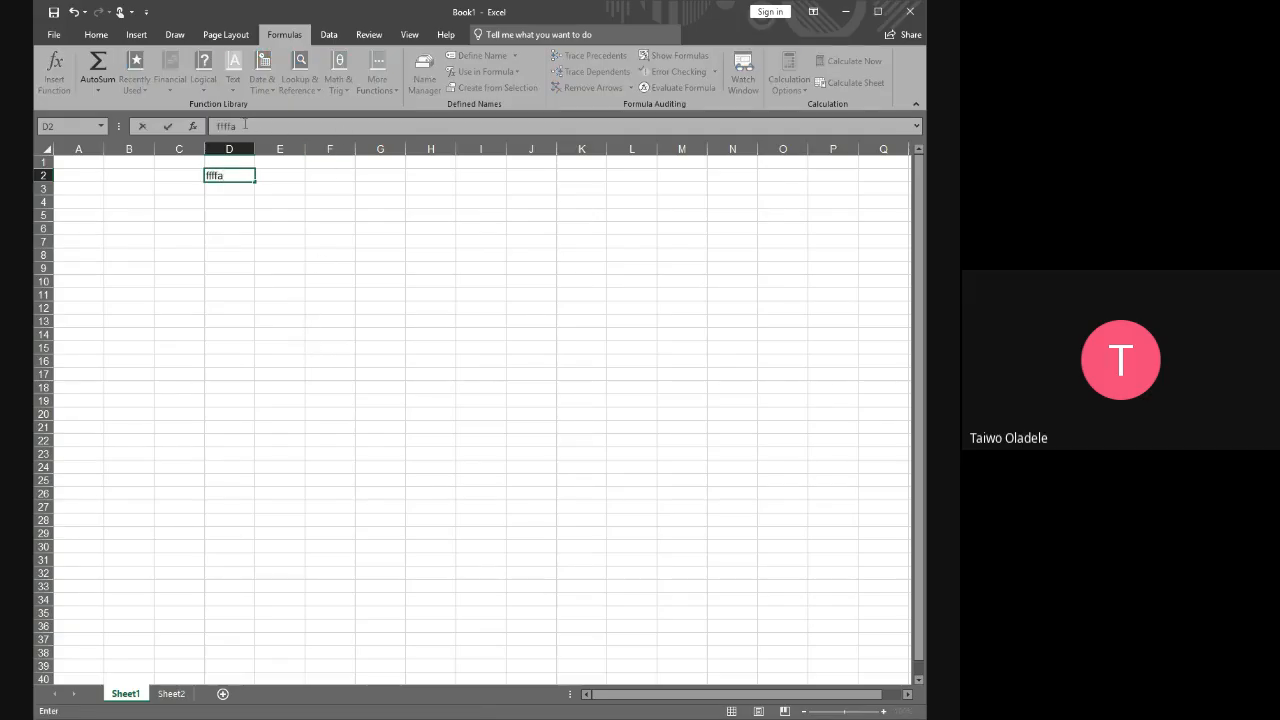
{"action": "key", "text": "BackSpace"}
{"action": "key", "text": "BackSpace"}
{"action": "key", "text": "BackSpace"}
{"action": "key", "text": "BackSpace"}
{"action": "type", "text": "tYPR"}
{"action": "key", "text": "BackSpace"}
{"action": "key", "text": "BackSpace"}
{"action": "key", "text": "BackSpace"}
{"action": "type", "text": "t"}
{"action": "key", "text": "BackSpace"}
{"action": "type", "text": "TYPE"}
{"action": "left_click", "coordinate": [278, 251]}
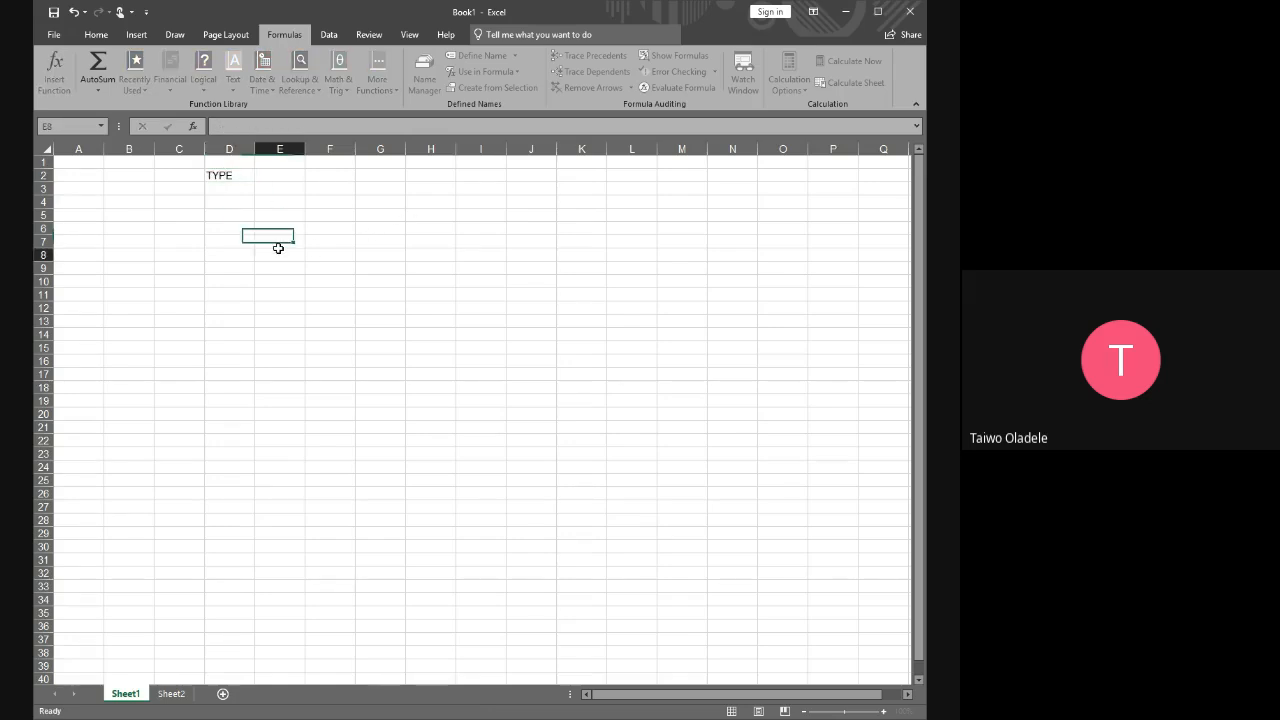
Inspect the content of cell D2 in the formula bar, highlighting its text, and move to cell D4
{"action": "left_click", "coordinate": [232, 176]}
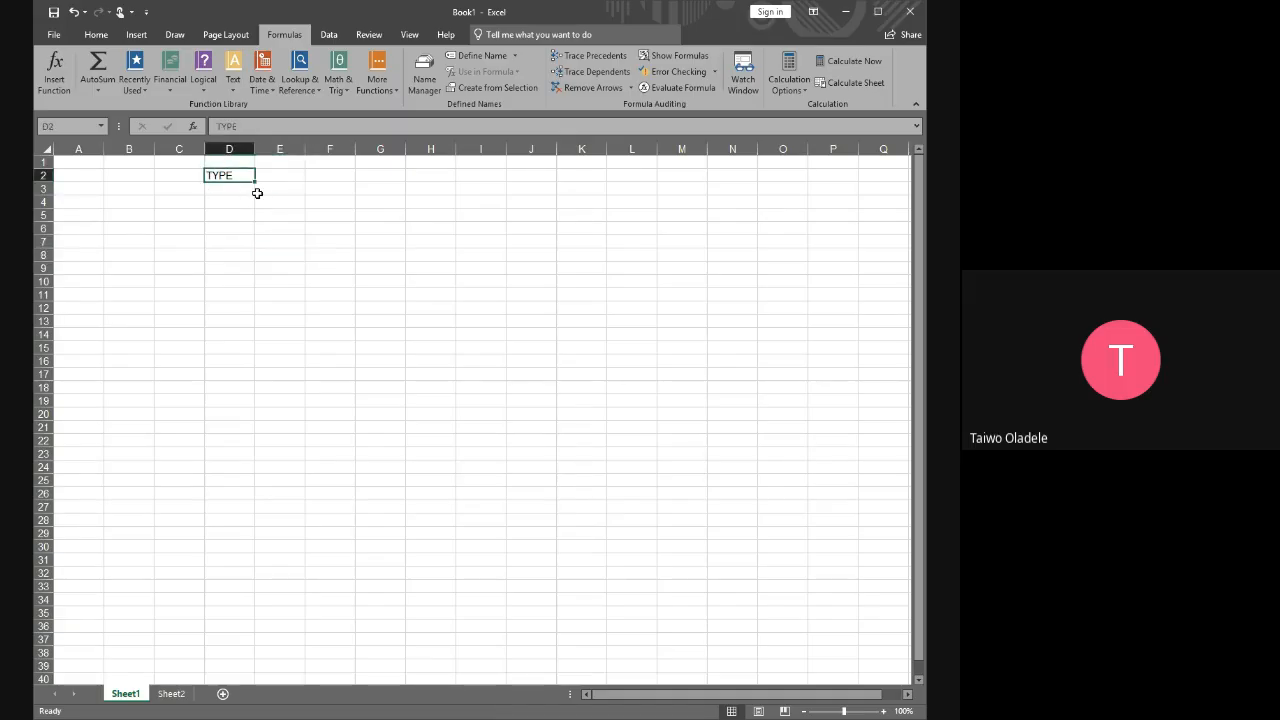
{"action": "left_click_drag", "start_coordinate": [243, 125], "coordinate": [204, 125]}
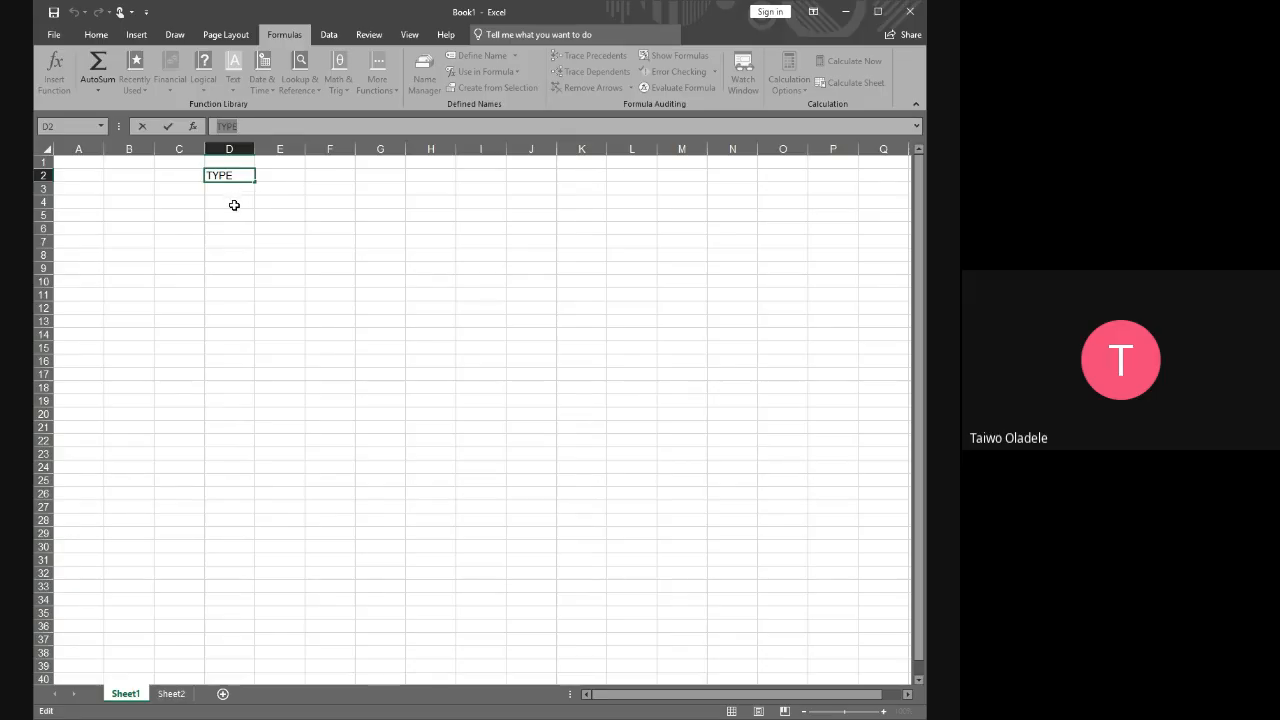
{"action": "left_click", "coordinate": [233, 204]}
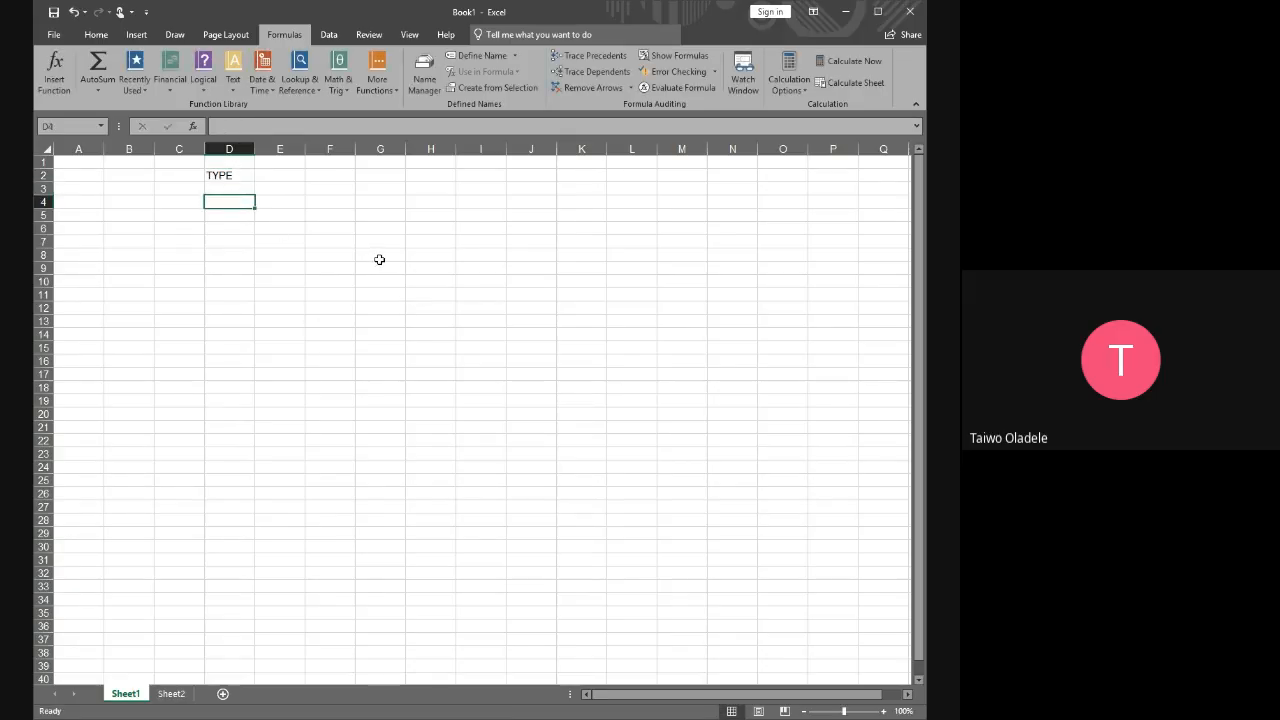
Start a =SUM formula in cell D4, highlight it in the formula bar, and discard the entry
{"action": "type", "text": "="}
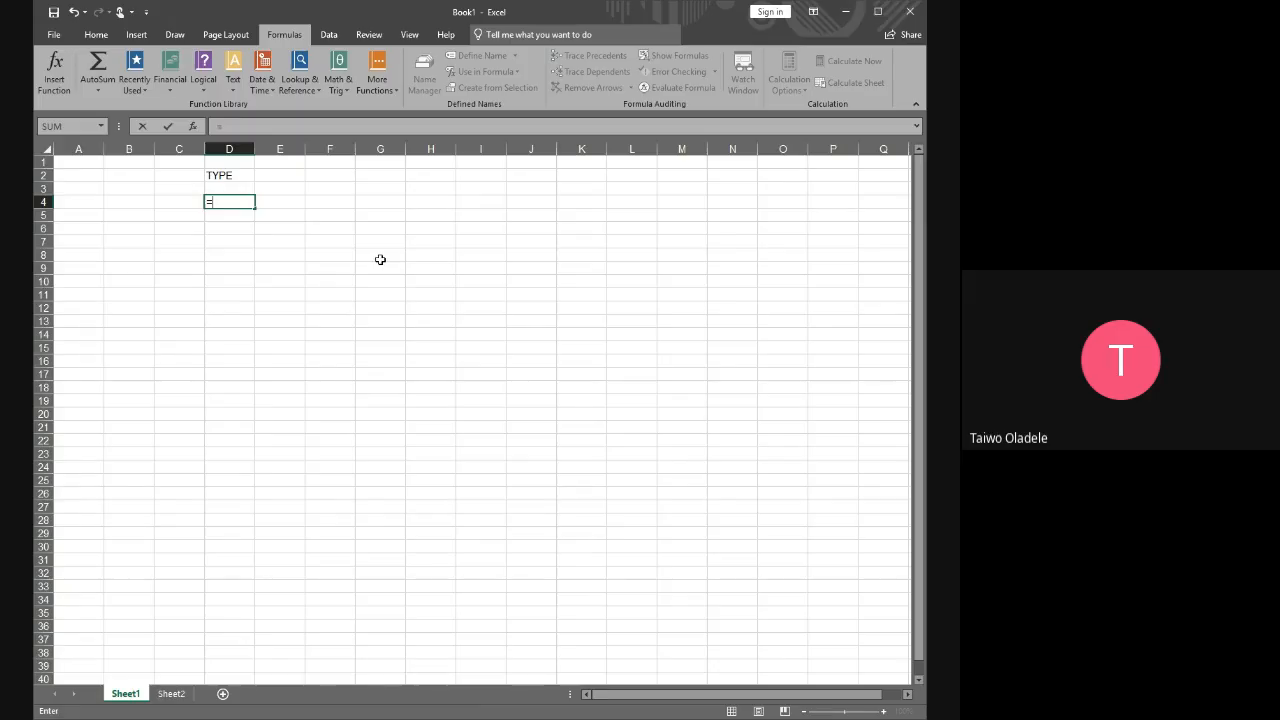
{"action": "type", "text": "SUM"}
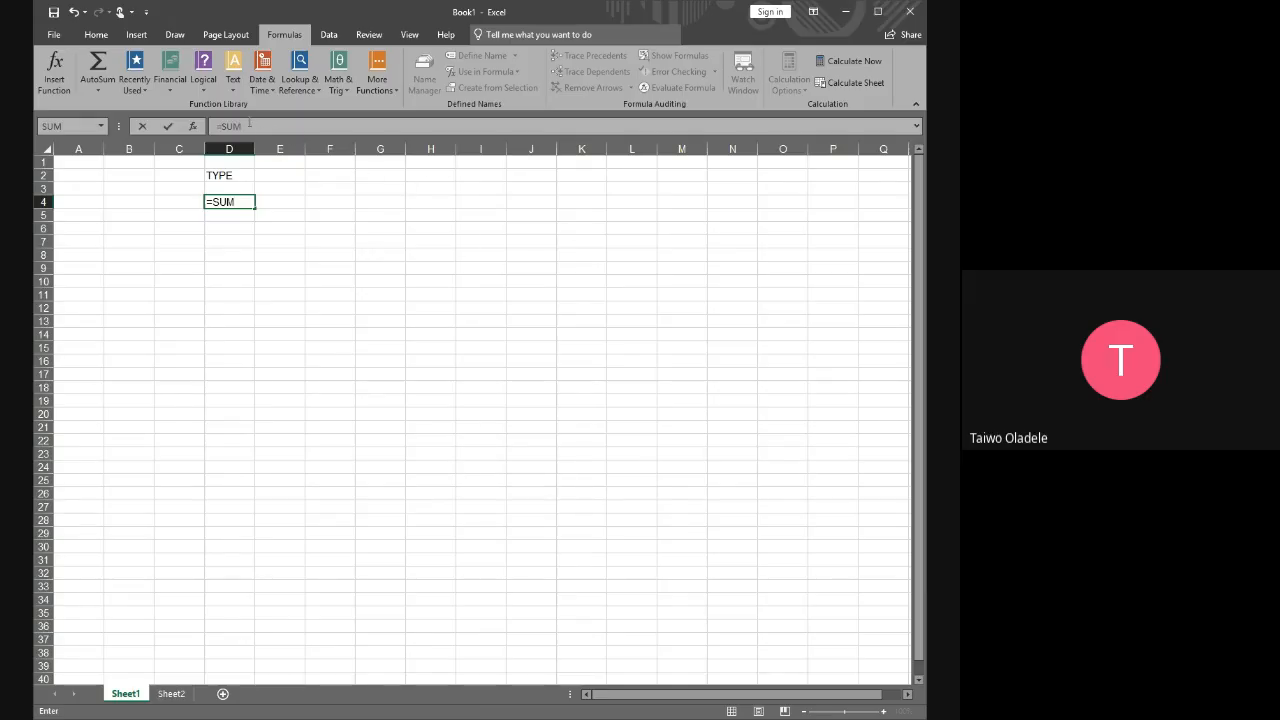
{"action": "left_click_drag", "start_coordinate": [249, 126], "coordinate": [214, 126]}
{"action": "left_click", "coordinate": [236, 175]}
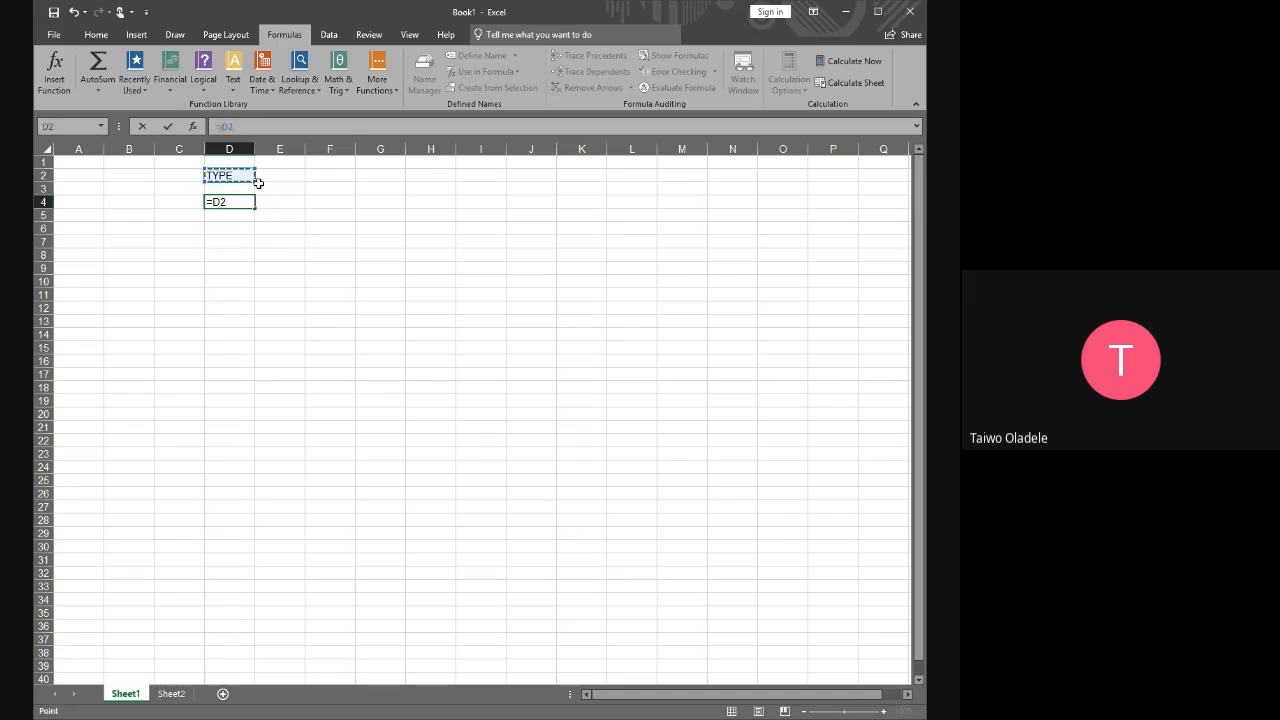
{"action": "key", "text": "Escape"}
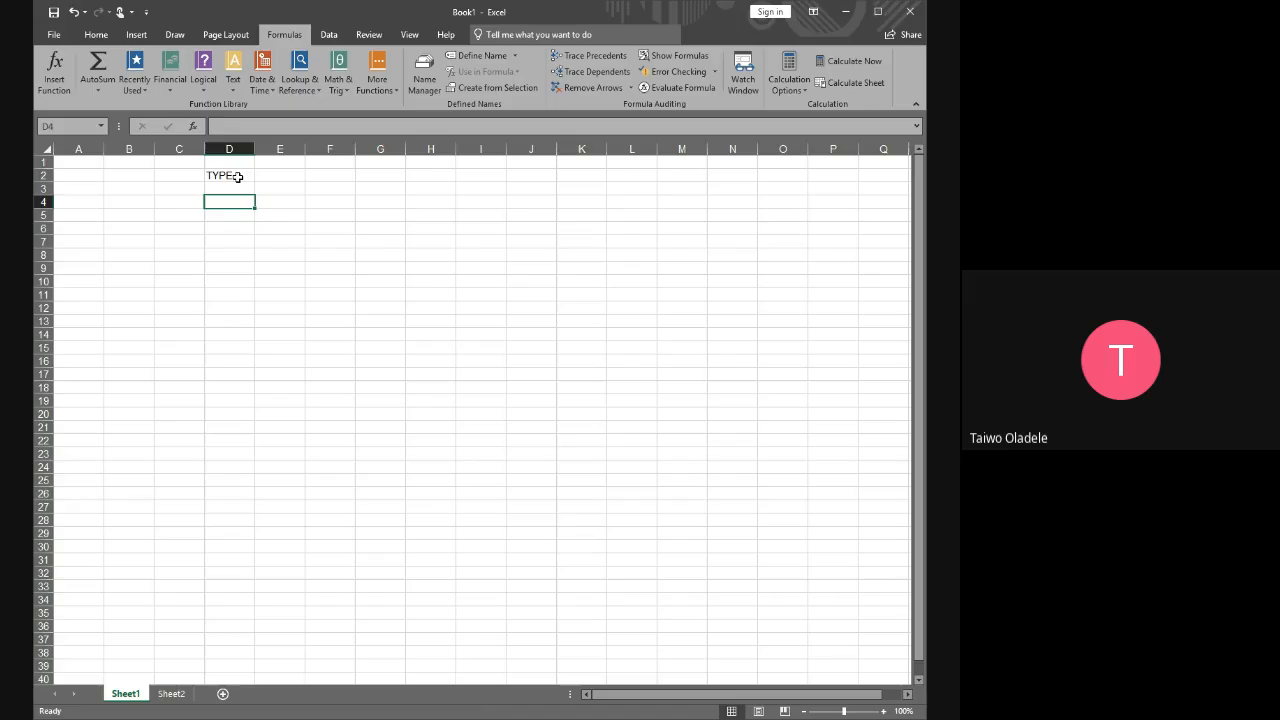
Delete the text in cell D2 and move to cell C5
{"action": "left_click", "coordinate": [242, 176]}
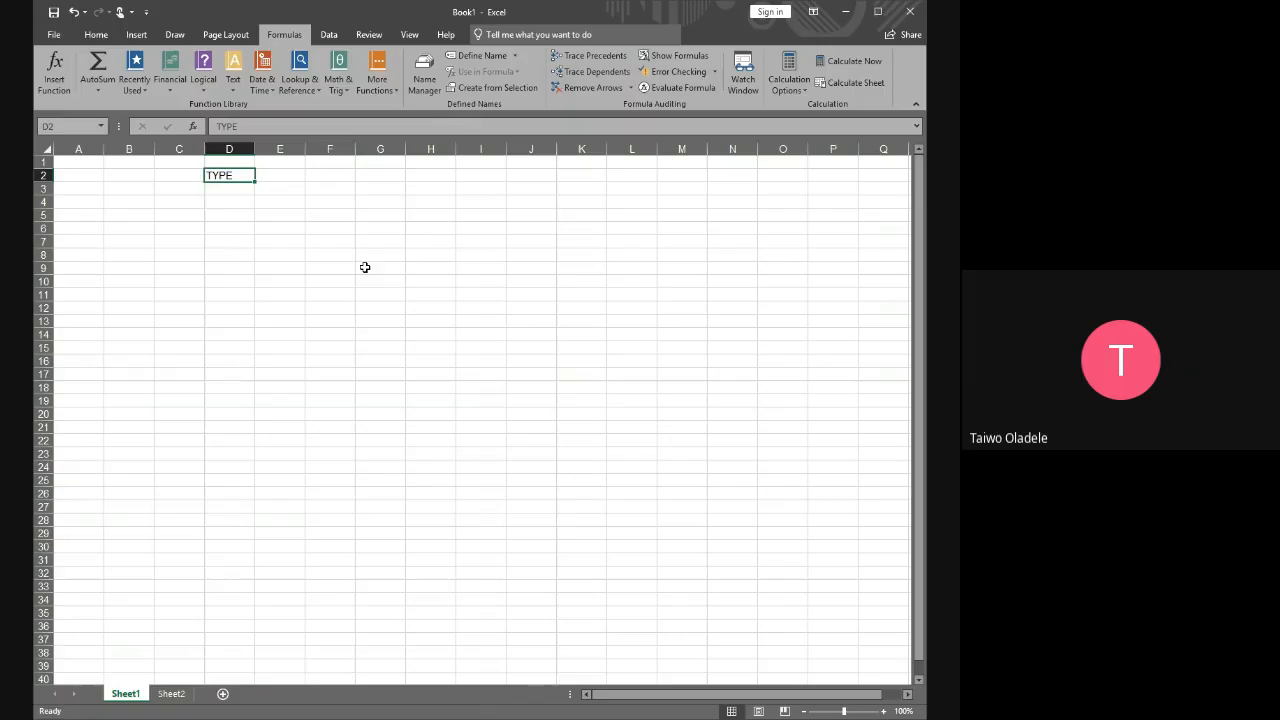
{"action": "key", "text": "Delete"}
{"action": "left_click", "coordinate": [181, 212]}
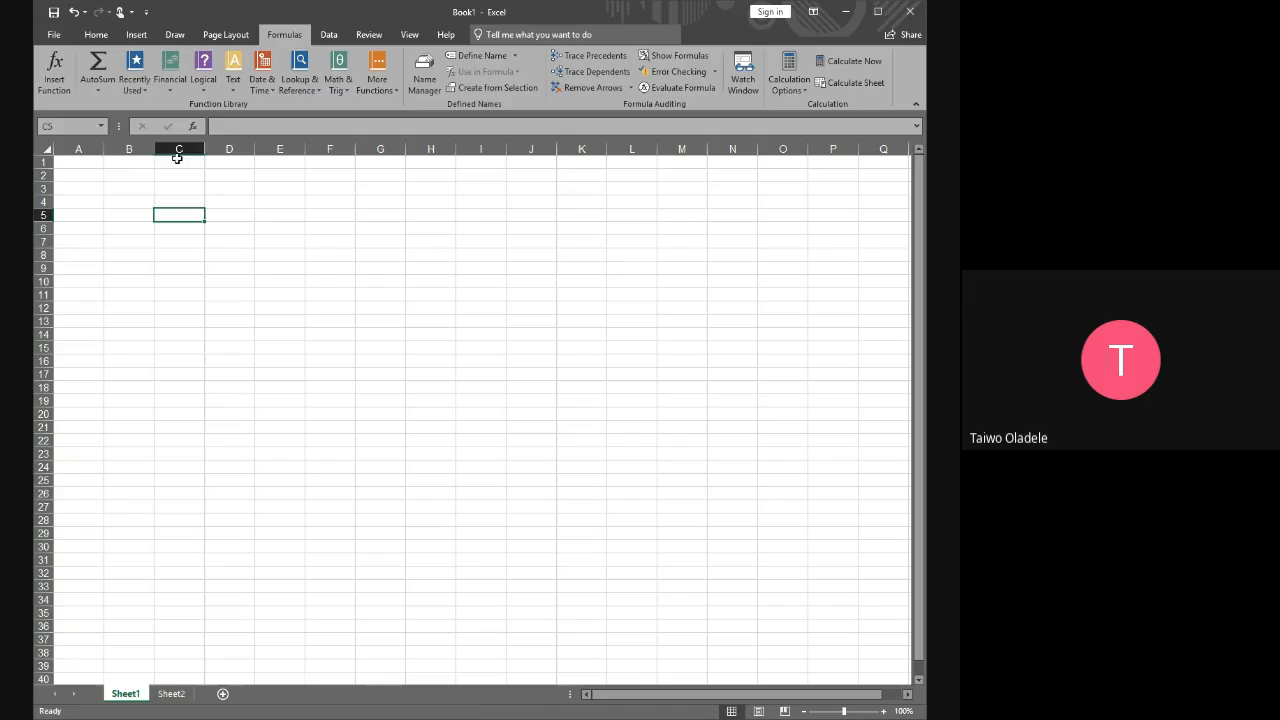
Demonstrate single-cell selection by selecting cell B3, cell E5 and cell C3
{"action": "left_click", "coordinate": [130, 190]}
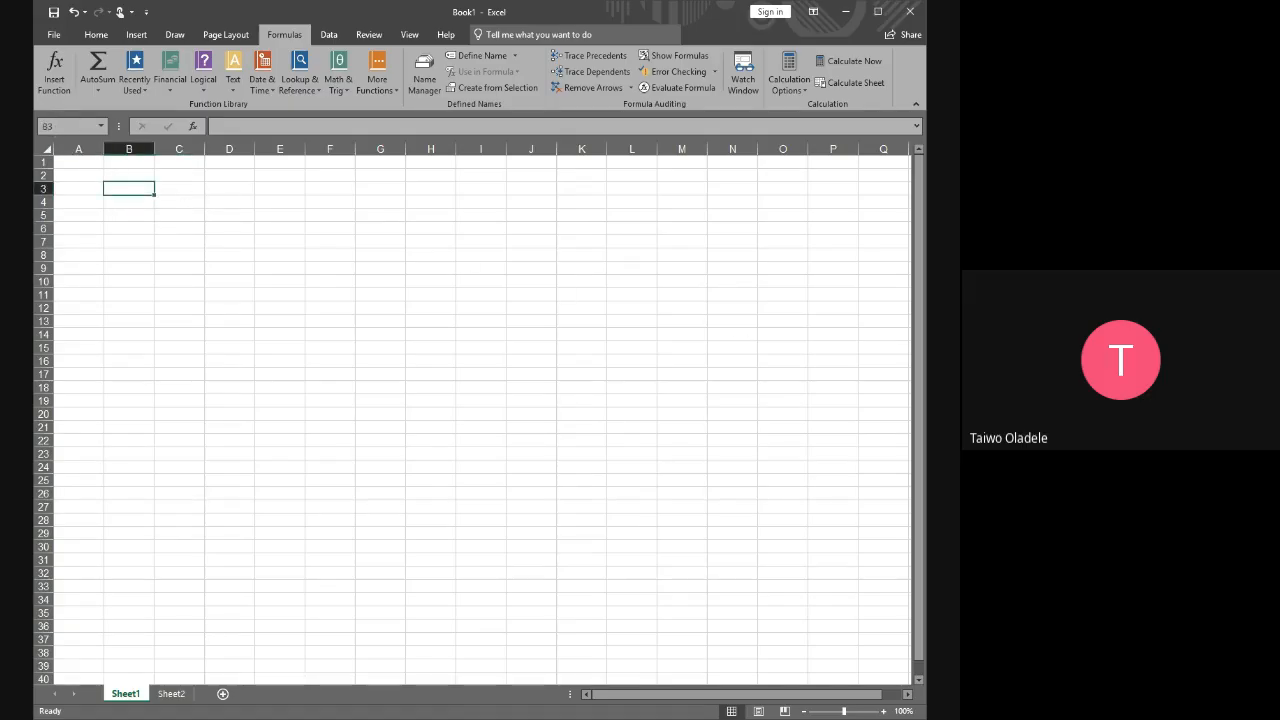
{"action": "key", "text": "alt+Tab"}
{"action": "left_click_drag", "start_coordinate": [158, 189], "coordinate": [209, 218]}
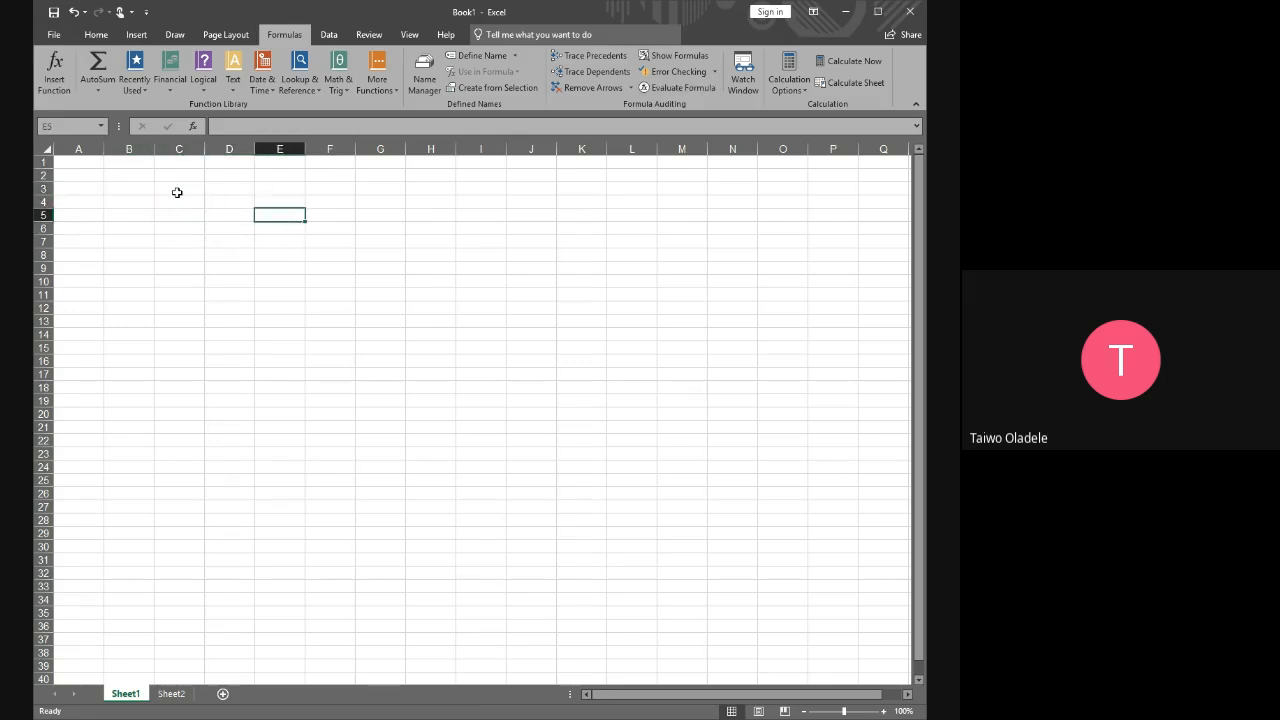
{"action": "left_click", "coordinate": [174, 189]}
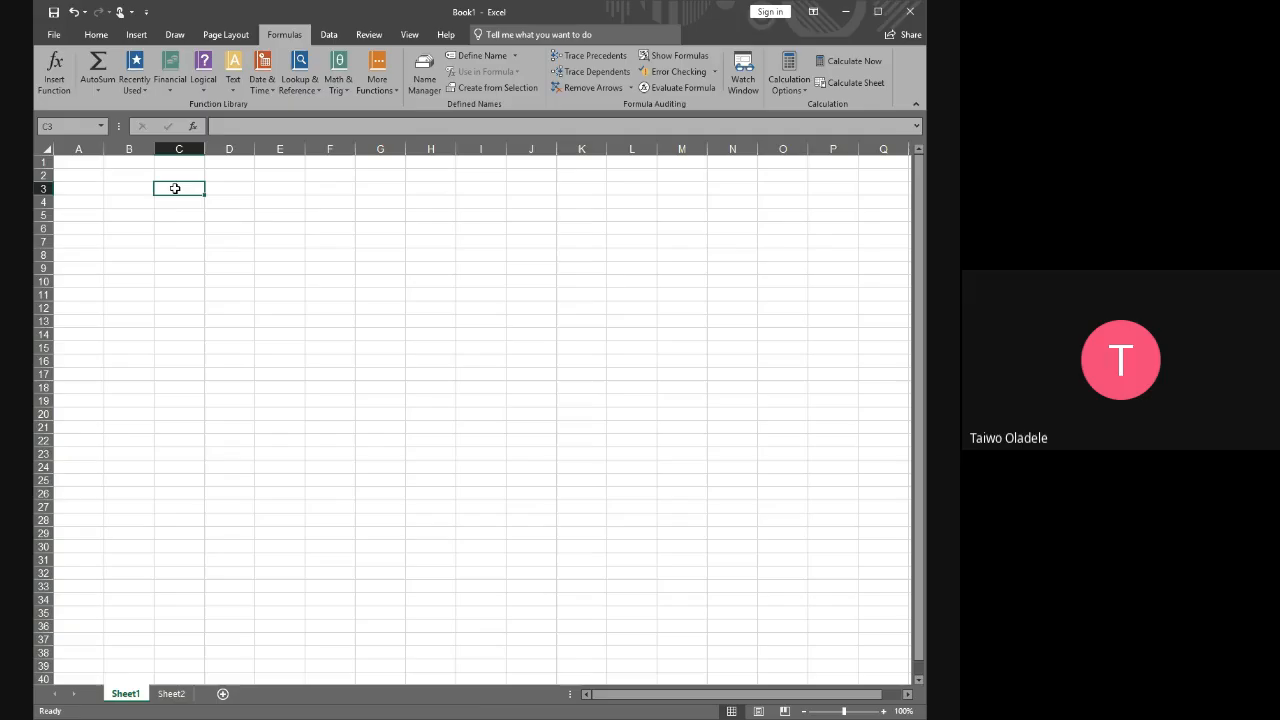
Demonstrate range selection by selecting C3:F5 and extending another selection from C3 to G6, ending on cell C3
{"action": "left_click_drag", "start_coordinate": [175, 188], "coordinate": [334, 209]}
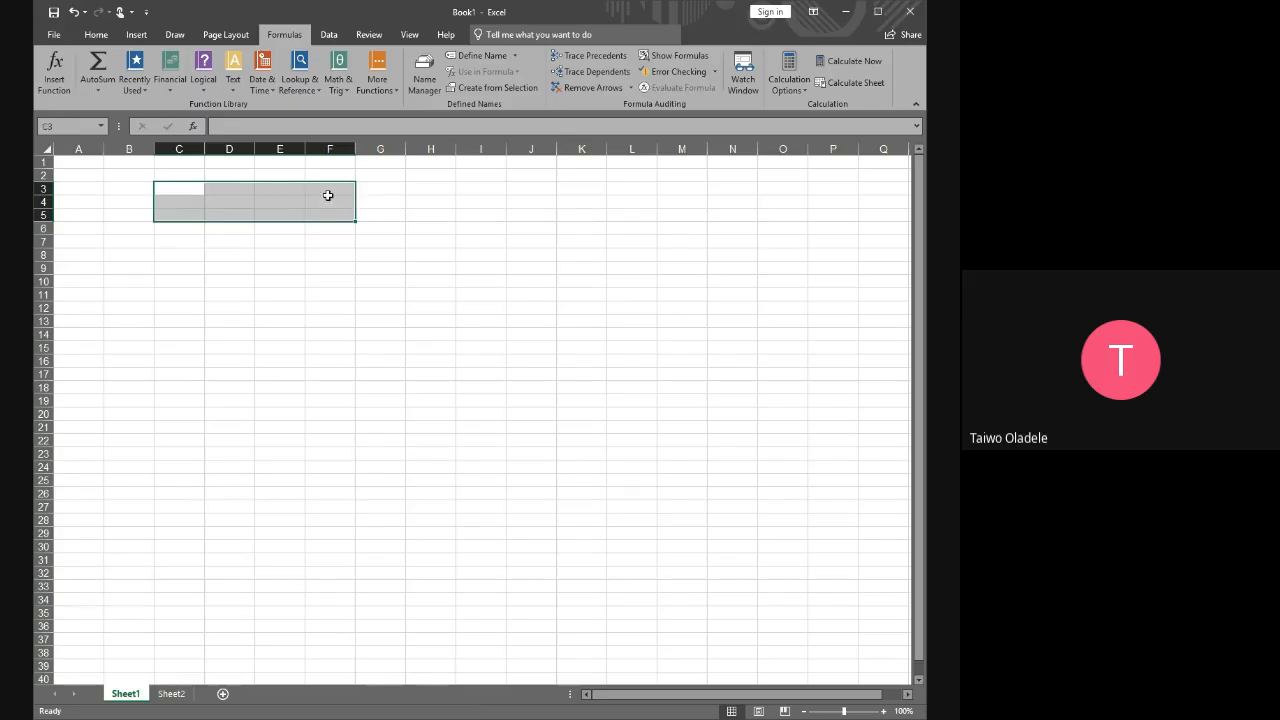
{"action": "left_click", "coordinate": [236, 206]}
{"action": "left_click_drag", "start_coordinate": [183, 190], "coordinate": [279, 203]}
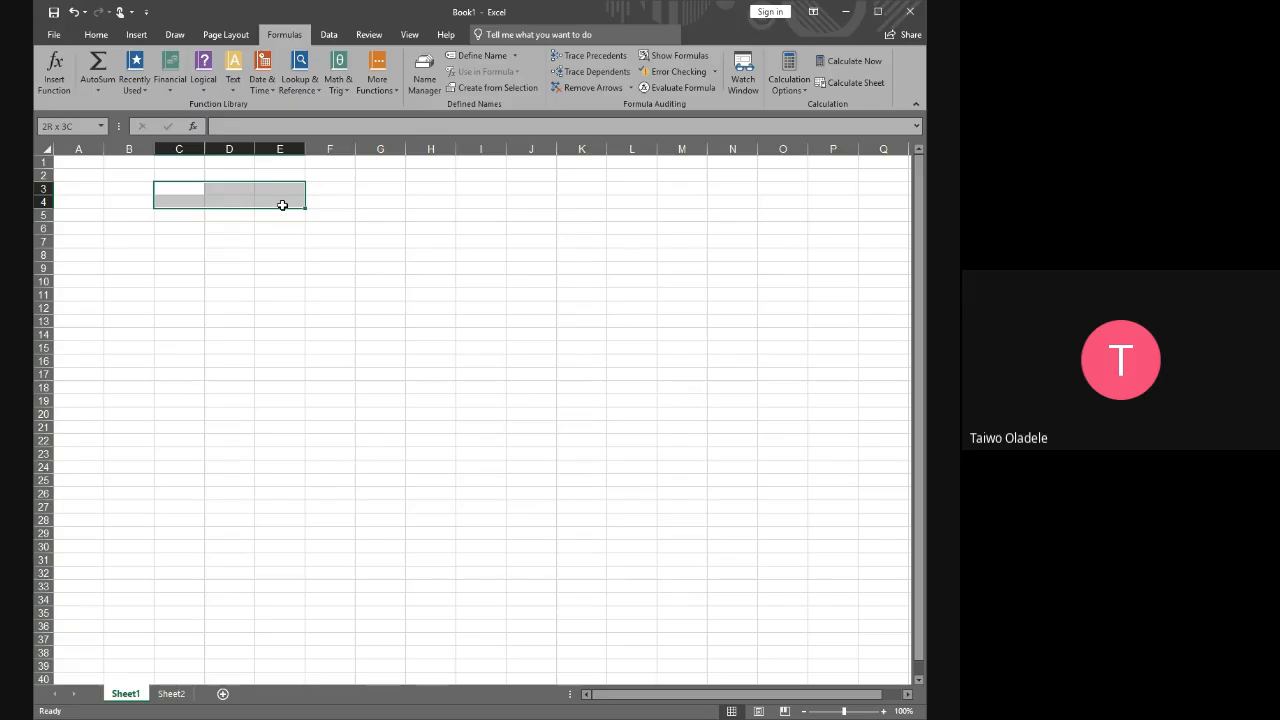
{"action": "left_click_drag", "start_coordinate": [282, 205], "coordinate": [368, 207]}
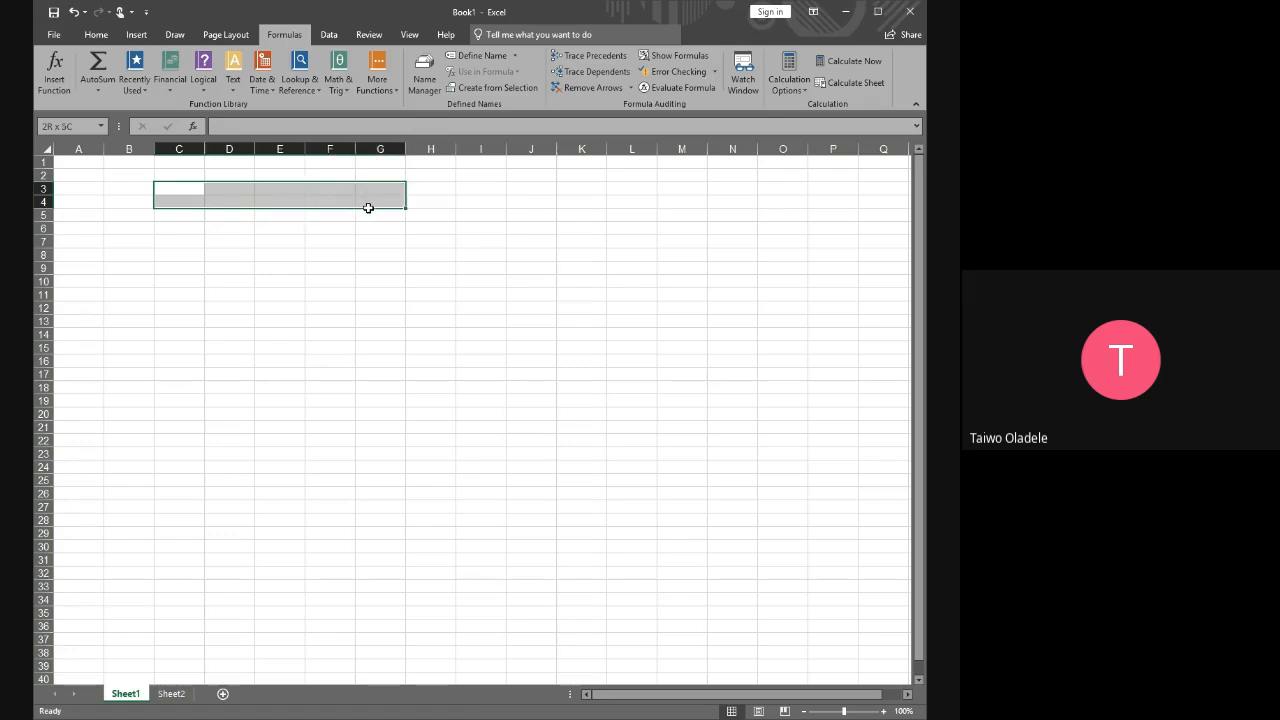
{"action": "left_click_drag", "start_coordinate": [368, 207], "coordinate": [367, 227]}
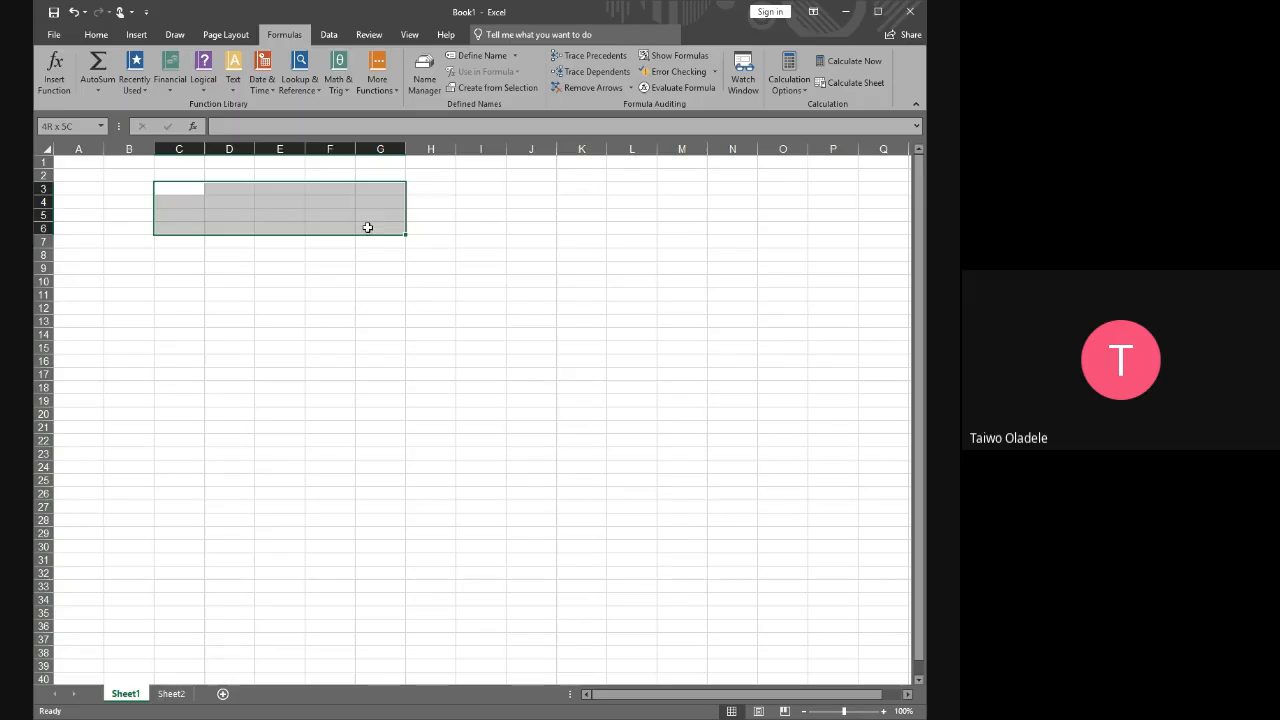
{"action": "left_click_drag", "start_coordinate": [367, 227], "coordinate": [368, 228]}
{"action": "left_click", "coordinate": [180, 191]}
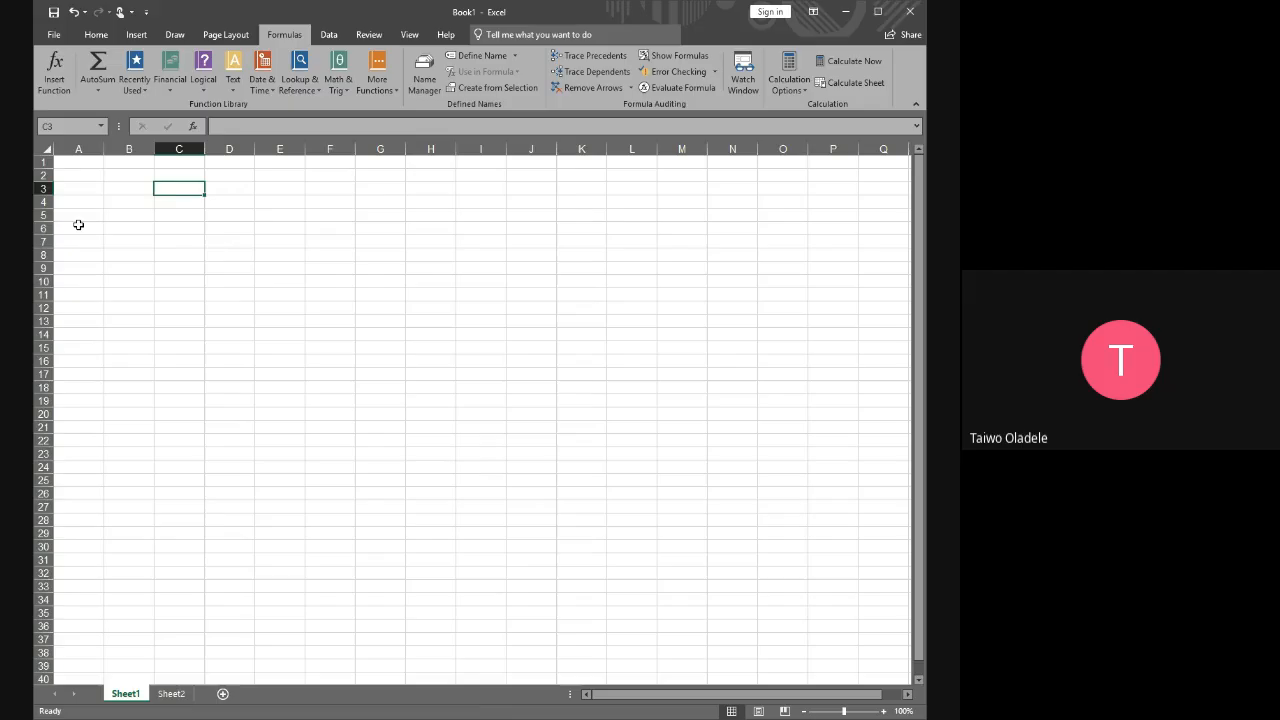
Demonstrate row and column selection, starting from cell B2, by selecting row 3 and columns A, B, C and D
{"action": "key", "text": "alt+Tab"}
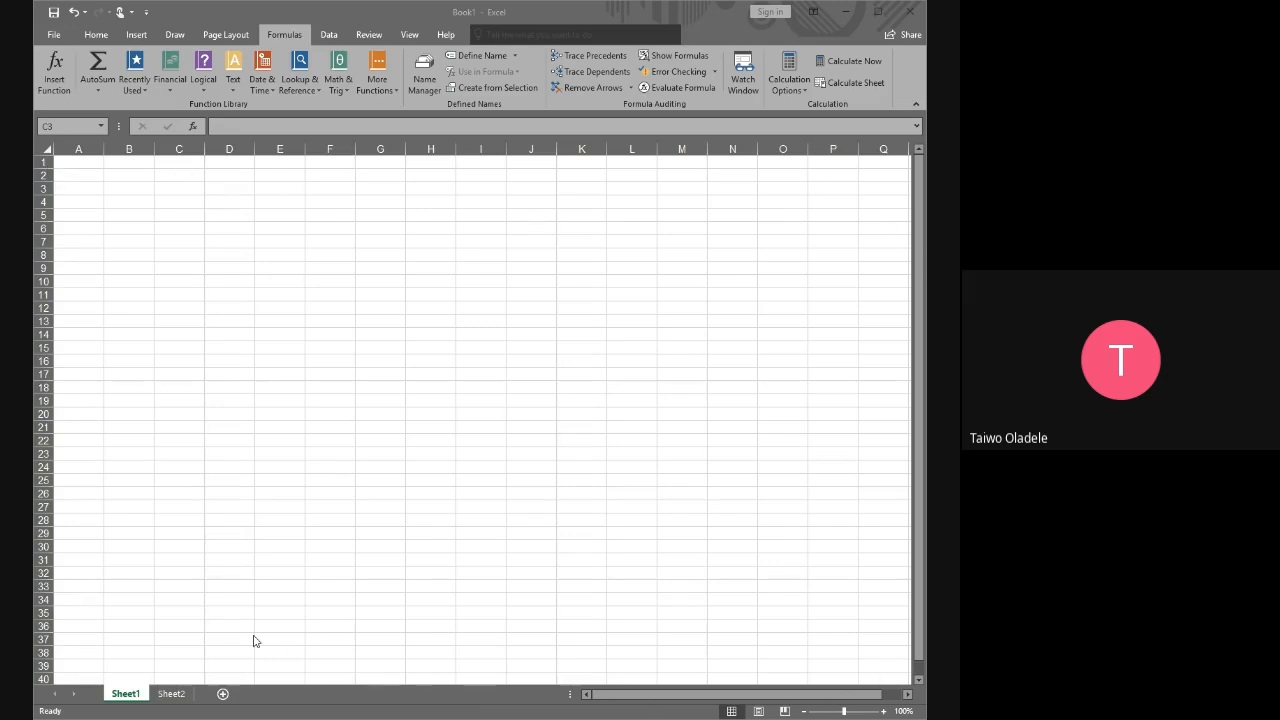
{"action": "left_click", "coordinate": [119, 178]}
{"action": "left_click", "coordinate": [120, 178]}
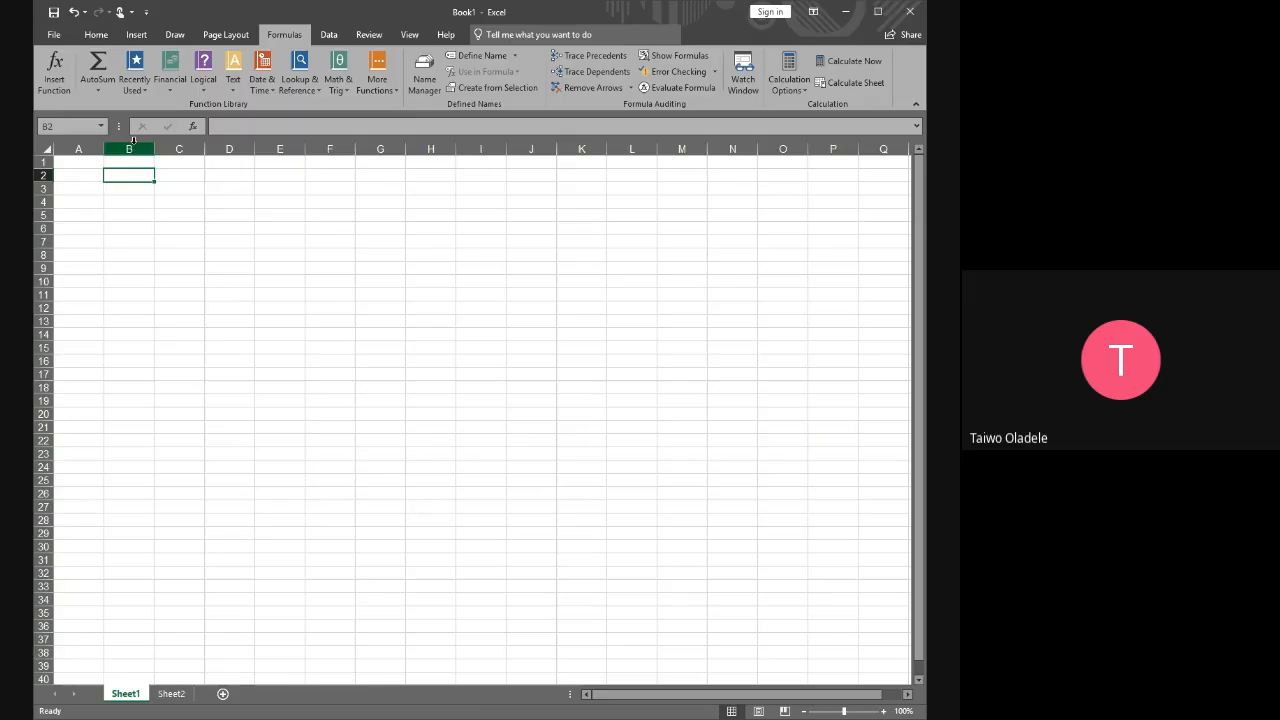
{"action": "left_click", "coordinate": [130, 149]}
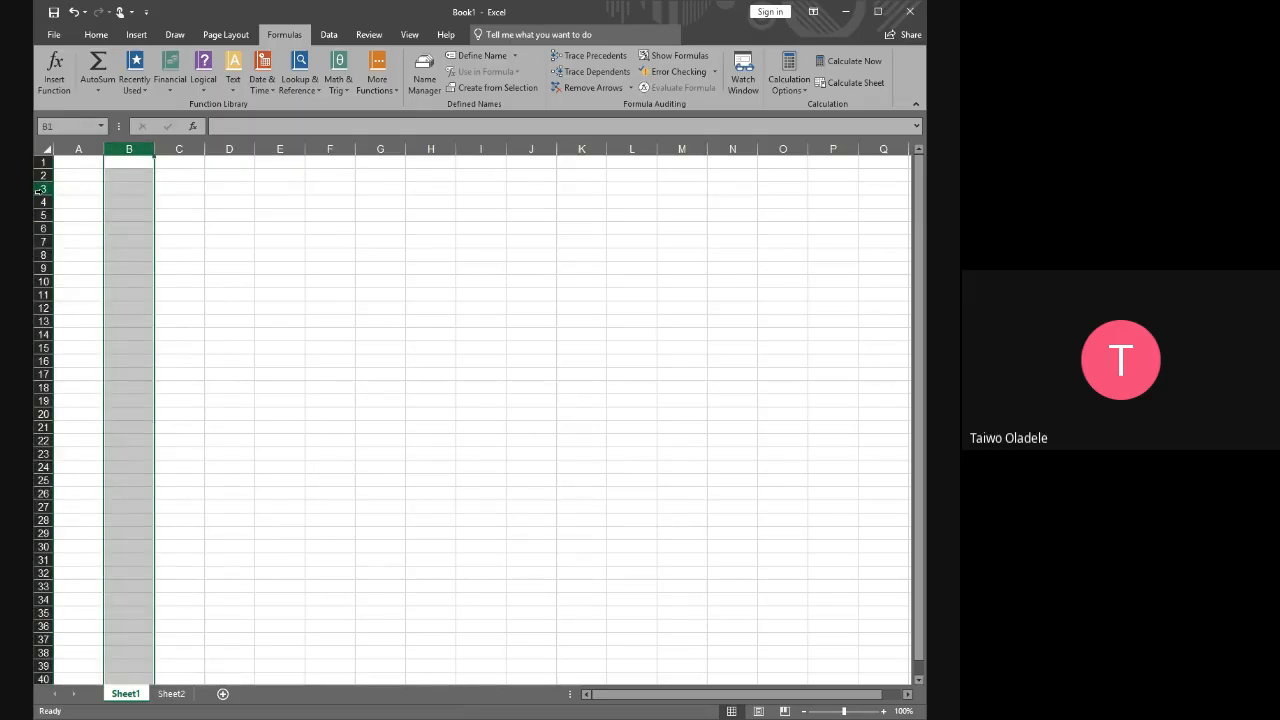
{"action": "left_click", "coordinate": [43, 188]}
{"action": "left_click", "coordinate": [130, 148]}
{"action": "left_click", "coordinate": [79, 149]}
{"action": "left_click", "coordinate": [128, 149]}
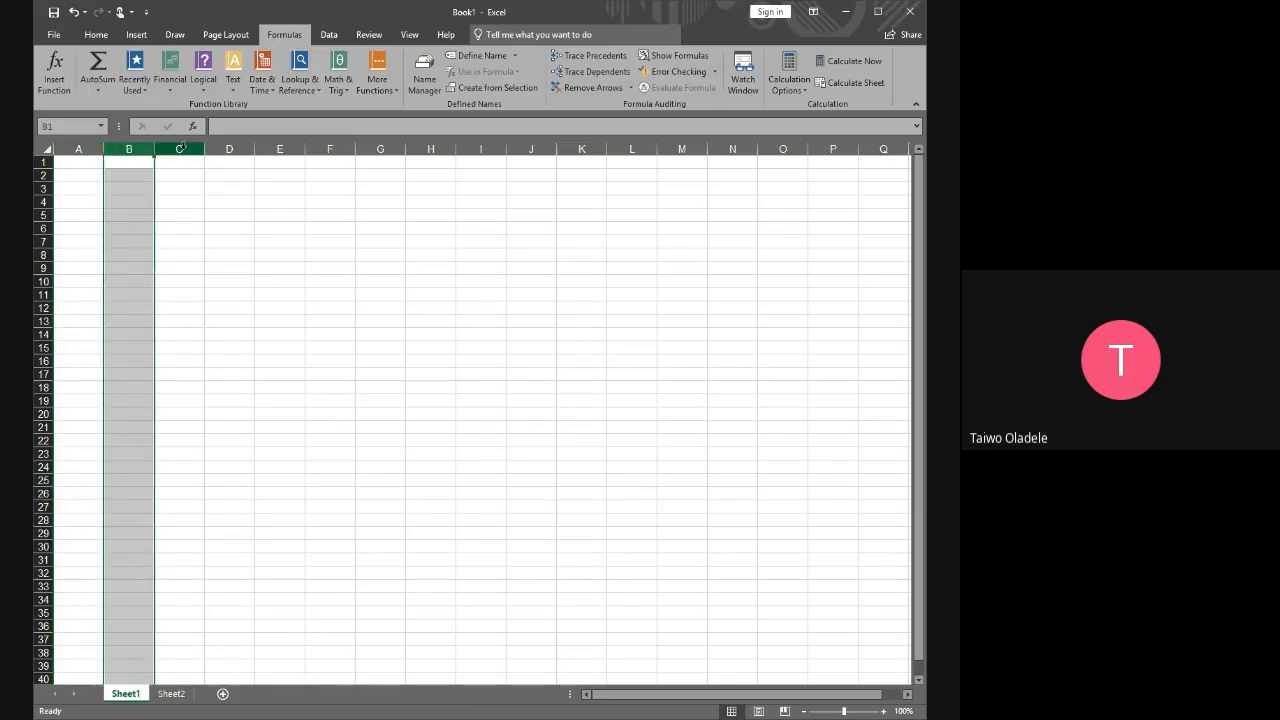
{"action": "left_click", "coordinate": [179, 149]}
{"action": "left_click", "coordinate": [217, 149]}
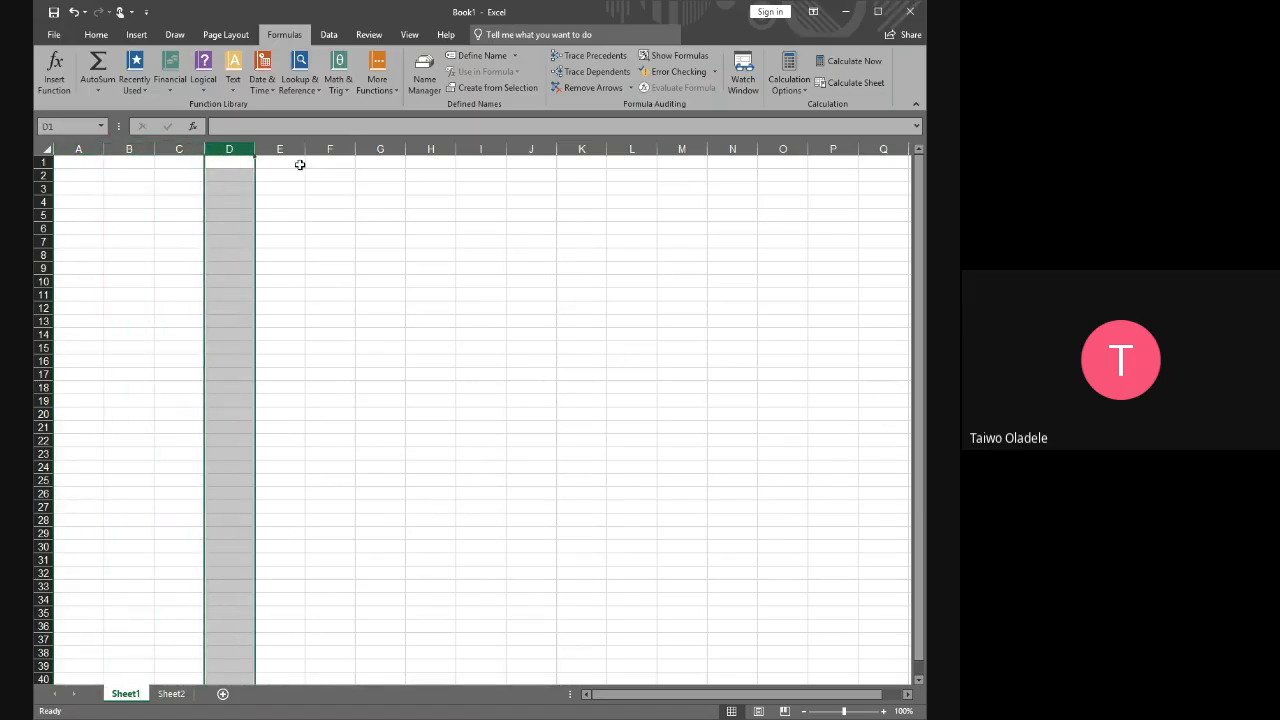
Demonstrate row selection by selecting rows 1, 2 and 3 one after another, ending on cell C21
{"action": "left_click", "coordinate": [40, 161]}
{"action": "left_click", "coordinate": [40, 175]}
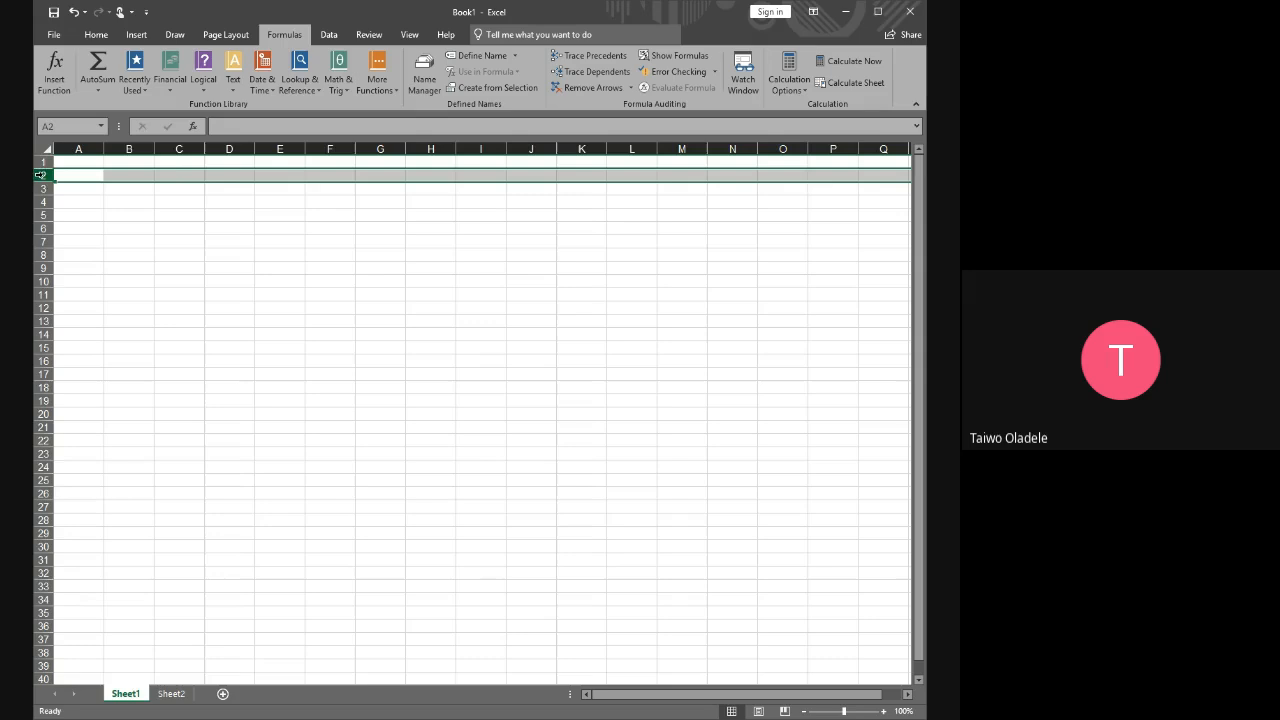
{"action": "left_click", "coordinate": [42, 188]}
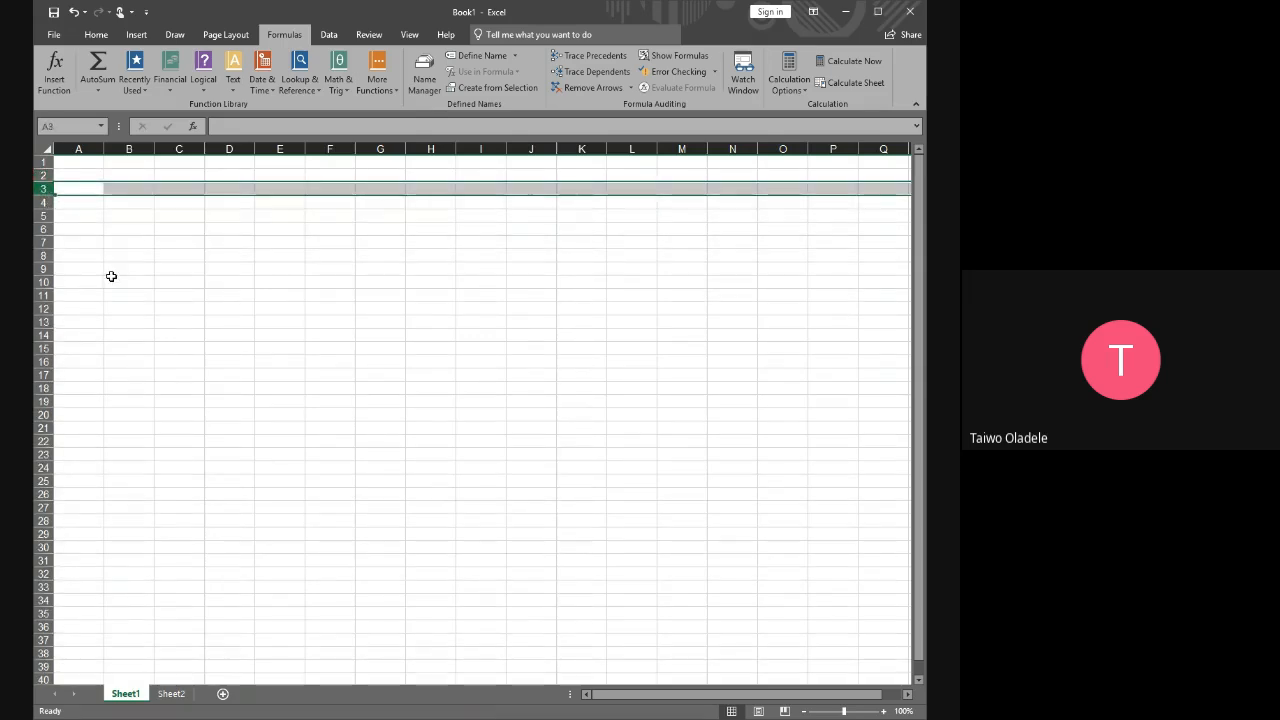
{"action": "left_click", "coordinate": [175, 428]}
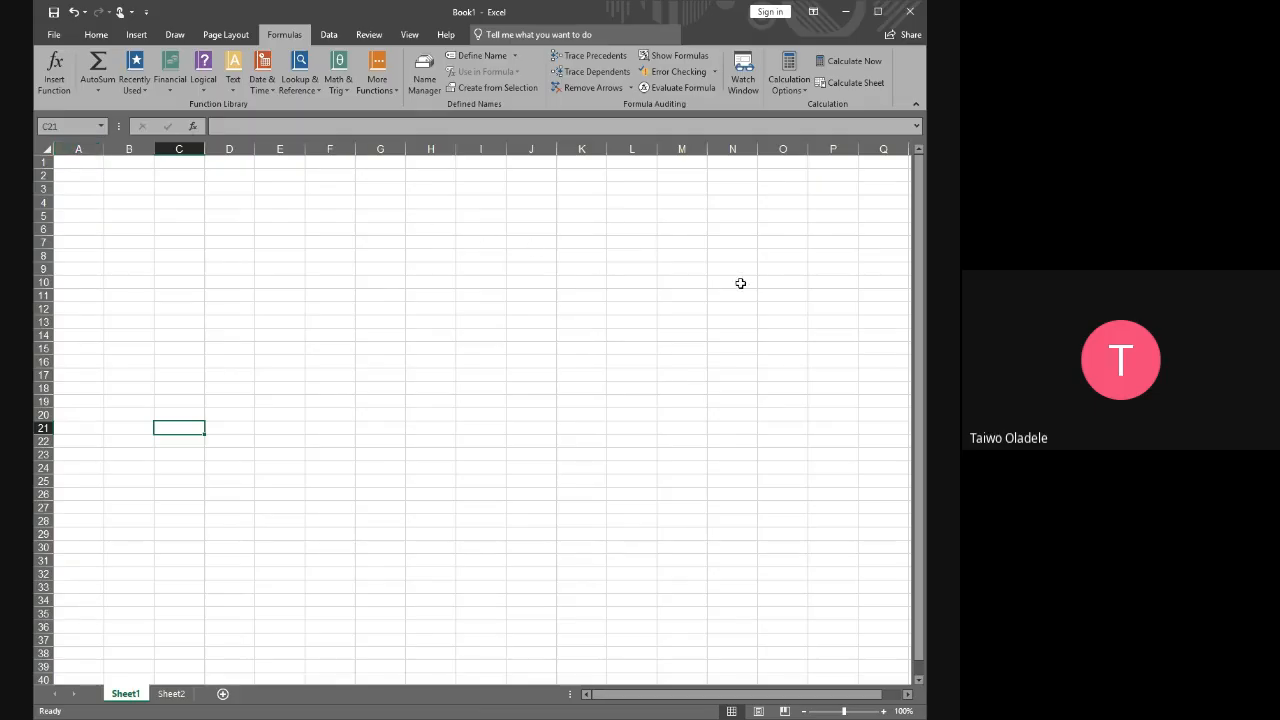
Demonstrate single-cell selection again by selecting cells J14, C6, C4 and C3
{"action": "left_click", "coordinate": [531, 334]}
{"action": "left_click", "coordinate": [196, 226]}
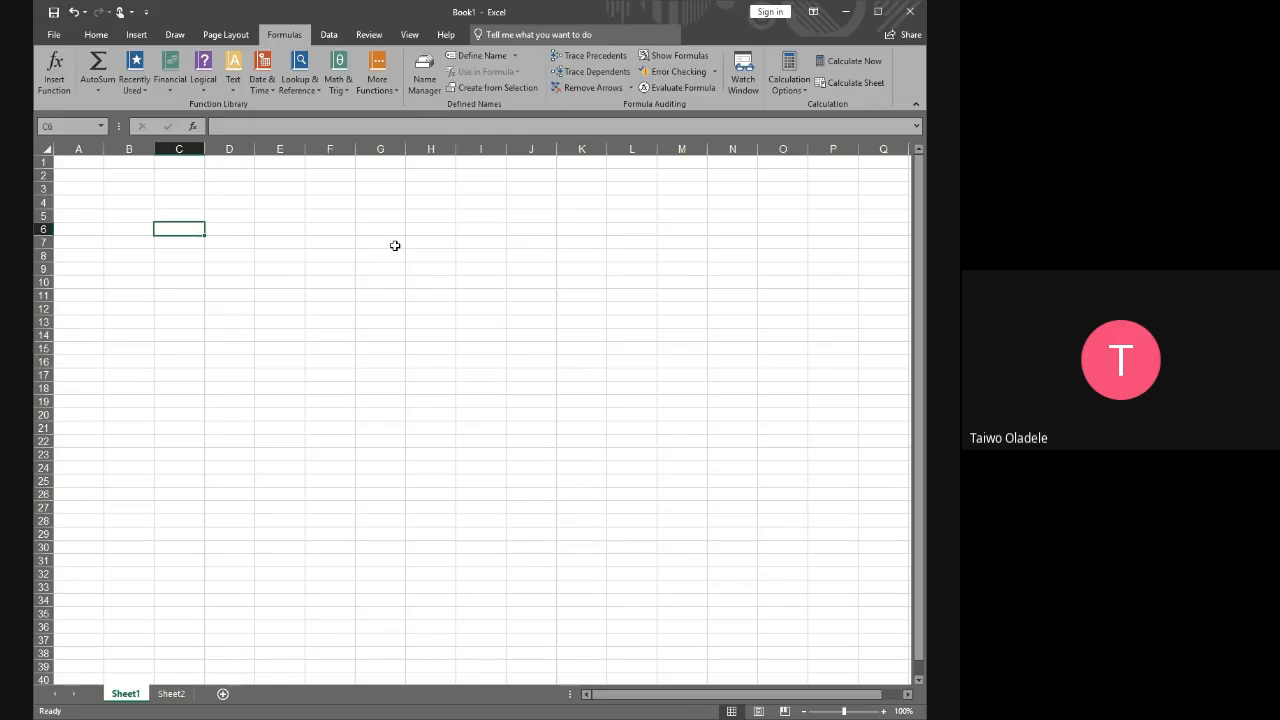
{"action": "left_click", "coordinate": [178, 203]}
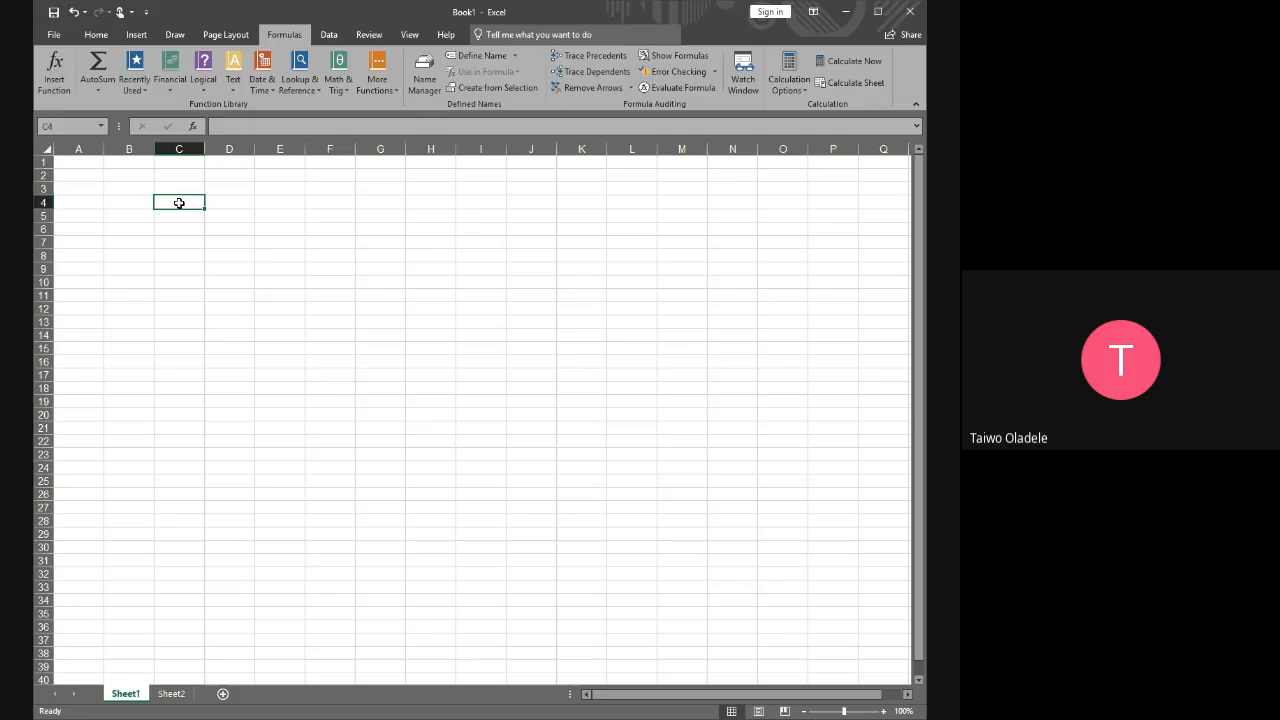
{"action": "left_click", "coordinate": [170, 188]}
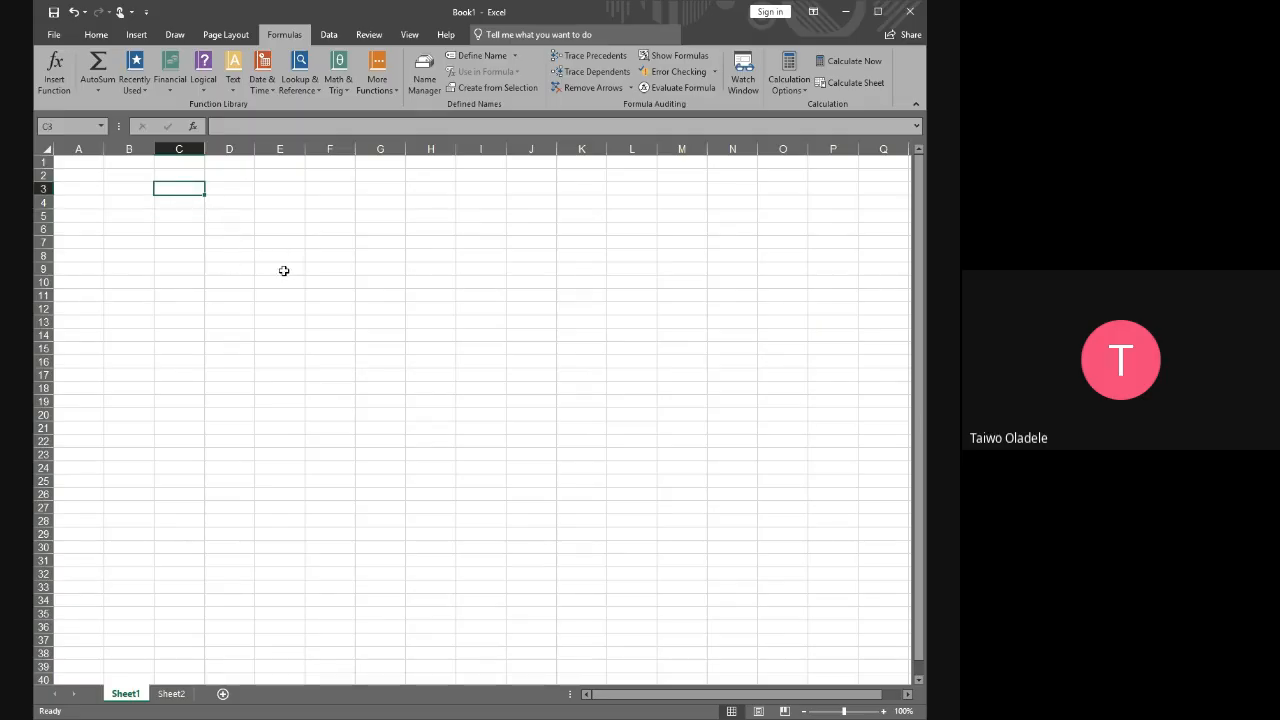
Select the range A10:Q52 on Sheet1 to show the worksheet area, and add a new worksheet
{"action": "scroll", "coordinate": [207, 484], "scroll_direction": "down", "scroll_amount": 3}
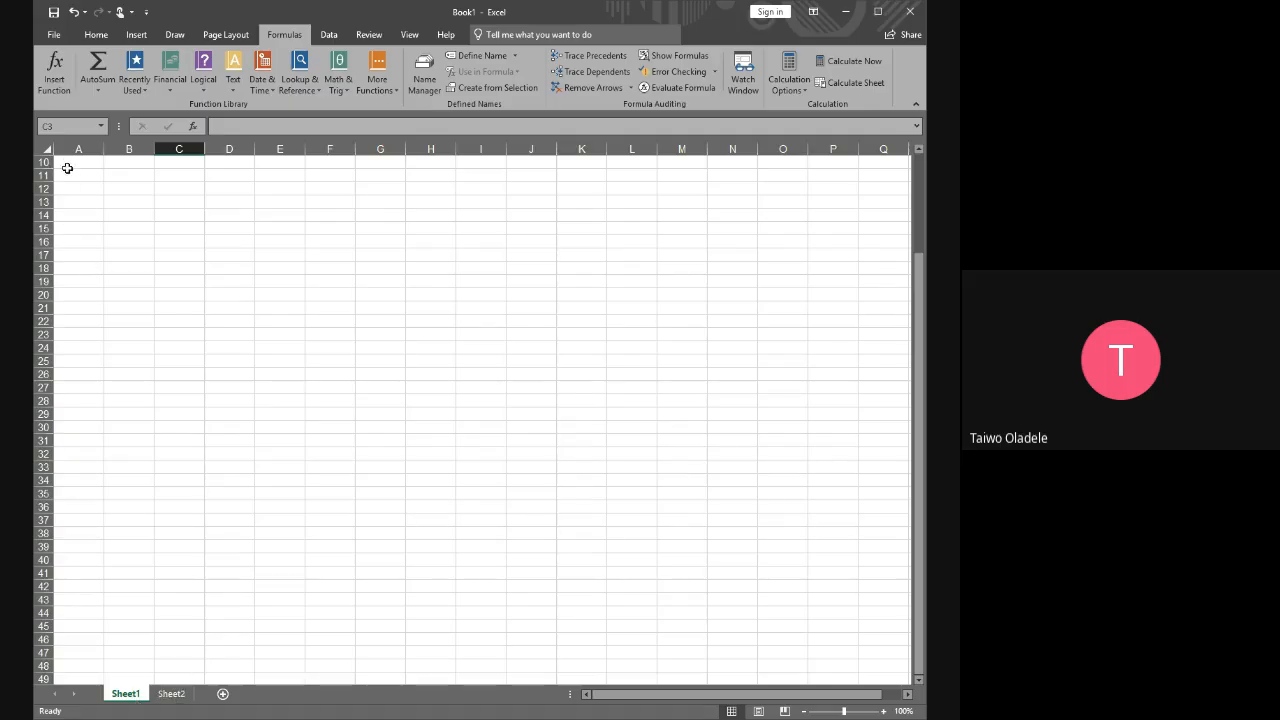
{"action": "left_click_drag", "start_coordinate": [60, 163], "coordinate": [871, 666]}
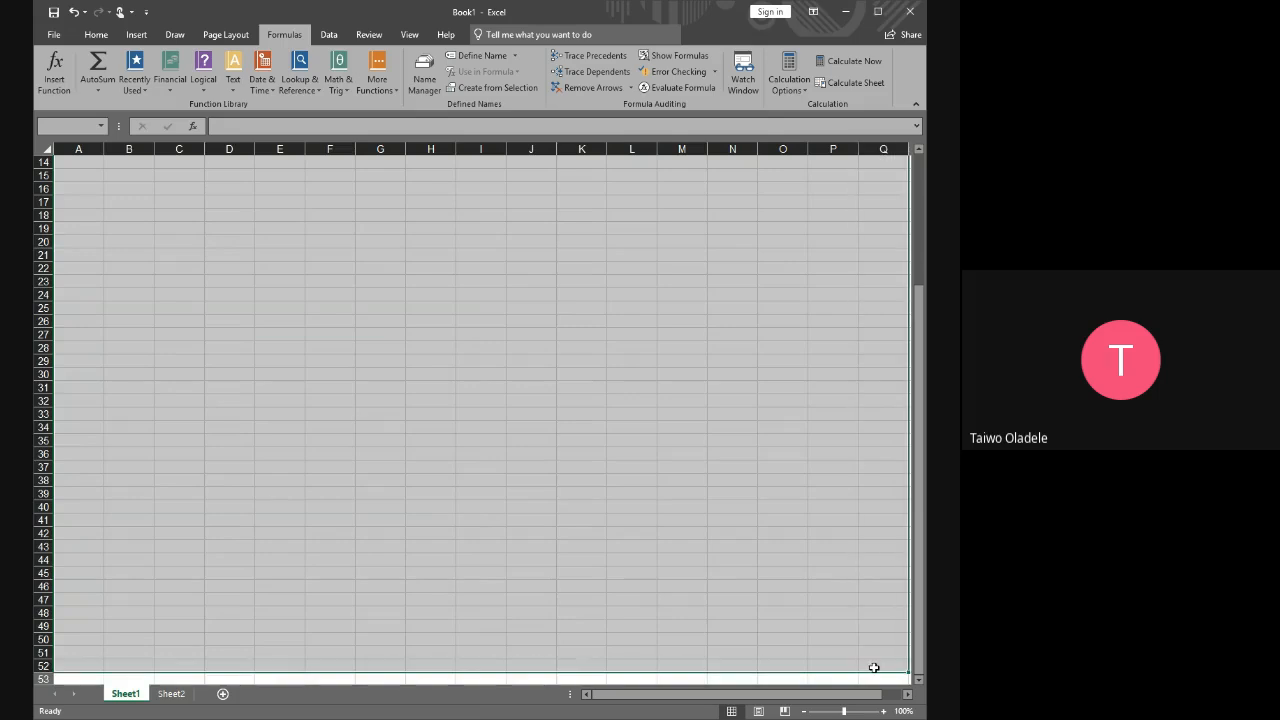
{"action": "left_click", "coordinate": [223, 694]}
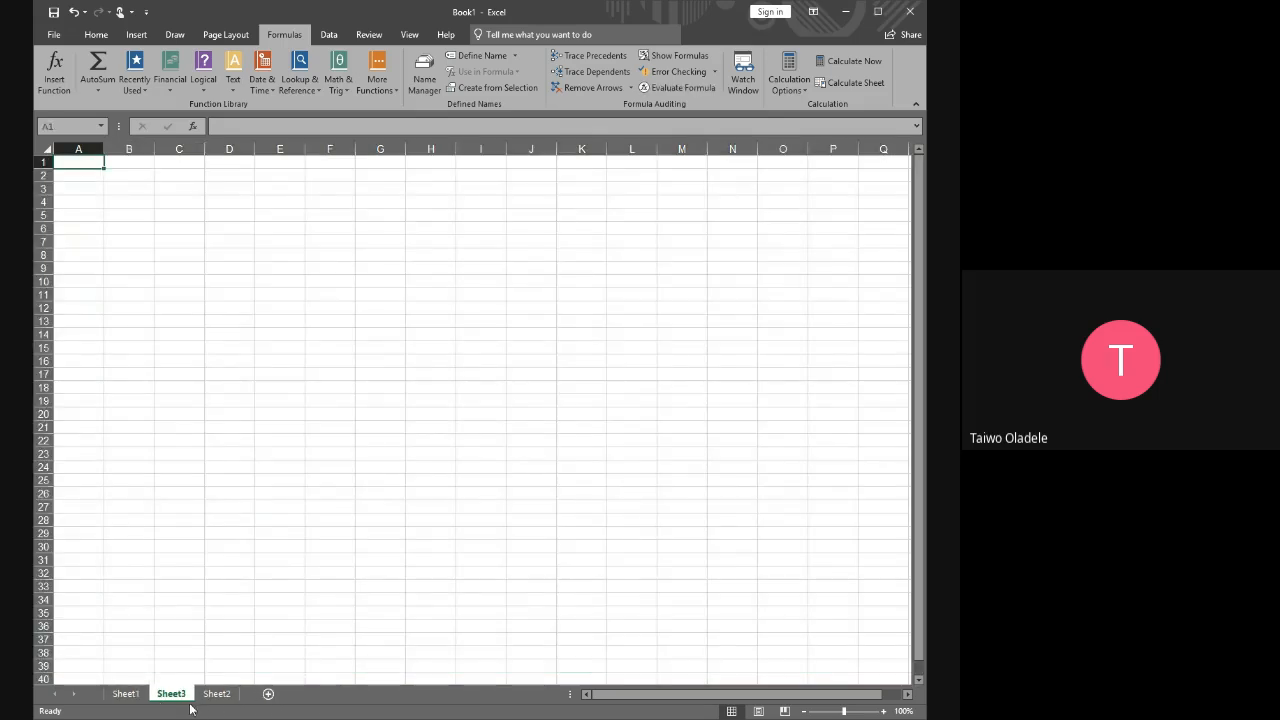
Enter the sample text "eeaac" in cell C24 of Sheet1
{"action": "left_click", "coordinate": [124, 701]}
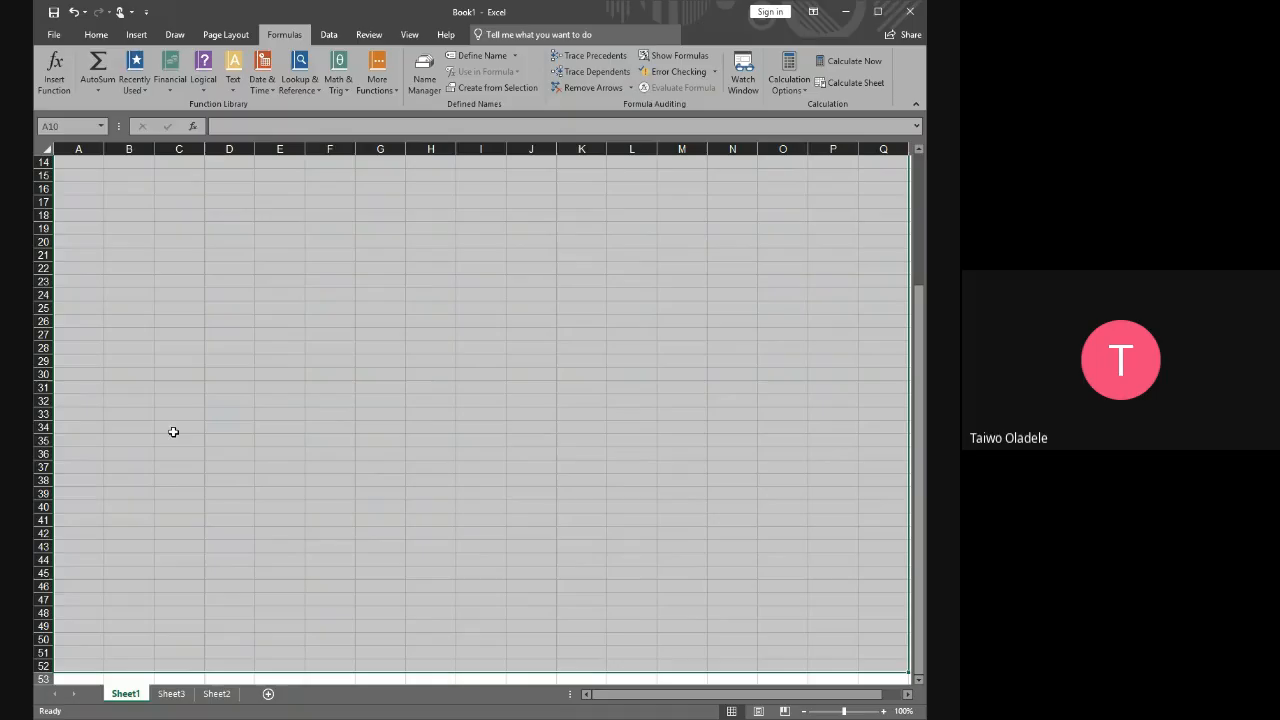
{"action": "left_click", "coordinate": [194, 292]}
{"action": "type", "text": "eeaac"}
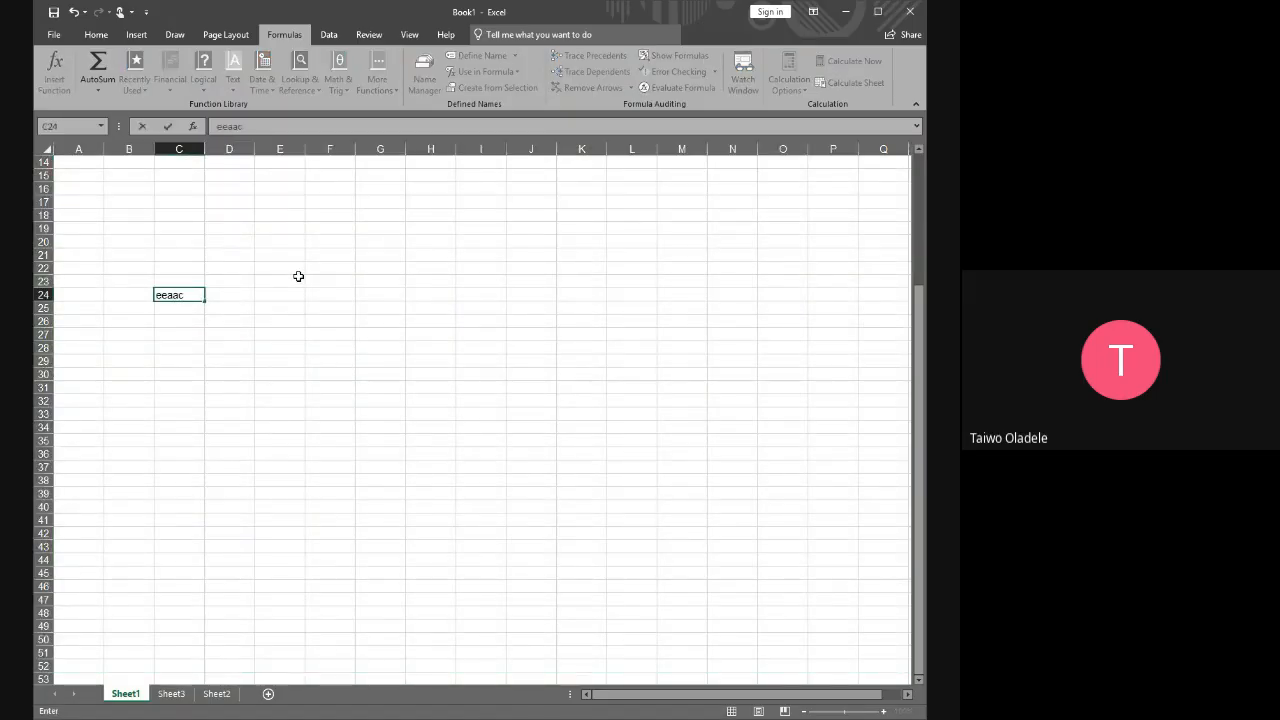
{"action": "key", "text": "Return"}
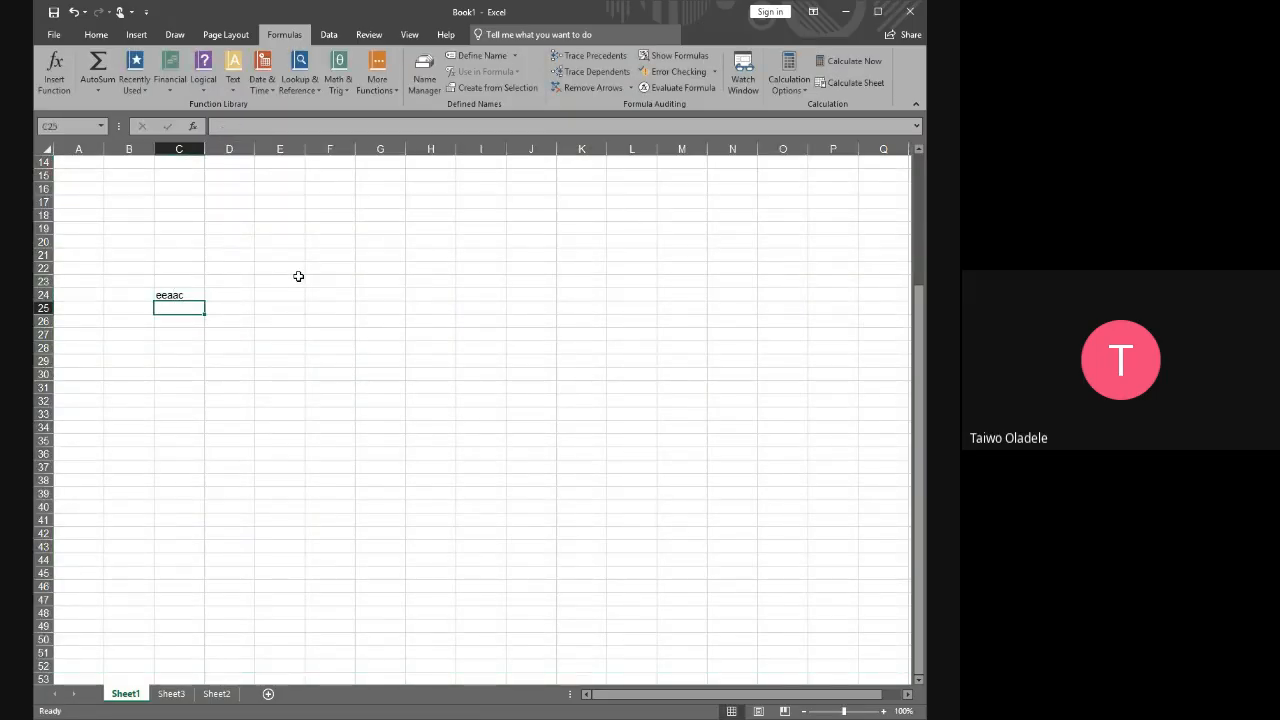
Show the blank cell area of Sheet3 by selecting the range A1:Q42, ending on cell B5
{"action": "left_click", "coordinate": [180, 696]}
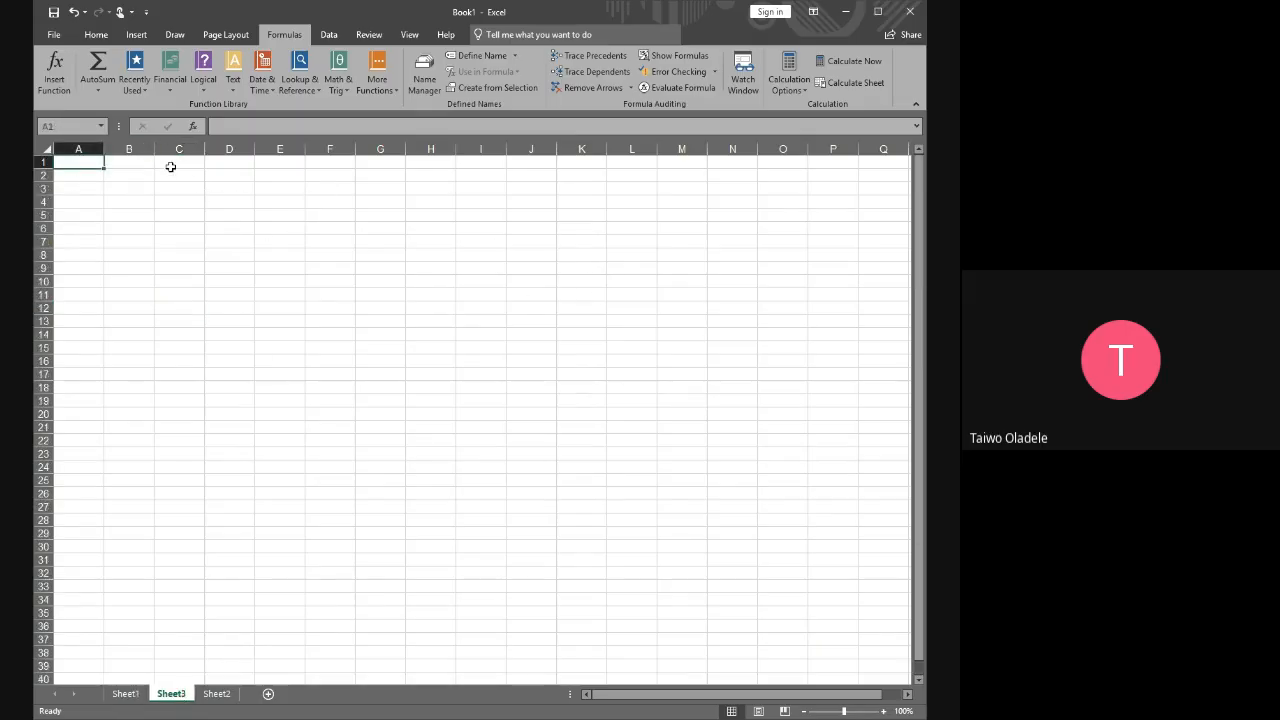
{"action": "left_click_drag", "start_coordinate": [78, 162], "coordinate": [866, 663]}
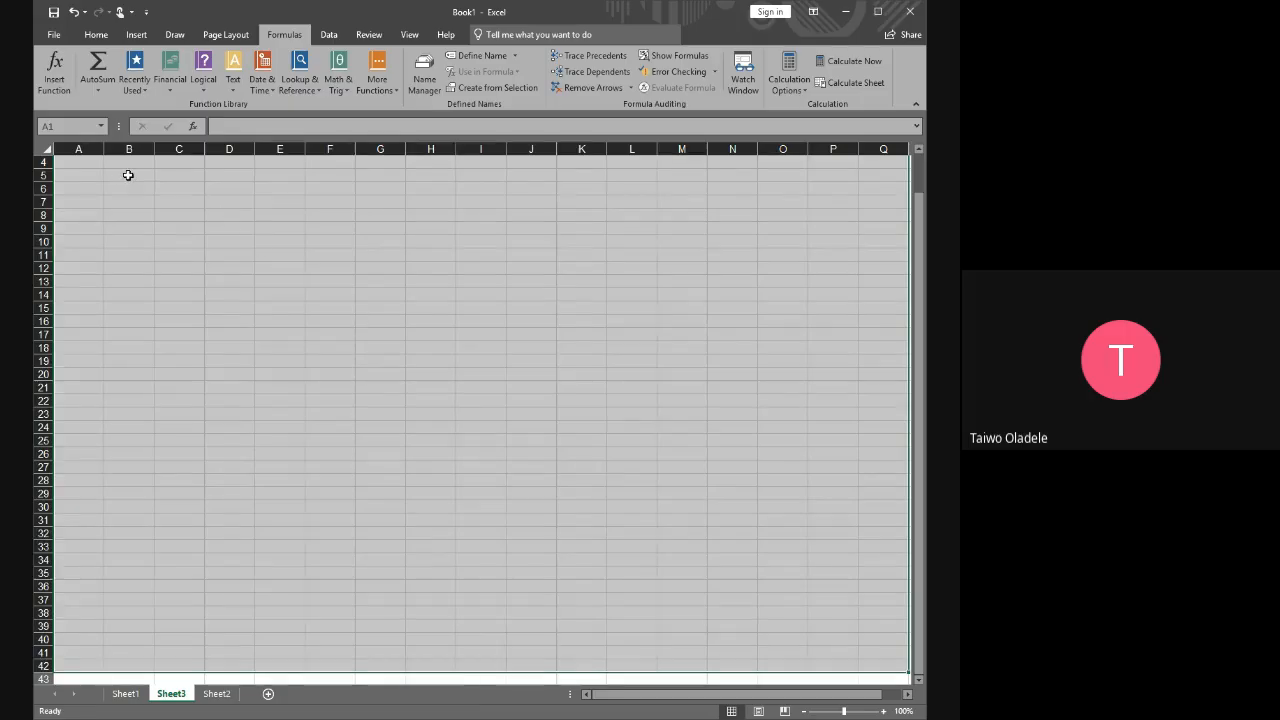
{"action": "left_click", "coordinate": [128, 175]}
Delete the text in cell C24 of Sheet1 and move through cells B16 and C16 to C17
{"action": "left_click", "coordinate": [126, 693]}
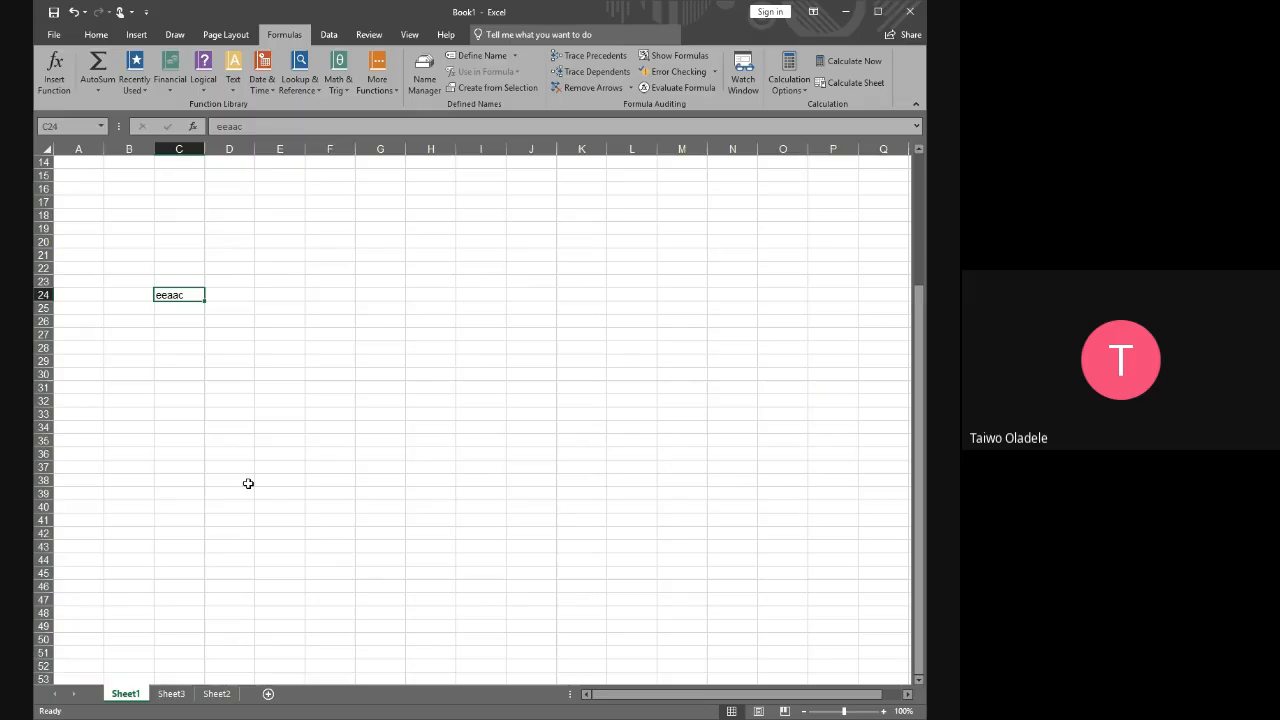
{"action": "key", "text": "Delete"}
{"action": "left_click", "coordinate": [122, 185]}
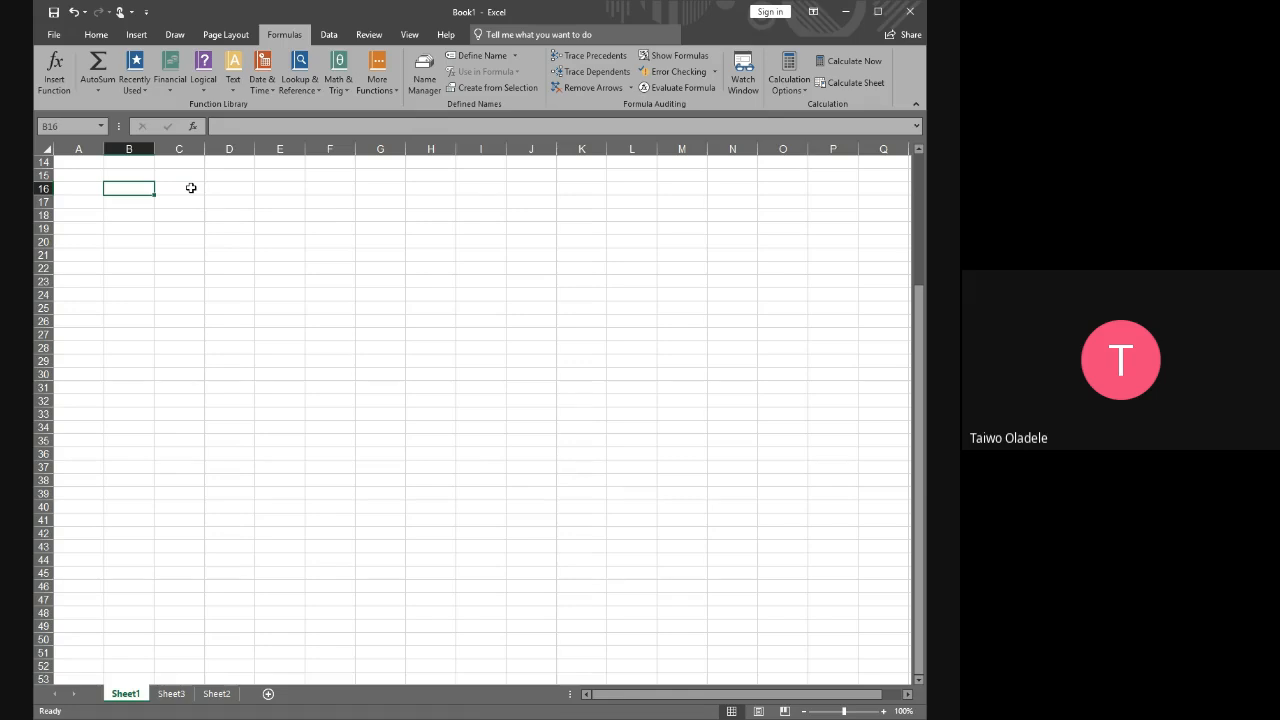
{"action": "left_click", "coordinate": [191, 188]}
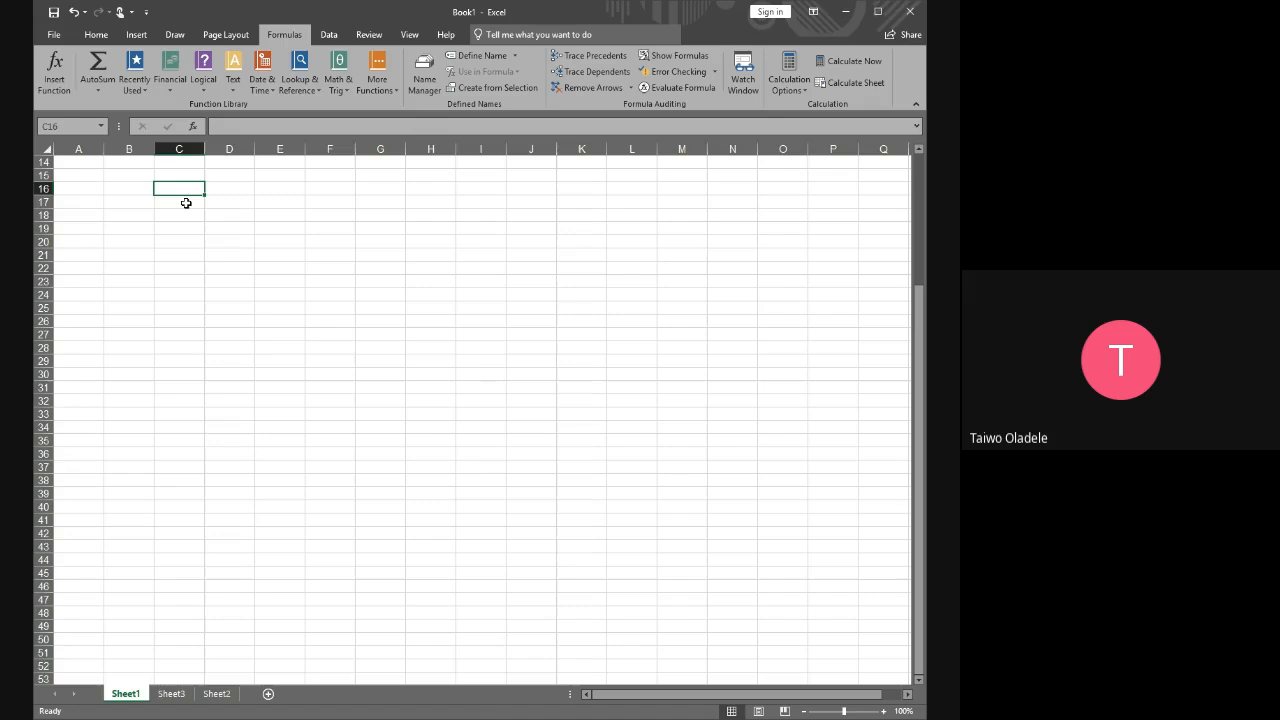
{"action": "left_click", "coordinate": [185, 203]}
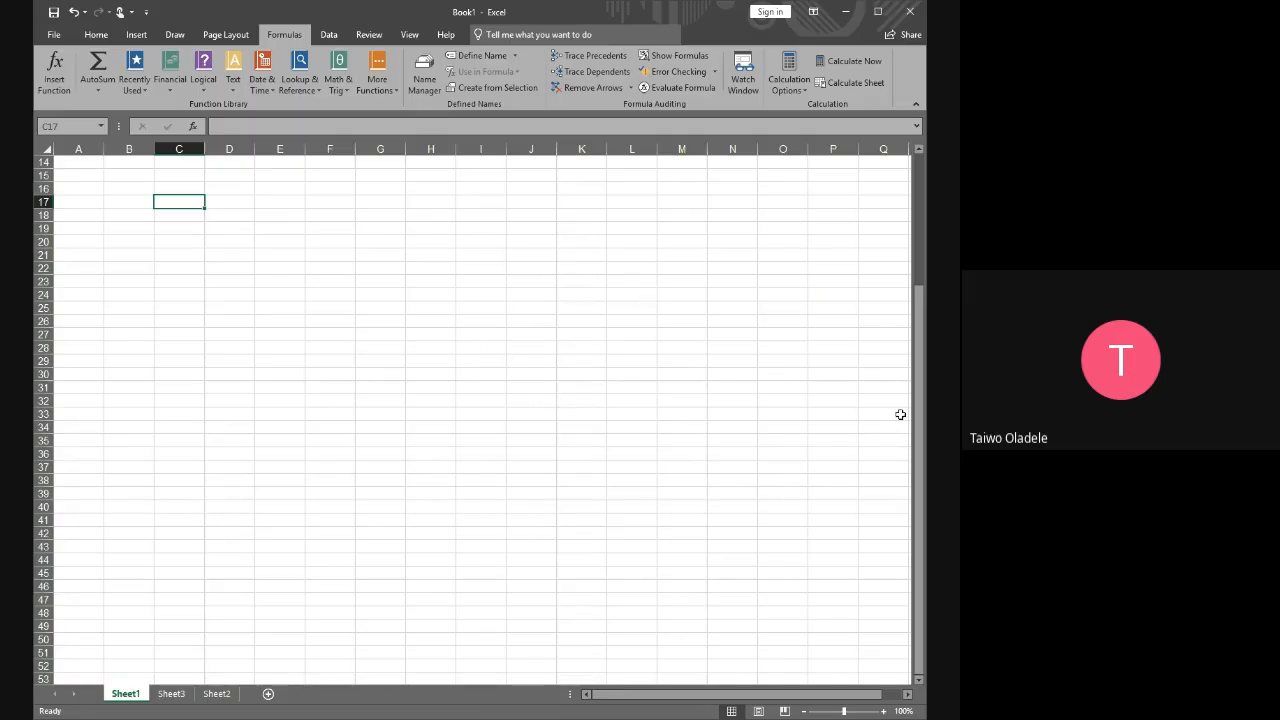
Widen the horizontal scroll bar beside the sheet tabs
{"action": "scroll", "coordinate": [520, 560], "scroll_direction": "down", "scroll_amount": 3}
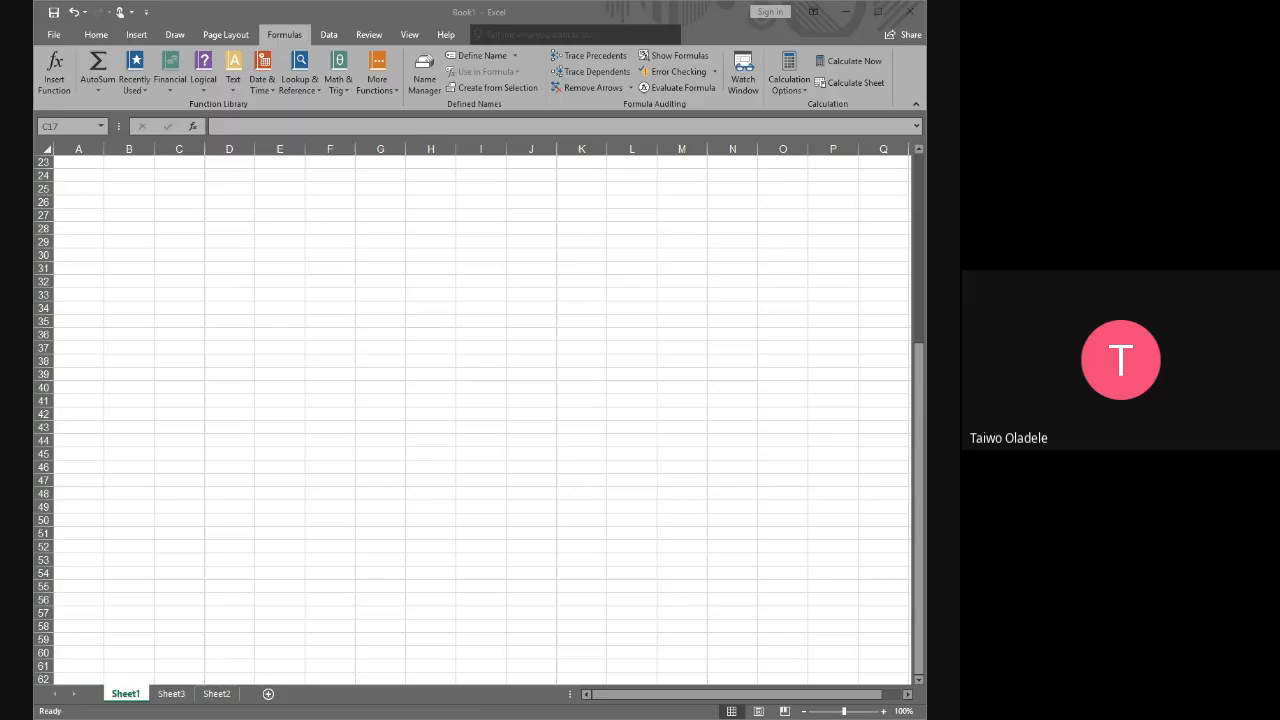
{"action": "left_click", "coordinate": [568, 693]}
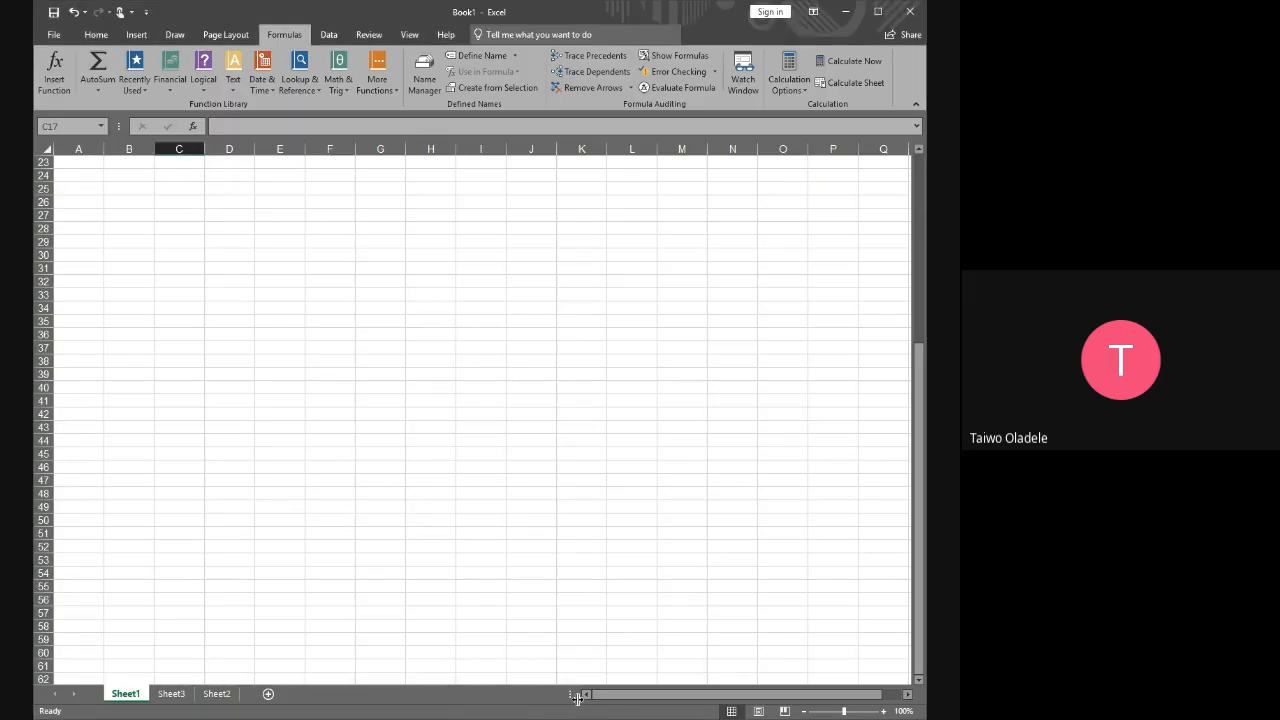
{"action": "left_click_drag", "start_coordinate": [572, 695], "coordinate": [408, 694]}
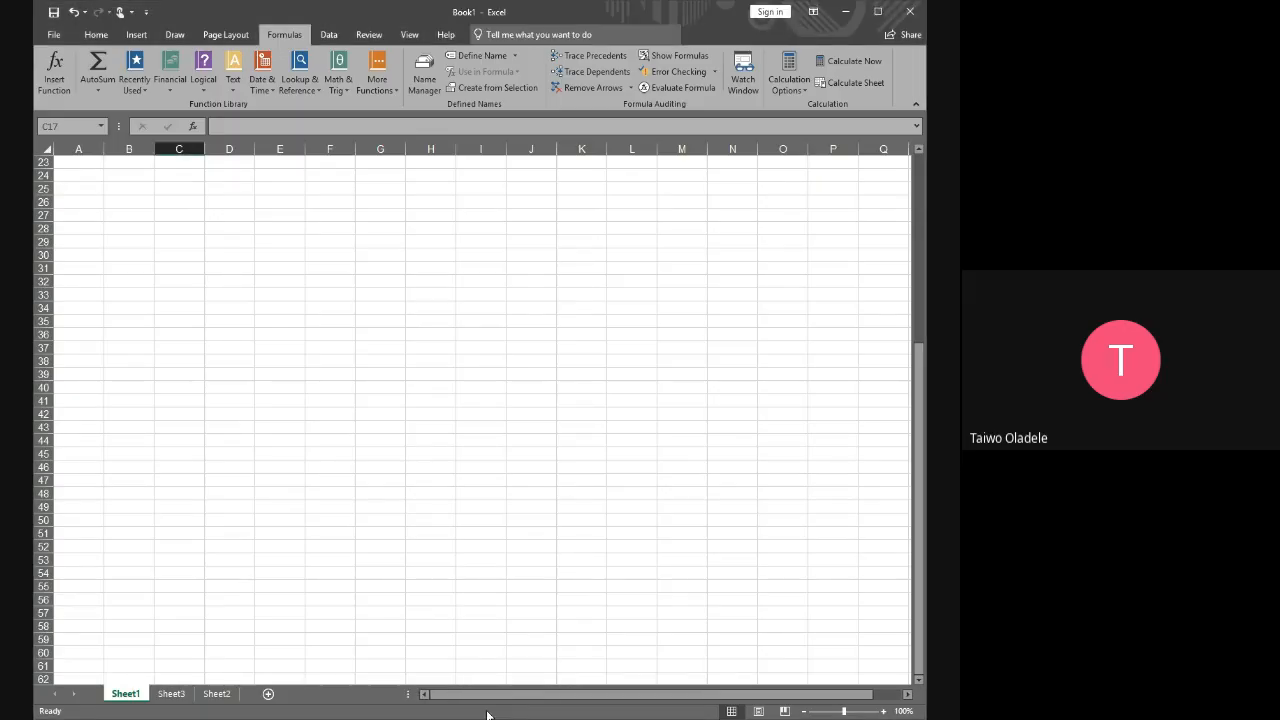
Examine the columns of Sheet1 horizontally as far as column AK and return to column A
{"action": "left_click", "coordinate": [908, 694]}
{"action": "left_click", "coordinate": [908, 694]}
{"action": "left_click", "coordinate": [908, 694]}
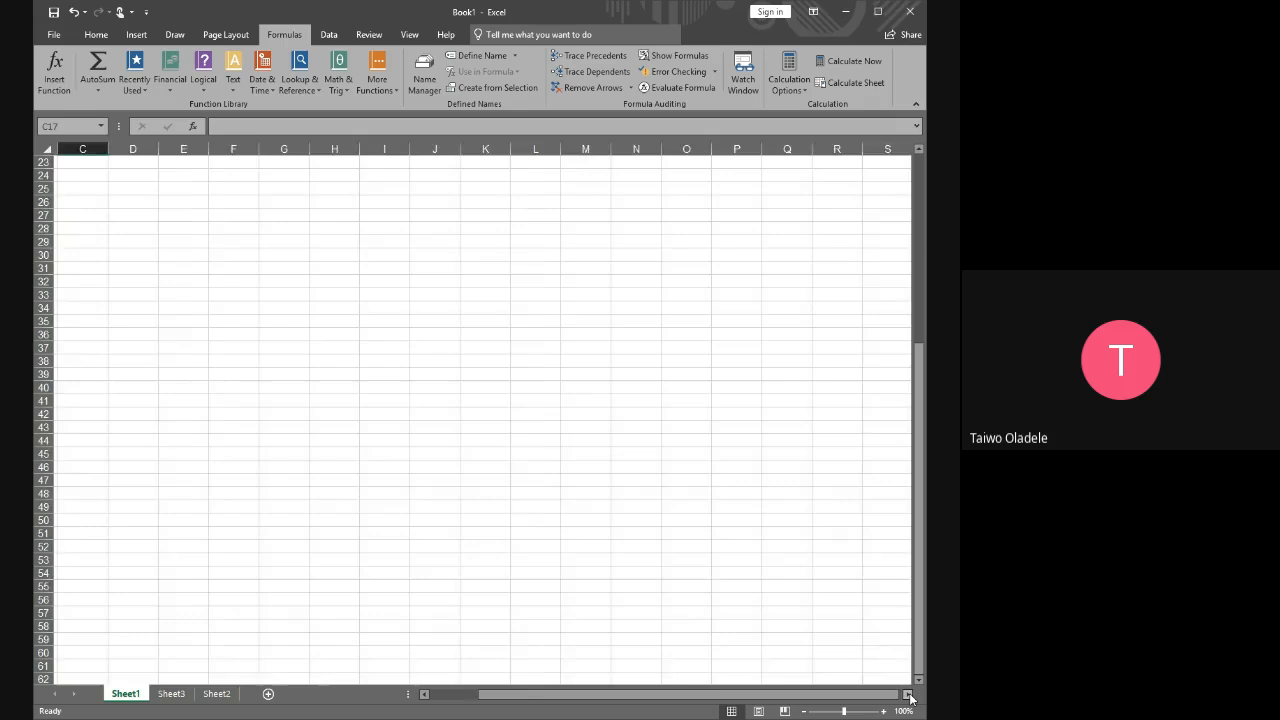
{"action": "left_click", "coordinate": [908, 694]}
{"action": "left_click", "coordinate": [908, 694]}
{"action": "left_click", "coordinate": [908, 694]}
{"action": "left_click", "coordinate": [908, 694]}
{"action": "left_click", "coordinate": [908, 694]}
{"action": "left_click", "coordinate": [908, 694]}
{"action": "left_click", "coordinate": [908, 694]}
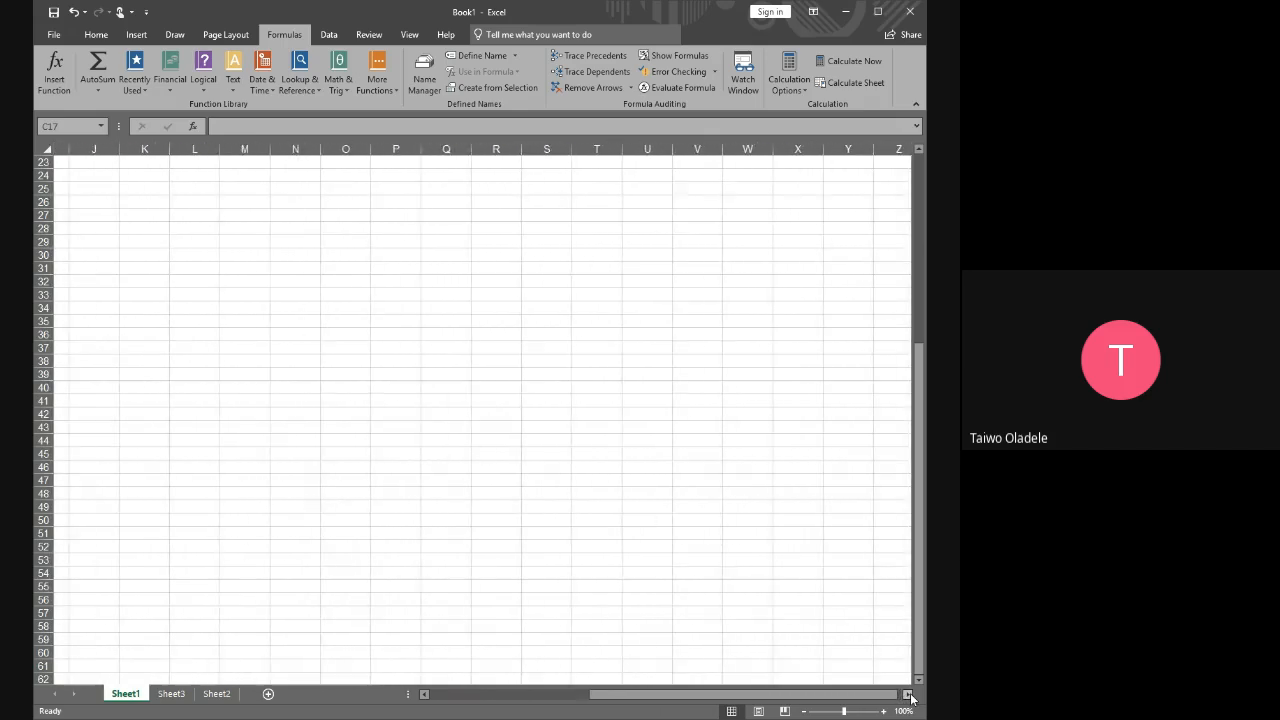
{"action": "left_click", "coordinate": [908, 694]}
{"action": "left_click", "coordinate": [908, 694]}
{"action": "left_click", "coordinate": [908, 694]}
{"action": "left_click", "coordinate": [908, 694]}
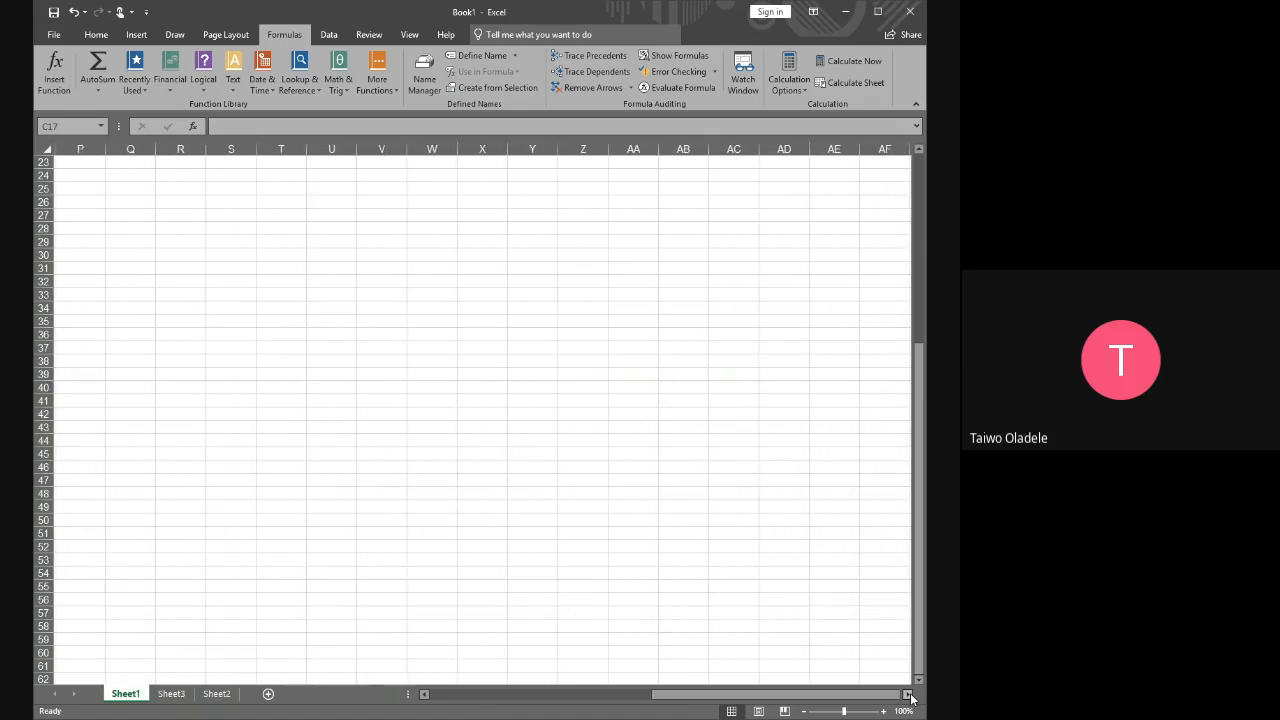
{"action": "left_click", "coordinate": [908, 694]}
{"action": "left_click", "coordinate": [908, 694]}
{"action": "left_click", "coordinate": [908, 694]}
{"action": "left_click", "coordinate": [908, 694]}
{"action": "left_click", "coordinate": [908, 694]}
{"action": "left_click", "coordinate": [908, 694]}
{"action": "left_click", "coordinate": [908, 694]}
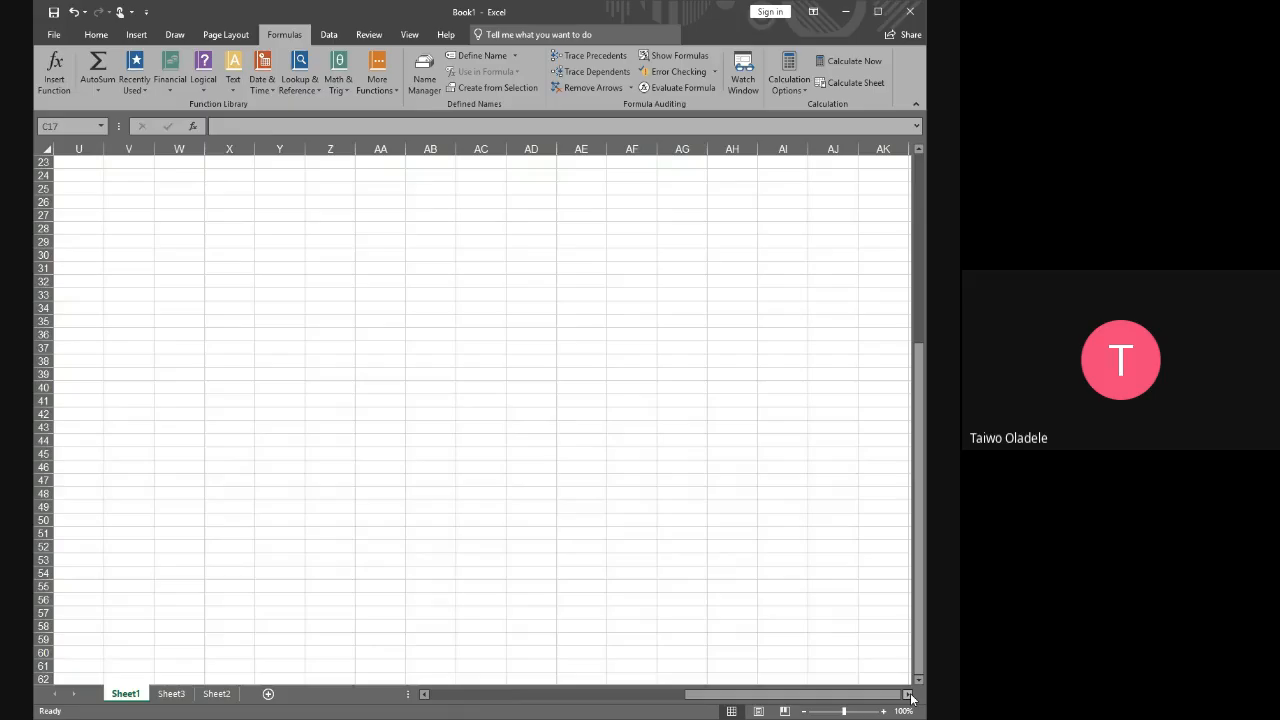
{"action": "left_click_drag", "start_coordinate": [891, 698], "coordinate": [596, 694]}
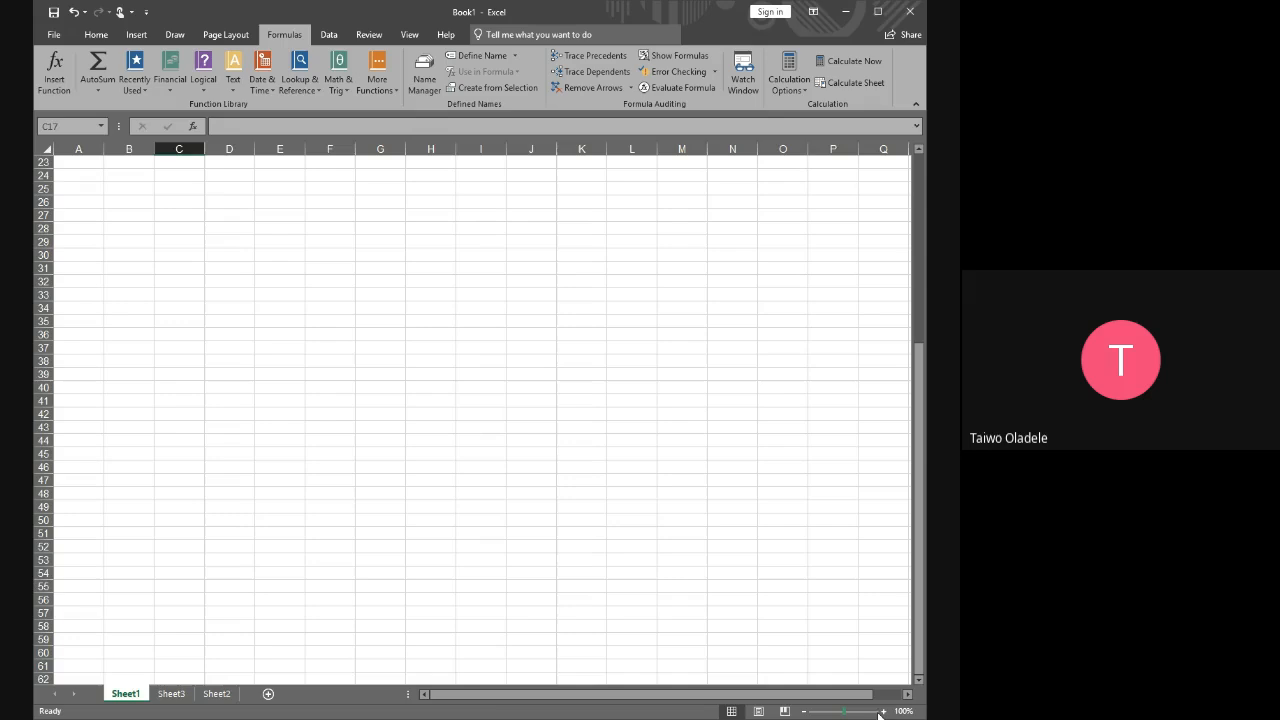
Zoom the worksheet in to 200%
{"action": "left_click", "coordinate": [884, 711]}
{"action": "left_click", "coordinate": [884, 711]}
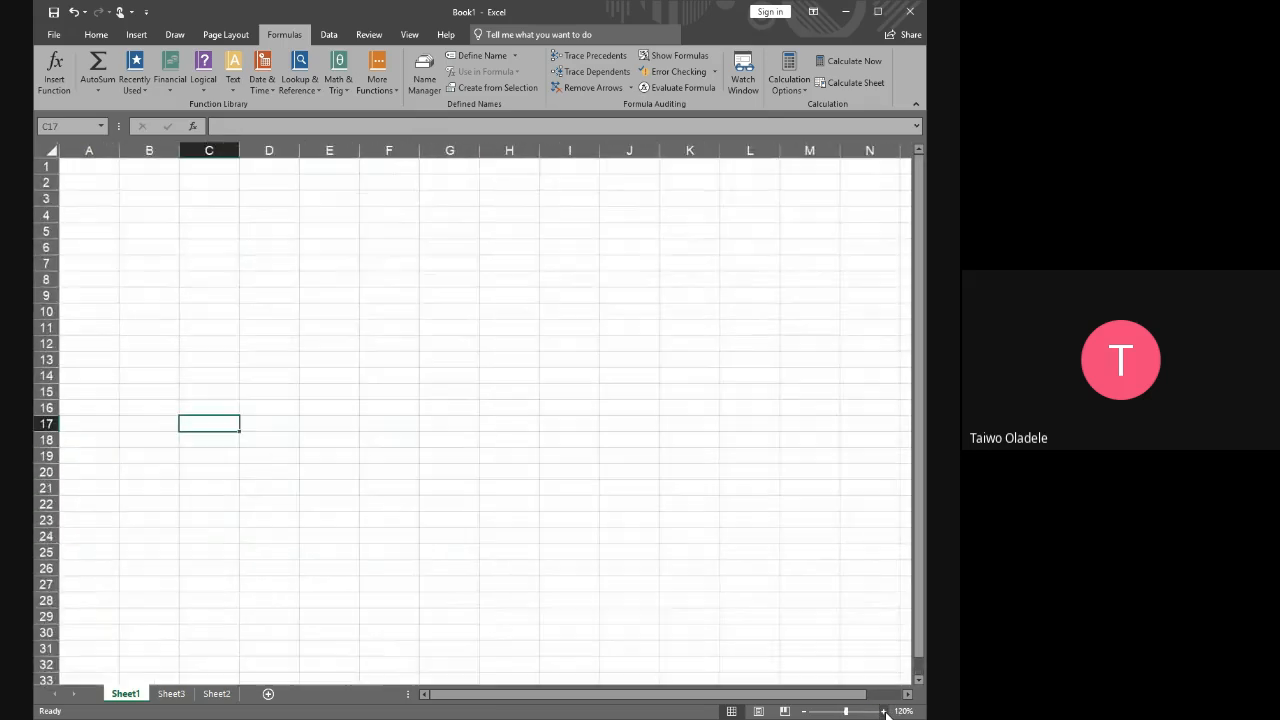
{"action": "left_click", "coordinate": [884, 711]}
{"action": "left_click", "coordinate": [884, 711]}
{"action": "left_click", "coordinate": [884, 711]}
{"action": "left_click", "coordinate": [884, 711]}
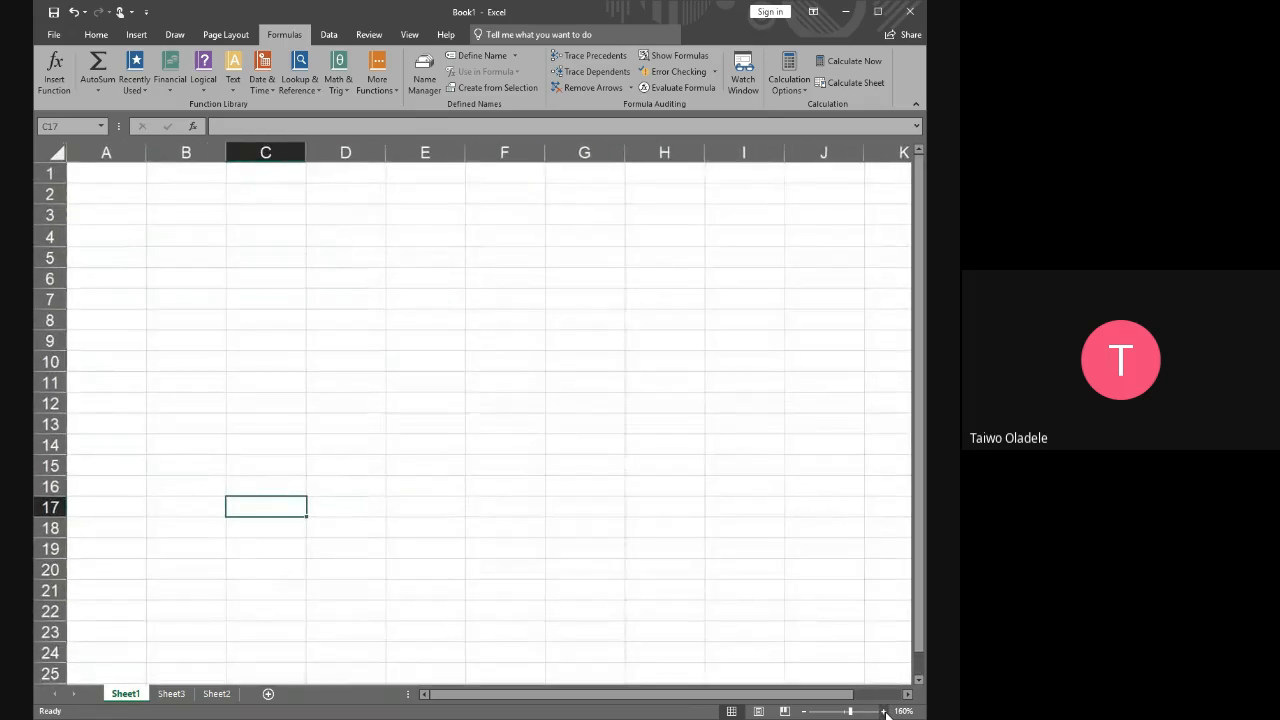
{"action": "left_click", "coordinate": [884, 711]}
{"action": "left_click", "coordinate": [884, 711]}
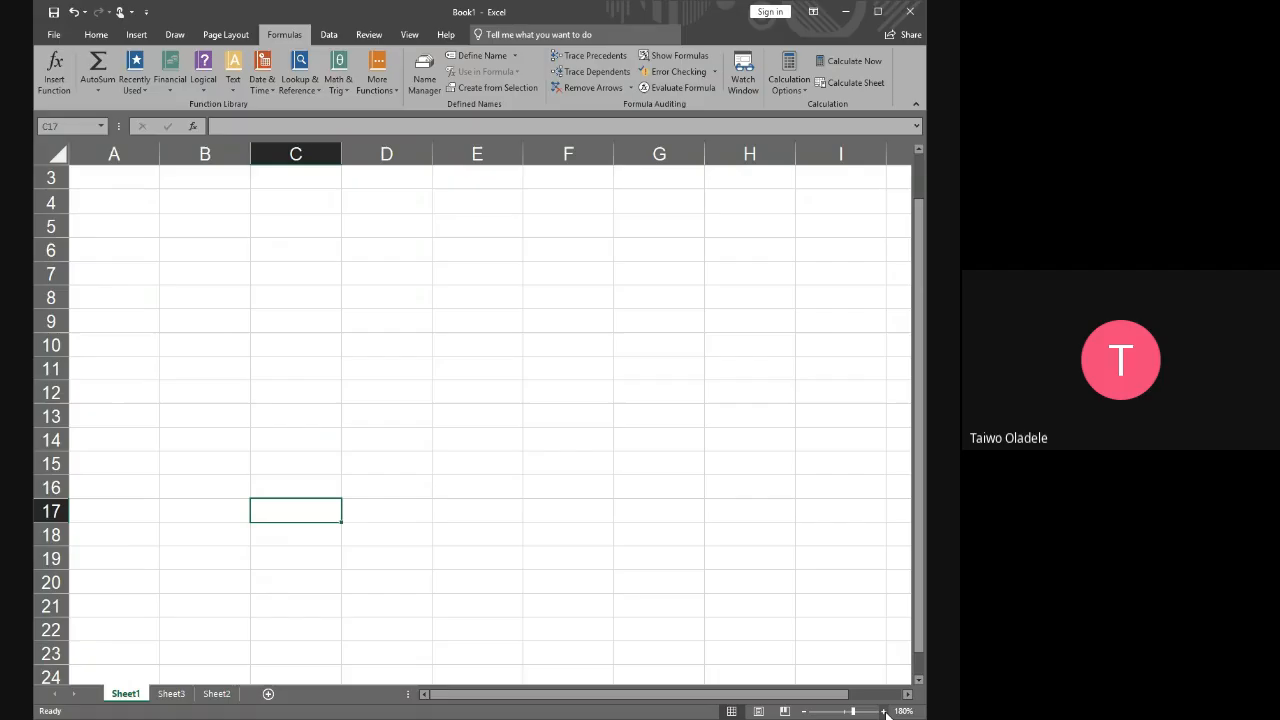
{"action": "left_click", "coordinate": [884, 711]}
{"action": "left_click", "coordinate": [884, 711]}
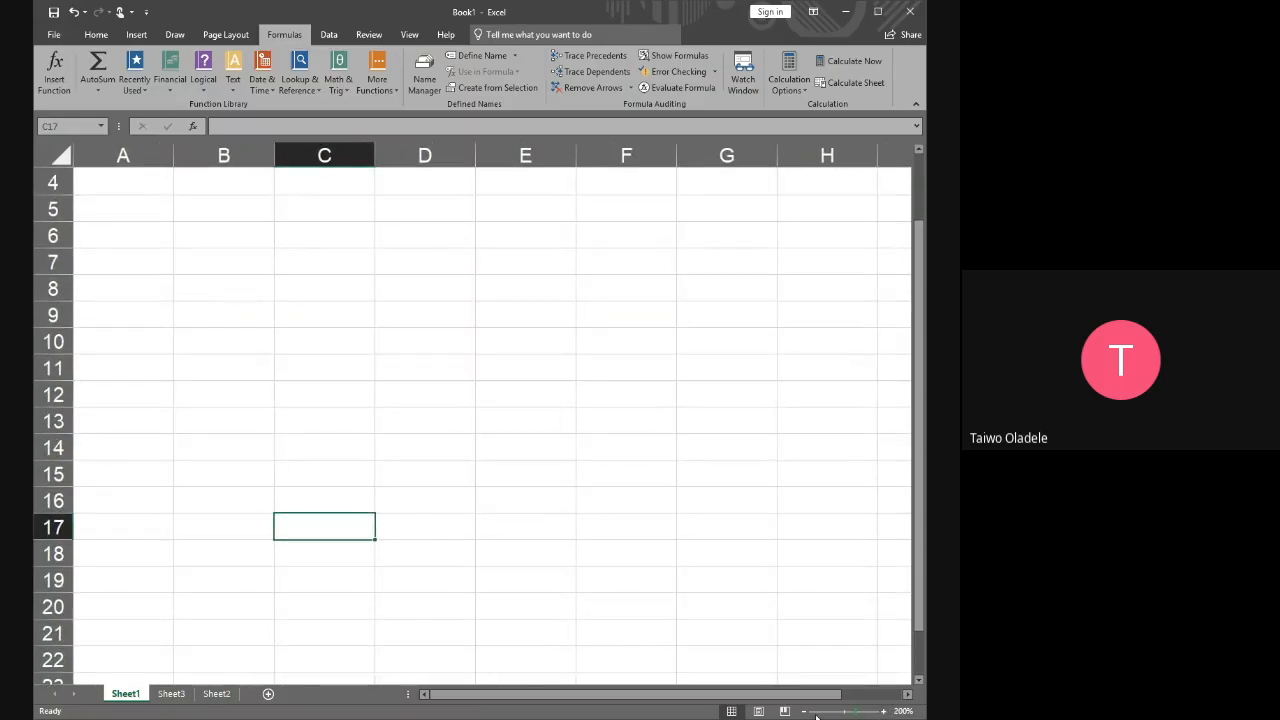
Zoom the worksheet back out to 100%
{"action": "left_click", "coordinate": [803, 711]}
{"action": "left_click", "coordinate": [803, 711]}
{"action": "left_click", "coordinate": [803, 711]}
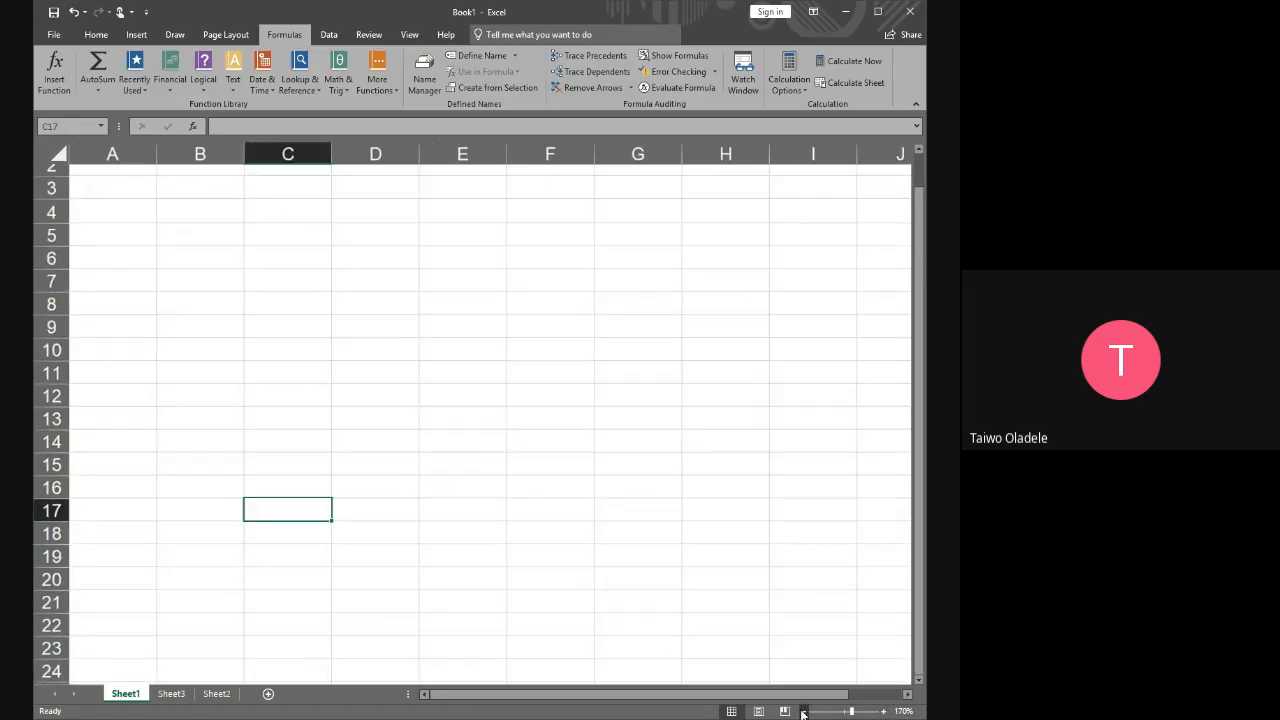
{"action": "left_click", "coordinate": [803, 711]}
{"action": "left_click", "coordinate": [803, 711]}
{"action": "left_click", "coordinate": [803, 711]}
{"action": "left_click", "coordinate": [803, 711]}
{"action": "left_click", "coordinate": [803, 711]}
{"action": "left_click", "coordinate": [803, 711]}
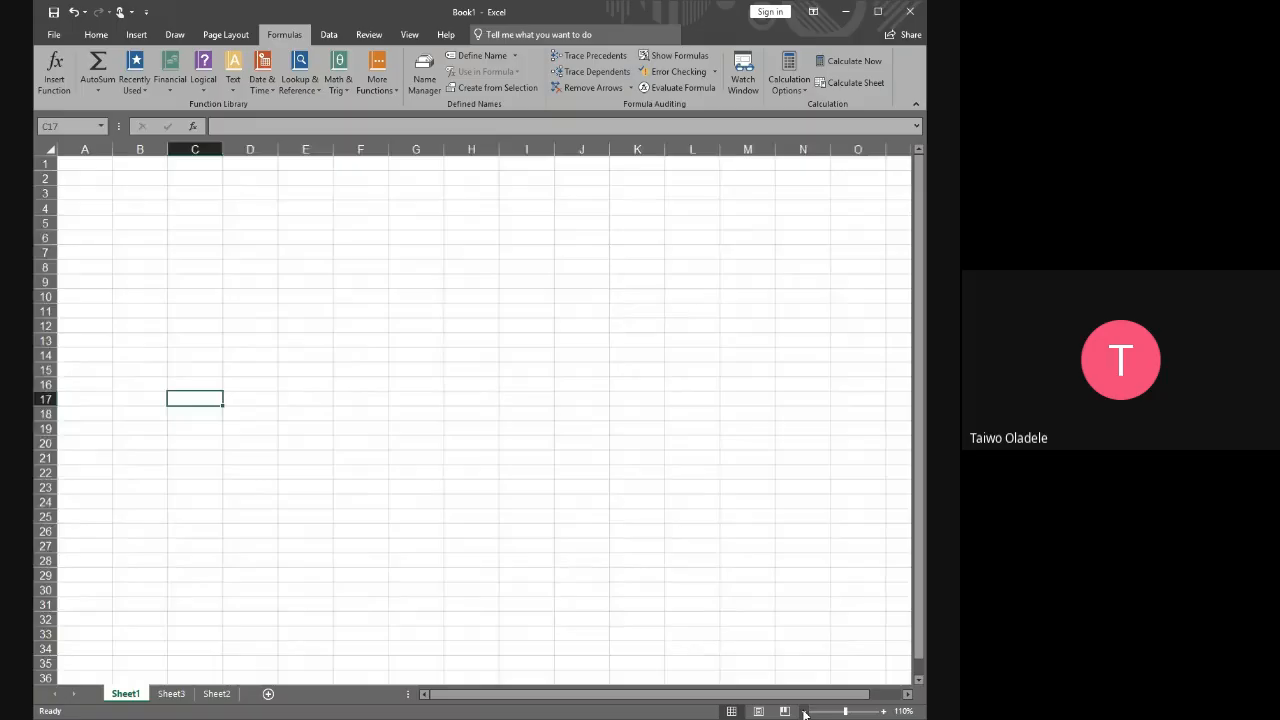
{"action": "left_click", "coordinate": [803, 711]}
{"action": "left_click", "coordinate": [803, 711]}
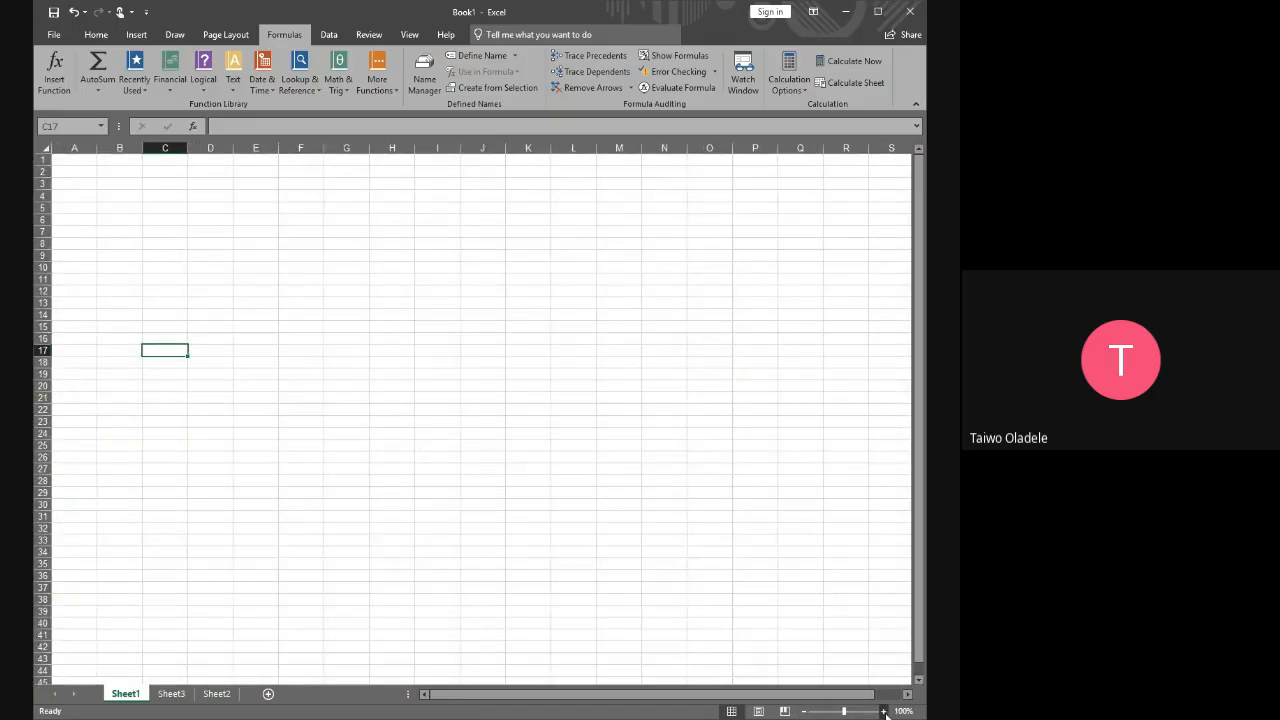
{"action": "left_click", "coordinate": [883, 711]}
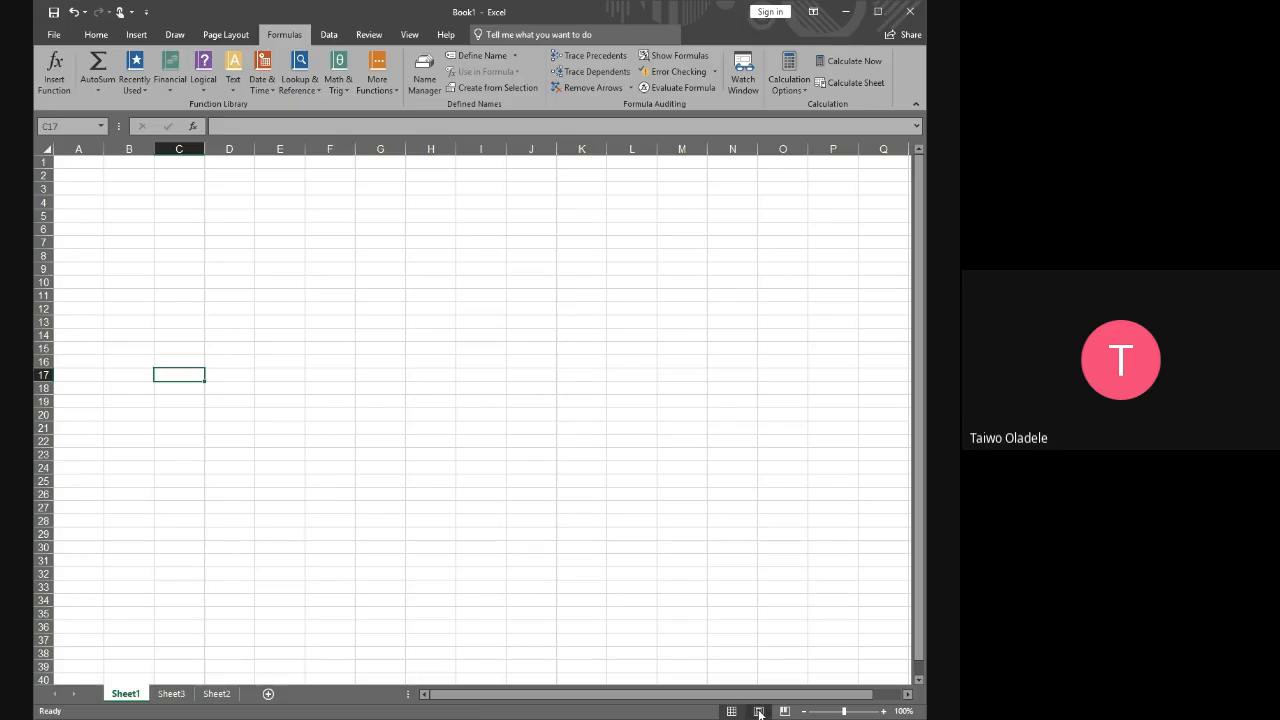
Switch Sheet1 to Page Layout view
{"action": "left_click", "coordinate": [759, 711]}
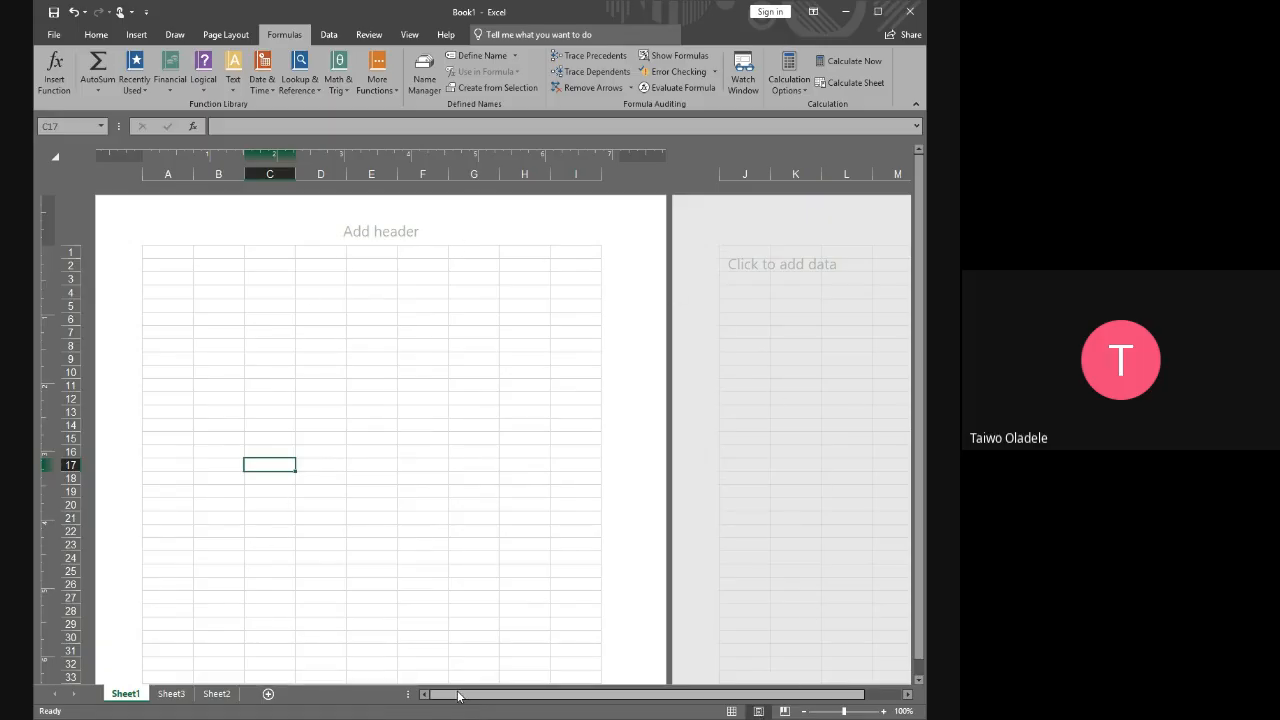
Examine the first page of Sheet1 from its header area down to its footer area
{"action": "mouse_move", "coordinate": [458, 693]}
{"action": "left_mouse_down"}
{"action": "mouse_move", "coordinate": [546, 698]}
{"action": "mouse_move", "coordinate": [444, 699]}
{"action": "left_mouse_up"}
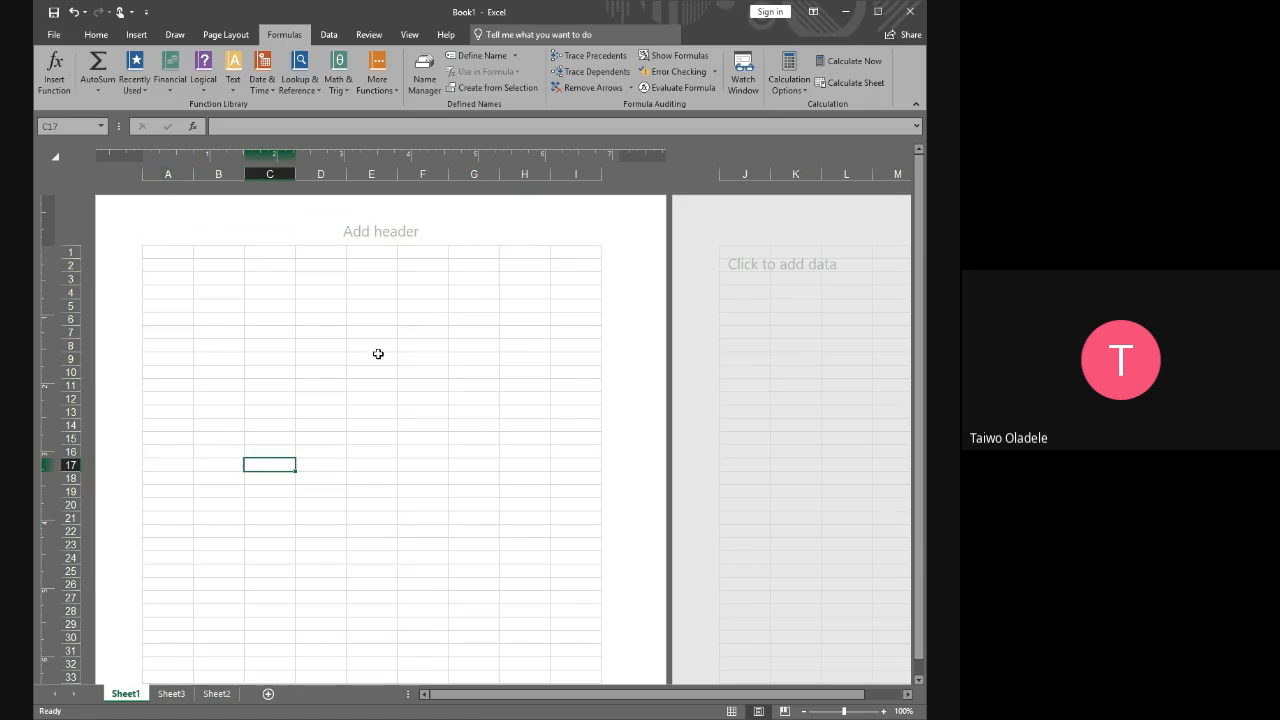
{"action": "scroll", "coordinate": [391, 383], "scroll_direction": "down", "scroll_amount": 10}
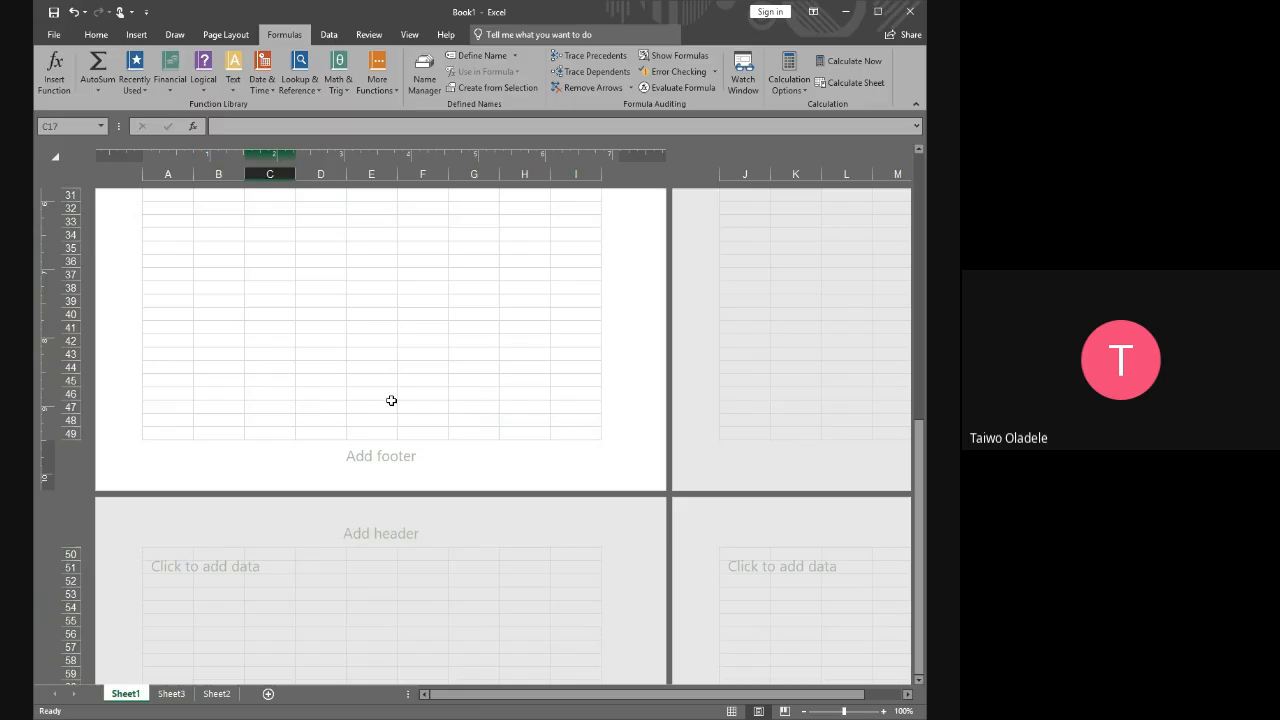
{"action": "scroll", "coordinate": [391, 400], "scroll_direction": "up", "scroll_amount": 10}
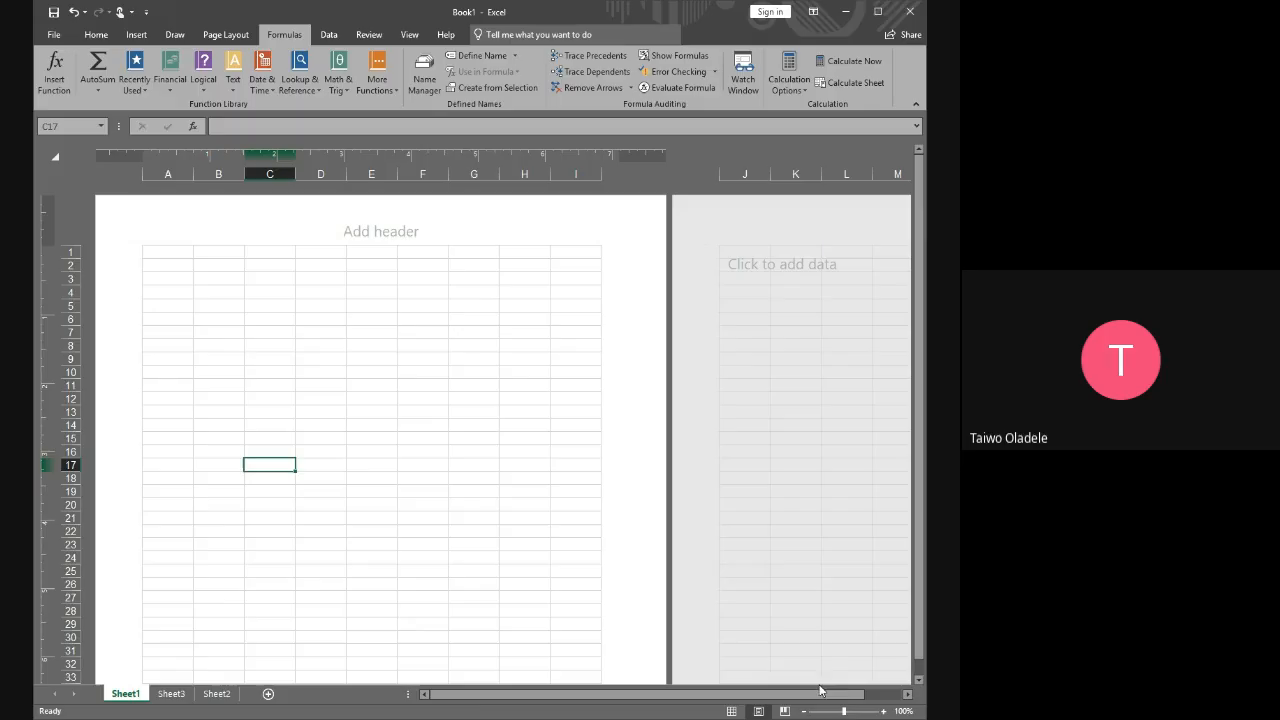
View Sheet1 in Page Break Preview and return it to Normal view
{"action": "left_click", "coordinate": [786, 712]}
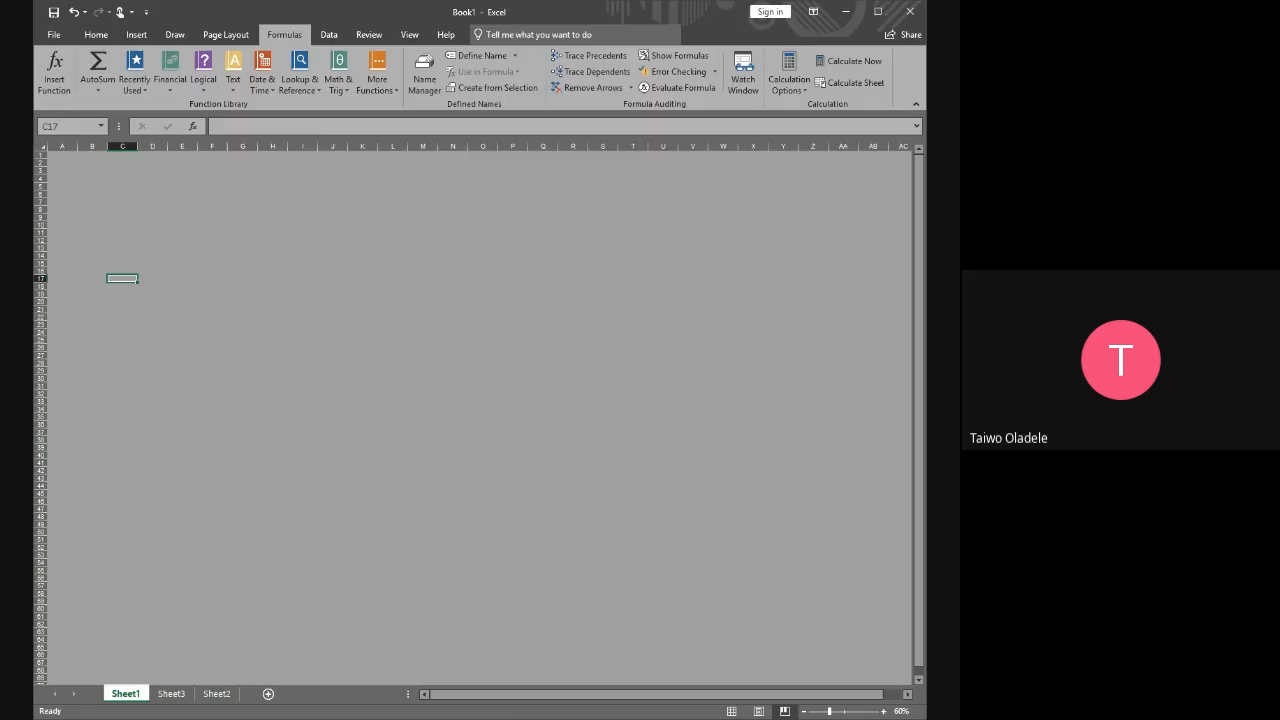
{"action": "left_click_drag", "start_coordinate": [504, 696], "coordinate": [630, 718]}
{"action": "left_click_drag", "start_coordinate": [505, 695], "coordinate": [464, 692]}
{"action": "left_click", "coordinate": [731, 711]}
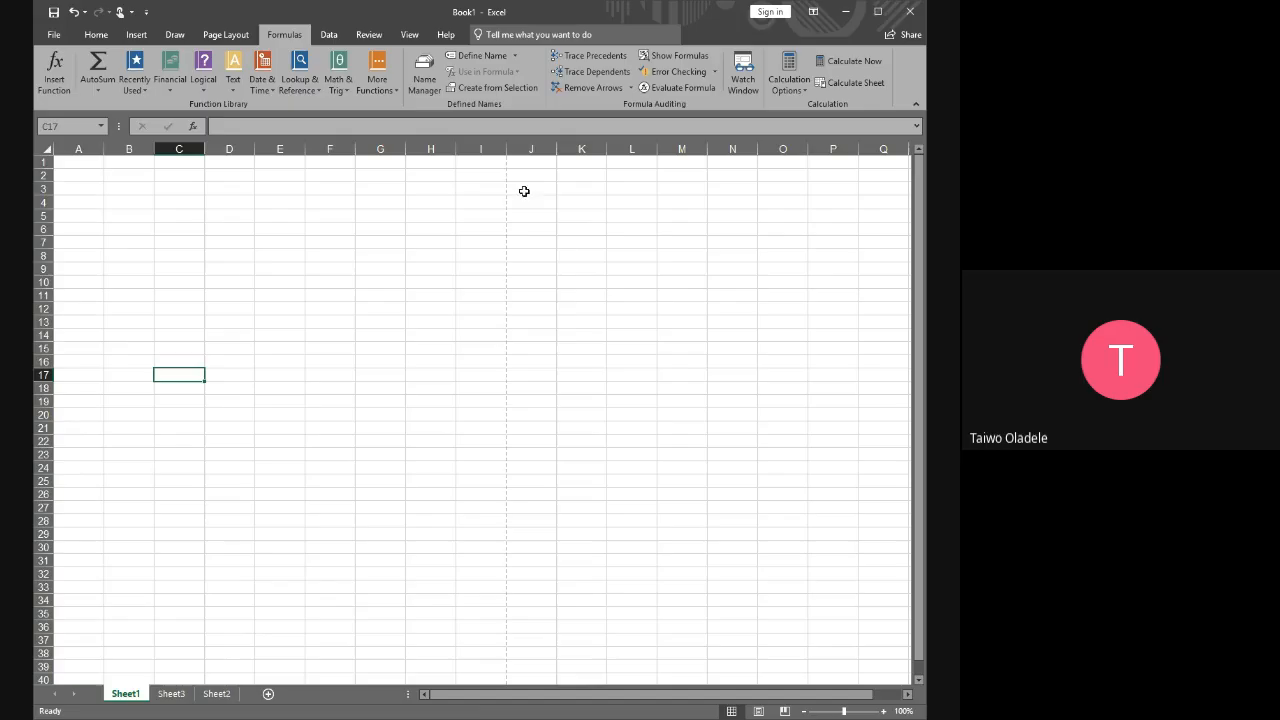
Highlight the range B1:I36, and then column I from row 2 downward, to point out the first dashed page-break line
{"action": "left_click", "coordinate": [494, 164]}
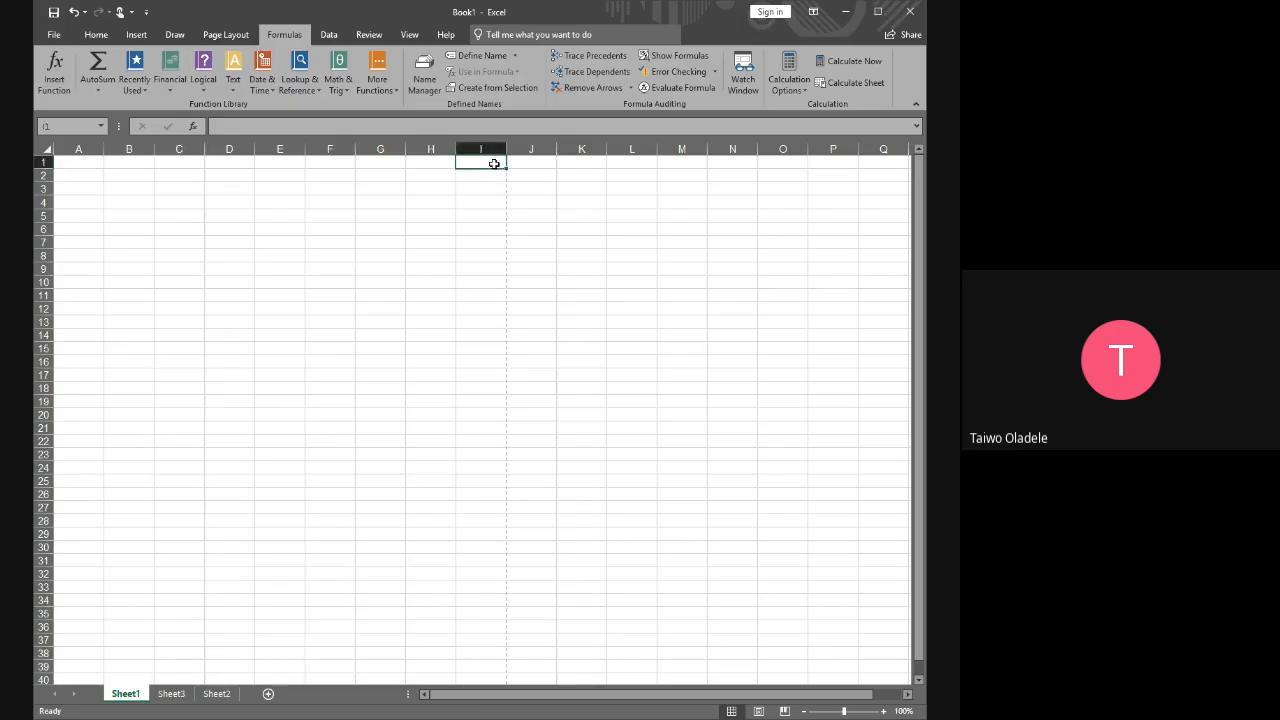
{"action": "left_click_drag", "start_coordinate": [494, 164], "coordinate": [114, 636]}
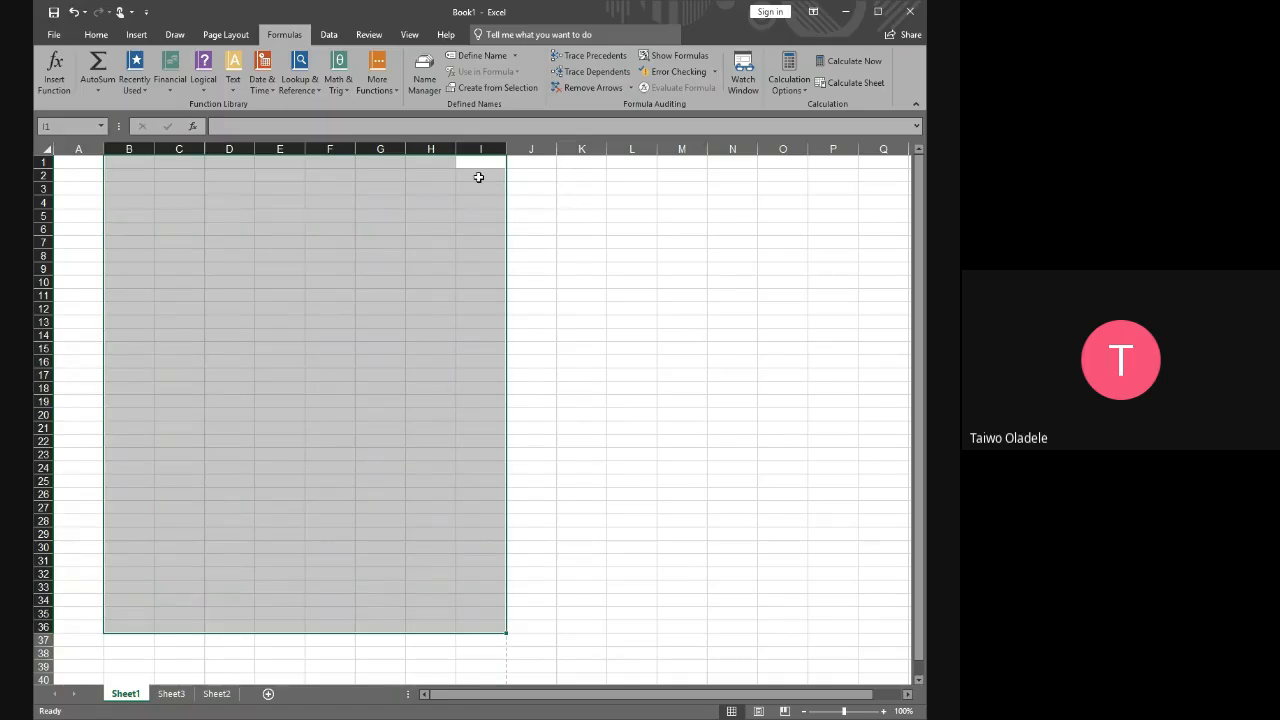
{"action": "left_click", "coordinate": [478, 177]}
{"action": "left_click_drag", "start_coordinate": [479, 177], "coordinate": [478, 667]}
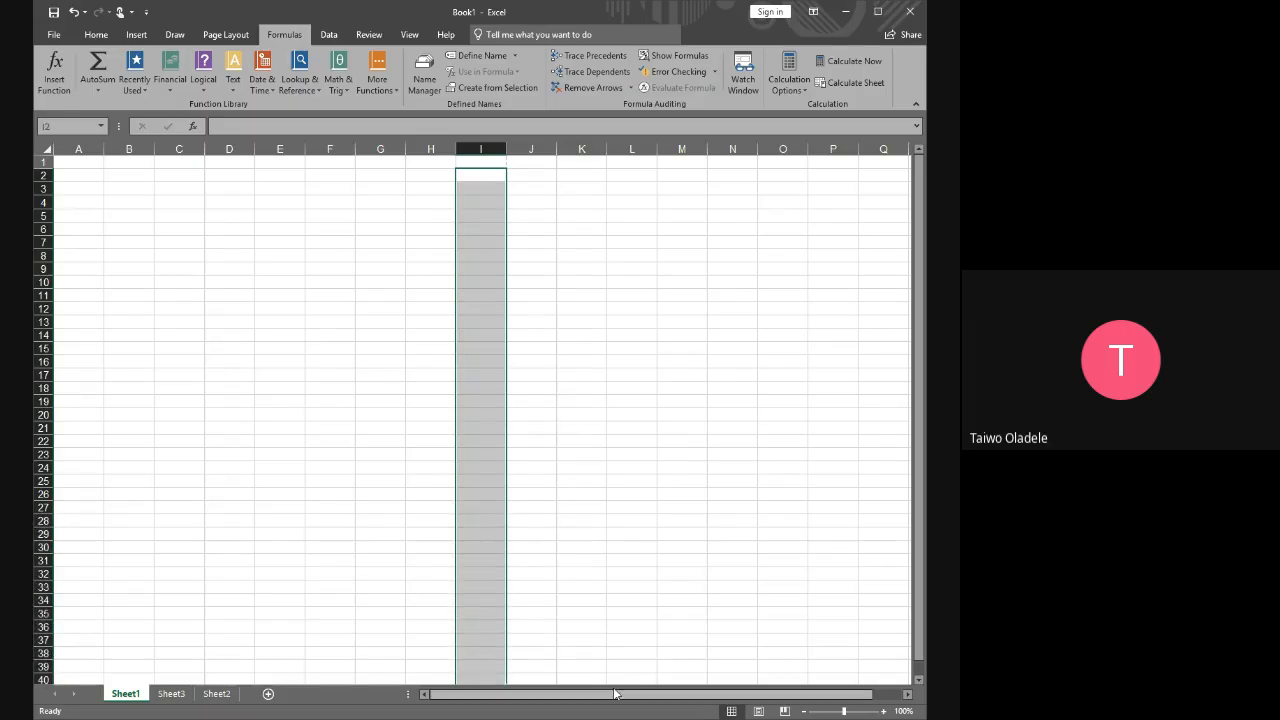
Look at the next dashed page-break line after column R, return to column A and select cell H30
{"action": "left_click_drag", "start_coordinate": [615, 695], "coordinate": [646, 700]}
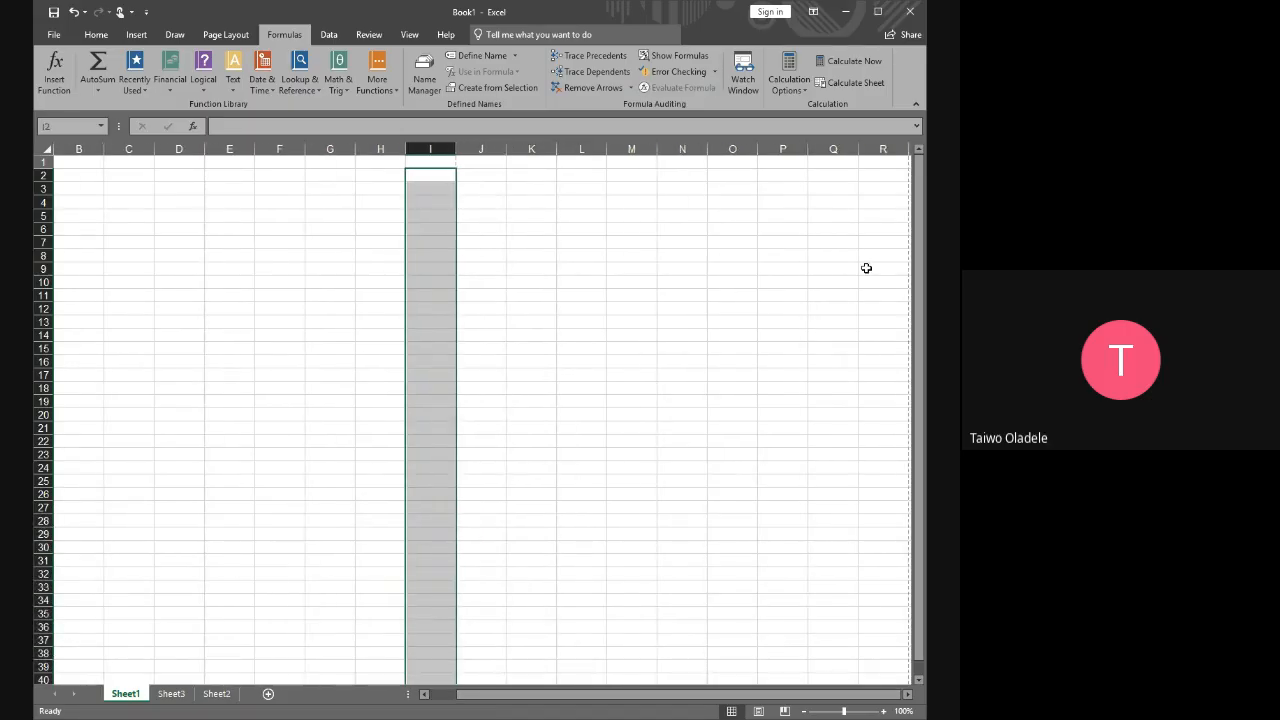
{"action": "left_click", "coordinate": [908, 696]}
{"action": "left_click", "coordinate": [908, 696]}
{"action": "left_click", "coordinate": [908, 697]}
{"action": "left_click", "coordinate": [908, 697]}
{"action": "left_click", "coordinate": [908, 697]}
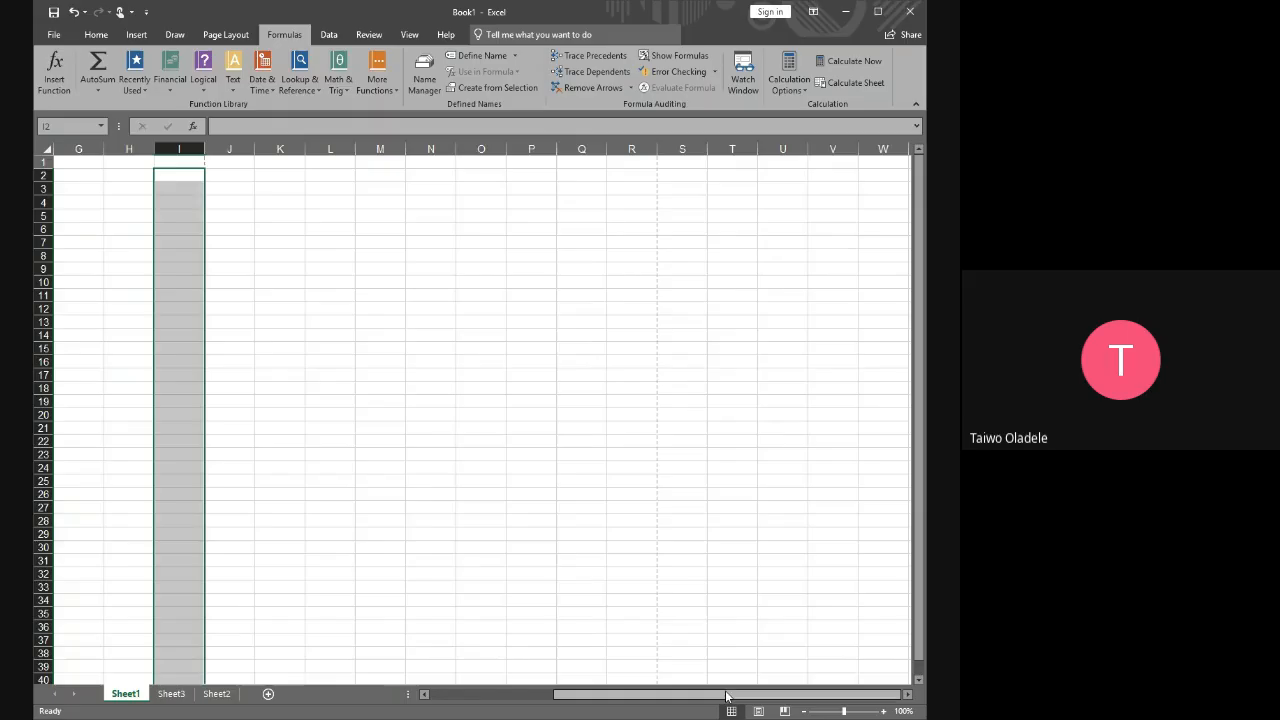
{"action": "left_click_drag", "start_coordinate": [727, 695], "coordinate": [588, 692]}
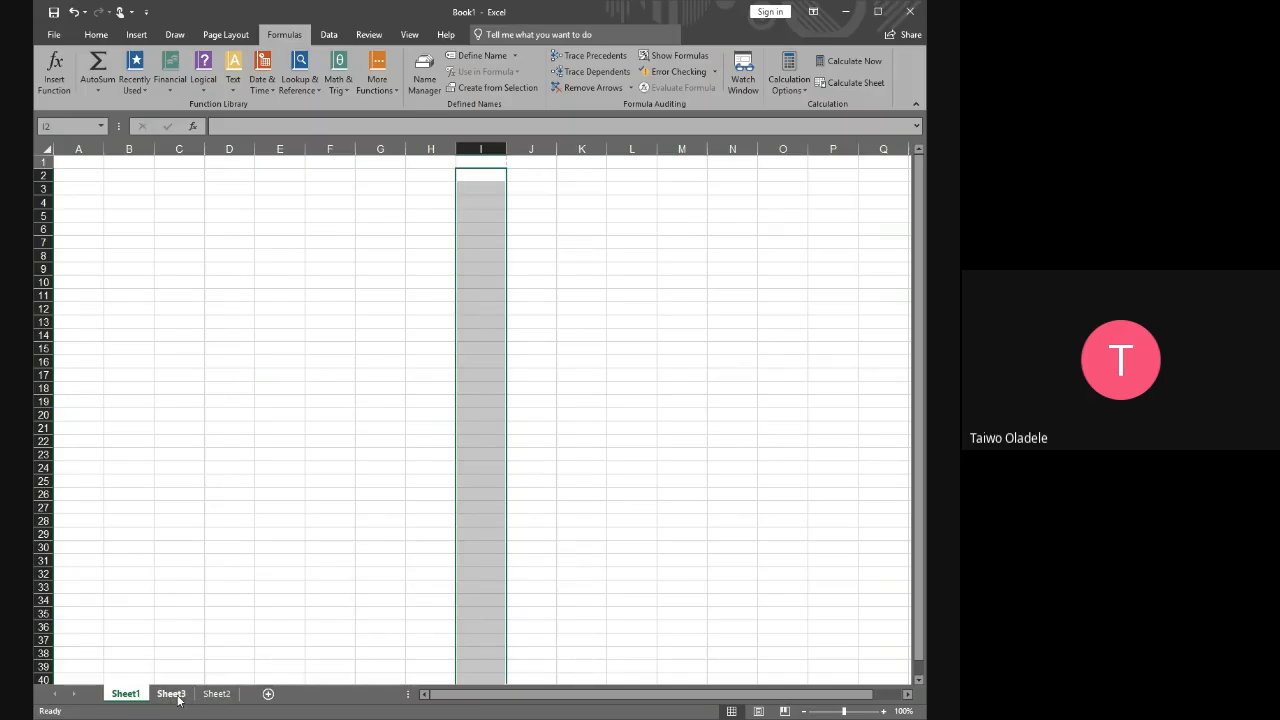
{"action": "left_click", "coordinate": [419, 545]}
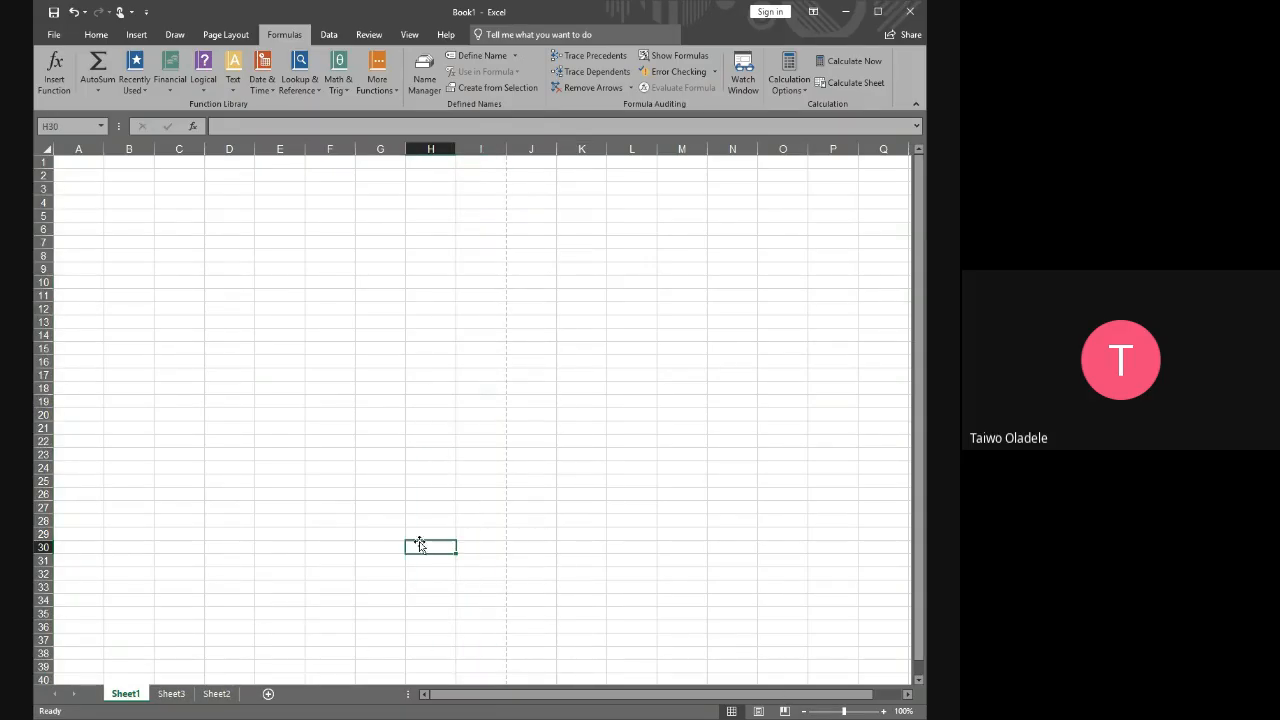
Review the segment outline on Sheet2 from Segment 1 down to the assignment
{"action": "left_click", "coordinate": [216, 693]}
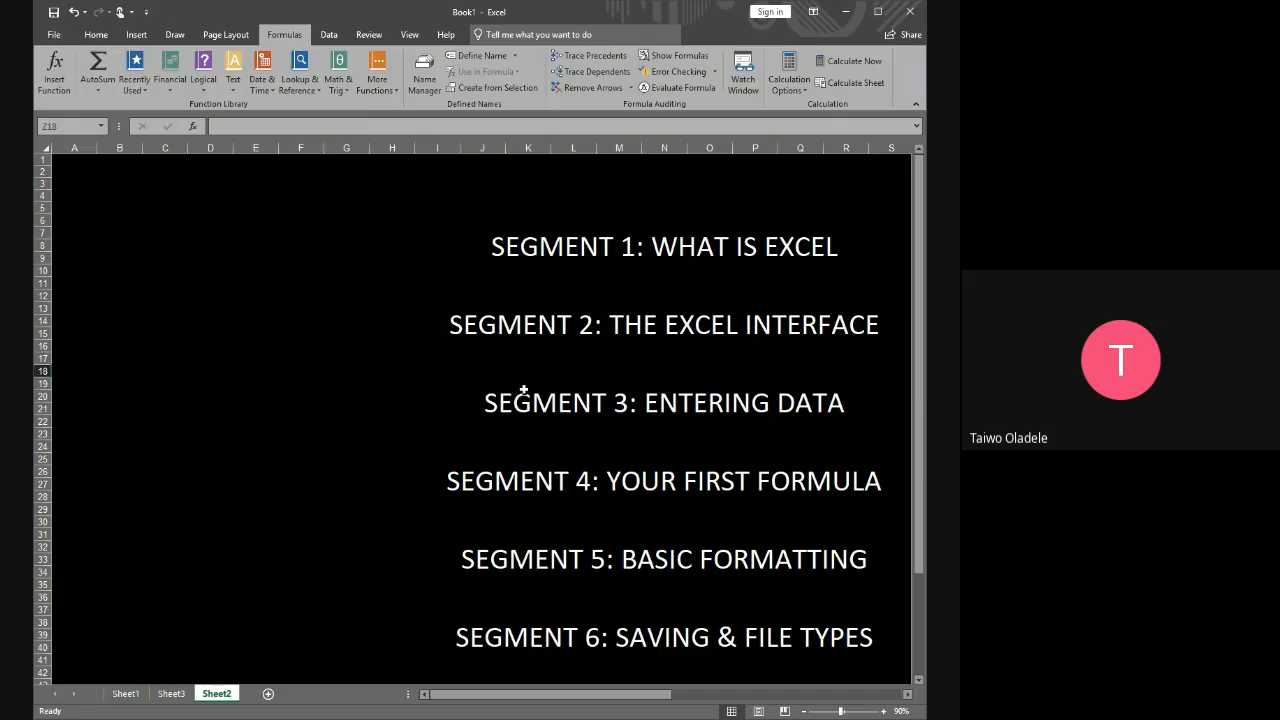
{"action": "left_click", "coordinate": [566, 371]}
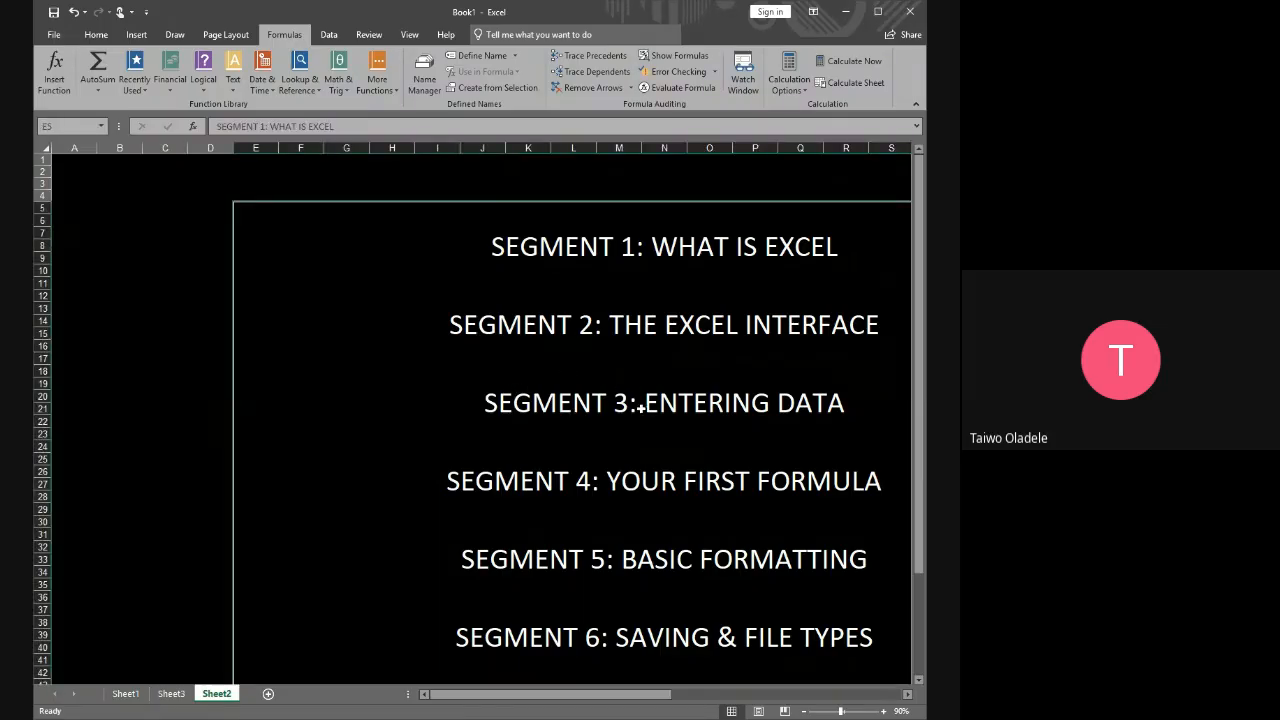
{"action": "left_click", "coordinate": [162, 308]}
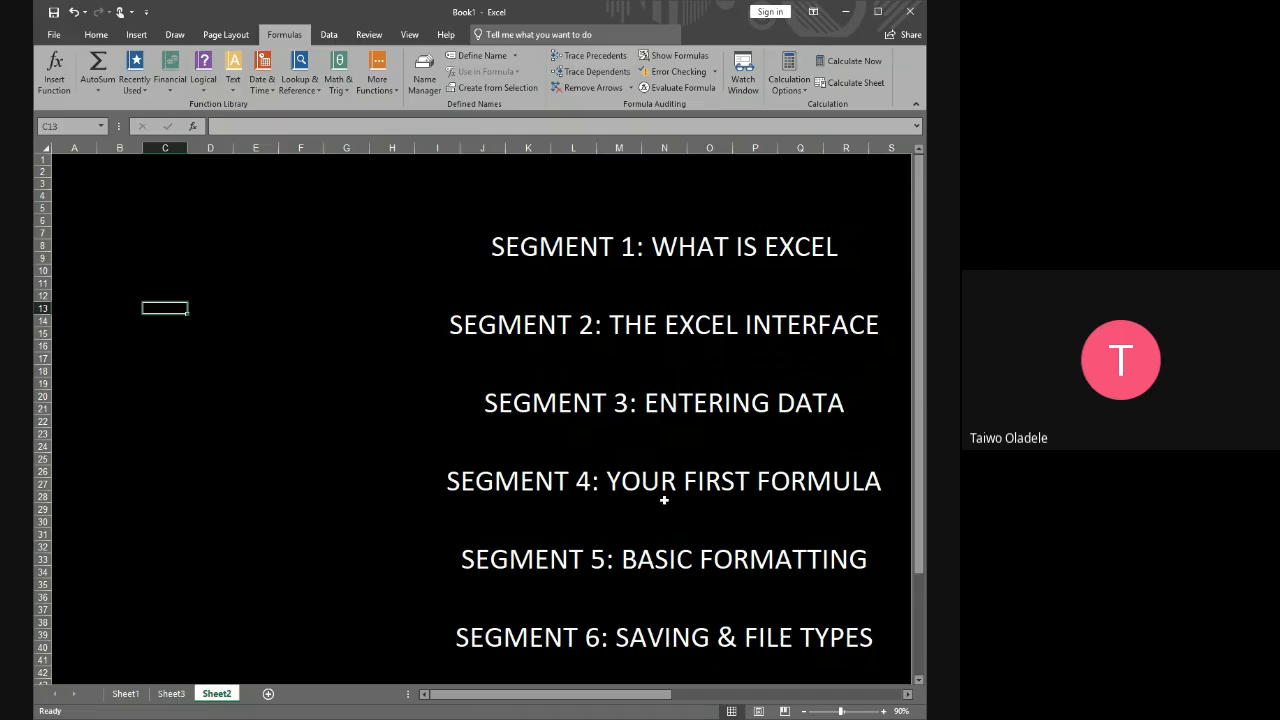
{"action": "scroll", "coordinate": [716, 518], "scroll_direction": "down", "scroll_amount": 4}
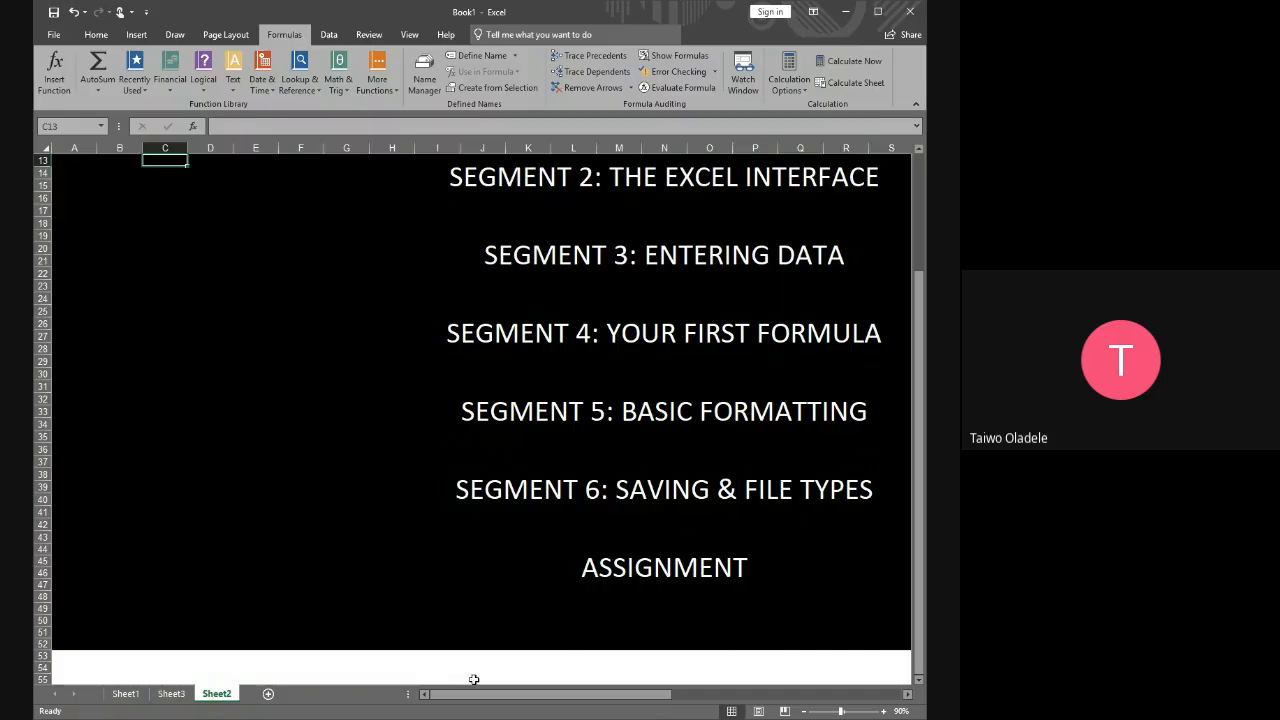
{"action": "scroll", "coordinate": [644, 512], "scroll_direction": "up", "scroll_amount": 4}
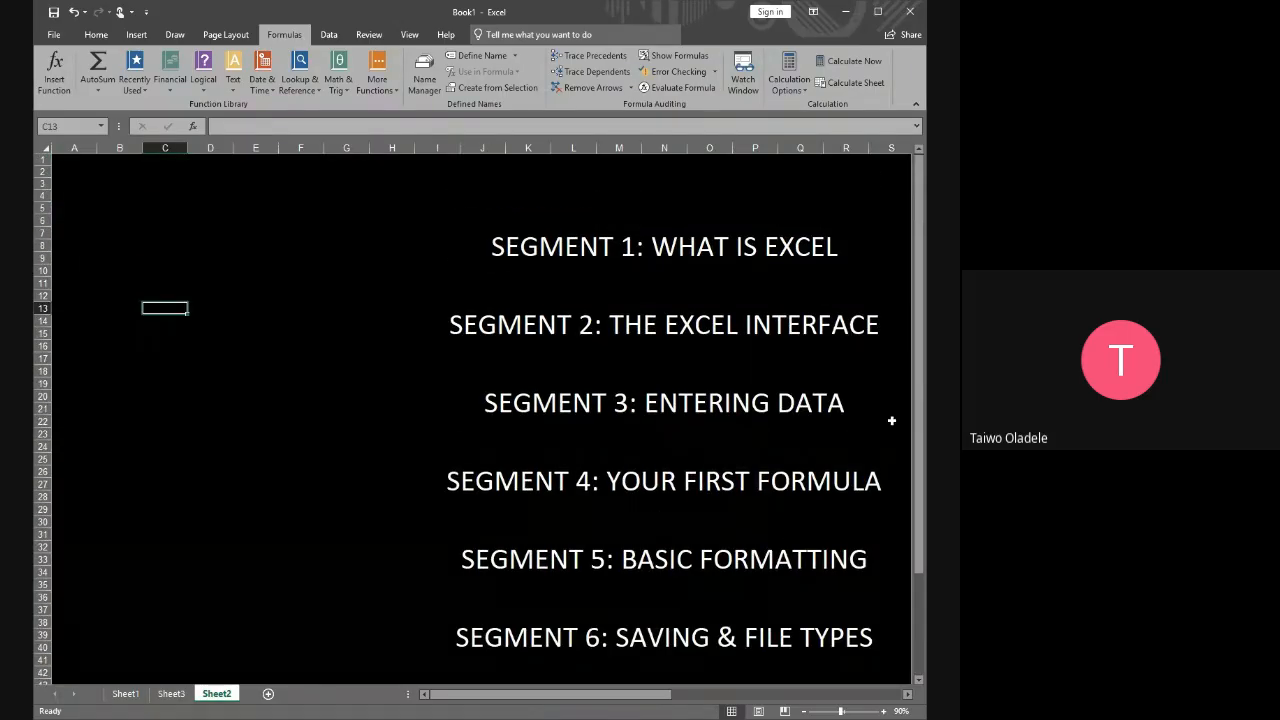
On Sheet1, enter the column headers Month in A1 and Income in B1
{"action": "left_click", "coordinate": [127, 694]}
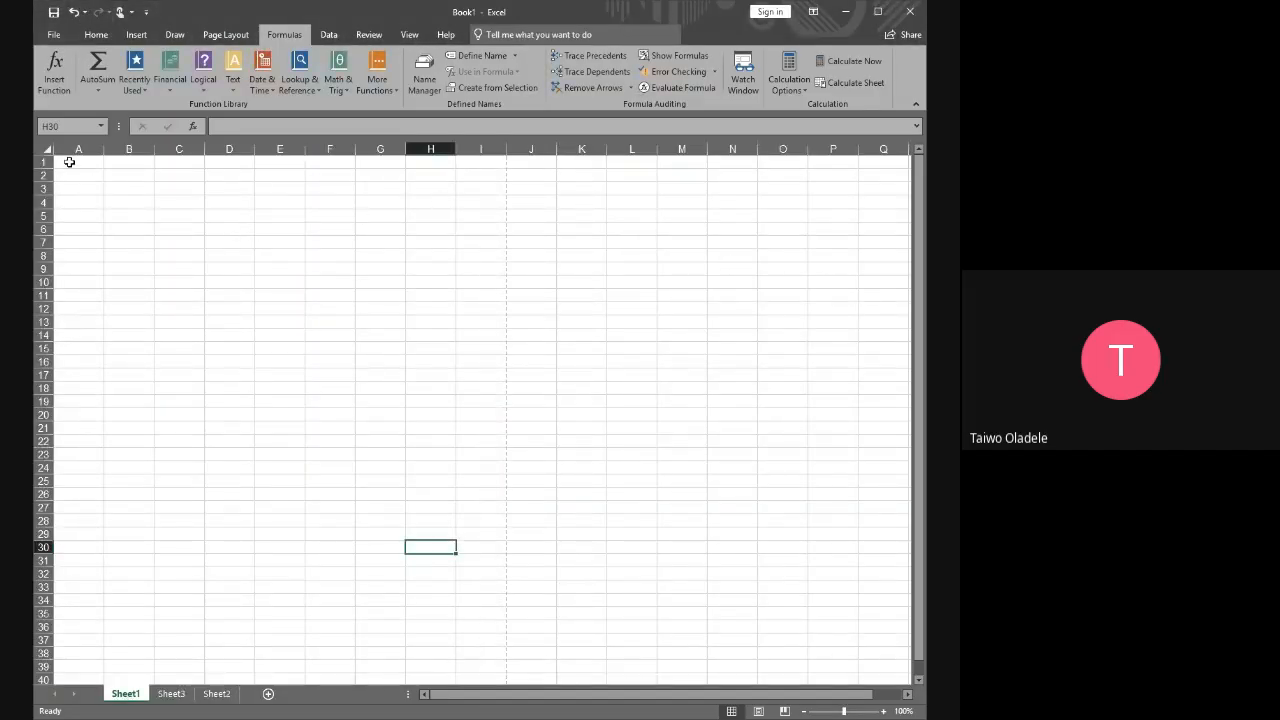
{"action": "left_click", "coordinate": [69, 161]}
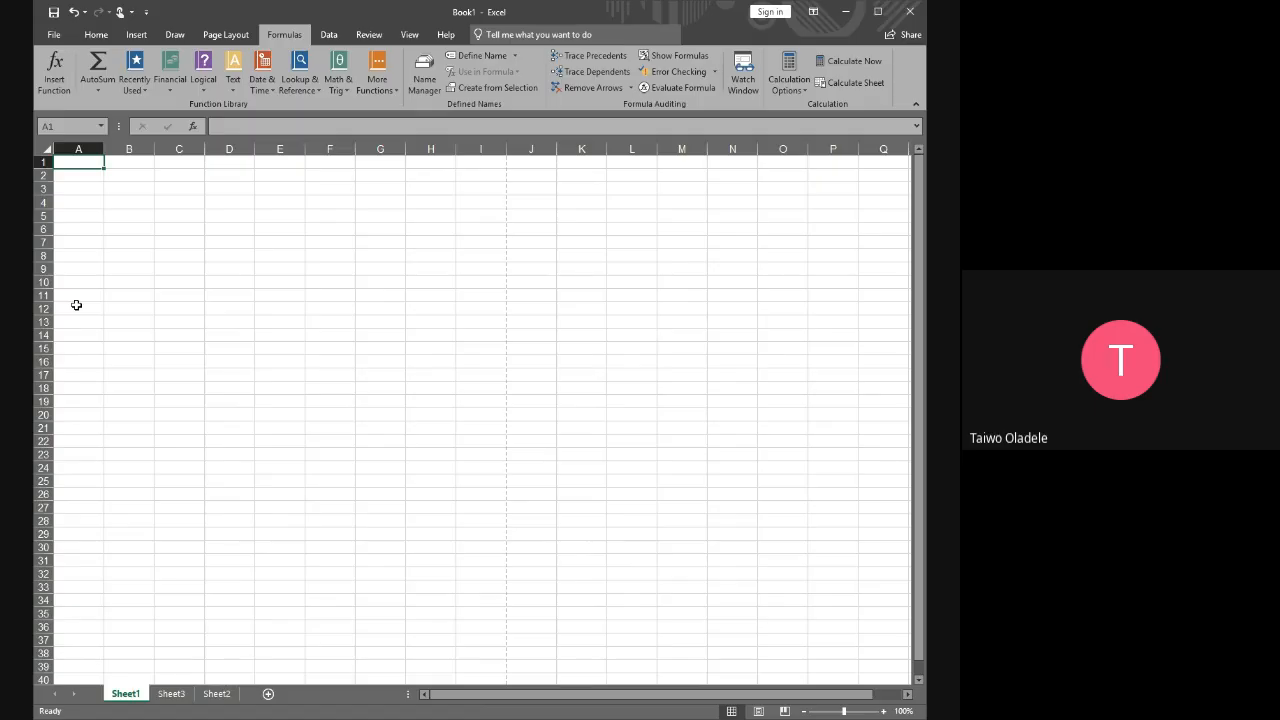
{"action": "type", "text": "M"}
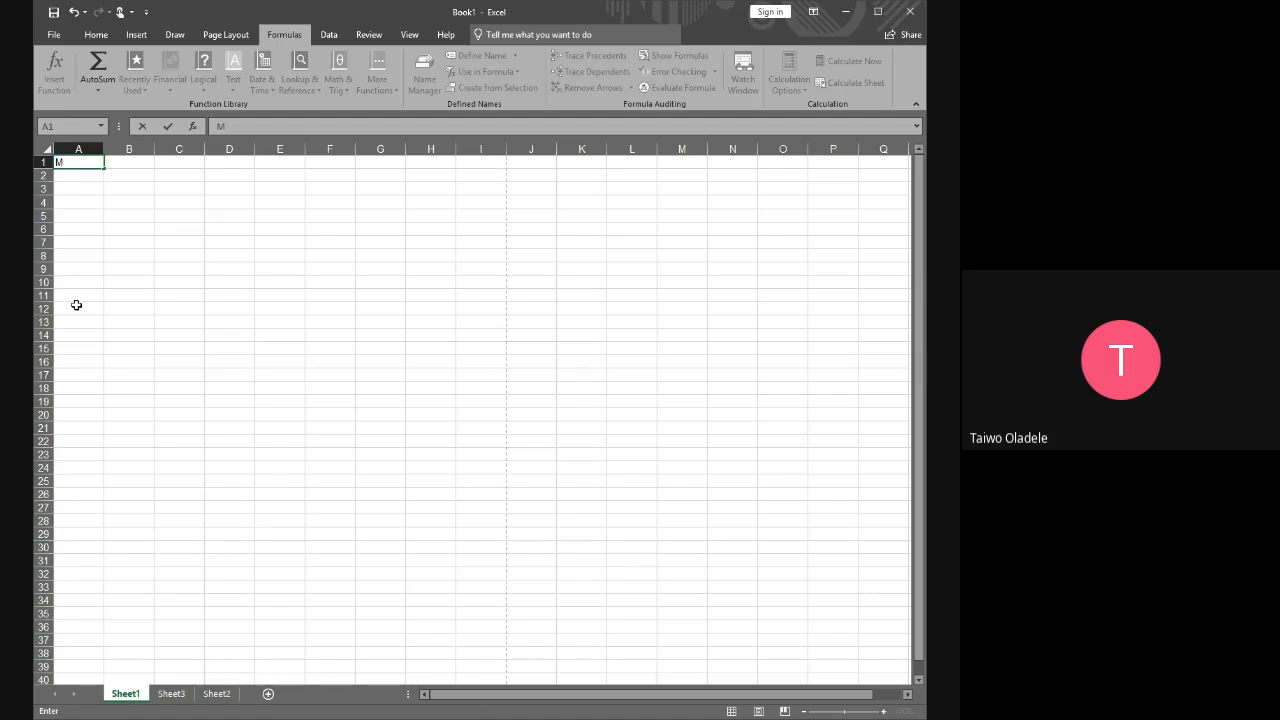
{"action": "type", "text": "onth"}
{"action": "key", "text": "Tab"}
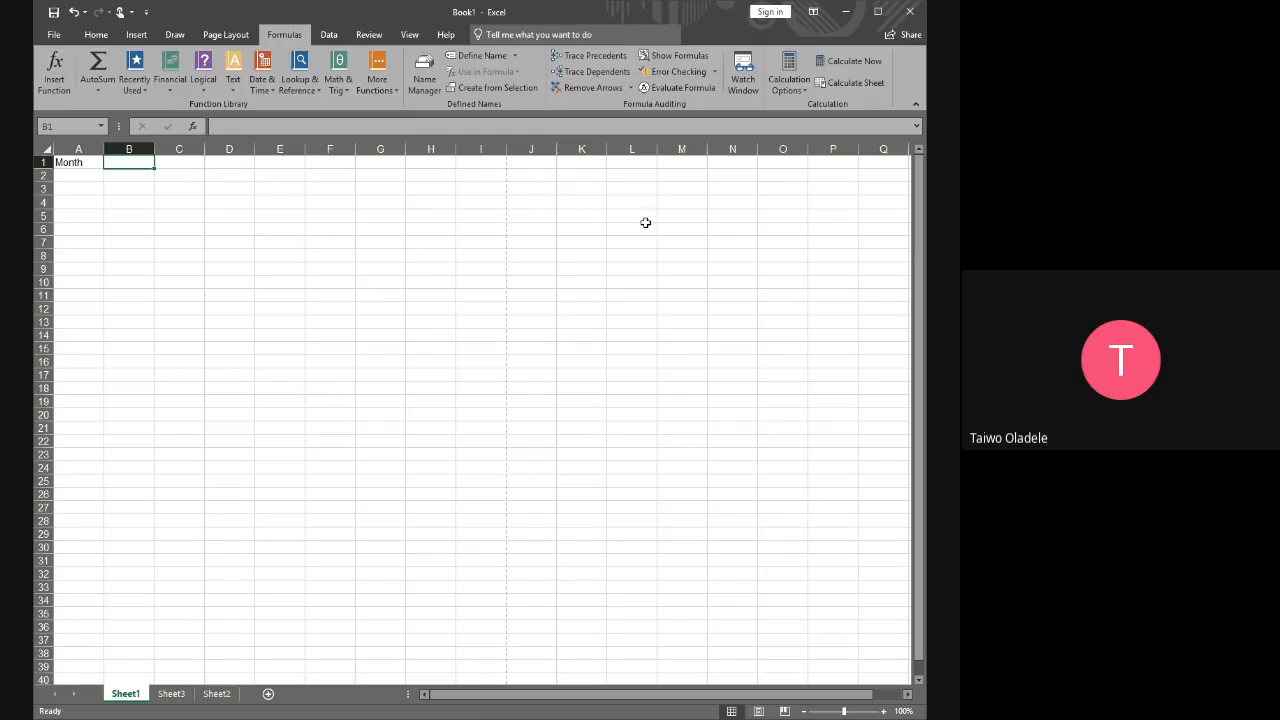
{"action": "type", "text": "I"}
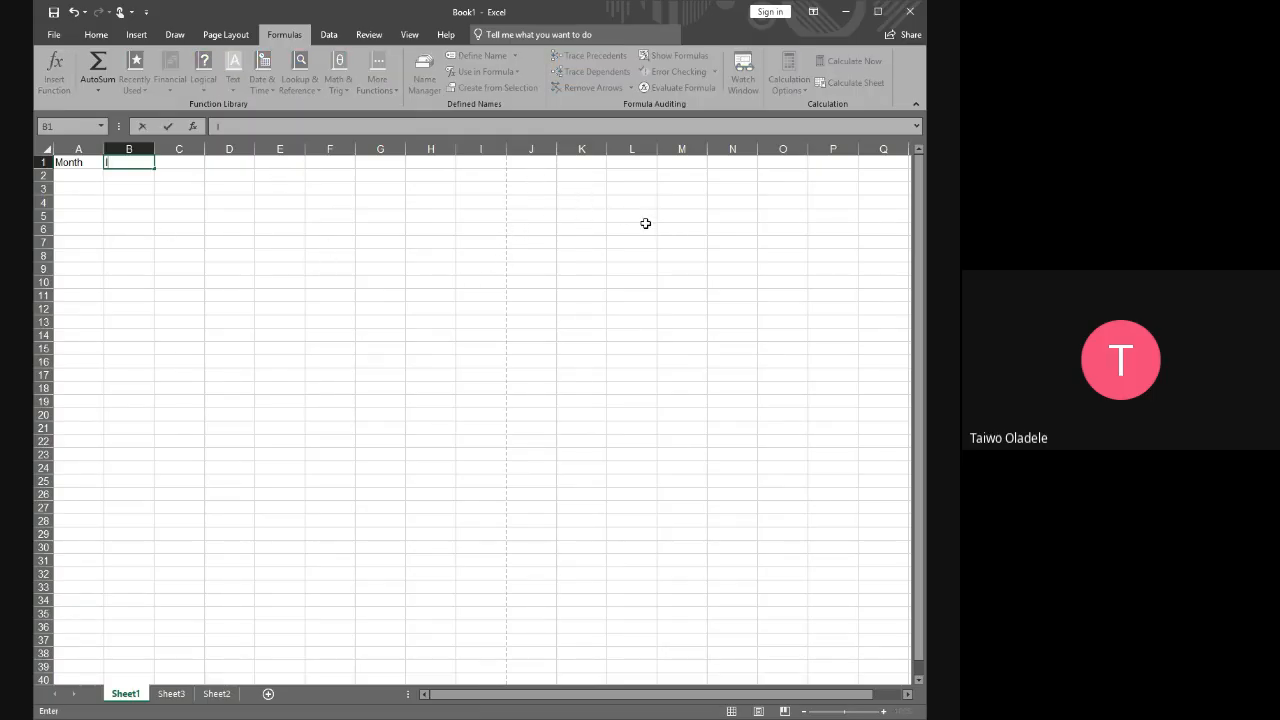
{"action": "type", "text": "ncome"}
{"action": "key", "text": "Tab"}
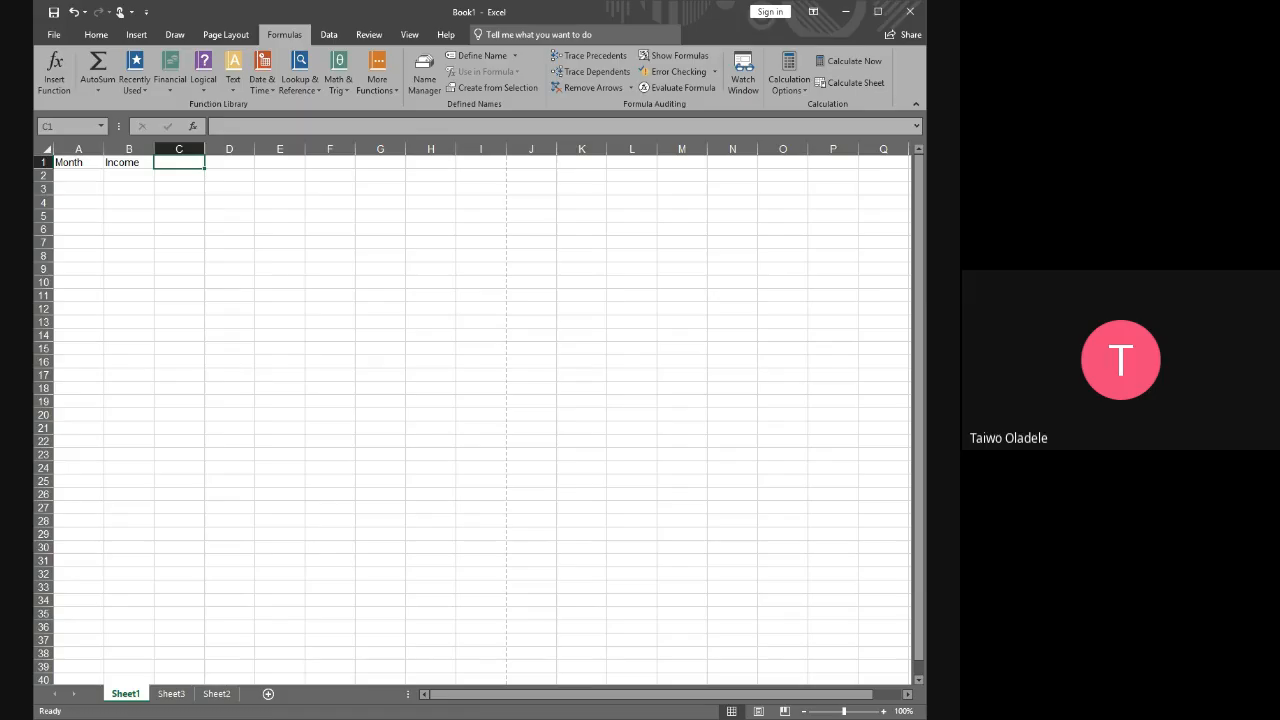
Enter the column headers Expenses in C1 and Balance in D1
{"action": "type", "text": "E"}
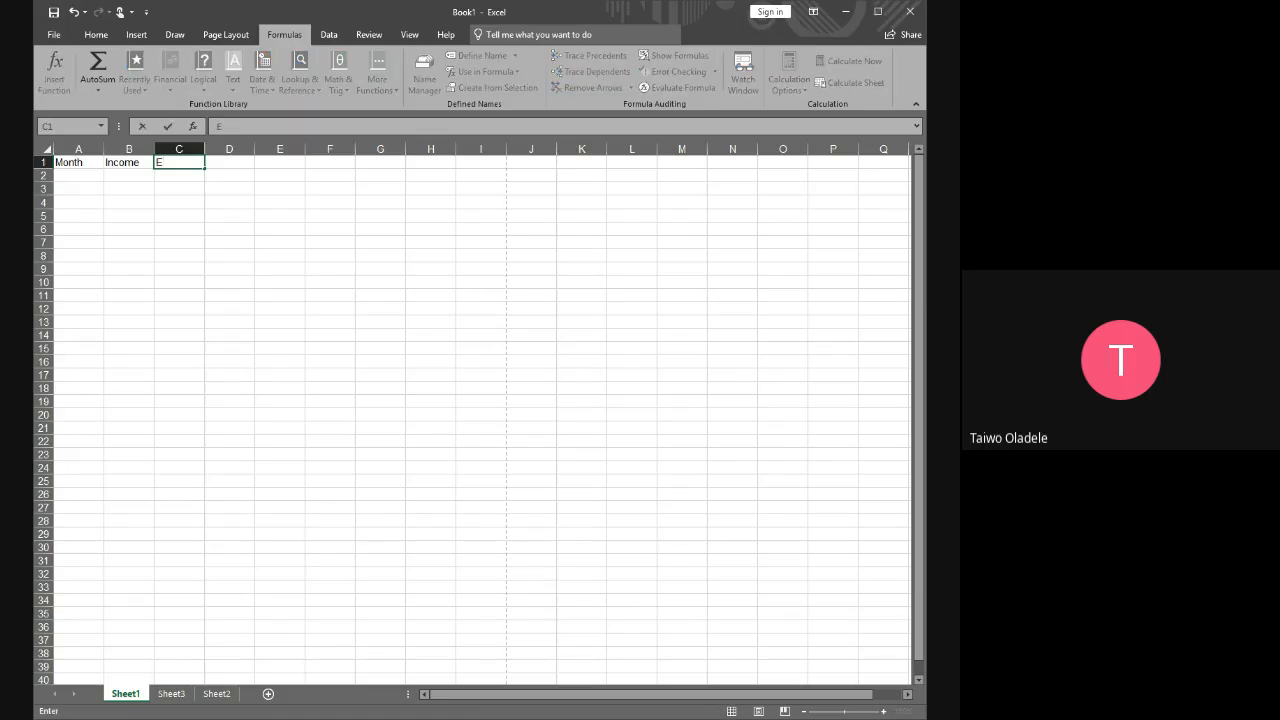
{"action": "type", "text": "xpenses"}
{"action": "key", "text": "Tab"}
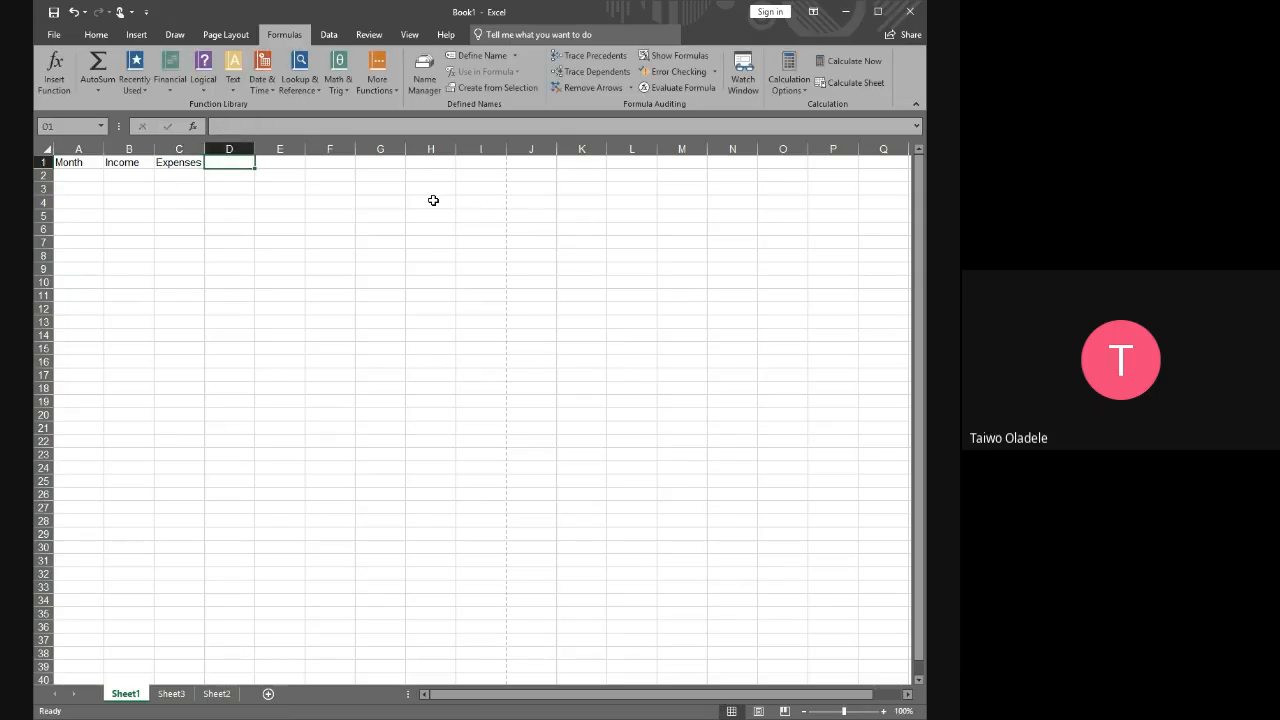
{"action": "type", "text": "B"}
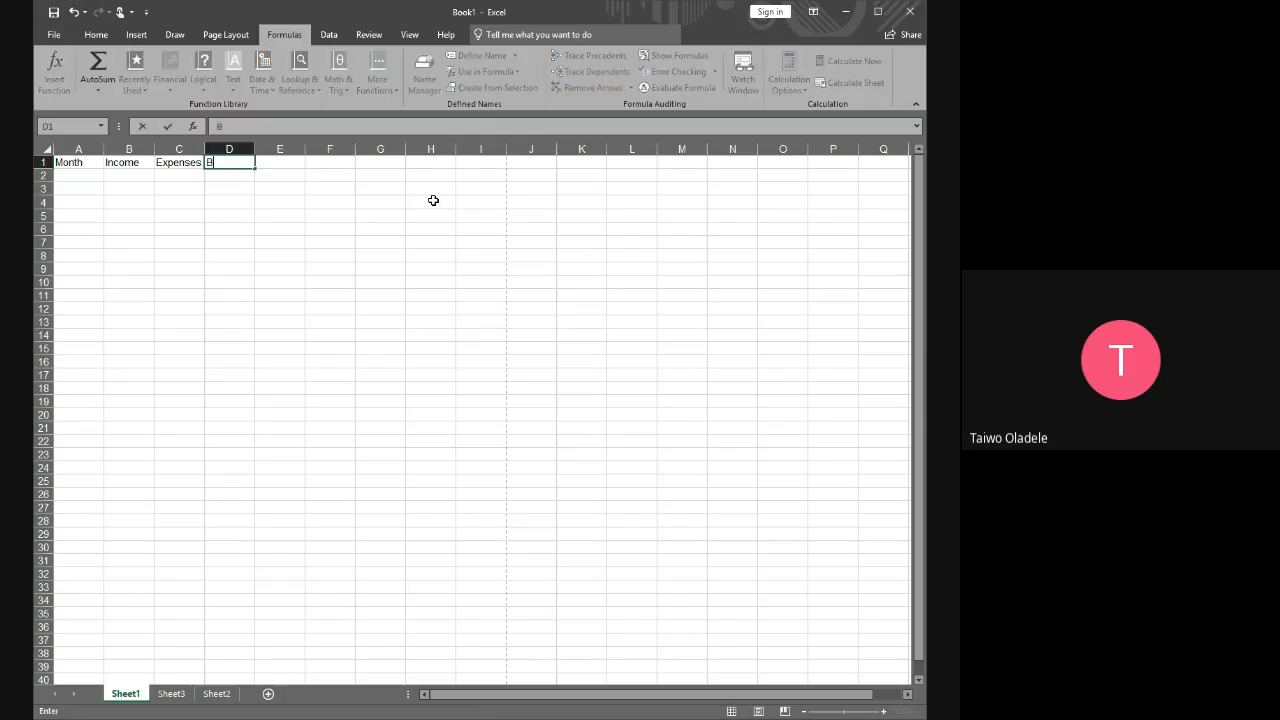
{"action": "type", "text": "alance"}
{"action": "key", "text": "Return"}
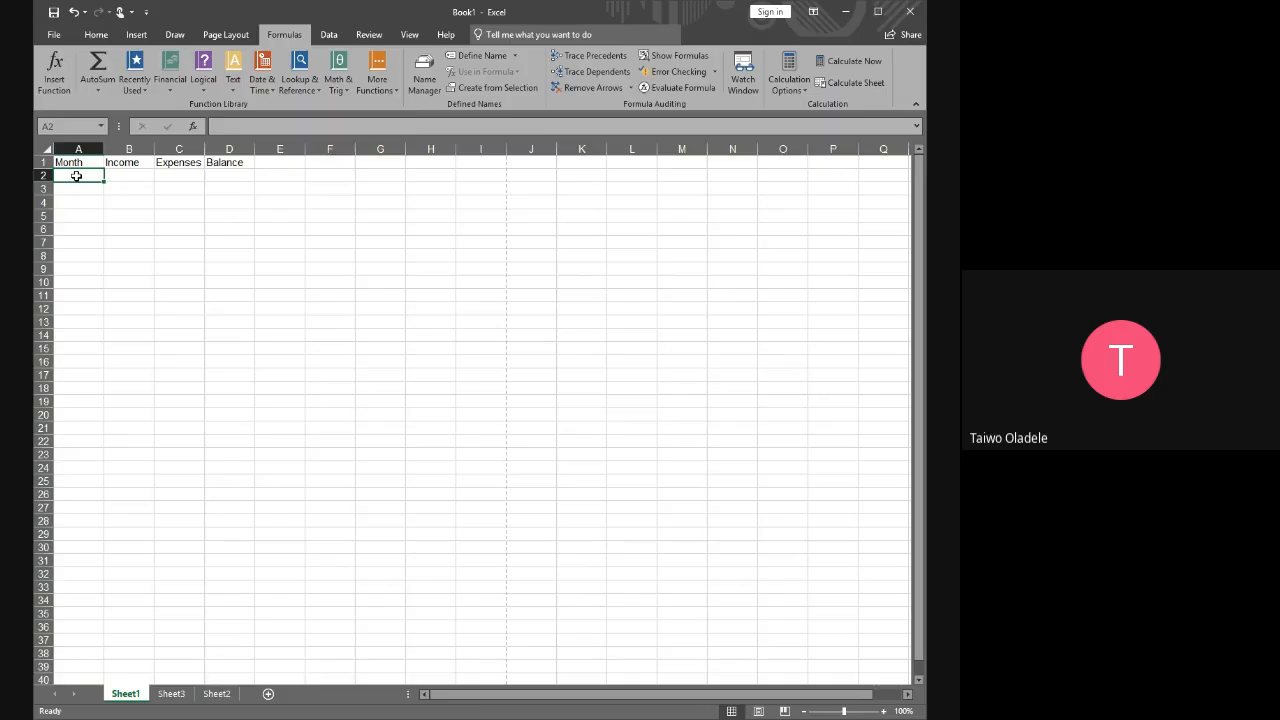
Enter January in A2 and its income of 150000 in B2
{"action": "type", "text": "Jan"}
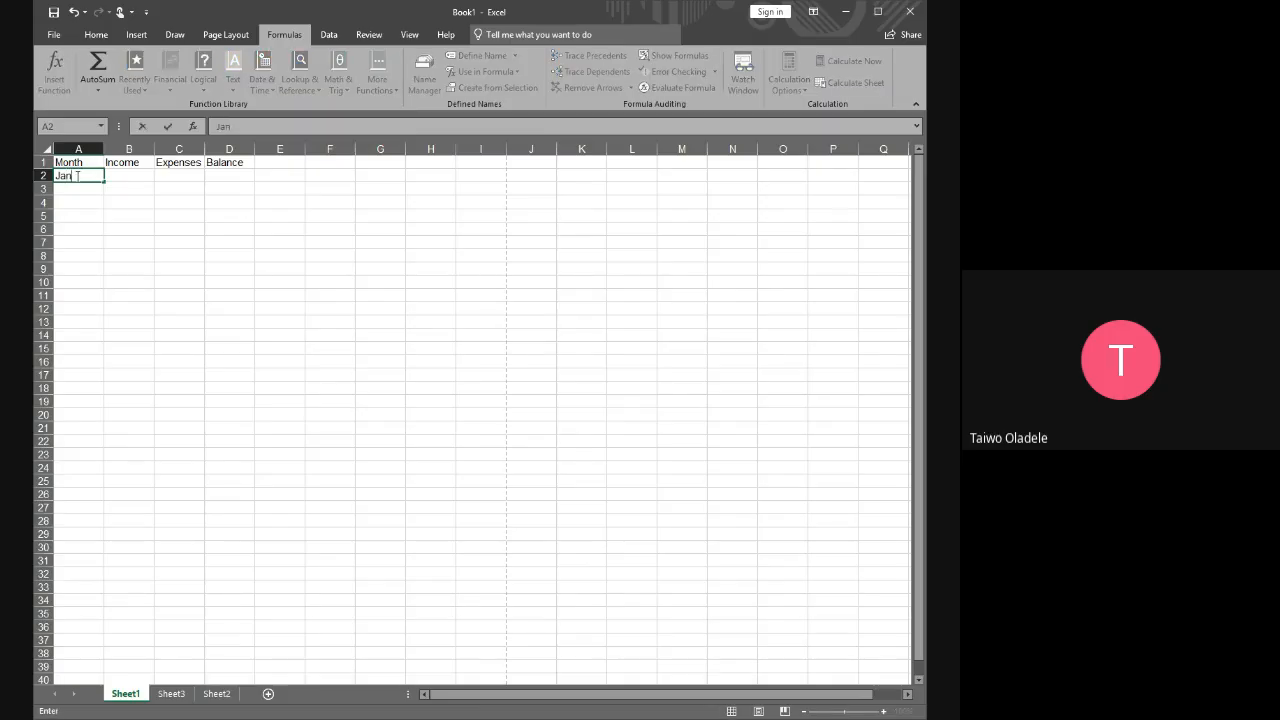
{"action": "type", "text": "uary"}
{"action": "key", "text": "Tab"}
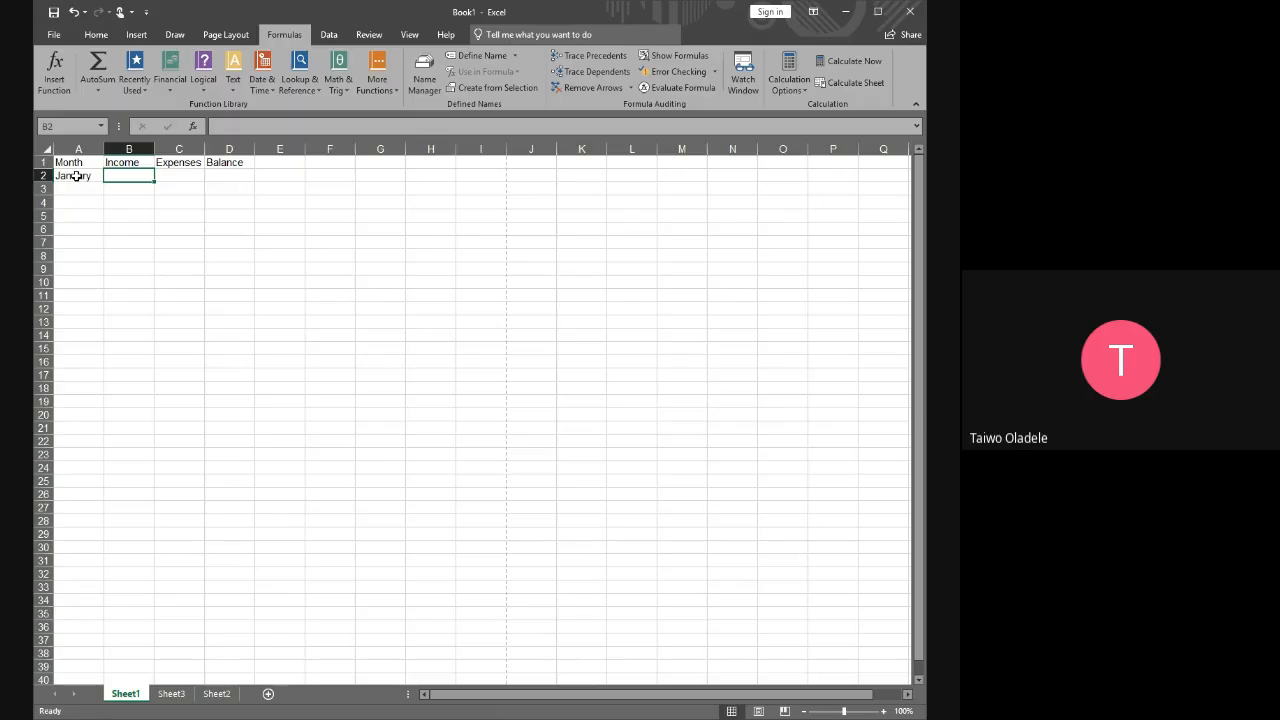
{"action": "type", "text": "150"}
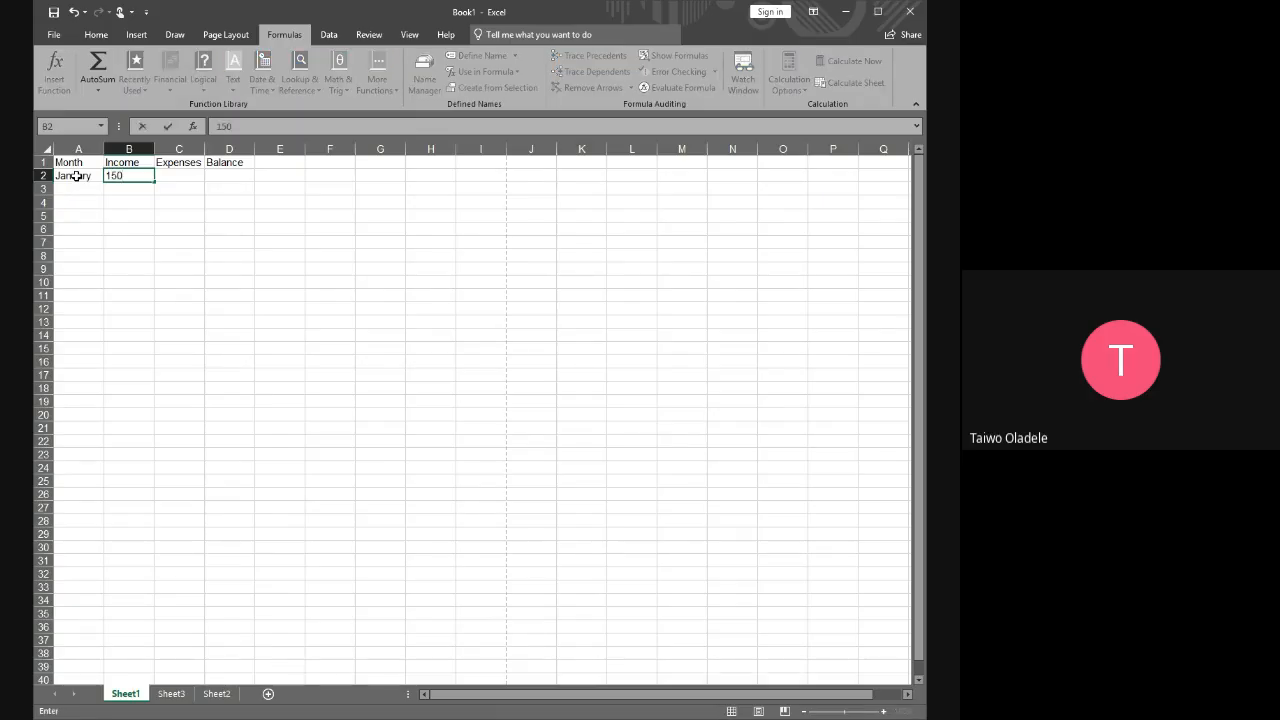
{"action": "type", "text": "000"}
{"action": "left_click", "coordinate": [144, 228]}
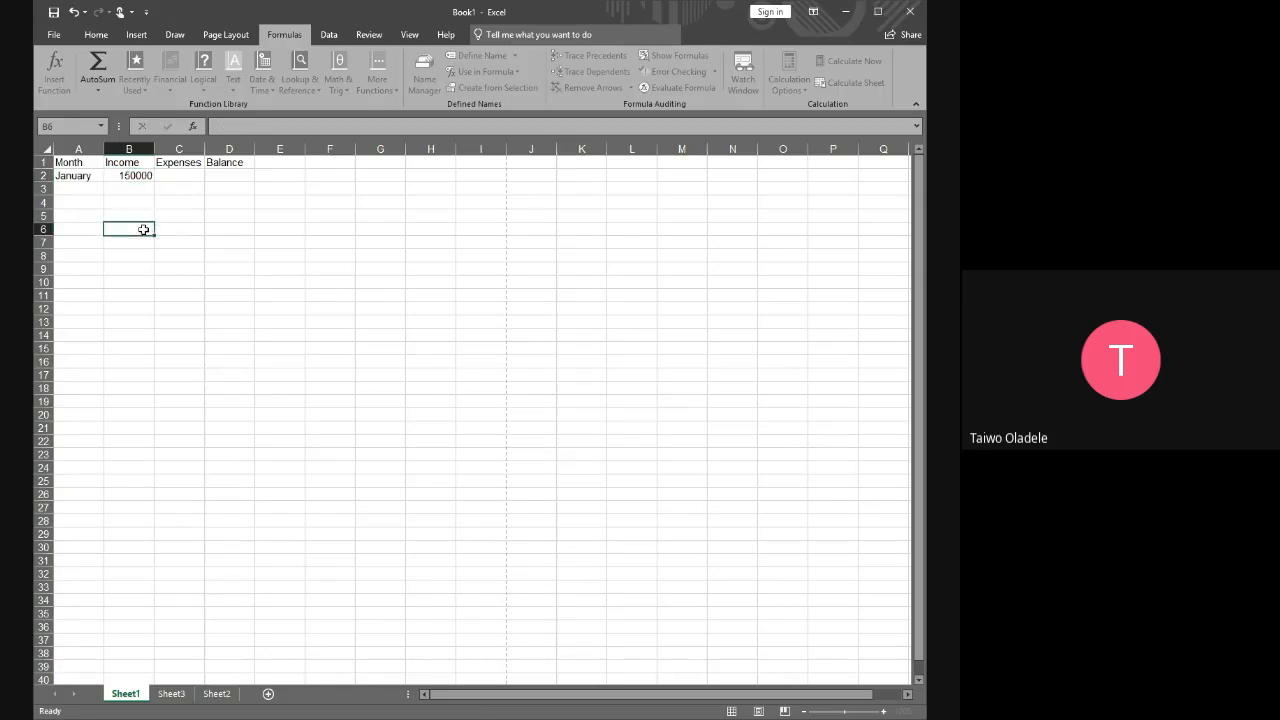
{"action": "left_click", "coordinate": [142, 177]}
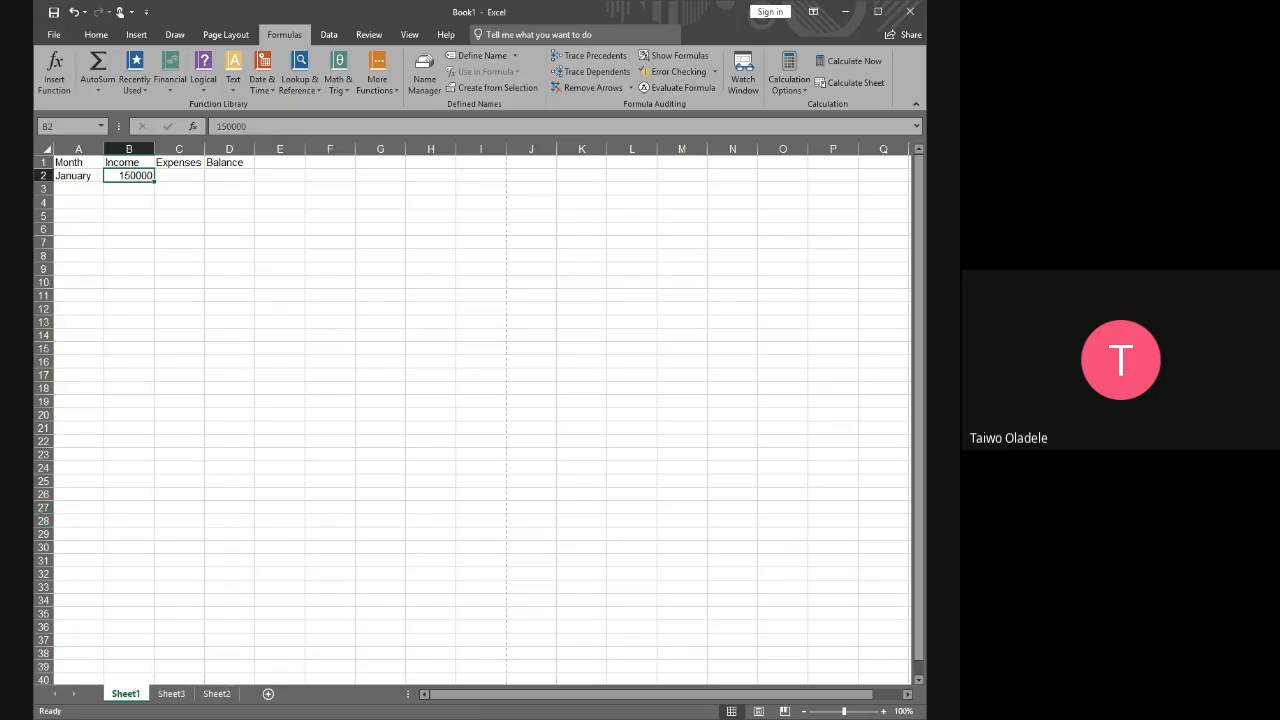
Enter 95000 as the January expenses in C2
{"action": "left_click", "coordinate": [202, 178]}
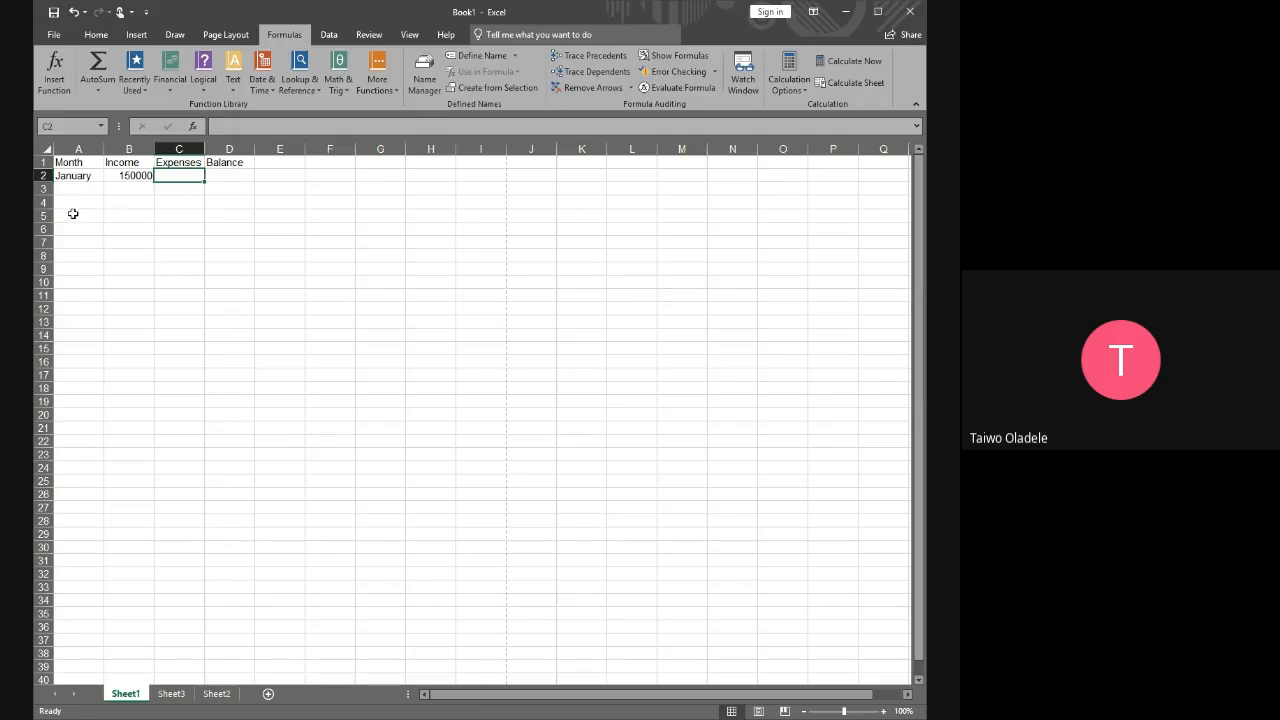
{"action": "type", "text": "95000"}
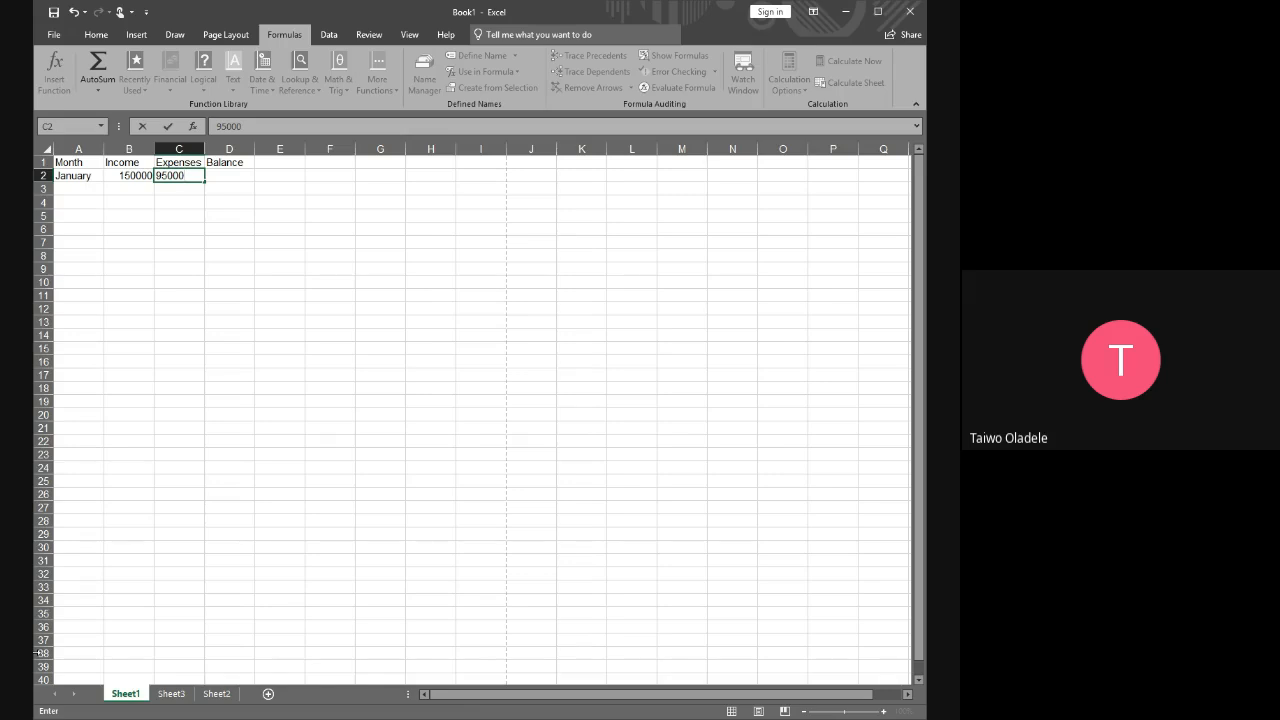
{"action": "key", "text": "Return"}
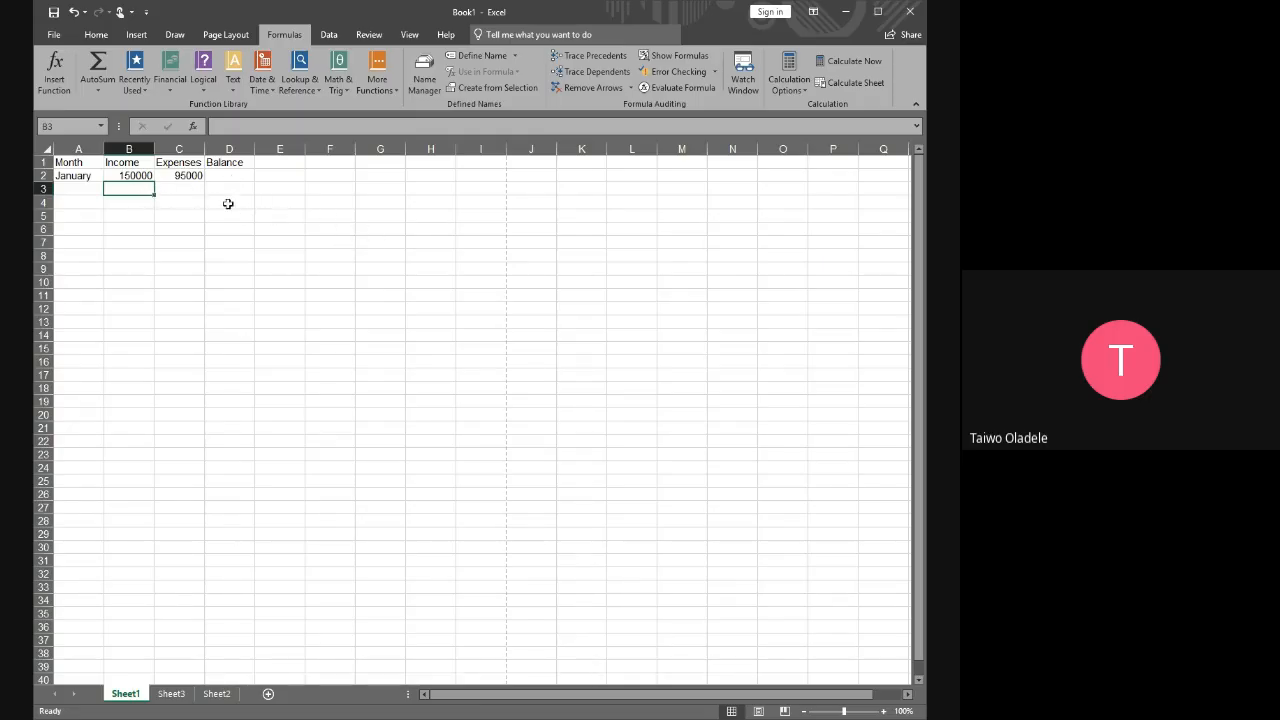
Enter February in A3 and its income of 180000 in B3
{"action": "left_click", "coordinate": [80, 188]}
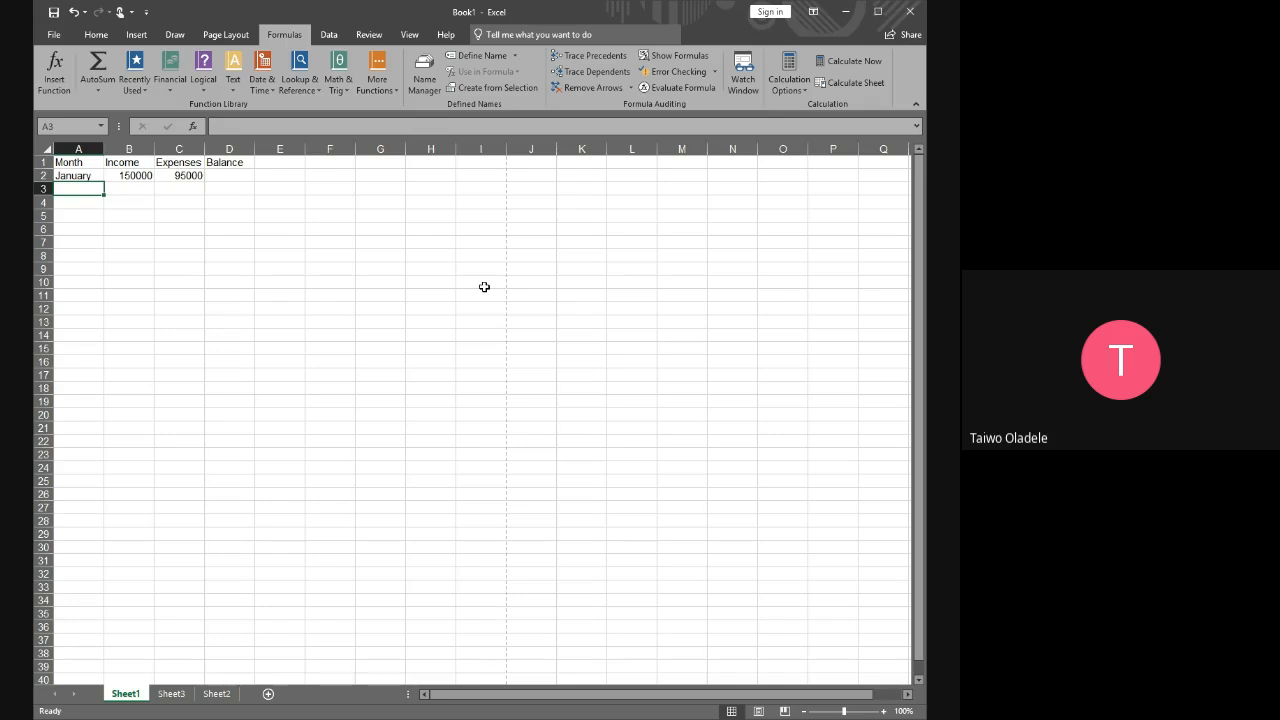
{"action": "type", "text": "F"}
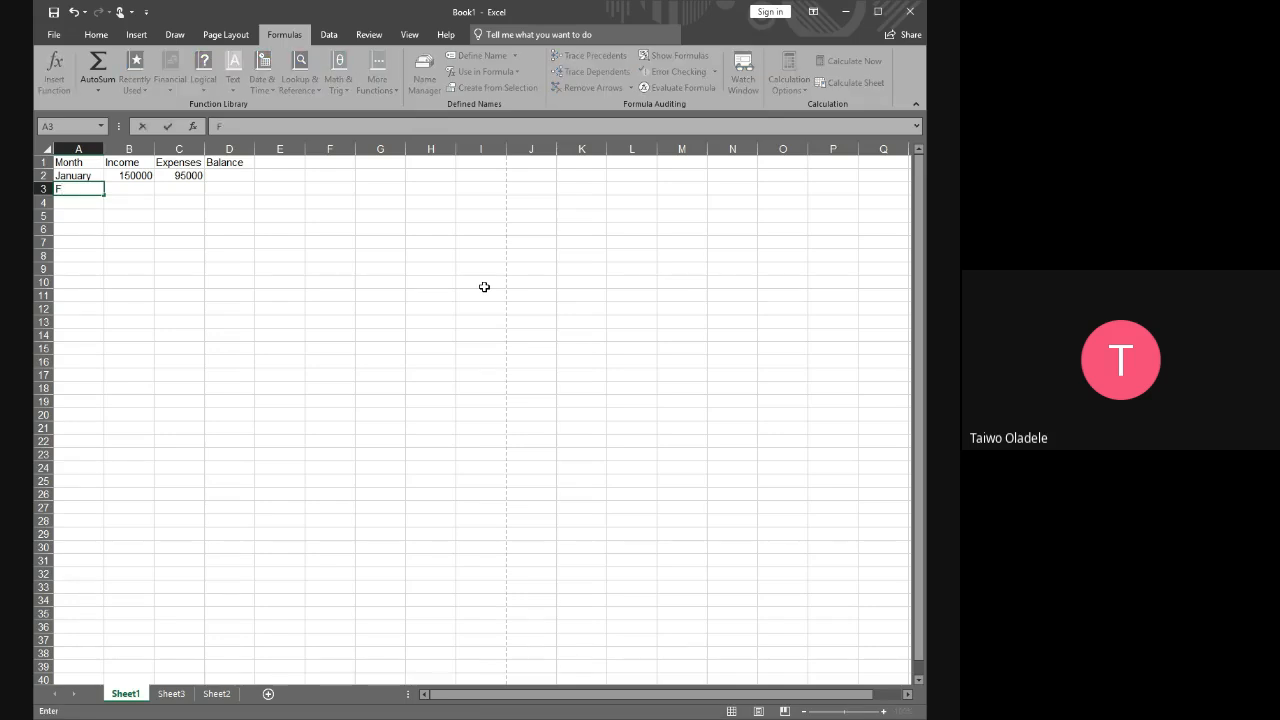
{"action": "type", "text": "ebruary"}
{"action": "key", "text": "Tab"}
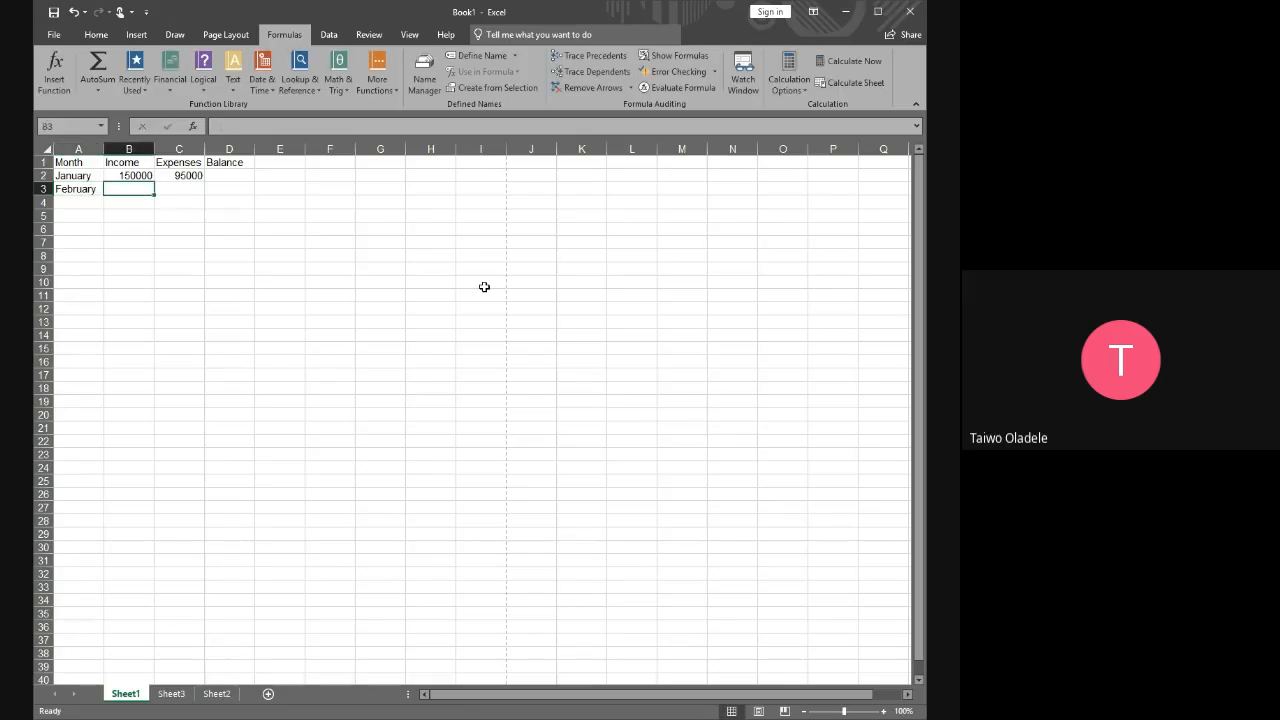
{"action": "type", "text": "18"}
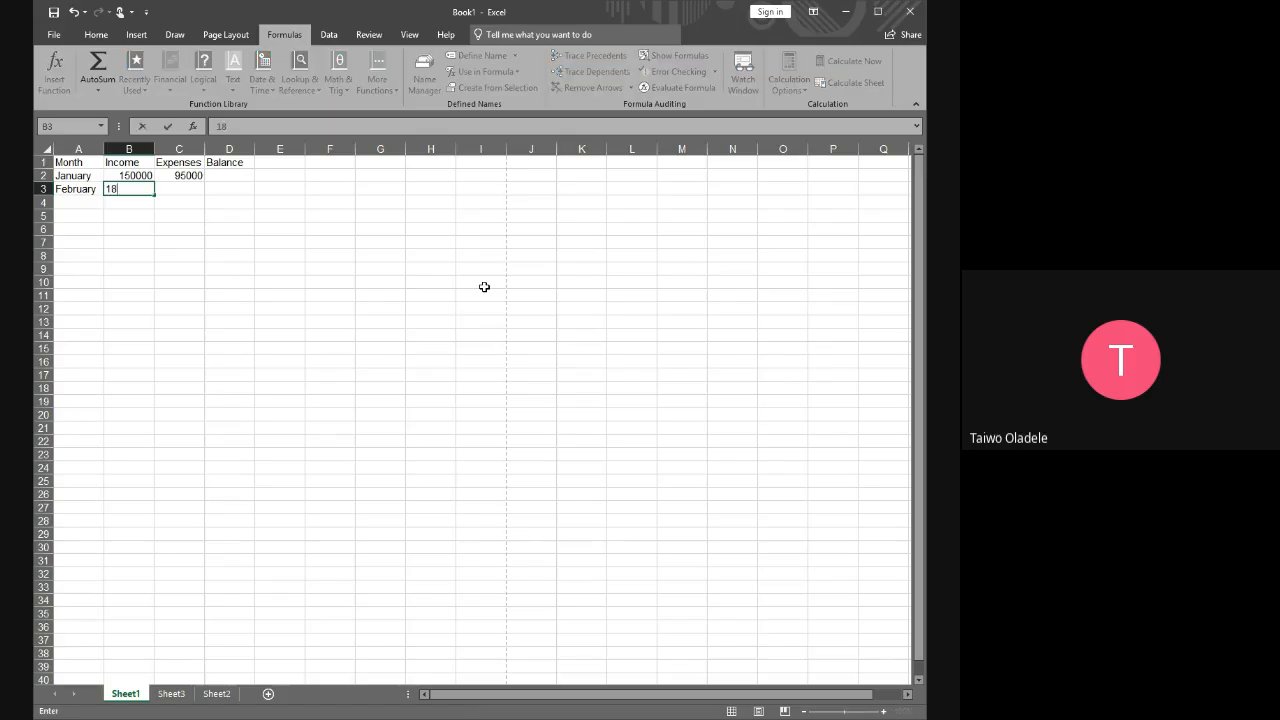
{"action": "type", "text": "0000"}
{"action": "left_click", "coordinate": [186, 228]}
Enter 112000 as the February expenses in C3
{"action": "left_click", "coordinate": [145, 190]}
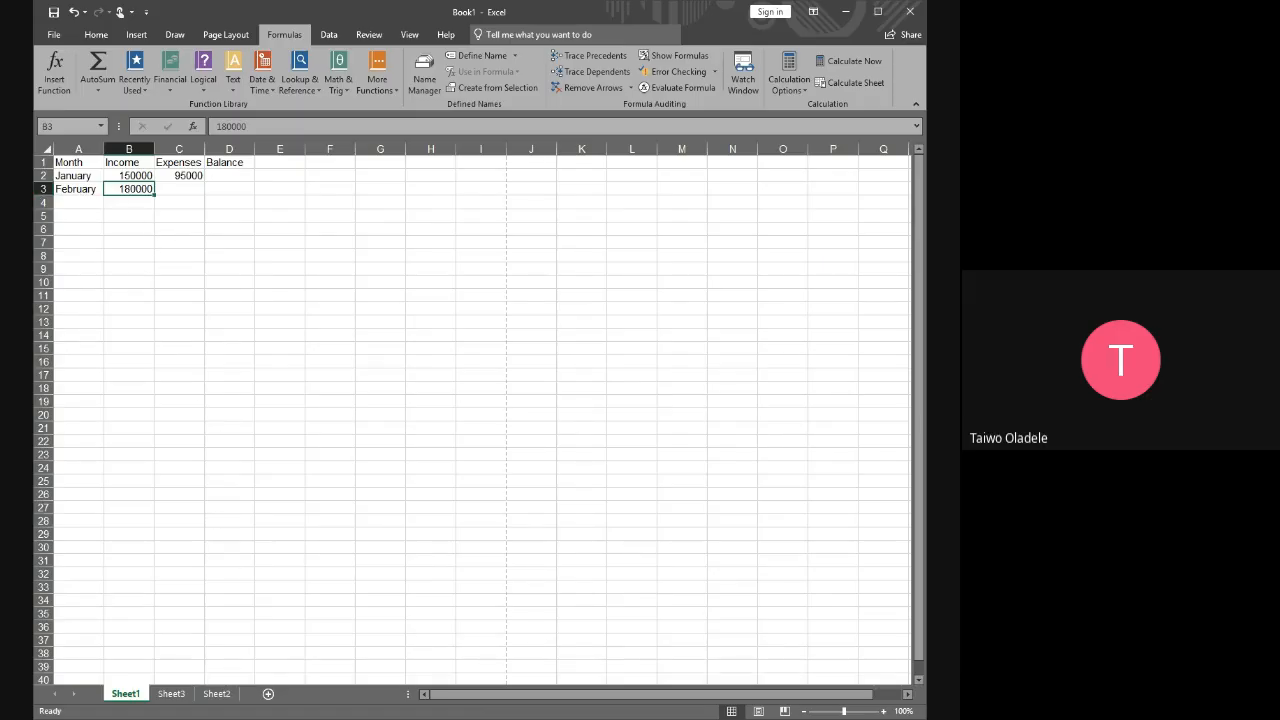
{"action": "key", "text": "Right"}
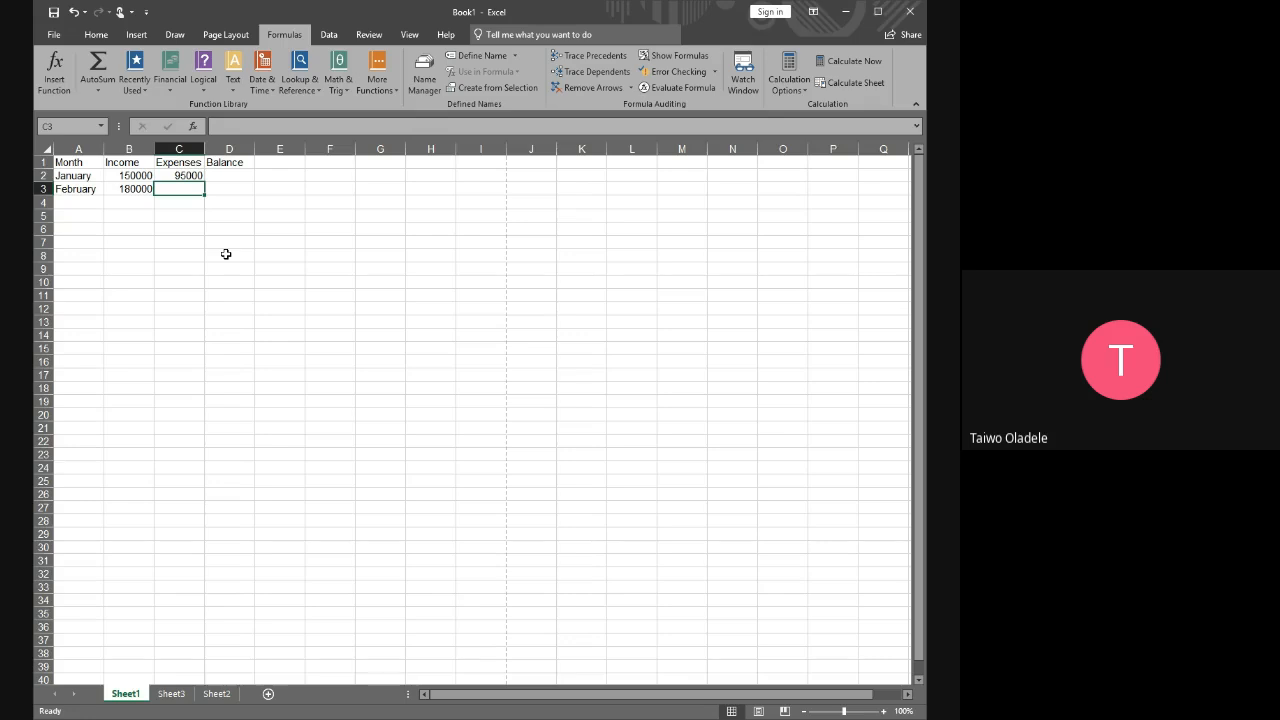
{"action": "type", "text": "112000"}
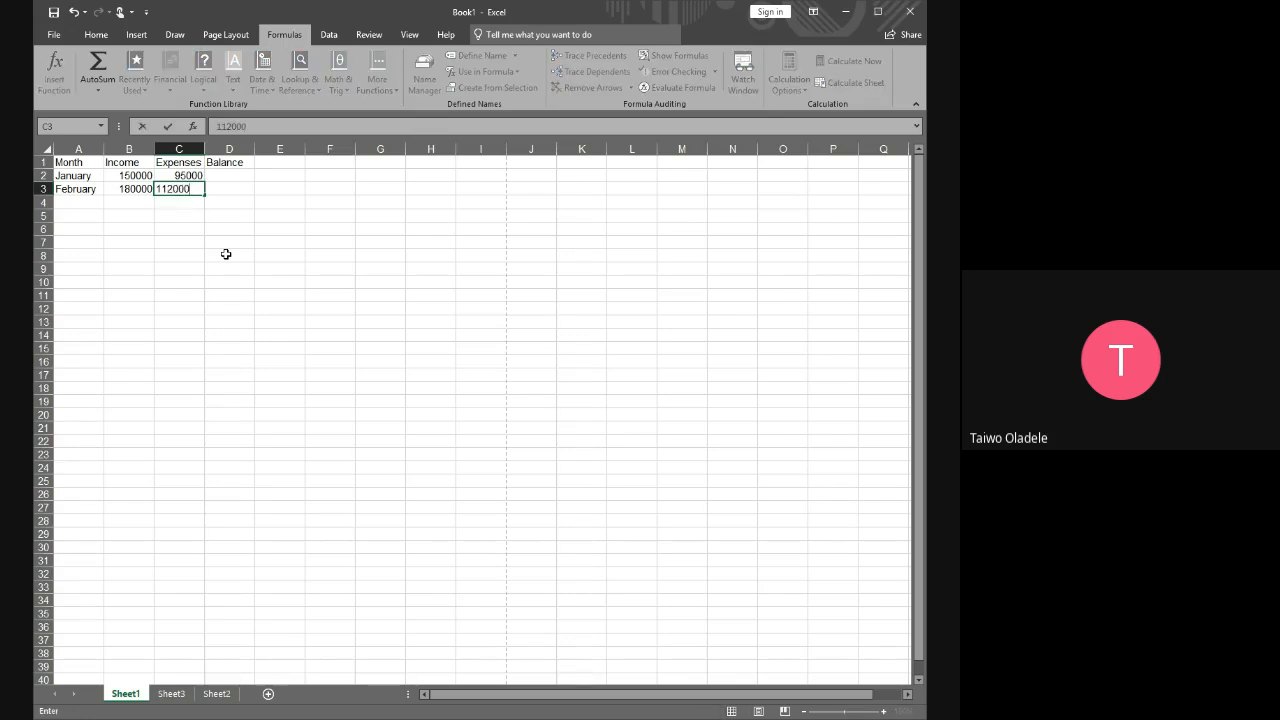
{"action": "key", "text": "Return"}
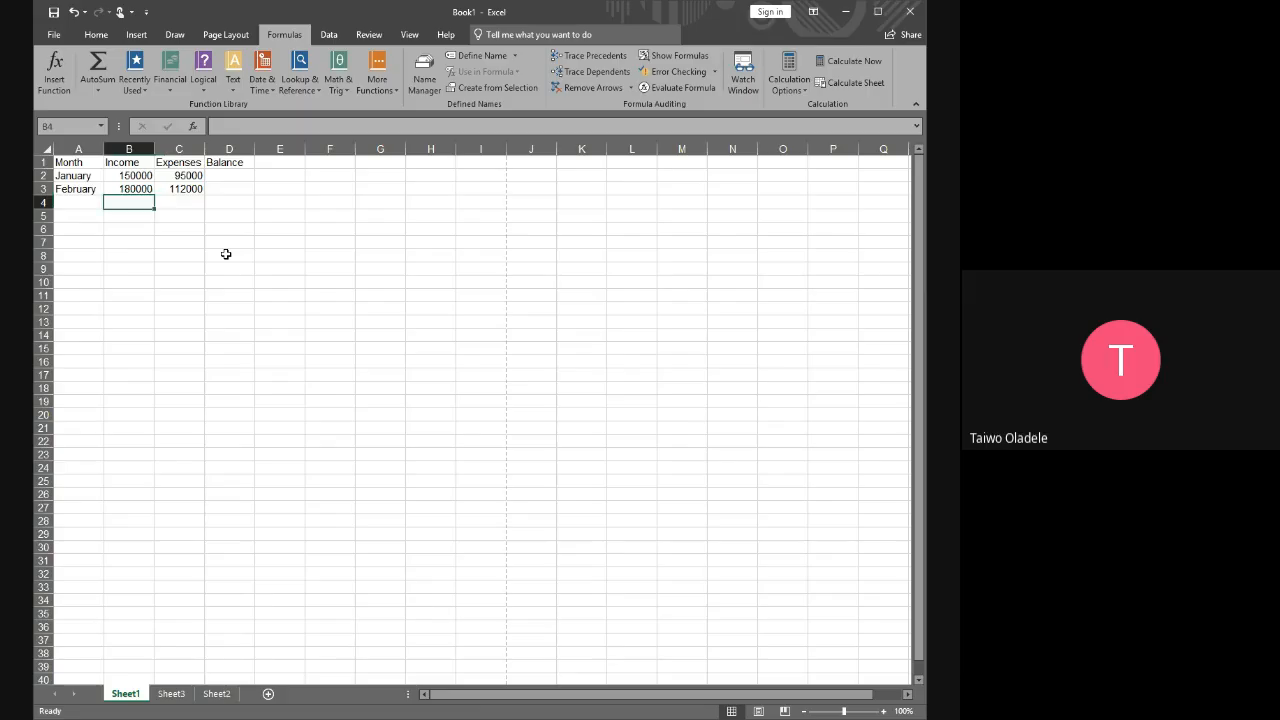
Enter March in A4 and its income of 165000 in B4
{"action": "key", "text": "Left"}
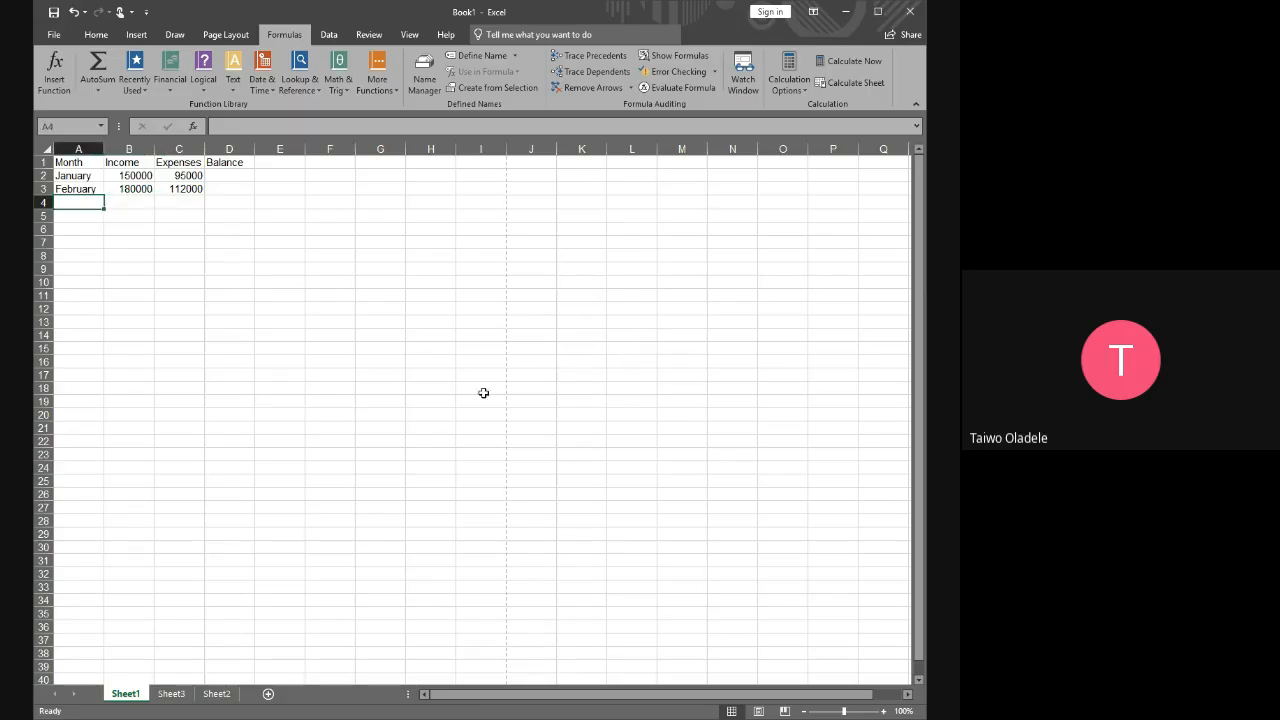
{"action": "type", "text": "Mar"}
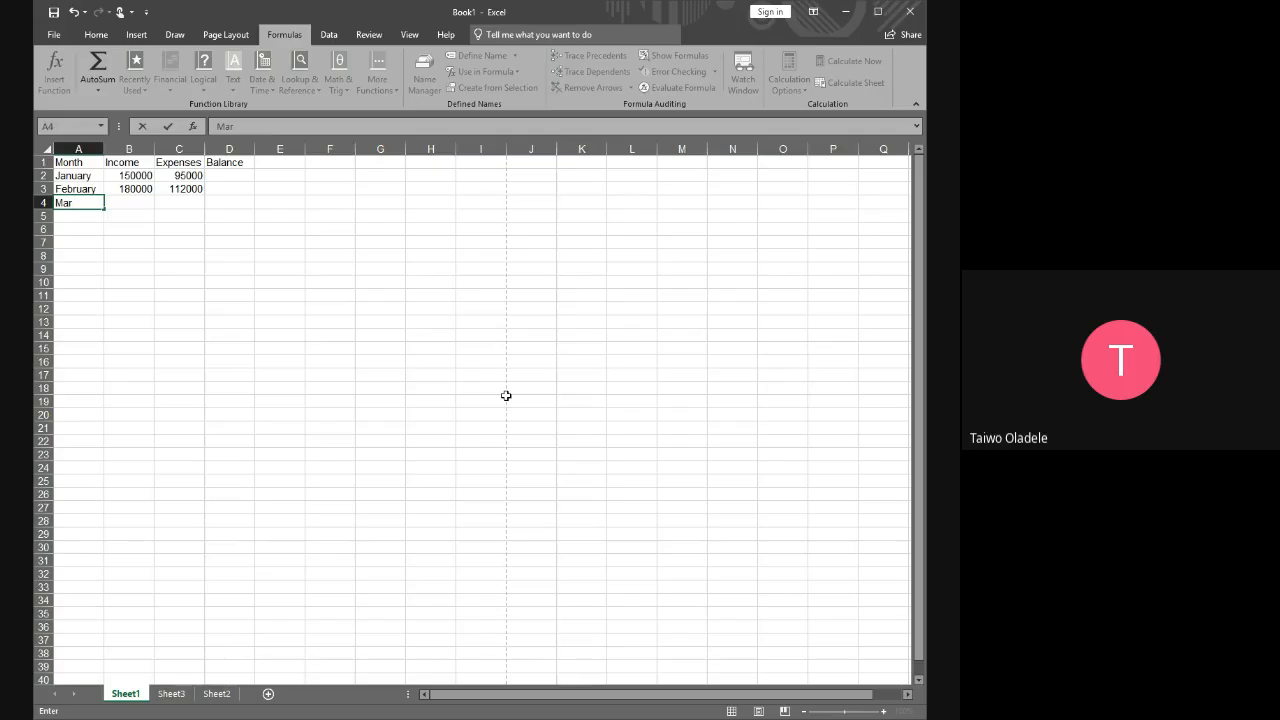
{"action": "type", "text": "ch"}
{"action": "key", "text": "Tab"}
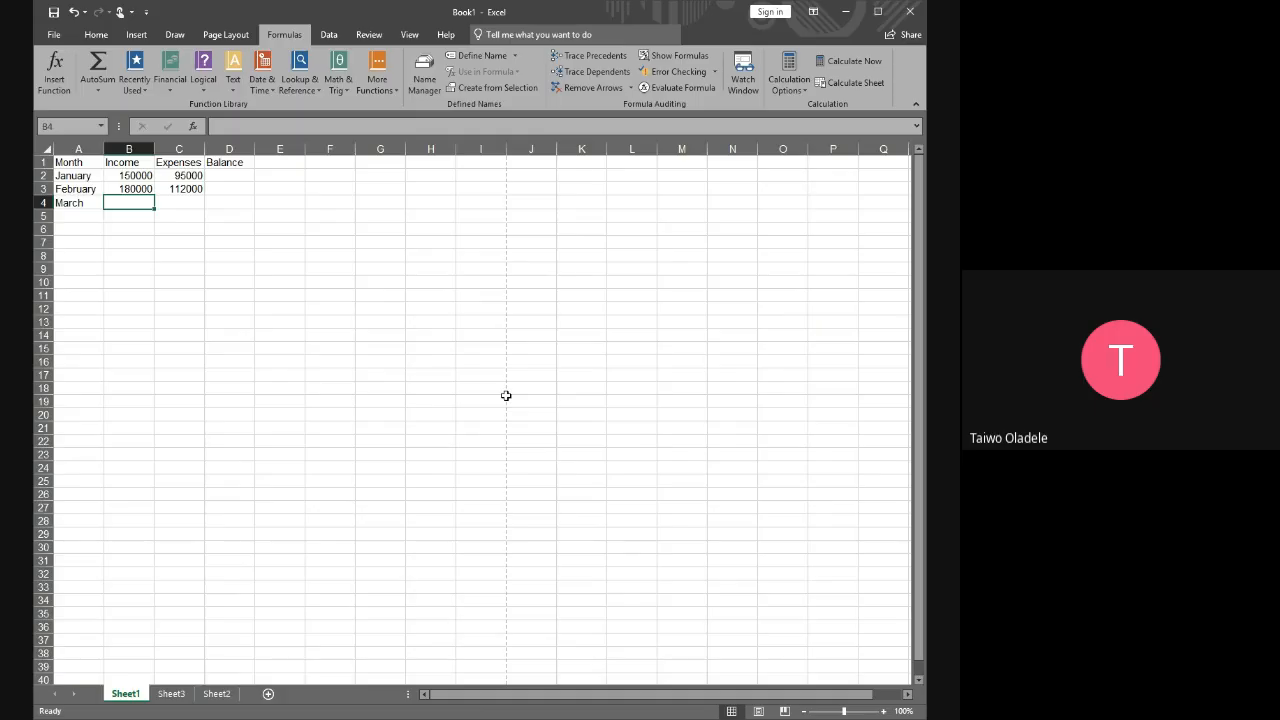
{"action": "type", "text": "165"}
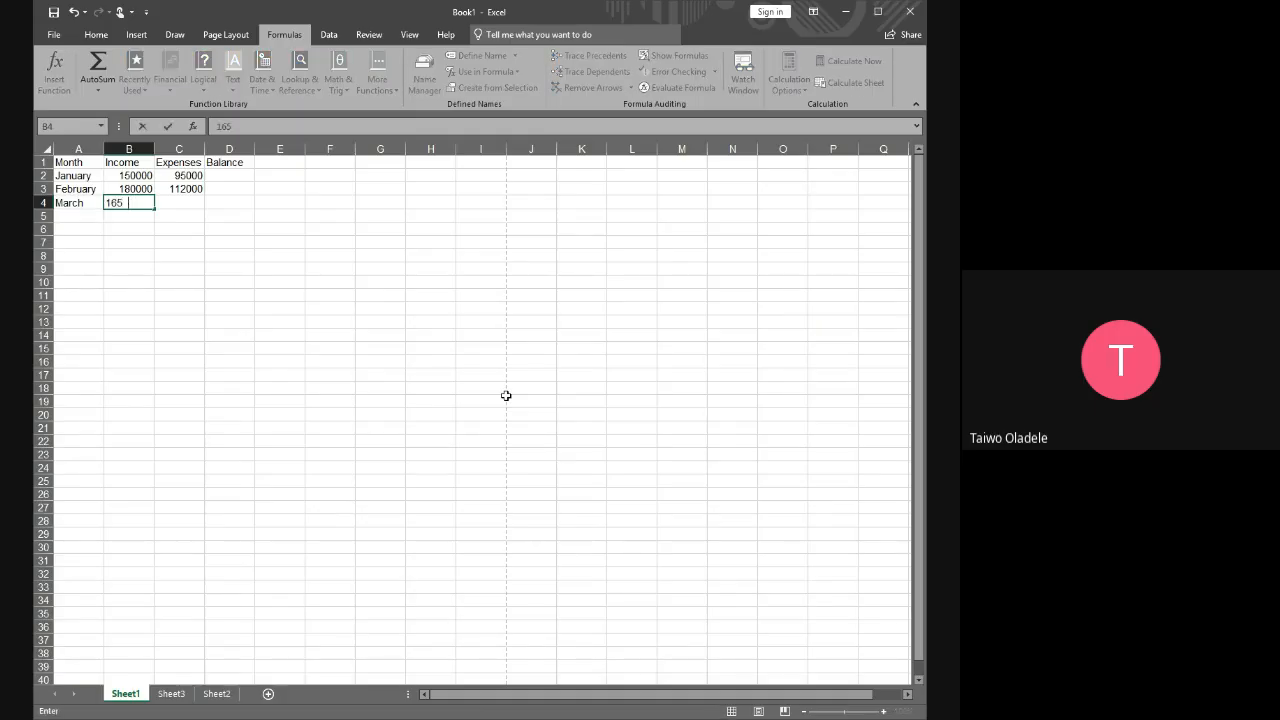
{"action": "type", "text": "000"}
{"action": "key", "text": "Tab"}
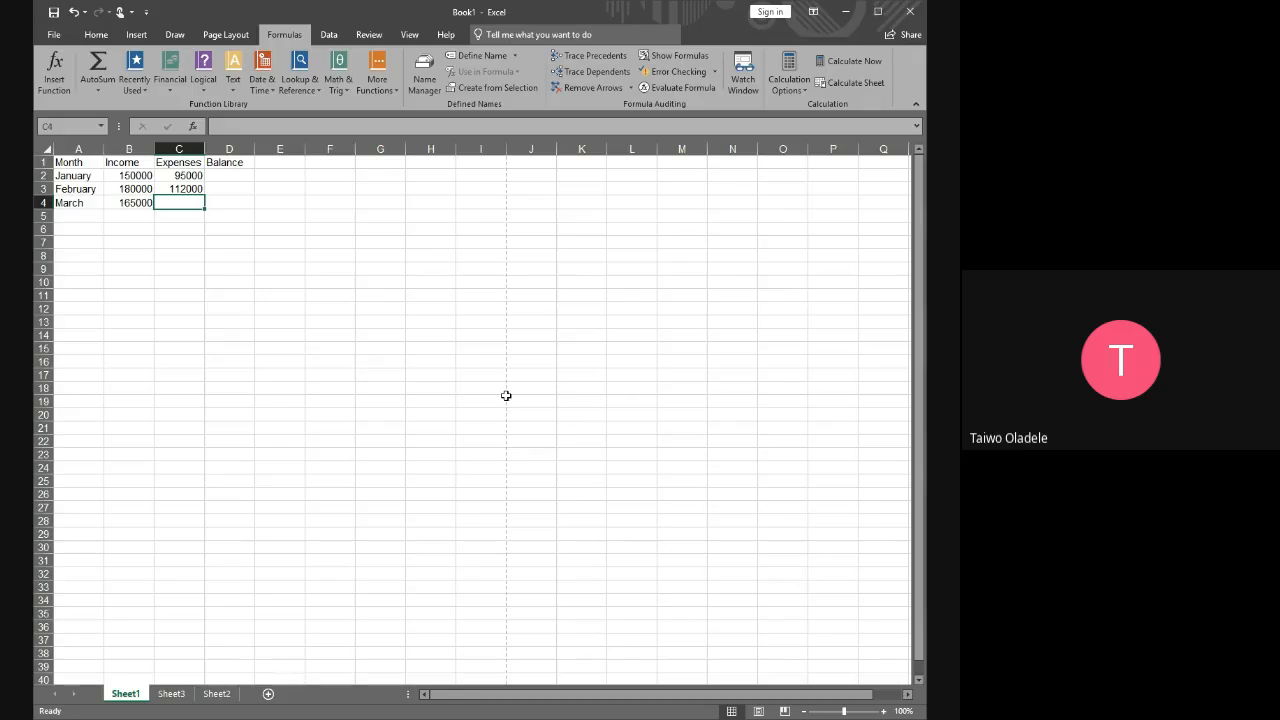
Enter 98000 as the March expenses in C4
{"action": "type", "text": "98"}
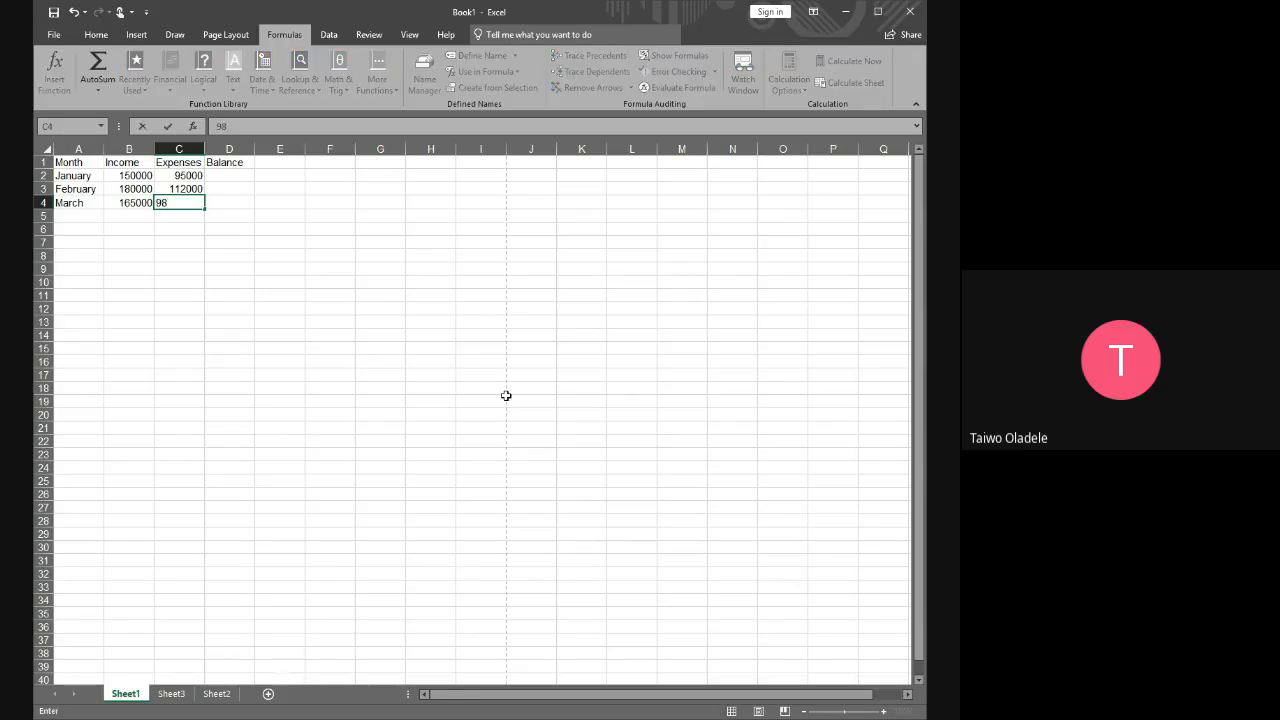
{"action": "type", "text": "000"}
{"action": "key", "text": "Return"}
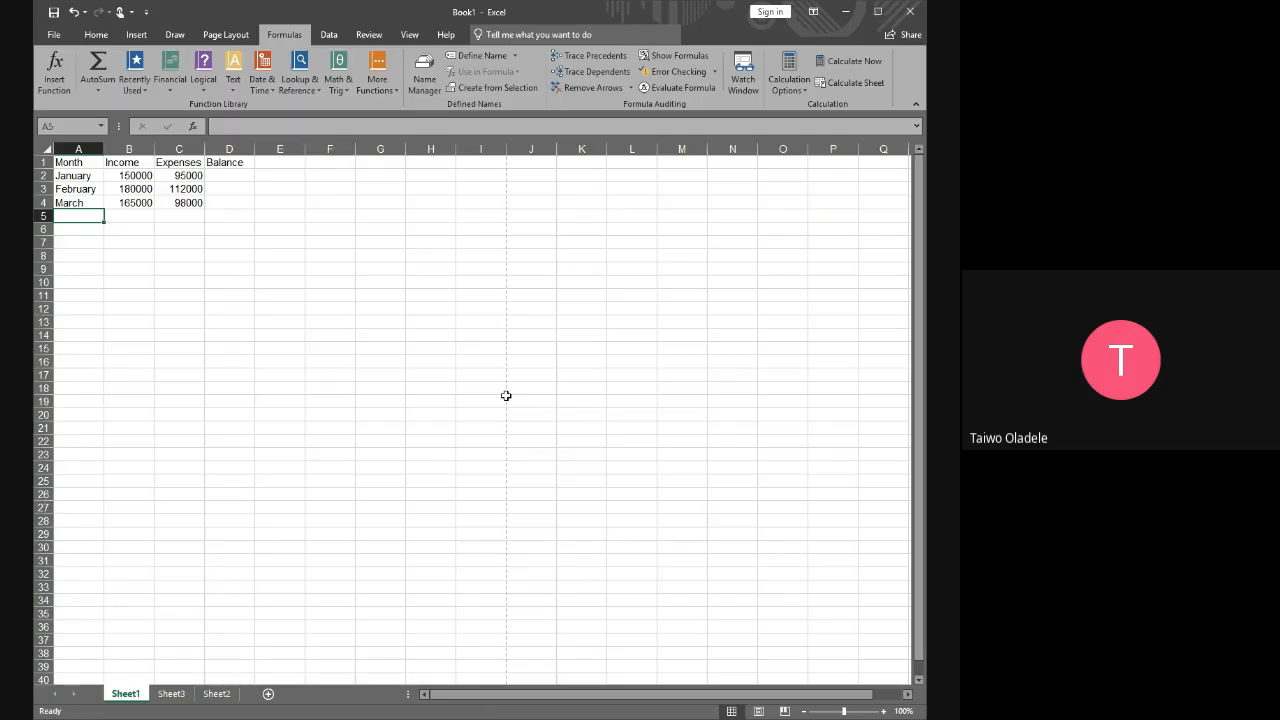
Enter April in A5 and its income of 200000 in B5
{"action": "type", "text": "A"}
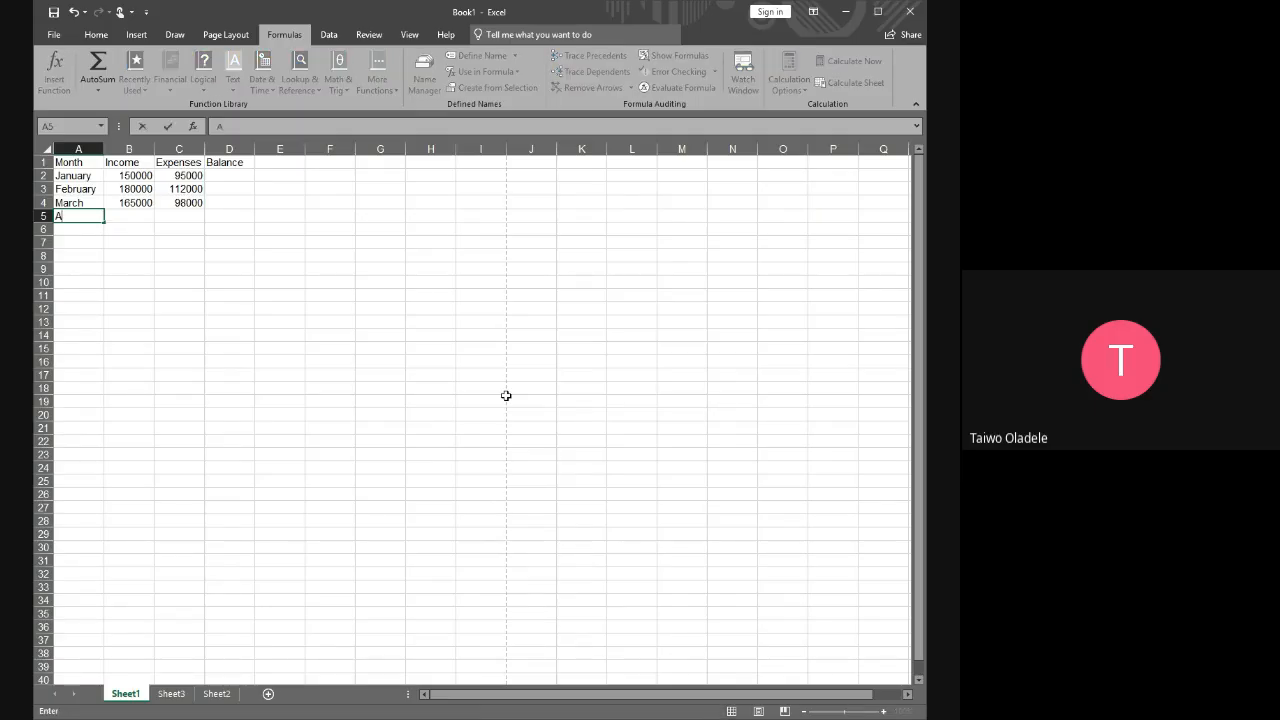
{"action": "type", "text": "pril"}
{"action": "key", "text": "Tab"}
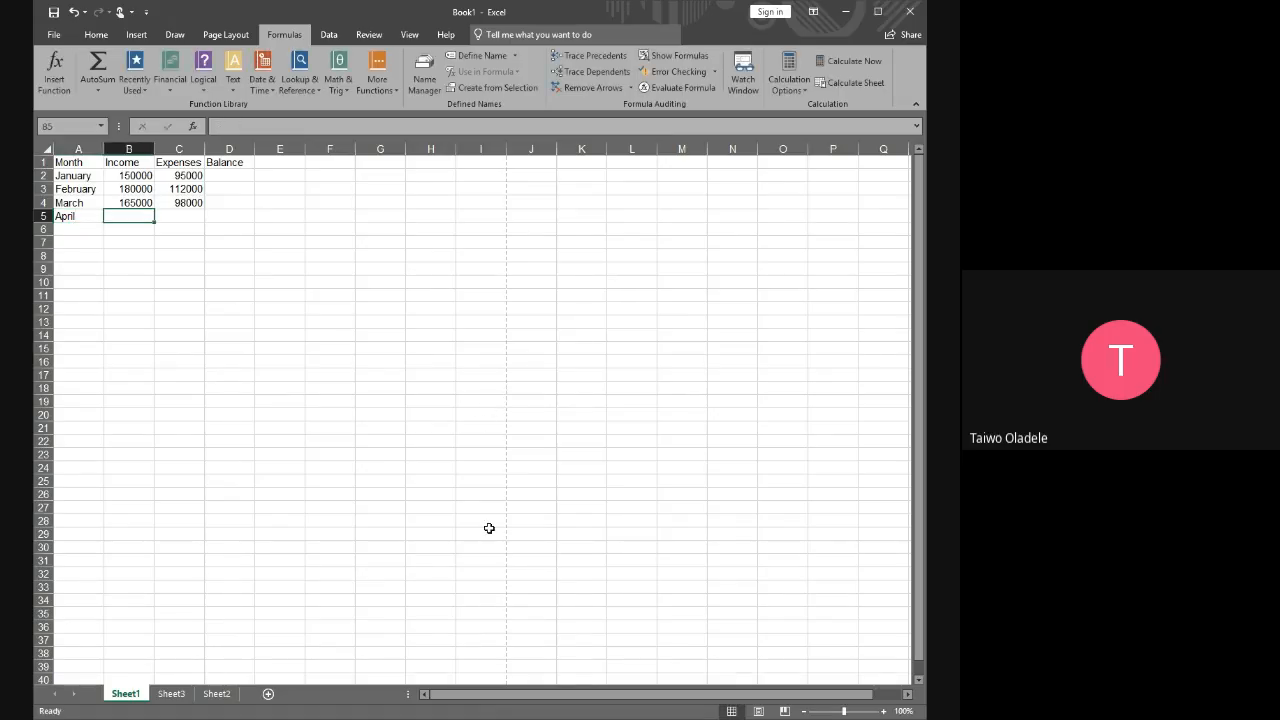
{"action": "type", "text": "20000"}
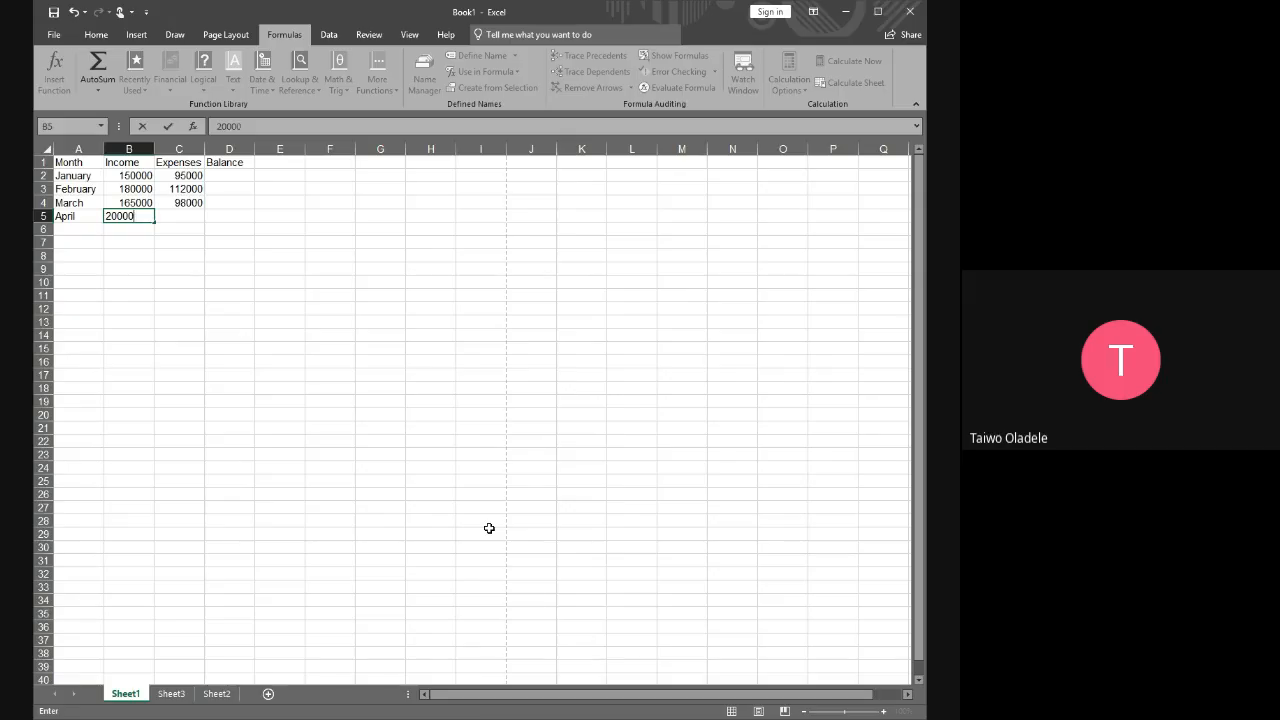
{"action": "type", "text": "0"}
{"action": "key", "text": "Tab"}
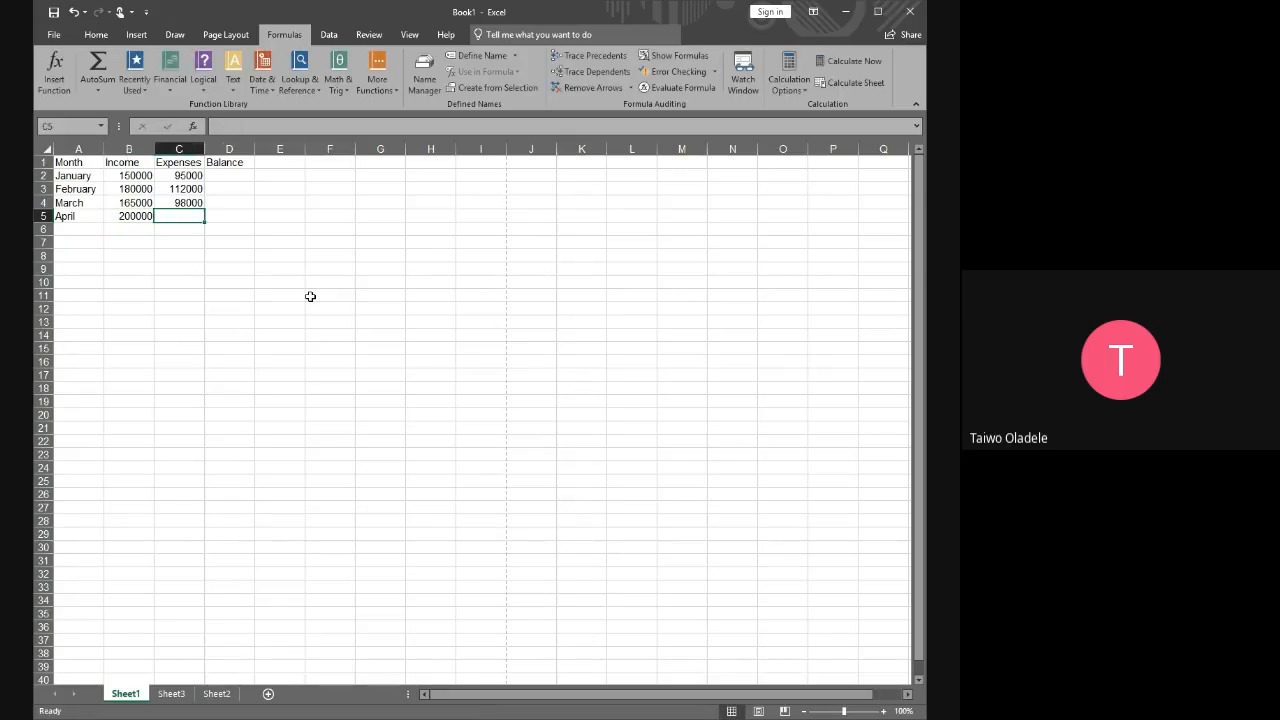
Enter 140000 as the April expenses in C5
{"action": "type", "text": "14000"}
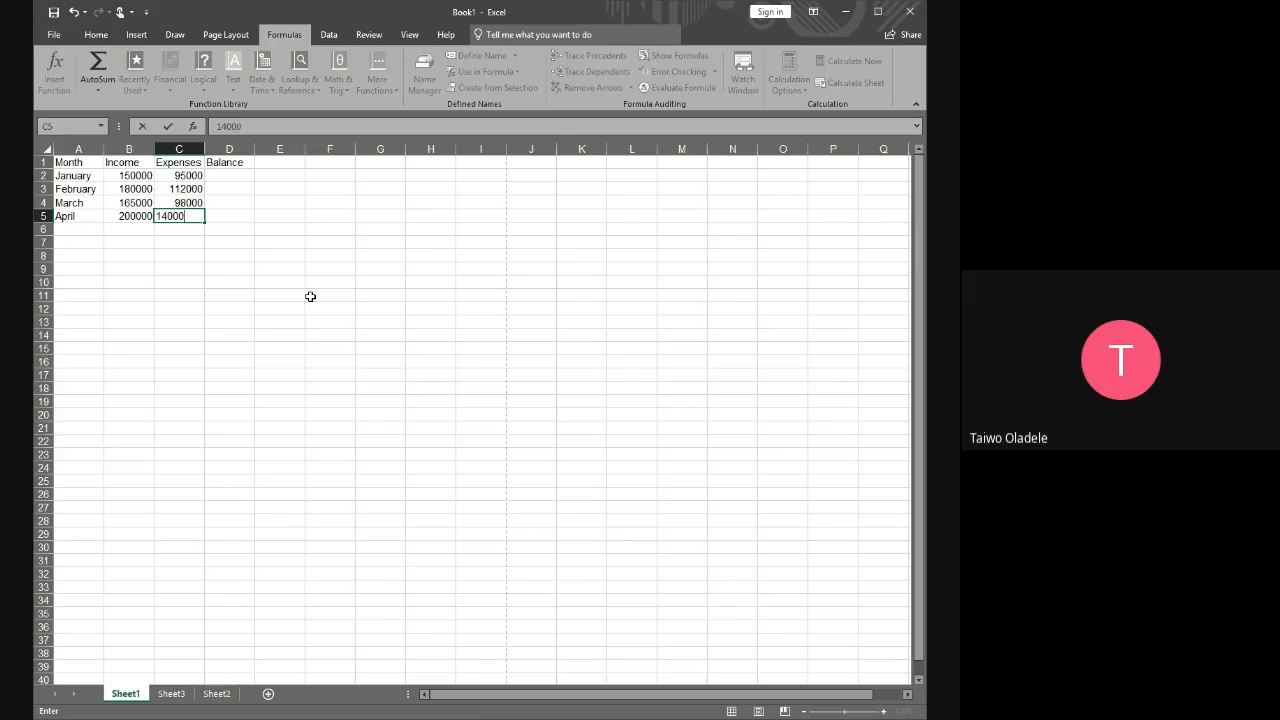
{"action": "type", "text": "0"}
{"action": "key", "text": "Return"}
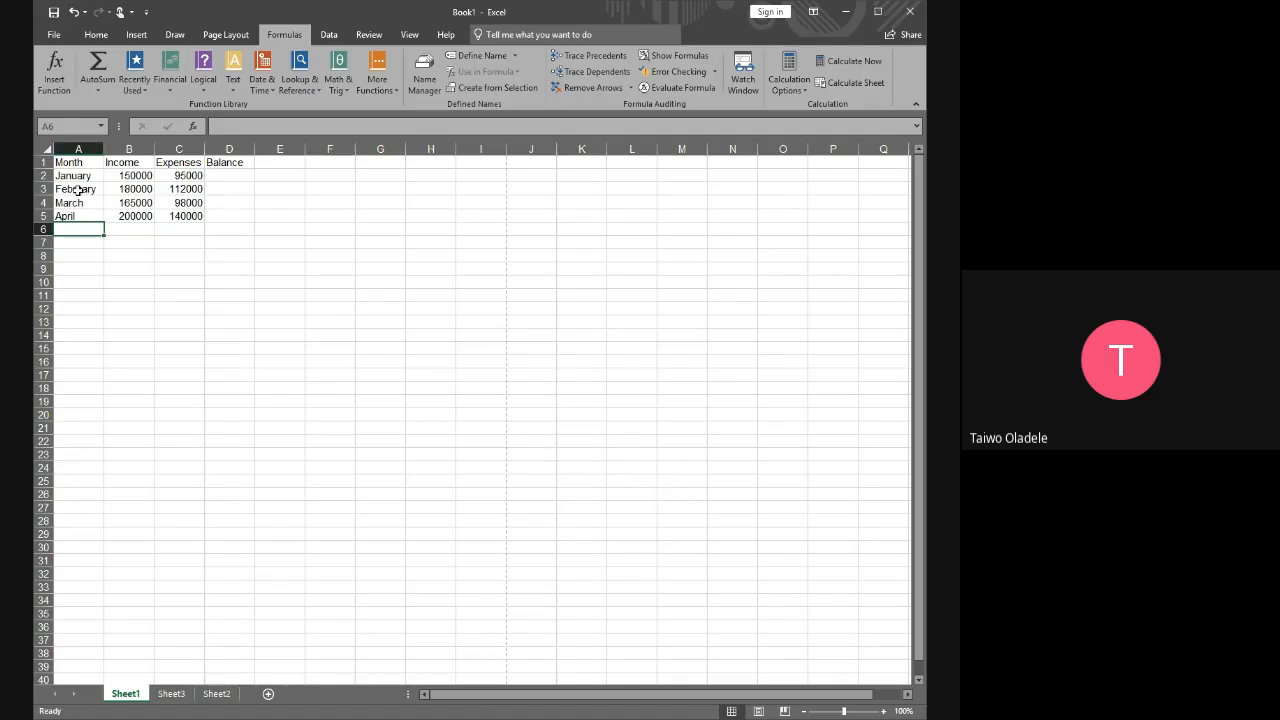
{"action": "left_click", "coordinate": [66, 163]}
{"action": "left_click_drag", "start_coordinate": [104, 168], "coordinate": [208, 222]}
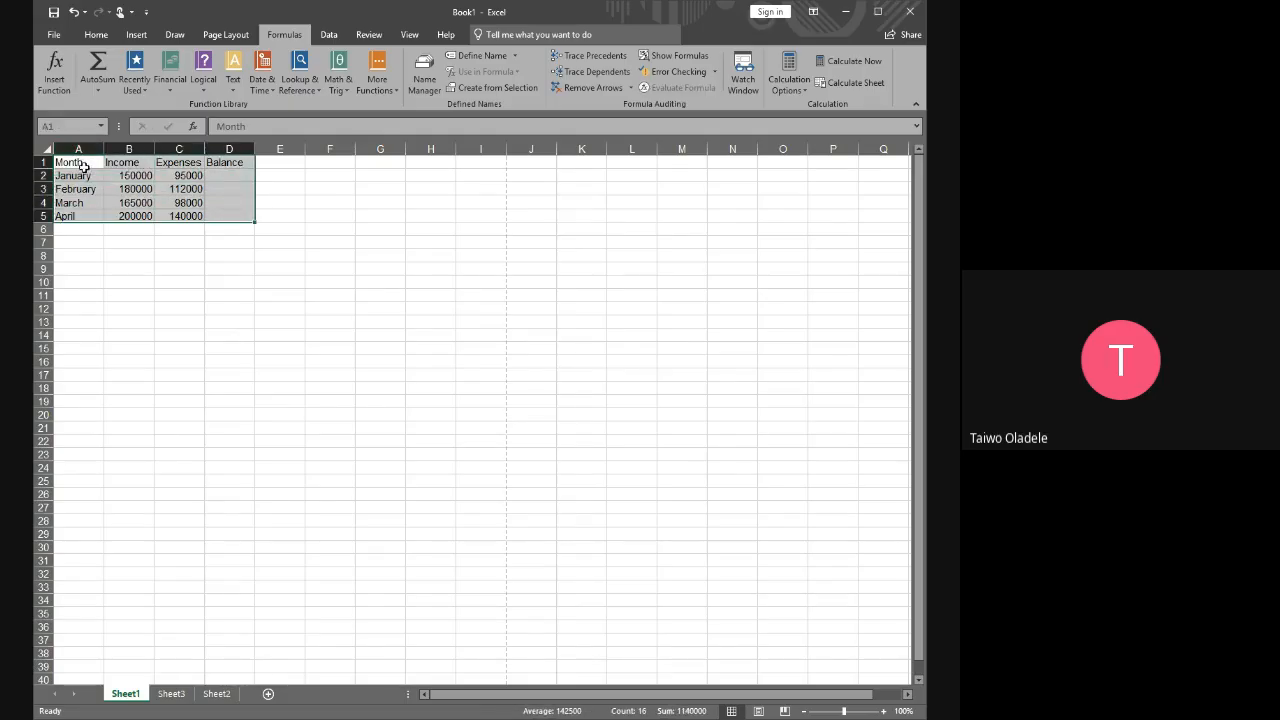
{"action": "left_click", "coordinate": [80, 164]}
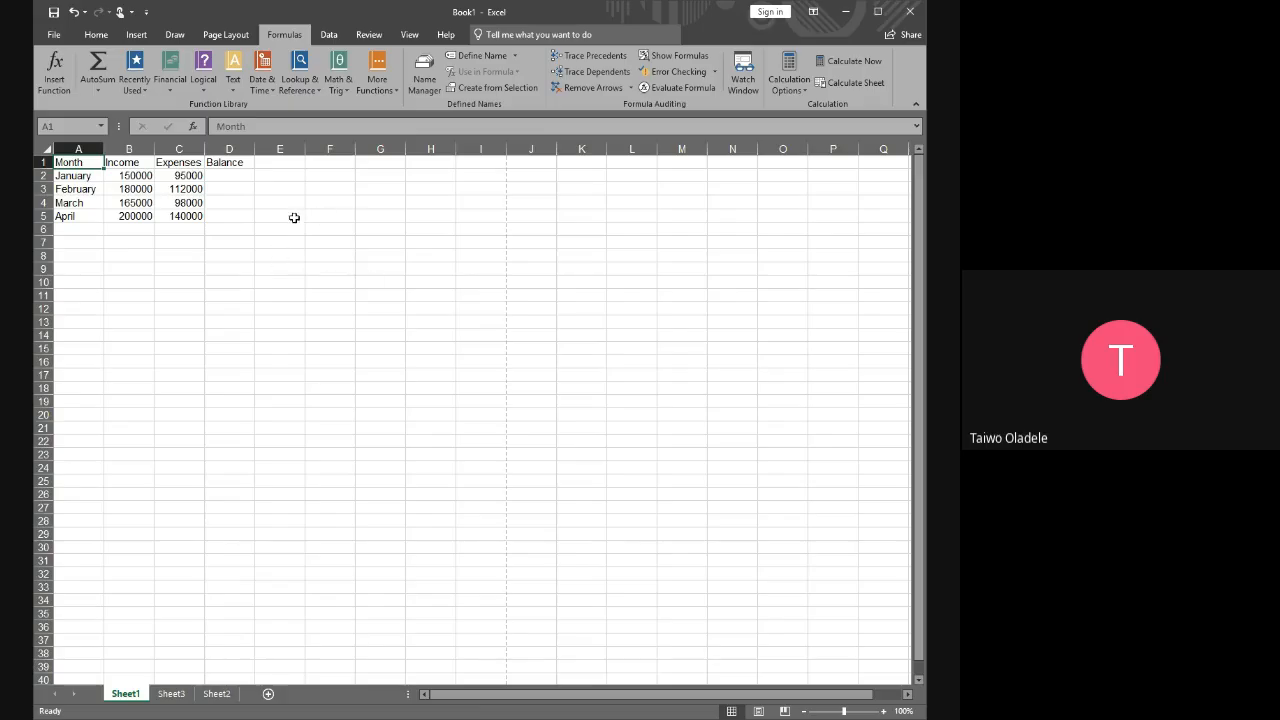
{"action": "left_click", "coordinate": [192, 217]}
{"action": "left_click", "coordinate": [287, 205]}
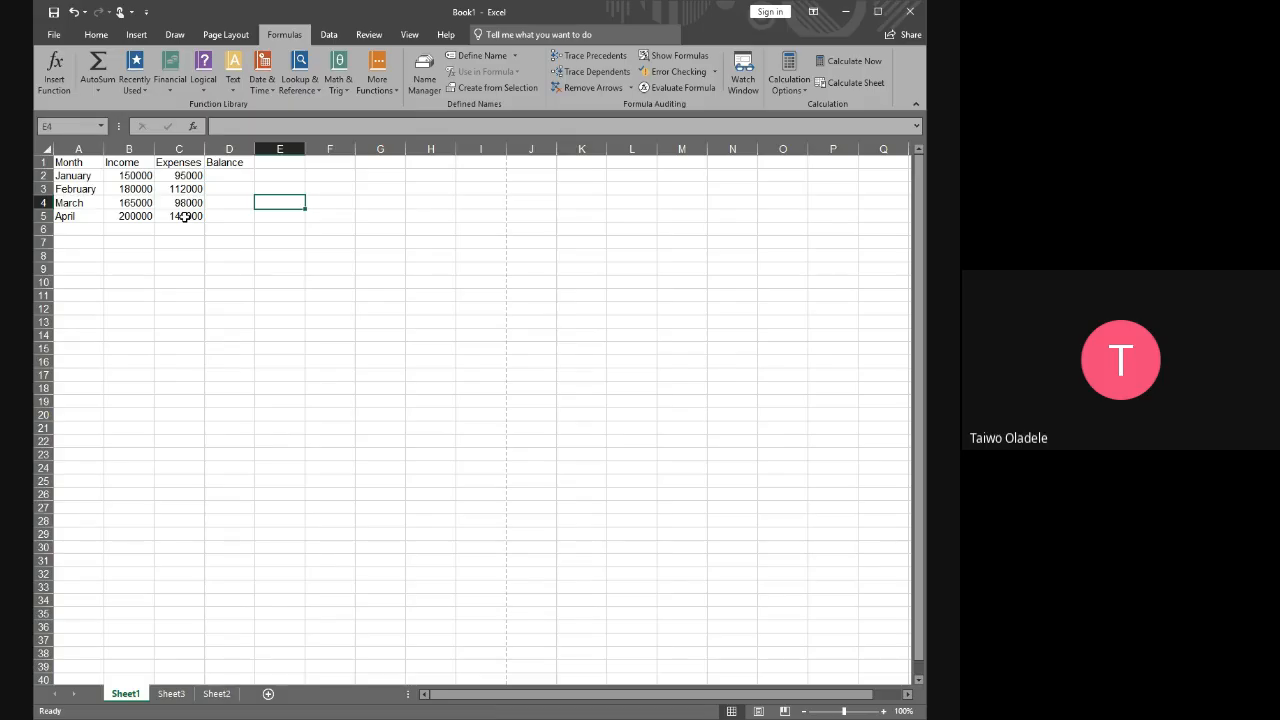
Clear the April expenses value from cell C5
{"action": "left_click", "coordinate": [185, 216]}
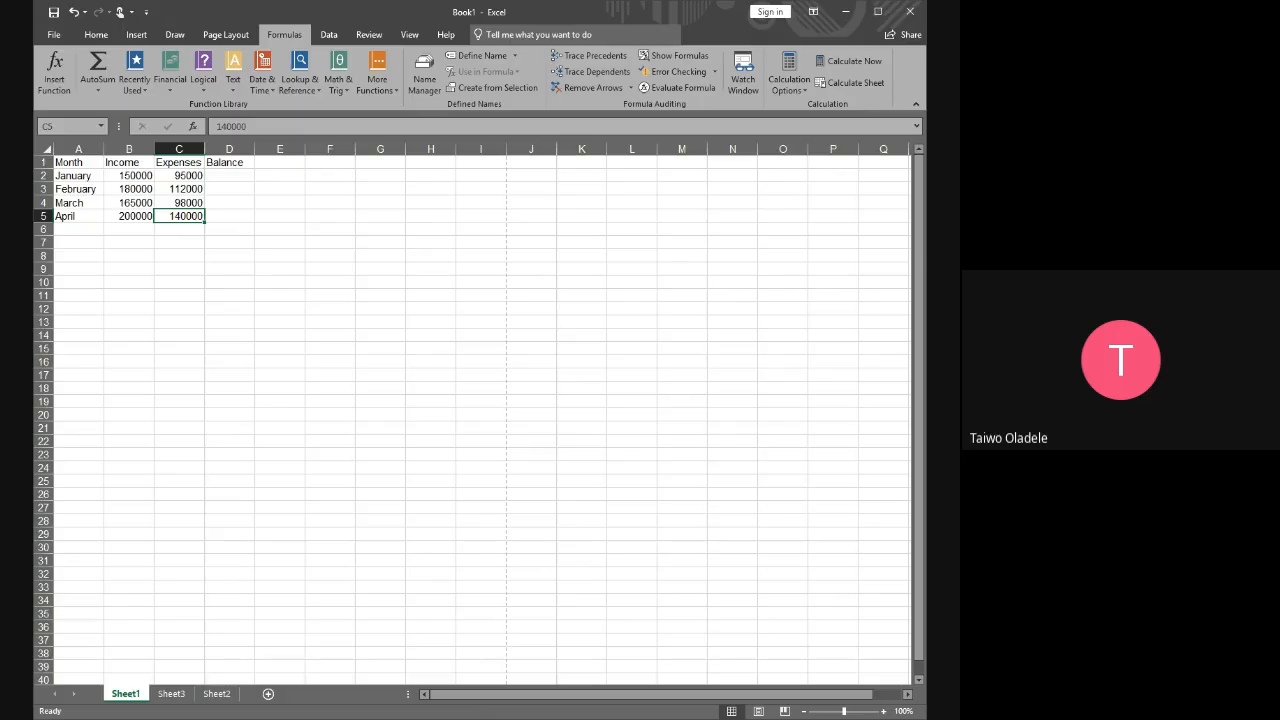
{"action": "key", "text": "Delete"}
{"action": "left_click", "coordinate": [248, 229]}
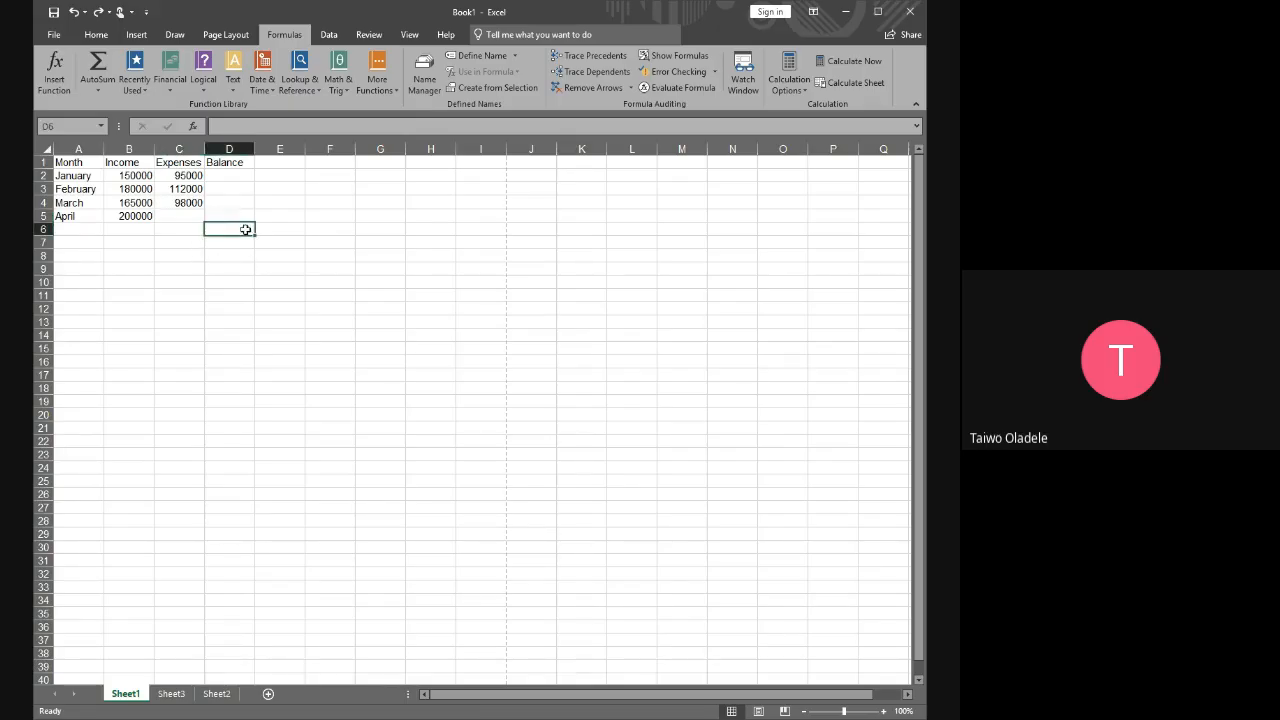
{"action": "left_click", "coordinate": [190, 217]}
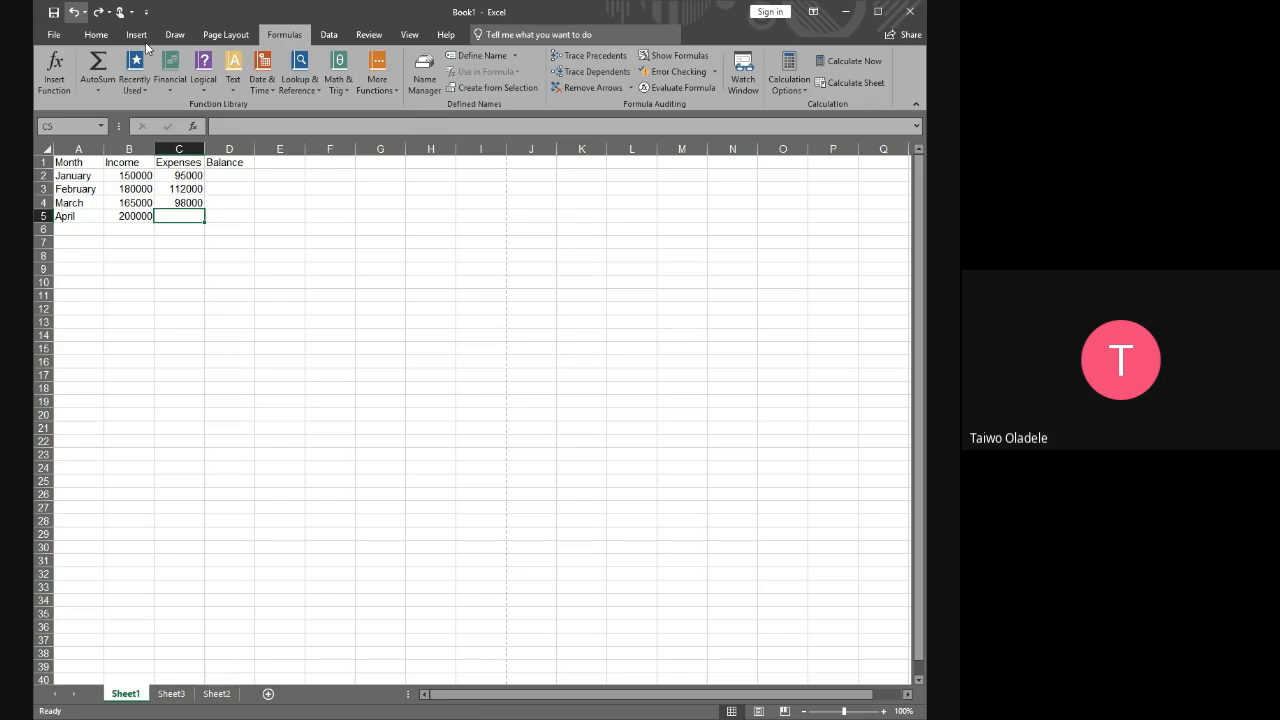
Undo the recent entries back through the April row and select the range A5 to C5
{"action": "key", "text": "ctrl+z"}
{"action": "key", "text": "ctrl+z"}
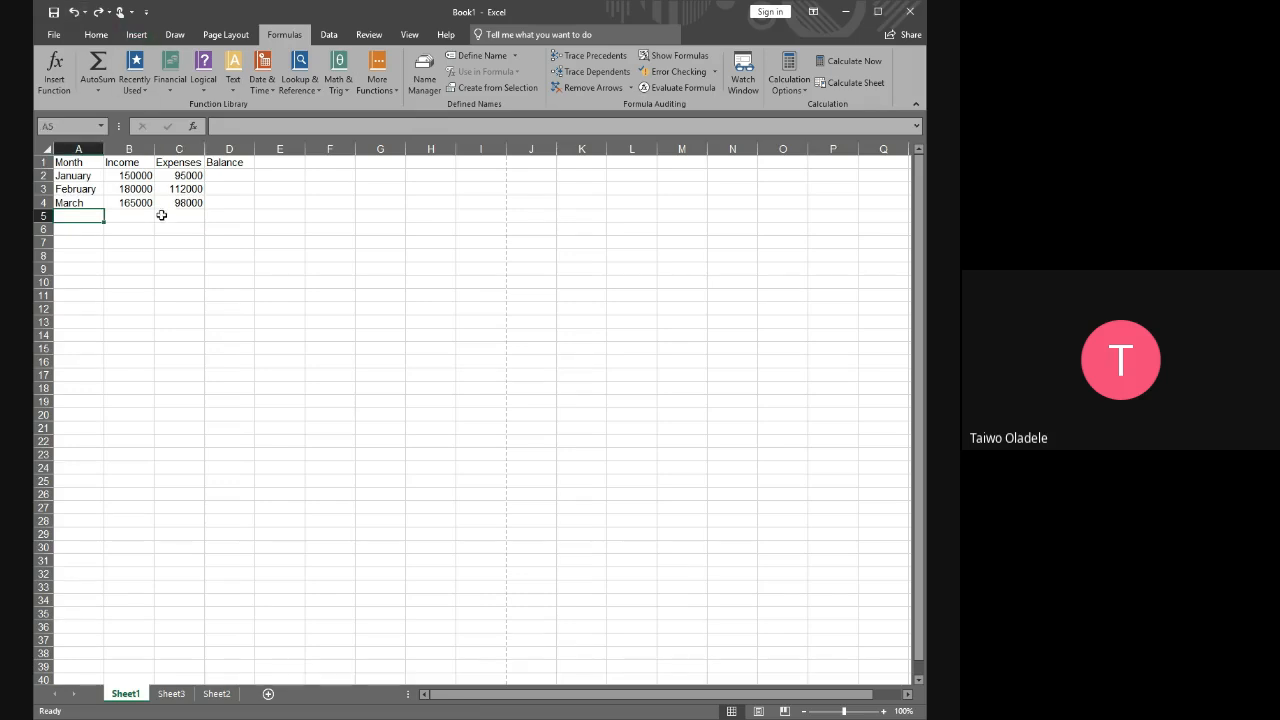
{"action": "left_click_drag", "start_coordinate": [59, 215], "coordinate": [185, 217]}
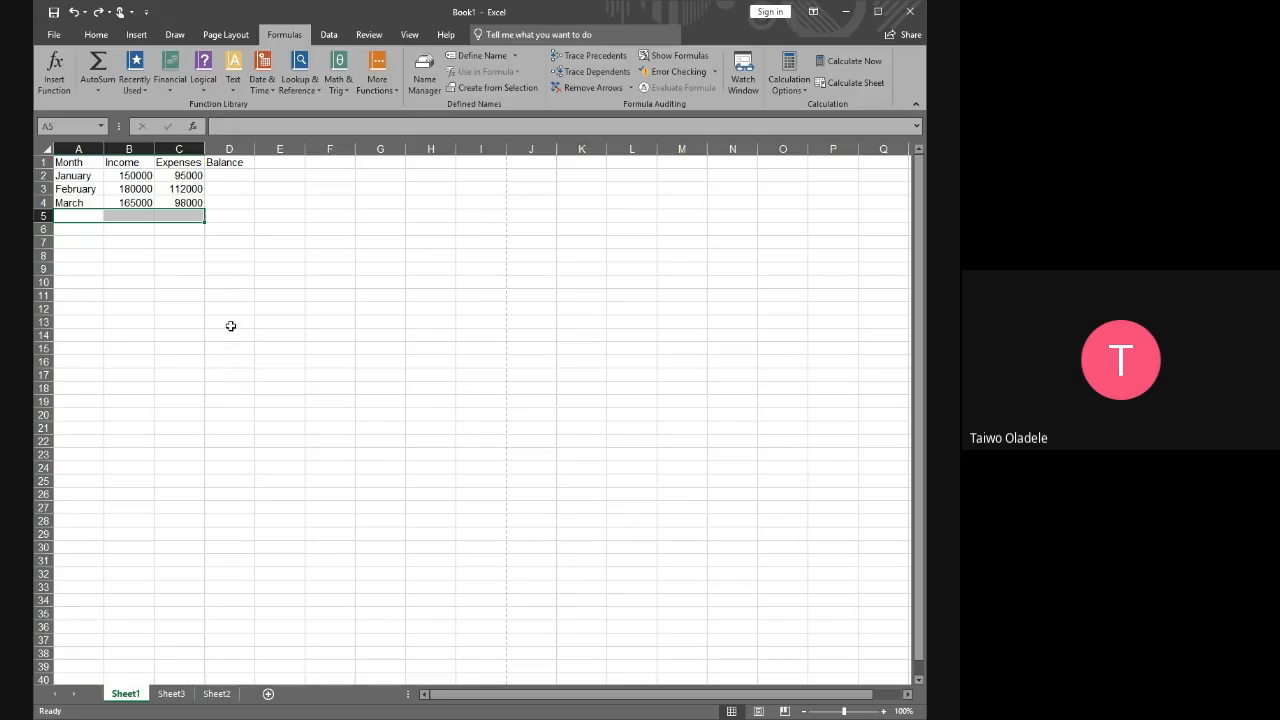
{"action": "left_click", "coordinate": [230, 322]}
{"action": "left_click_drag", "start_coordinate": [64, 217], "coordinate": [186, 221]}
Restore the April row in A5 to C5 with income 200000 and expenses 140000
{"action": "key", "text": "ctrl+z"}
{"action": "key", "text": "ctrl+z"}
{"action": "key", "text": "ctrl+y"}
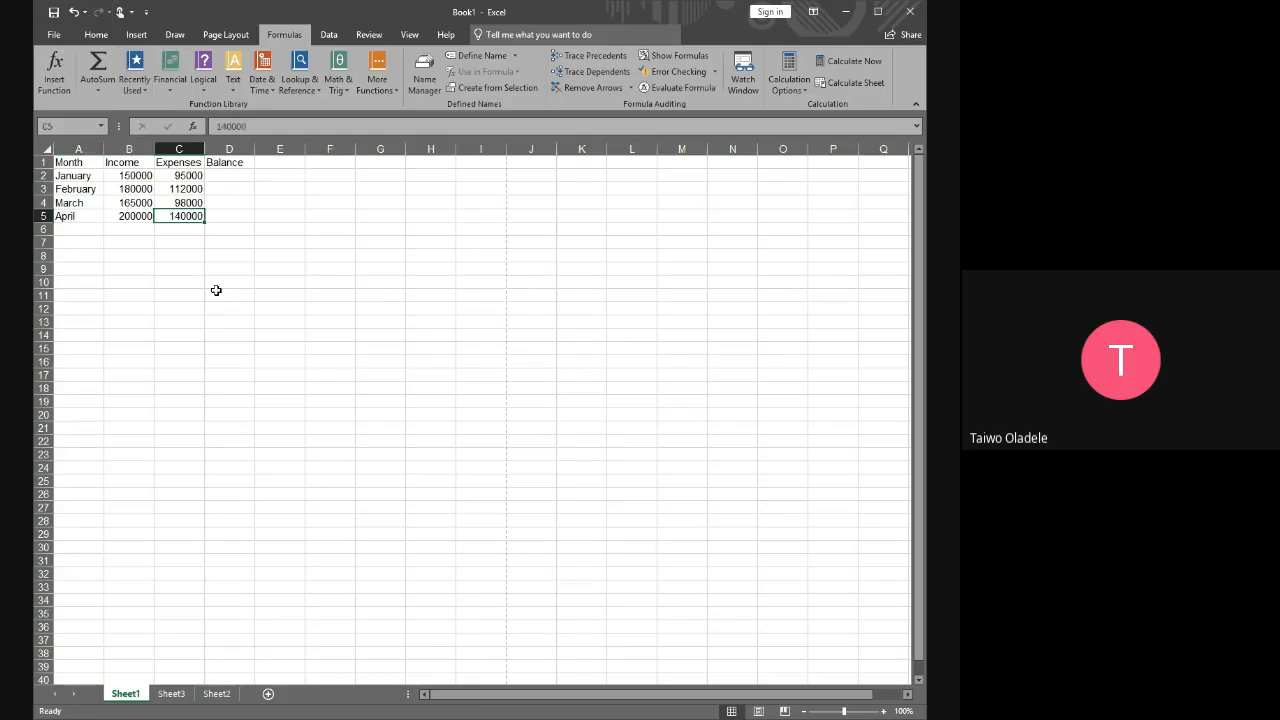
{"action": "left_click", "coordinate": [266, 218]}
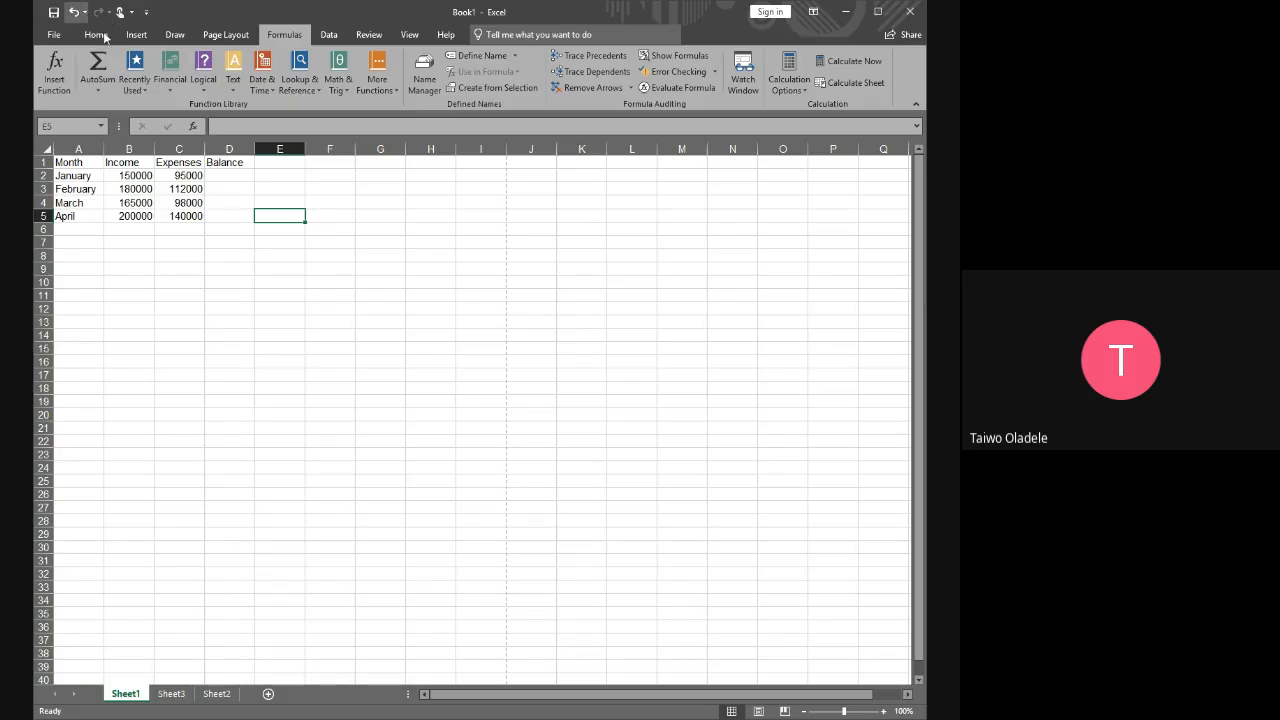
Undo the April, income and expenses entries in row 5
{"action": "key", "text": "ctrl+z"}
{"action": "key", "text": "ctrl+z"}
{"action": "key", "text": "ctrl+z"}
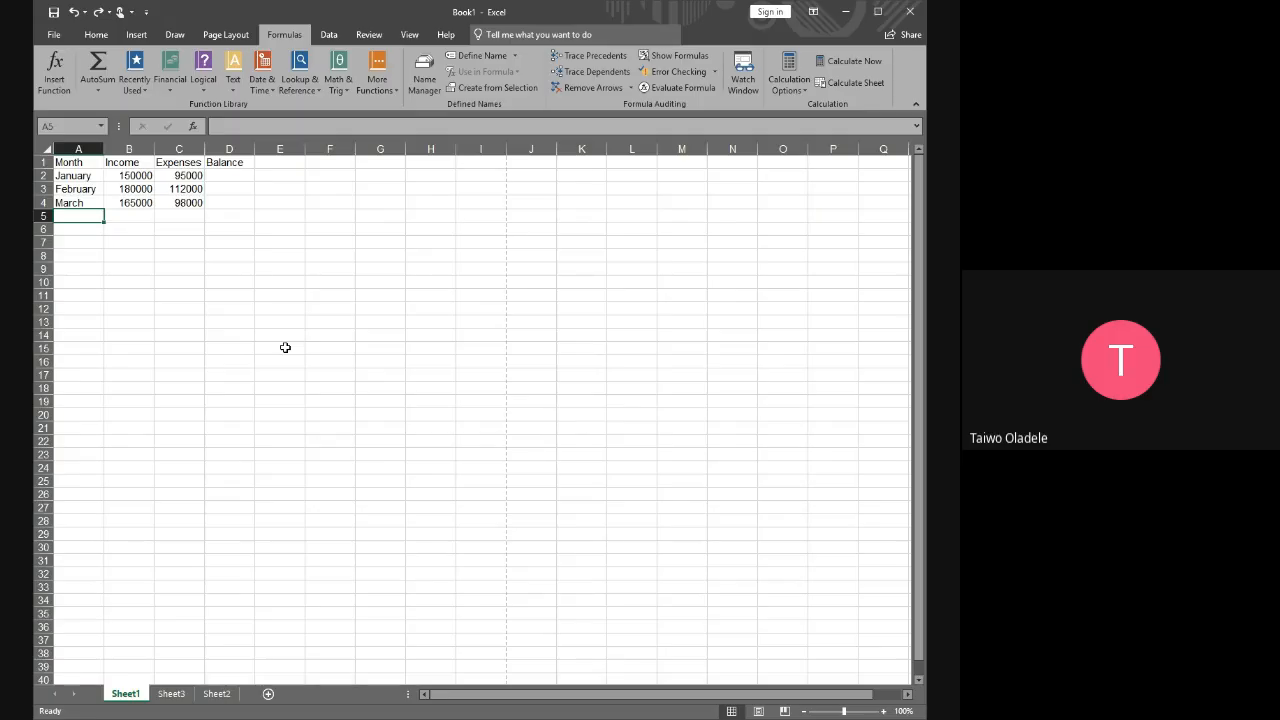
Redo the row 5 entries: April in A5, 200000 in B5 and 140000 in C5
{"action": "type", "text": "April"}
{"action": "key", "text": "ctrl+y"}
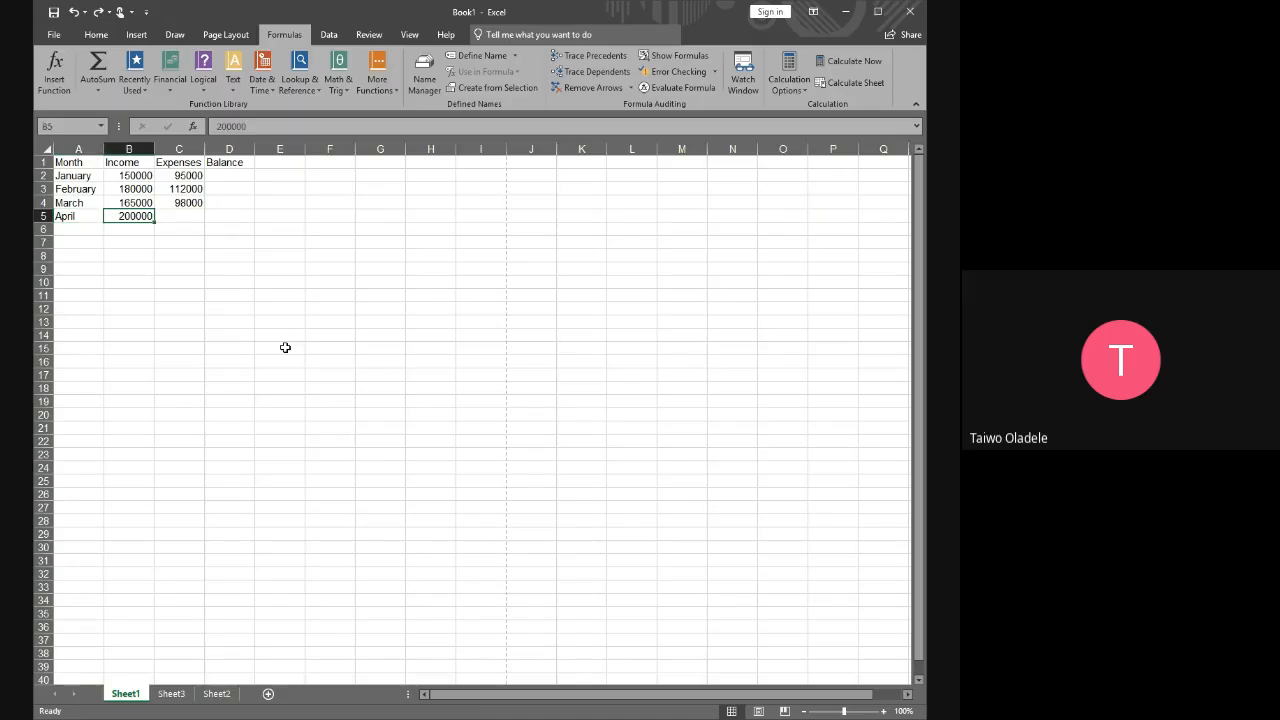
{"action": "key", "text": "ctrl+y"}
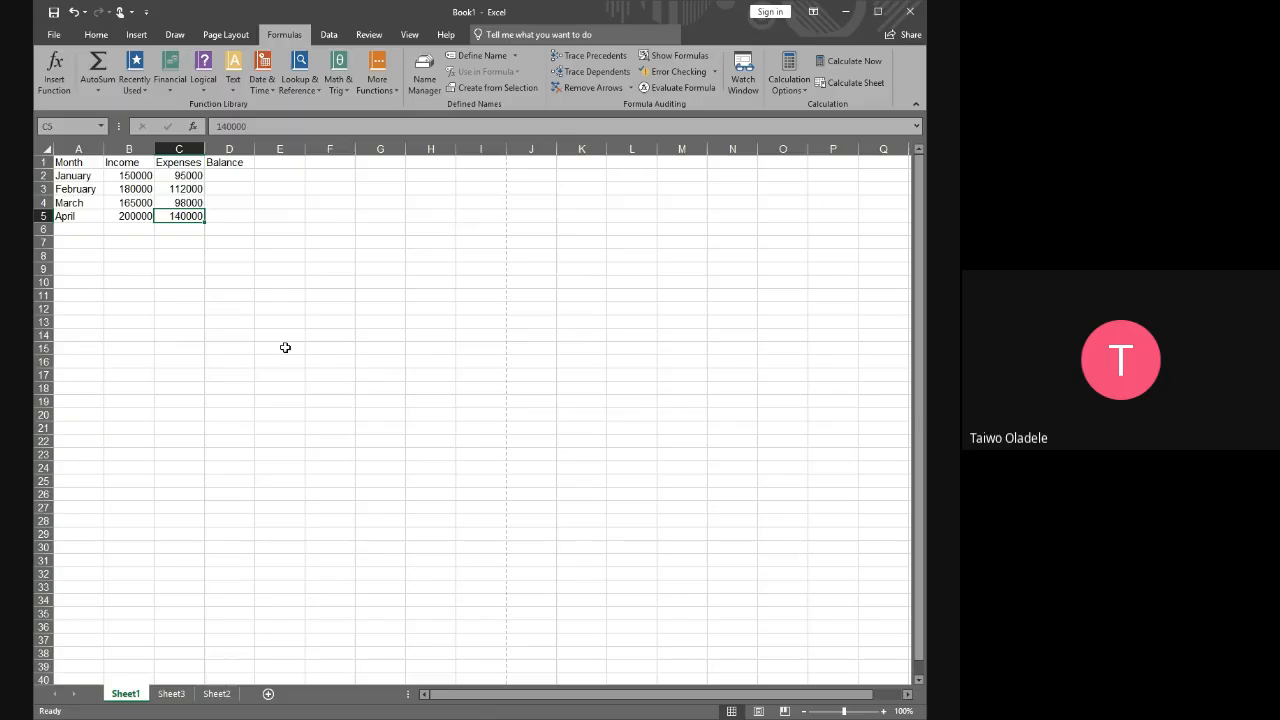
Undo the April expenses entry in C5 once and redo it
{"action": "left_click", "coordinate": [80, 12]}
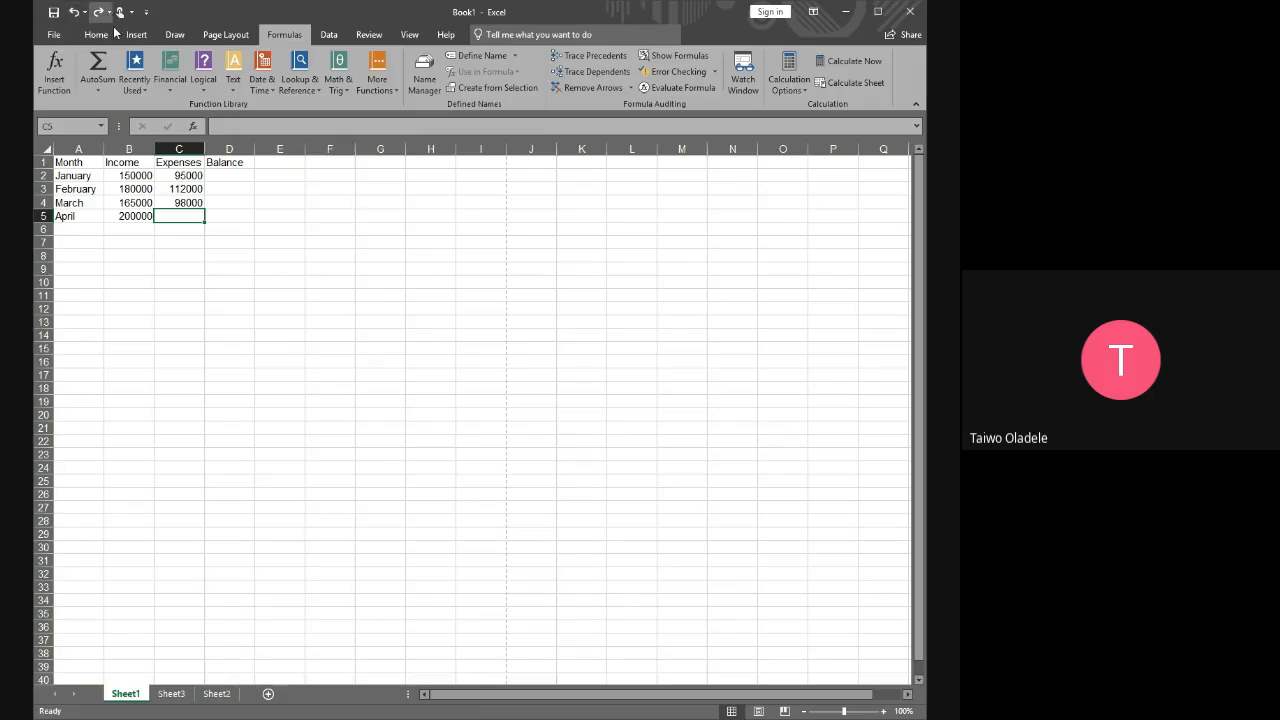
{"action": "key", "text": "ctrl+y"}
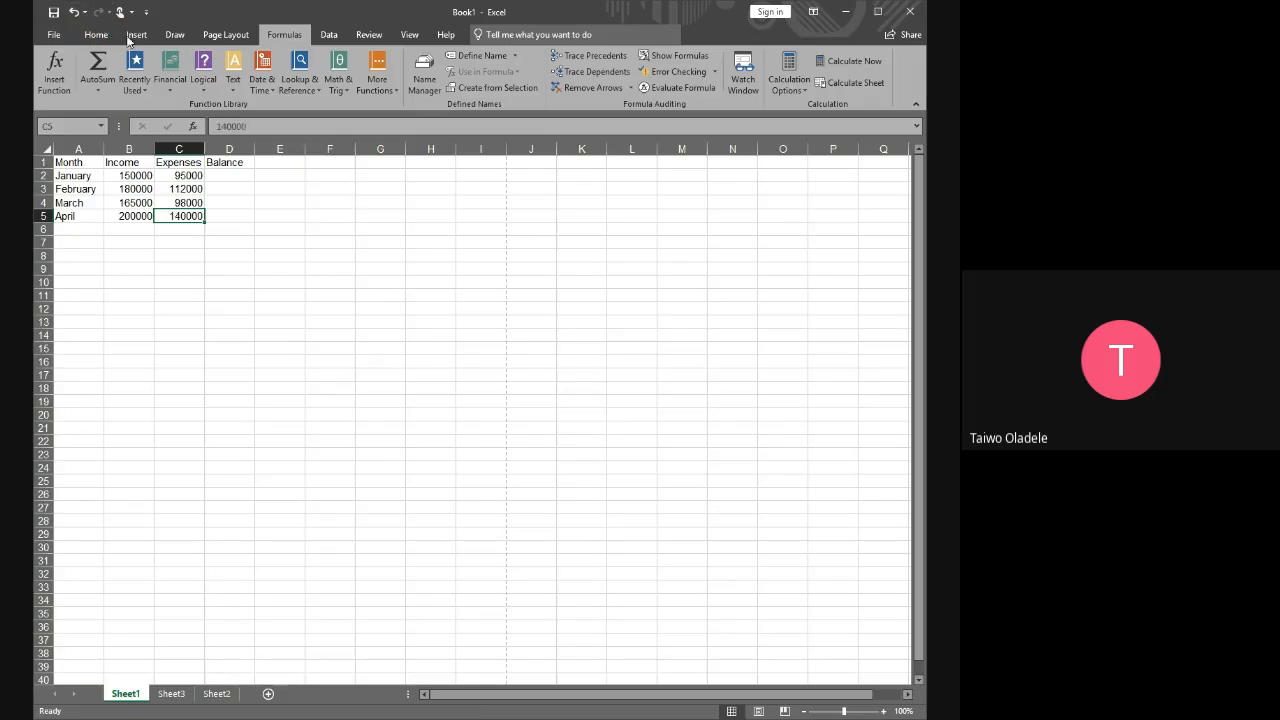
{"action": "left_click", "coordinate": [318, 308]}
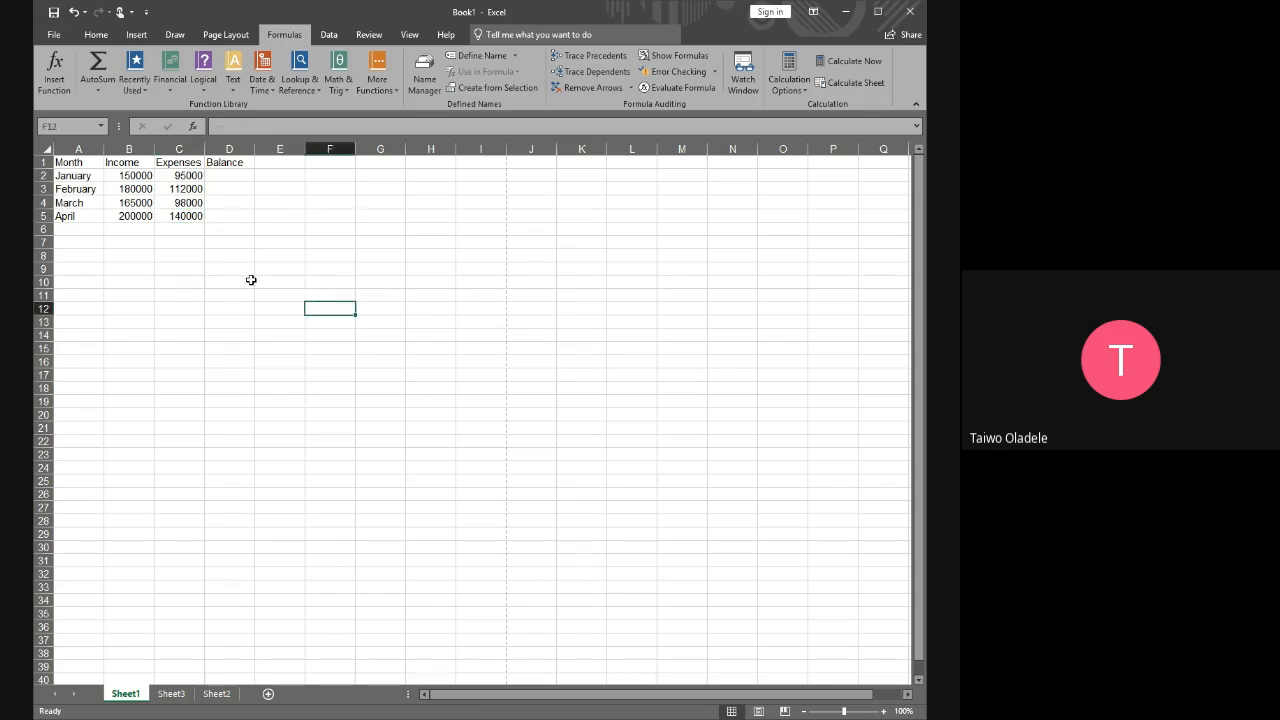
Move the active cell down column C from C5 to C9 and back up to C3
{"action": "left_click", "coordinate": [238, 268]}
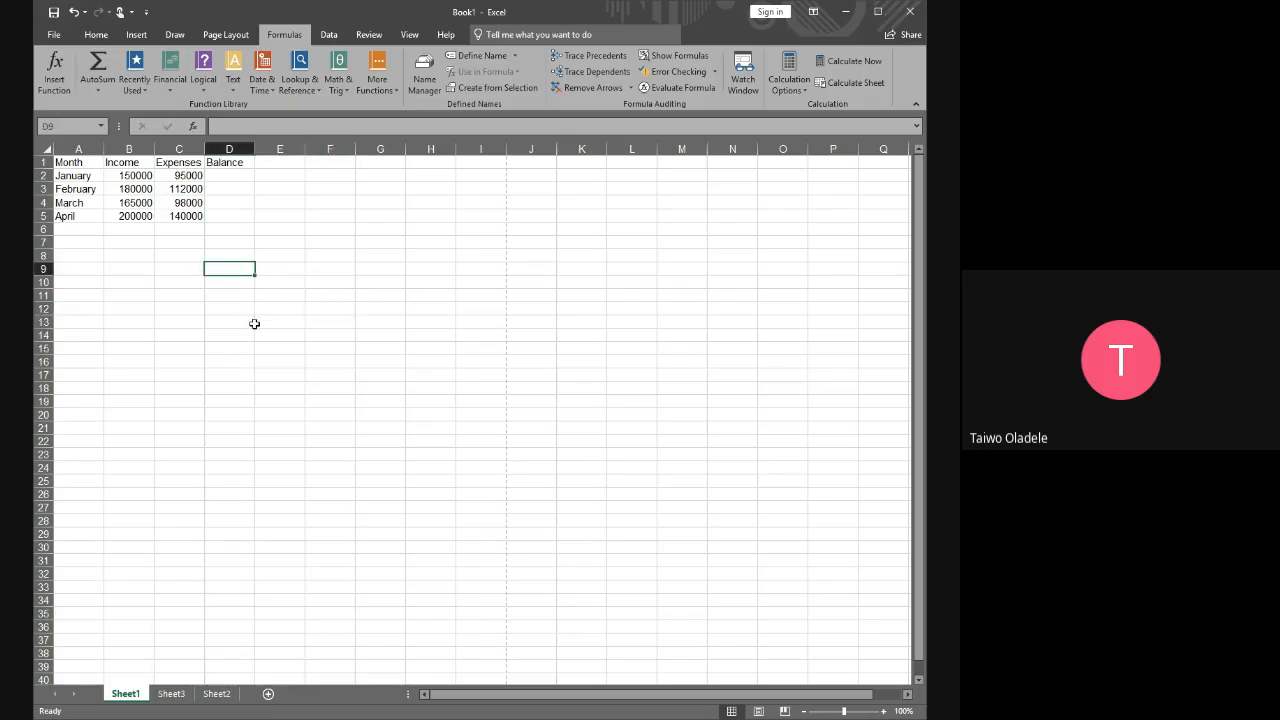
{"action": "left_click", "coordinate": [189, 230]}
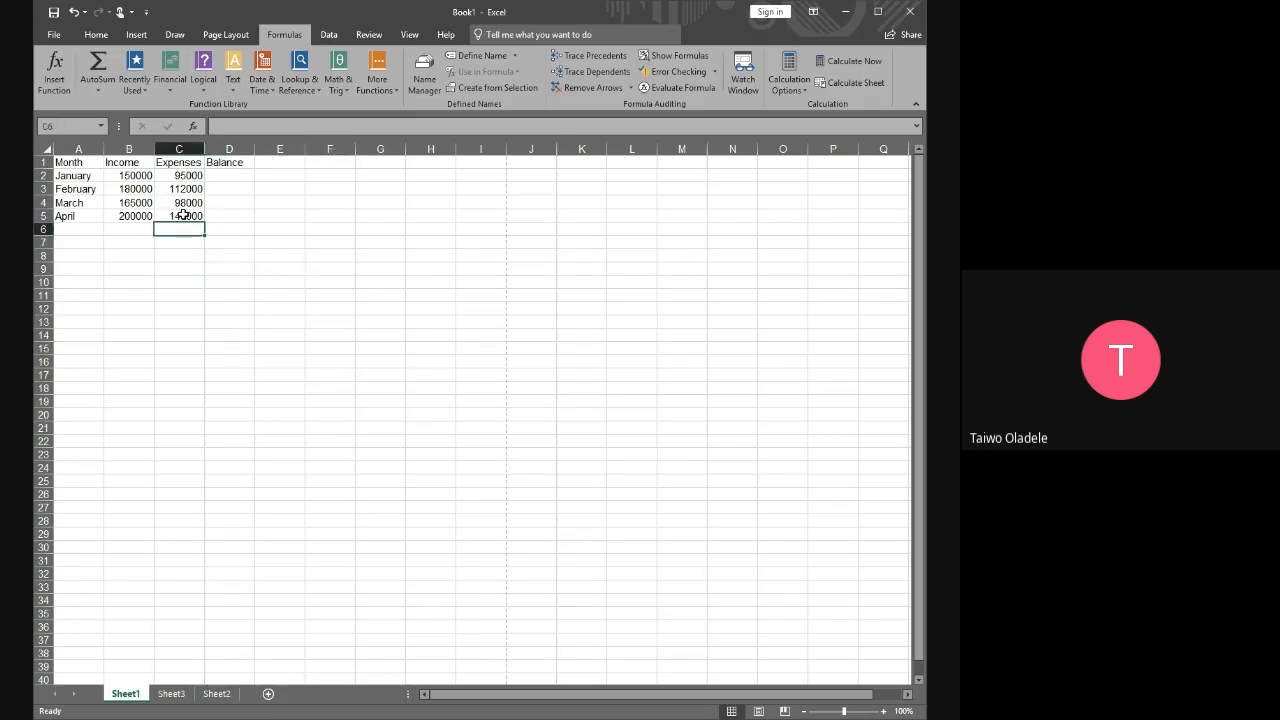
{"action": "left_click", "coordinate": [186, 216]}
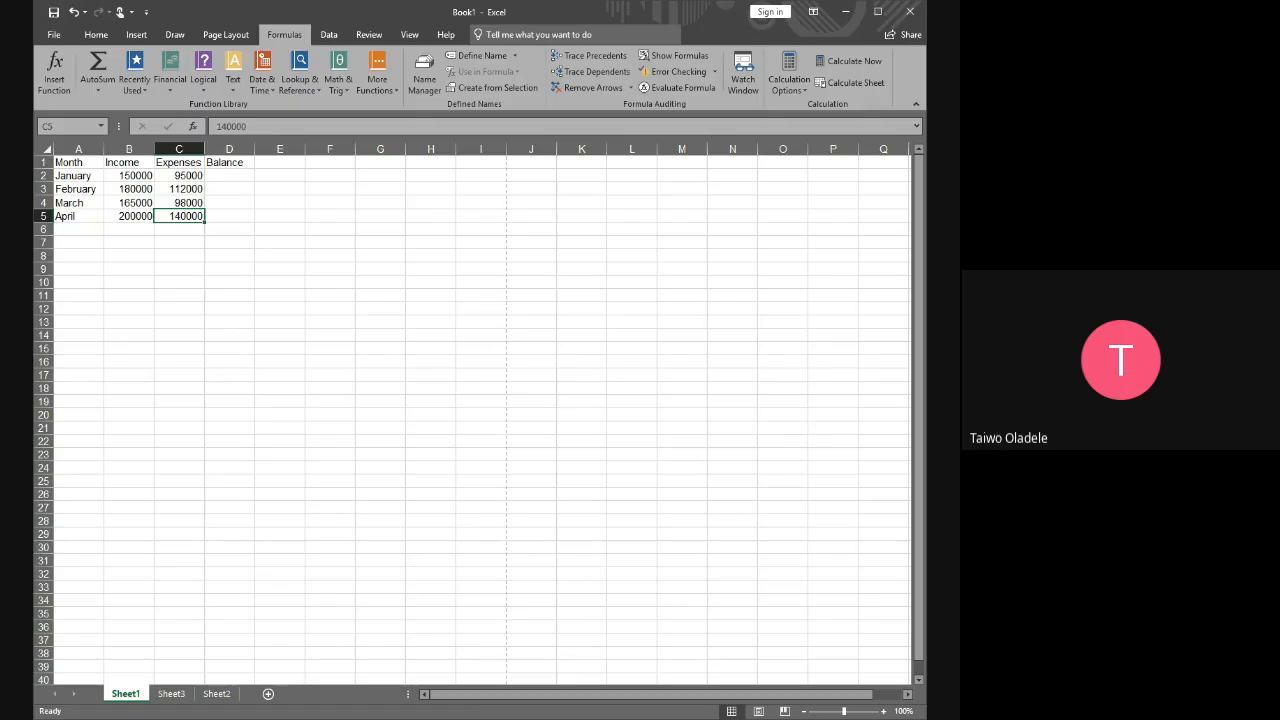
{"action": "key", "text": "Down"}
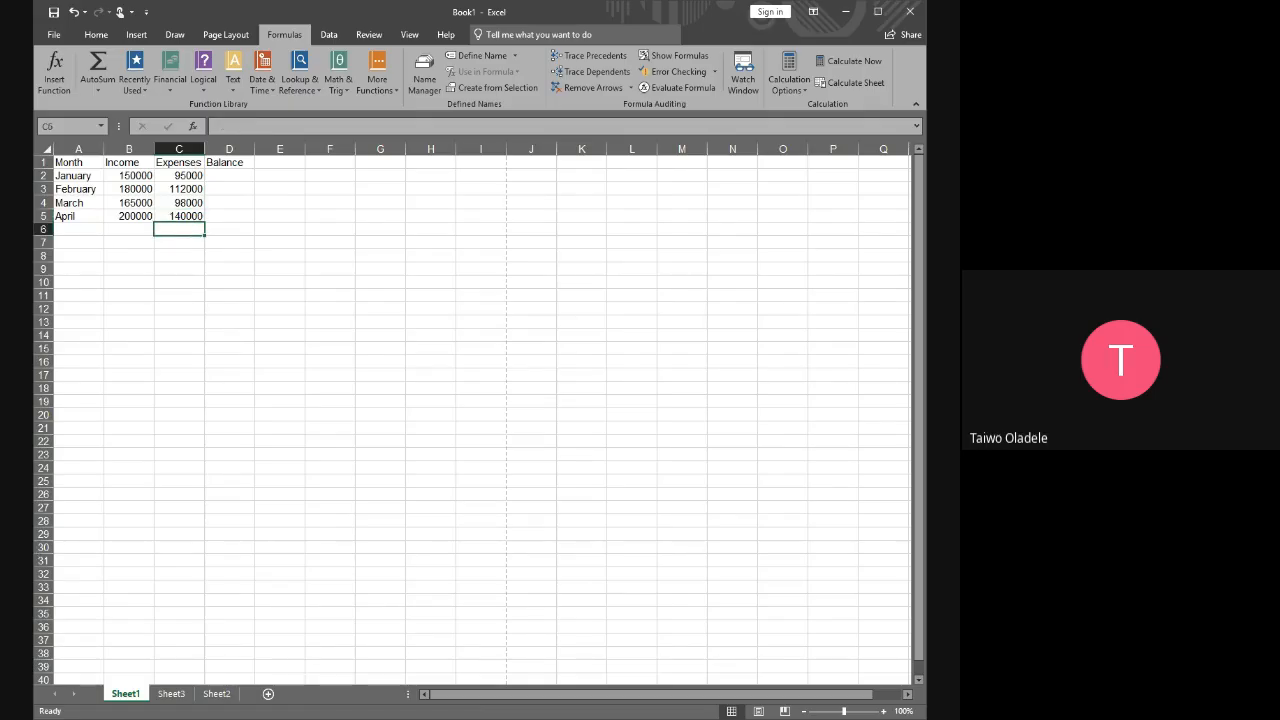
{"action": "key", "text": "Down"}
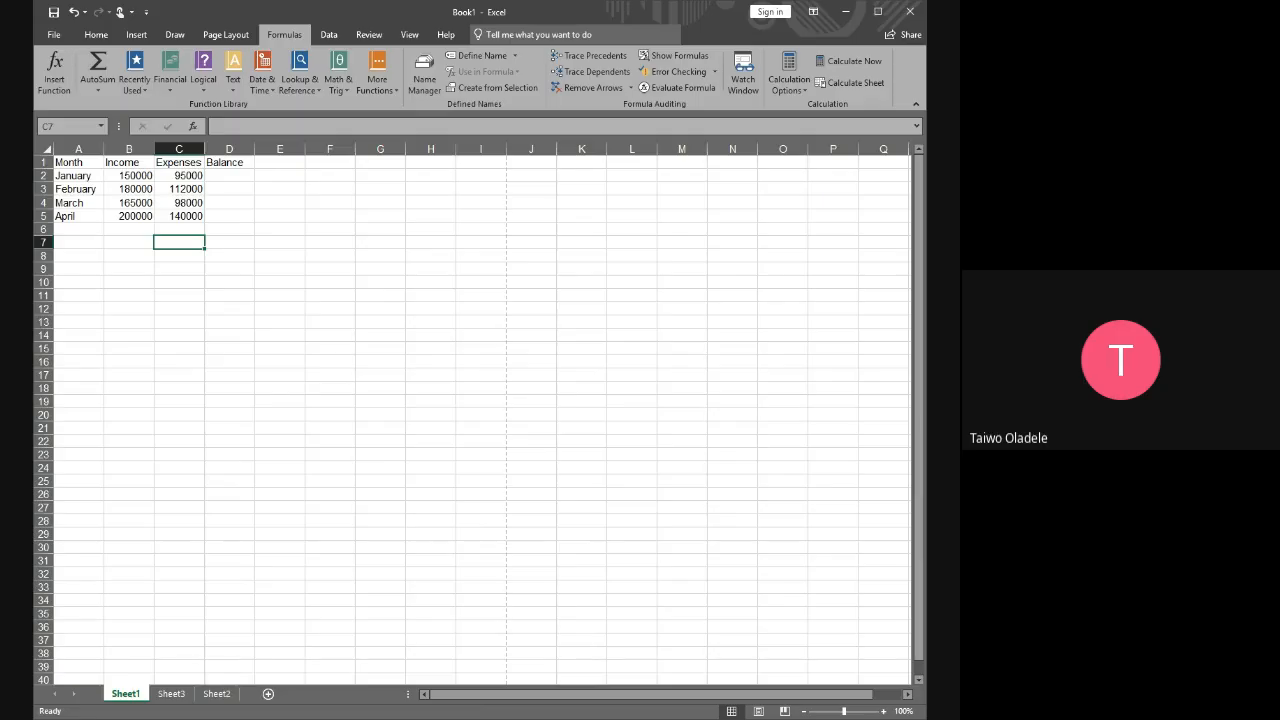
{"action": "key", "text": "Down"}
{"action": "key", "text": "Down"}
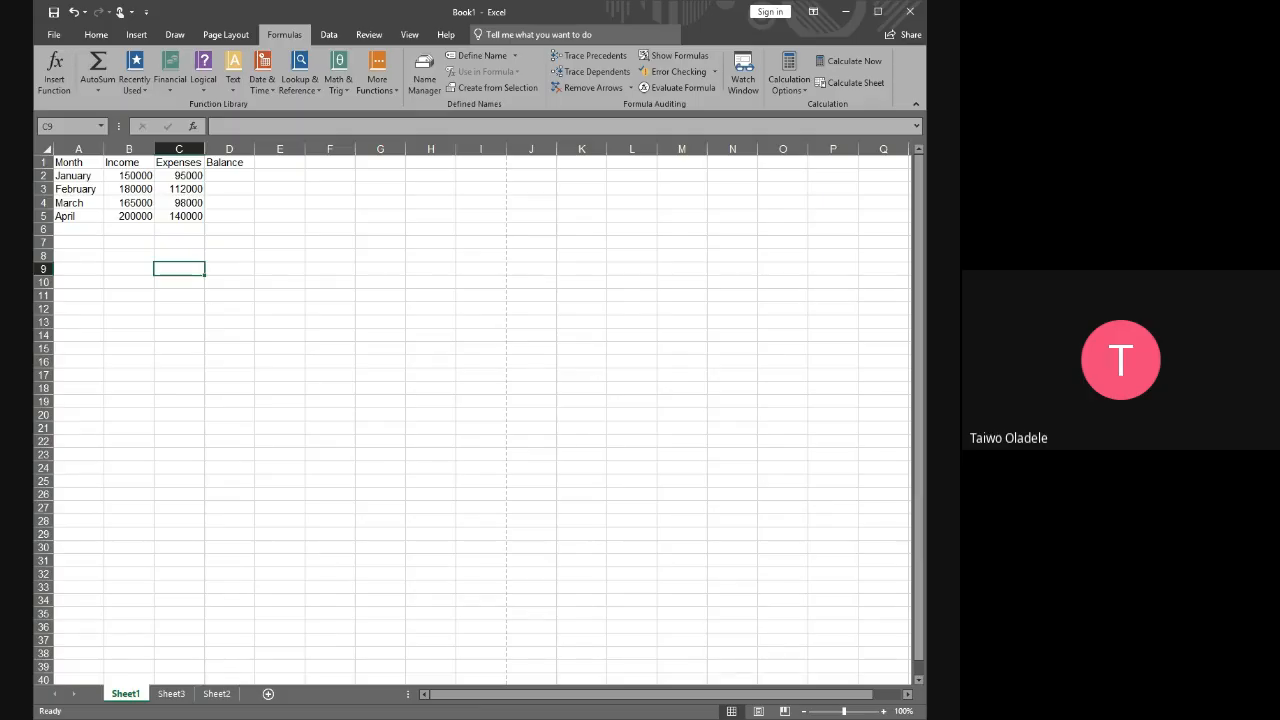
{"action": "key", "text": "Up"}
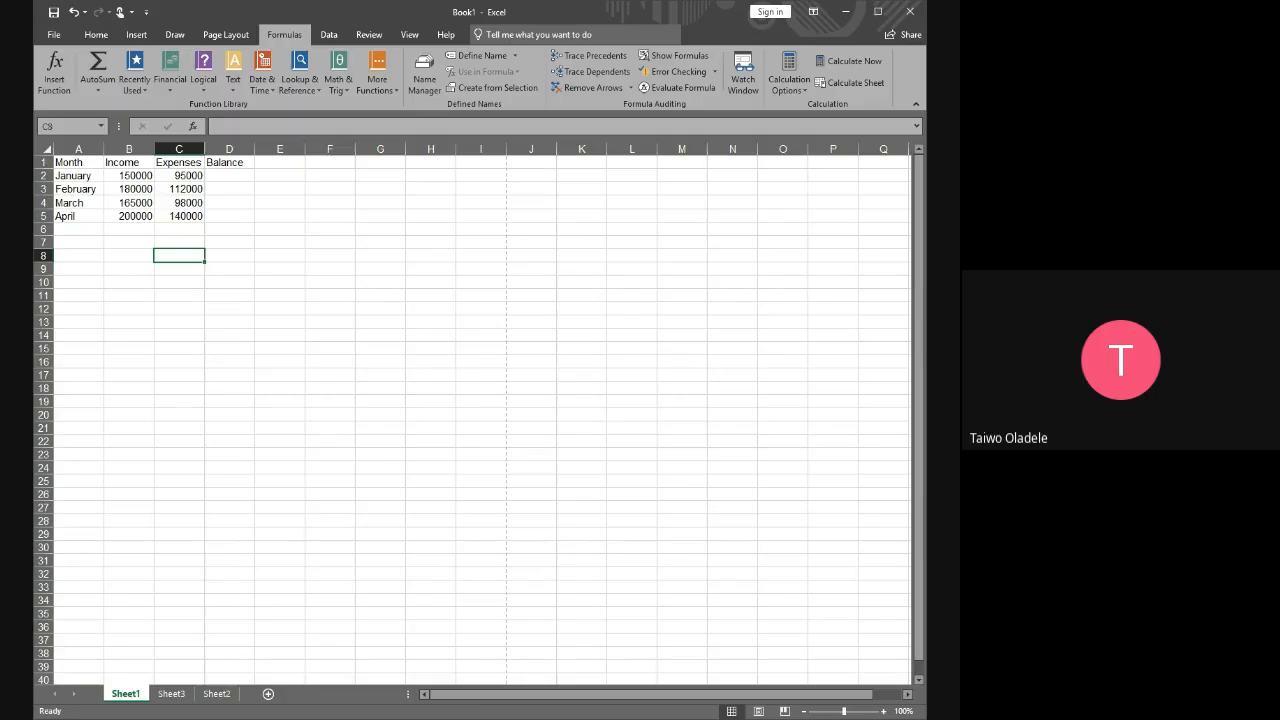
{"action": "key", "text": "Up"}
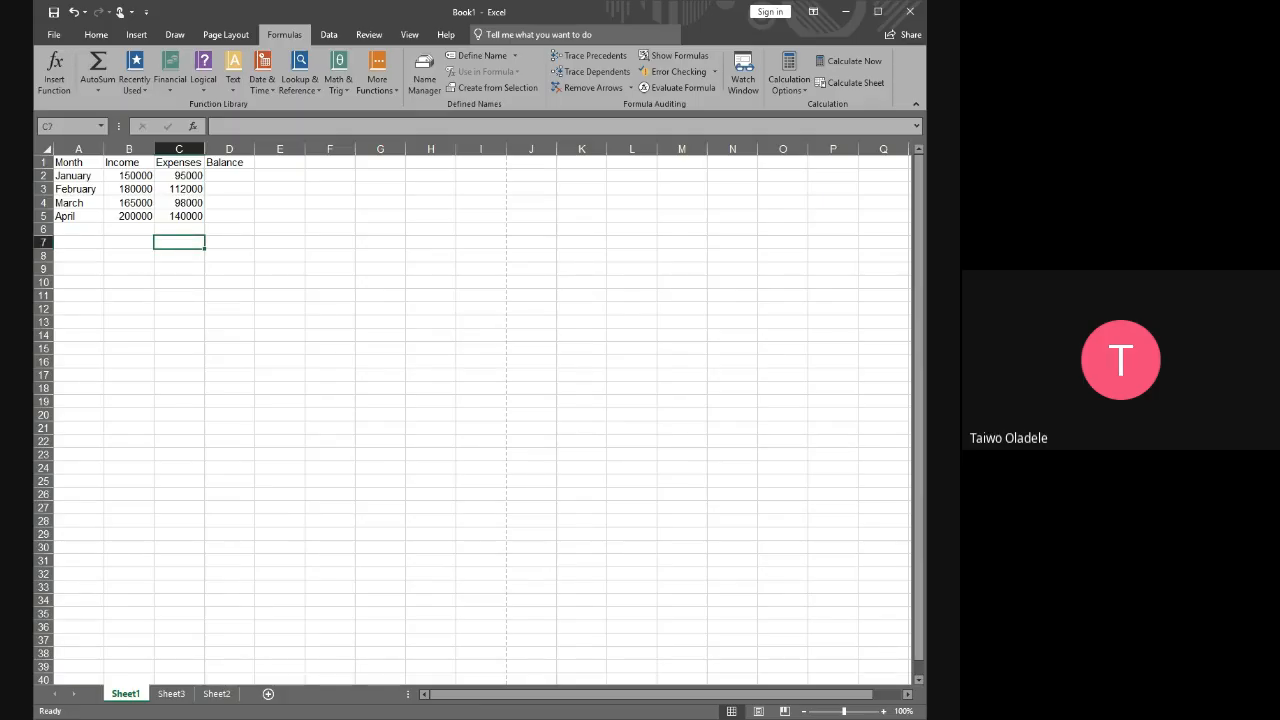
{"action": "key", "text": "Up"}
{"action": "key", "text": "Up"}
{"action": "key", "text": "Up"}
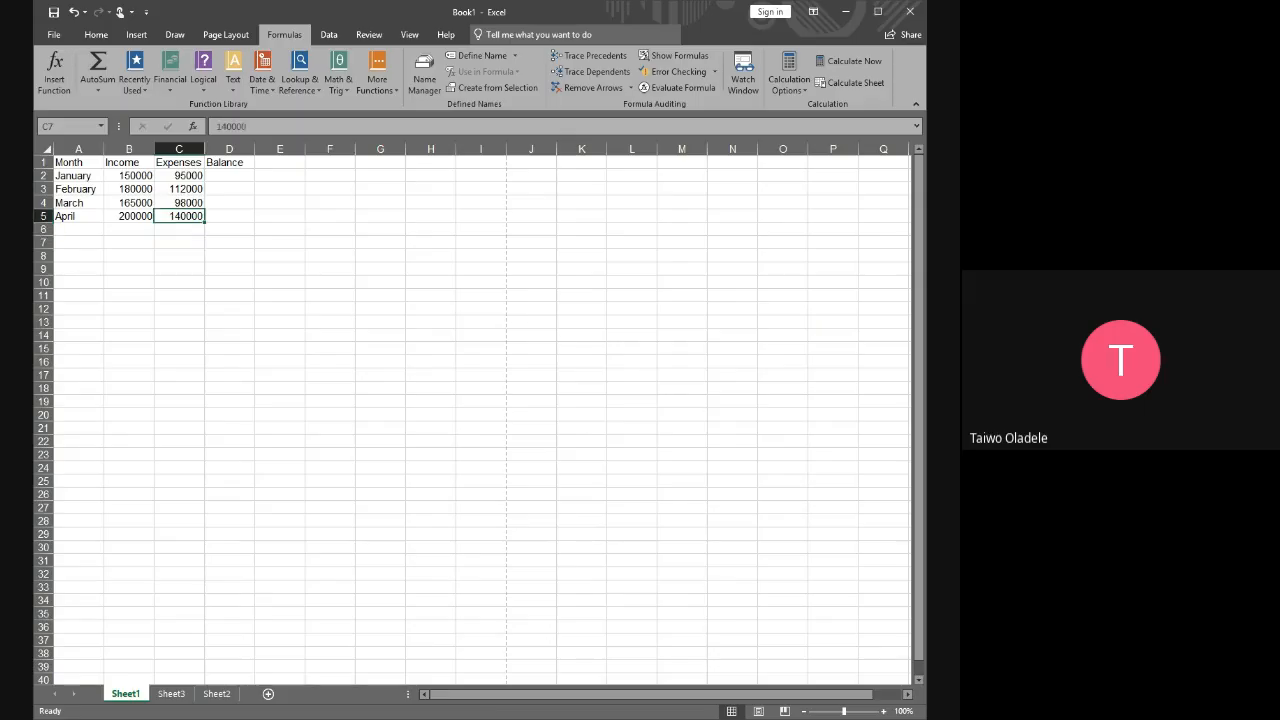
{"action": "key", "text": "Up"}
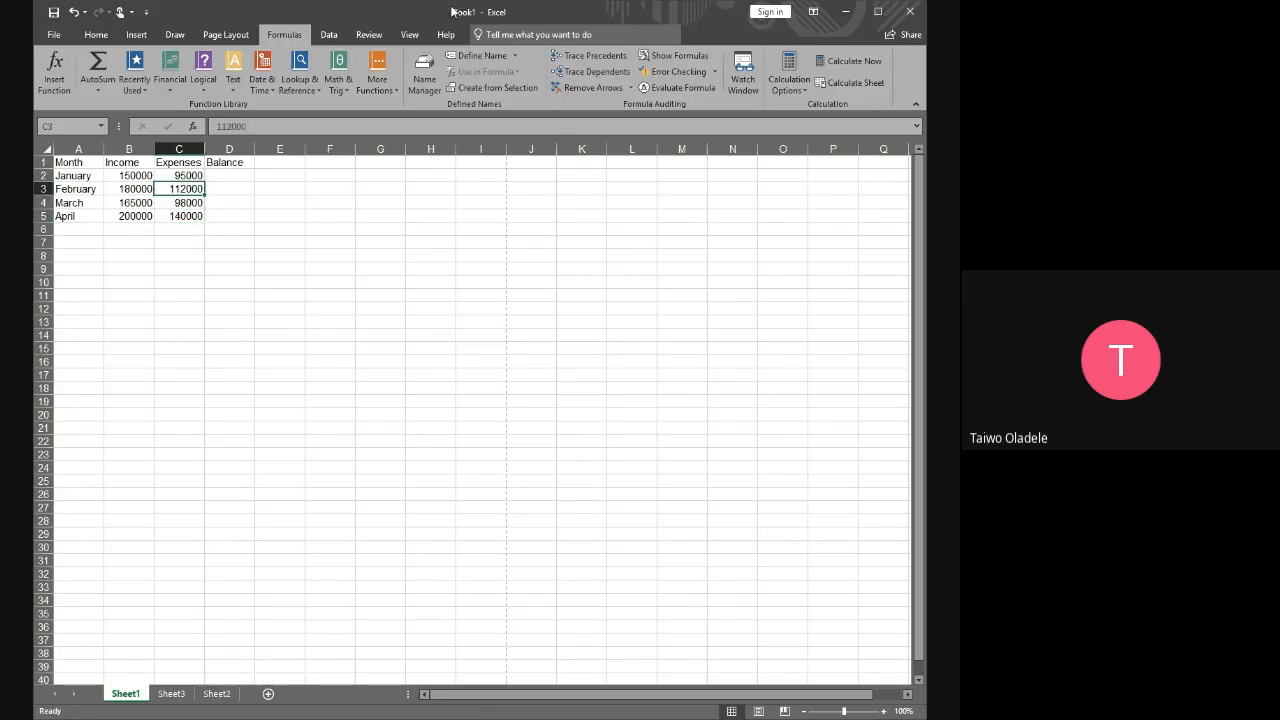
{"action": "left_click", "coordinate": [242, 192]}
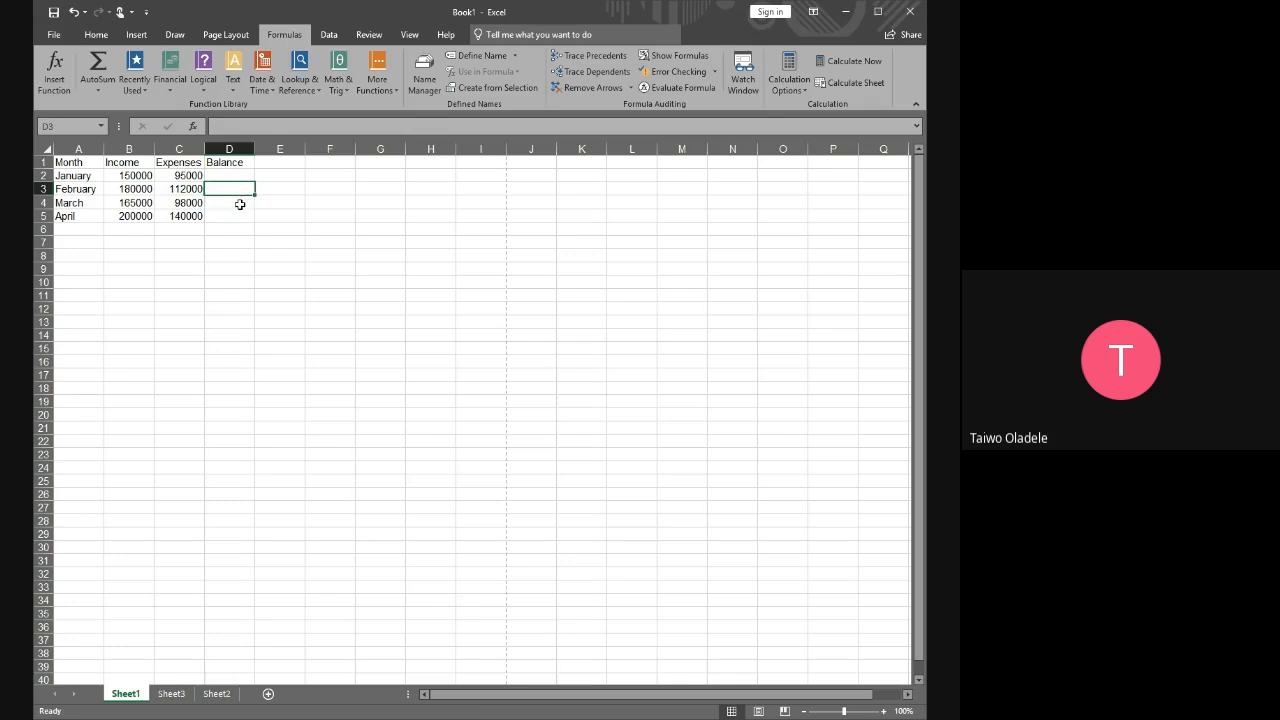
{"action": "left_click", "coordinate": [242, 203]}
{"action": "left_click", "coordinate": [237, 217]}
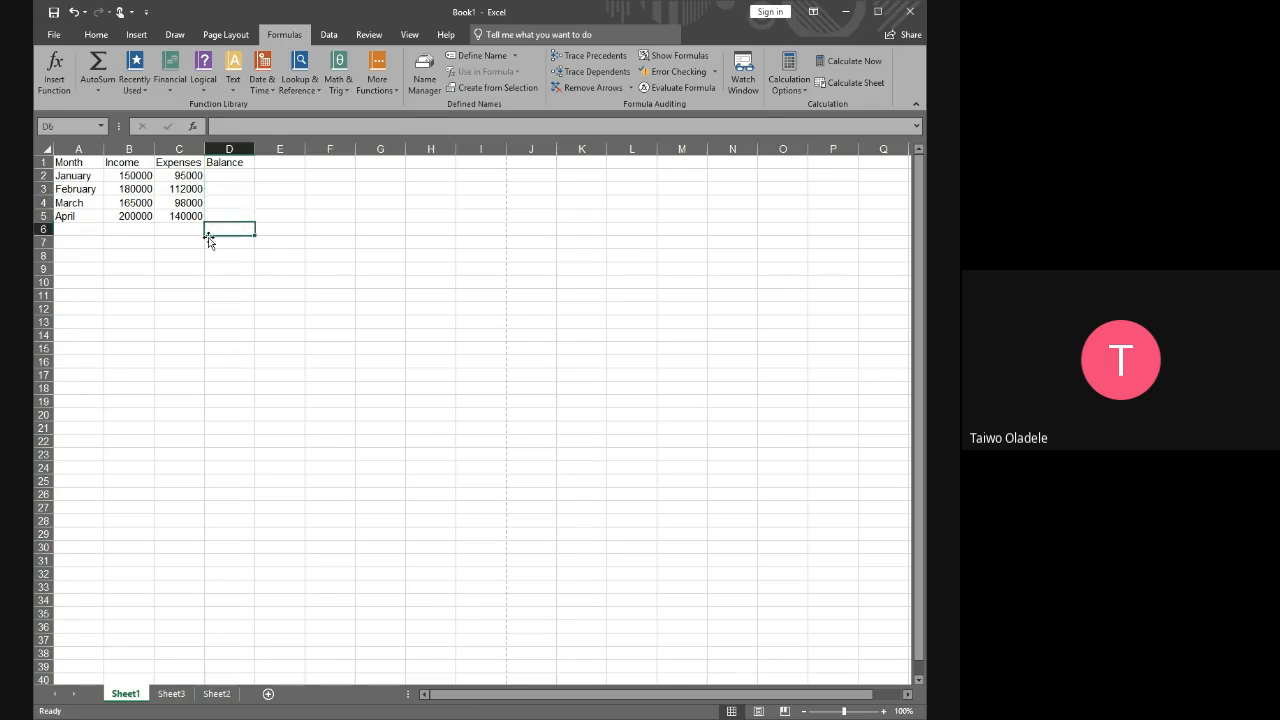
{"action": "left_click", "coordinate": [180, 228]}
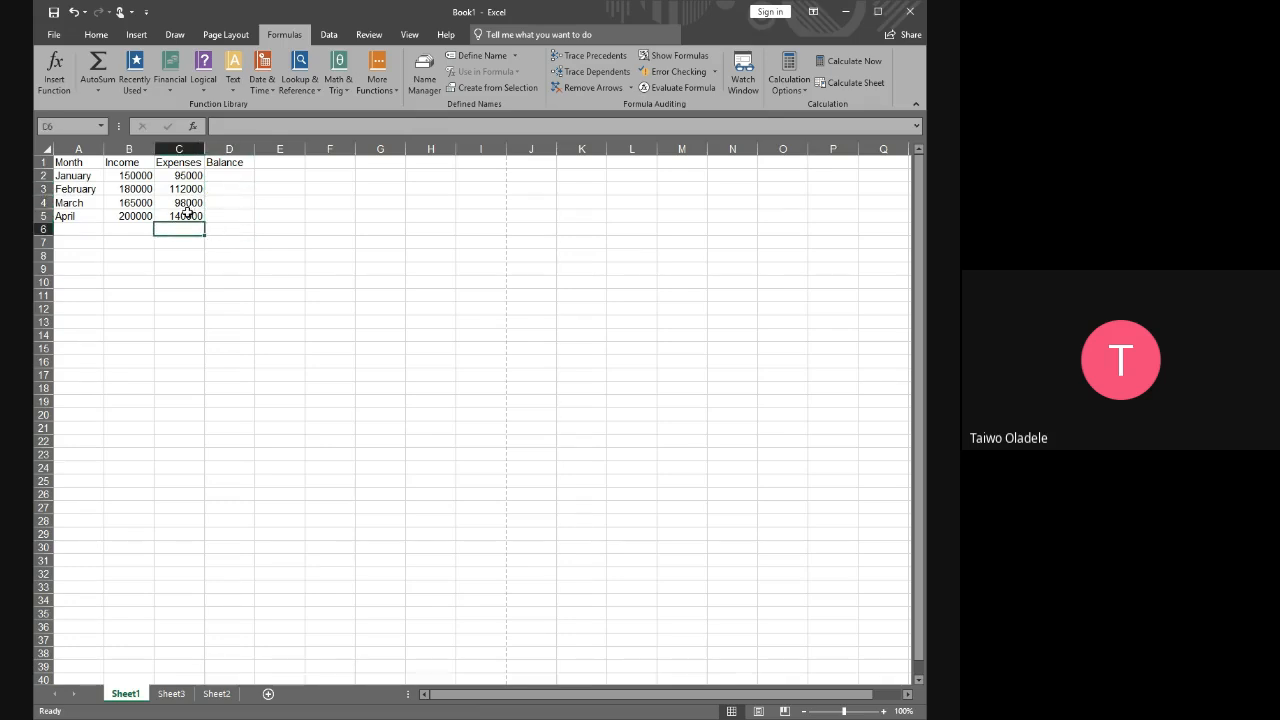
{"action": "left_click", "coordinate": [191, 216]}
{"action": "left_click", "coordinate": [209, 217]}
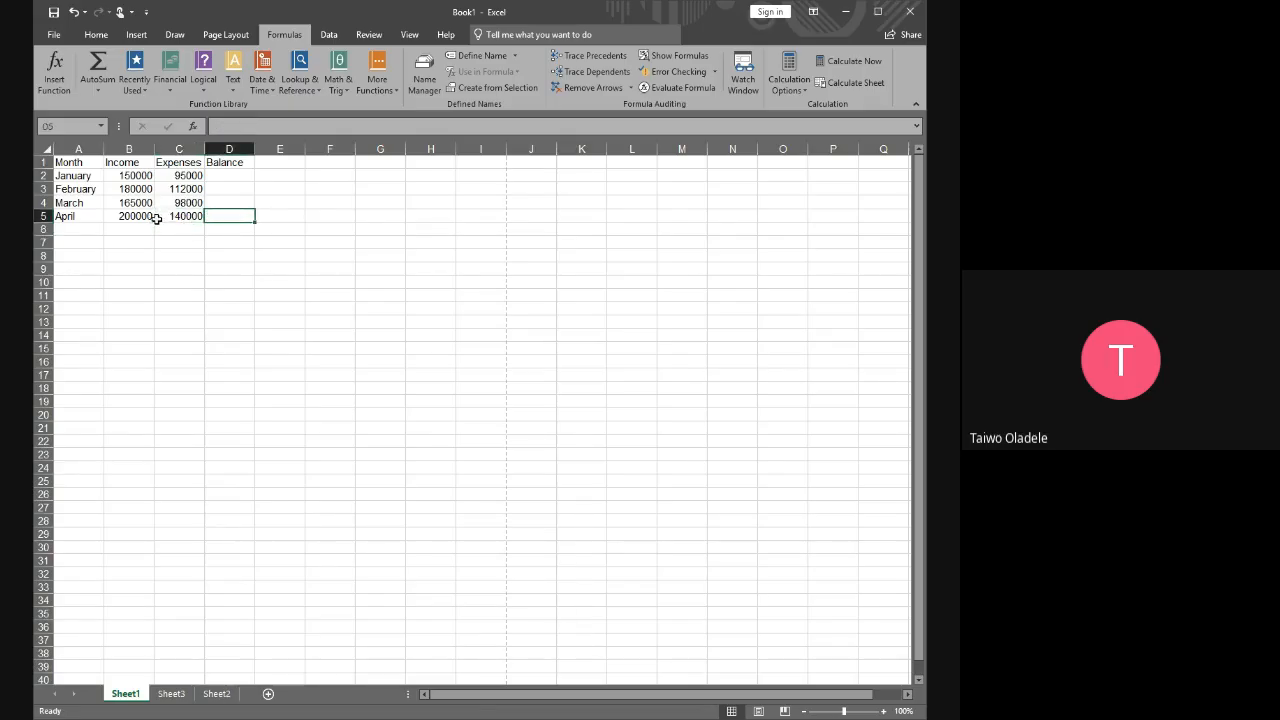
Move the active cell across row 5 from A5 to E5 and back to A5
{"action": "left_click", "coordinate": [72, 216]}
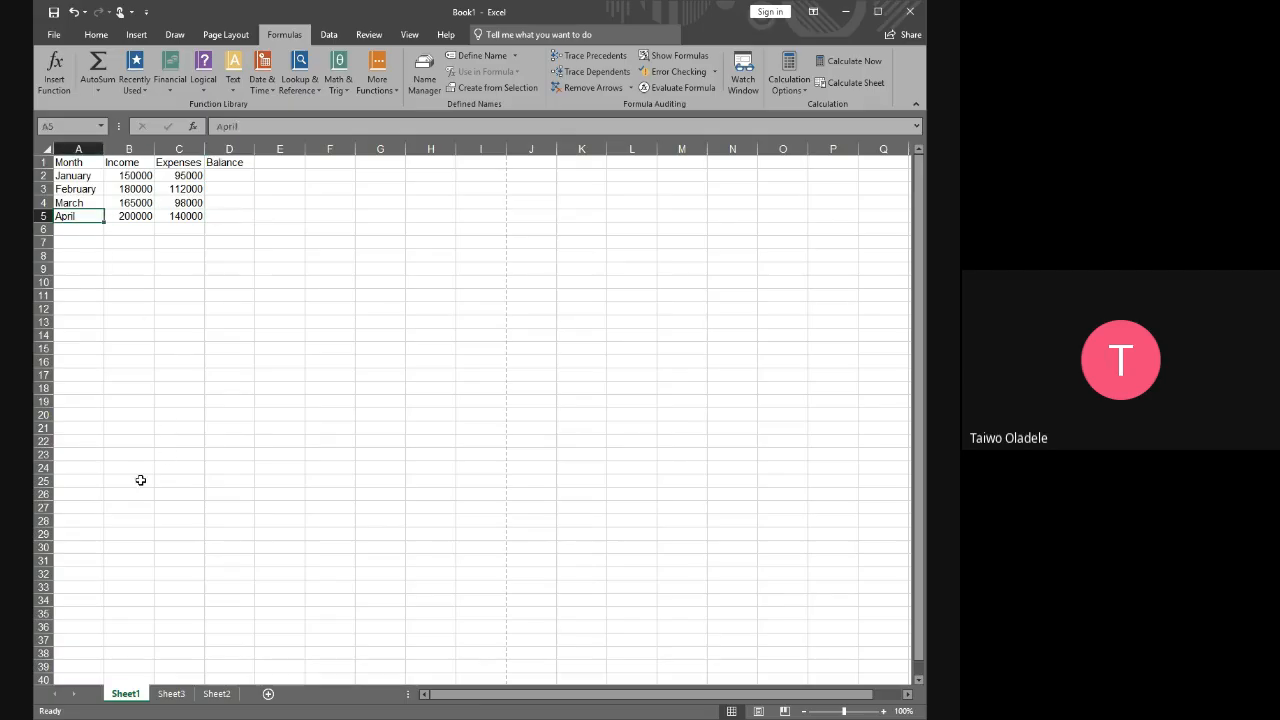
{"action": "key", "text": "Right"}
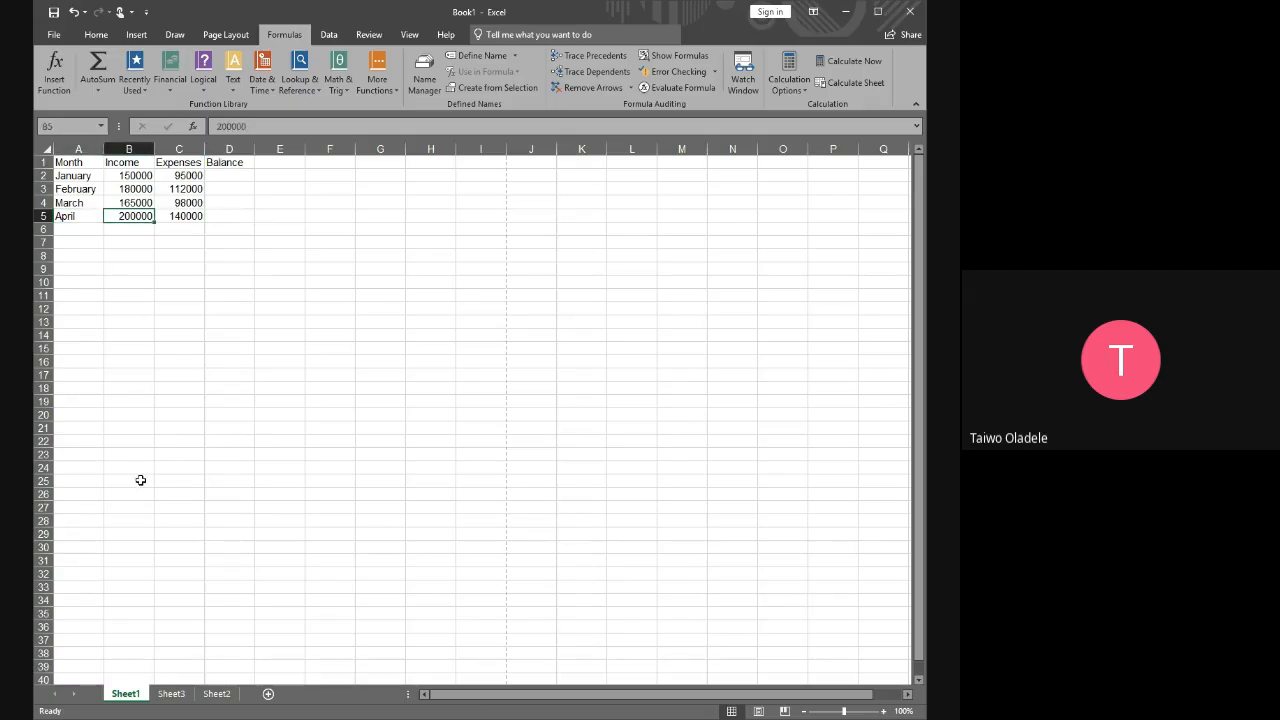
{"action": "key", "text": "Right"}
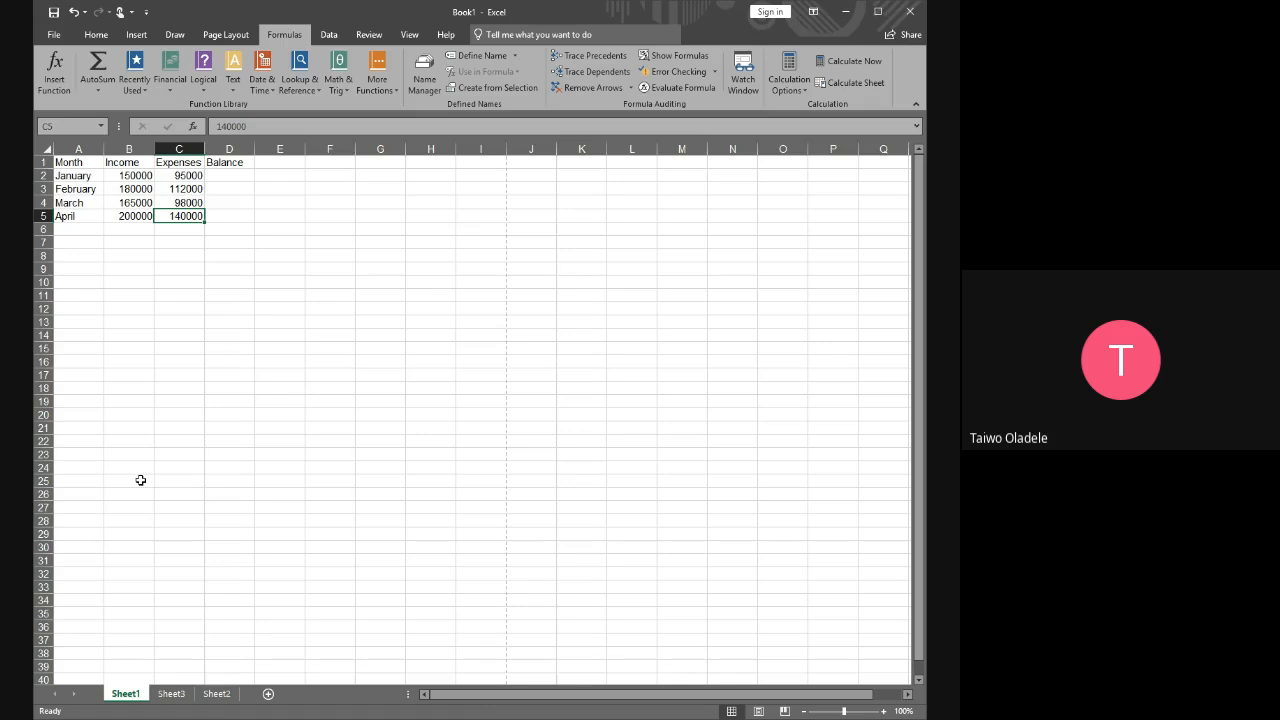
{"action": "key", "text": "Right"}
{"action": "key", "text": "Right"}
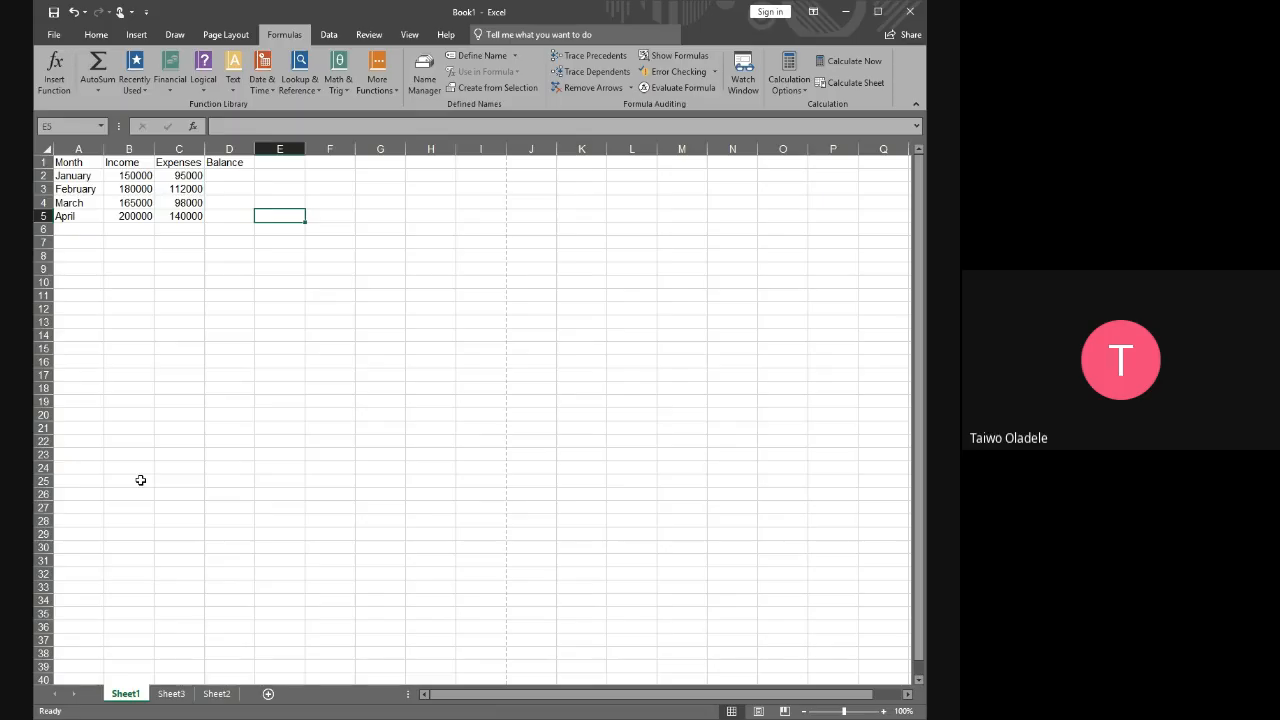
{"action": "key", "text": "Left"}
{"action": "key", "text": "Left"}
{"action": "key", "text": "Left"}
{"action": "key", "text": "Left"}
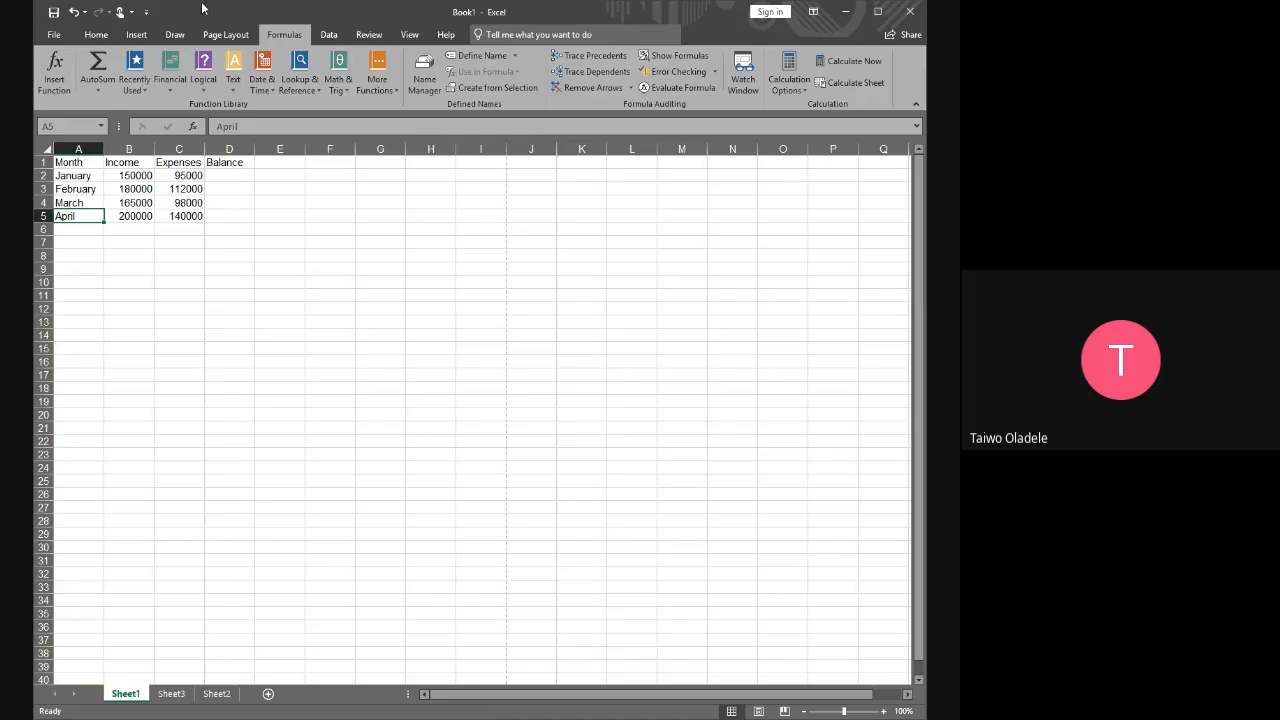
{"action": "left_click", "coordinate": [124, 230]}
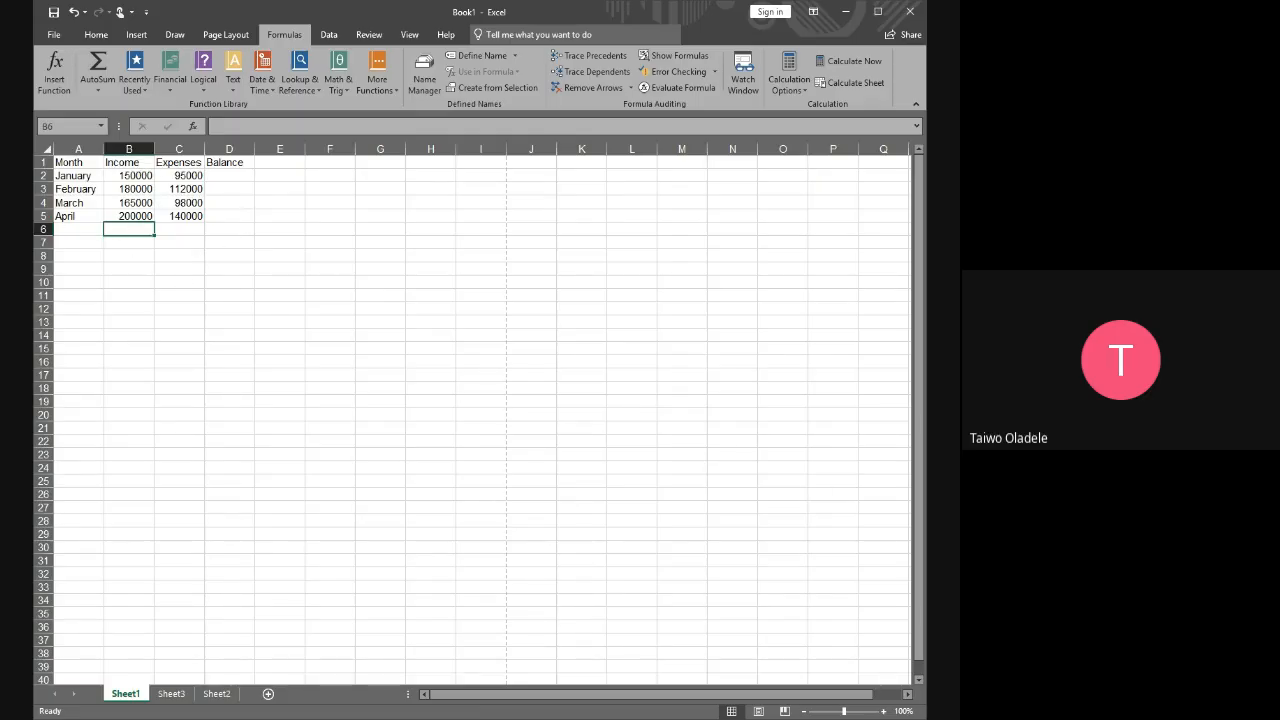
{"action": "key", "text": "alt+Tab"}
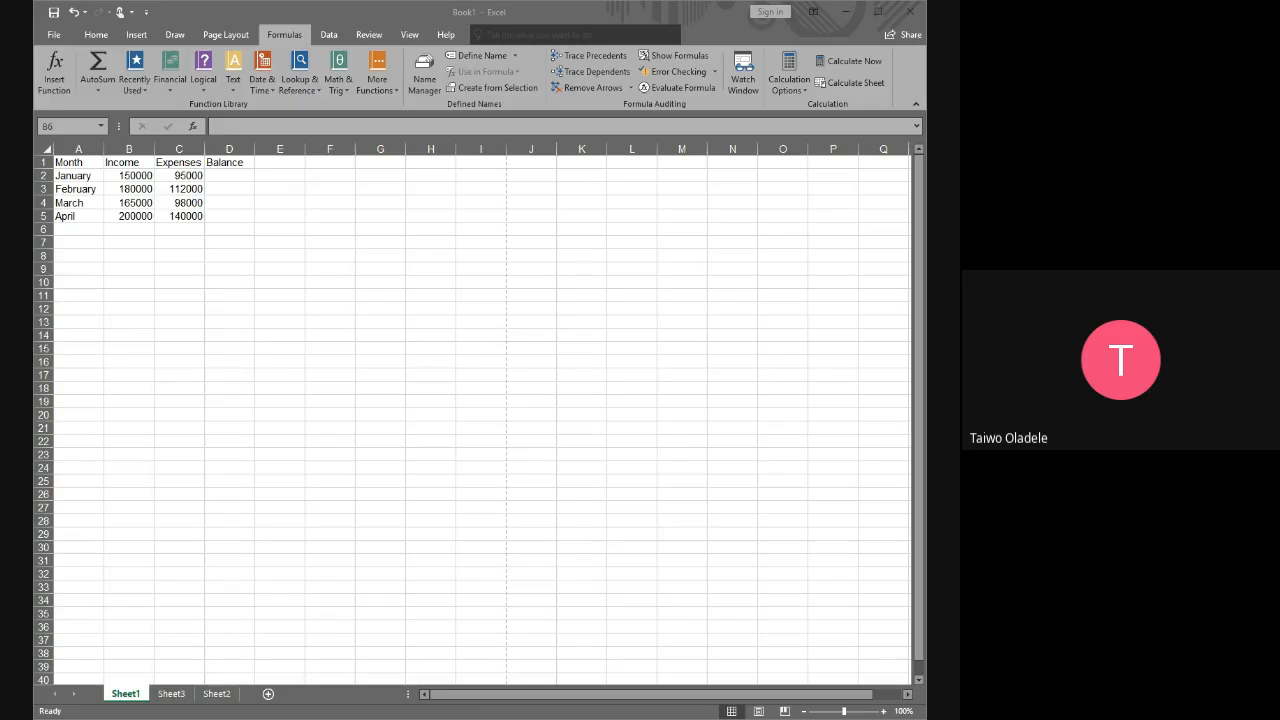
{"action": "key", "text": "alt+Tab"}
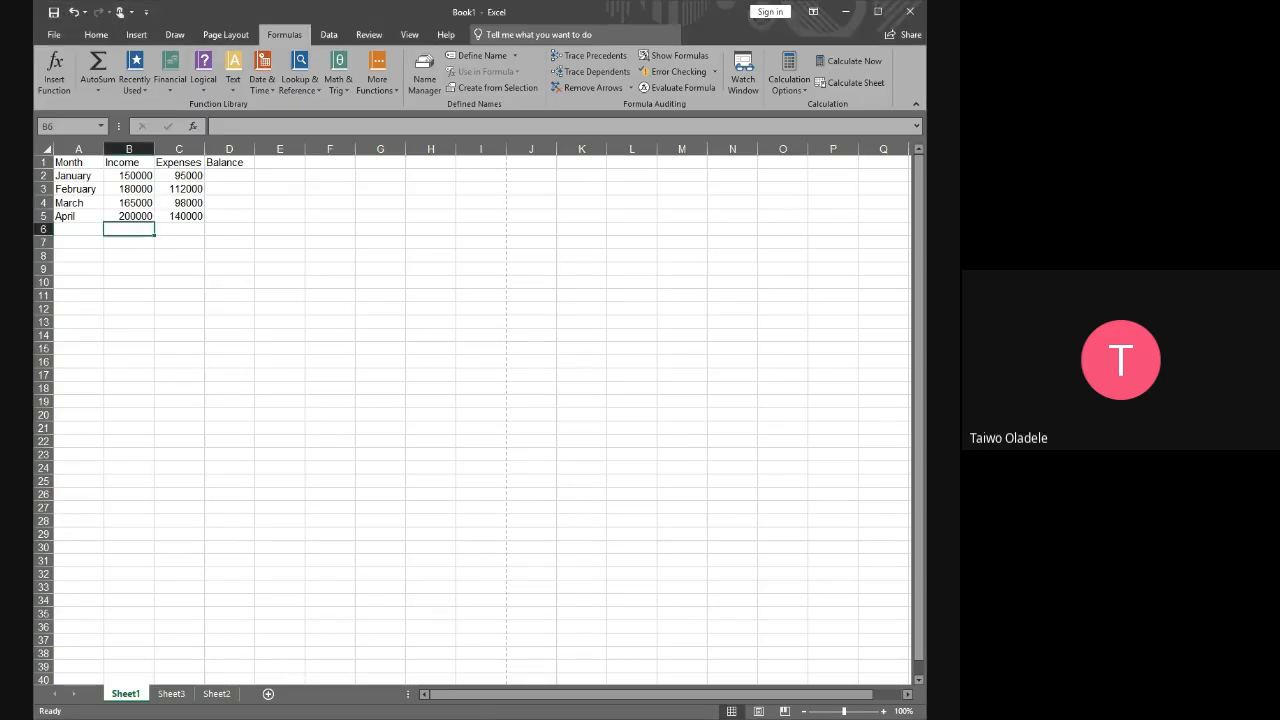
{"action": "key", "text": "alt+Tab"}
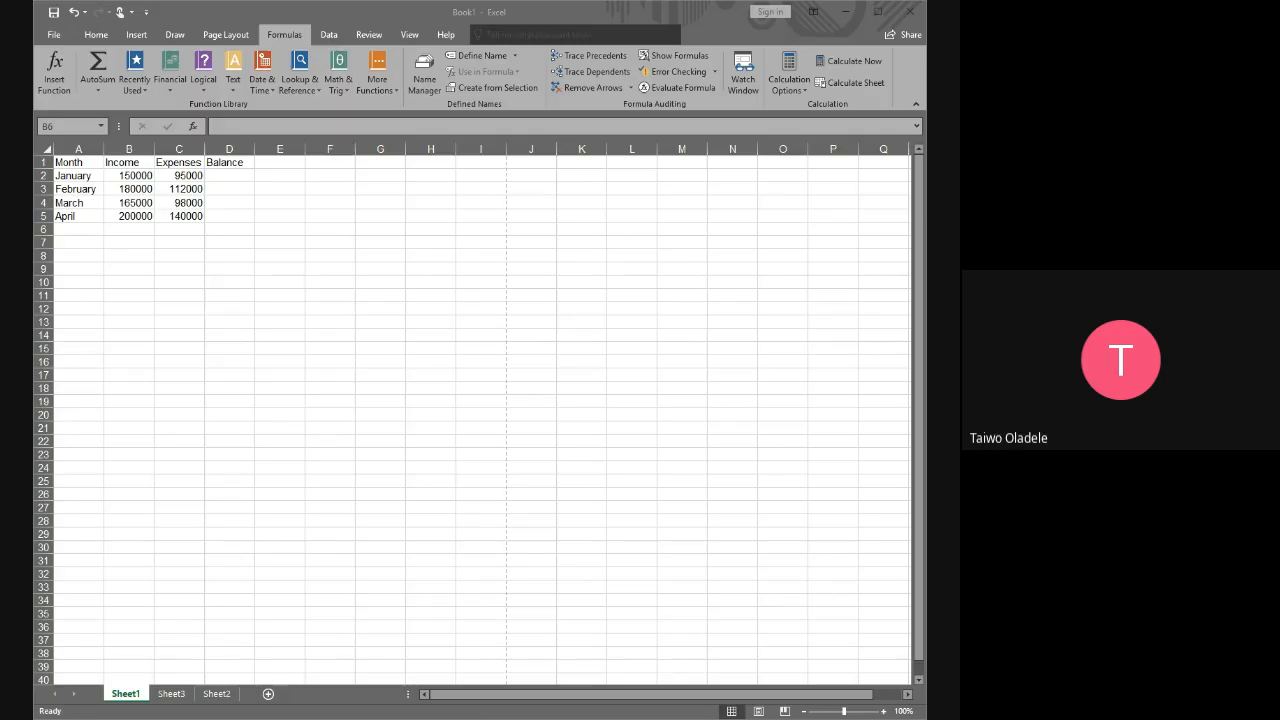
{"action": "key", "text": "alt+Tab"}
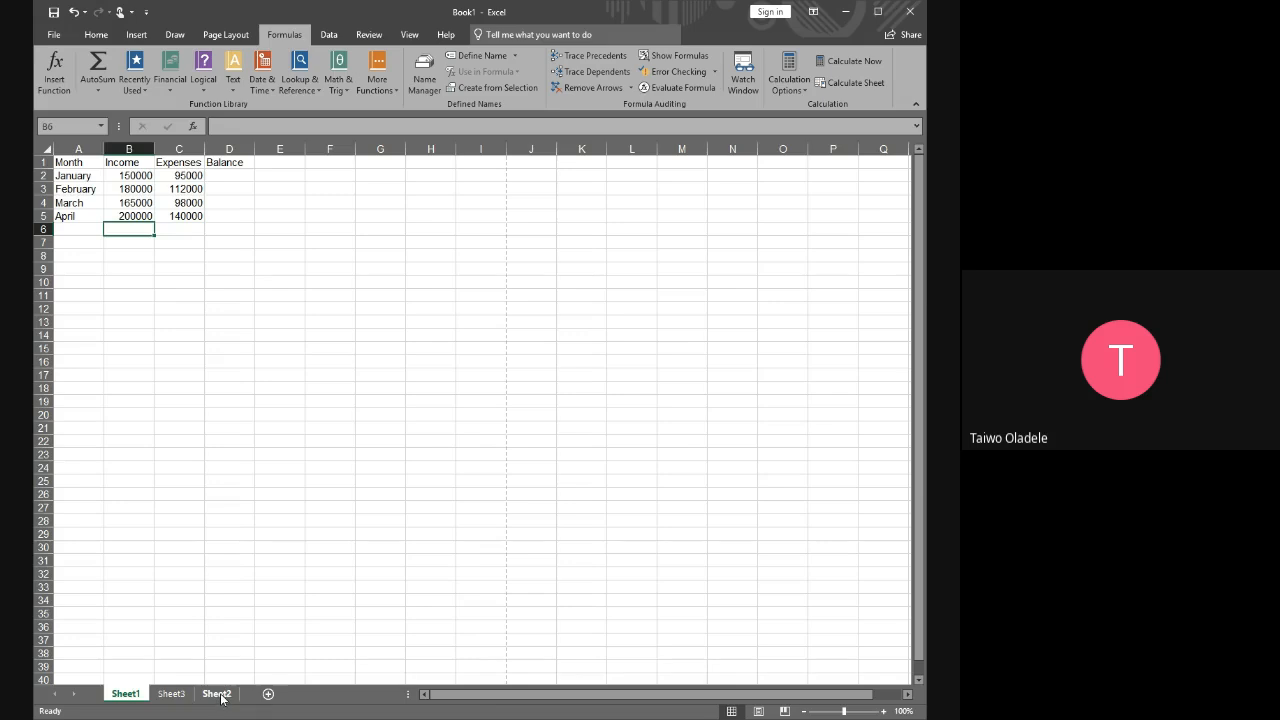
Open Sheet2 and review the lesson outline of segments
{"action": "left_click", "coordinate": [217, 693]}
{"action": "scroll", "coordinate": [709, 489], "scroll_direction": "down", "scroll_amount": 2}
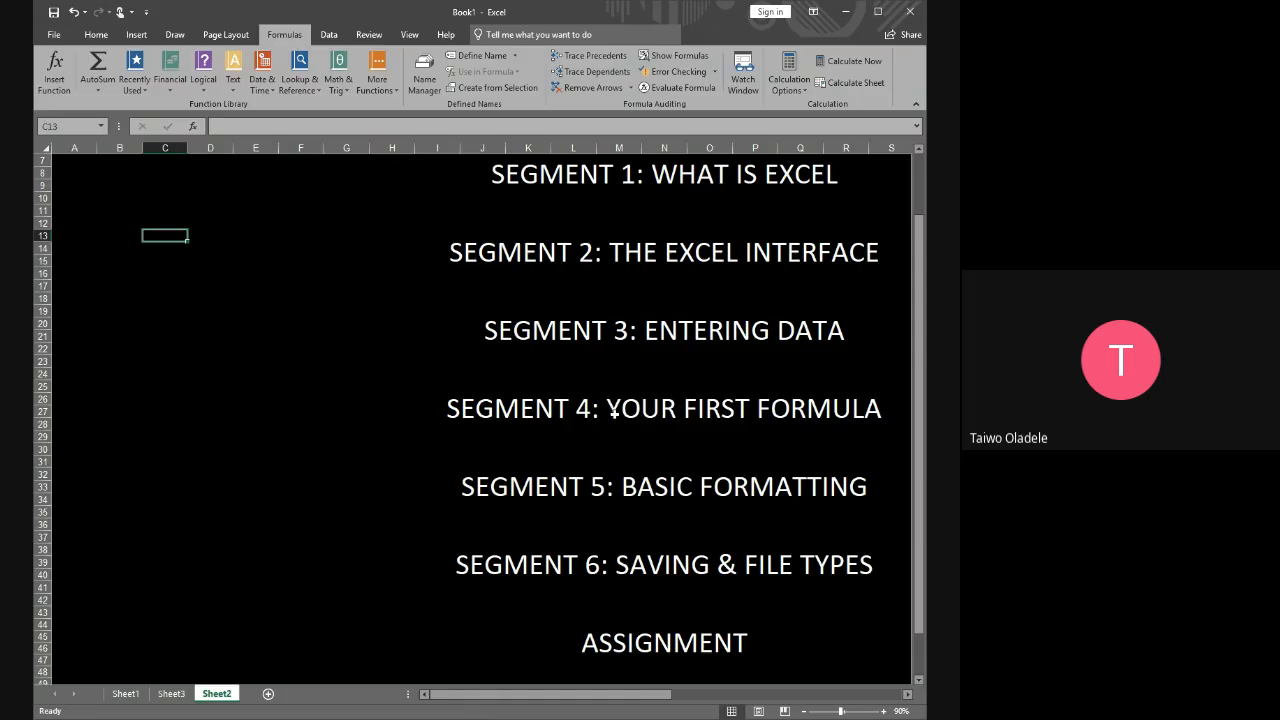
Return to Sheet1 and examine the Balance column, the January income and expenses cells, and the empty balance cell D2
{"action": "left_click", "coordinate": [139, 698]}
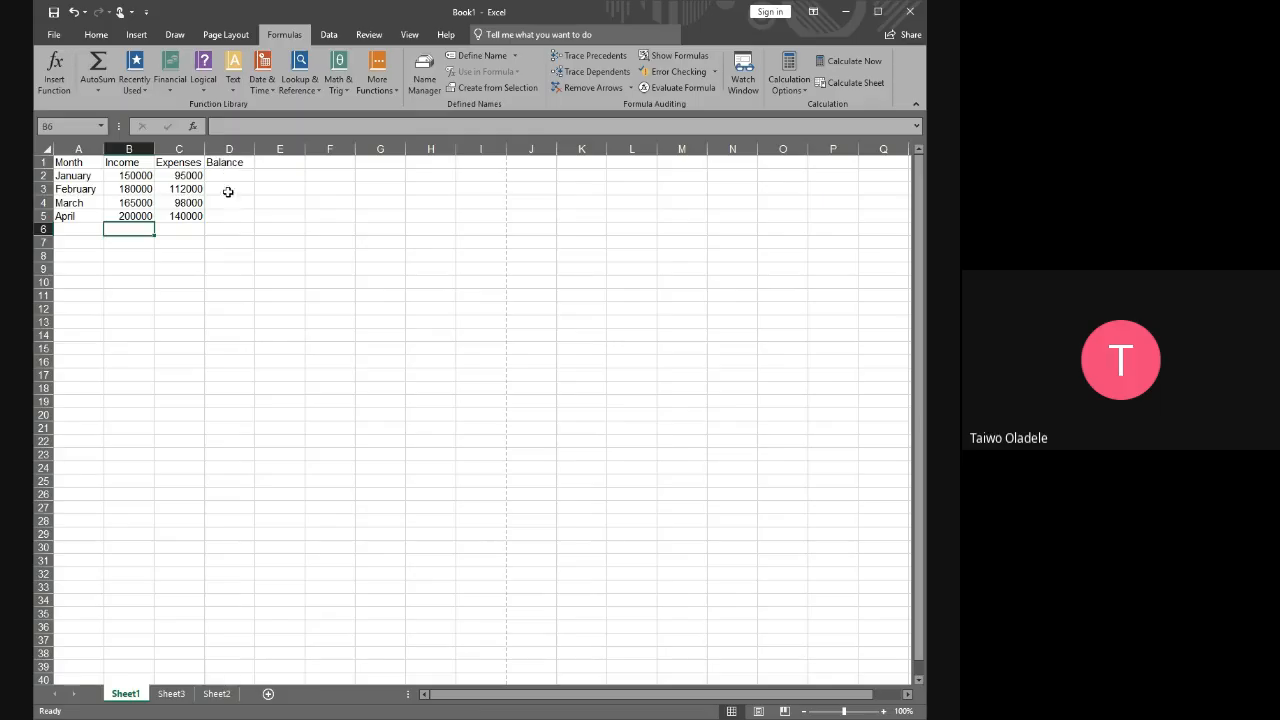
{"action": "left_click", "coordinate": [229, 149]}
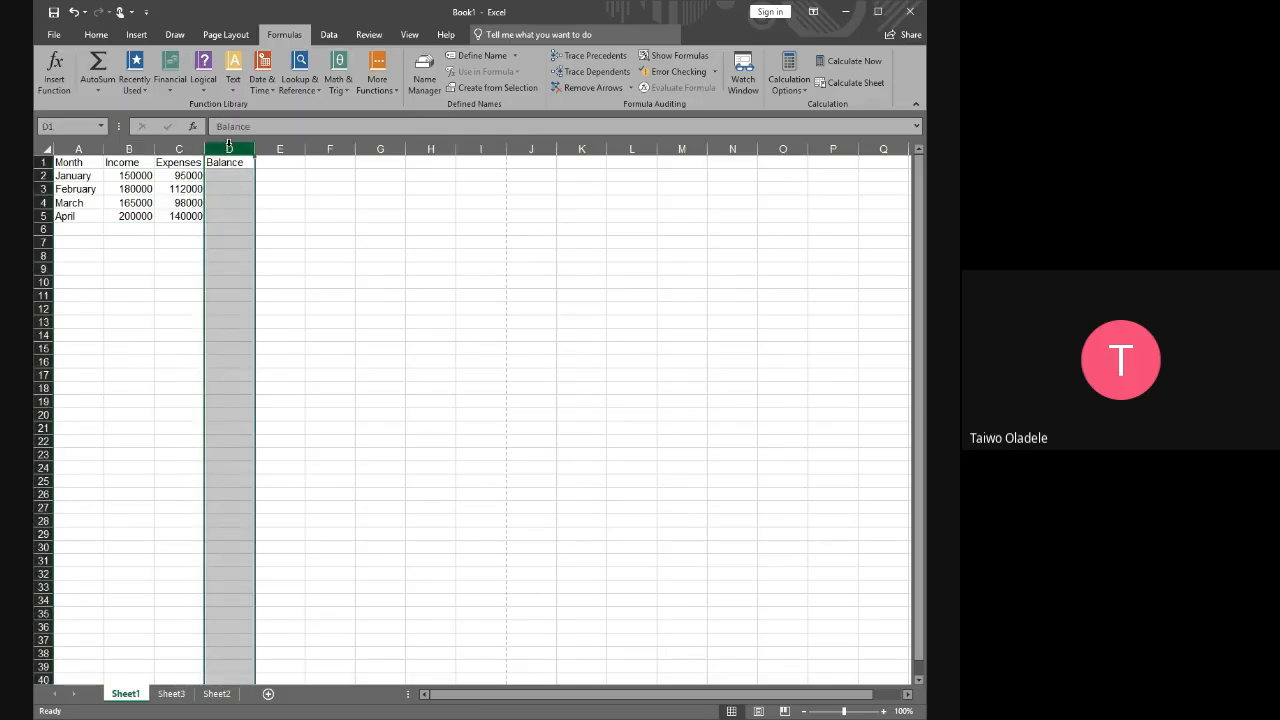
{"action": "left_click", "coordinate": [279, 188]}
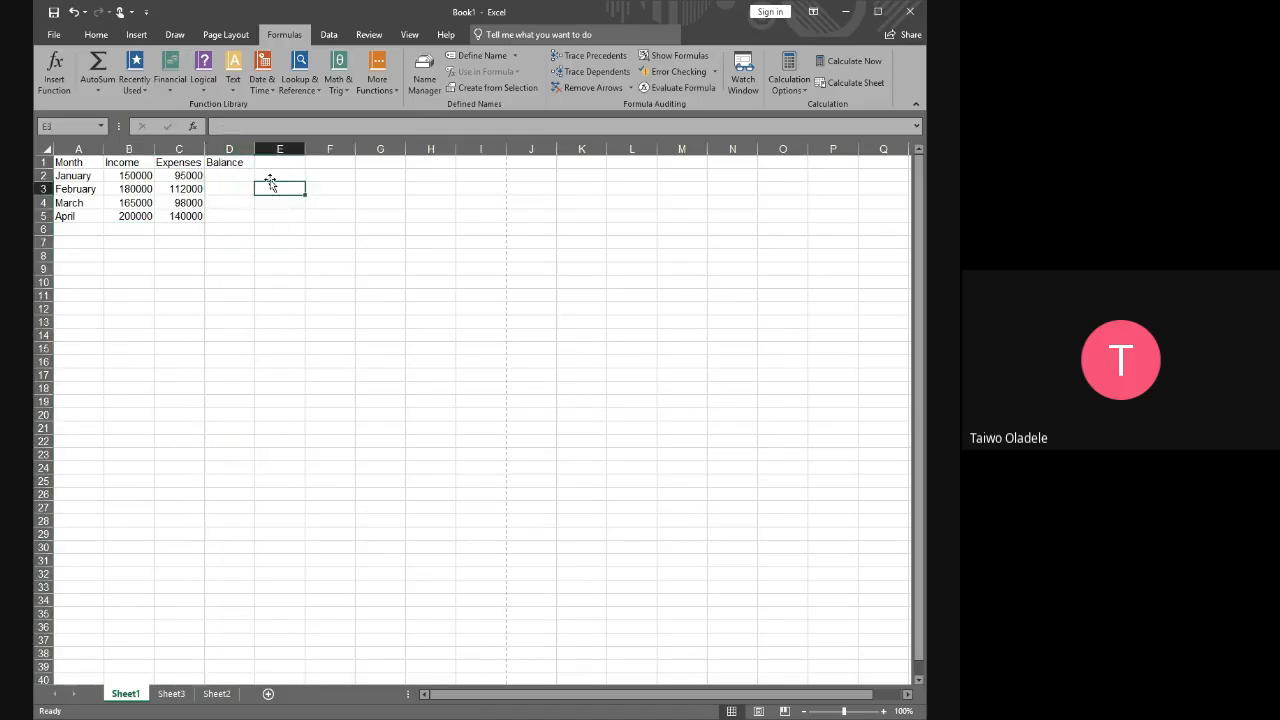
{"action": "left_click", "coordinate": [221, 145]}
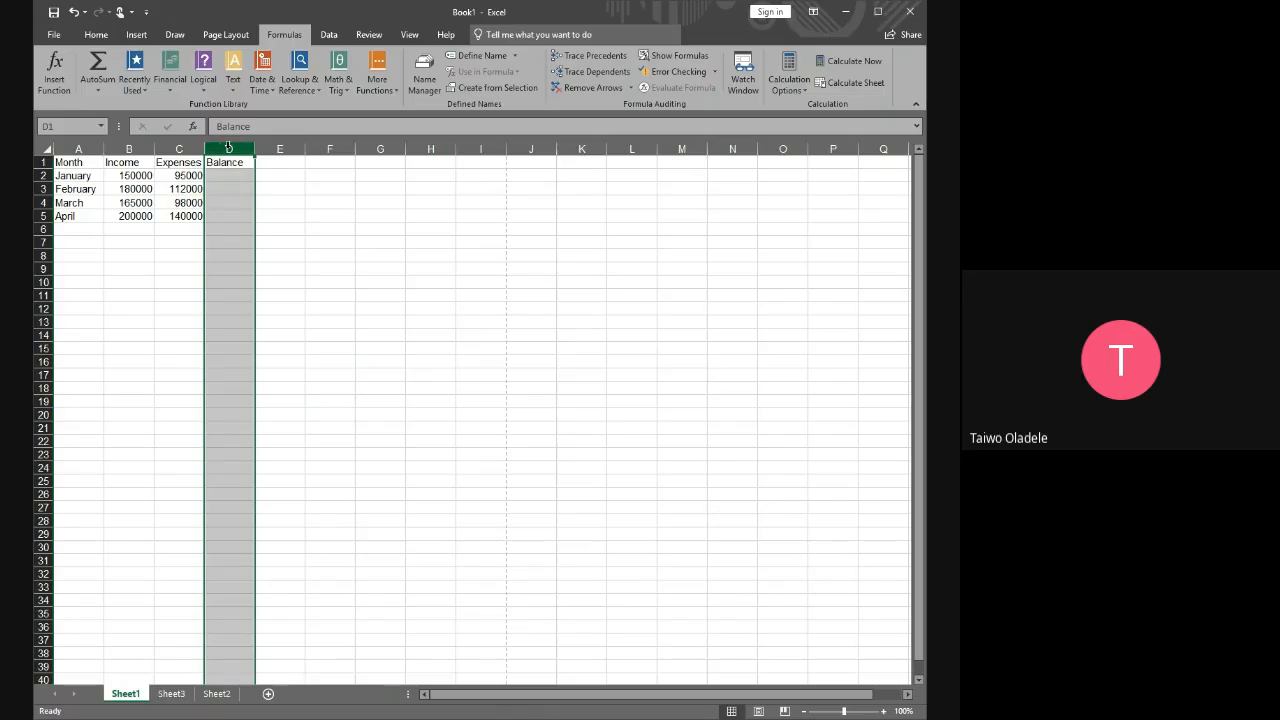
{"action": "left_click", "coordinate": [235, 176]}
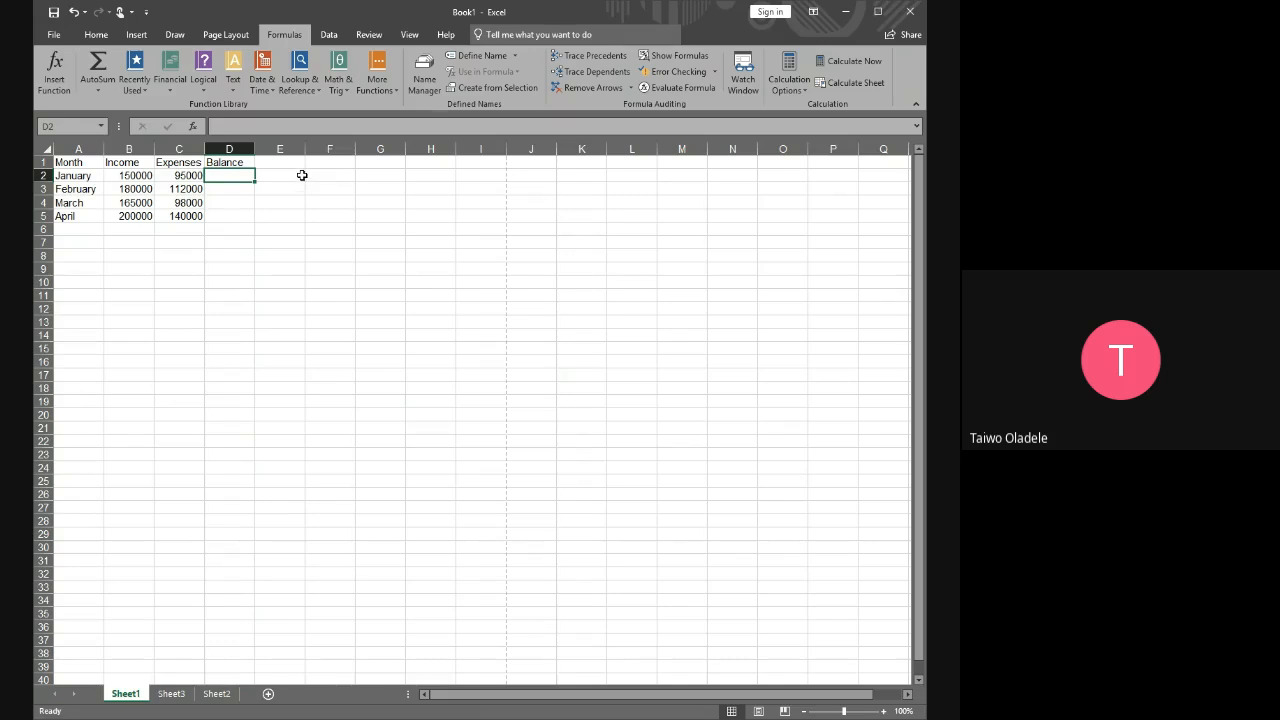
{"action": "left_click", "coordinate": [130, 175]}
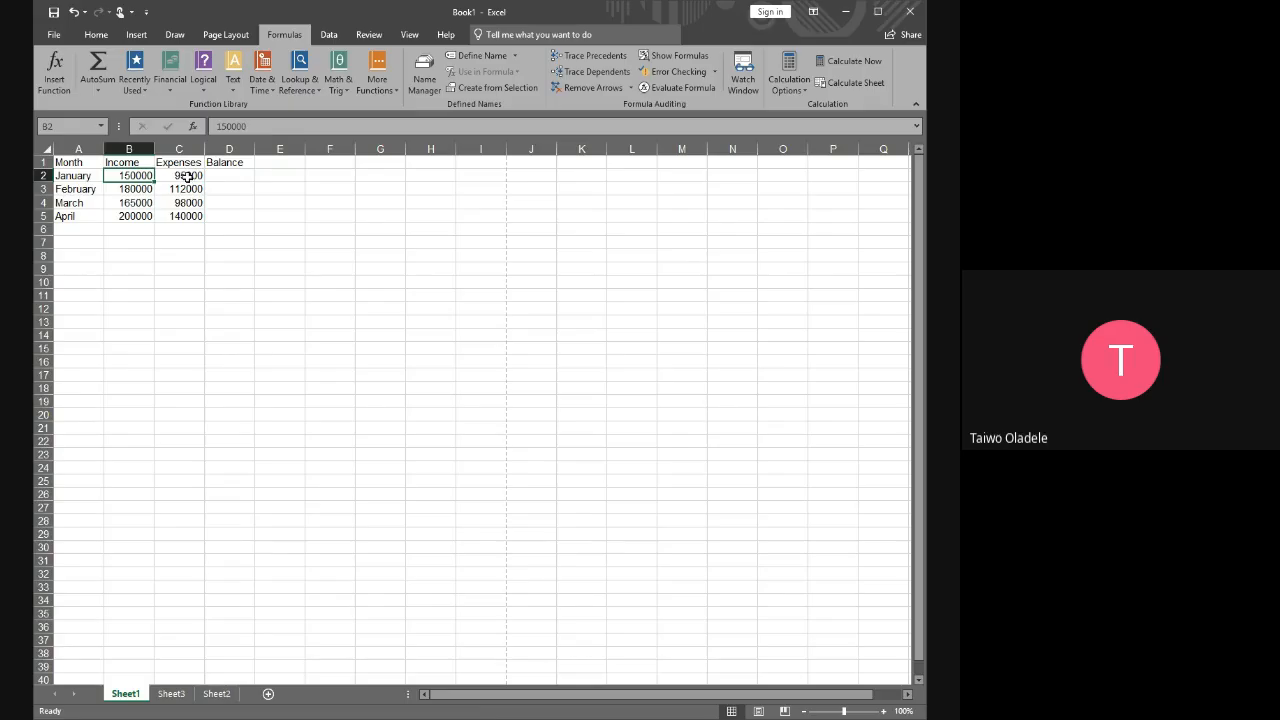
{"action": "left_click", "coordinate": [188, 176]}
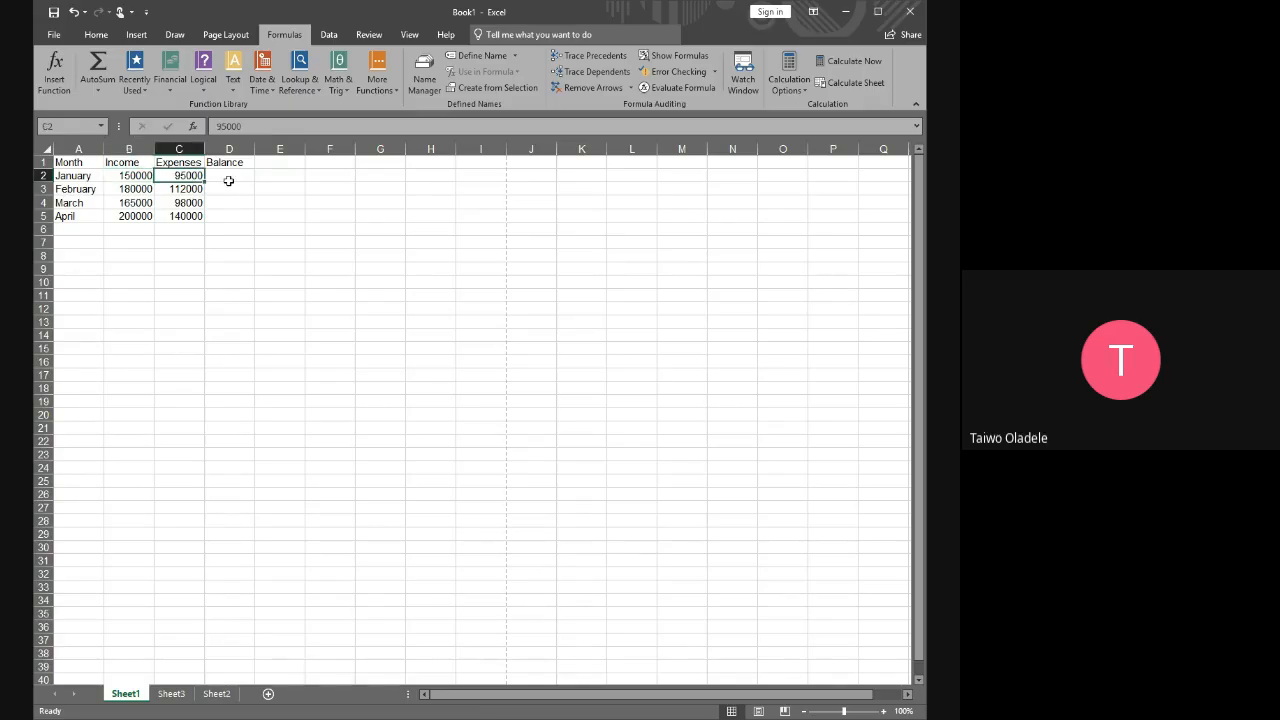
{"action": "left_click", "coordinate": [228, 180]}
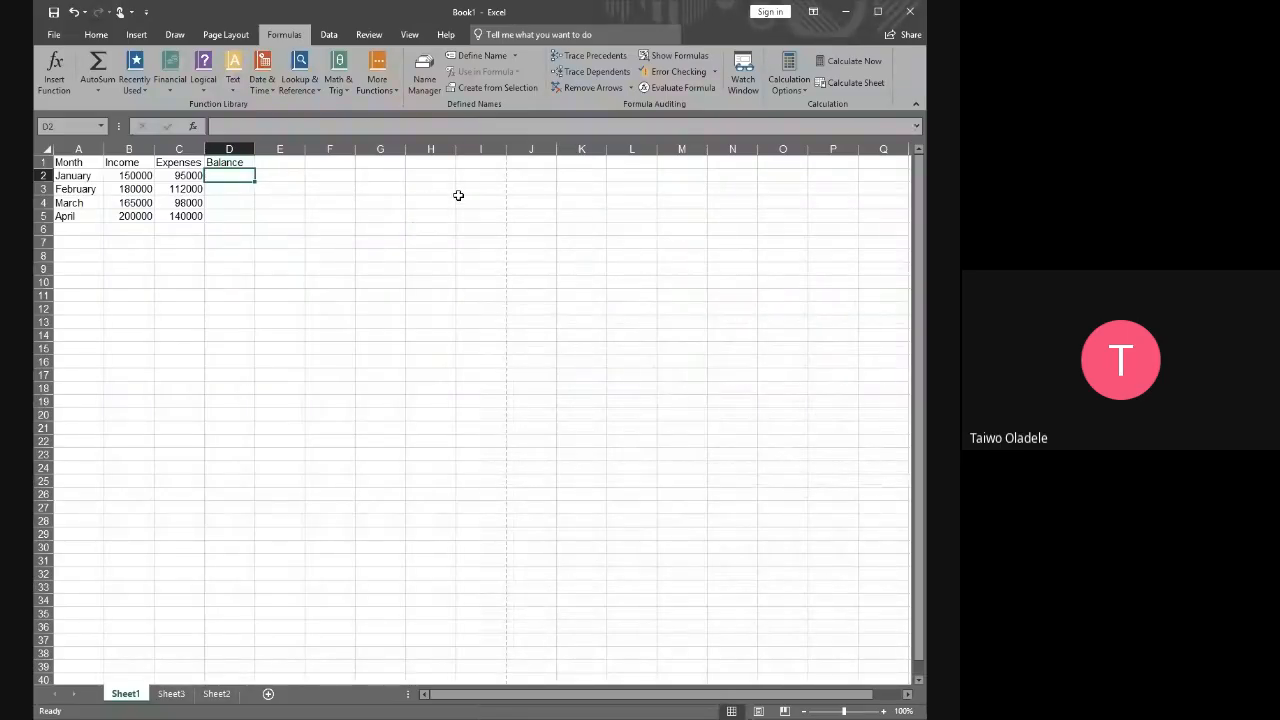
{"action": "left_click", "coordinate": [282, 190]}
{"action": "left_click", "coordinate": [230, 177]}
{"action": "left_click", "coordinate": [286, 191]}
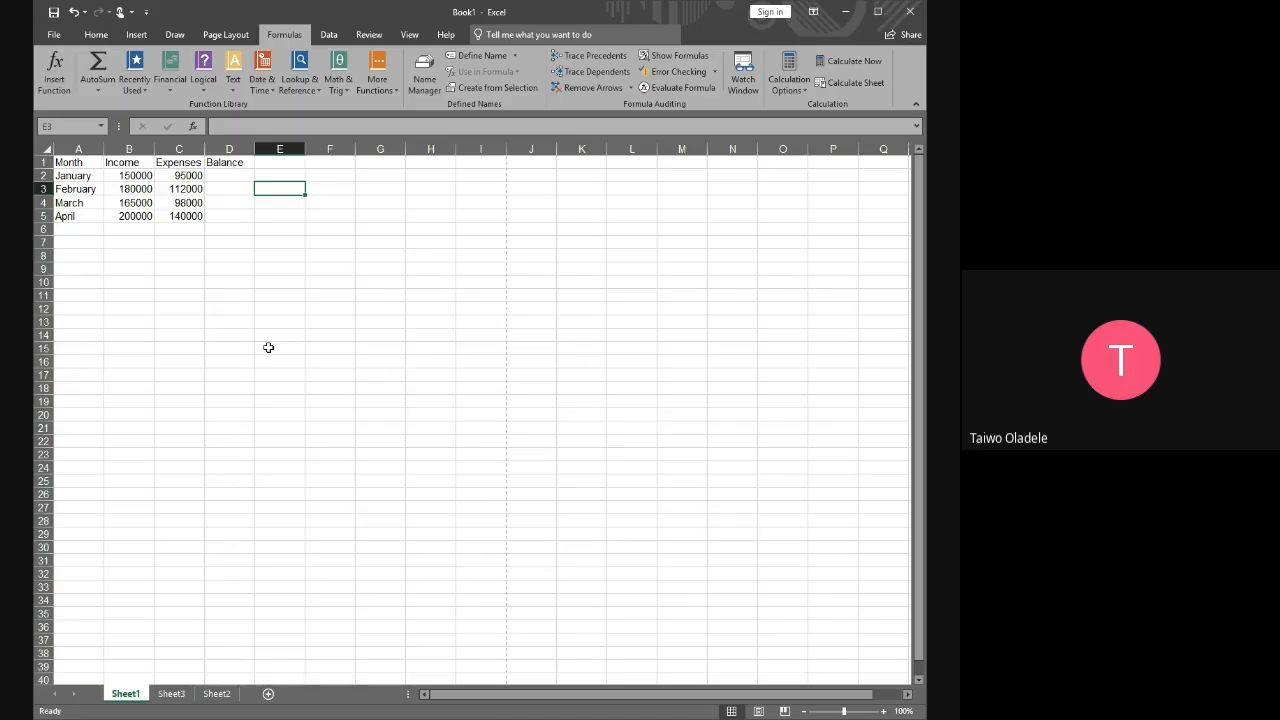
{"action": "type", "text": "="}
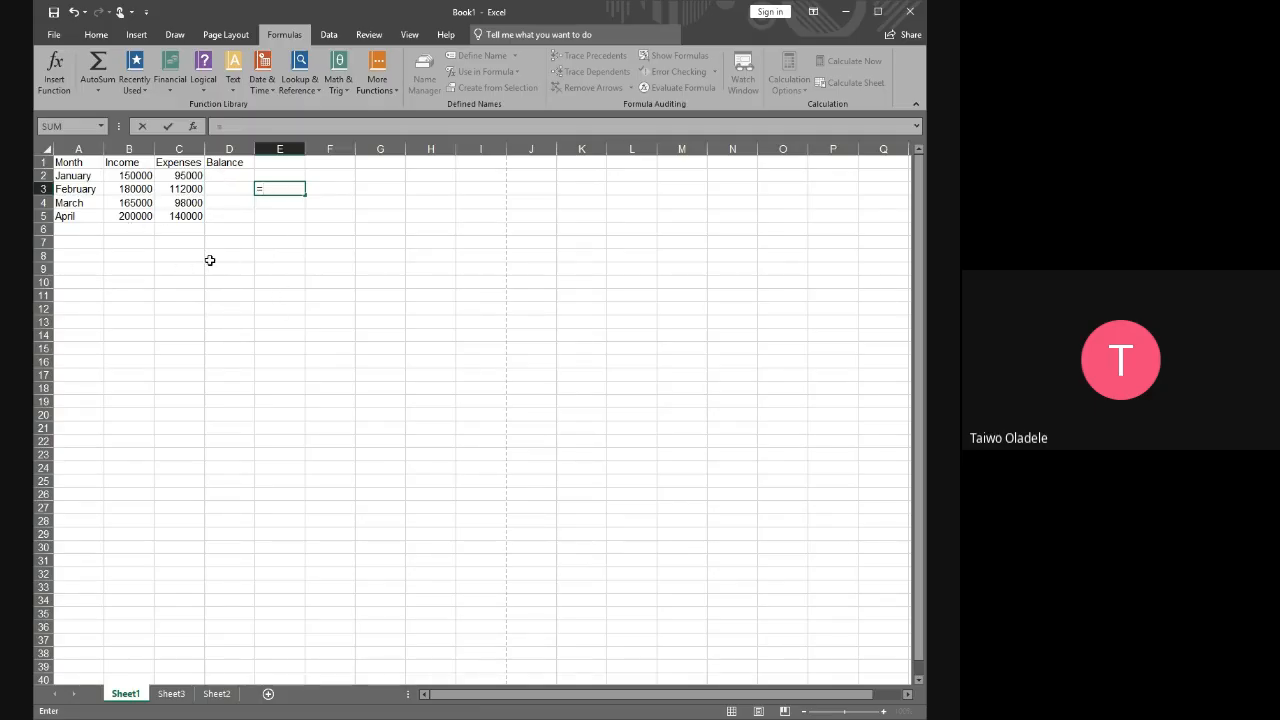
{"action": "key", "text": "BackSpace"}
{"action": "left_click", "coordinate": [278, 175]}
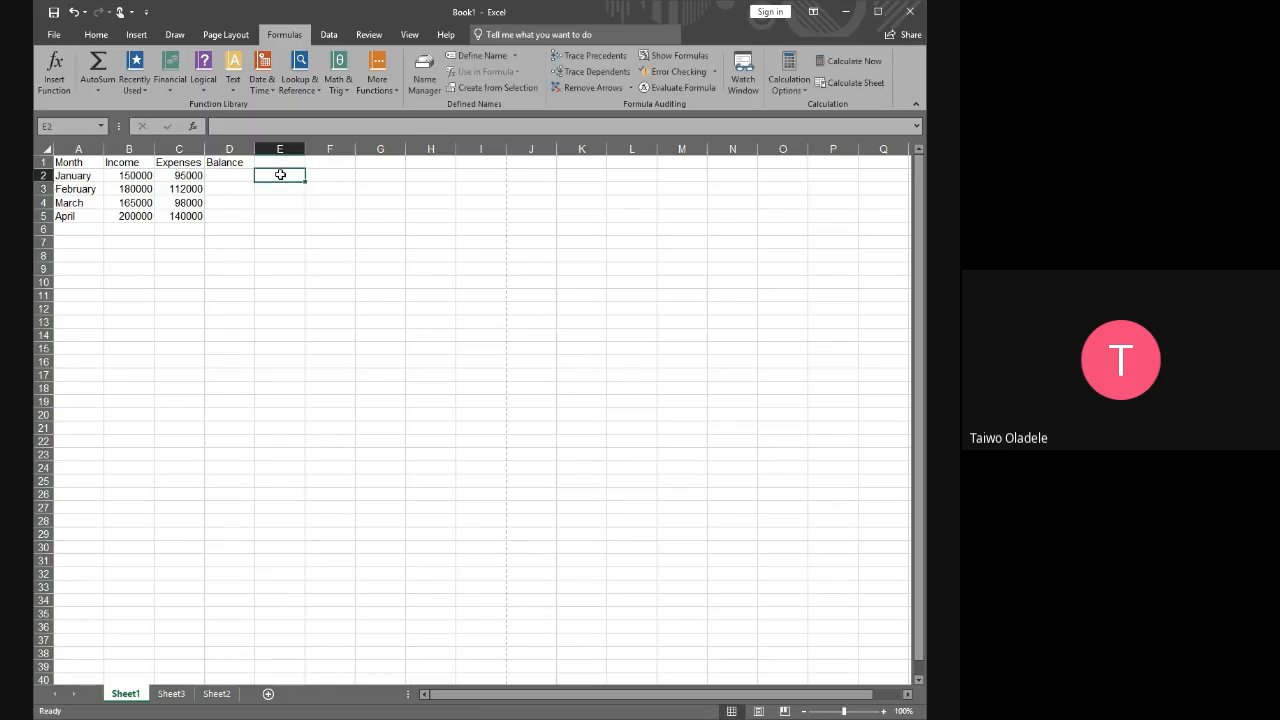
Calculate the January balance in D2 with the formula =B2-C2
{"action": "left_click", "coordinate": [231, 176]}
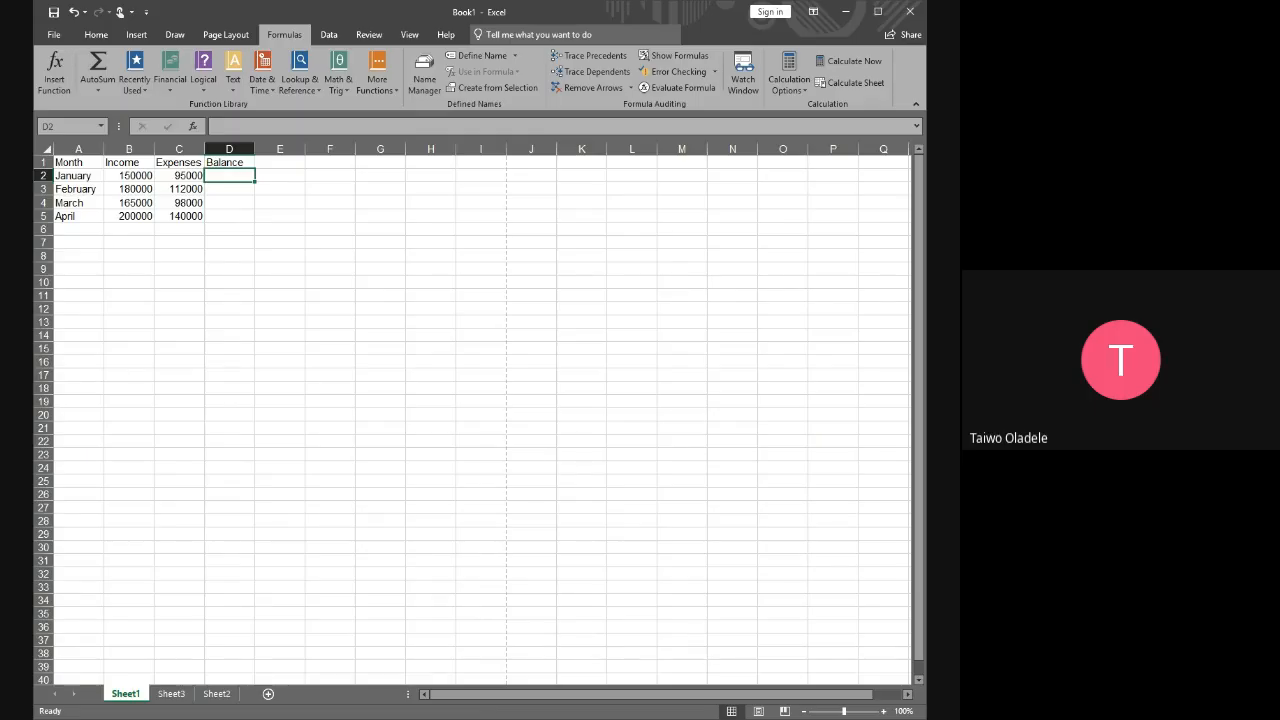
{"action": "type", "text": "="}
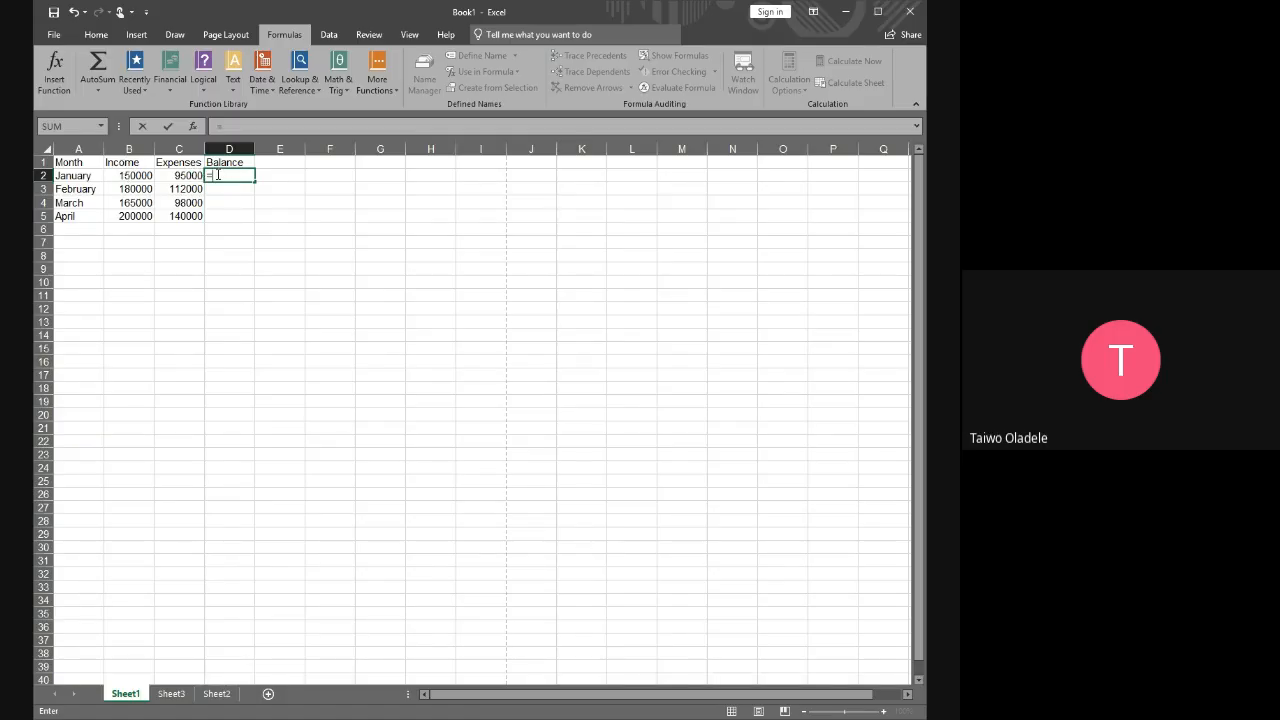
{"action": "left_click", "coordinate": [219, 175]}
{"action": "type", "text": "B@"}
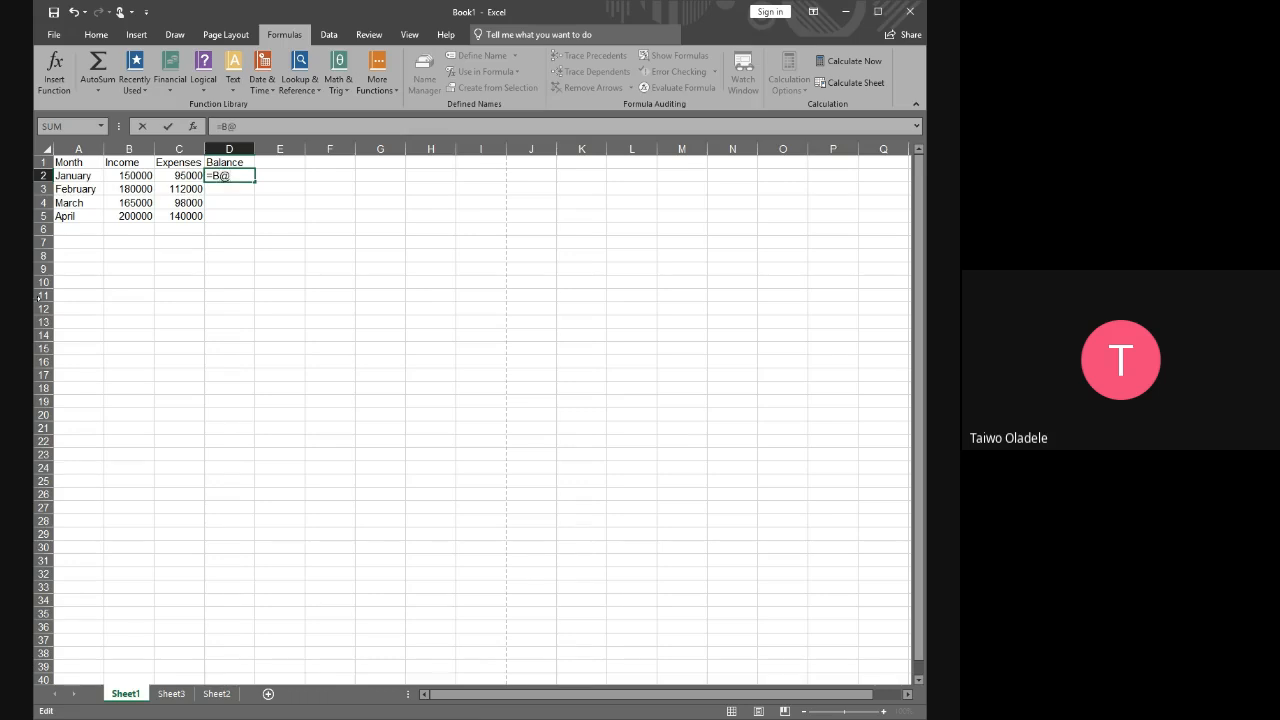
{"action": "key", "text": "BackSpace"}
{"action": "type", "text": "2-"}
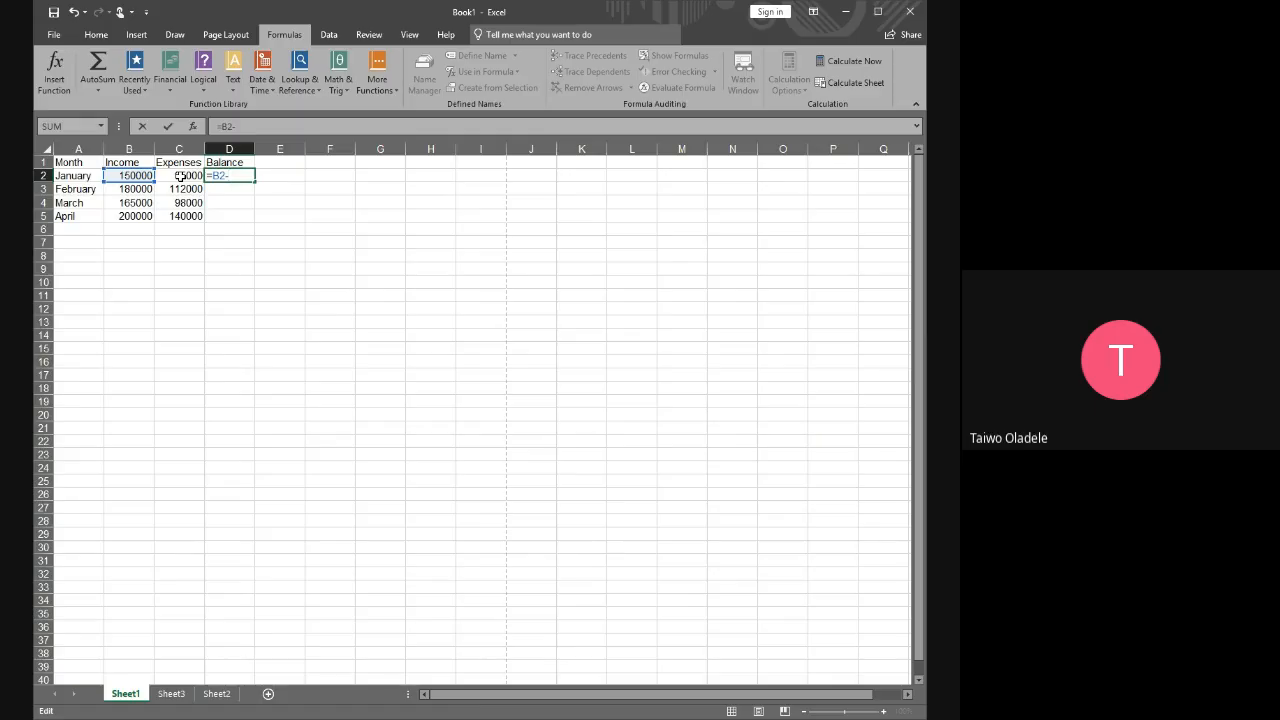
{"action": "left_click", "coordinate": [179, 176]}
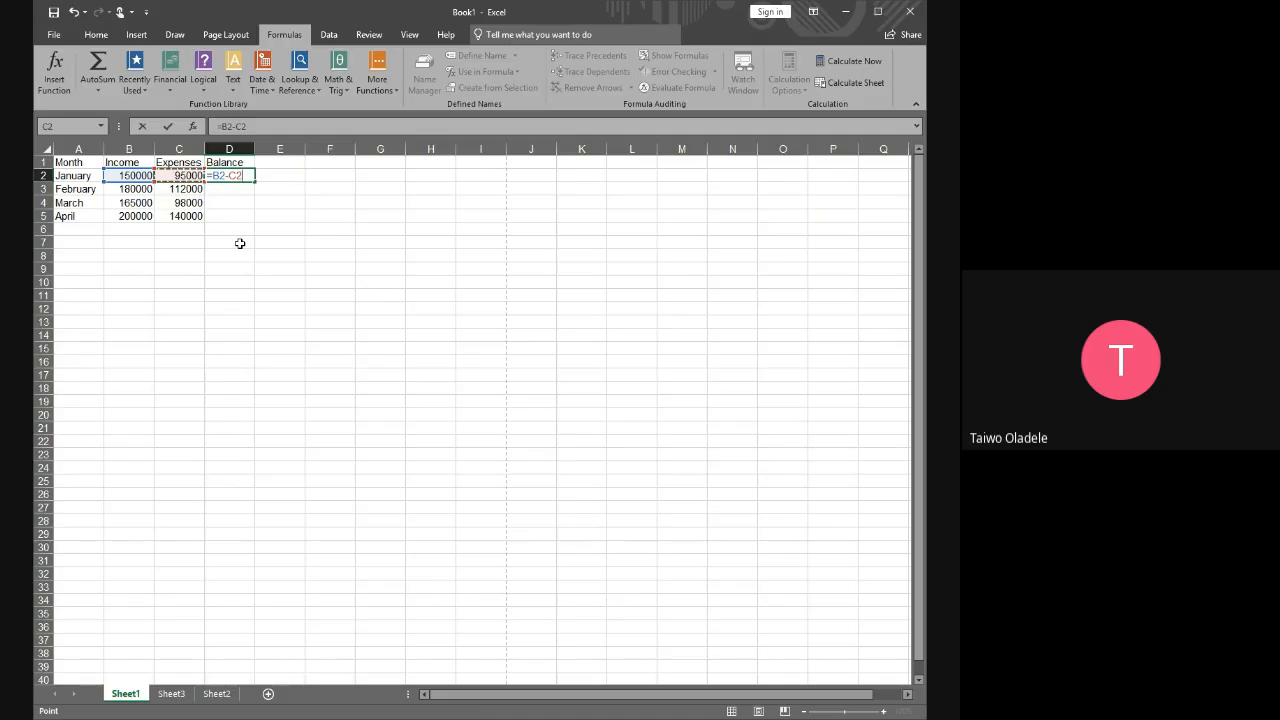
{"action": "key", "text": "Return"}
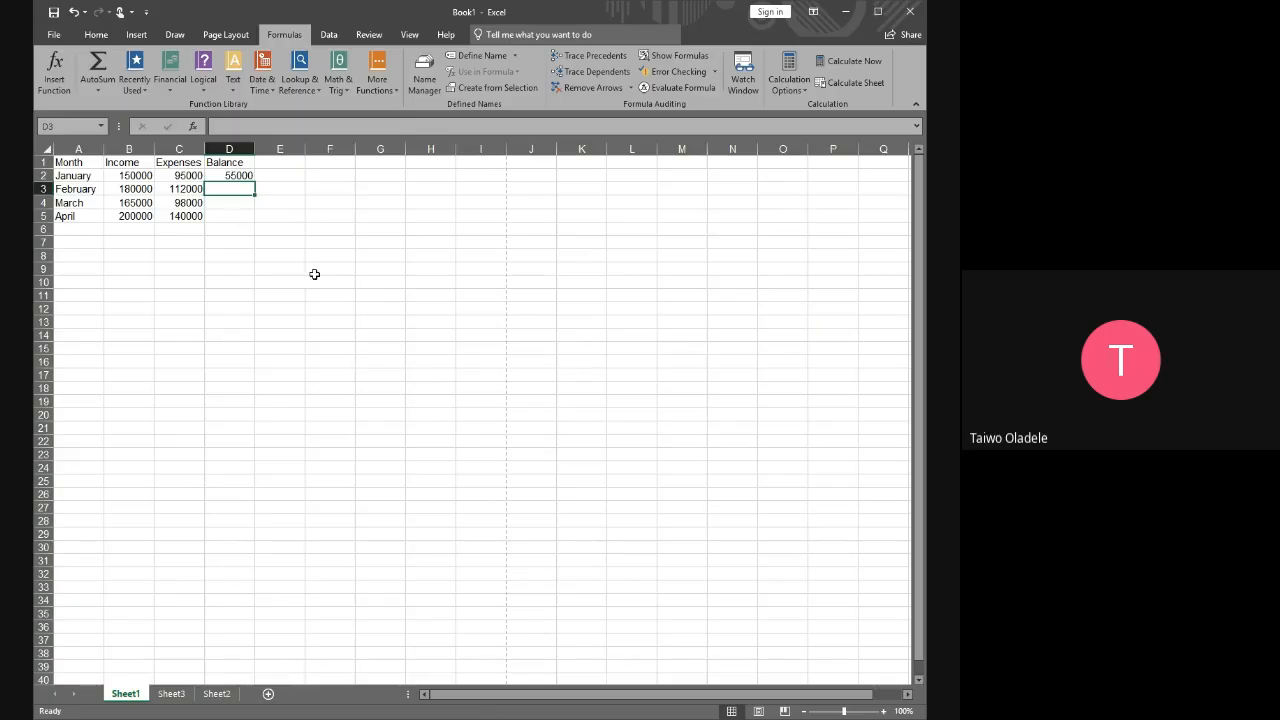
Examine the formula behind the January balance in D2 and compare it with the January expenses cell and the empty cells nearby
{"action": "left_click", "coordinate": [244, 177]}
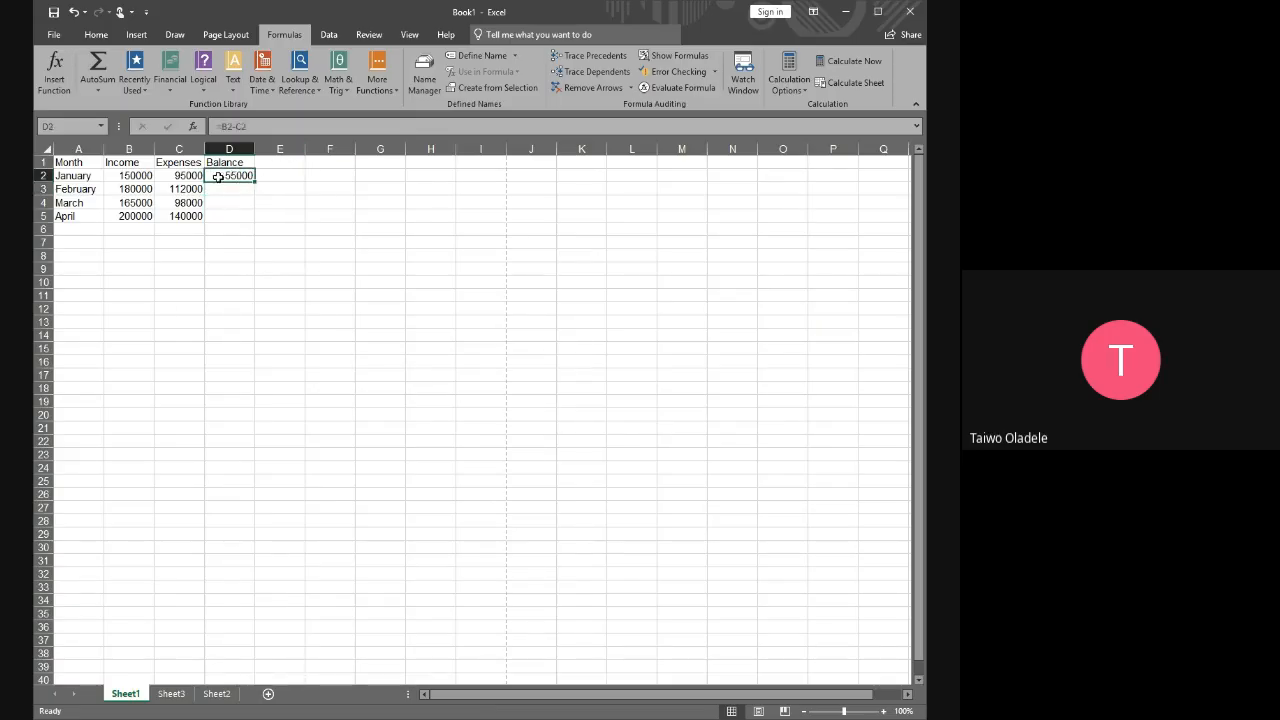
{"action": "left_click", "coordinate": [242, 216]}
{"action": "left_click", "coordinate": [230, 177]}
{"action": "left_click", "coordinate": [233, 198]}
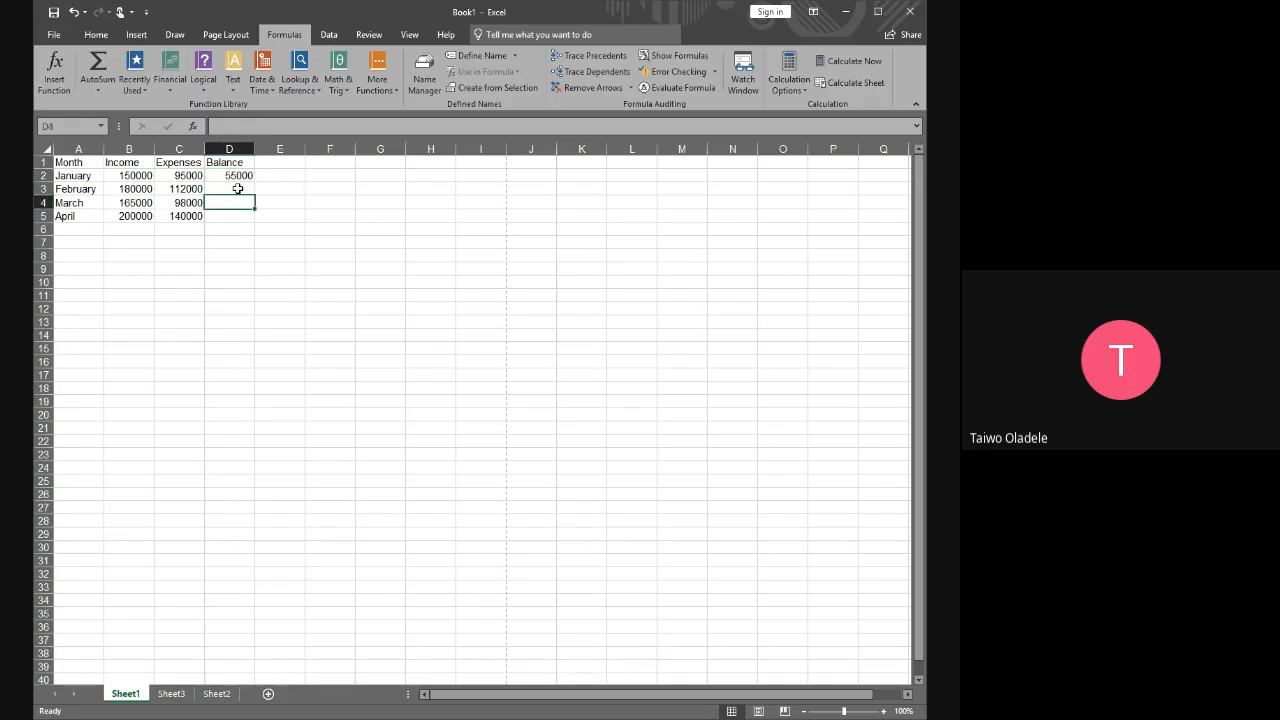
{"action": "left_click", "coordinate": [236, 176]}
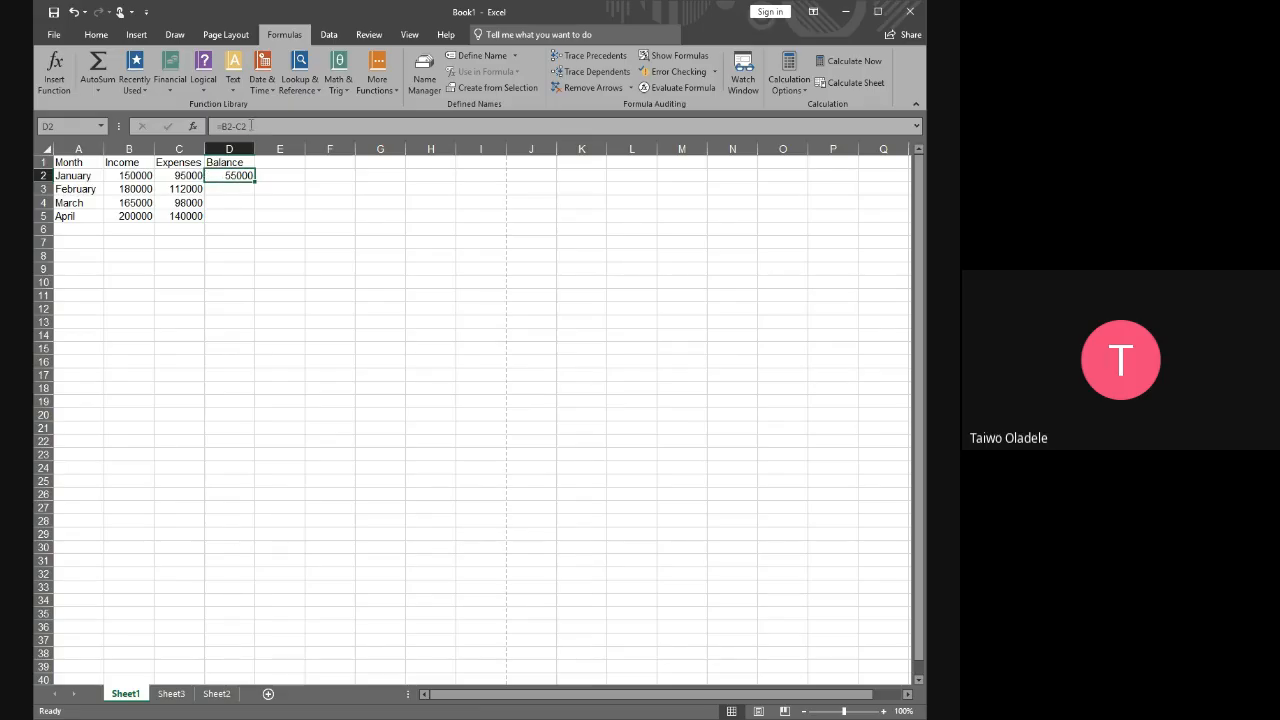
{"action": "left_click", "coordinate": [262, 227]}
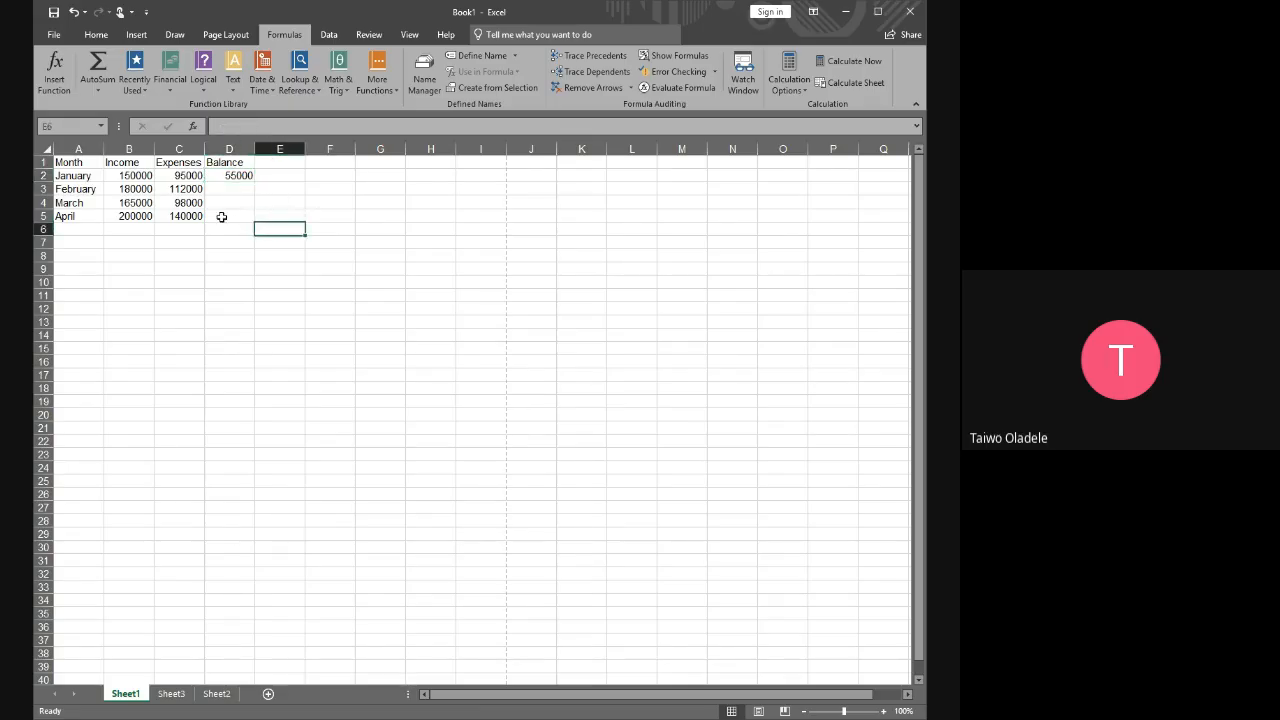
{"action": "left_click", "coordinate": [181, 176]}
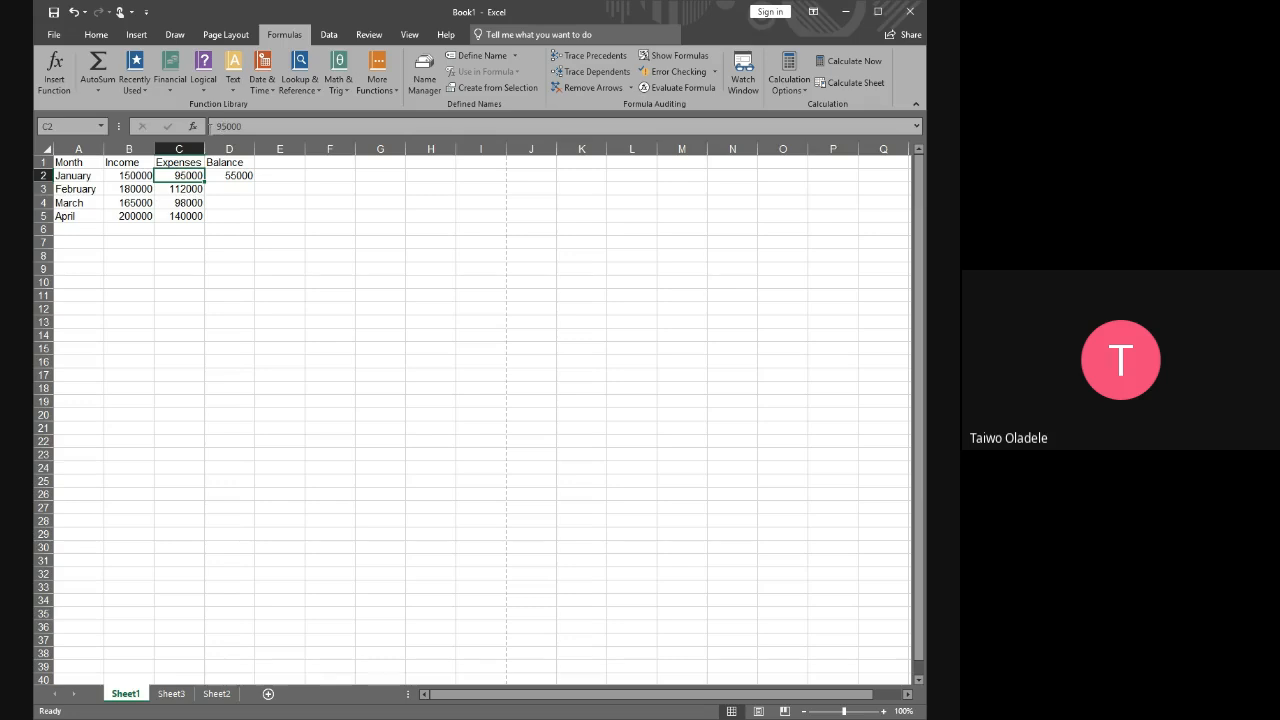
{"action": "left_click", "coordinate": [224, 176]}
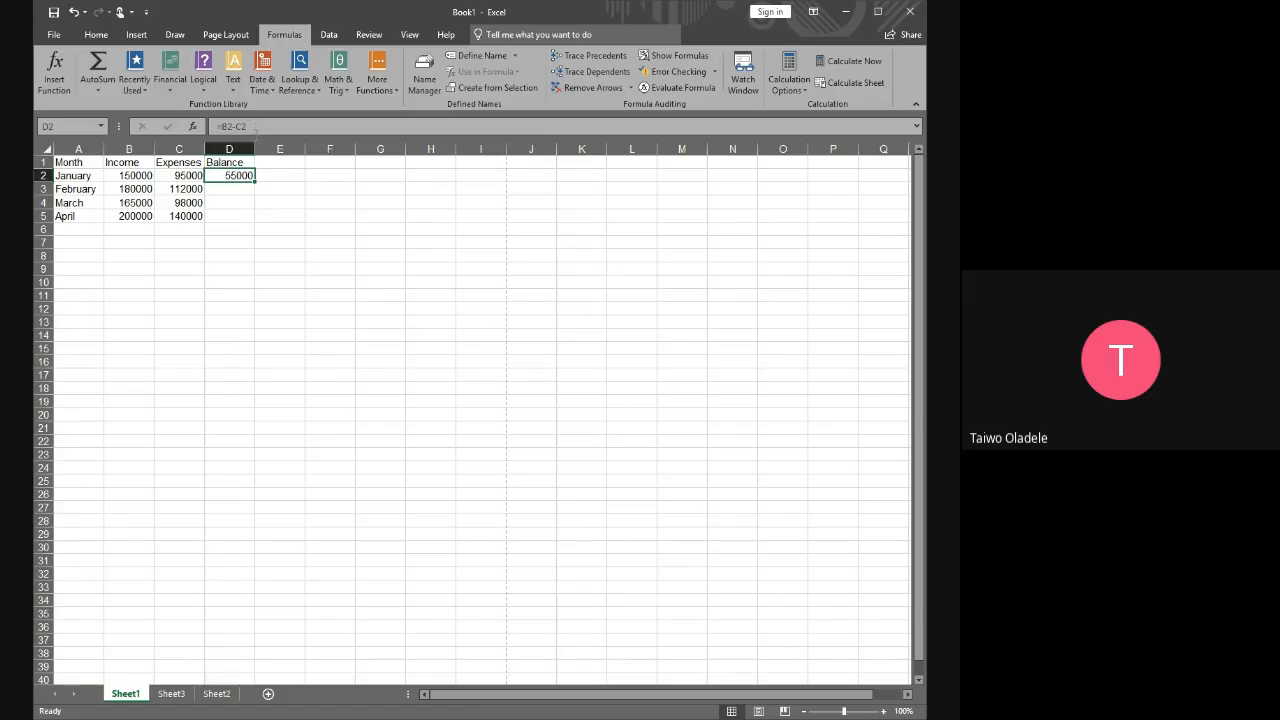
{"action": "left_click_drag", "start_coordinate": [255, 126], "coordinate": [212, 127]}
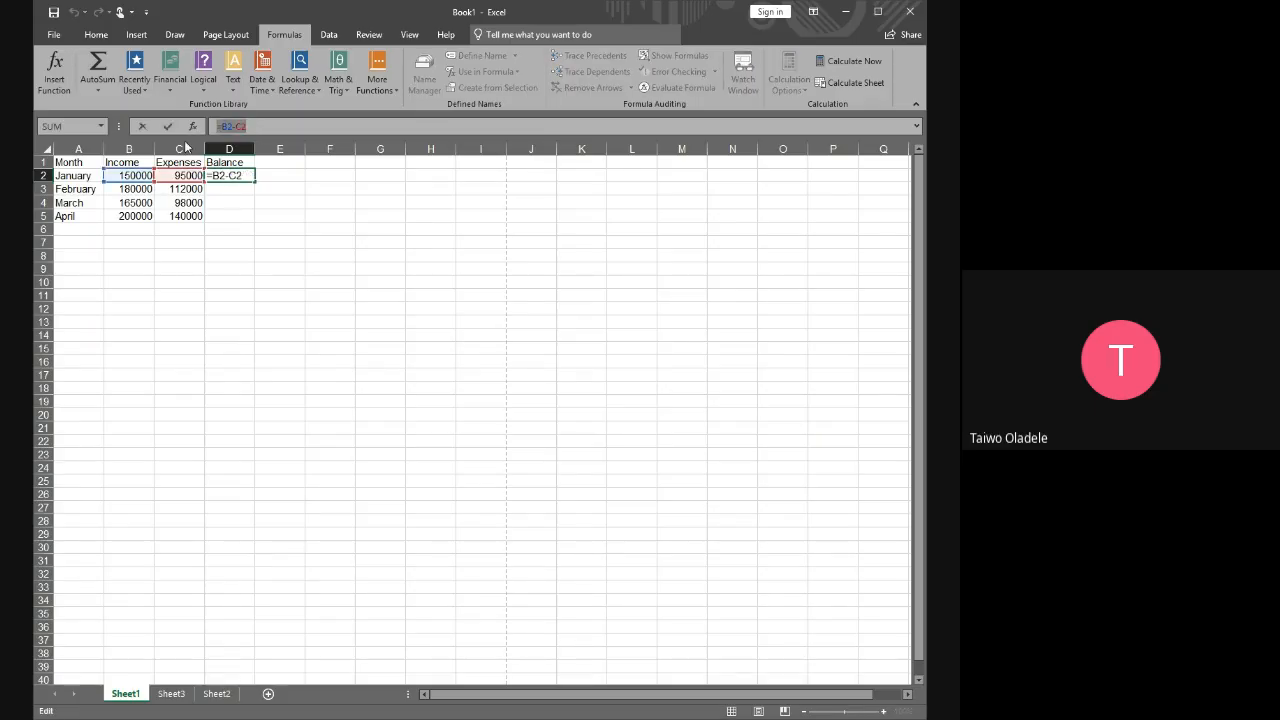
{"action": "left_click", "coordinate": [260, 127]}
{"action": "key", "text": "Return"}
{"action": "left_click", "coordinate": [232, 176]}
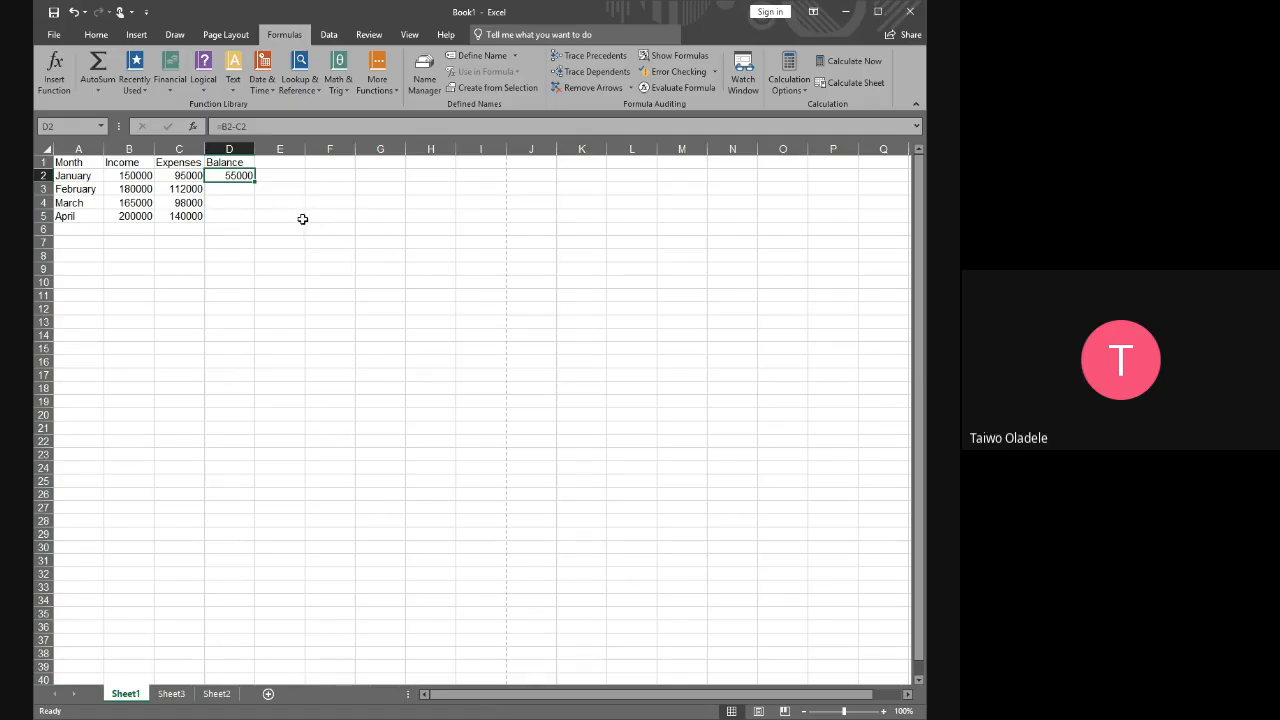
Calculate the February balance in D3 with the formula =B3-C3
{"action": "left_click", "coordinate": [241, 193]}
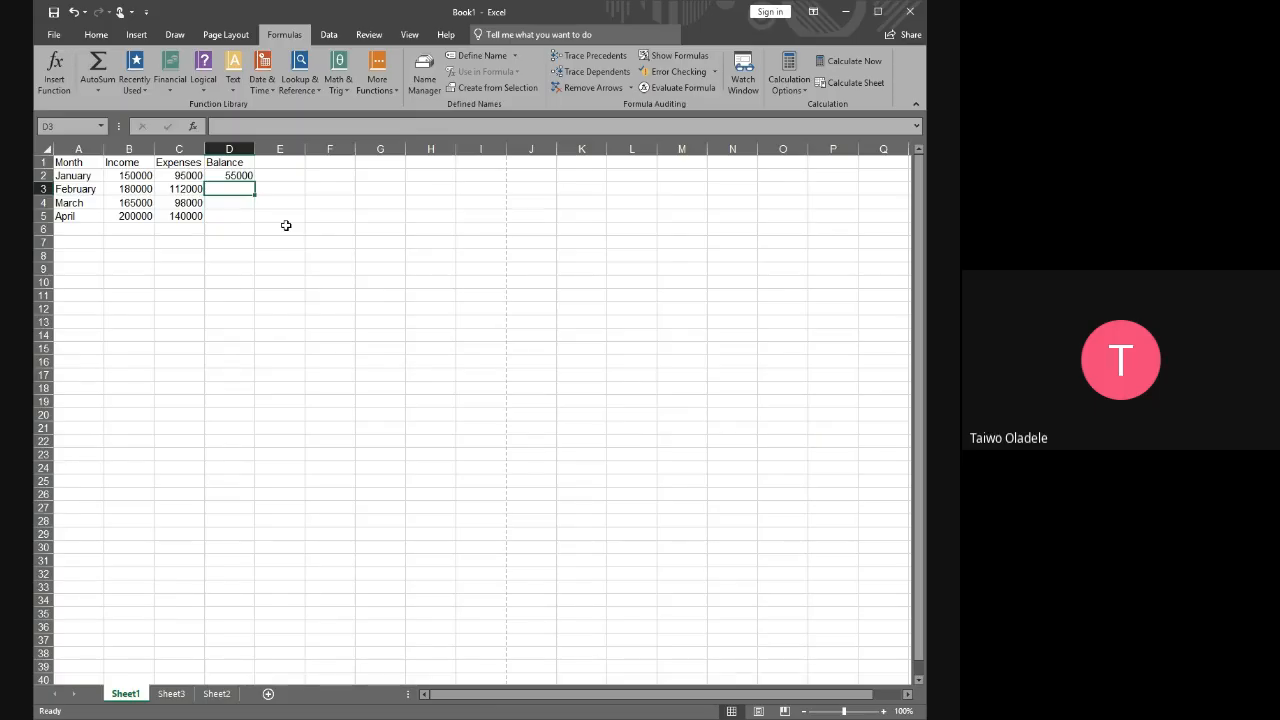
{"action": "type", "text": "="}
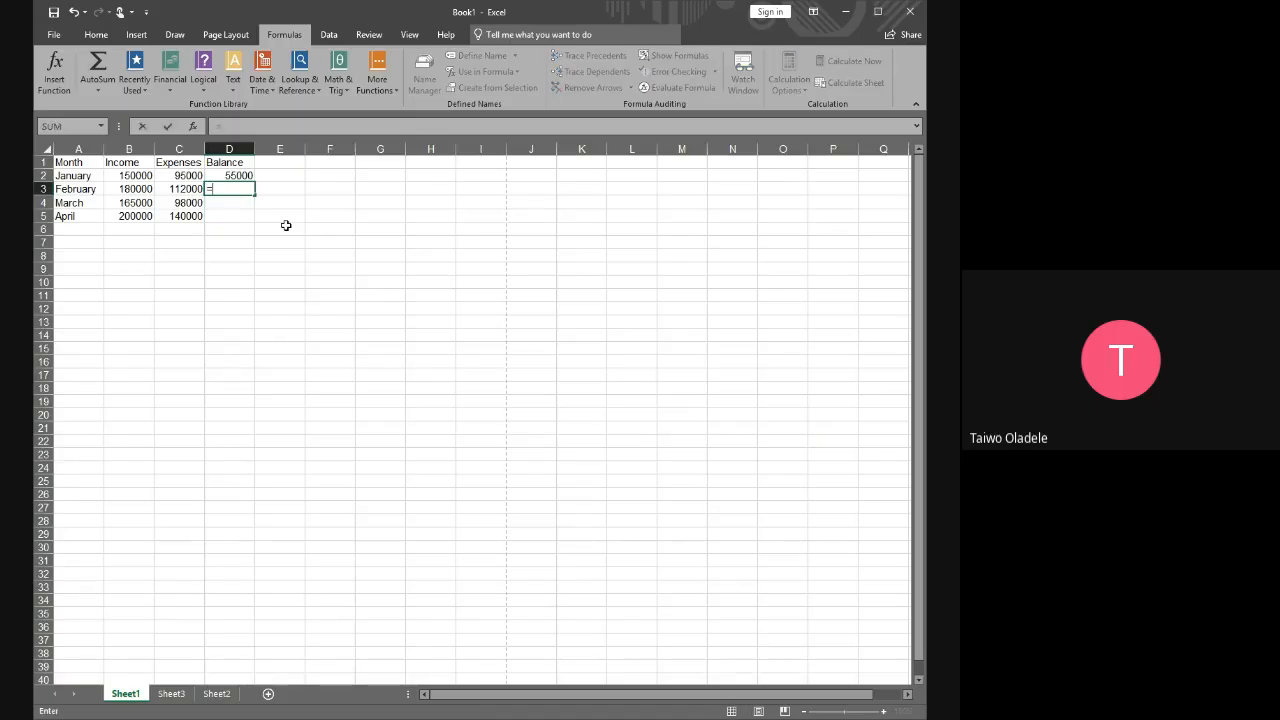
{"action": "left_click", "coordinate": [131, 189]}
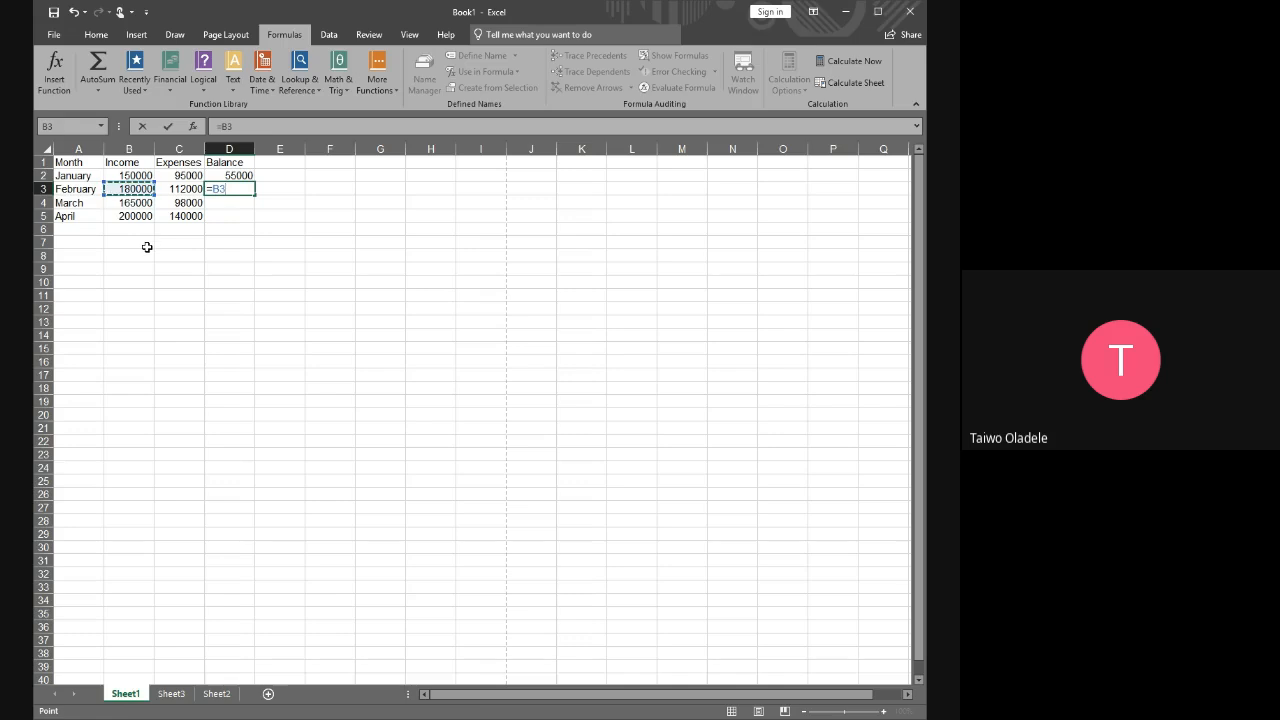
{"action": "type", "text": "-"}
{"action": "left_click", "coordinate": [183, 189]}
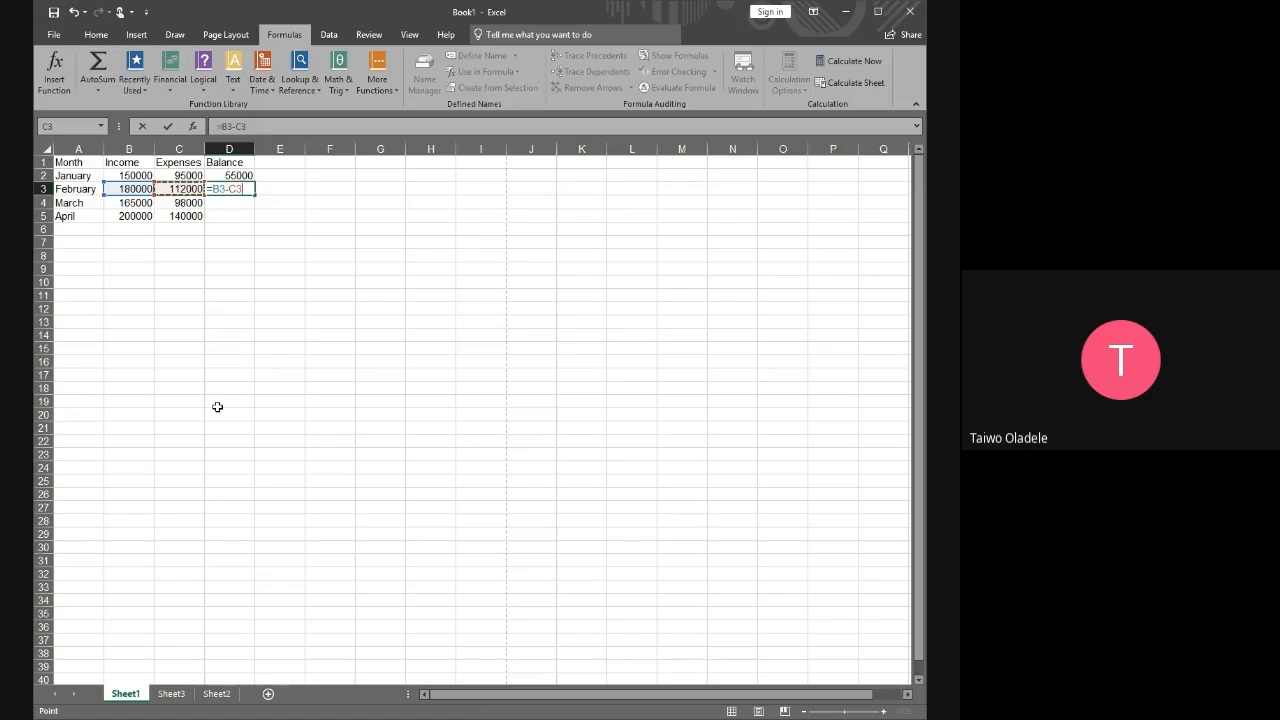
{"action": "key", "text": "Return"}
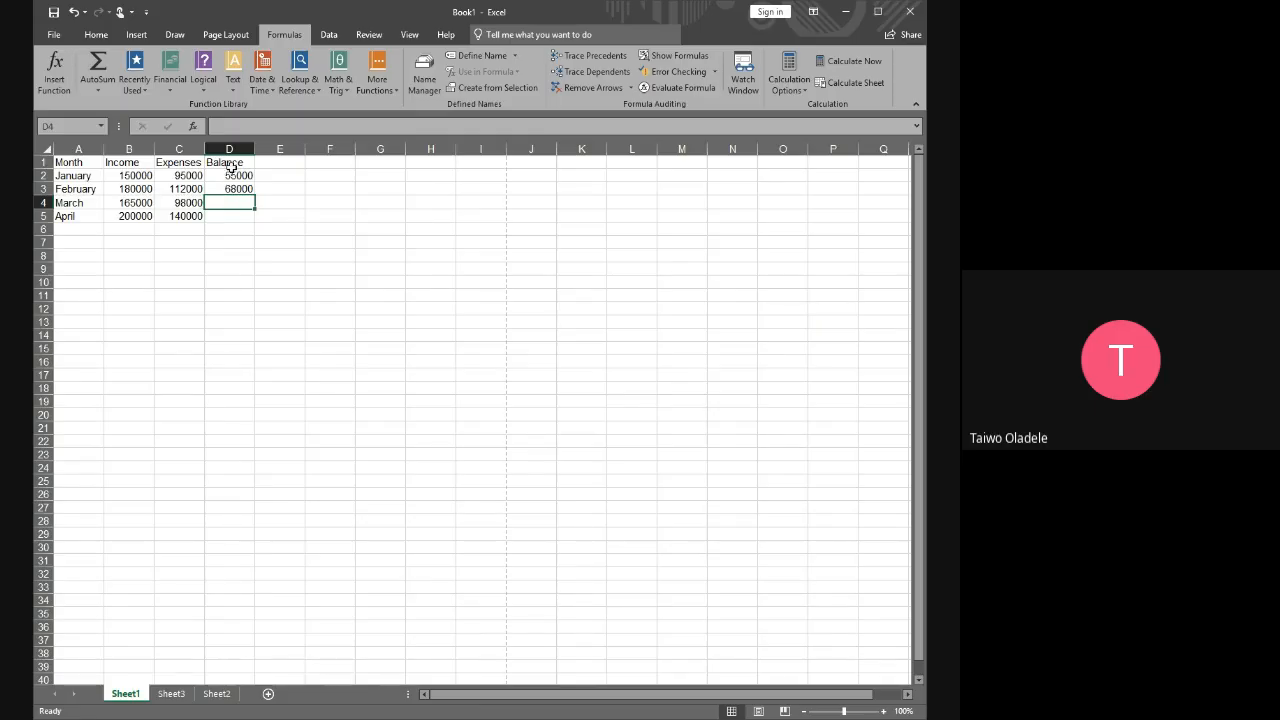
Review the February row, the whole table range A1:D5, and the March balance and income cells D4 and B4
{"action": "left_click", "coordinate": [43, 189]}
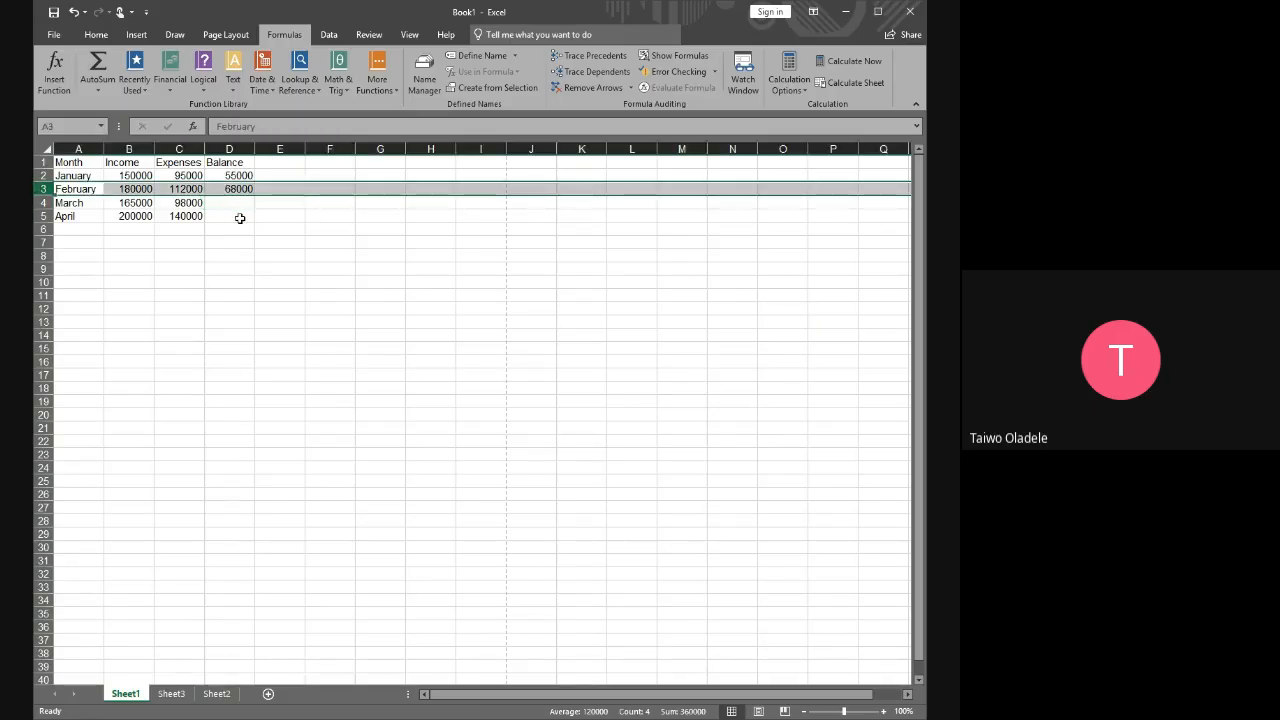
{"action": "left_click", "coordinate": [288, 216]}
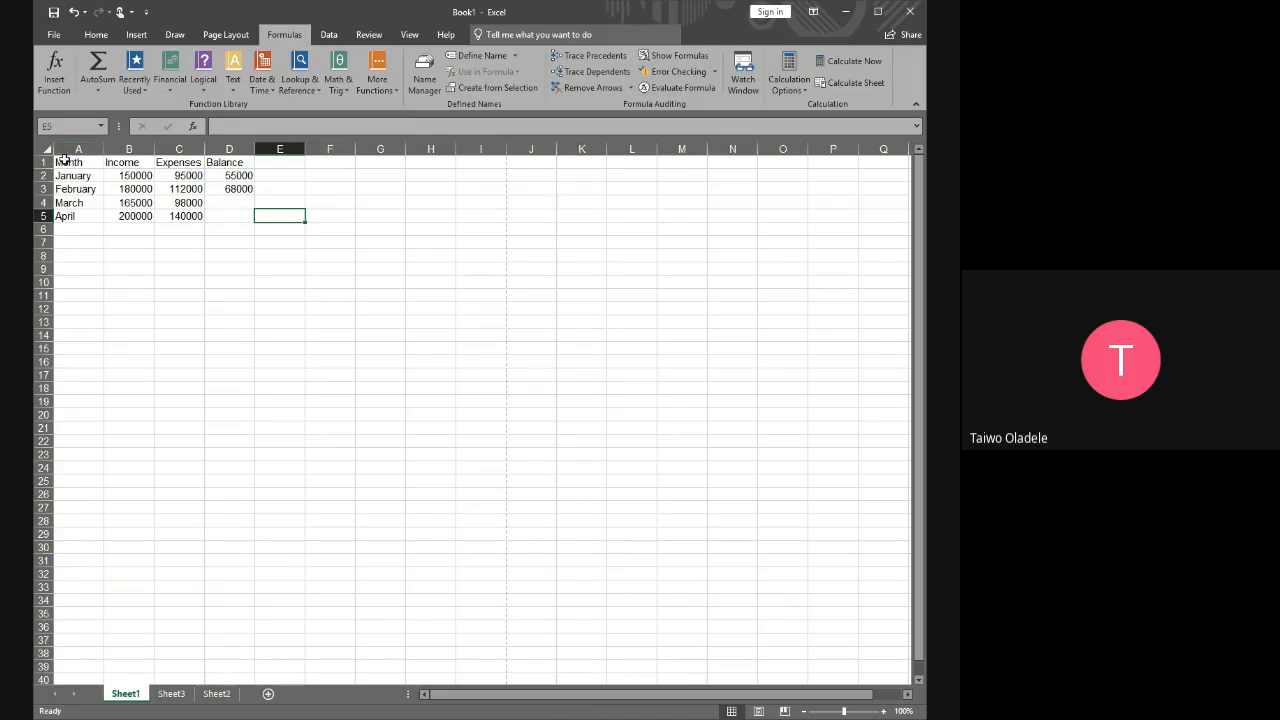
{"action": "left_click_drag", "start_coordinate": [63, 160], "coordinate": [214, 217]}
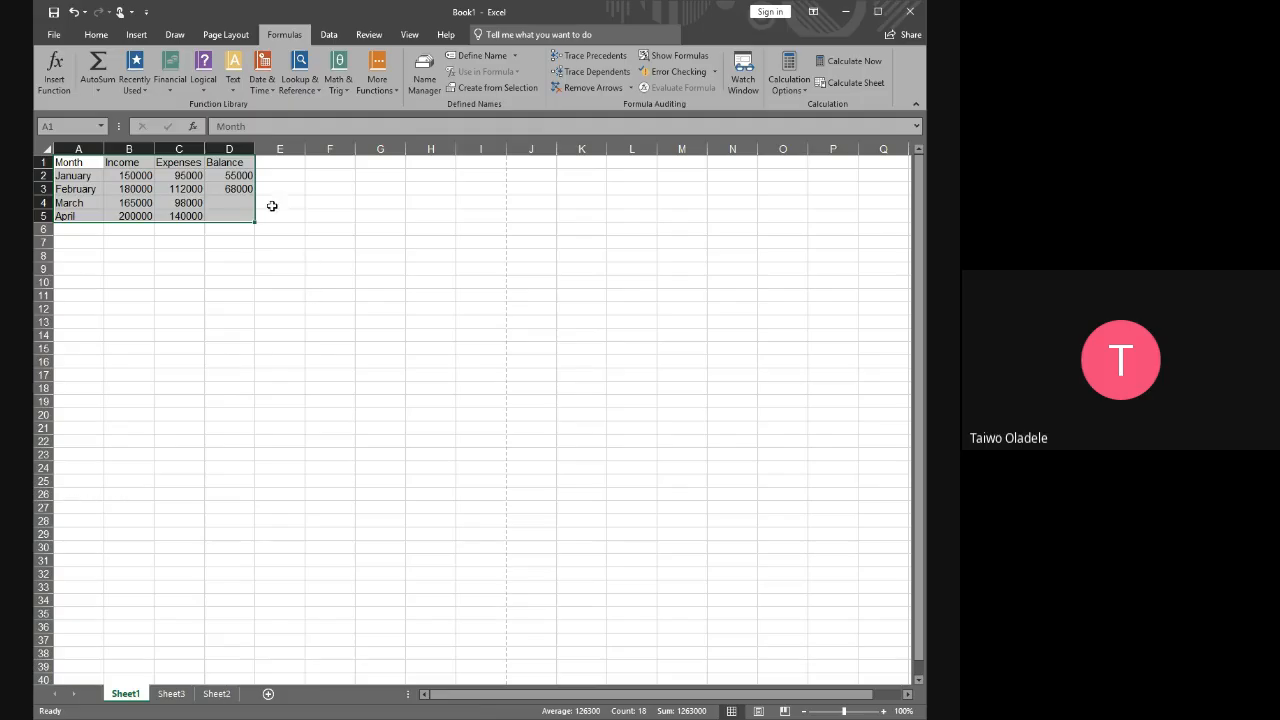
{"action": "left_click", "coordinate": [238, 190]}
{"action": "left_click", "coordinate": [225, 201]}
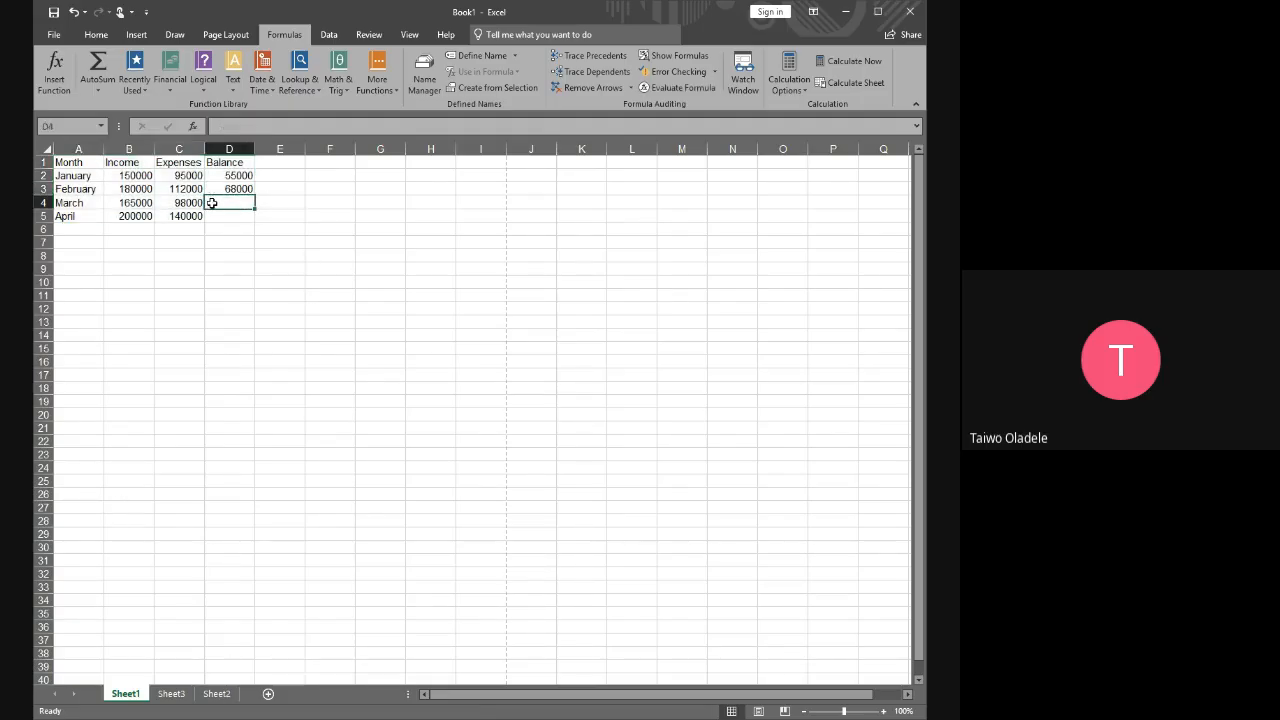
{"action": "left_click", "coordinate": [133, 203]}
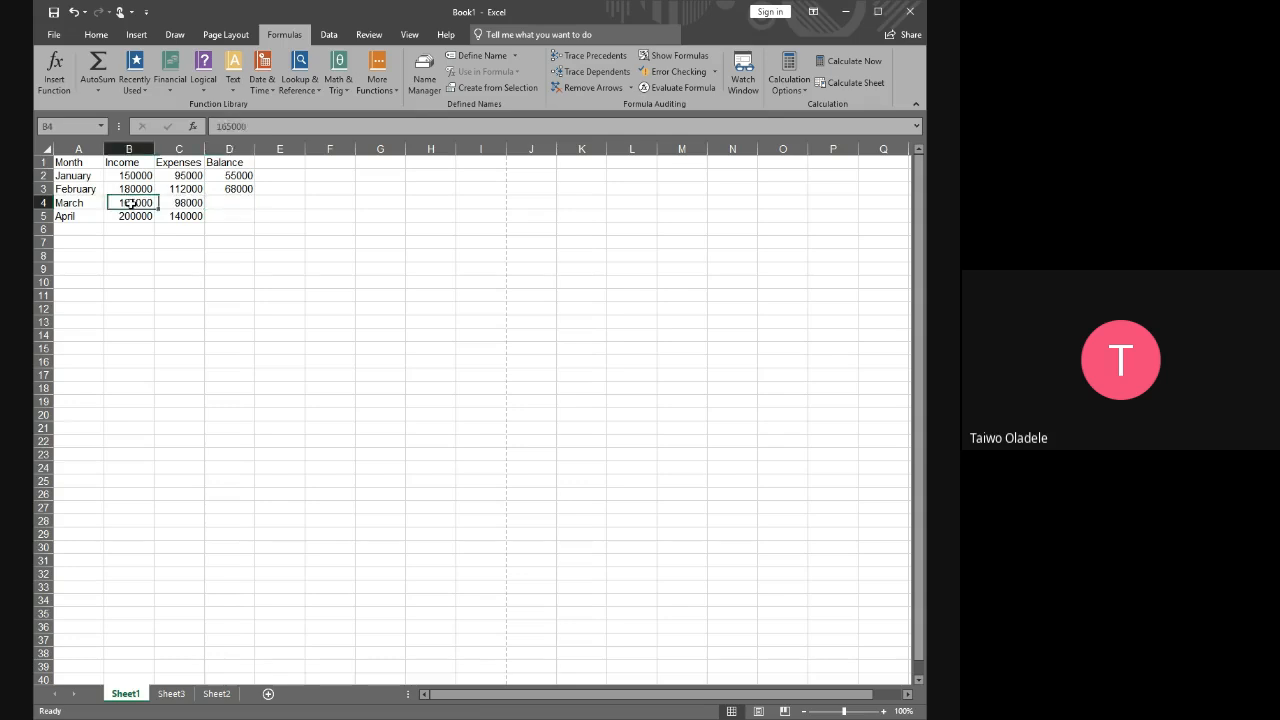
Review the March and April expenses and balance cells, and inspect the January balance formula in D2
{"action": "left_click", "coordinate": [190, 202]}
{"action": "left_click", "coordinate": [236, 202]}
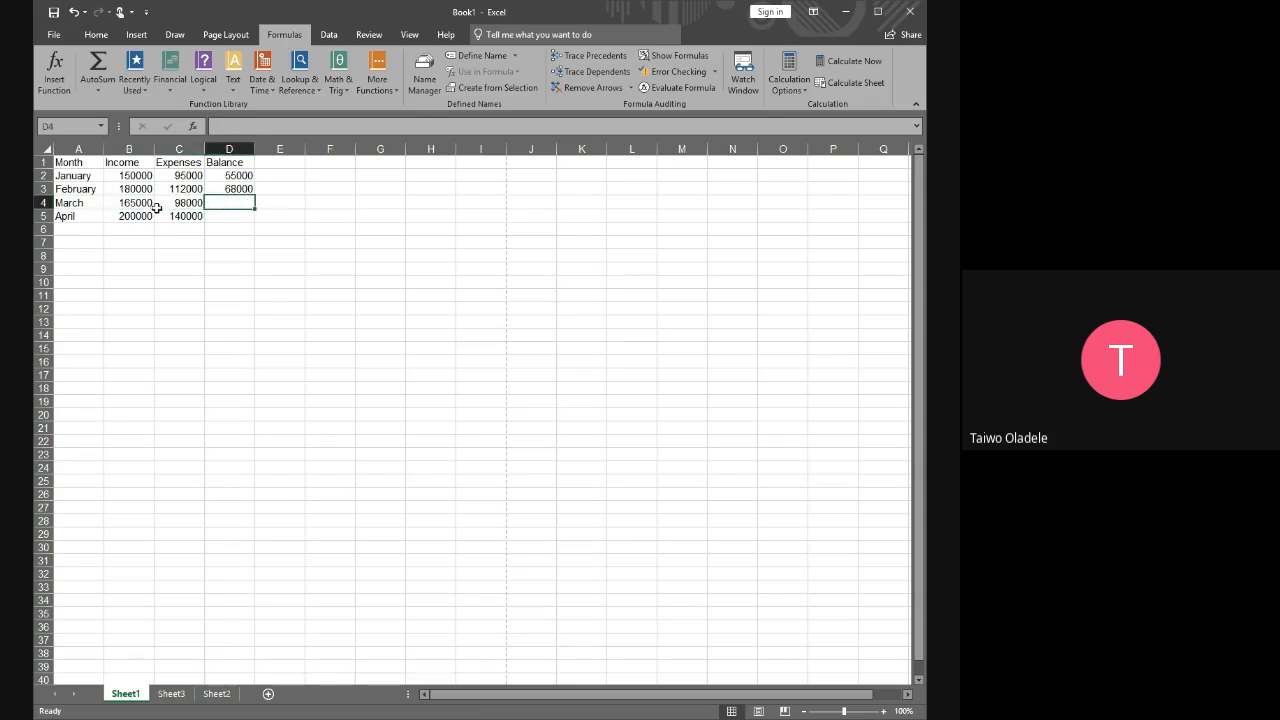
{"action": "left_click", "coordinate": [157, 207]}
{"action": "left_click", "coordinate": [185, 216]}
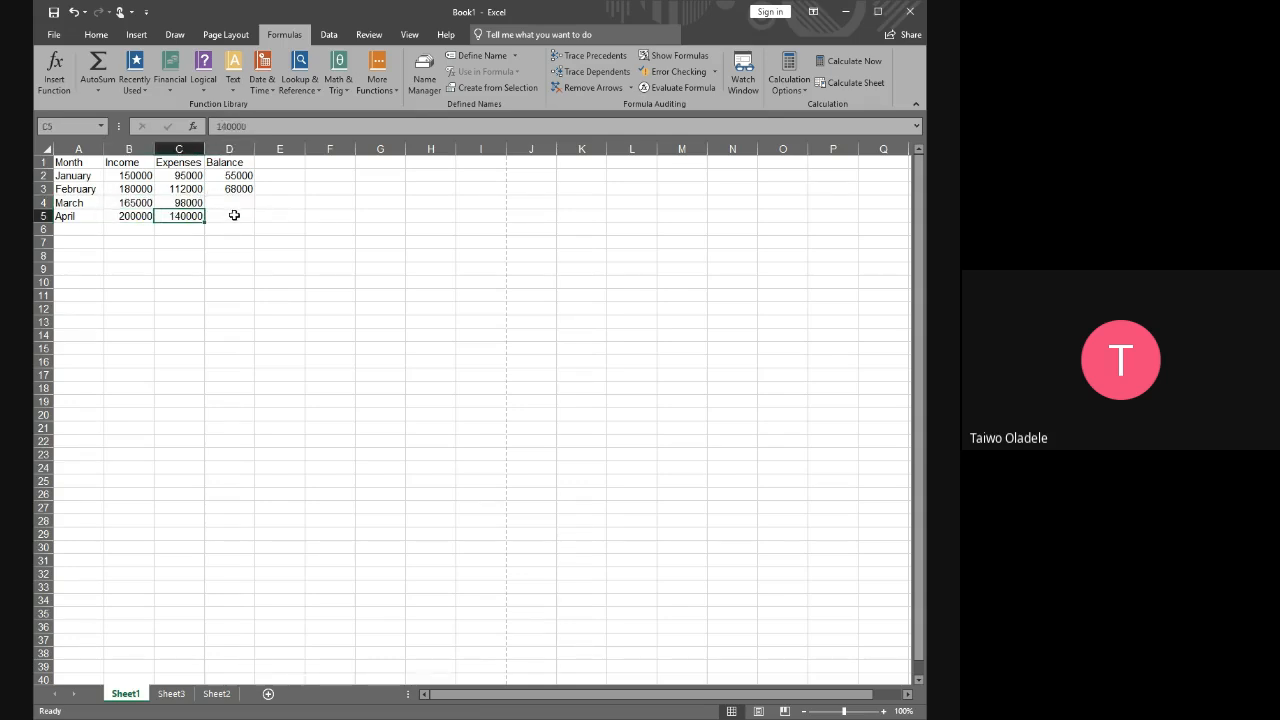
{"action": "left_click", "coordinate": [234, 217]}
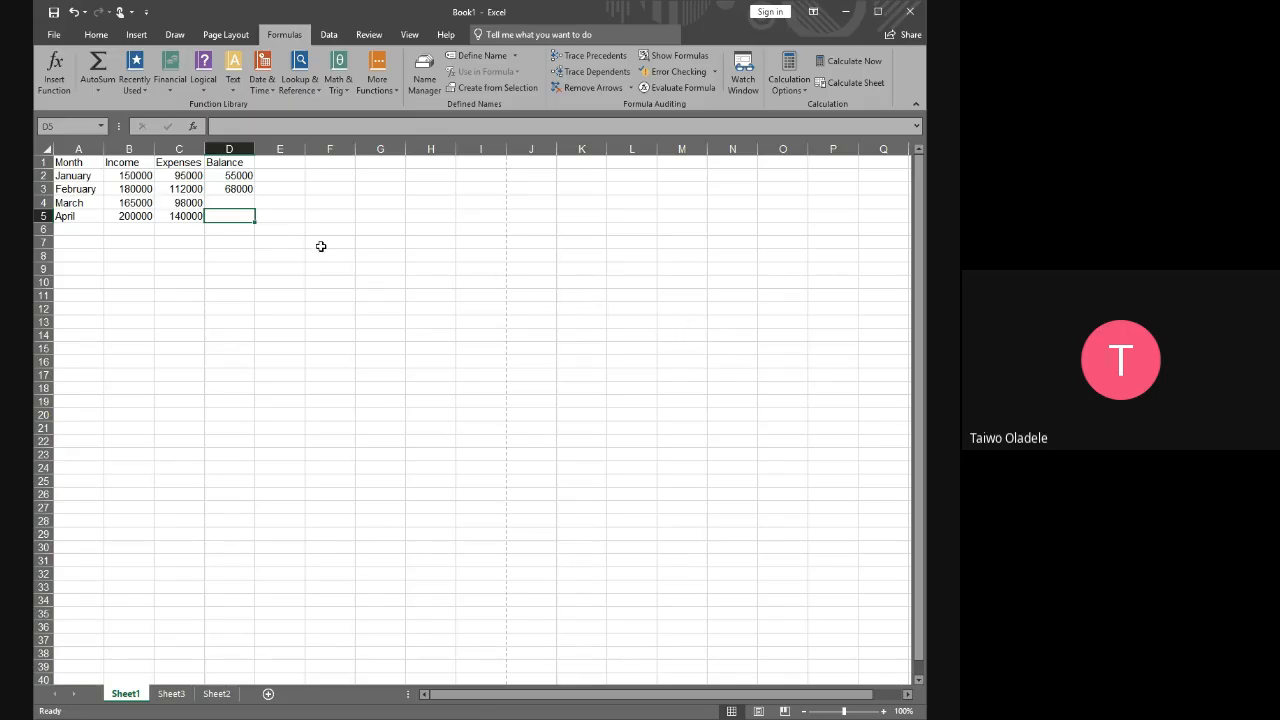
{"action": "left_click", "coordinate": [233, 176]}
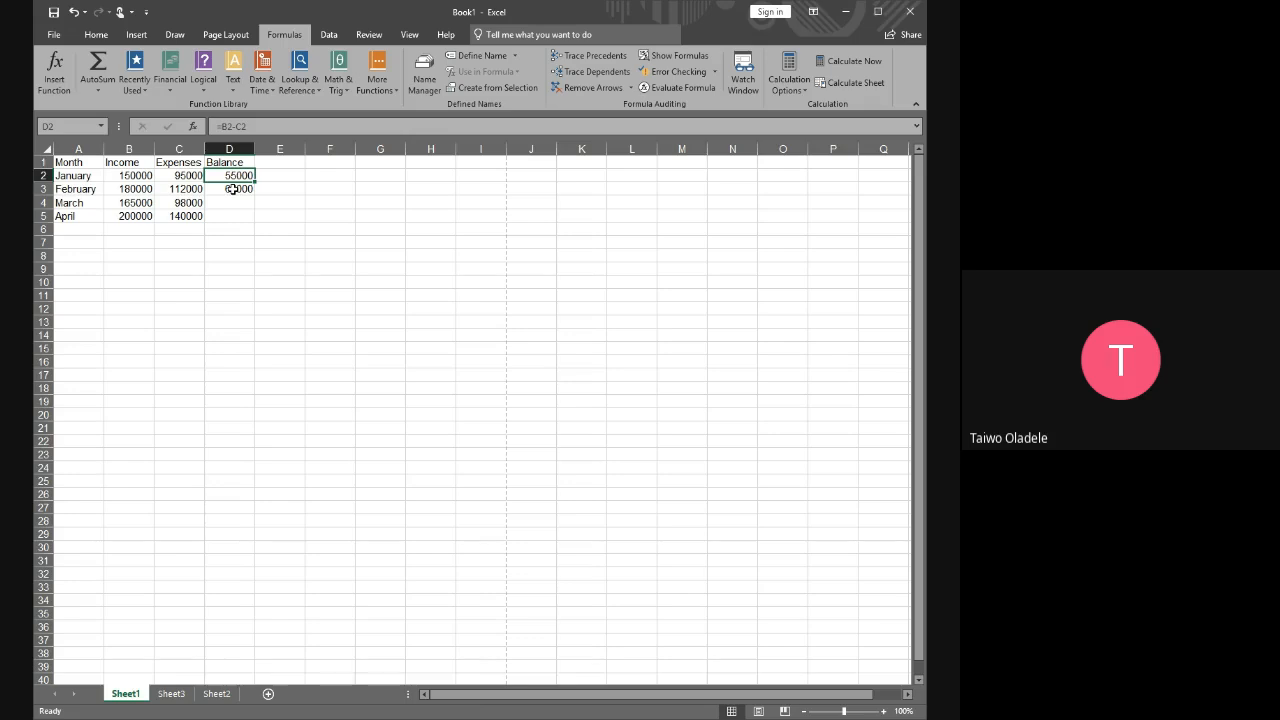
Clear the February balance formula from D3
{"action": "left_click", "coordinate": [235, 190]}
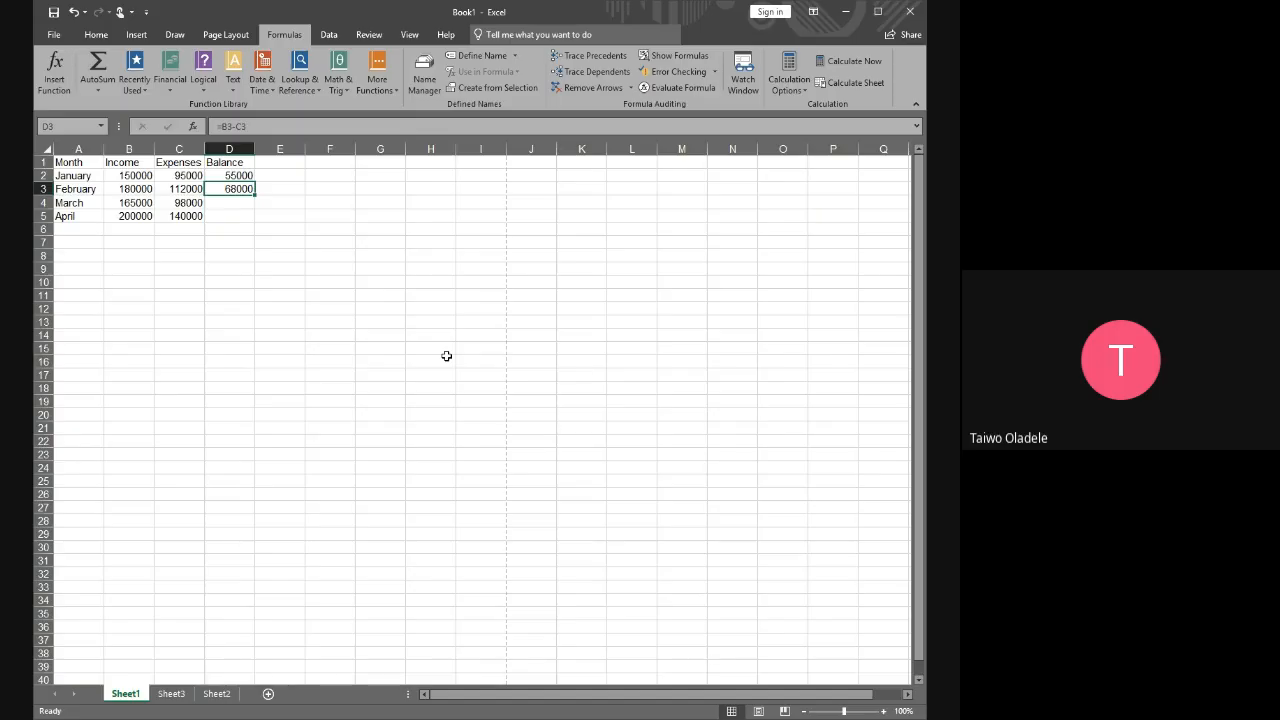
{"action": "key", "text": "Delete"}
{"action": "left_click", "coordinate": [278, 190]}
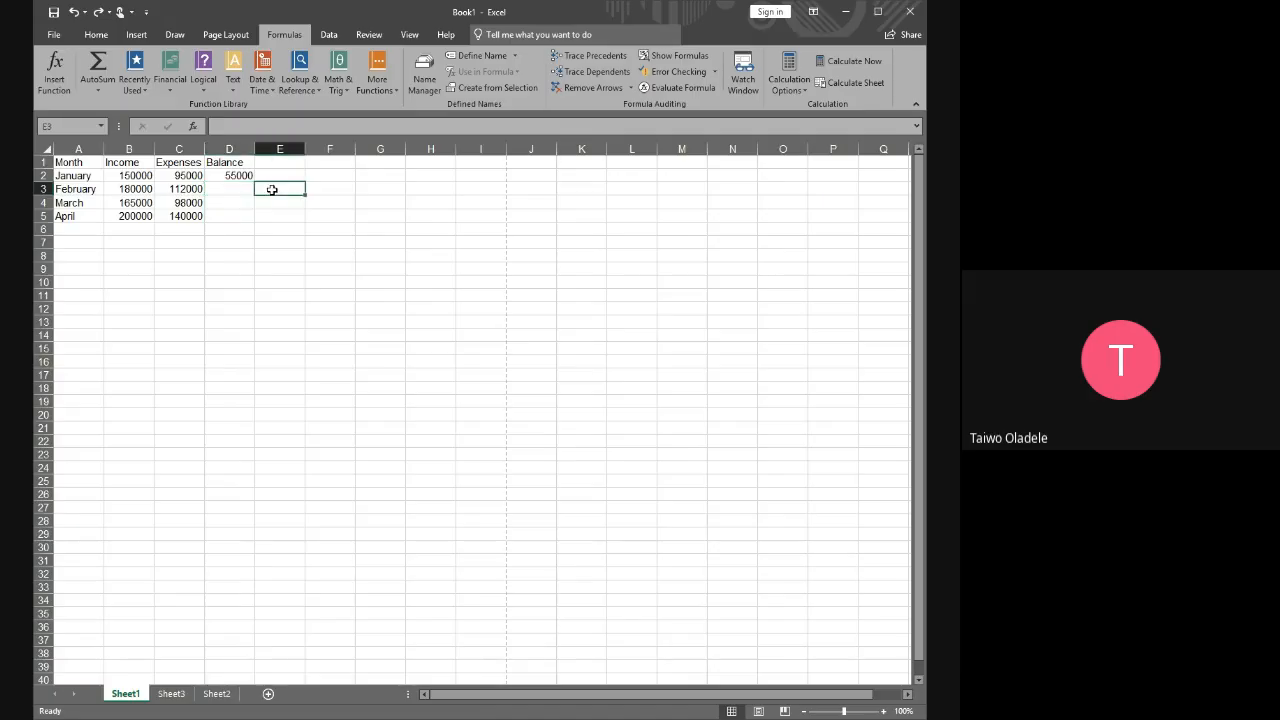
{"action": "left_click", "coordinate": [238, 189]}
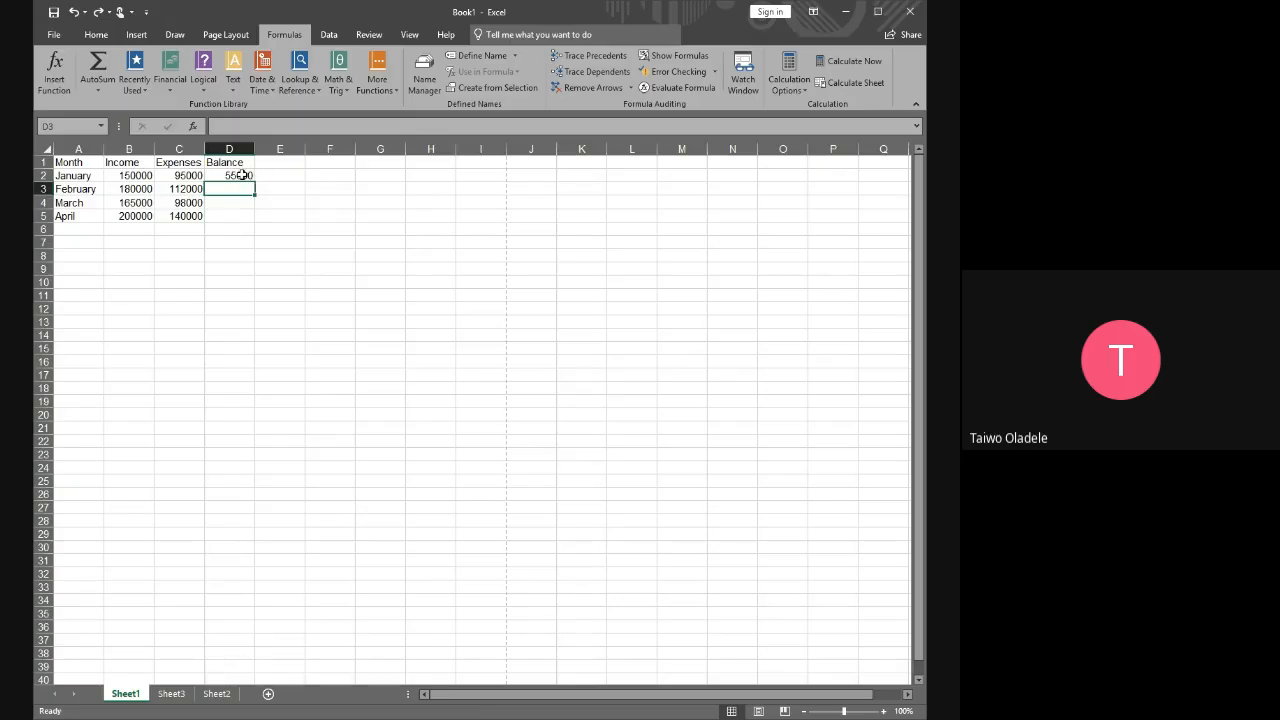
Fill the January balance formula from D2 down through D5
{"action": "left_click", "coordinate": [242, 175]}
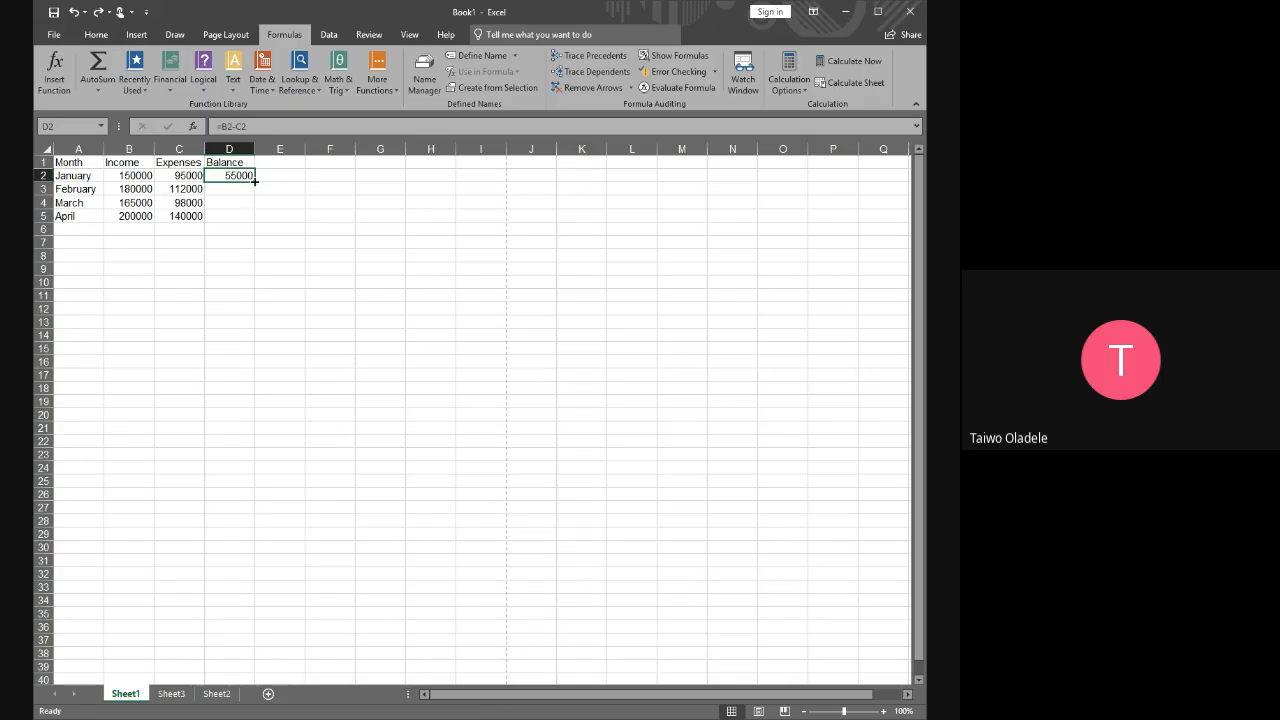
{"action": "left_click_drag", "start_coordinate": [254, 181], "coordinate": [251, 219]}
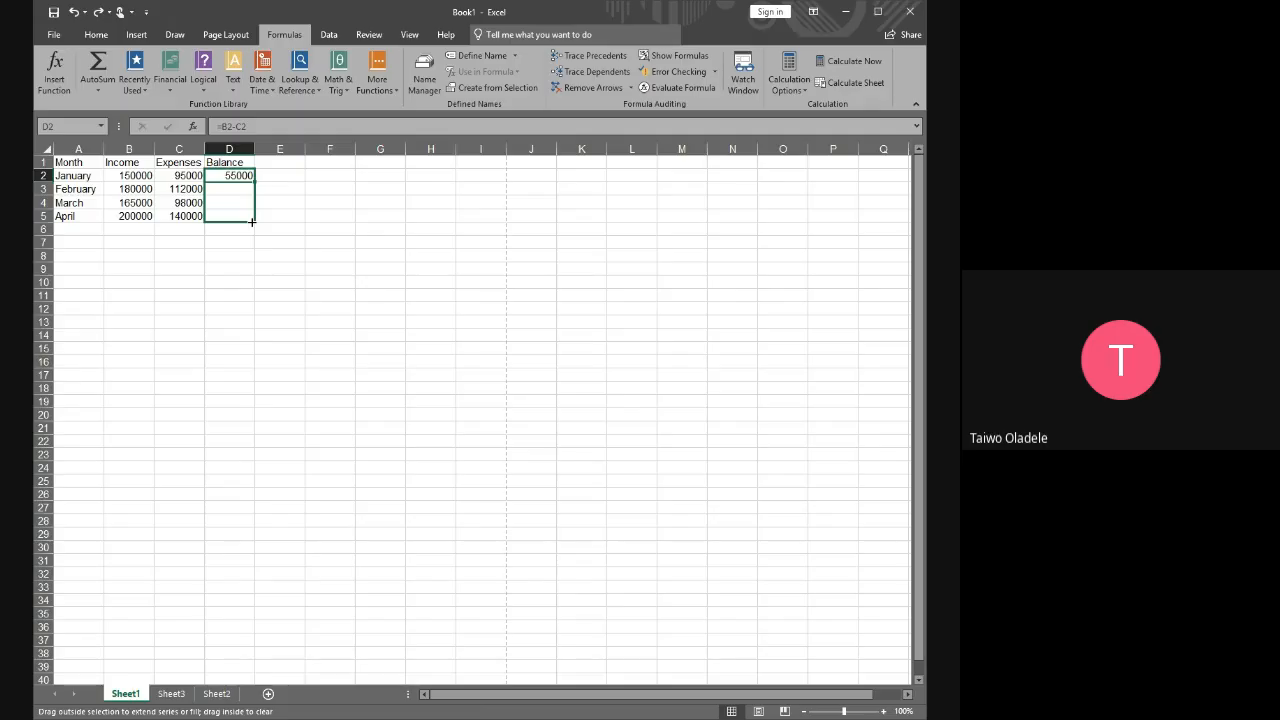
{"action": "mouse_move", "coordinate": [253, 217]}
{"action": "left_mouse_down"}
{"action": "mouse_move", "coordinate": [252, 178]}
{"action": "mouse_move", "coordinate": [254, 223]}
{"action": "left_mouse_up"}
{"action": "left_click_drag", "start_coordinate": [254, 223], "coordinate": [256, 224]}
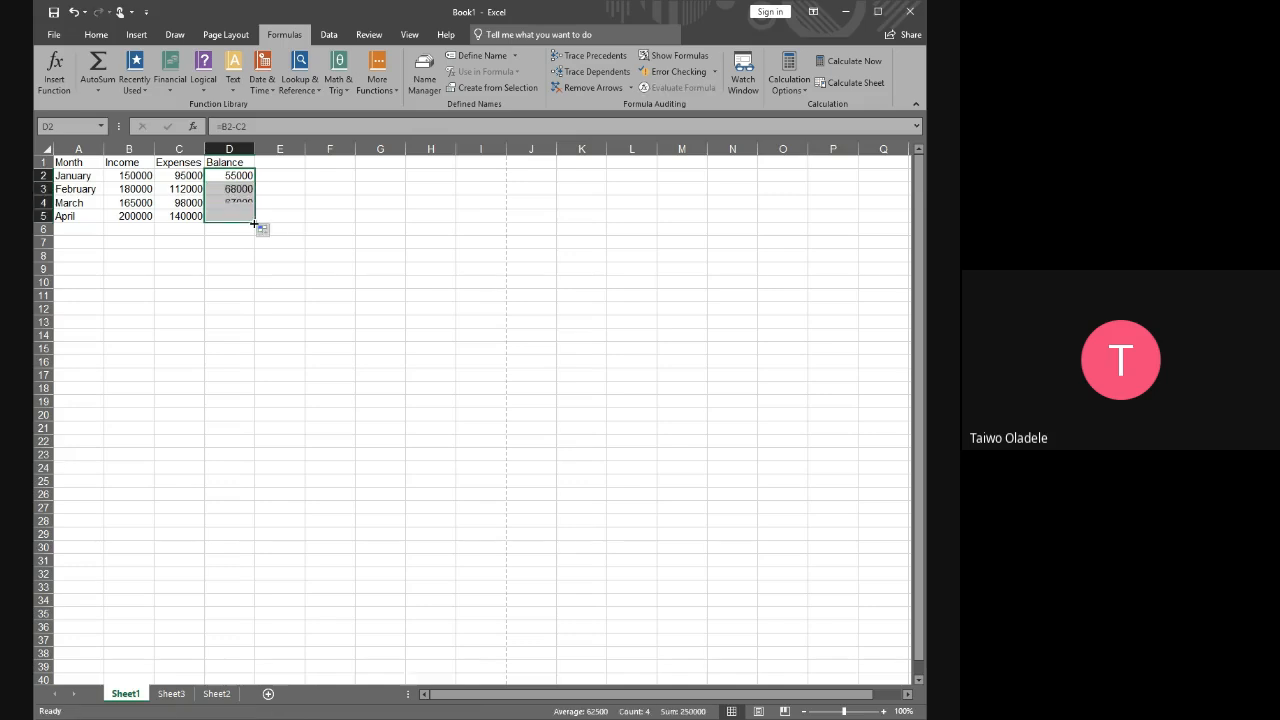
{"action": "left_click", "coordinate": [319, 212]}
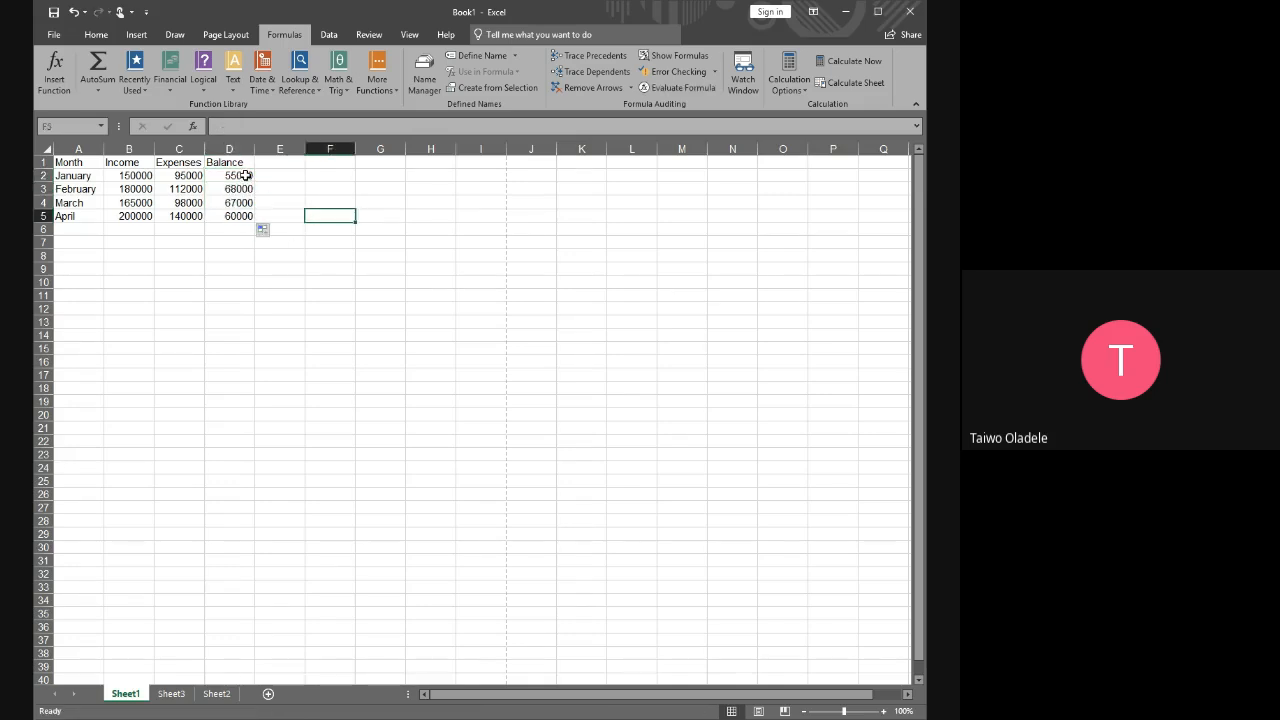
Examine the balance formulas in D2:D5 row by row and as a whole range
{"action": "left_click_drag", "start_coordinate": [245, 175], "coordinate": [231, 212]}
{"action": "left_click", "coordinate": [283, 179]}
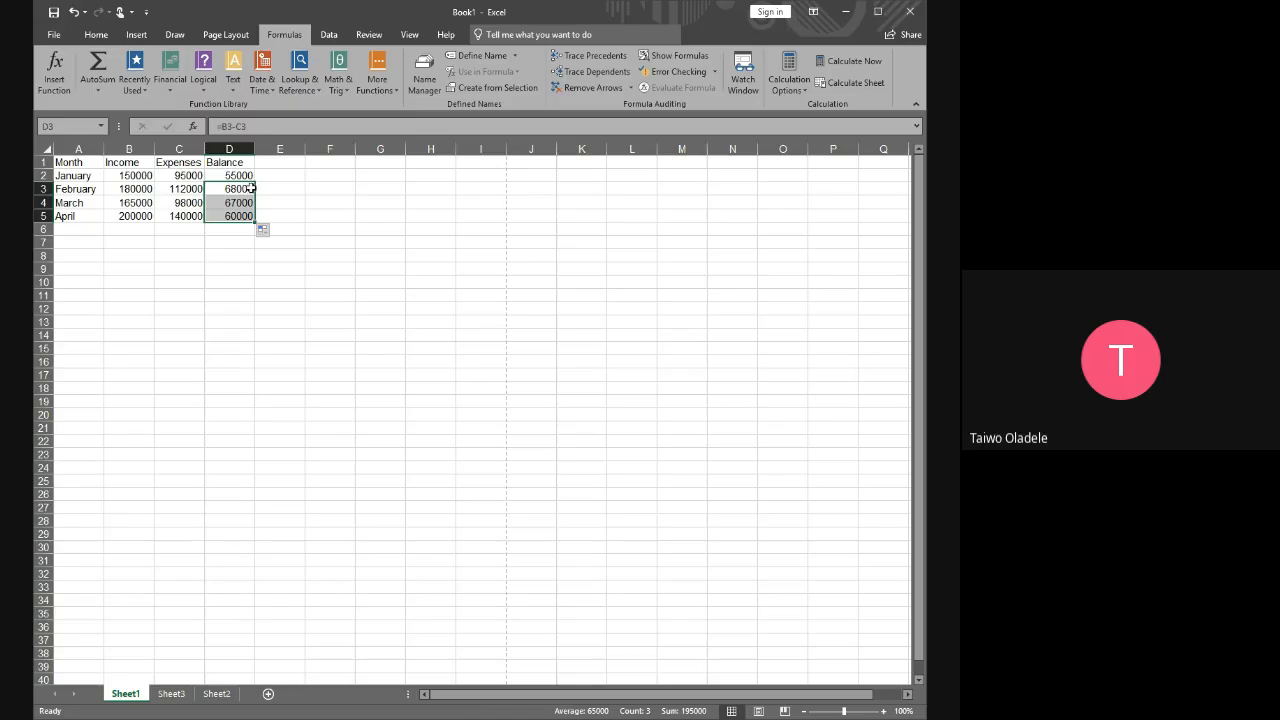
{"action": "left_click", "coordinate": [282, 194]}
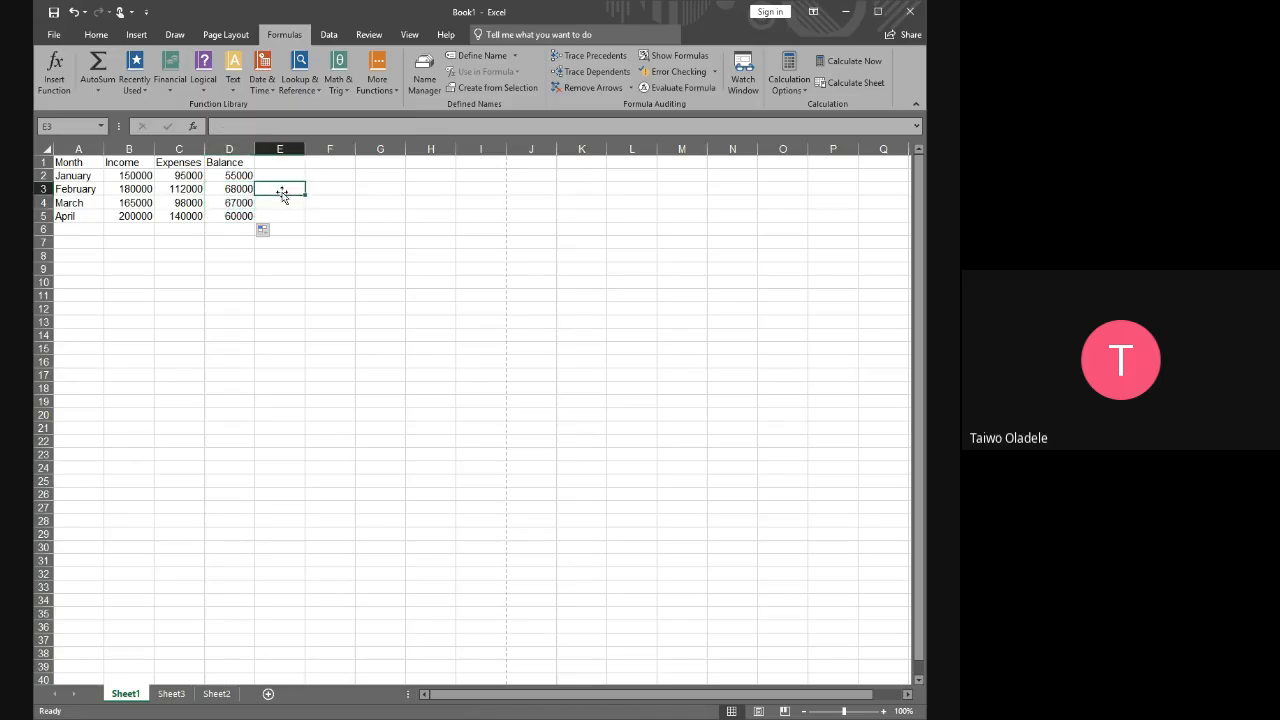
{"action": "left_click", "coordinate": [243, 192]}
{"action": "left_click", "coordinate": [240, 203]}
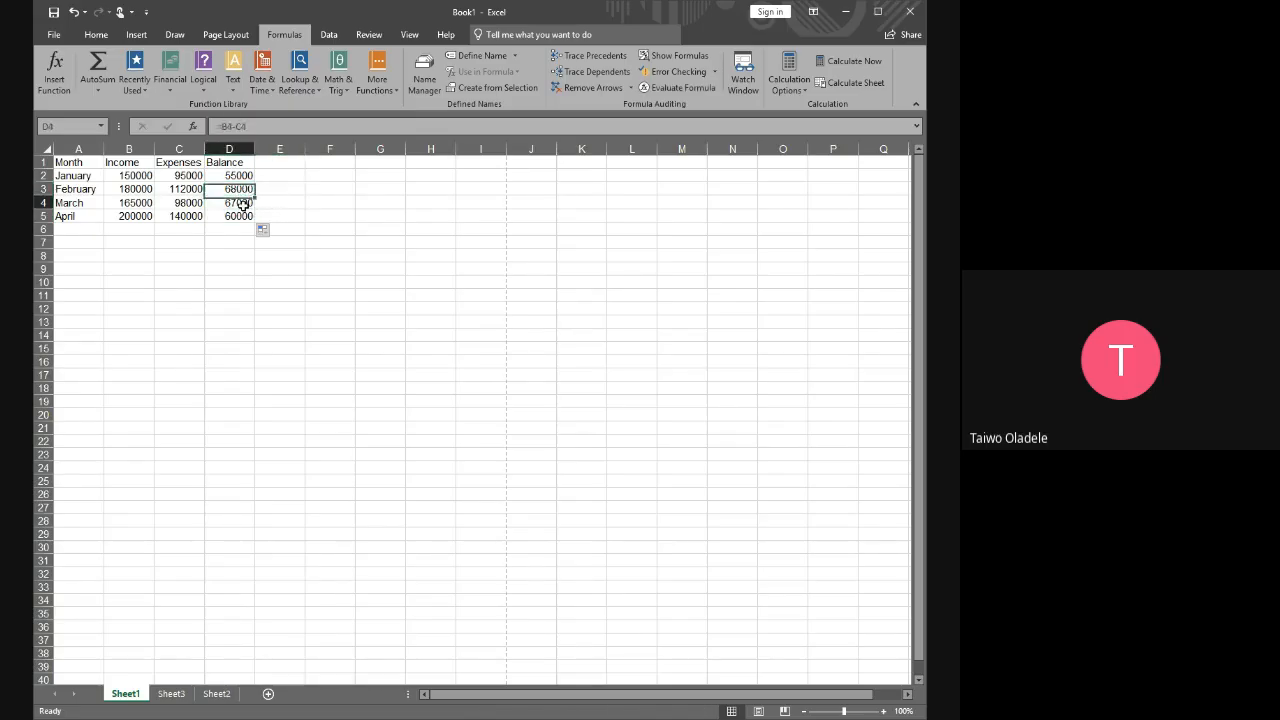
{"action": "left_click", "coordinate": [240, 215]}
{"action": "left_click", "coordinate": [232, 176]}
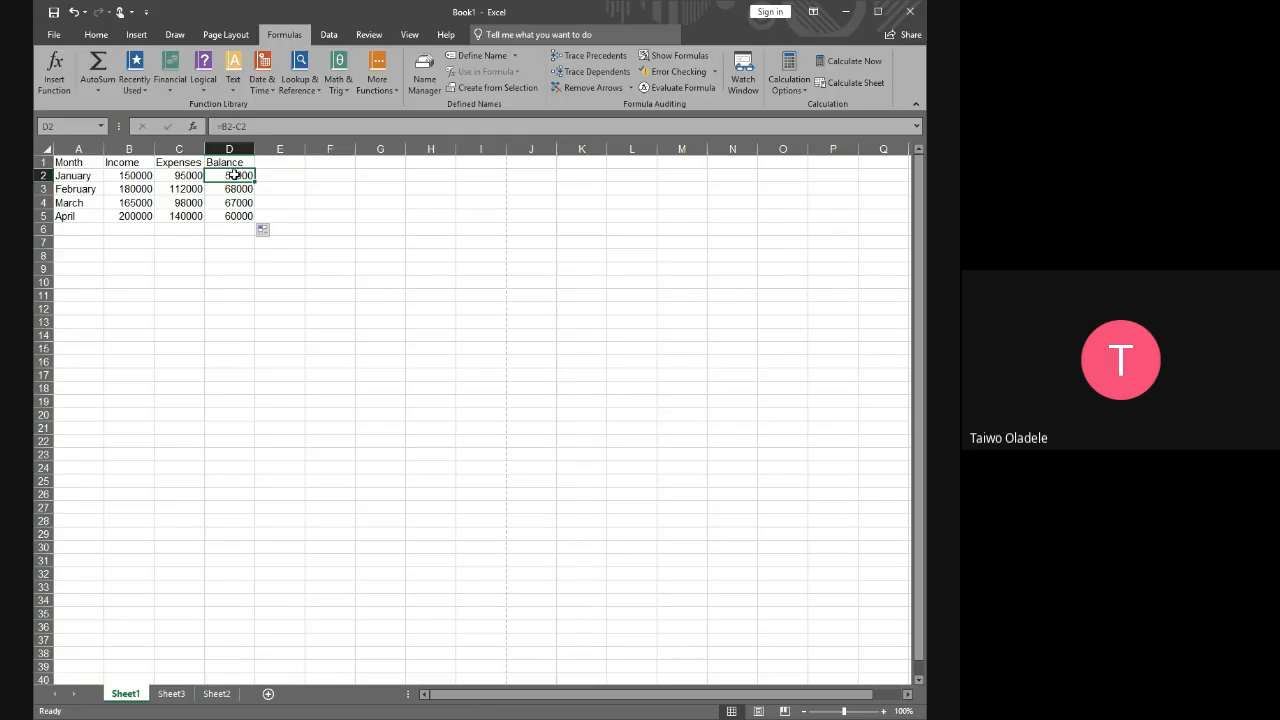
{"action": "left_click_drag", "start_coordinate": [233, 175], "coordinate": [262, 216]}
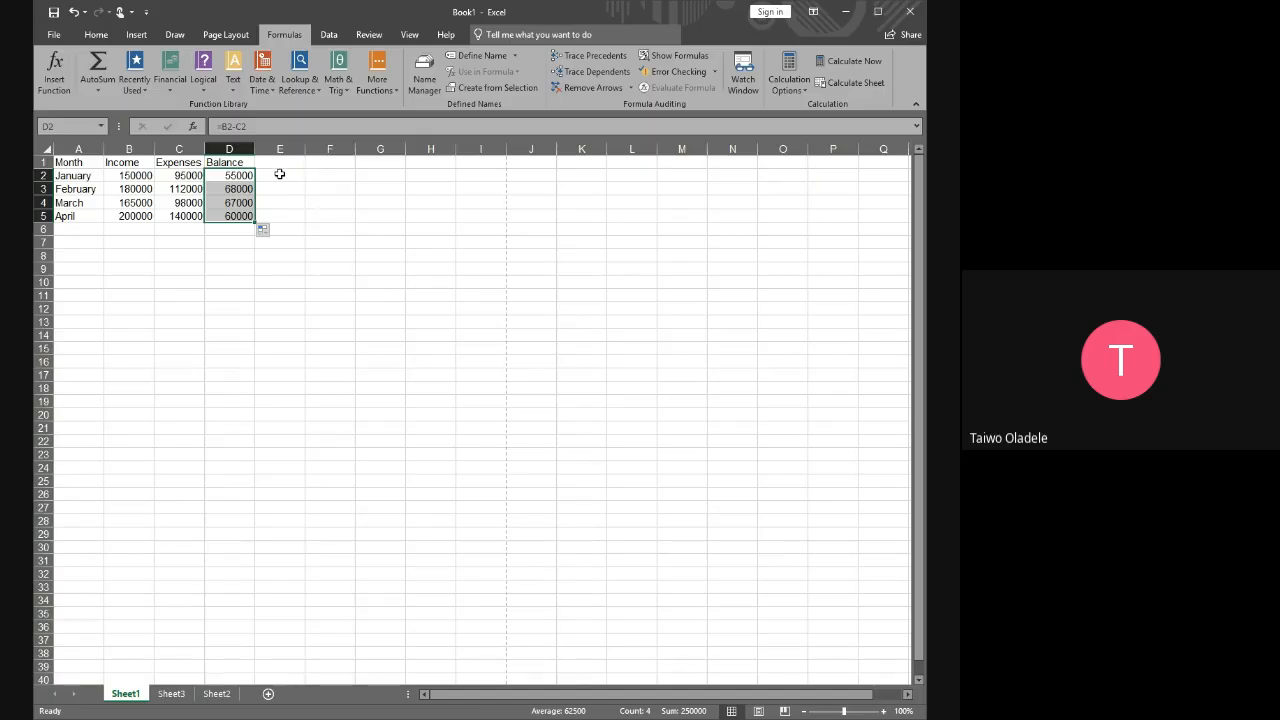
{"action": "left_click", "coordinate": [272, 176]}
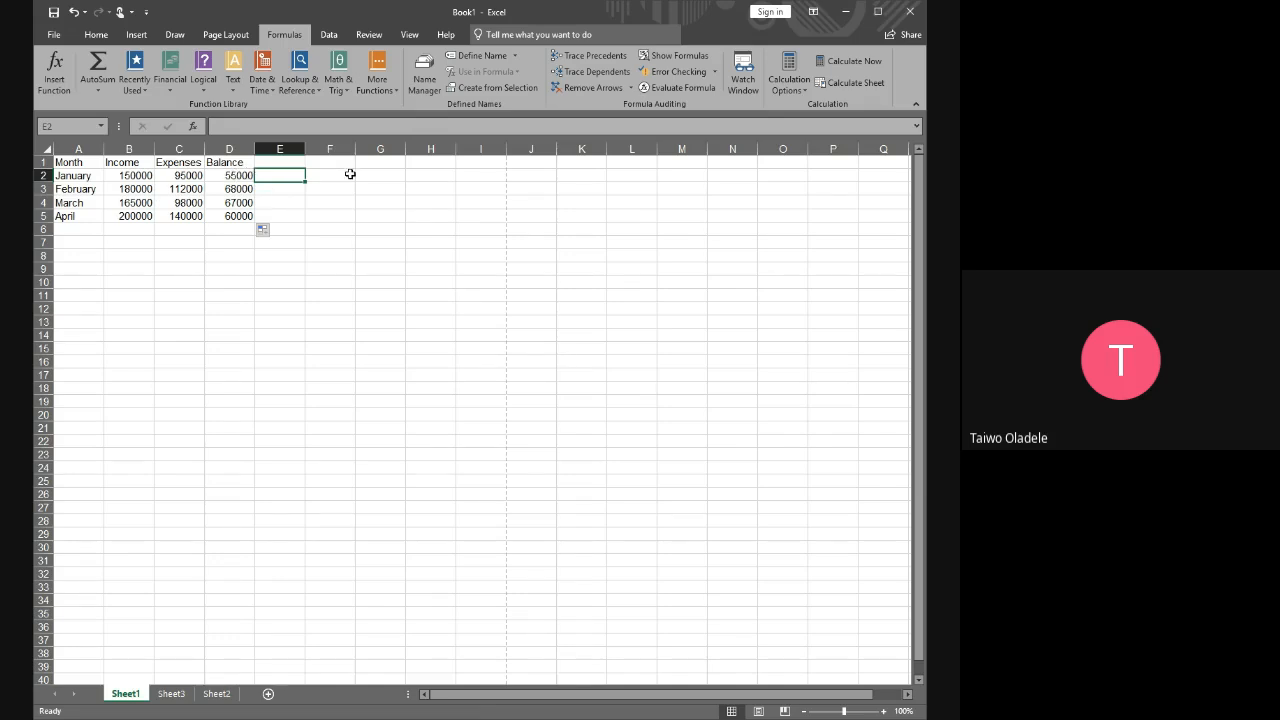
{"action": "left_click", "coordinate": [350, 174]}
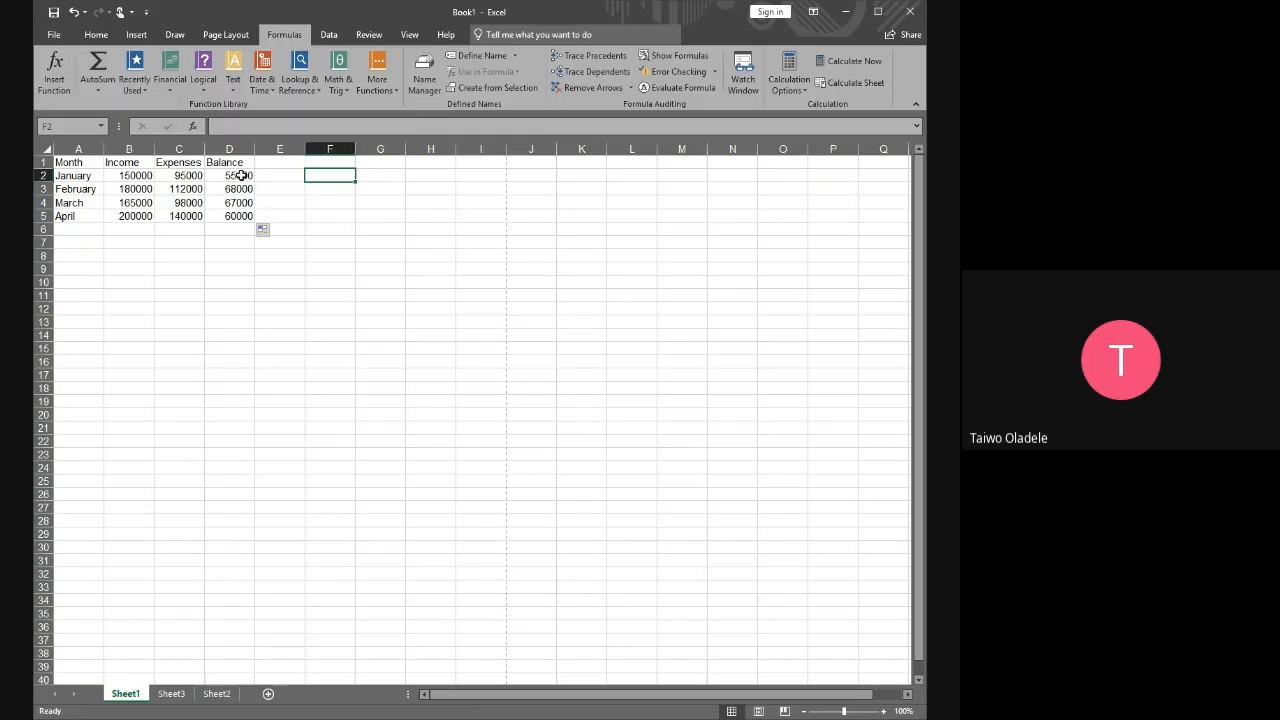
{"action": "left_click_drag", "start_coordinate": [241, 175], "coordinate": [245, 217]}
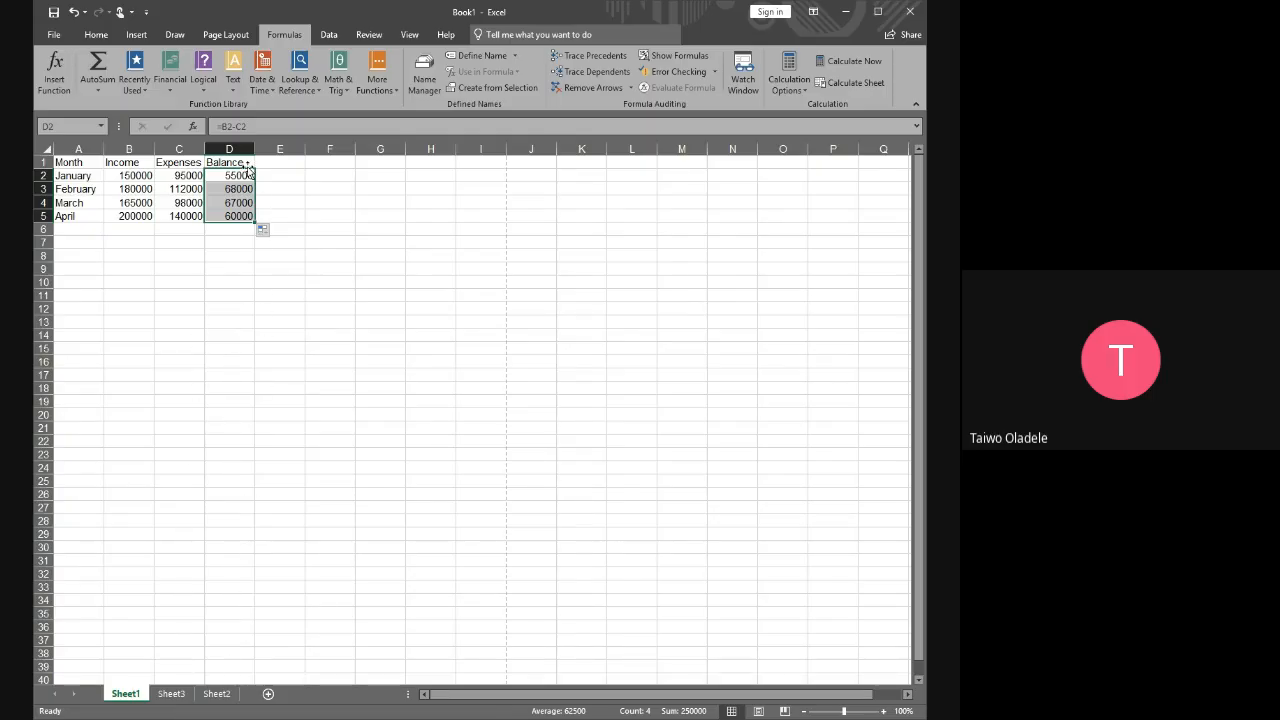
{"action": "left_click", "coordinate": [358, 234]}
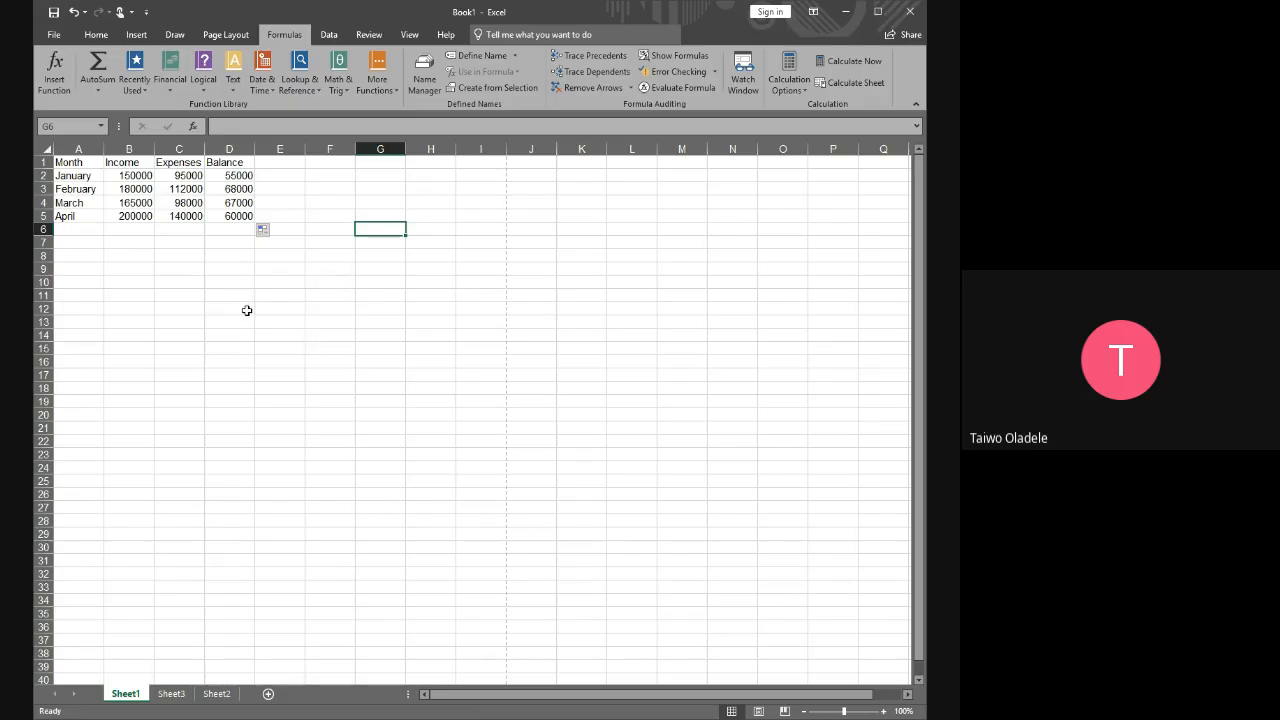
Undo the fill of the balance column and repeat it from D2 down to April in D5
{"action": "key", "text": "ctrl+z"}
{"action": "left_click", "coordinate": [307, 202]}
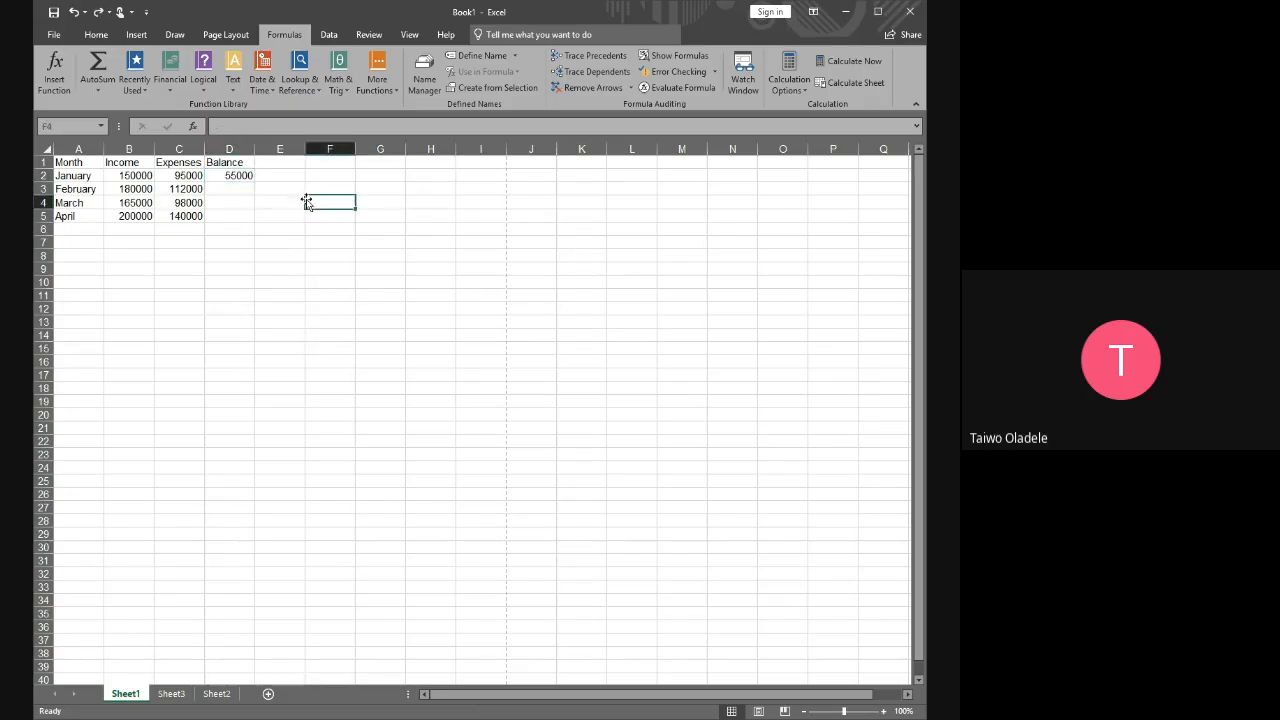
{"action": "left_click", "coordinate": [250, 176]}
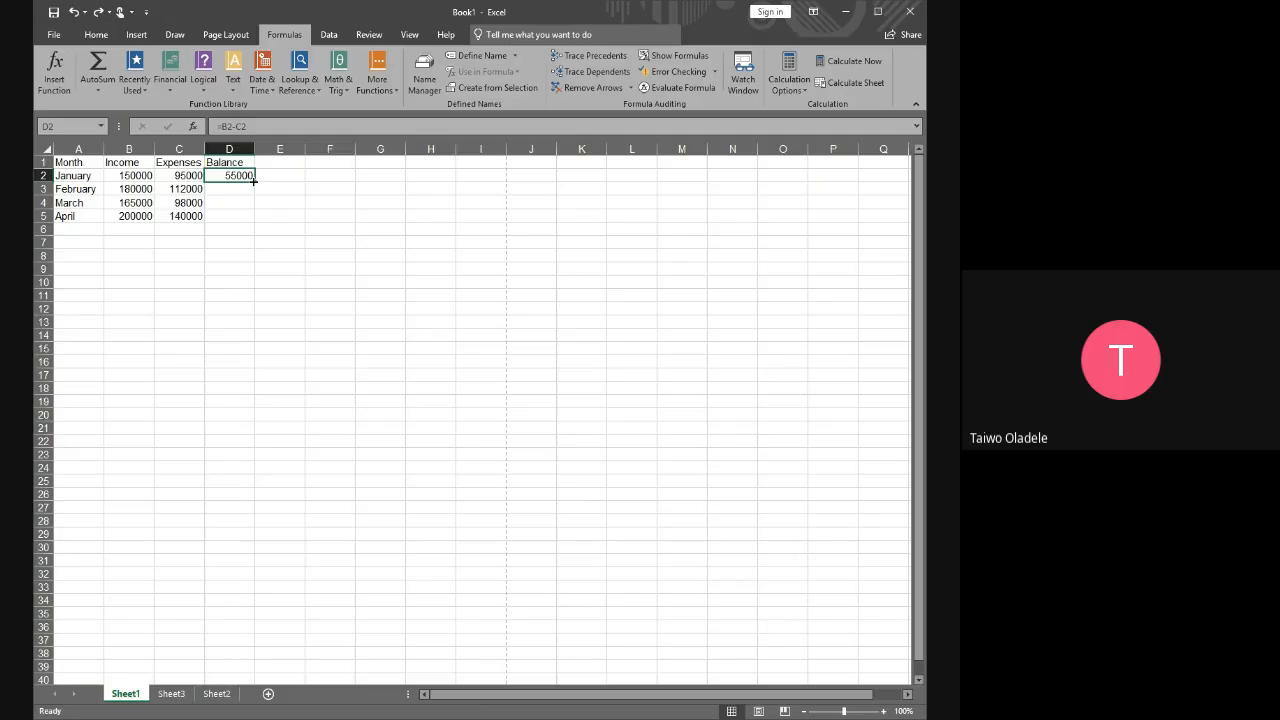
{"action": "left_click_drag", "start_coordinate": [253, 180], "coordinate": [254, 229]}
{"action": "left_click", "coordinate": [310, 216]}
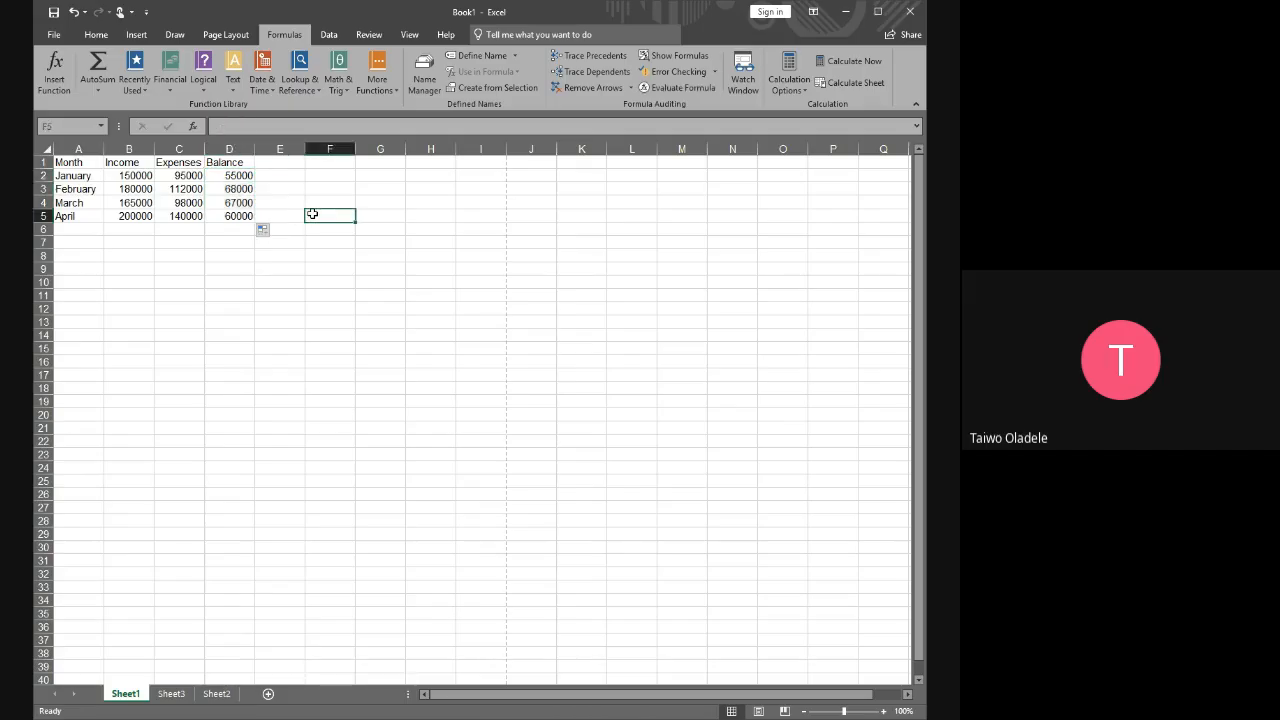
Undo the repeated fill of the balance formula in D3:D5
{"action": "key", "text": "ctrl+z"}
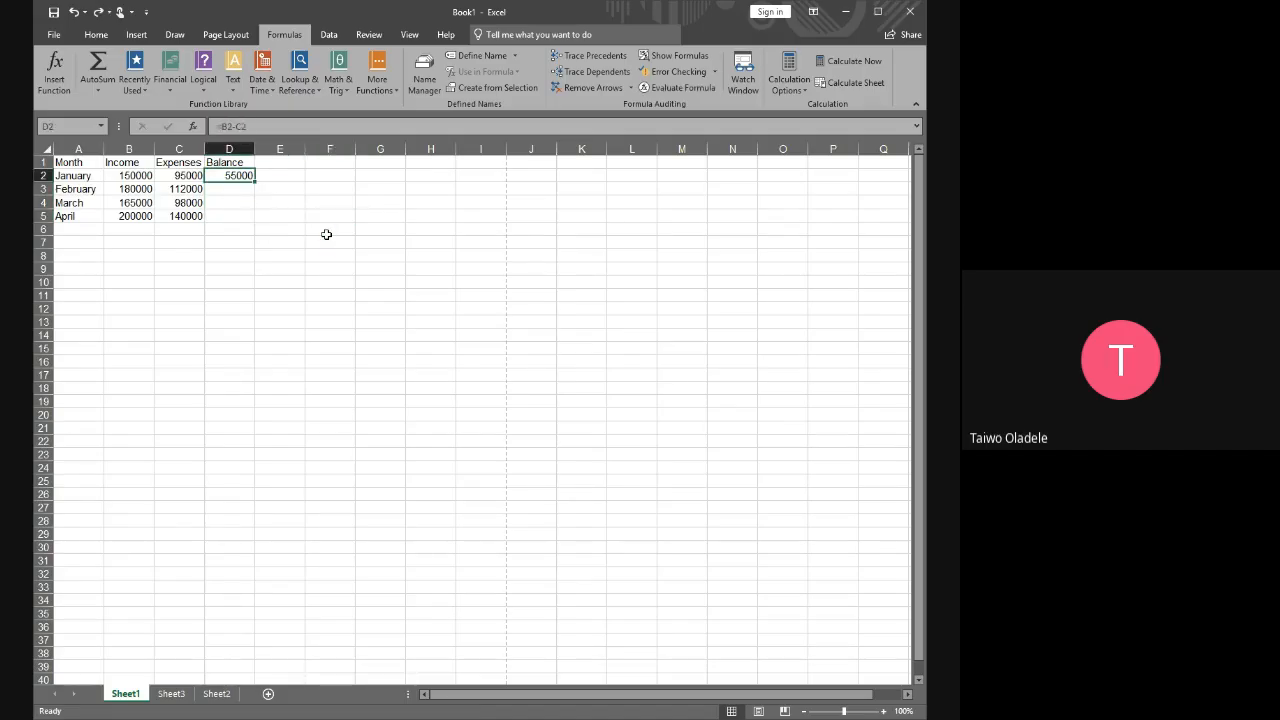
{"action": "left_click", "coordinate": [299, 177]}
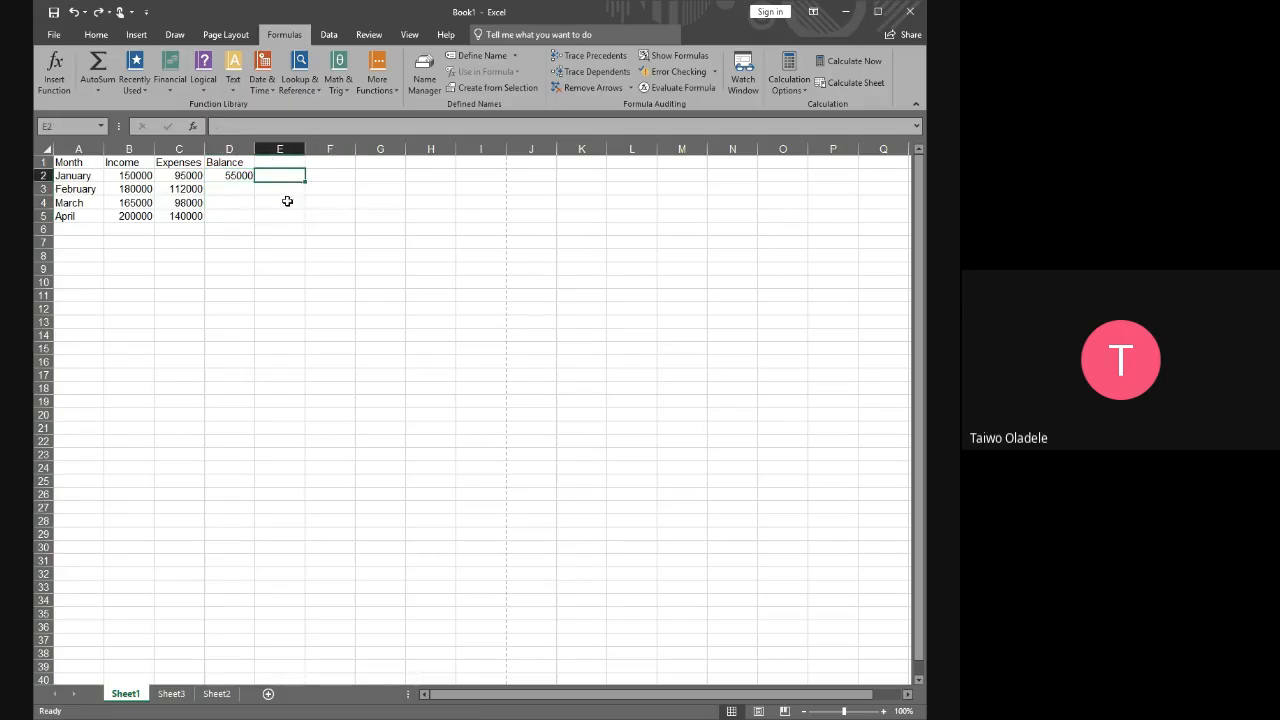
{"action": "left_click", "coordinate": [343, 189]}
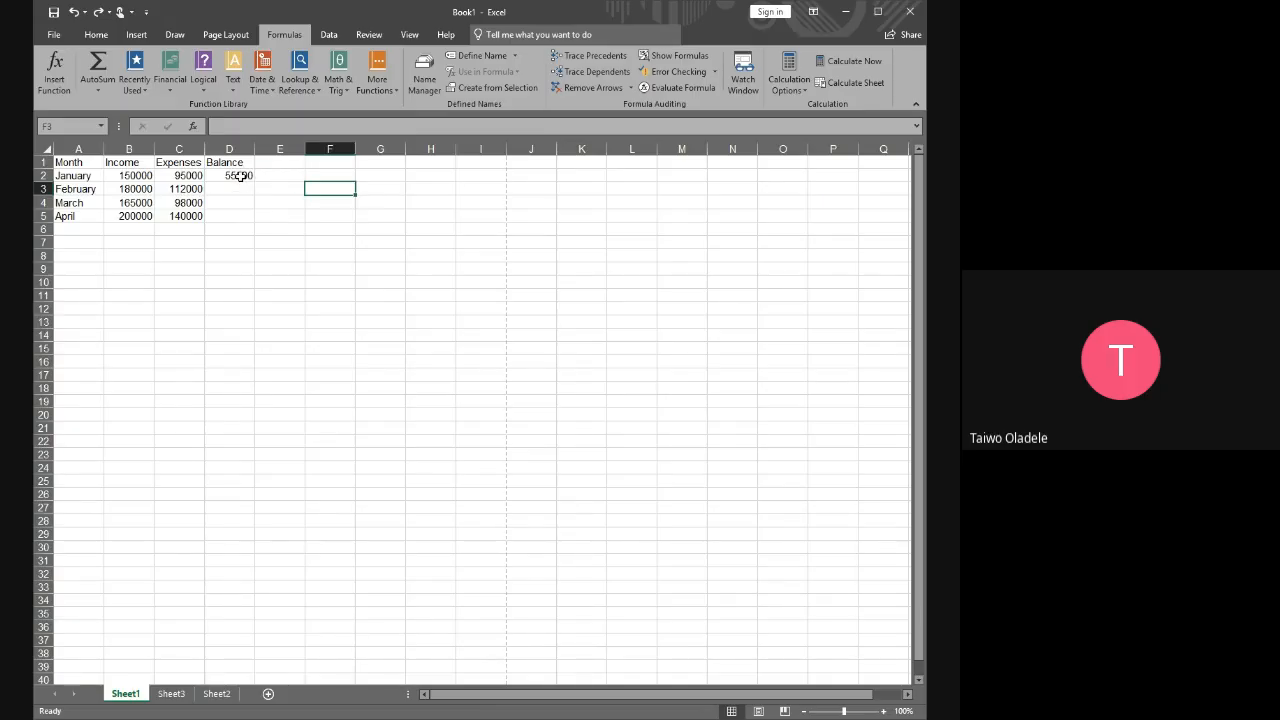
Auto-fill the D2 balance formula down to the end of the adjacent data in D5, and undo that fill
{"action": "left_click", "coordinate": [241, 176]}
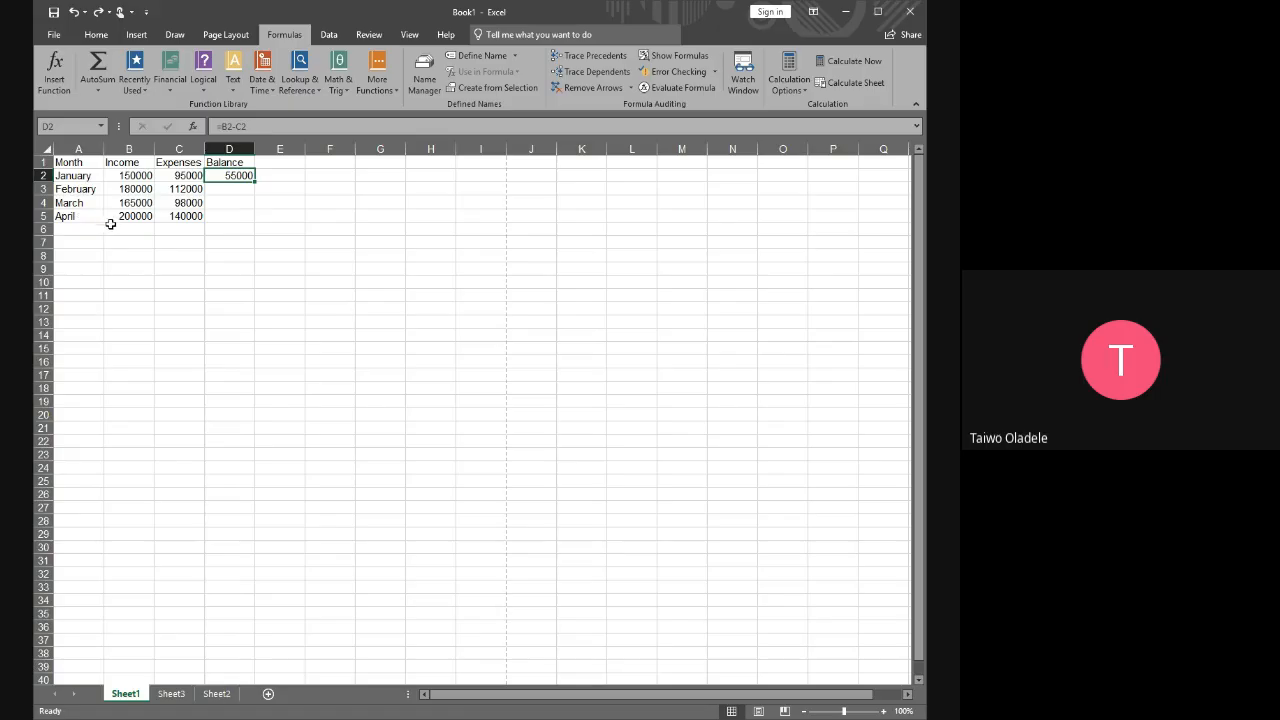
{"action": "double_click", "coordinate": [254, 181]}
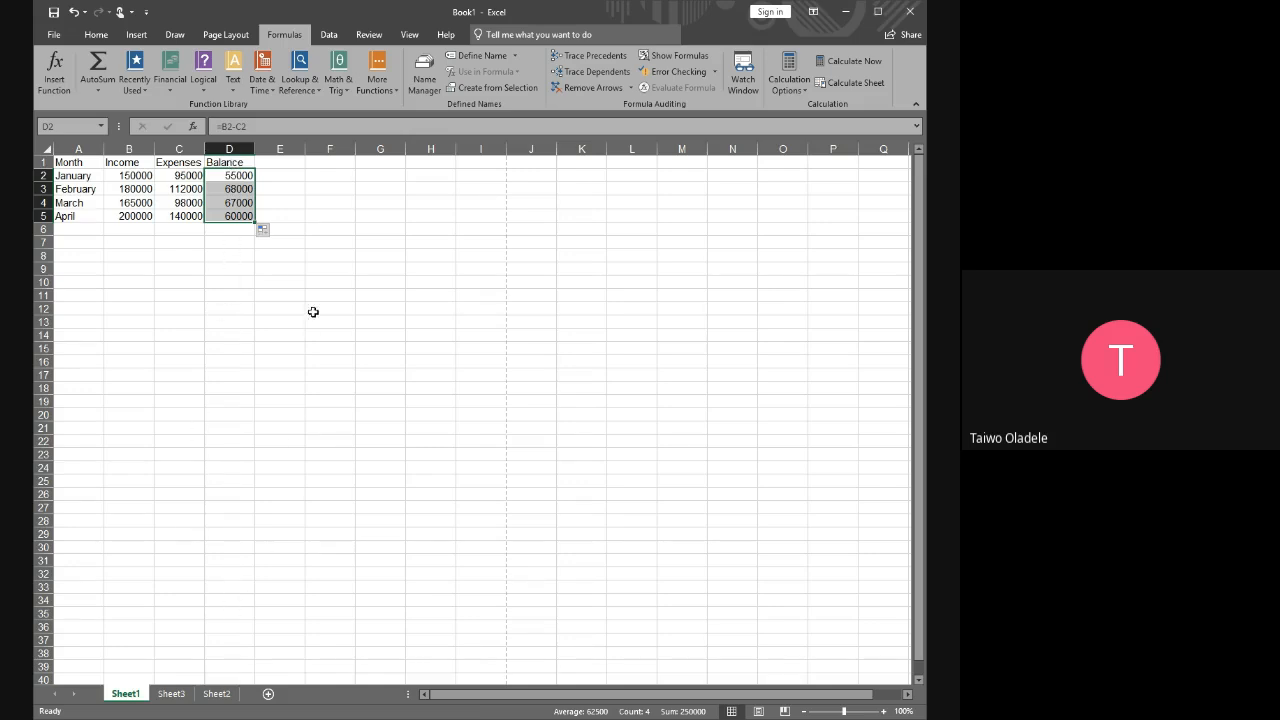
{"action": "left_click", "coordinate": [322, 242]}
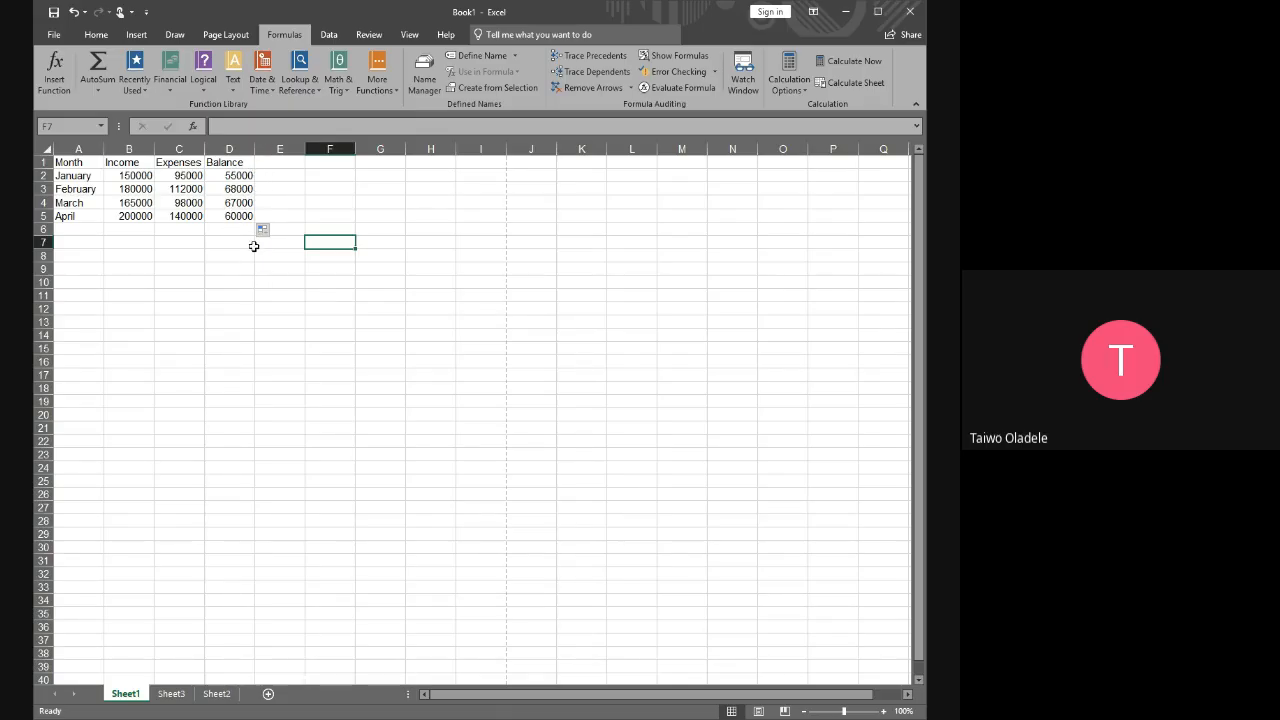
{"action": "left_click", "coordinate": [290, 187]}
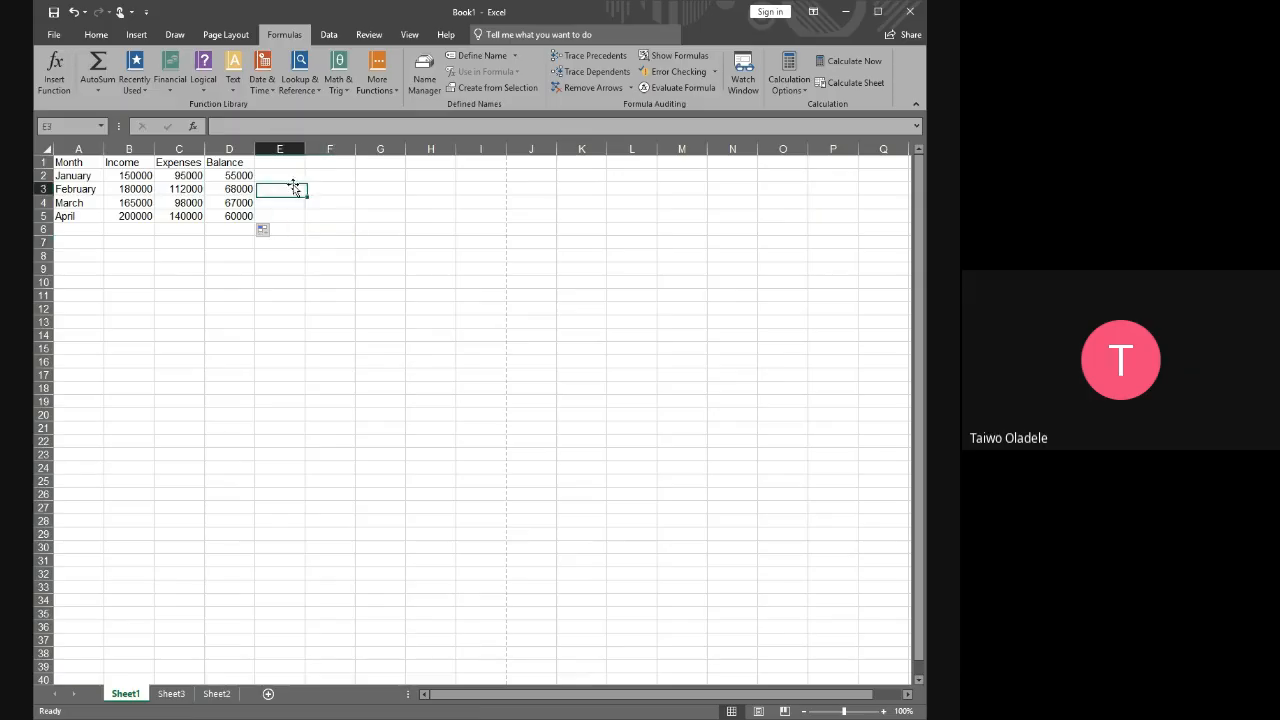
{"action": "left_click", "coordinate": [284, 259]}
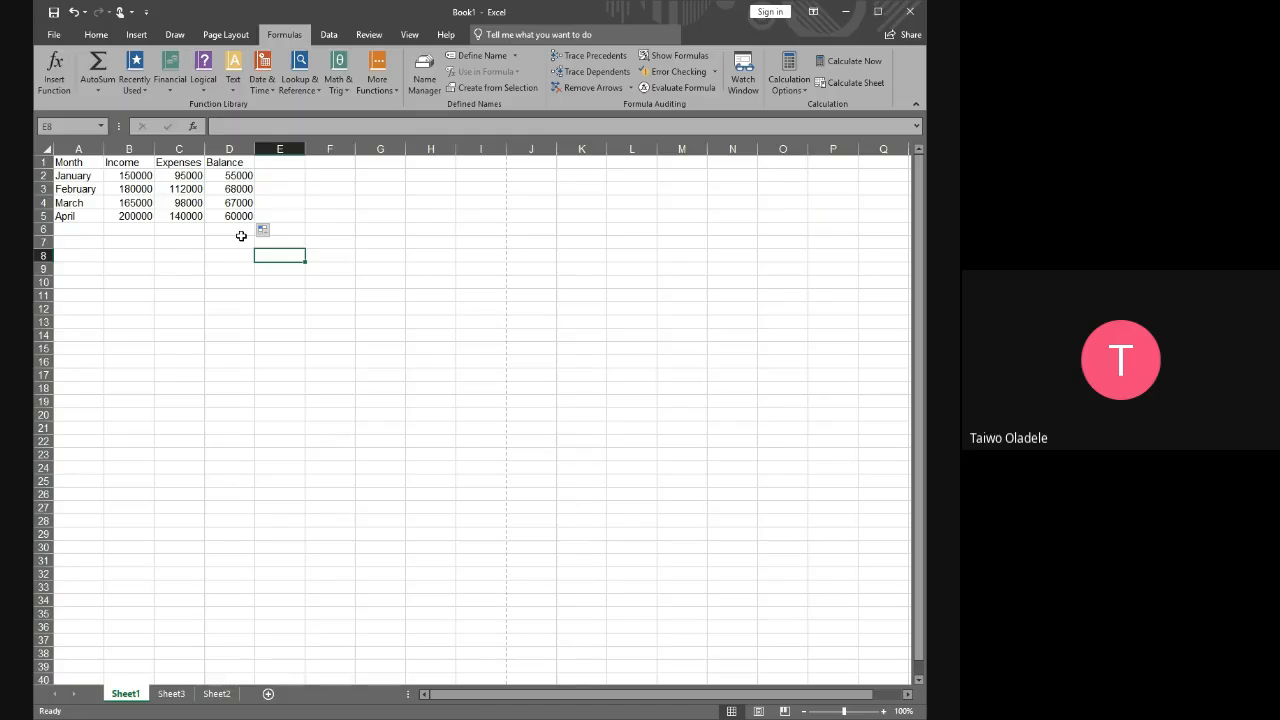
{"action": "key", "text": "ctrl+z"}
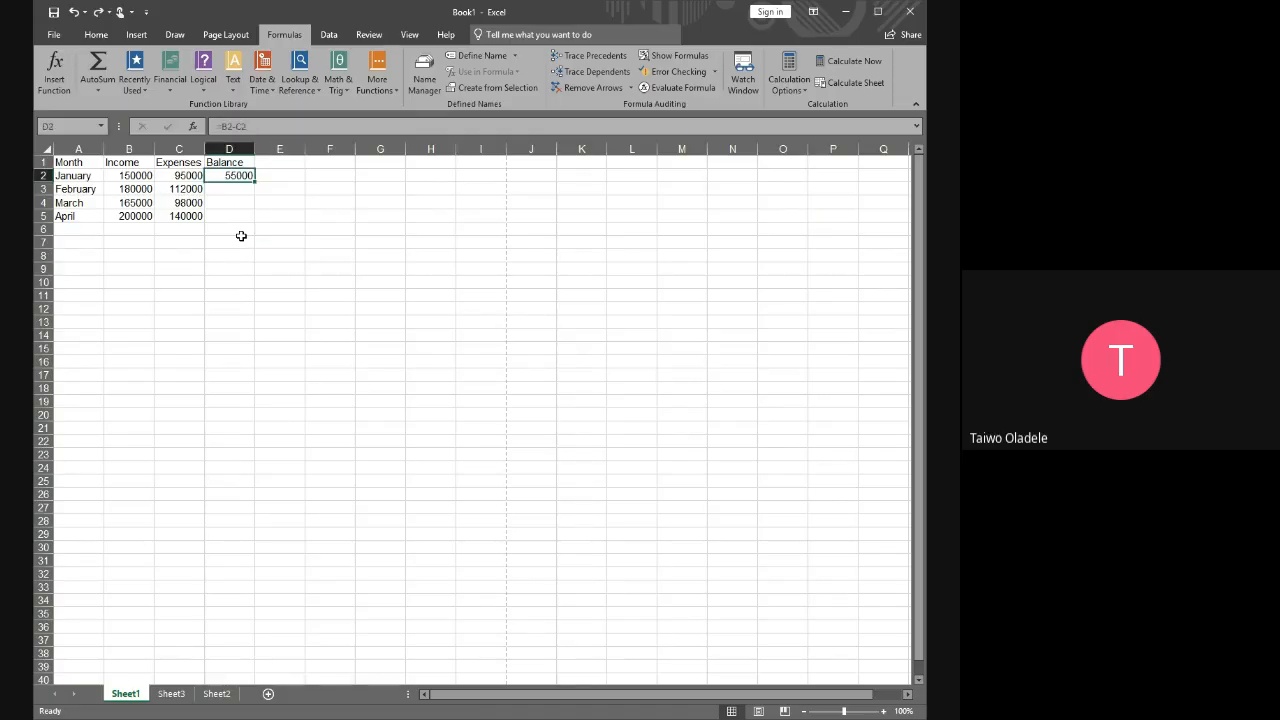
Add a May entry in row 7, leaving row 6 blank, with an income of 100000 in B7
{"action": "left_click", "coordinate": [82, 241]}
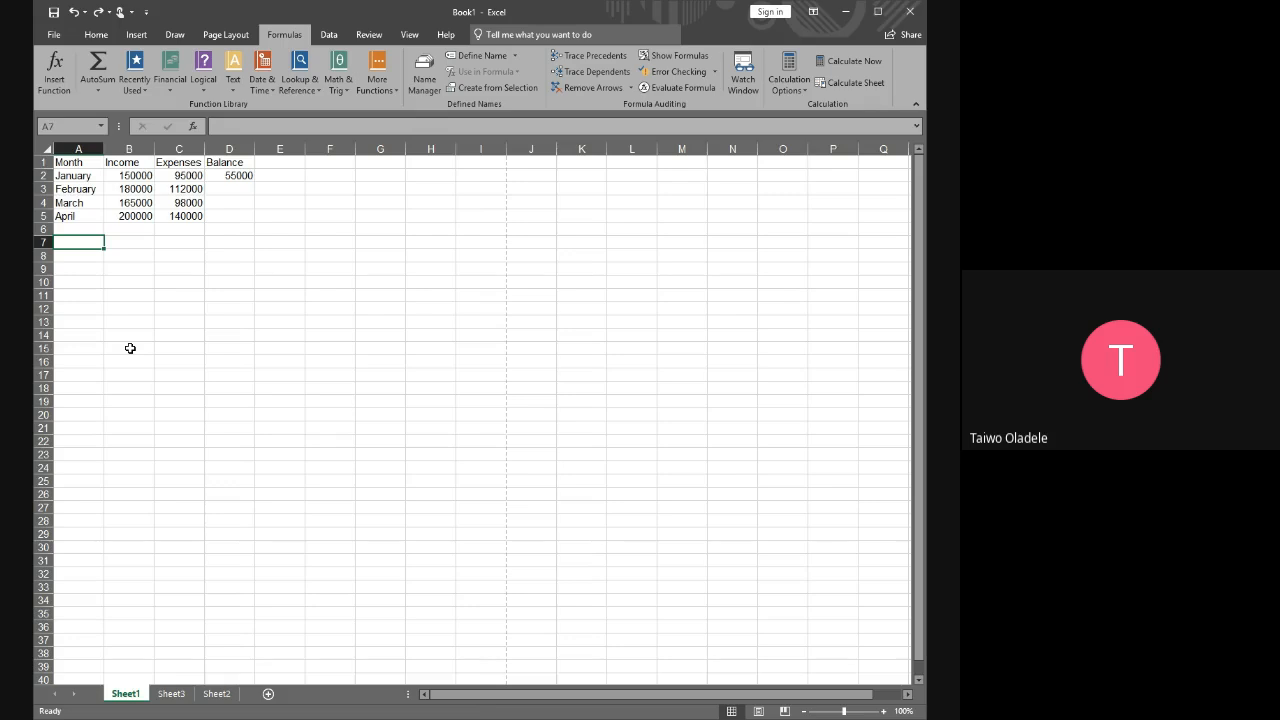
{"action": "type", "text": "May"}
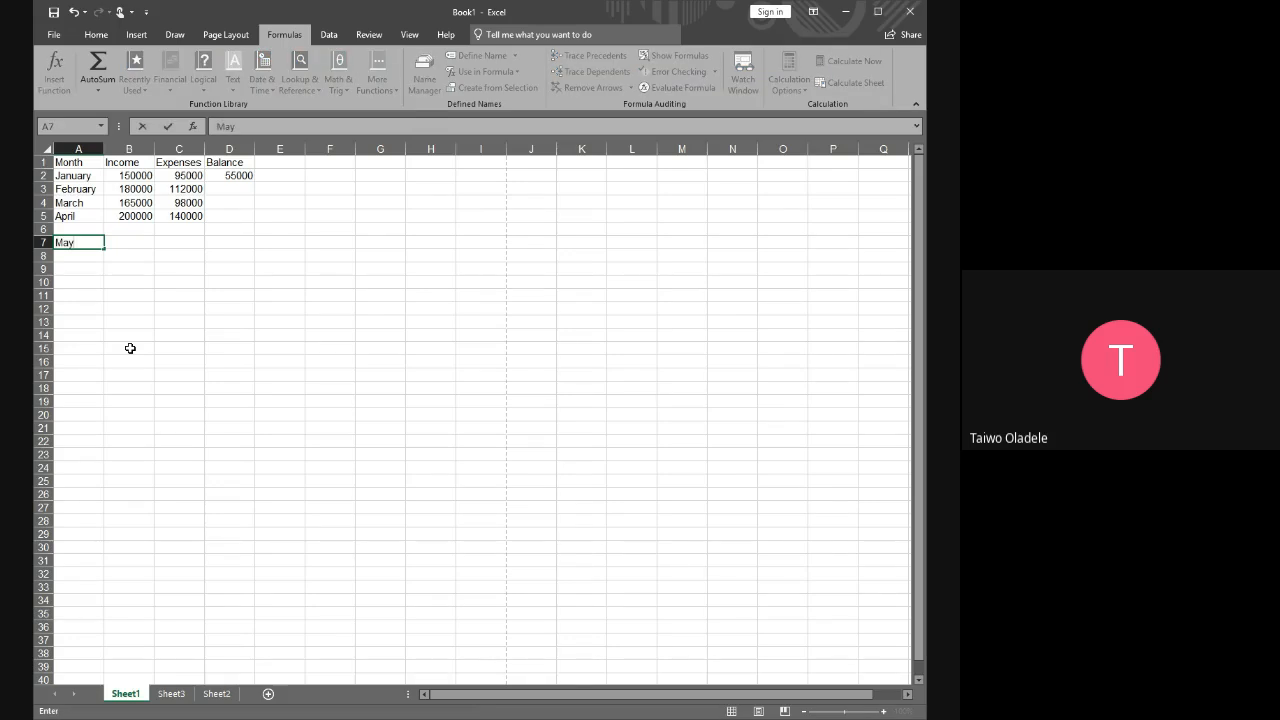
{"action": "key", "text": "Tab"}
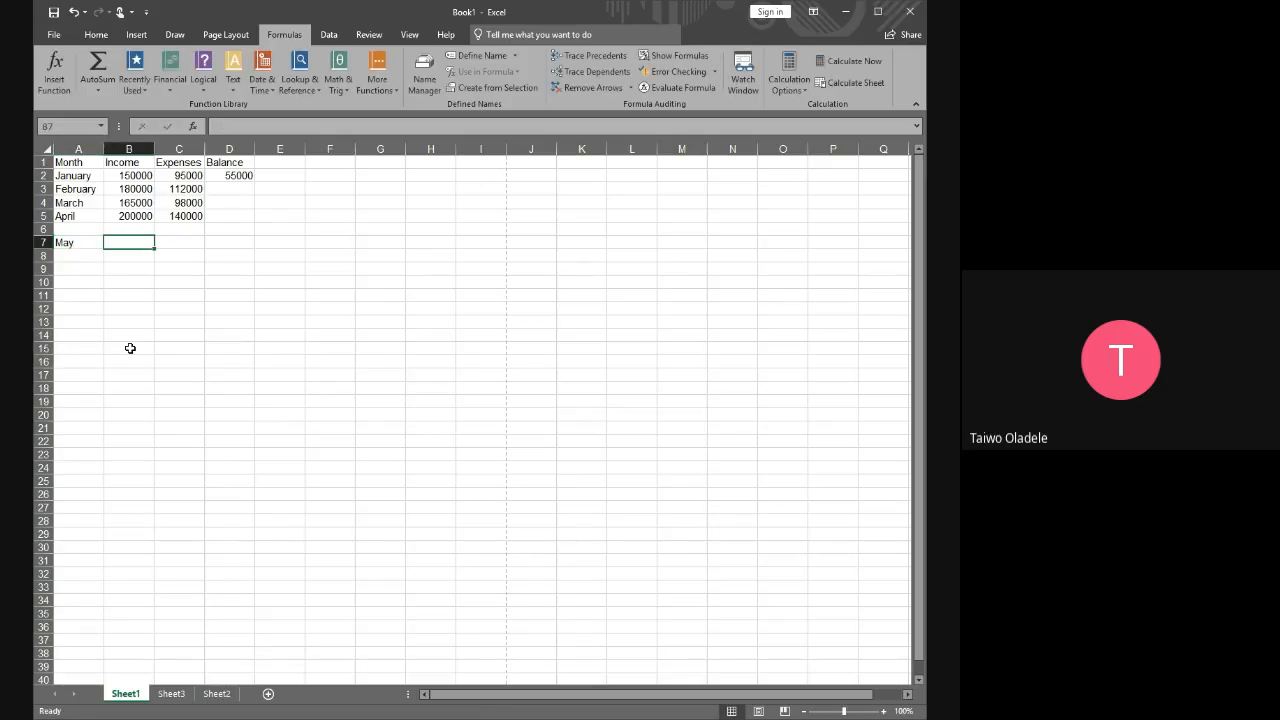
{"action": "type", "text": "100000"}
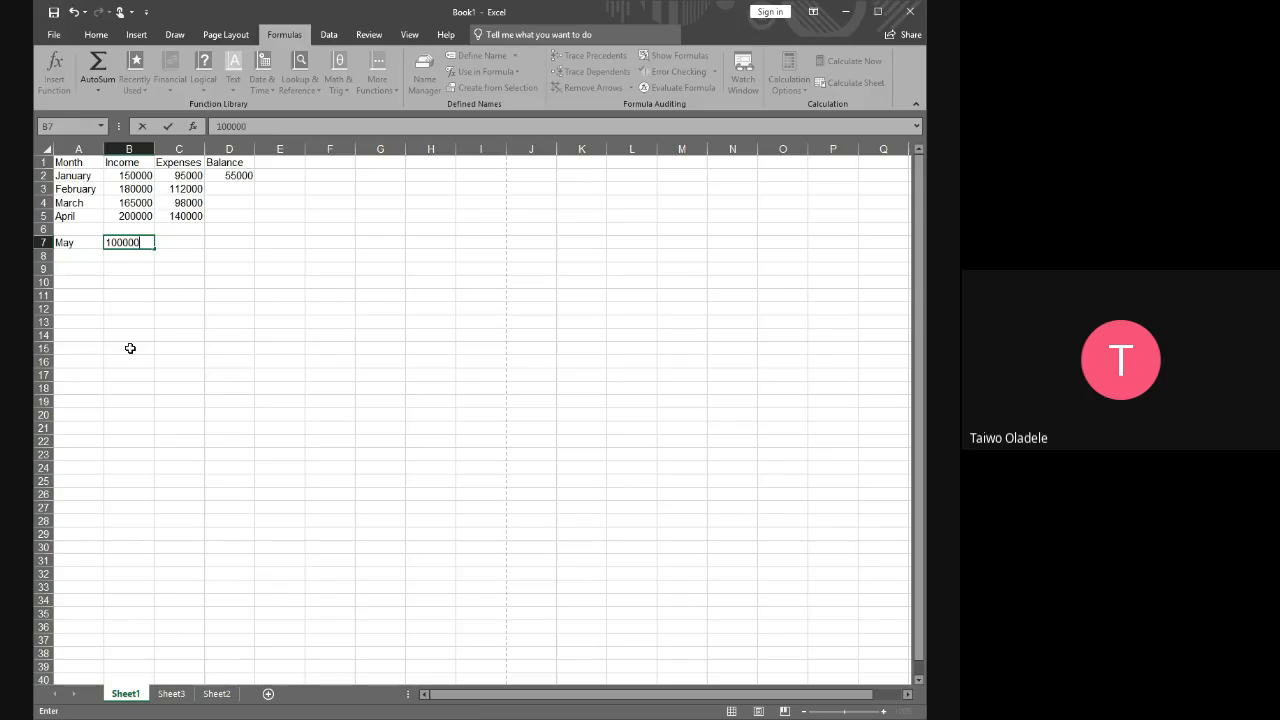
{"action": "key", "text": "Tab"}
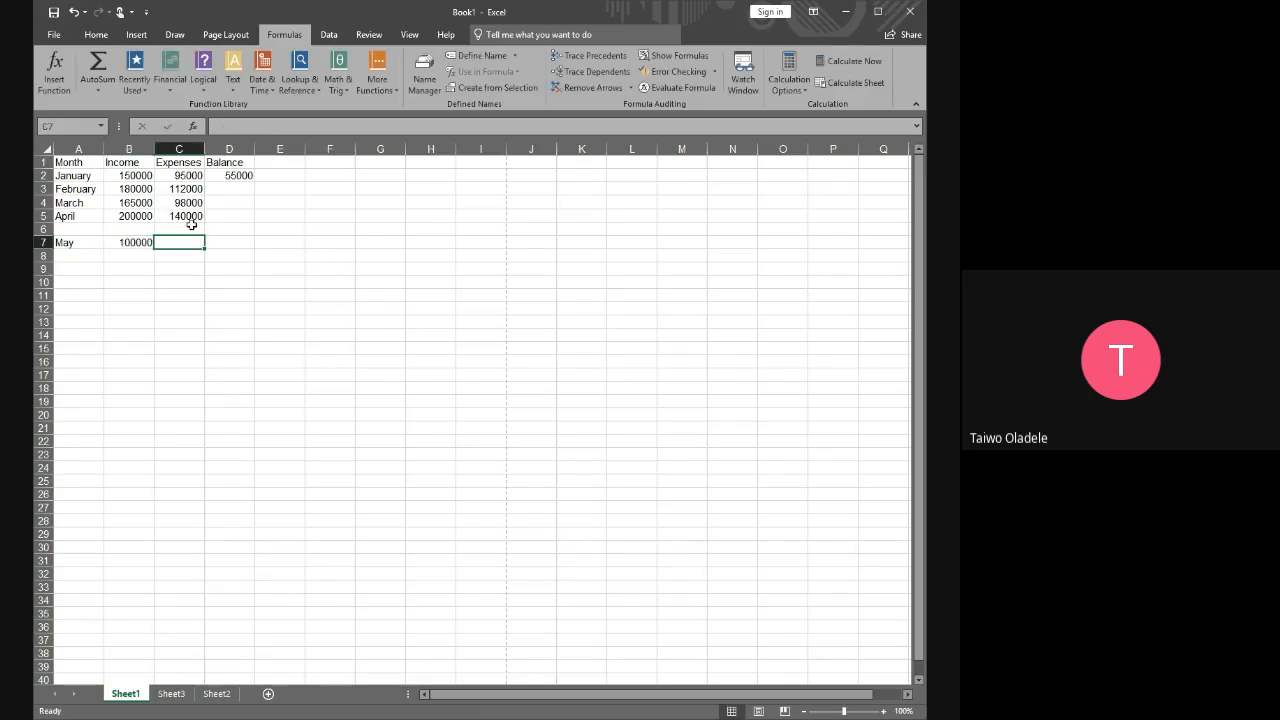
Auto-fill the D2 balance formula down the Balance column to the end of the adjacent data
{"action": "left_click_drag", "start_coordinate": [191, 230], "coordinate": [193, 243]}
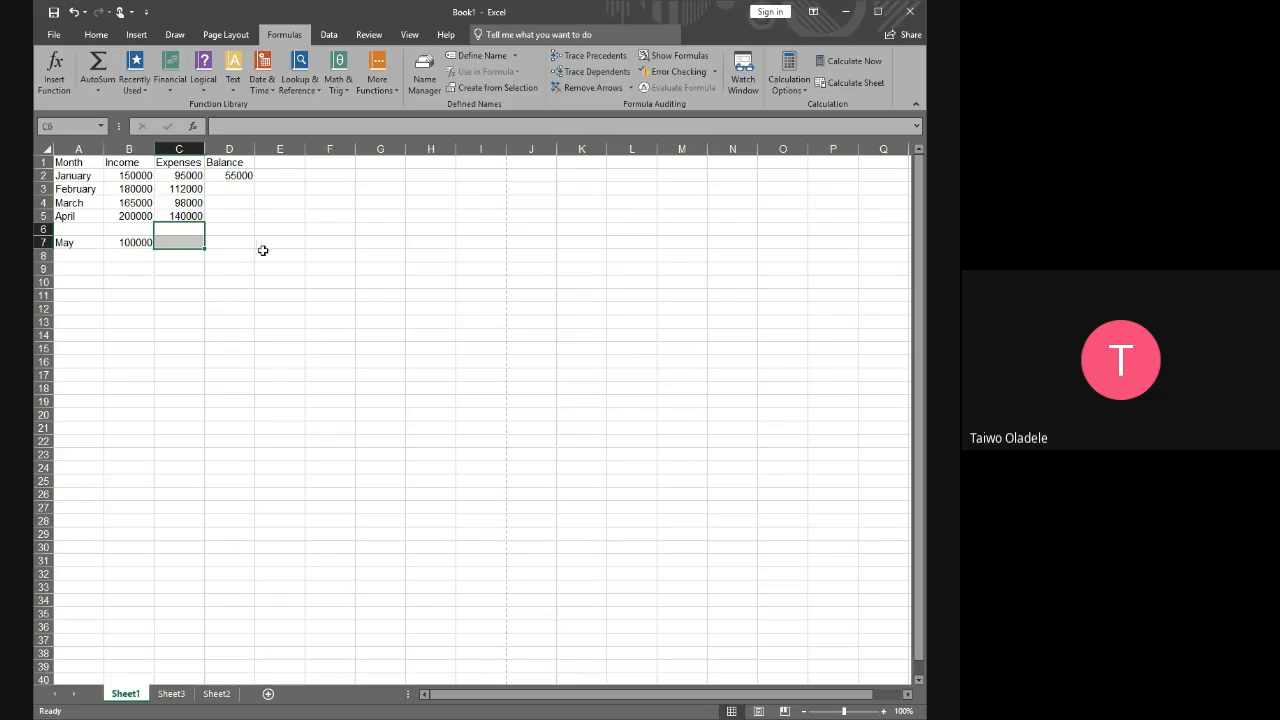
{"action": "left_click", "coordinate": [264, 252]}
{"action": "left_click", "coordinate": [242, 176]}
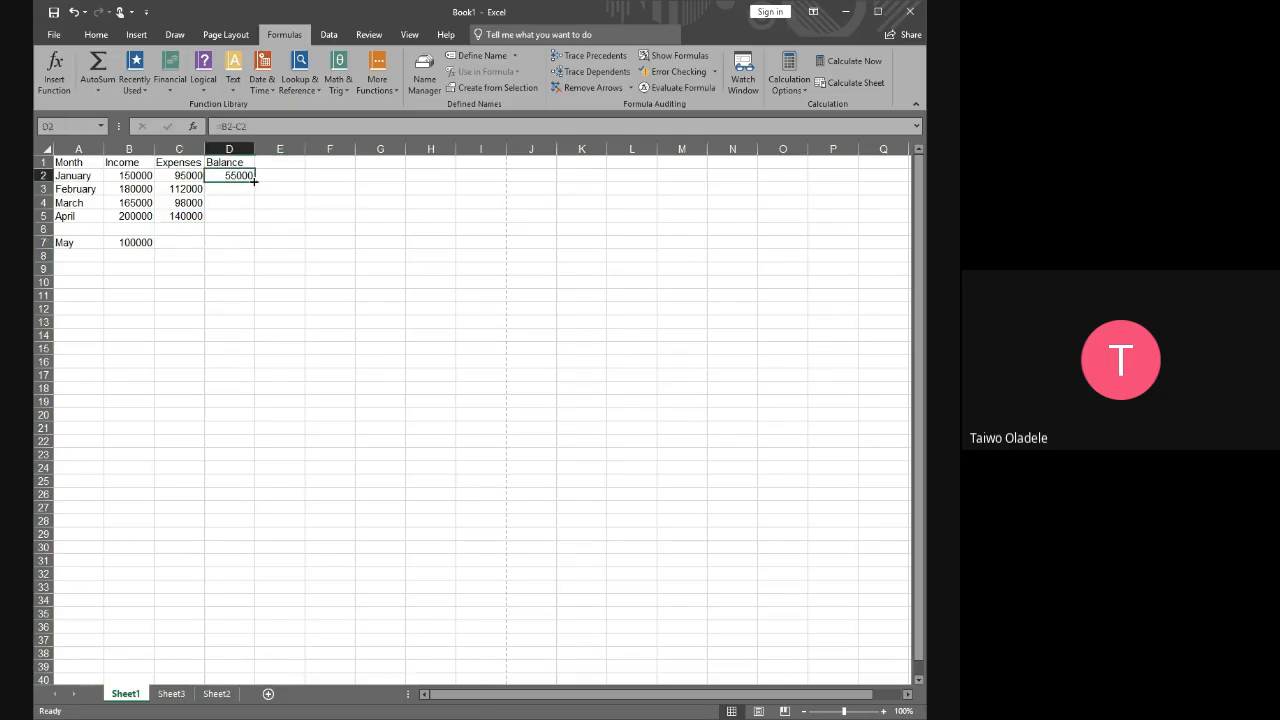
{"action": "double_click", "coordinate": [254, 180]}
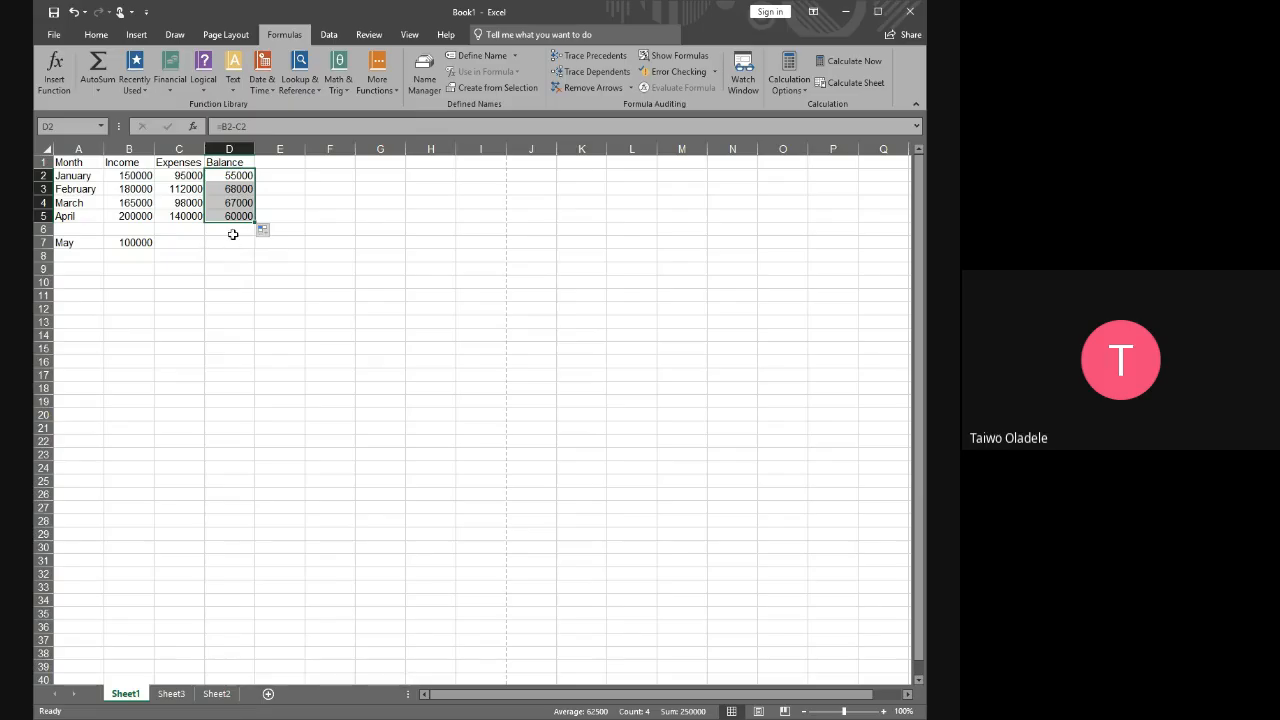
Examine the blank row 6 between the April and May entries, focusing on the Expenses cell C6
{"action": "left_click", "coordinate": [41, 229]}
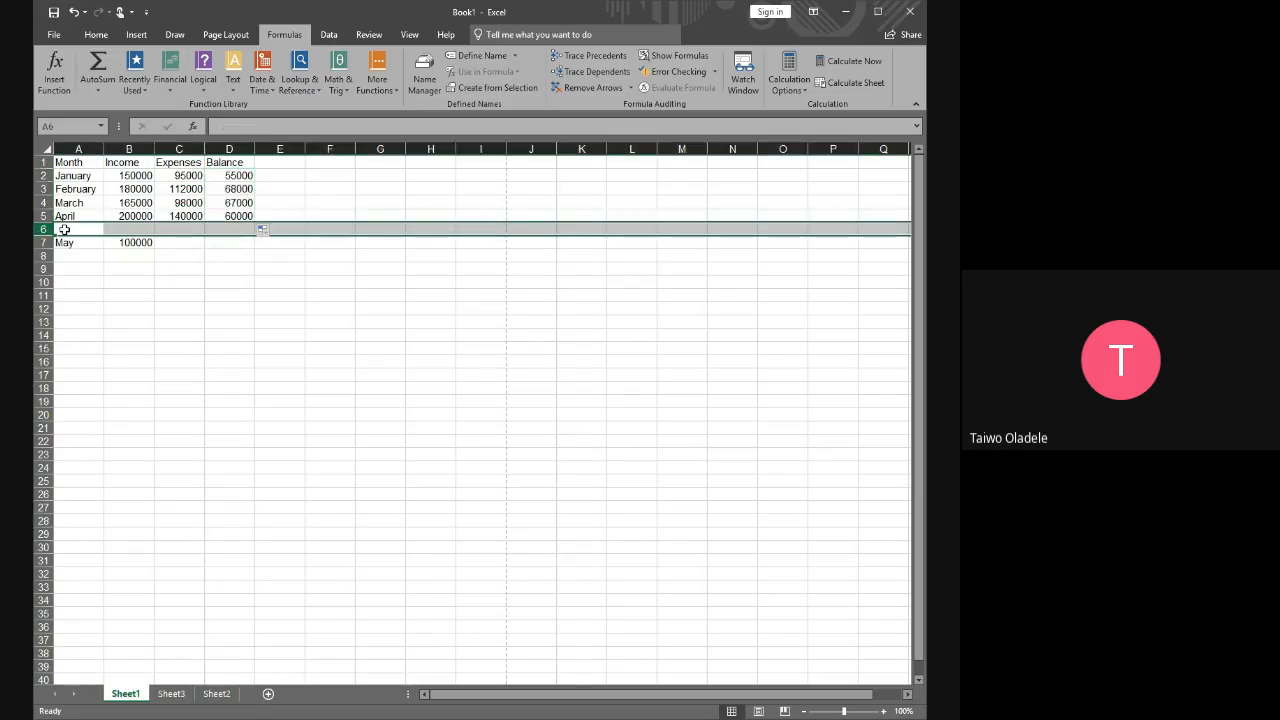
{"action": "left_click", "coordinate": [190, 230]}
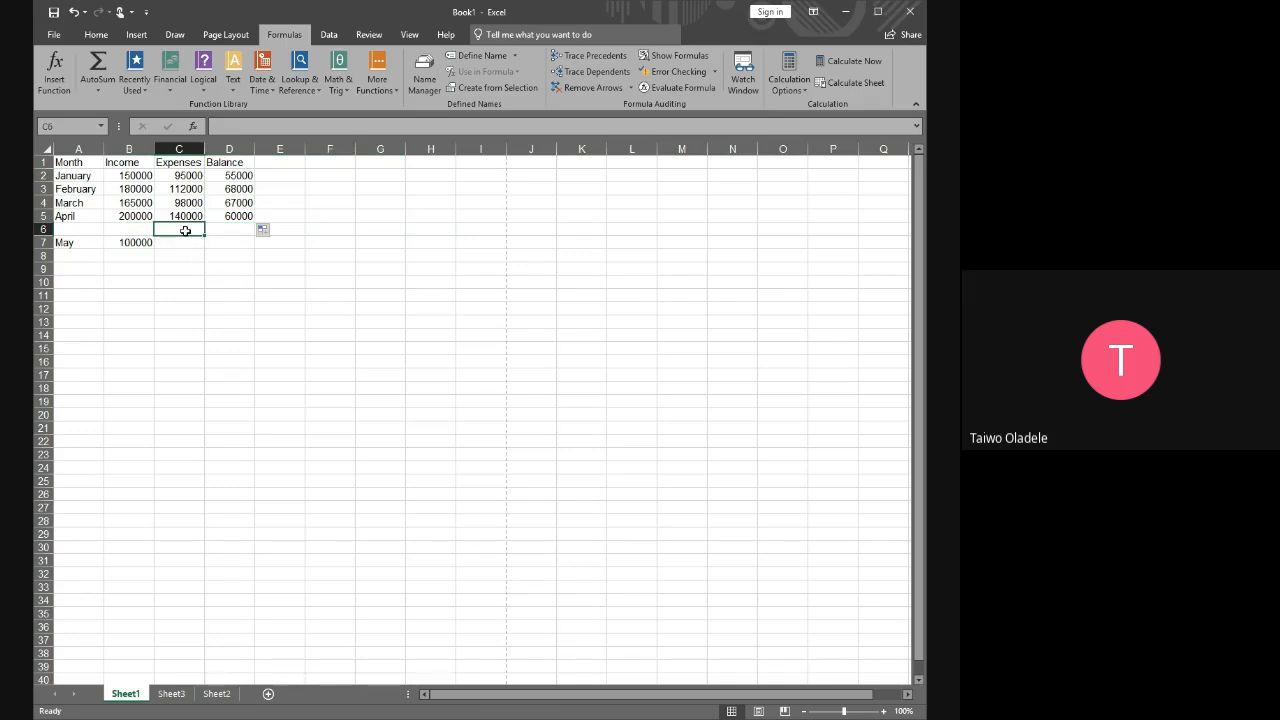
{"action": "left_click_drag", "start_coordinate": [68, 229], "coordinate": [179, 231]}
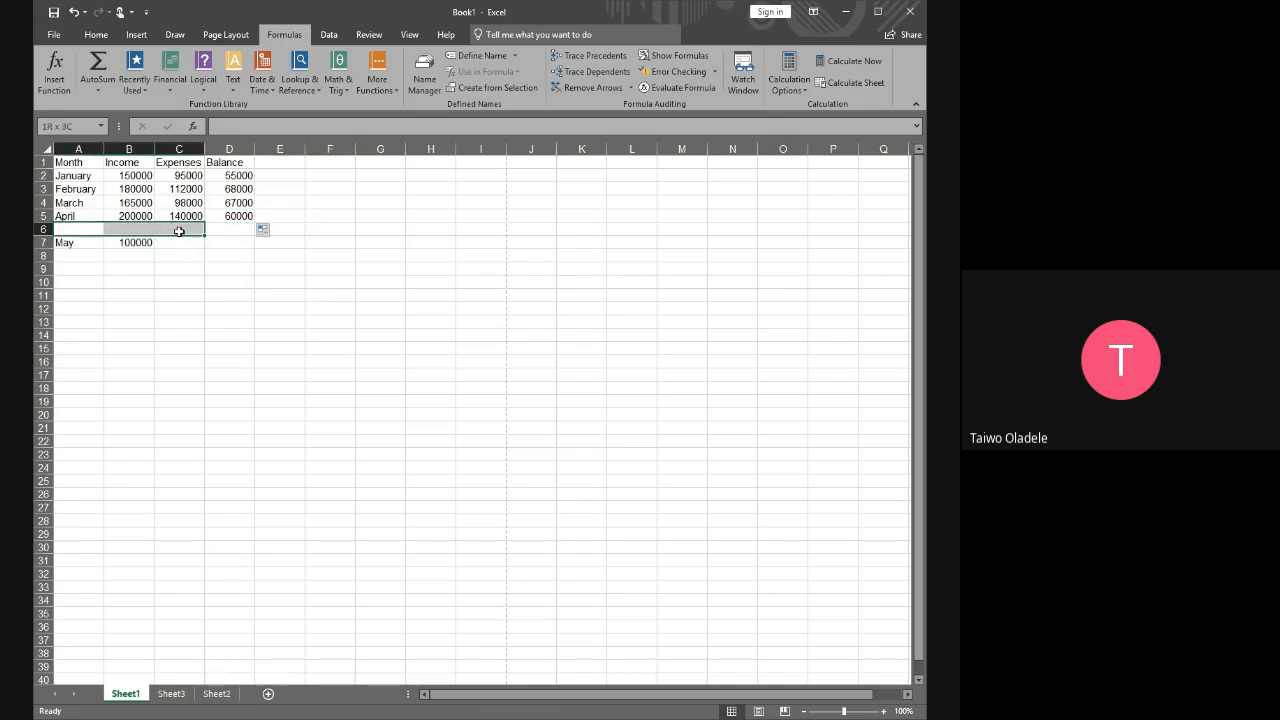
{"action": "left_click", "coordinate": [257, 241]}
{"action": "left_click", "coordinate": [187, 231]}
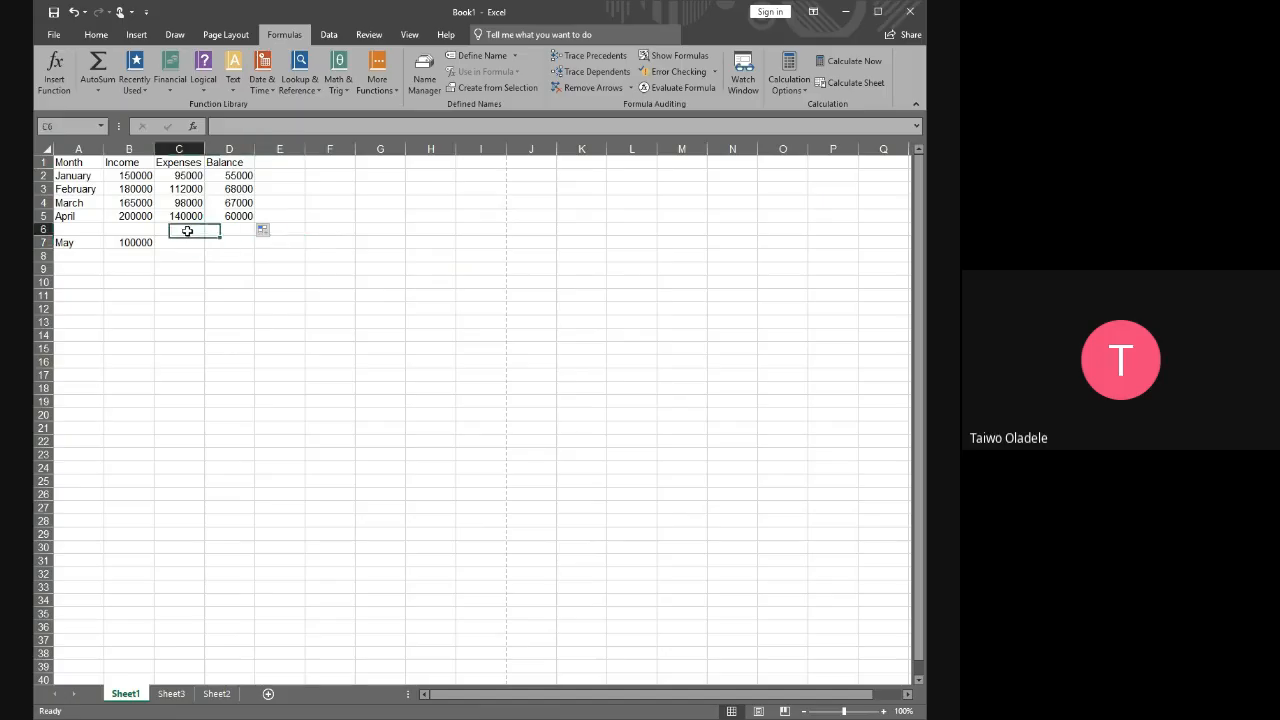
{"action": "double_click", "coordinate": [188, 231]}
{"action": "left_click", "coordinate": [283, 272]}
{"action": "left_click", "coordinate": [187, 231]}
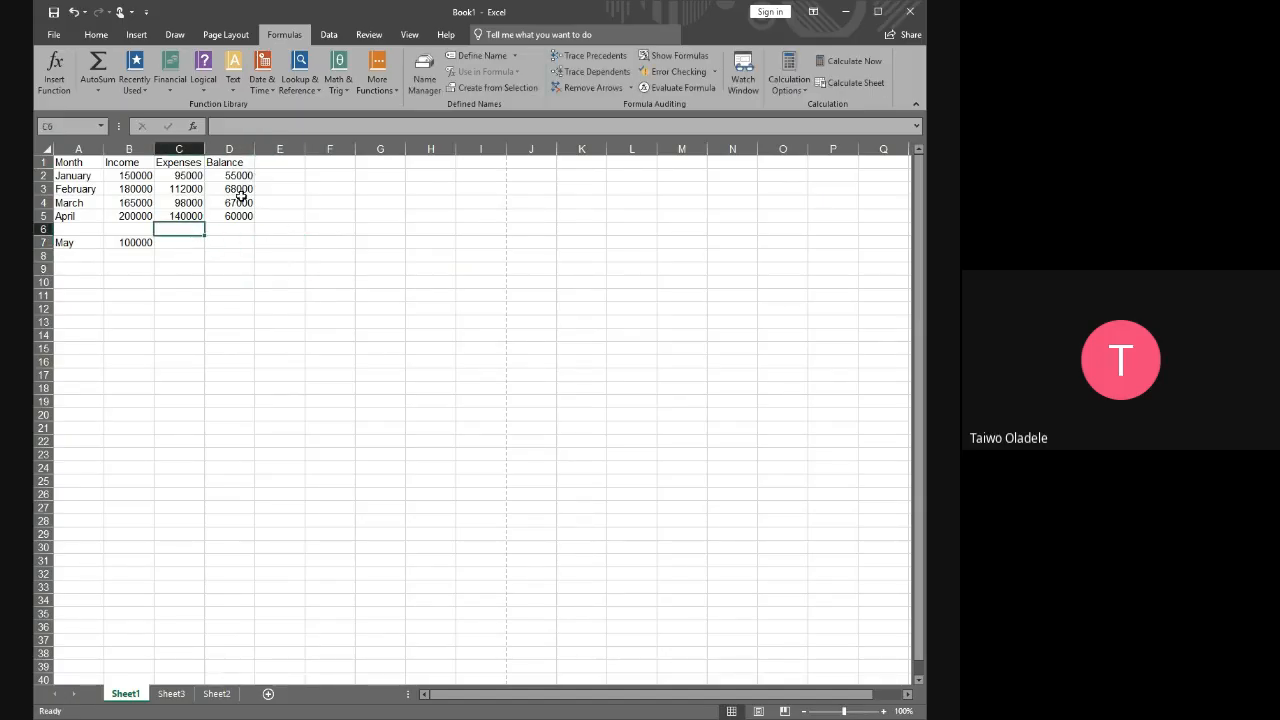
{"action": "left_click", "coordinate": [233, 256]}
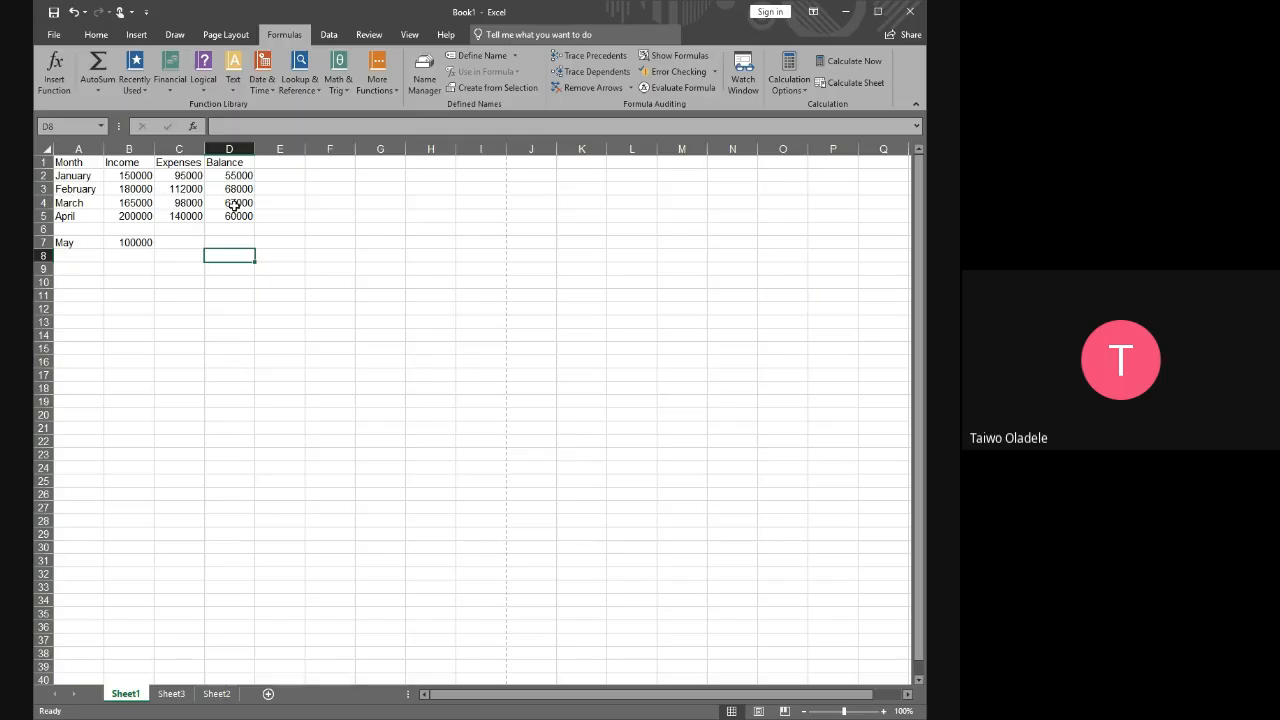
{"action": "key", "text": "ctrl+z"}
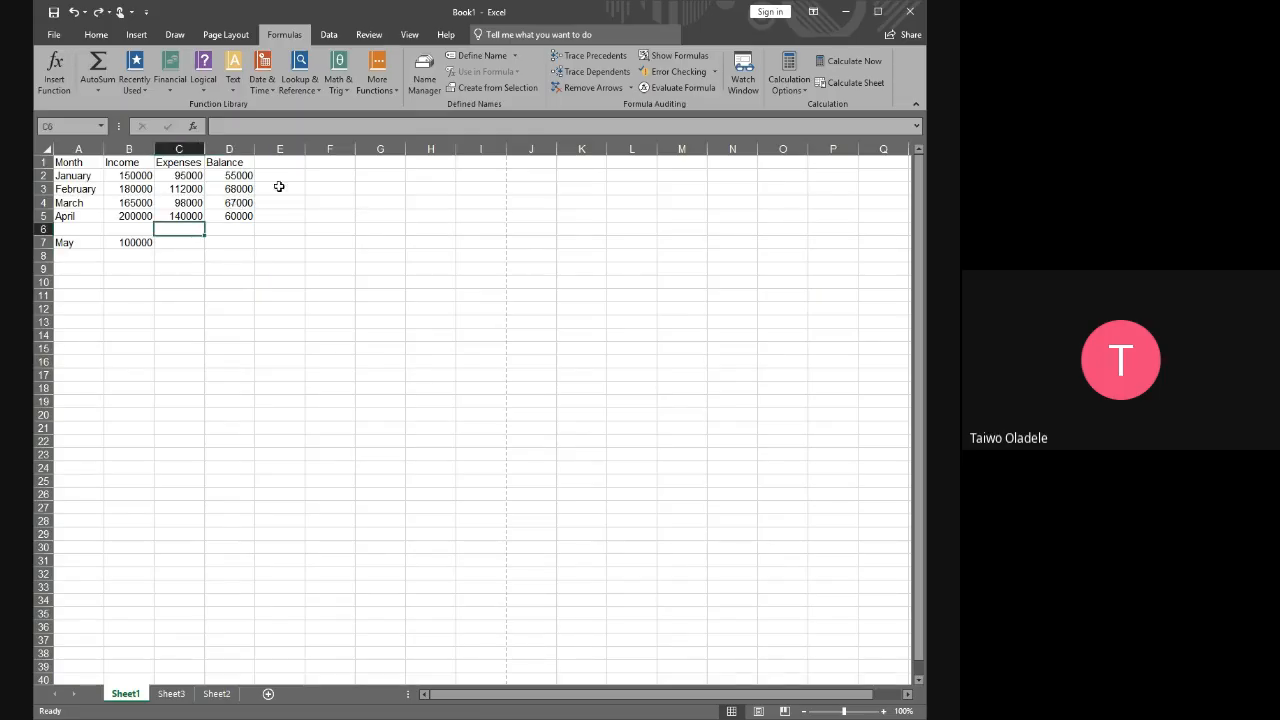
Clear the filled balance formulas from D3:D5, keeping the January formula in D2
{"action": "left_click_drag", "start_coordinate": [238, 190], "coordinate": [243, 216]}
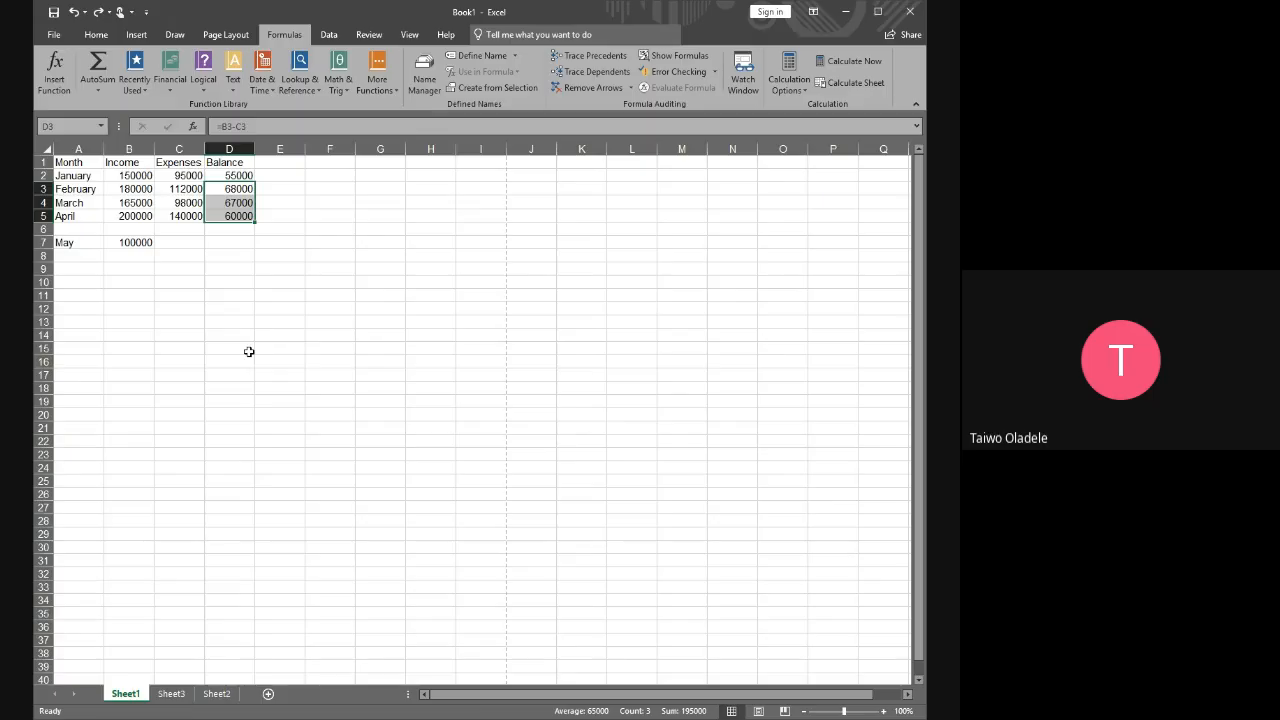
{"action": "left_click", "coordinate": [225, 282]}
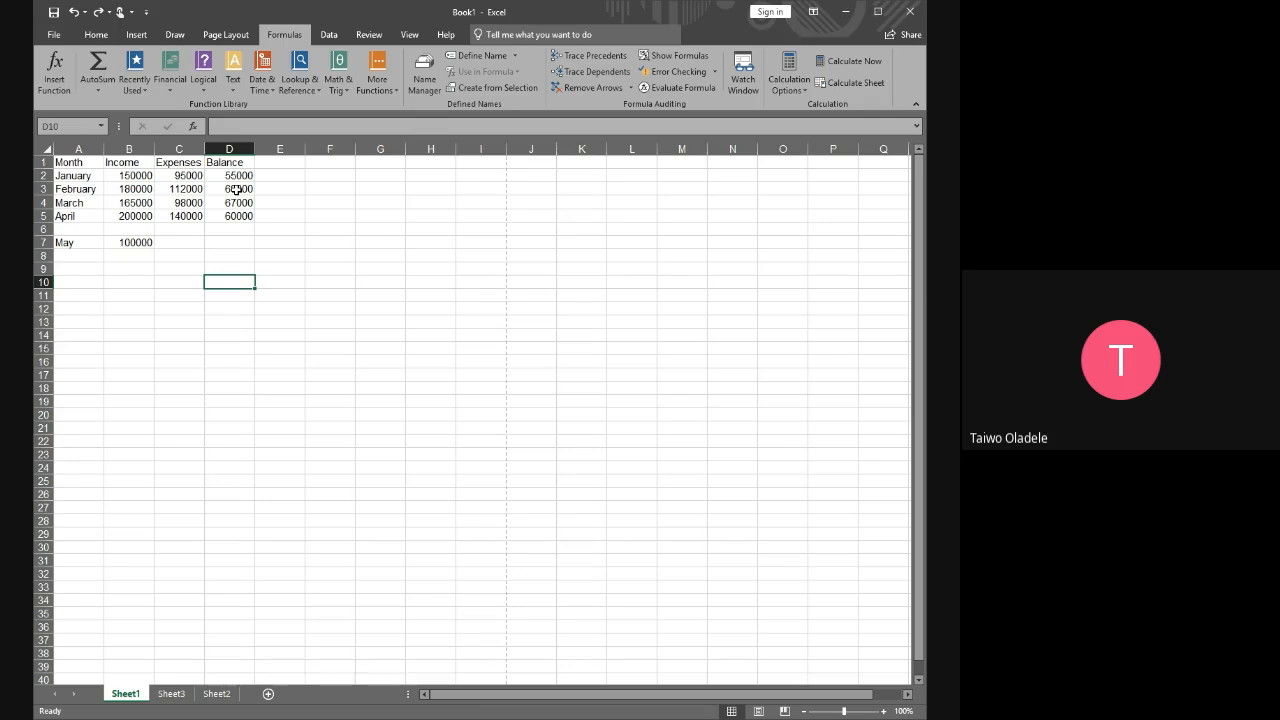
{"action": "left_click_drag", "start_coordinate": [237, 189], "coordinate": [234, 218]}
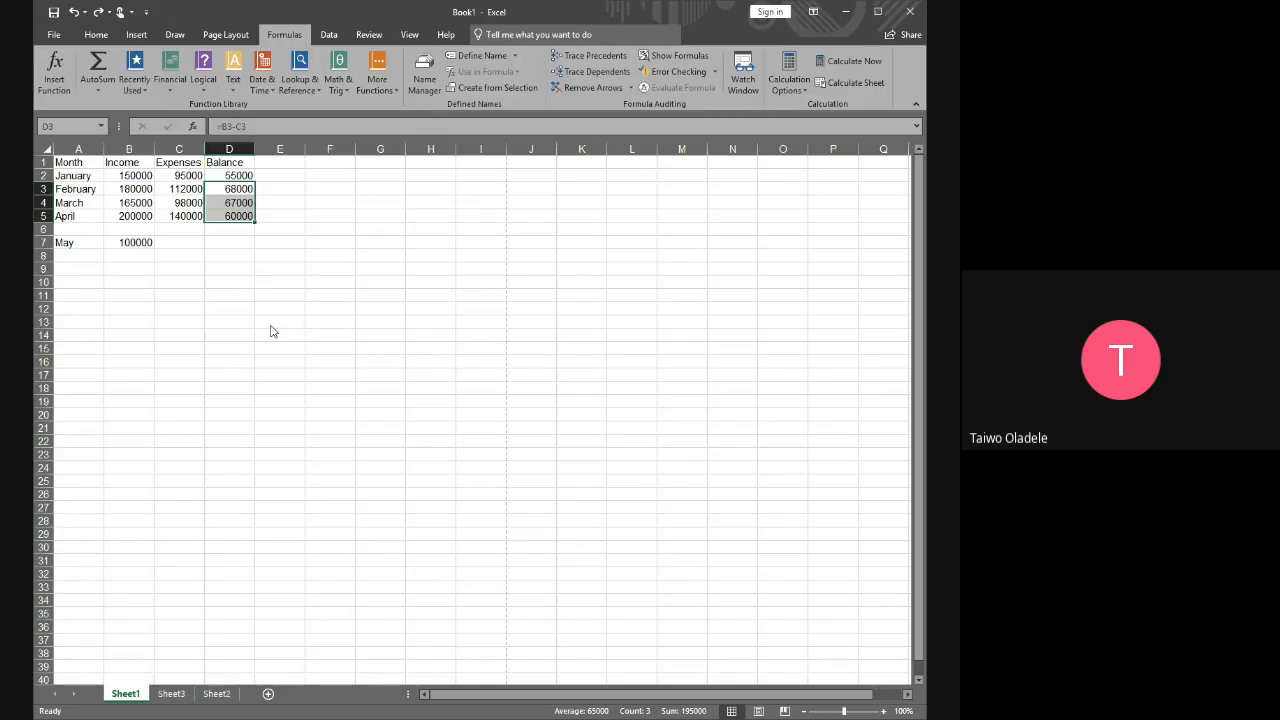
{"action": "key", "text": "alt+Tab"}
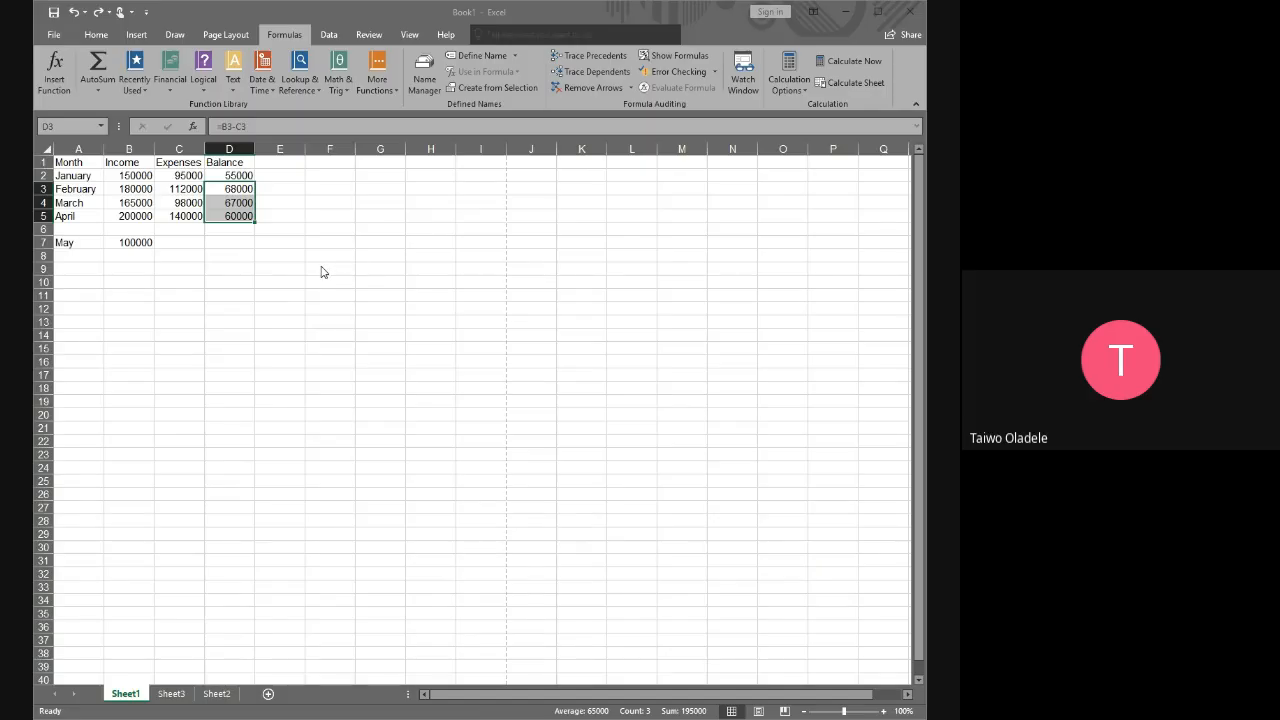
{"action": "key", "text": "alt+Tab"}
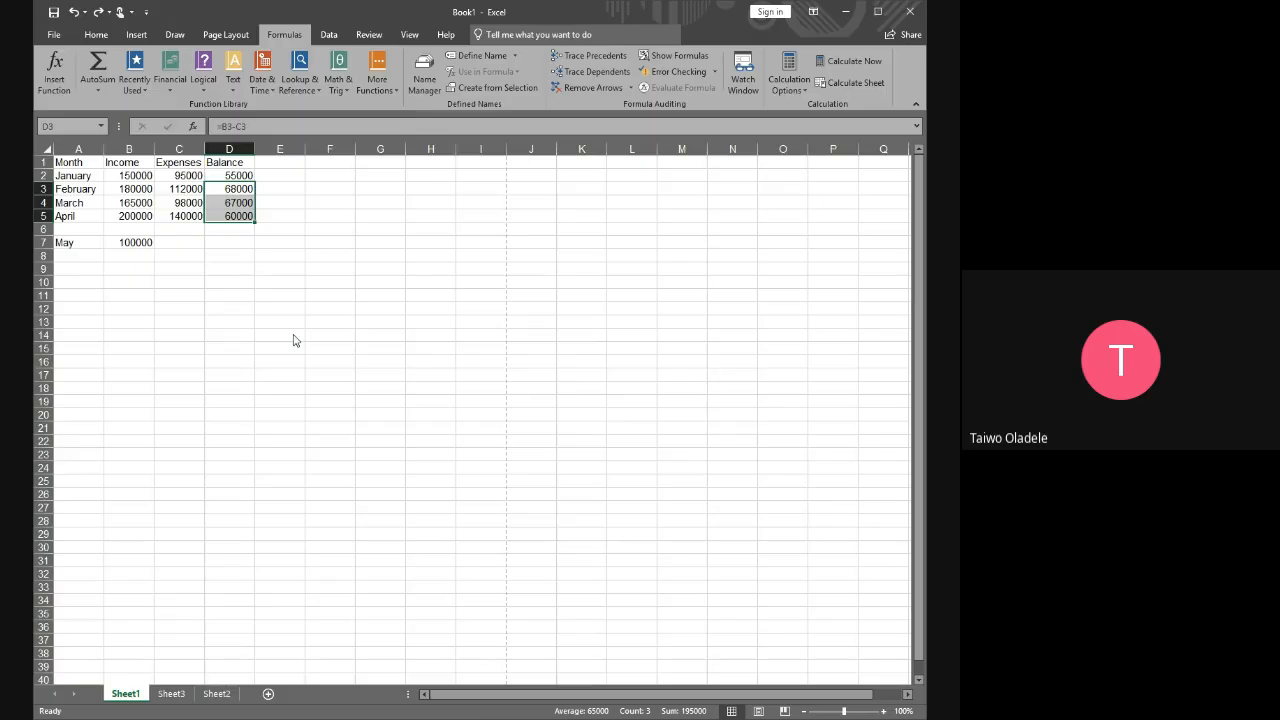
{"action": "key", "text": "Delete"}
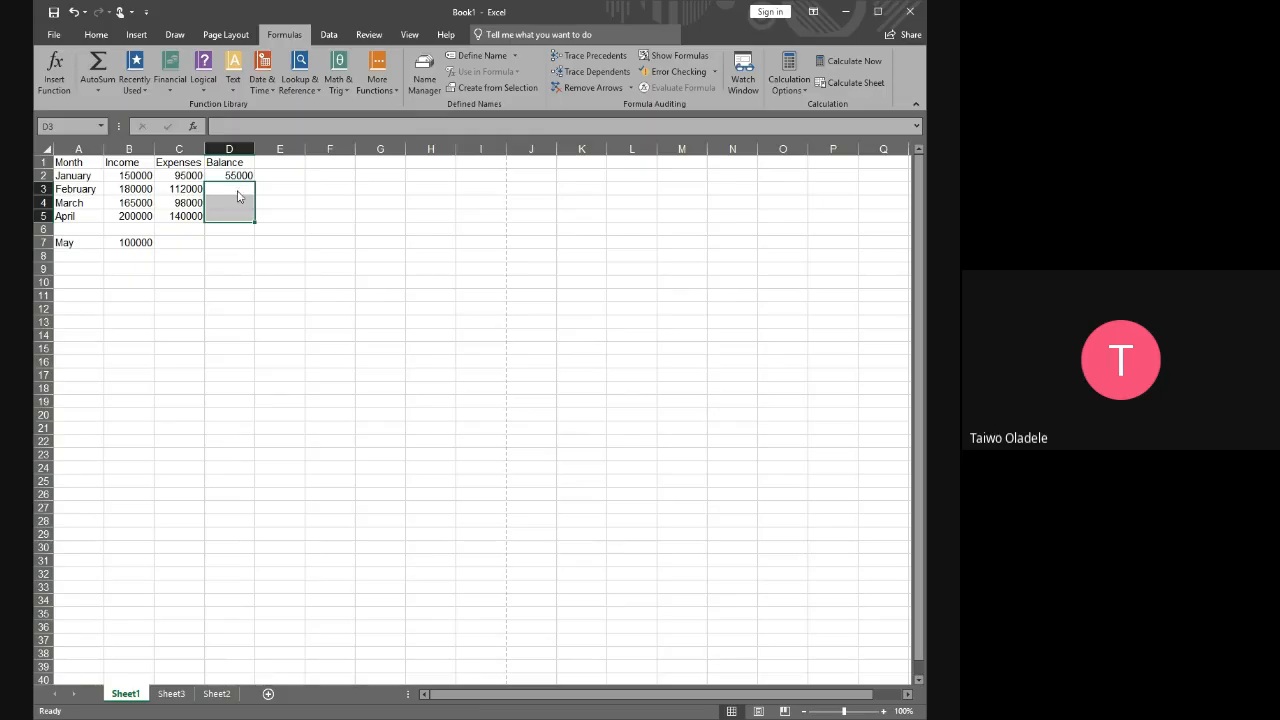
{"action": "left_click", "coordinate": [250, 336]}
{"action": "left_click_drag", "start_coordinate": [237, 189], "coordinate": [245, 214]}
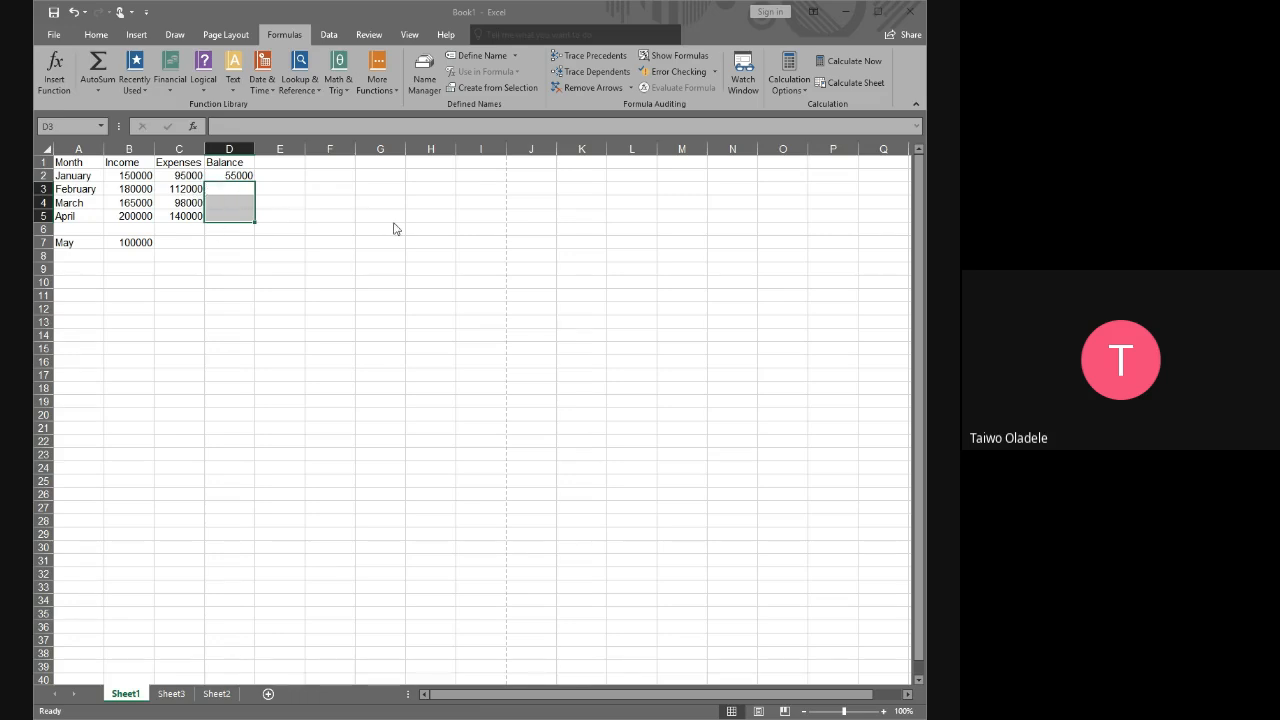
{"action": "left_click", "coordinate": [327, 250]}
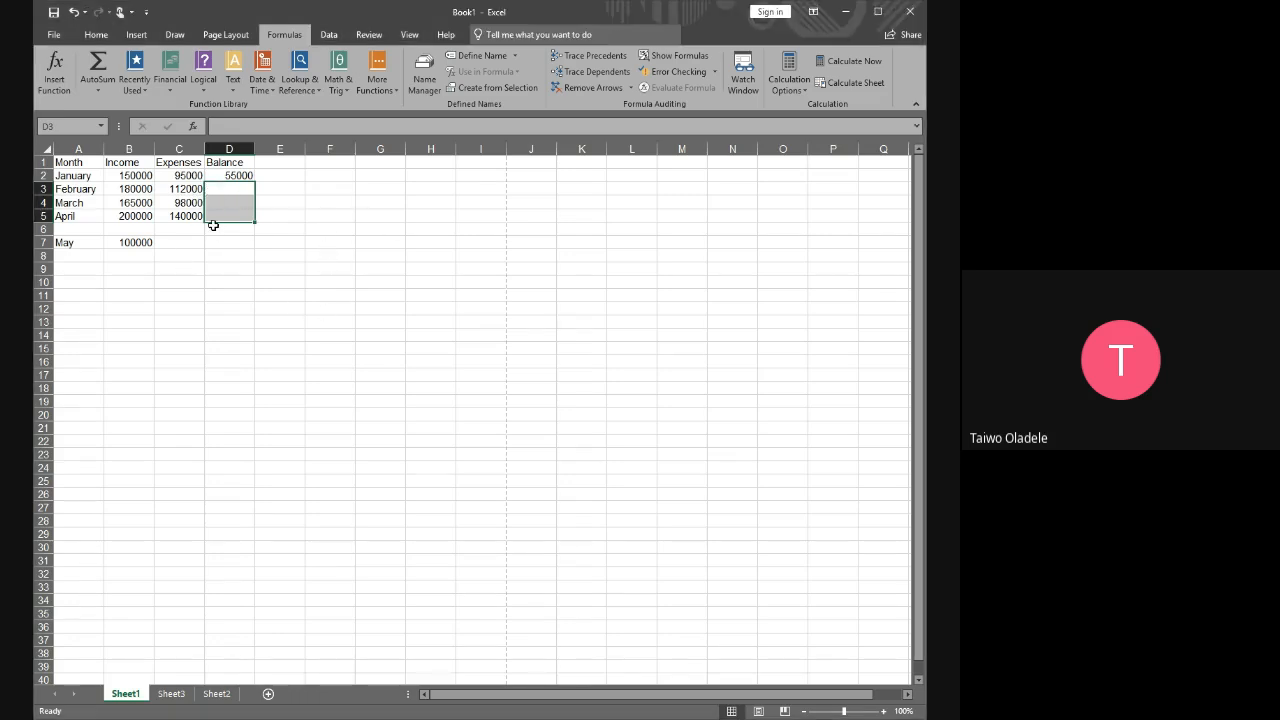
Delete the entire March row and undo that deletion
{"action": "left_click", "coordinate": [43, 203]}
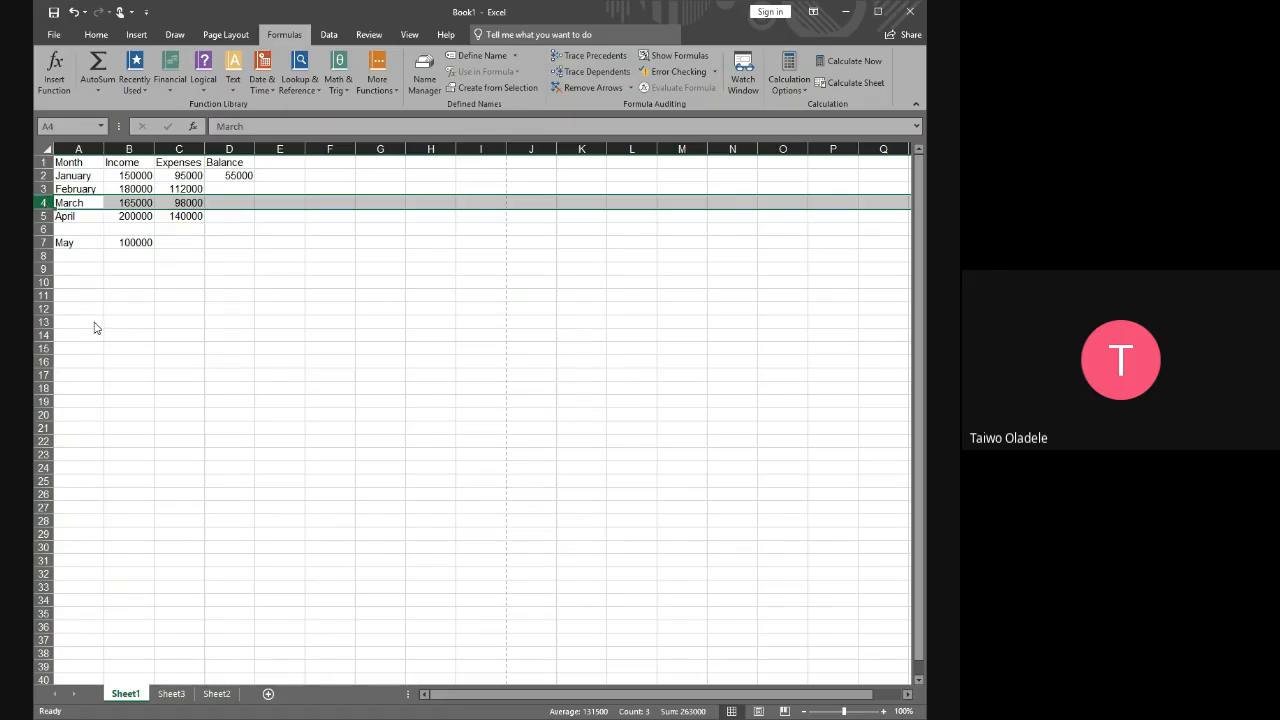
{"action": "key", "text": "ctrl+minus"}
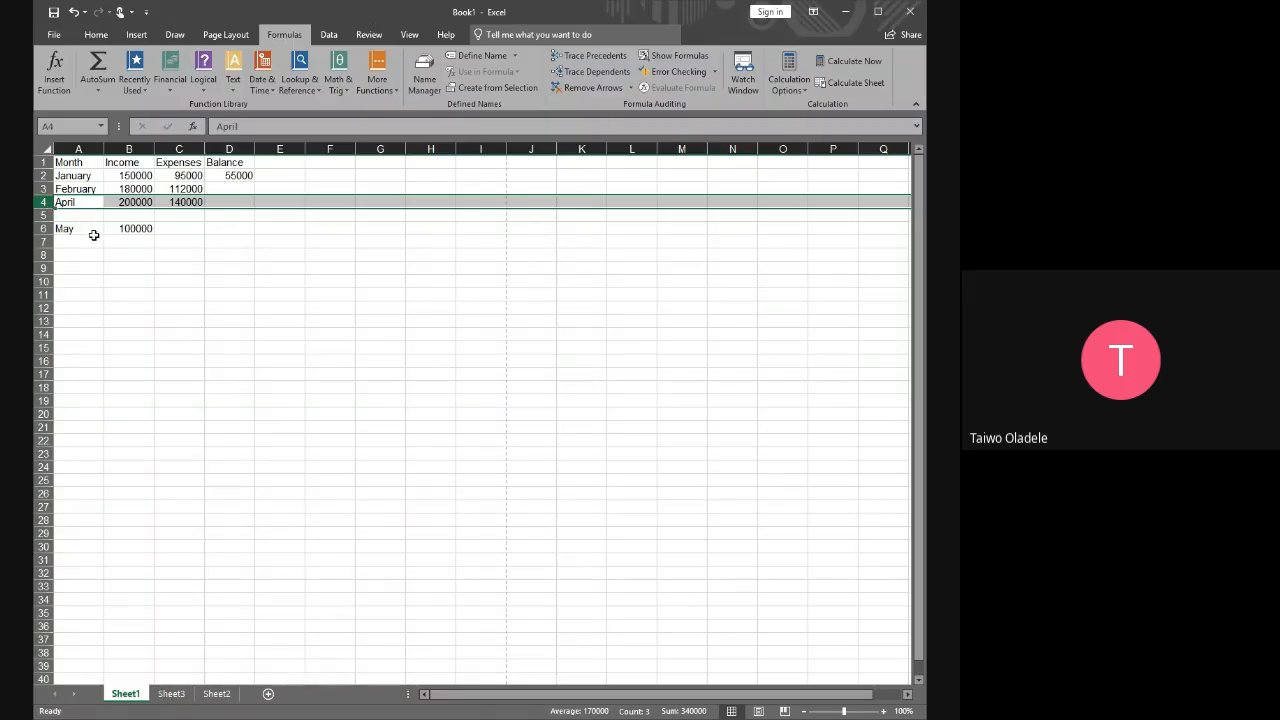
{"action": "key", "text": "ctrl+z"}
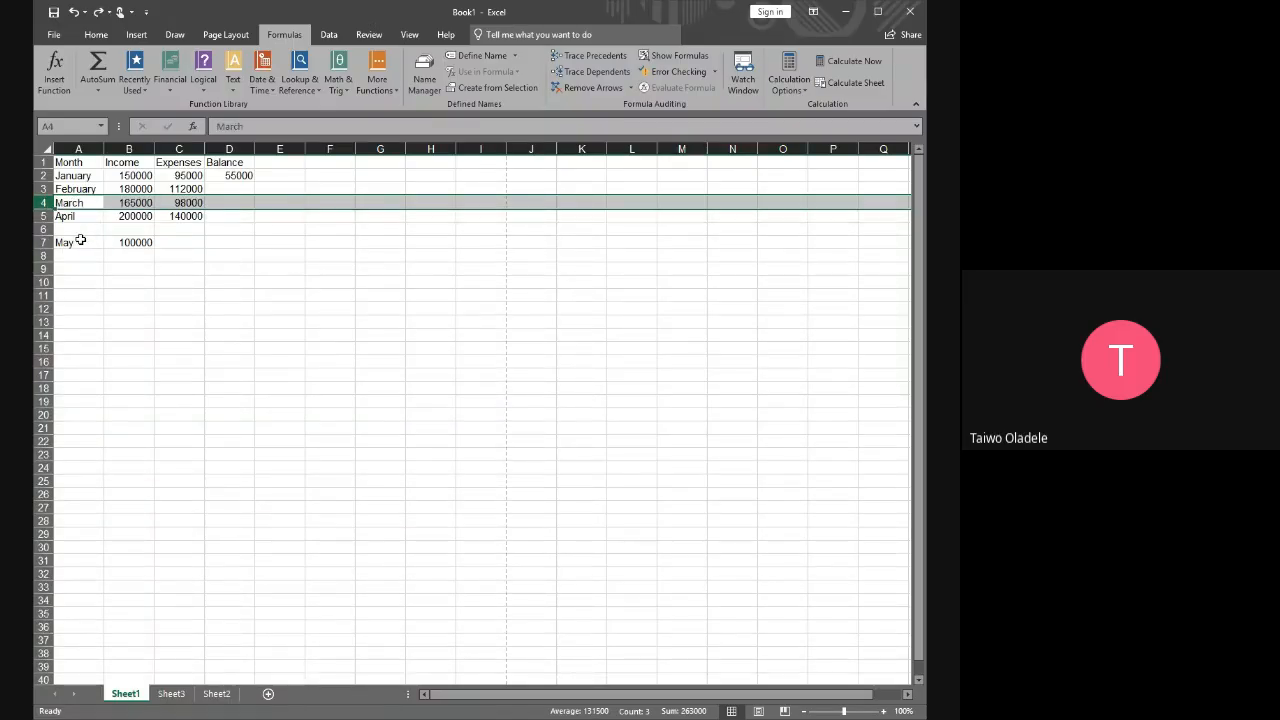
{"action": "left_click", "coordinate": [312, 254]}
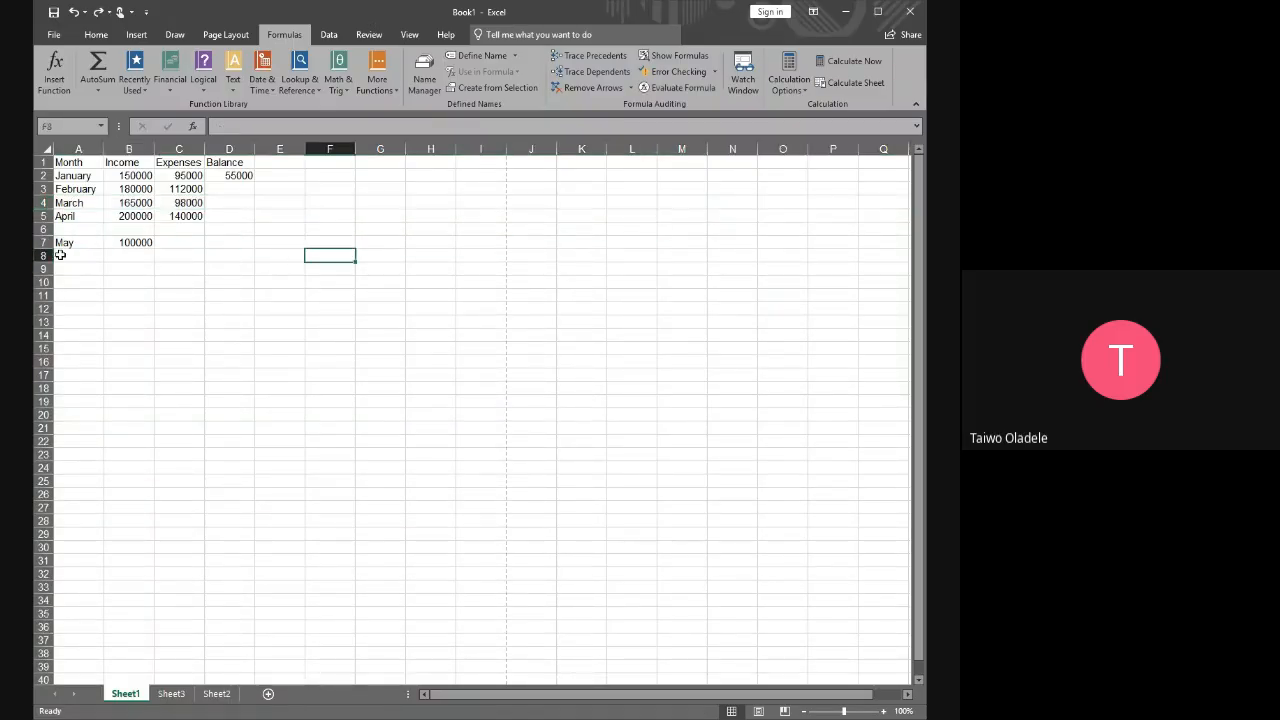
Compare selecting the whole March row, the D3:D5 cell range and the whole Expenses column
{"action": "left_click", "coordinate": [37, 203]}
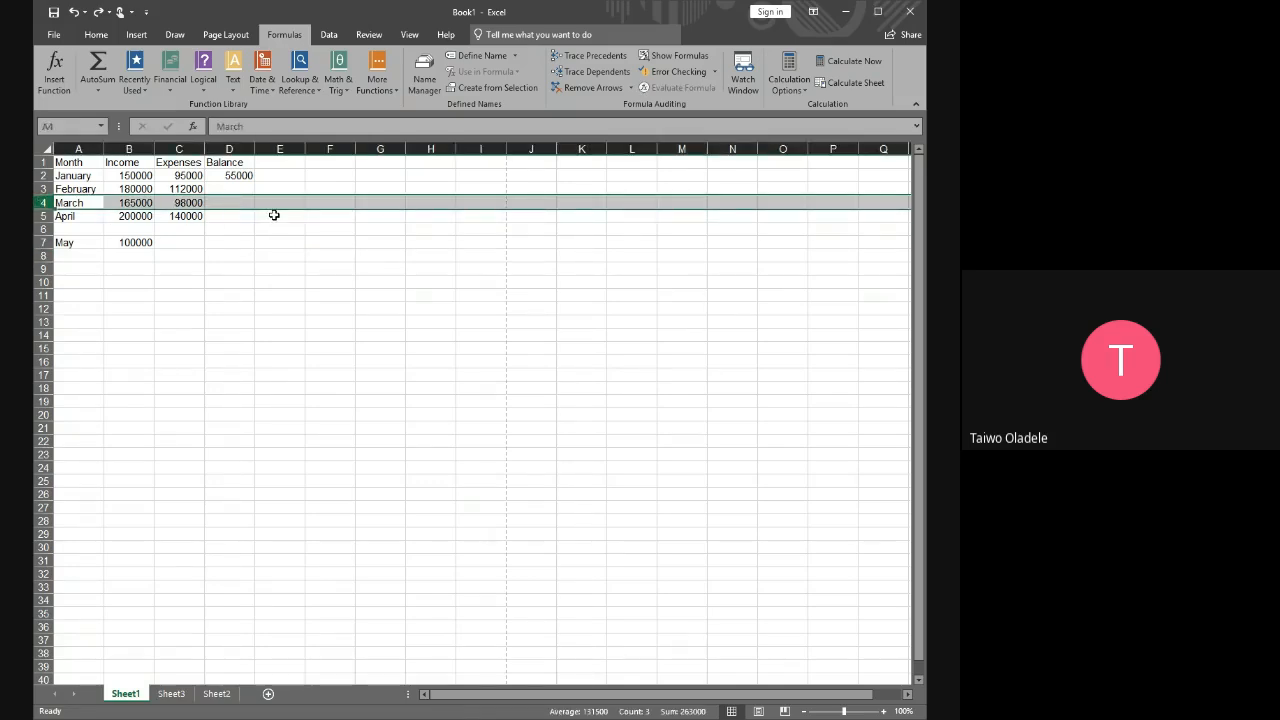
{"action": "left_click_drag", "start_coordinate": [237, 187], "coordinate": [237, 219]}
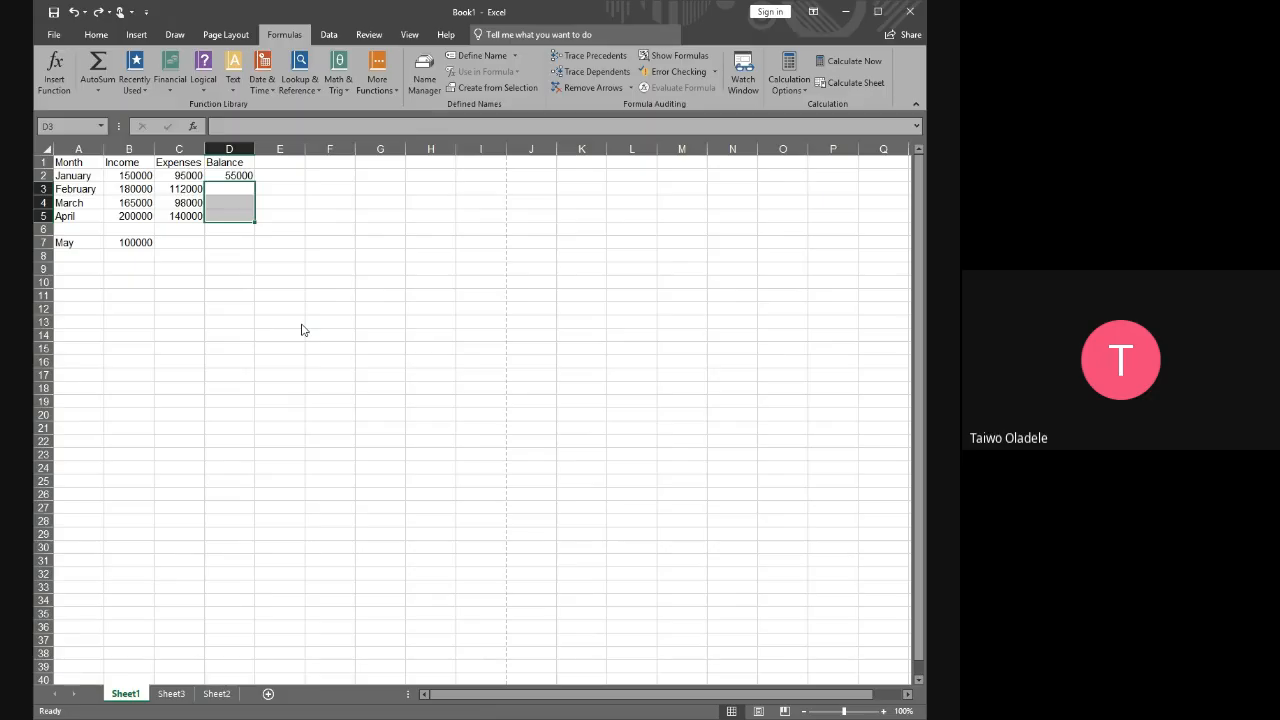
{"action": "left_click", "coordinate": [252, 283]}
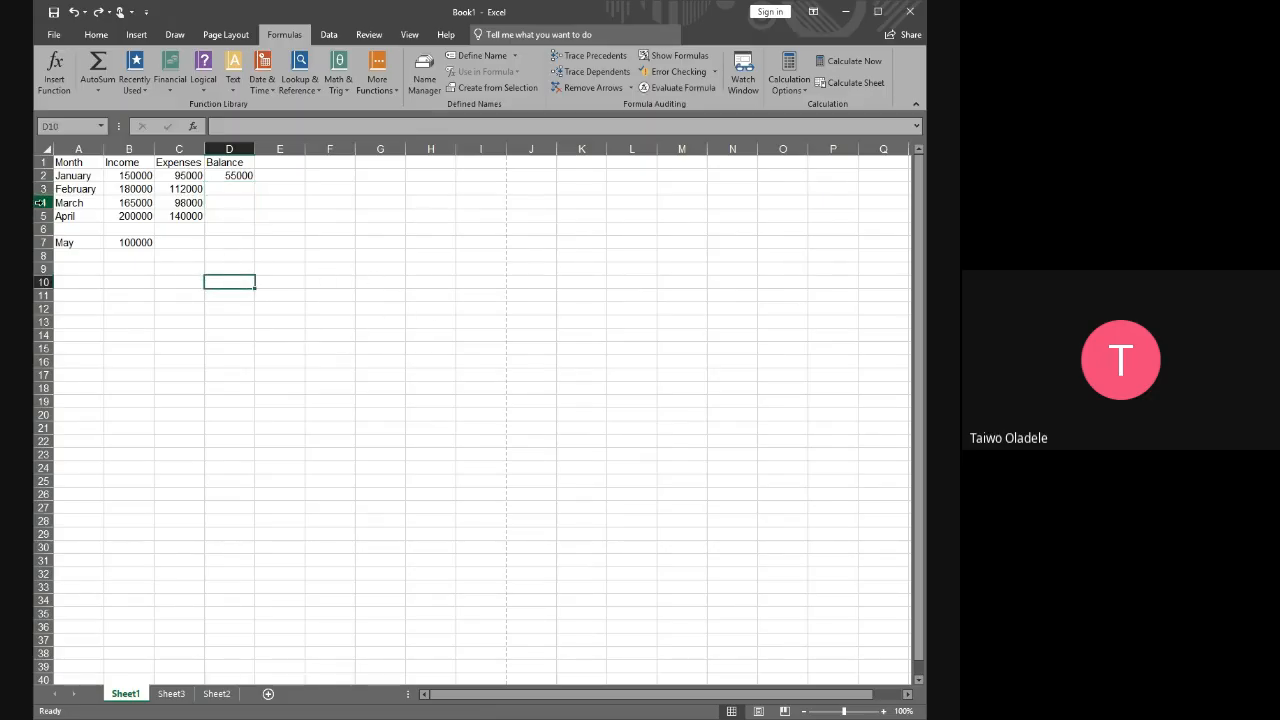
{"action": "left_click", "coordinate": [41, 202]}
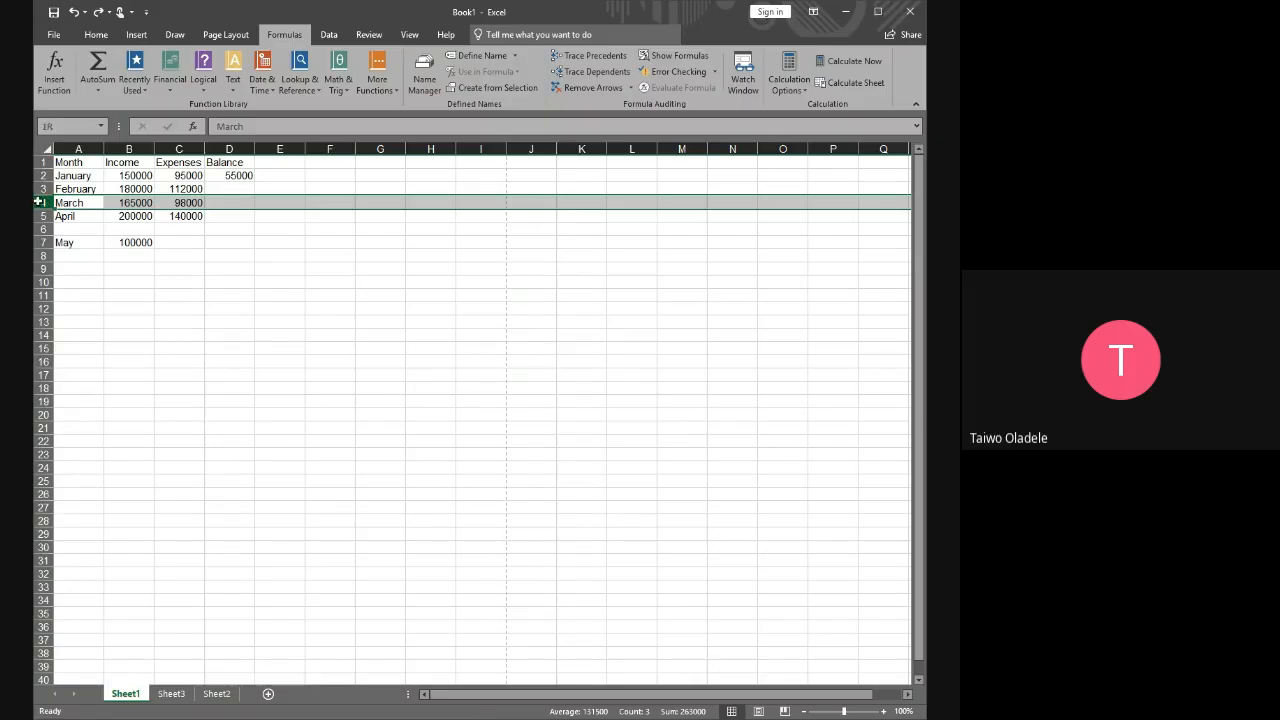
{"action": "left_click", "coordinate": [188, 146]}
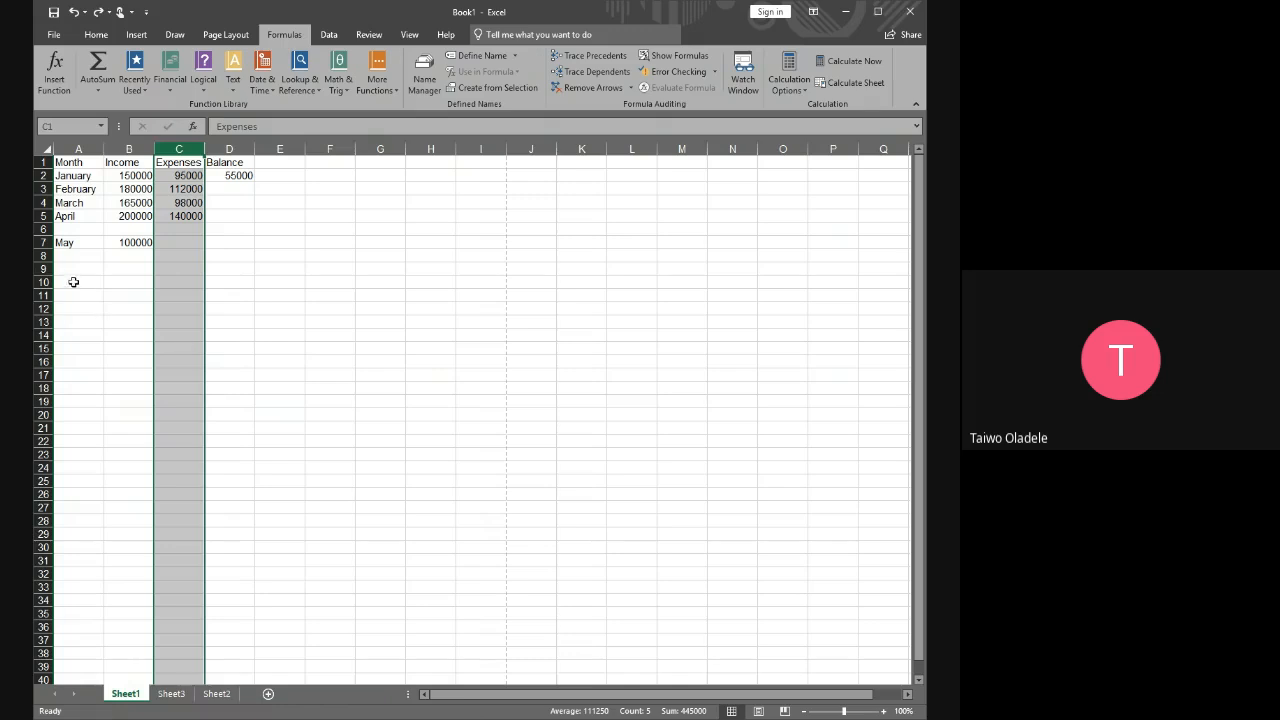
{"action": "left_click", "coordinate": [65, 268]}
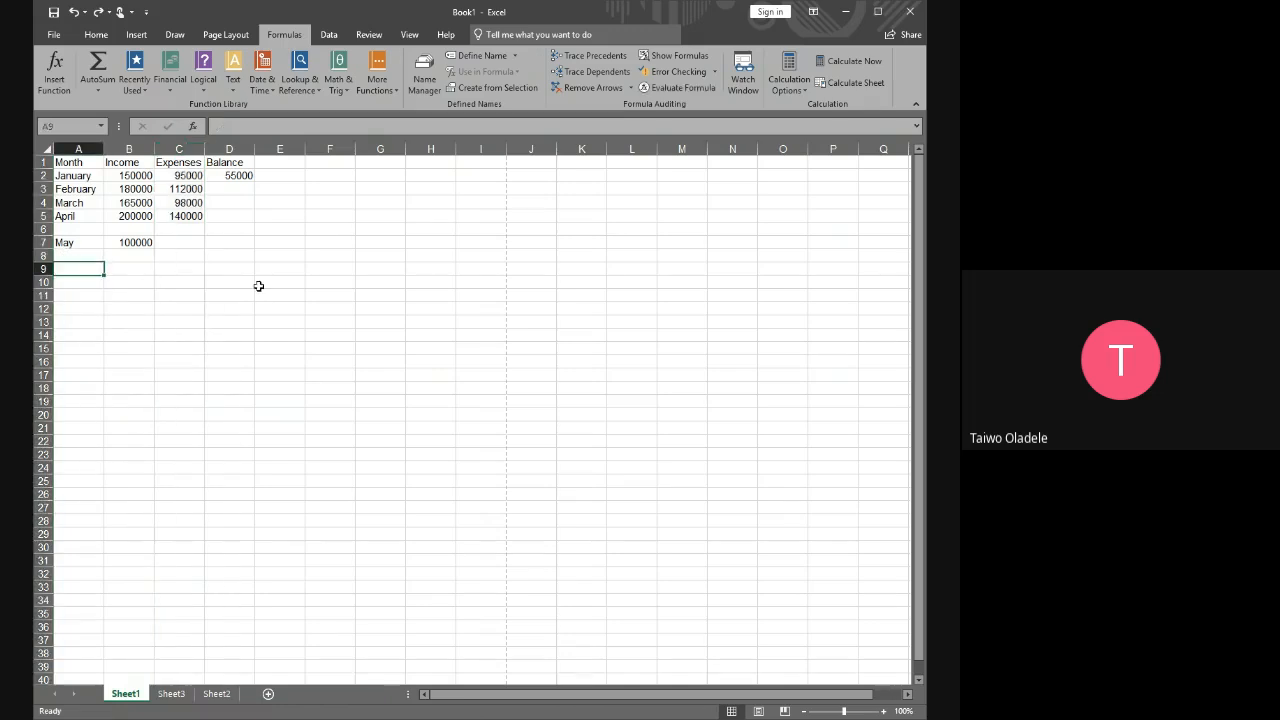
Enter an expense of 30000 in C6, in the row between April and May
{"action": "left_click", "coordinate": [186, 229]}
{"action": "type", "text": "300"}
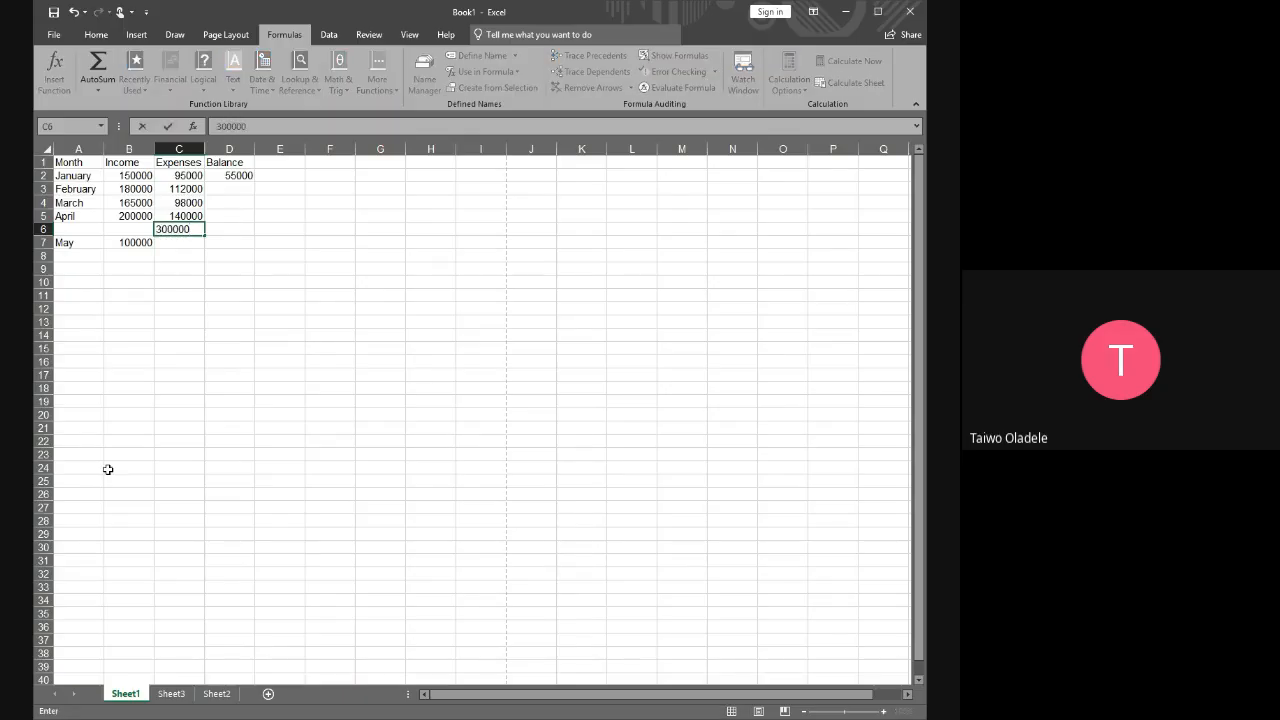
{"action": "type", "text": "00"}
{"action": "key", "text": "Return"}
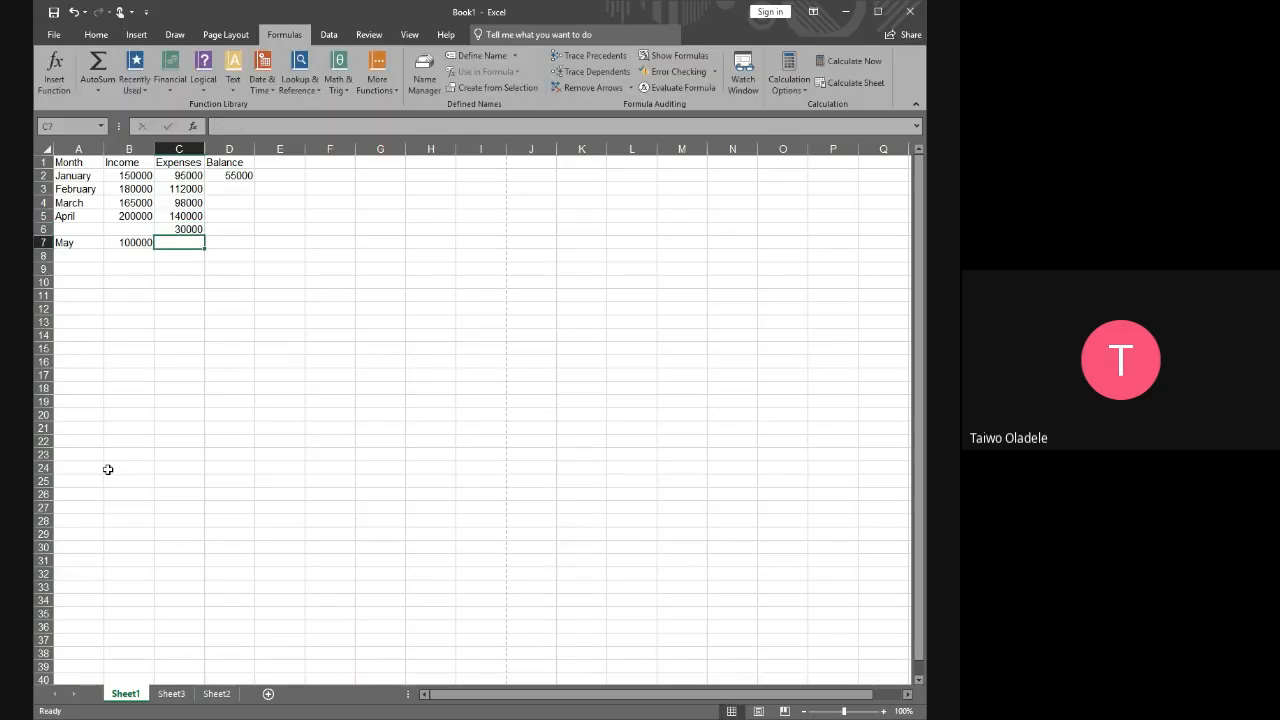
Fill the January balance formula from D2 down through D7, and clear the filled results from D3:D7
{"action": "left_click", "coordinate": [240, 177]}
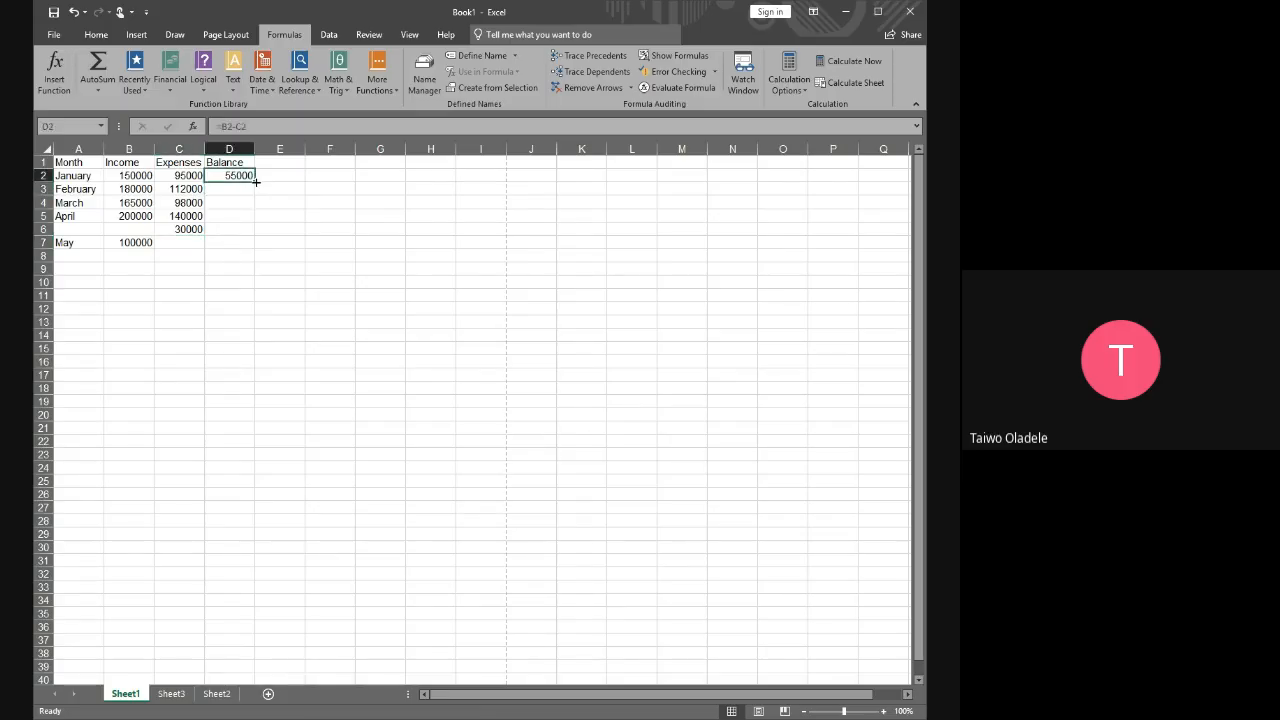
{"action": "left_click_drag", "start_coordinate": [256, 182], "coordinate": [258, 250]}
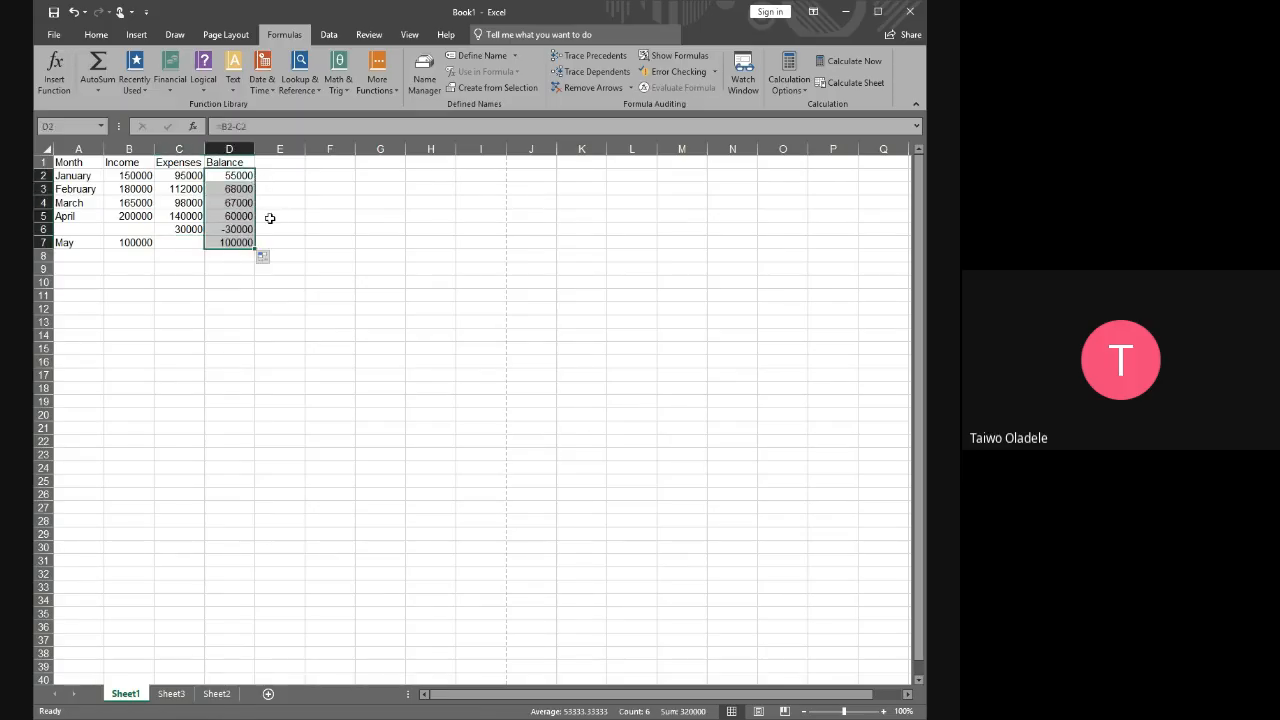
{"action": "left_click", "coordinate": [191, 229]}
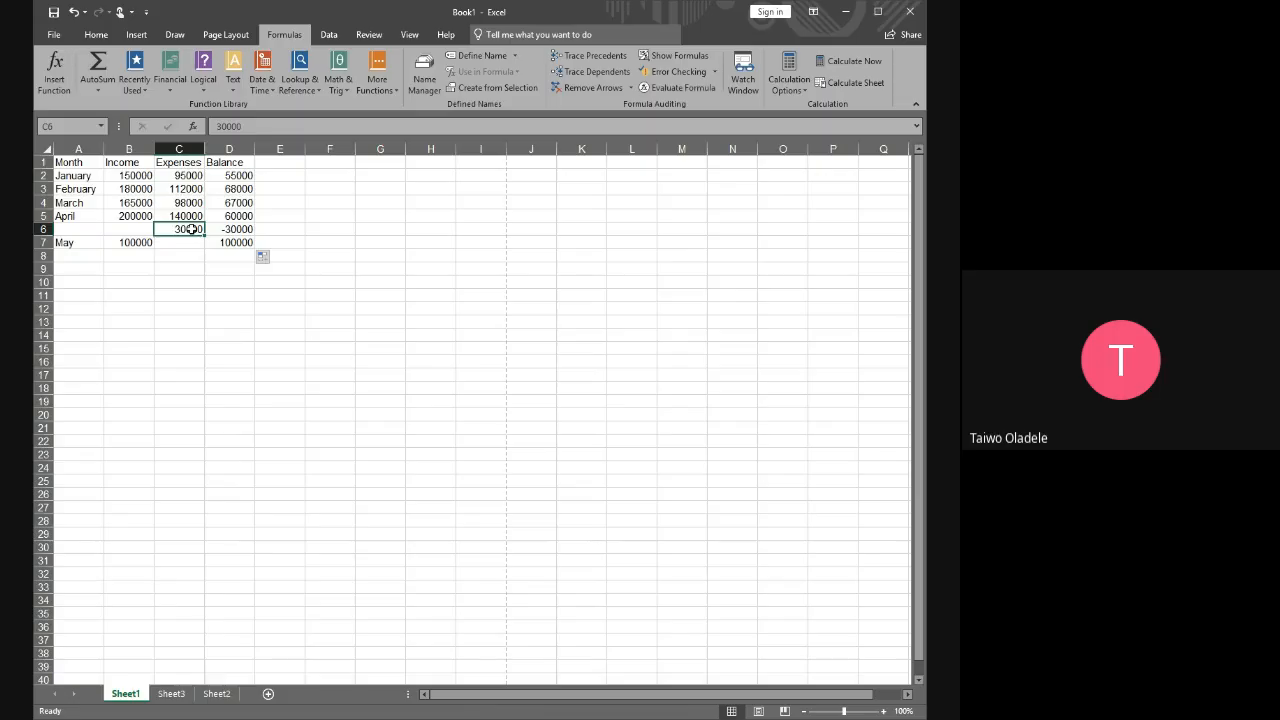
{"action": "left_click", "coordinate": [236, 216]}
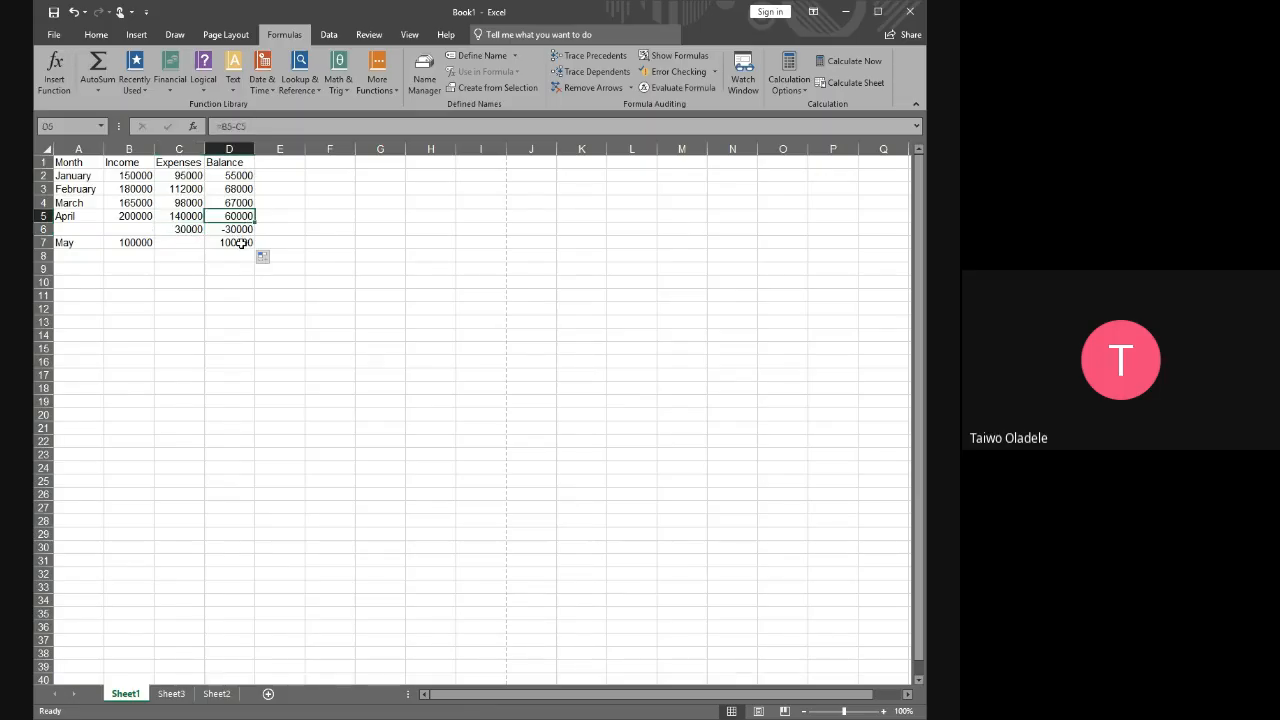
{"action": "left_click_drag", "start_coordinate": [240, 242], "coordinate": [231, 189]}
{"action": "key", "text": "Delete"}
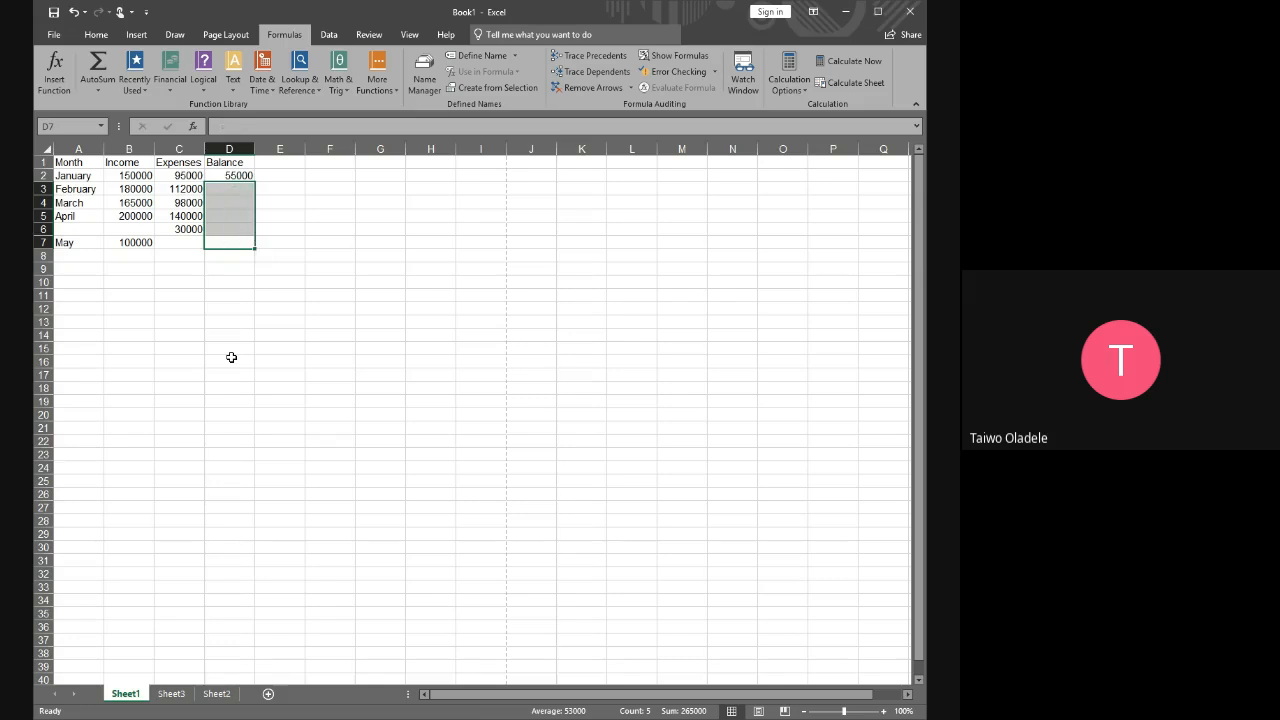
Clear the expense in C6 between April and May, and fill the balance formula from D2 down to D5
{"action": "left_click", "coordinate": [183, 230]}
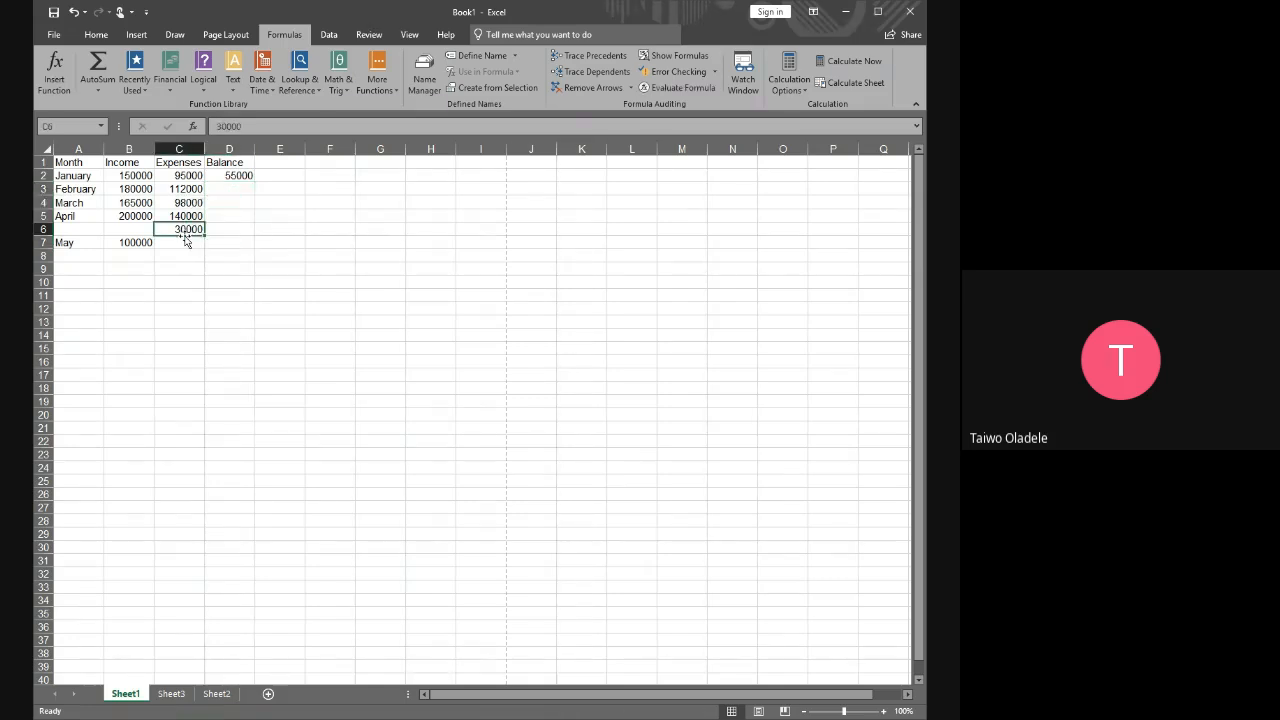
{"action": "key", "text": "Delete"}
{"action": "left_click", "coordinate": [248, 180]}
{"action": "left_click_drag", "start_coordinate": [250, 180], "coordinate": [252, 216]}
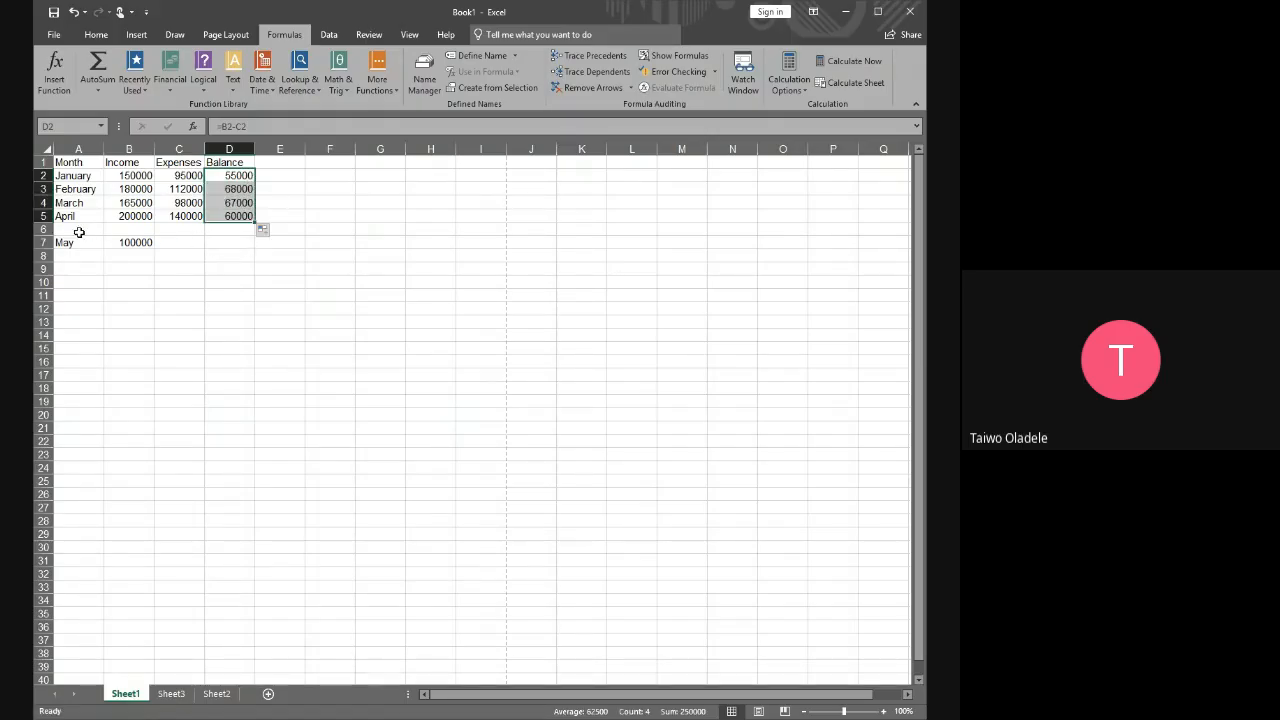
Examine the blank row 6 and the May entry below it in relation to where the balance fill ends
{"action": "left_click", "coordinate": [182, 229]}
{"action": "double_click", "coordinate": [183, 230]}
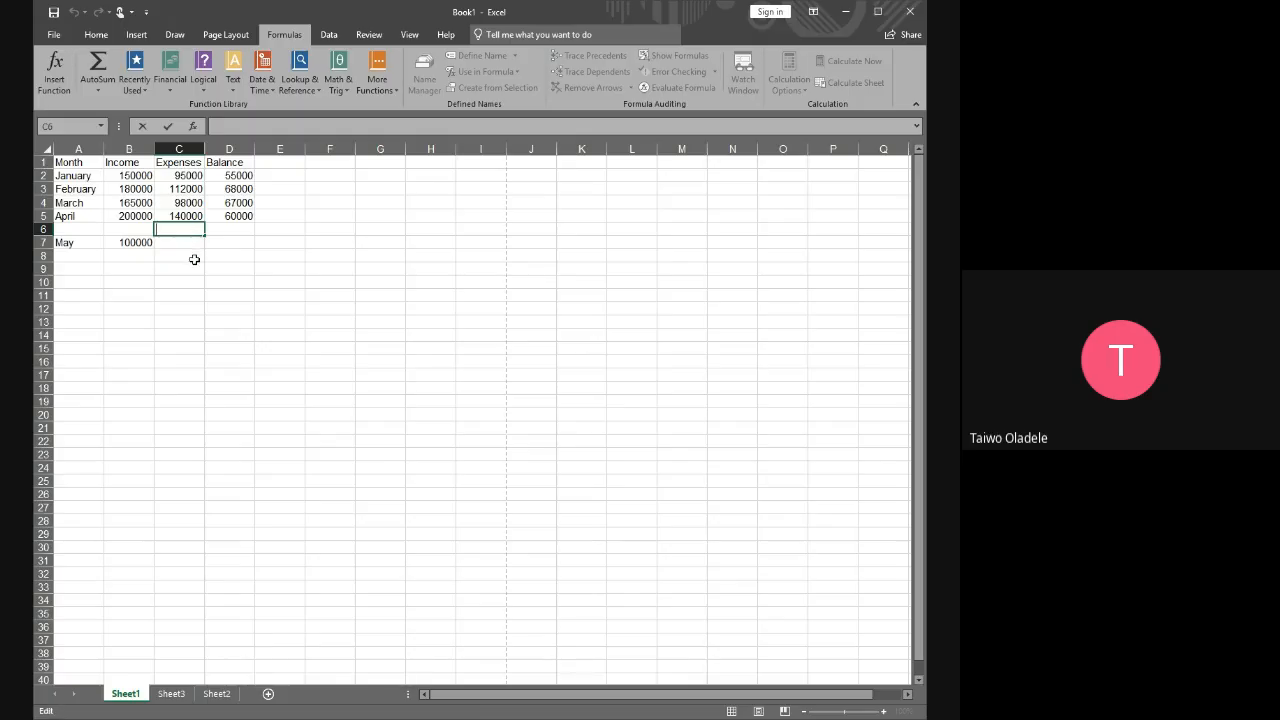
{"action": "left_click", "coordinate": [194, 260]}
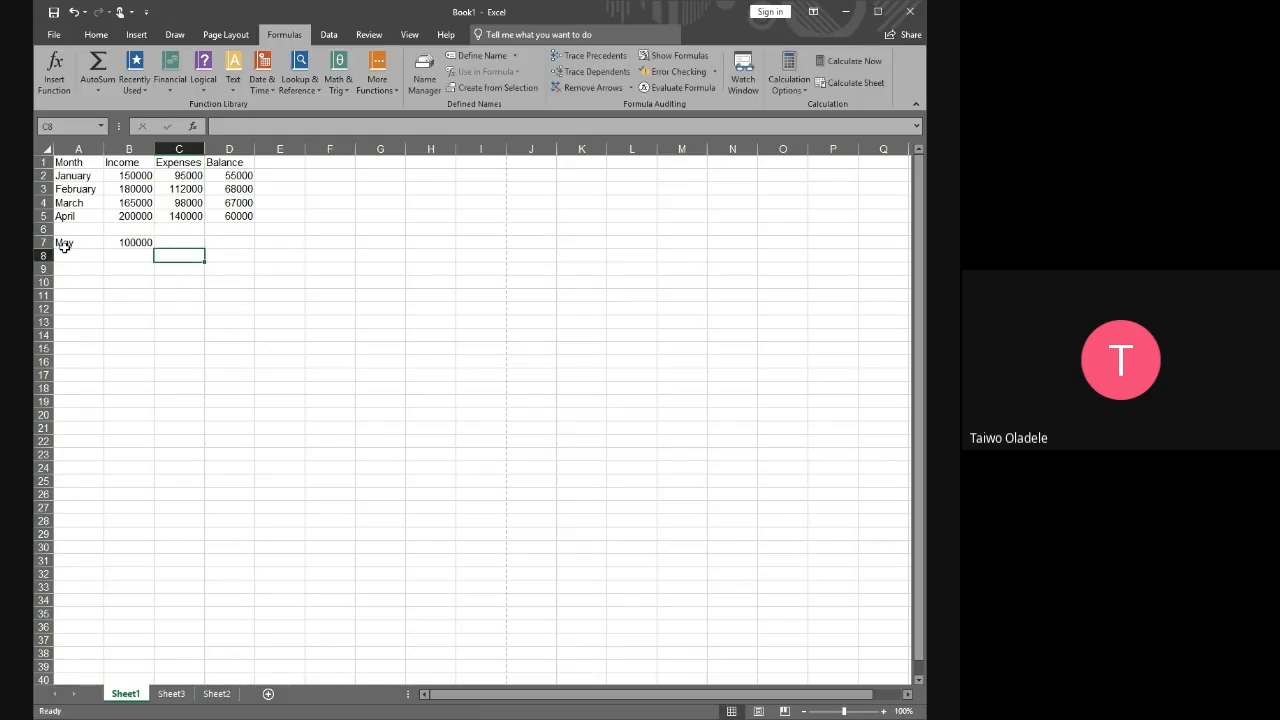
{"action": "left_click_drag", "start_coordinate": [63, 246], "coordinate": [142, 241]}
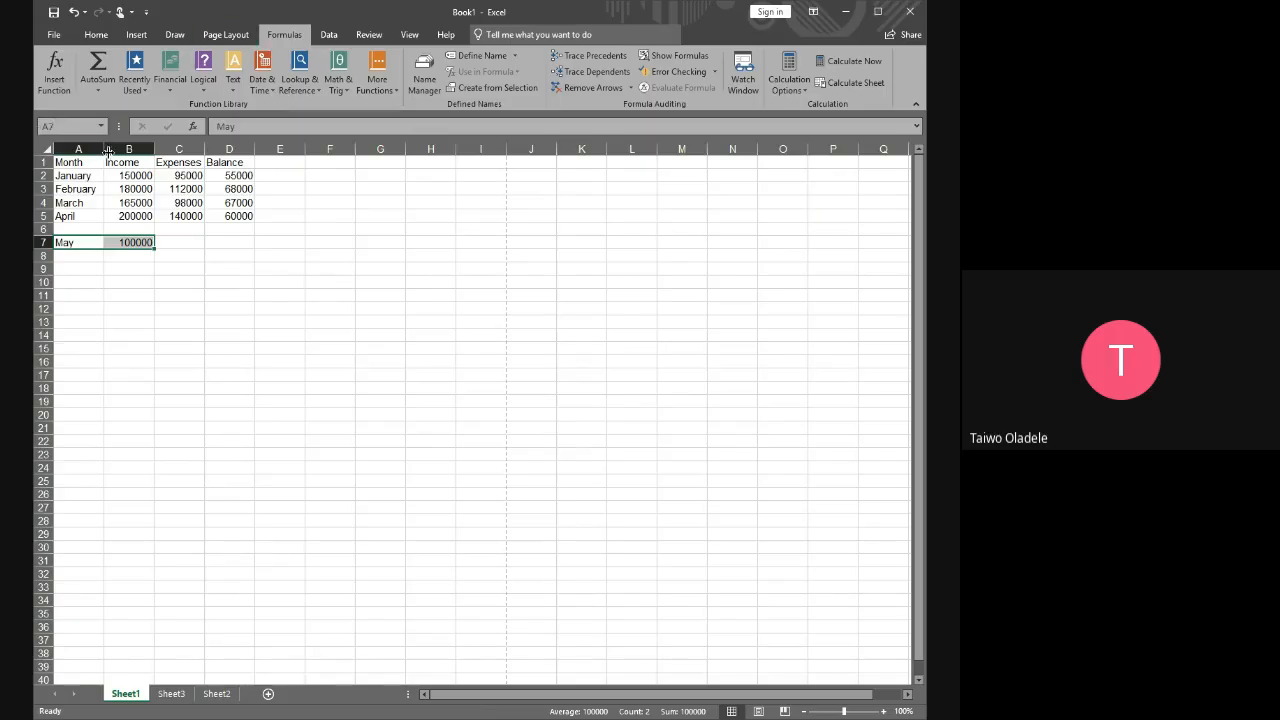
{"action": "left_click", "coordinate": [249, 177]}
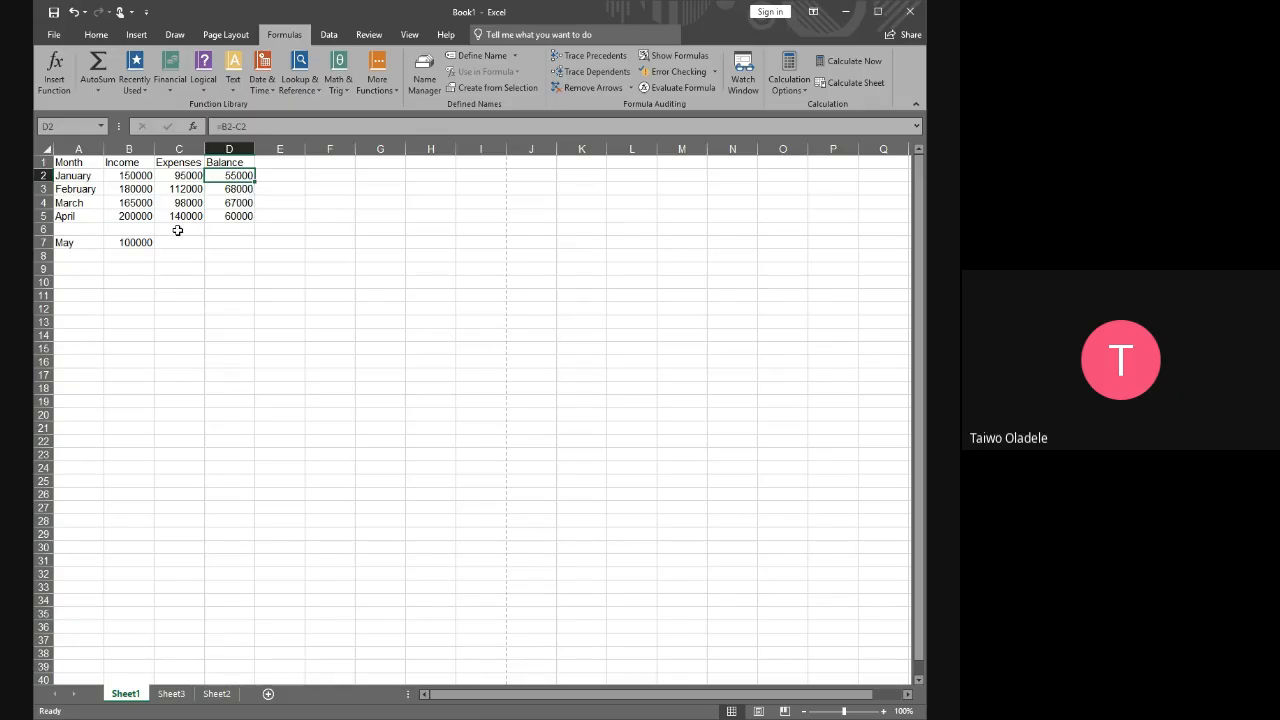
{"action": "left_click_drag", "start_coordinate": [177, 230], "coordinate": [66, 229]}
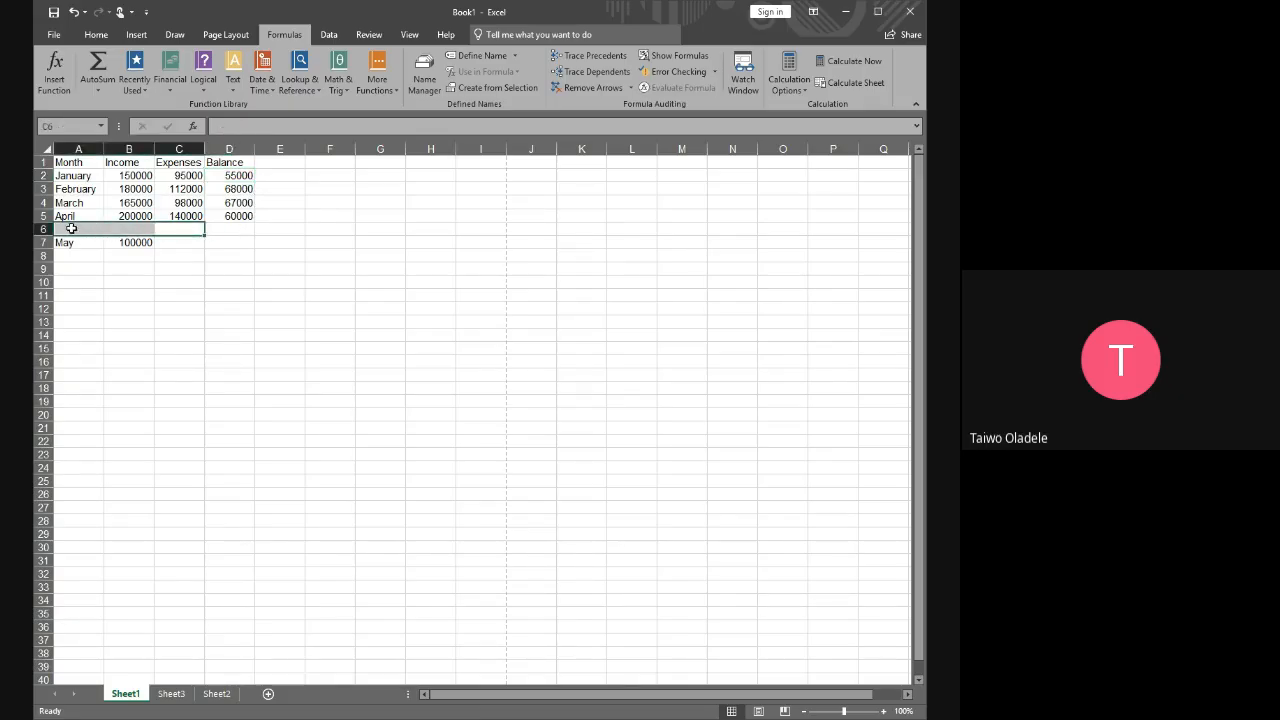
{"action": "left_click", "coordinate": [212, 229]}
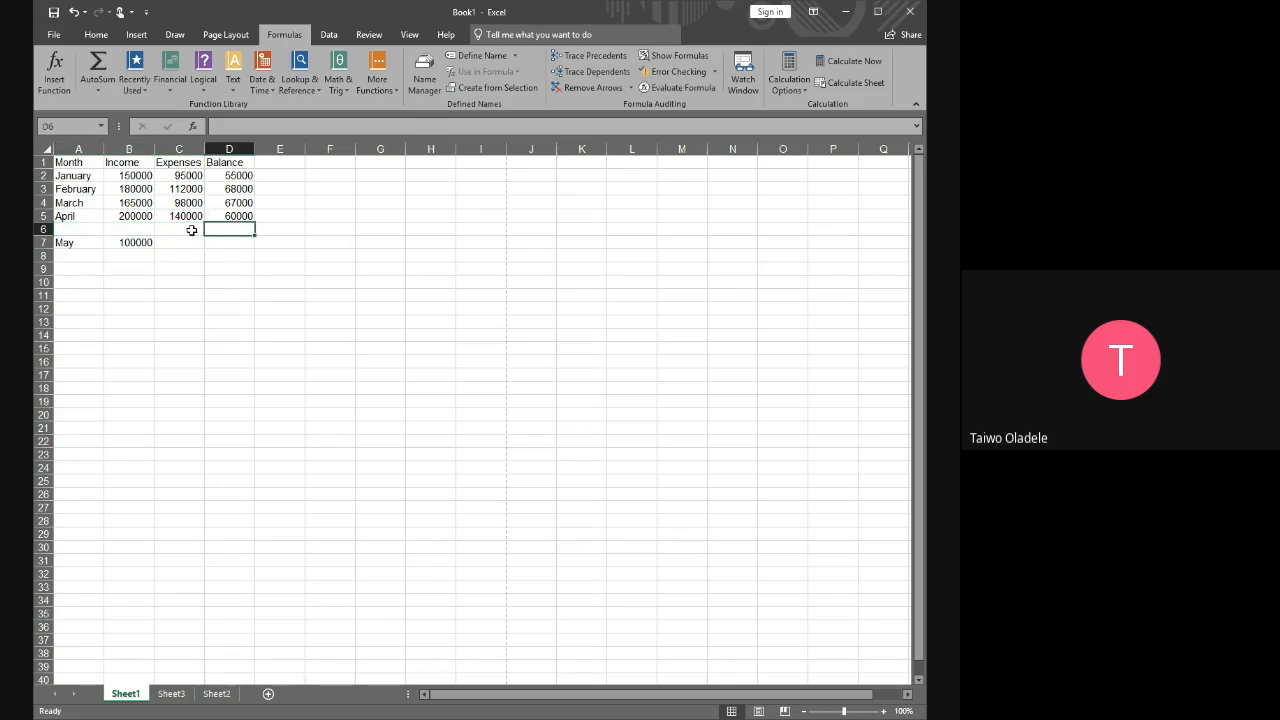
{"action": "left_click_drag", "start_coordinate": [191, 230], "coordinate": [66, 229]}
{"action": "left_click", "coordinate": [348, 282]}
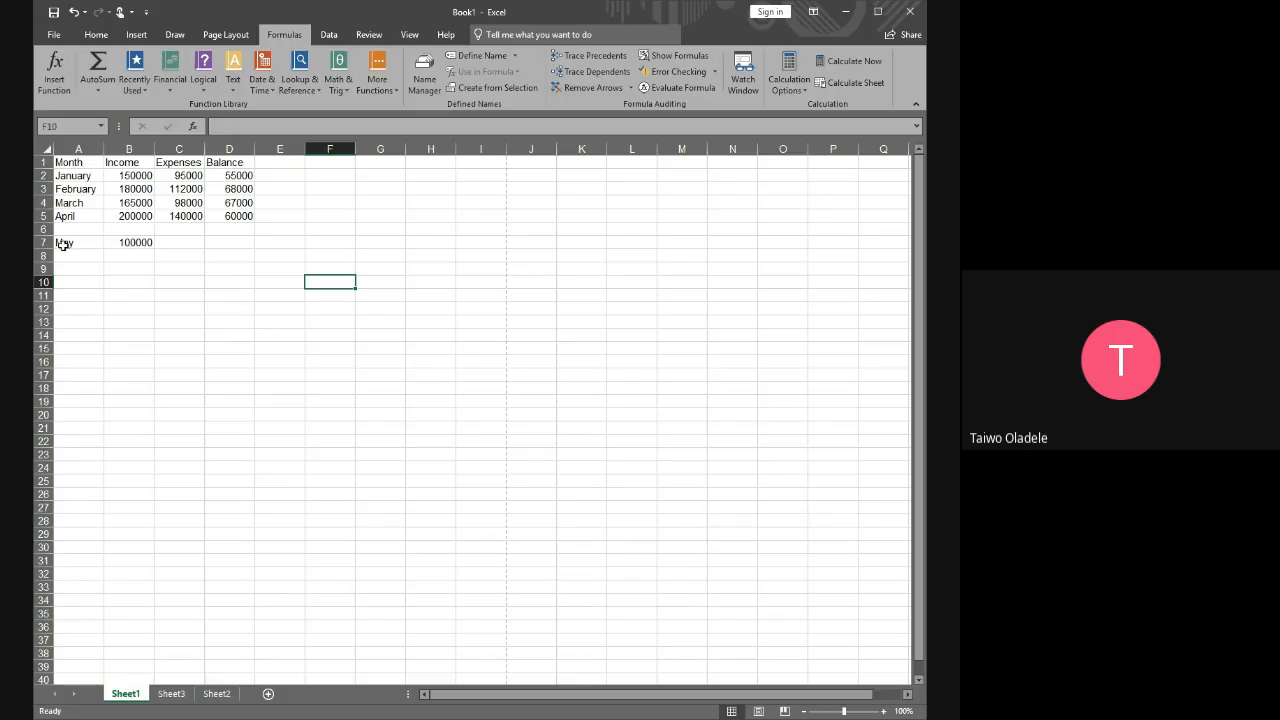
Clear the May month and income entries from row 7
{"action": "left_click_drag", "start_coordinate": [63, 243], "coordinate": [148, 258]}
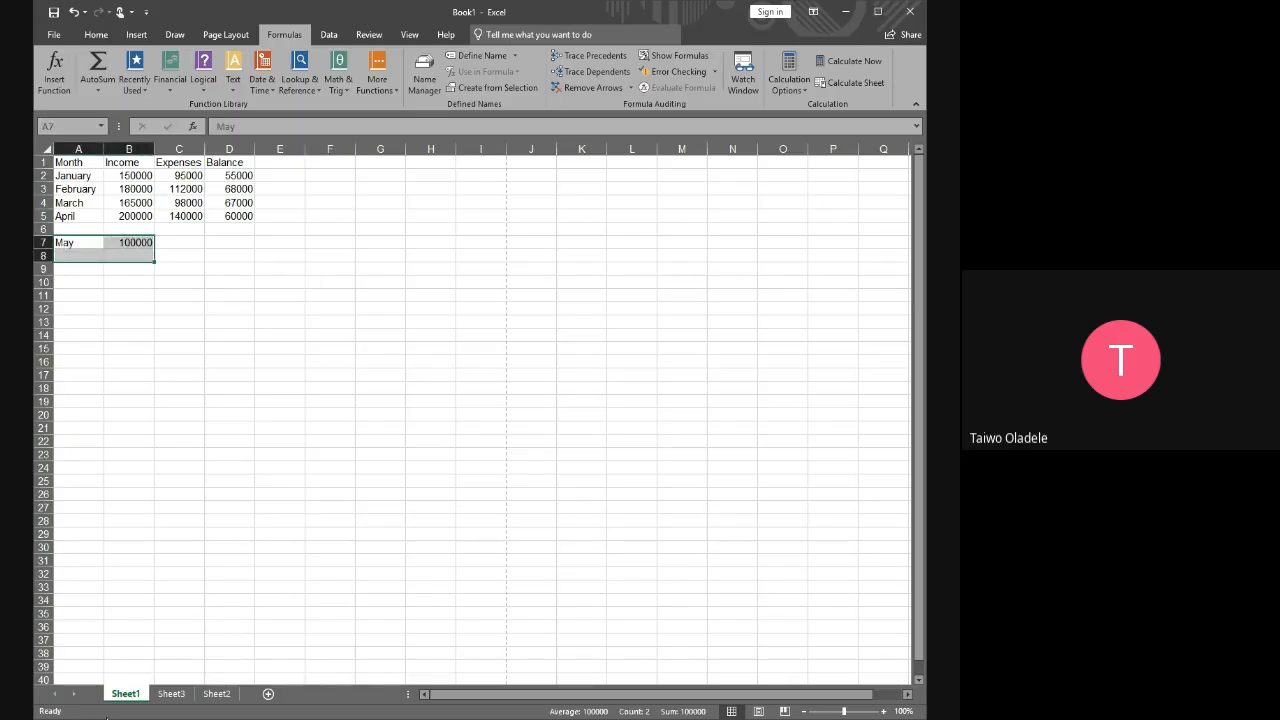
{"action": "key", "text": "Delete"}
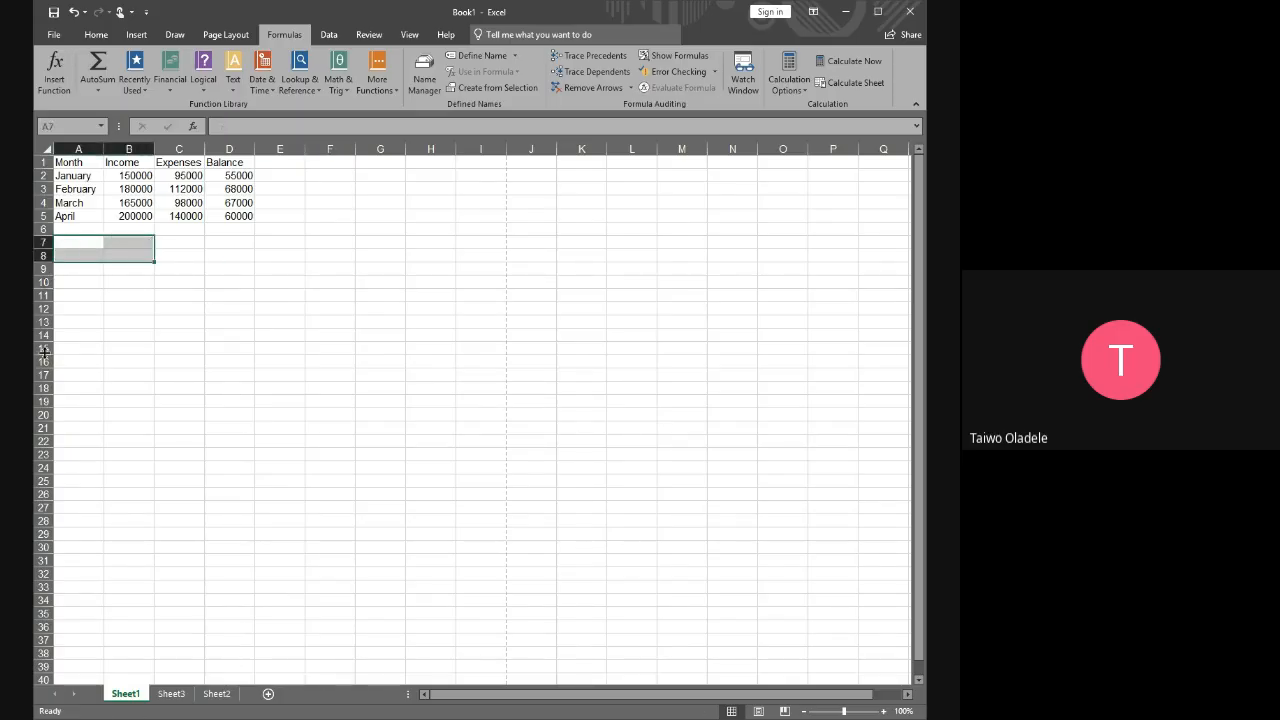
{"action": "left_click", "coordinate": [268, 229]}
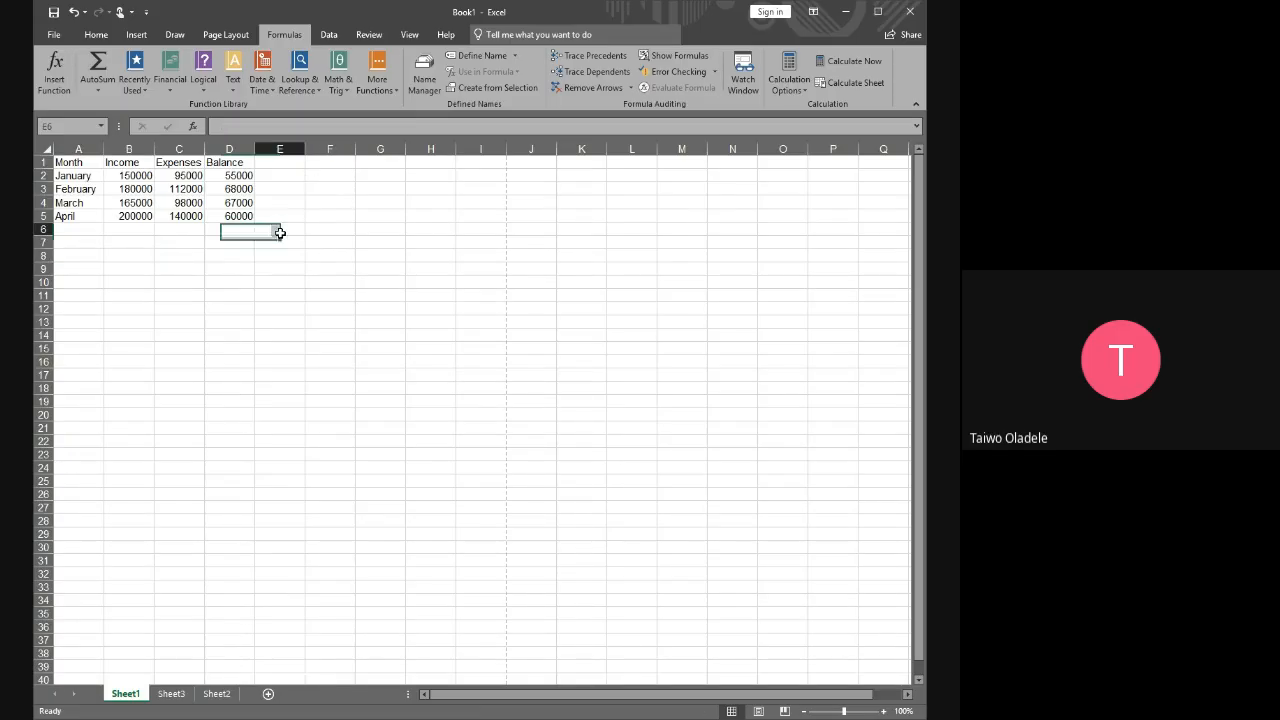
Review the filled balances in D3:D5 and the complete table range A1:D5
{"action": "left_click", "coordinate": [232, 189]}
{"action": "left_click_drag", "start_coordinate": [232, 189], "coordinate": [243, 220]}
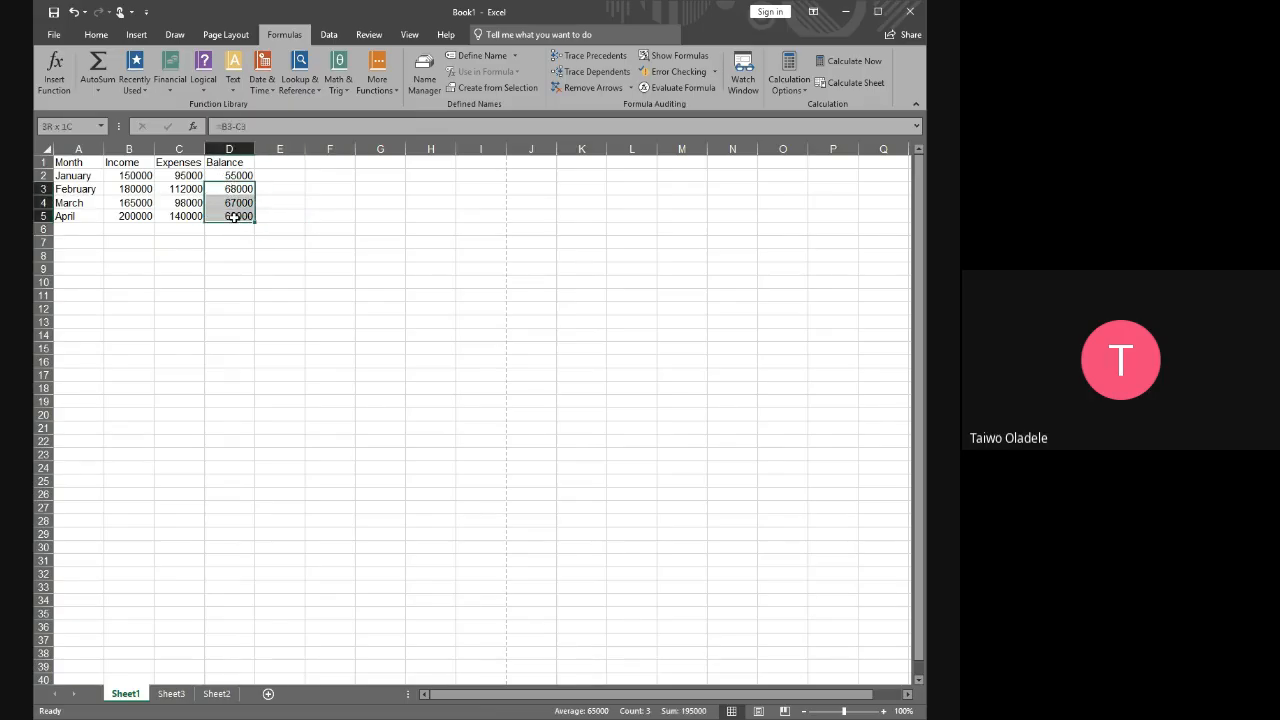
{"action": "left_click", "coordinate": [294, 246]}
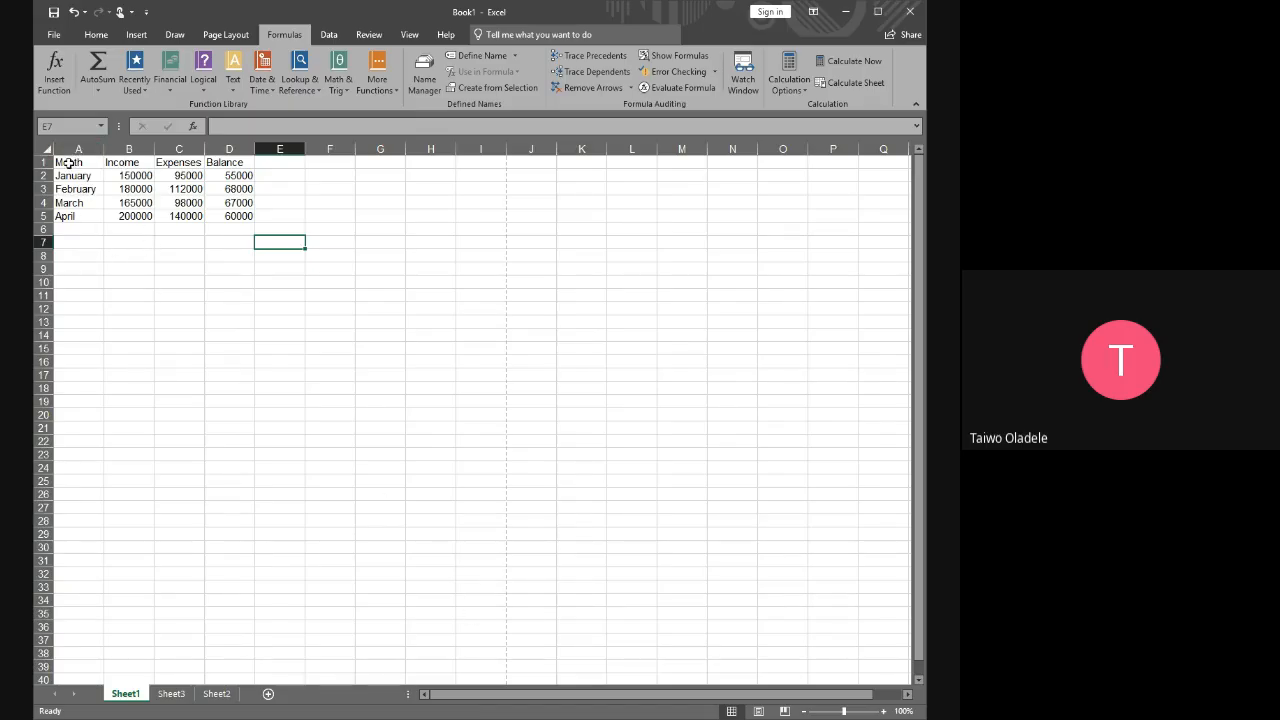
{"action": "left_click_drag", "start_coordinate": [67, 165], "coordinate": [241, 216]}
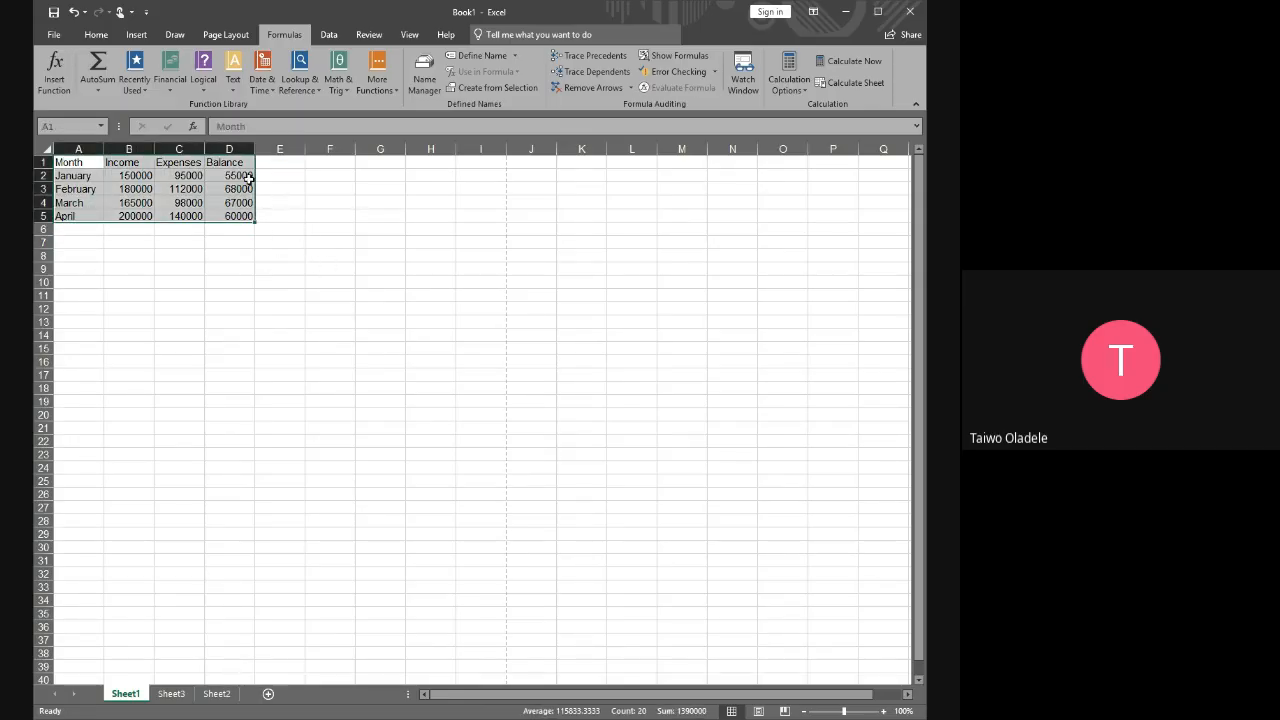
Inspect the January balance formula =B2-C2 in D2 and the cells it references, keeping the formula as is
{"action": "left_click", "coordinate": [246, 176]}
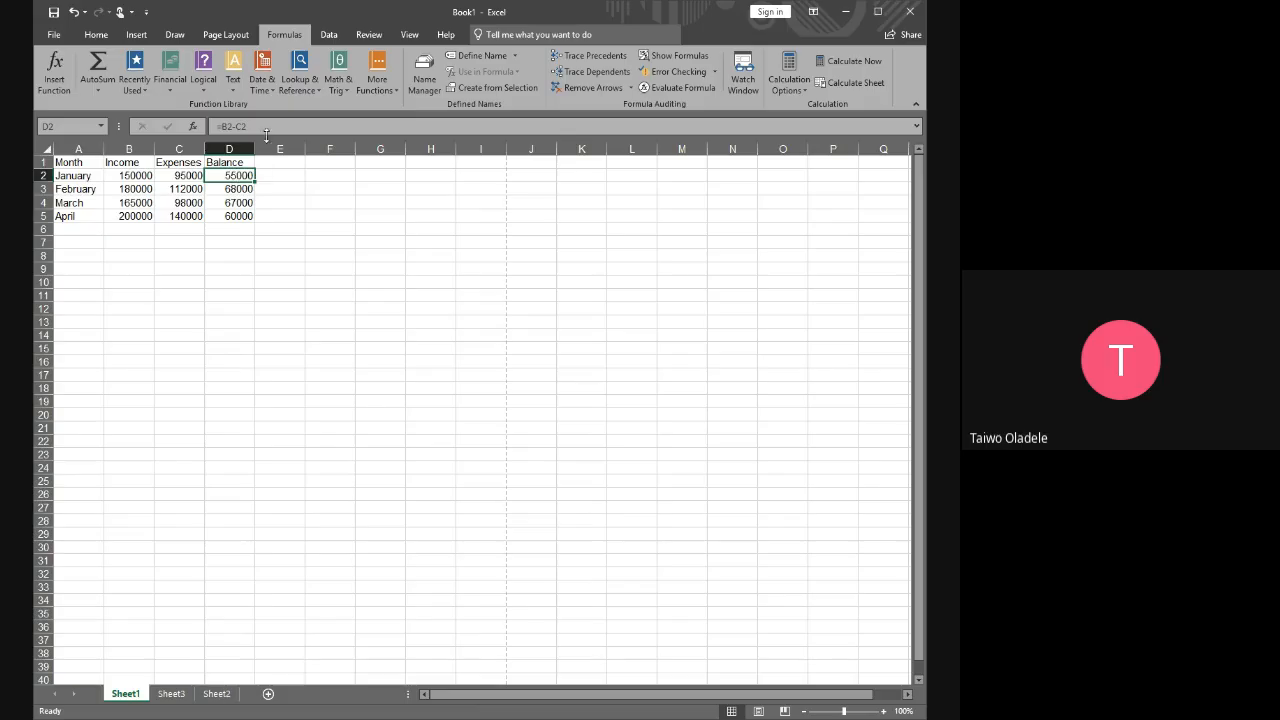
{"action": "left_click_drag", "start_coordinate": [263, 125], "coordinate": [216, 125]}
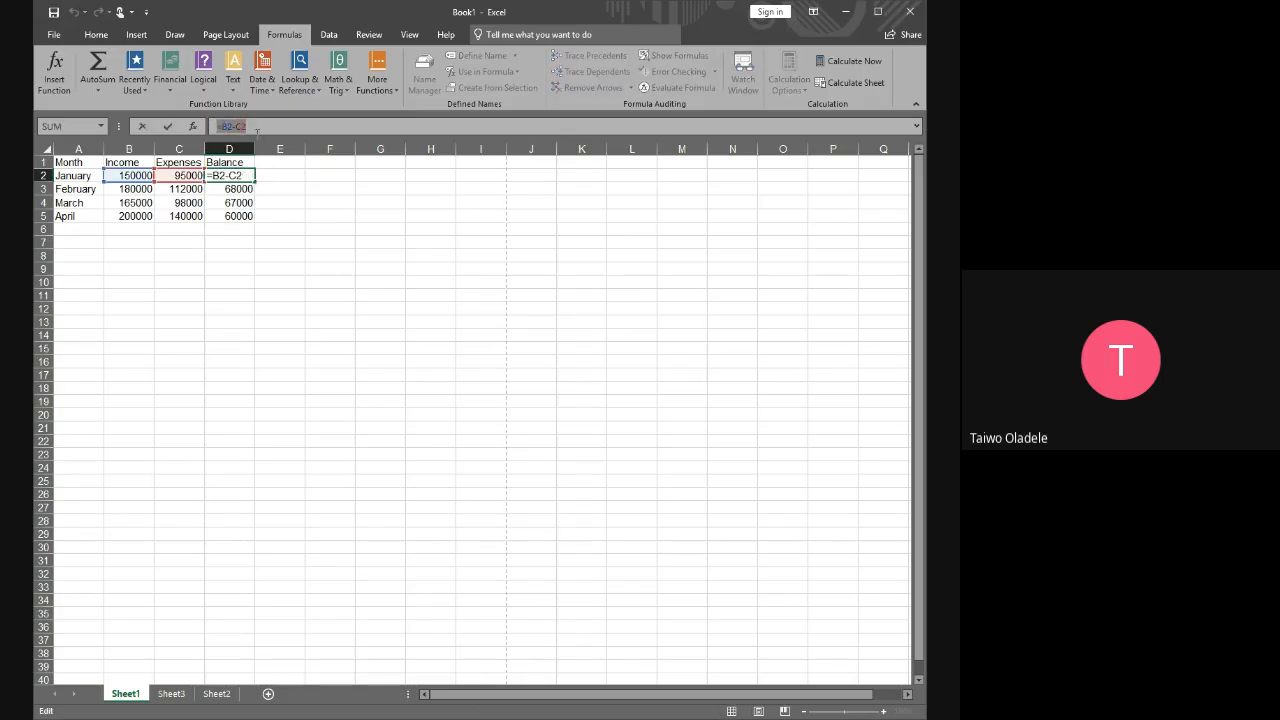
{"action": "left_click", "coordinate": [347, 295]}
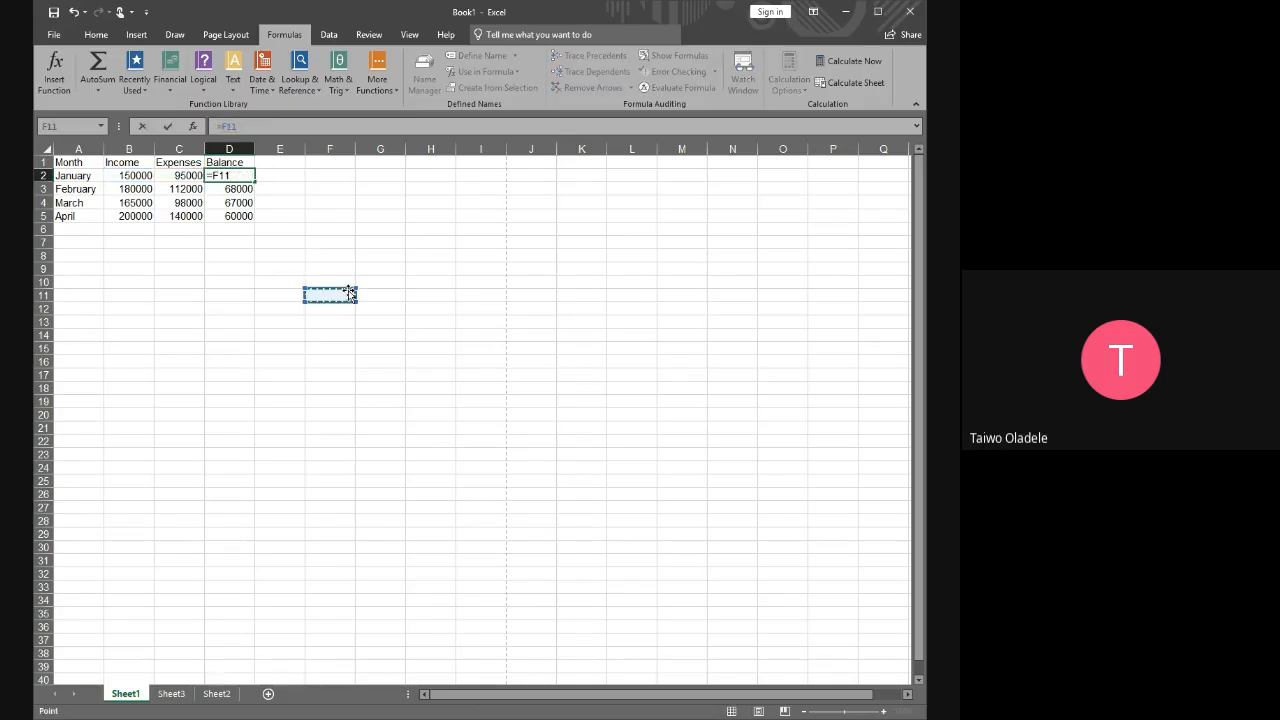
{"action": "key", "text": "Escape"}
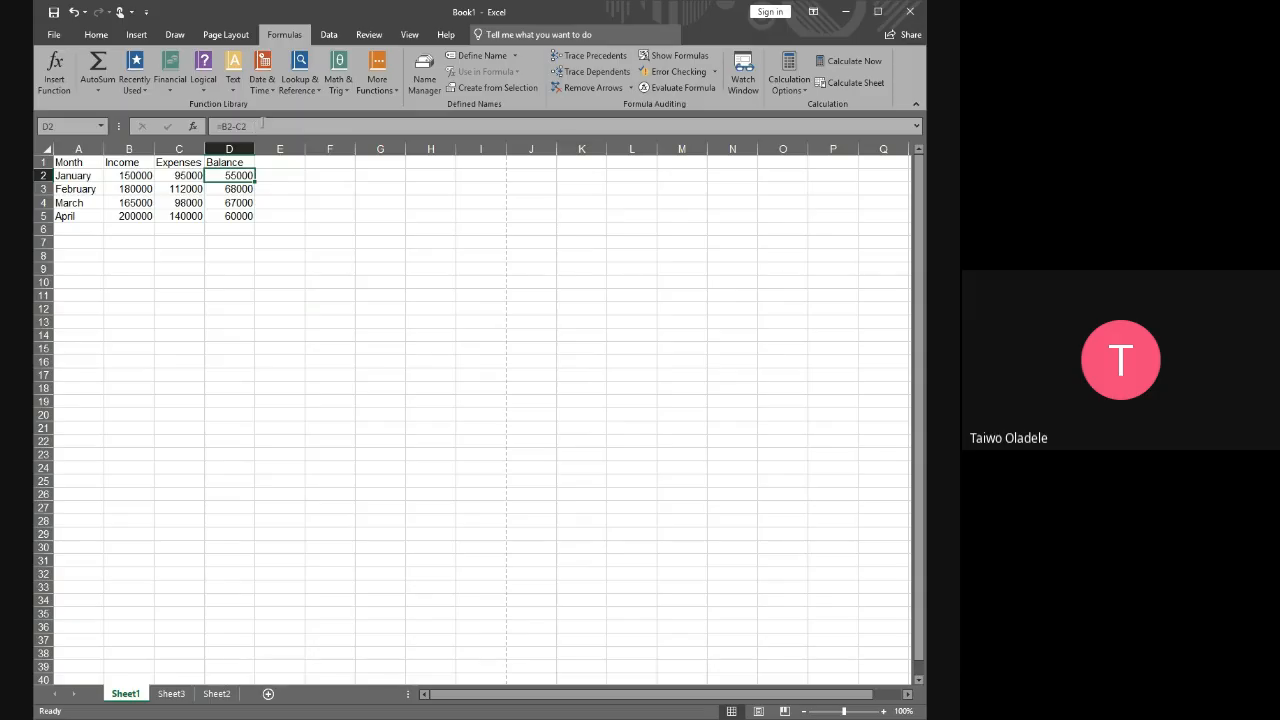
{"action": "left_click_drag", "start_coordinate": [263, 125], "coordinate": [216, 125]}
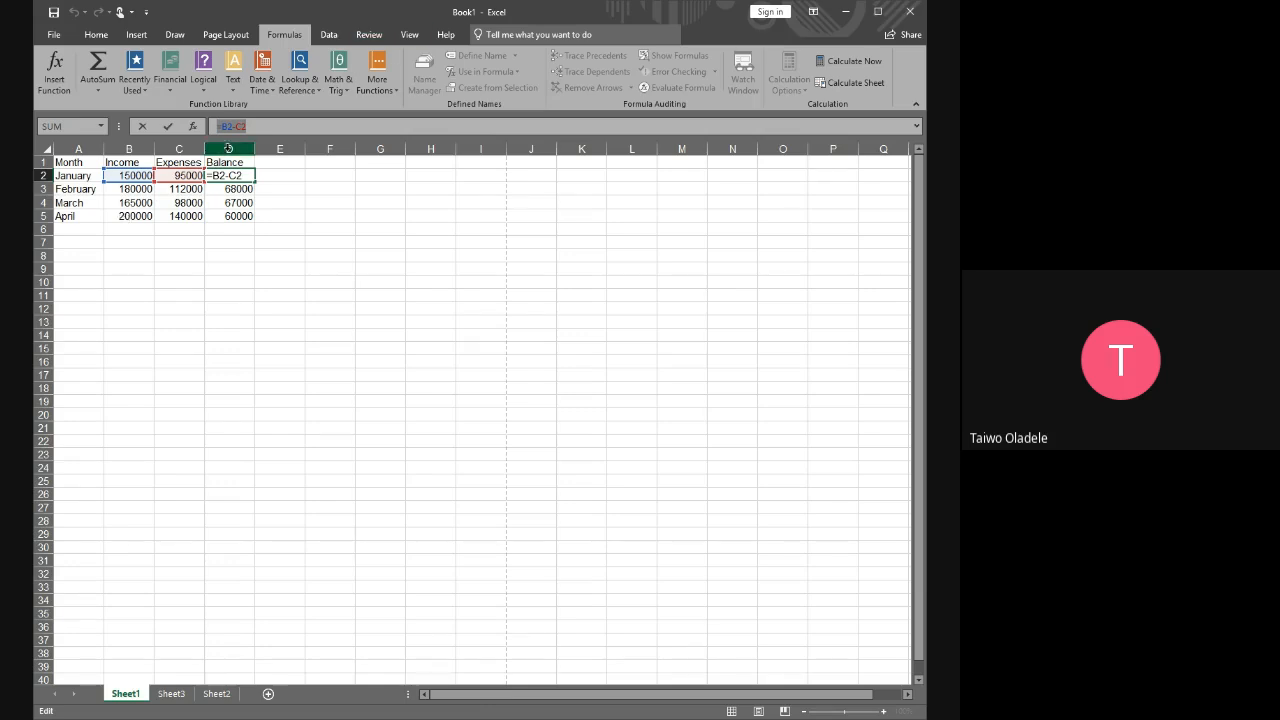
{"action": "left_click", "coordinate": [241, 126]}
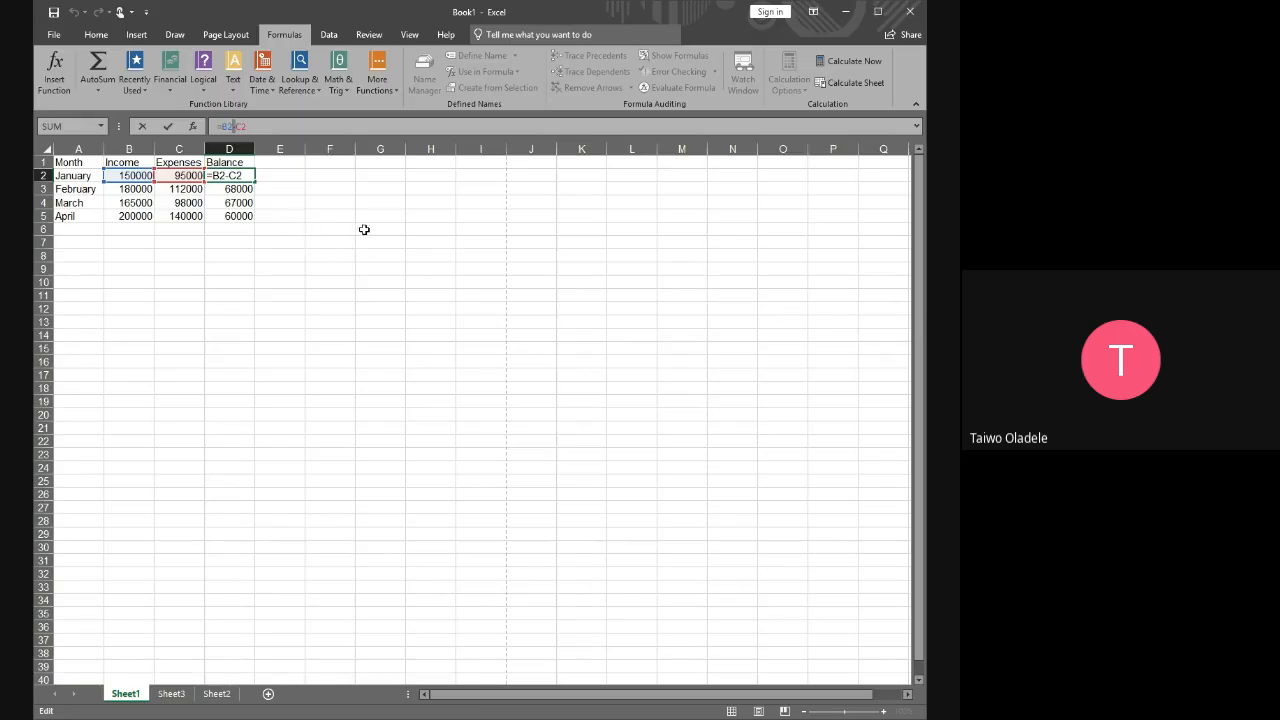
{"action": "key", "text": "ctrl+Return"}
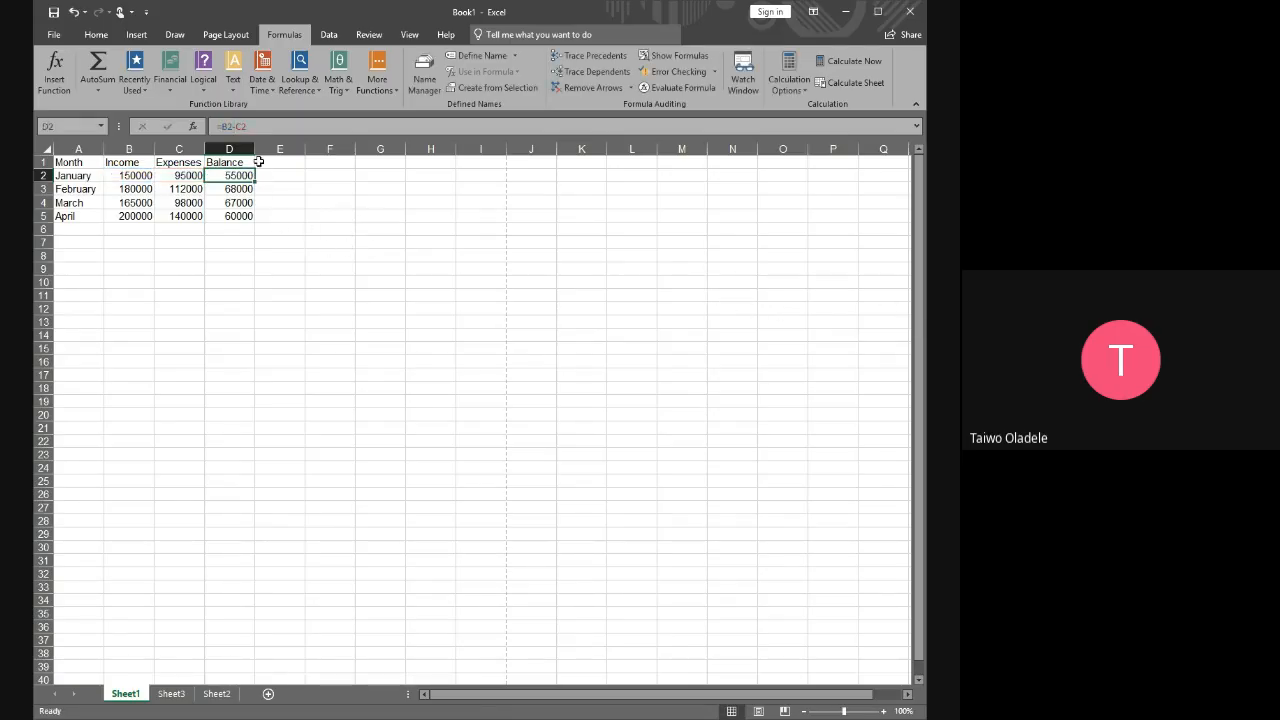
Highlight the empty cells A6:D6 below the April row and select A6
{"action": "left_click", "coordinate": [300, 176]}
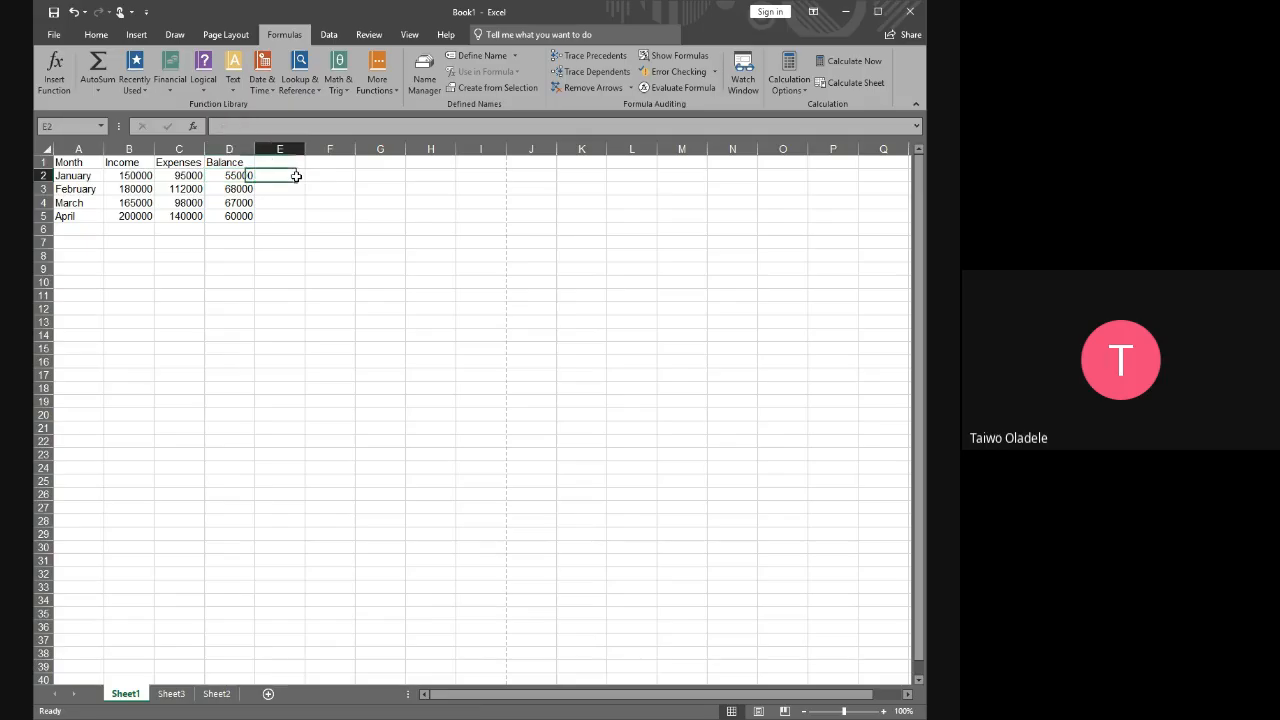
{"action": "left_click_drag", "start_coordinate": [76, 231], "coordinate": [218, 234]}
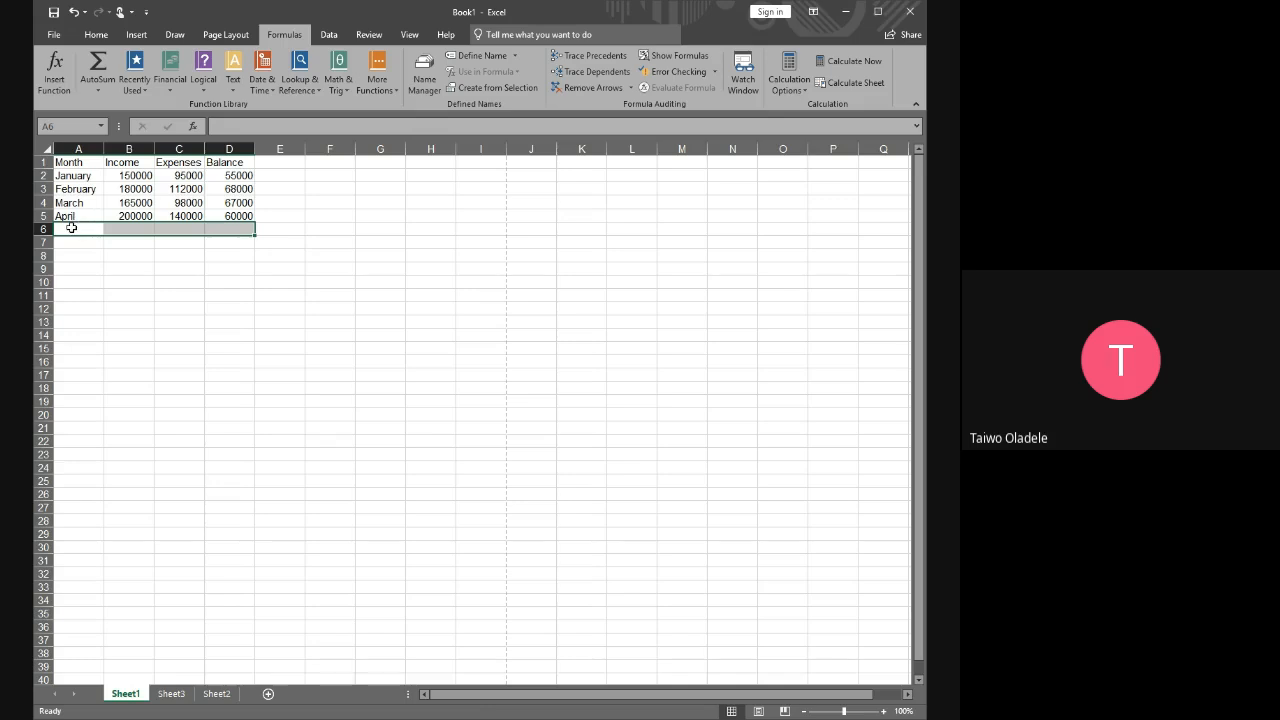
{"action": "left_click", "coordinate": [70, 229]}
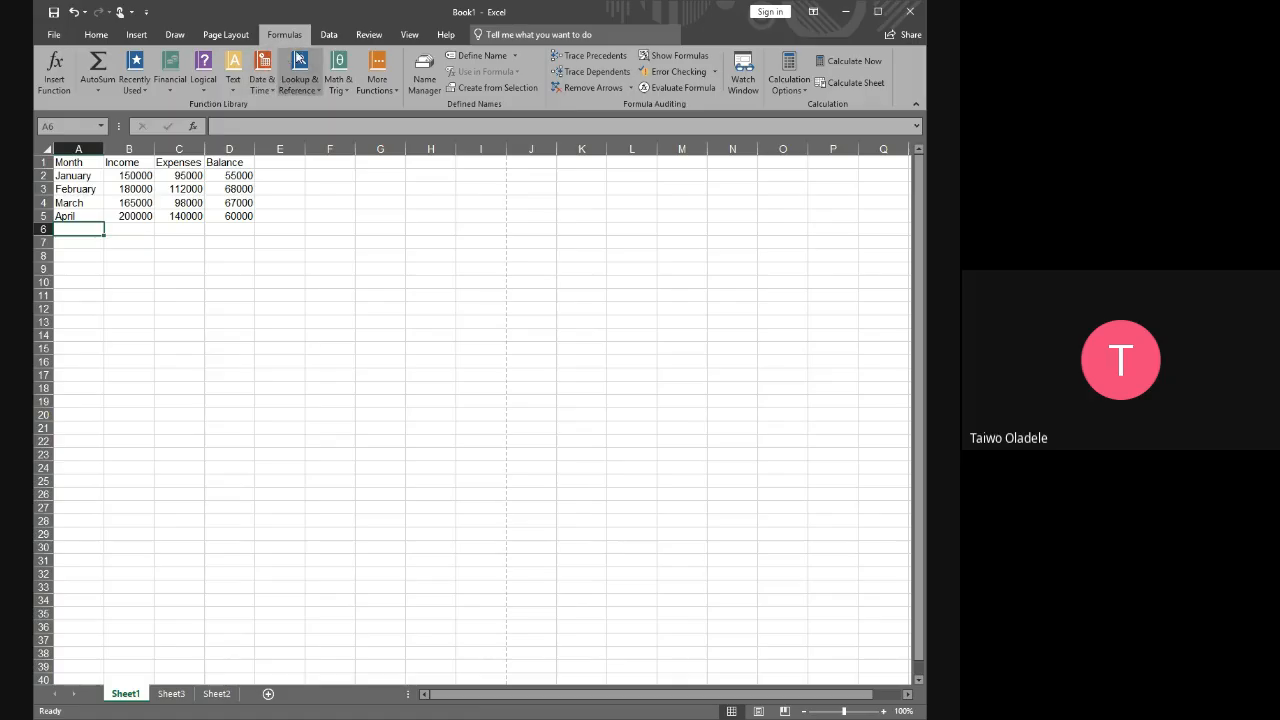
{"action": "left_click", "coordinate": [98, 38]}
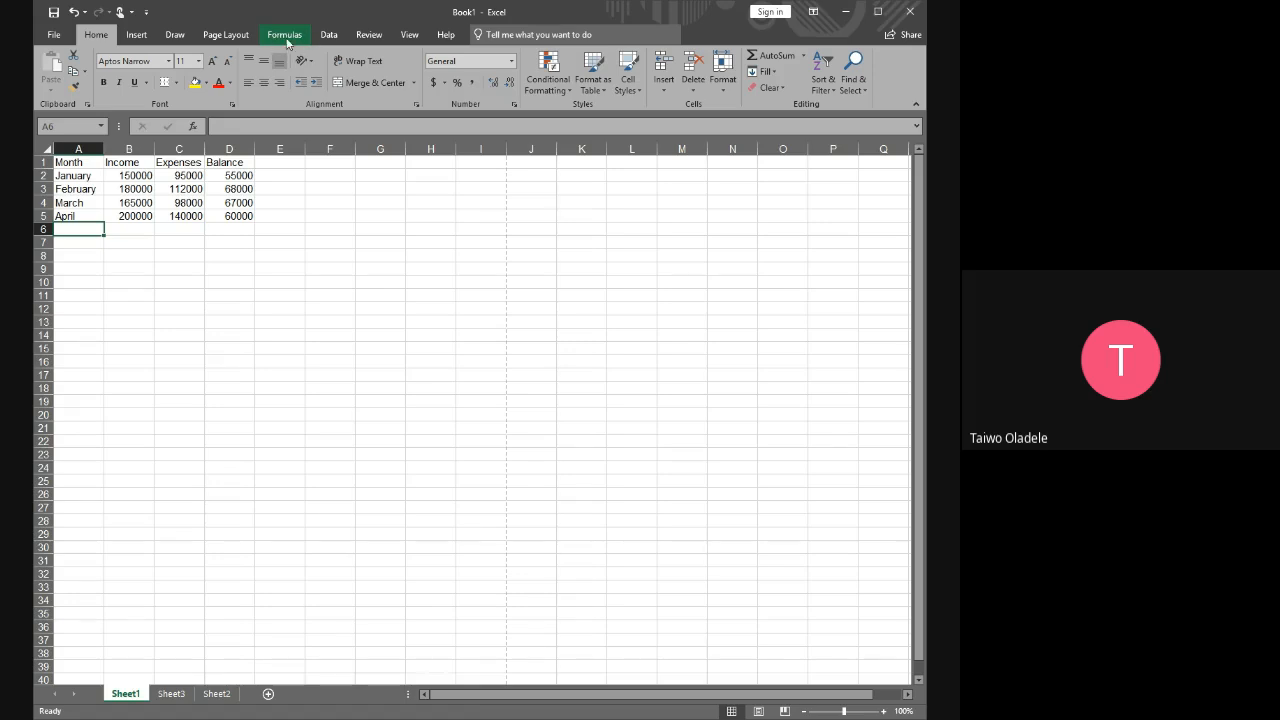
{"action": "left_click", "coordinate": [285, 40]}
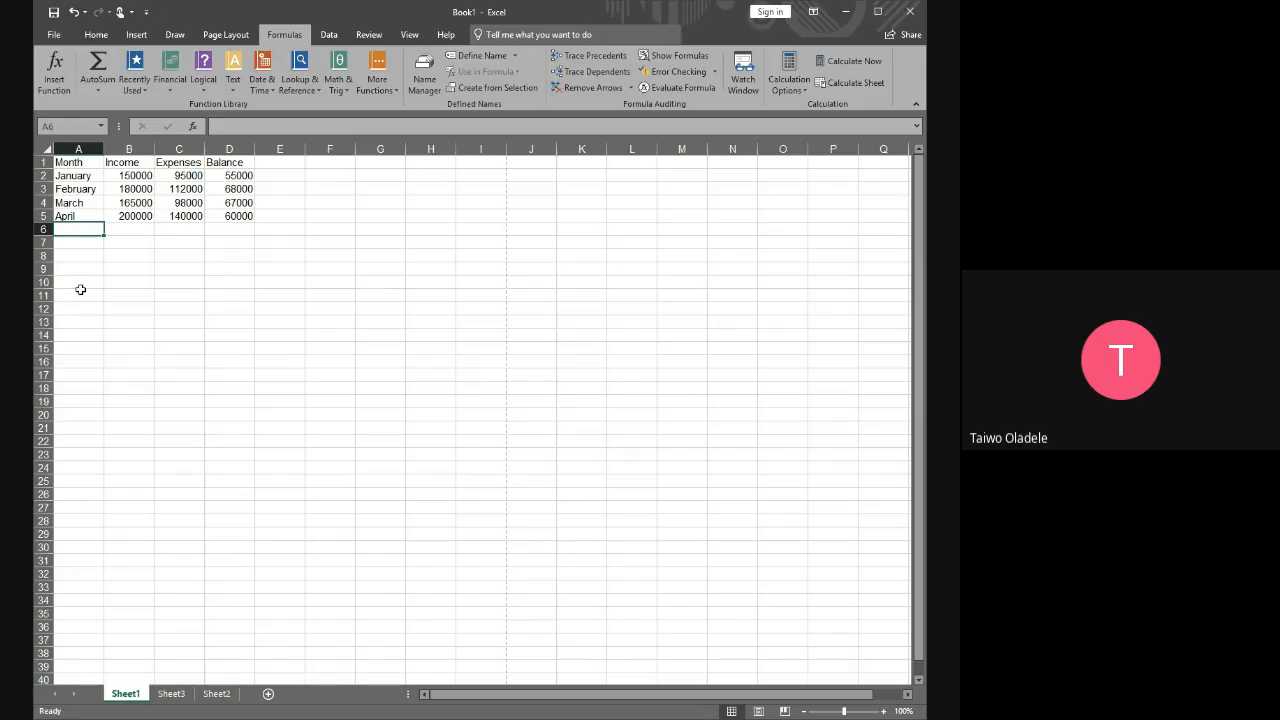
Enter the label TOTAL in A6 below the April row
{"action": "type", "text": "T"}
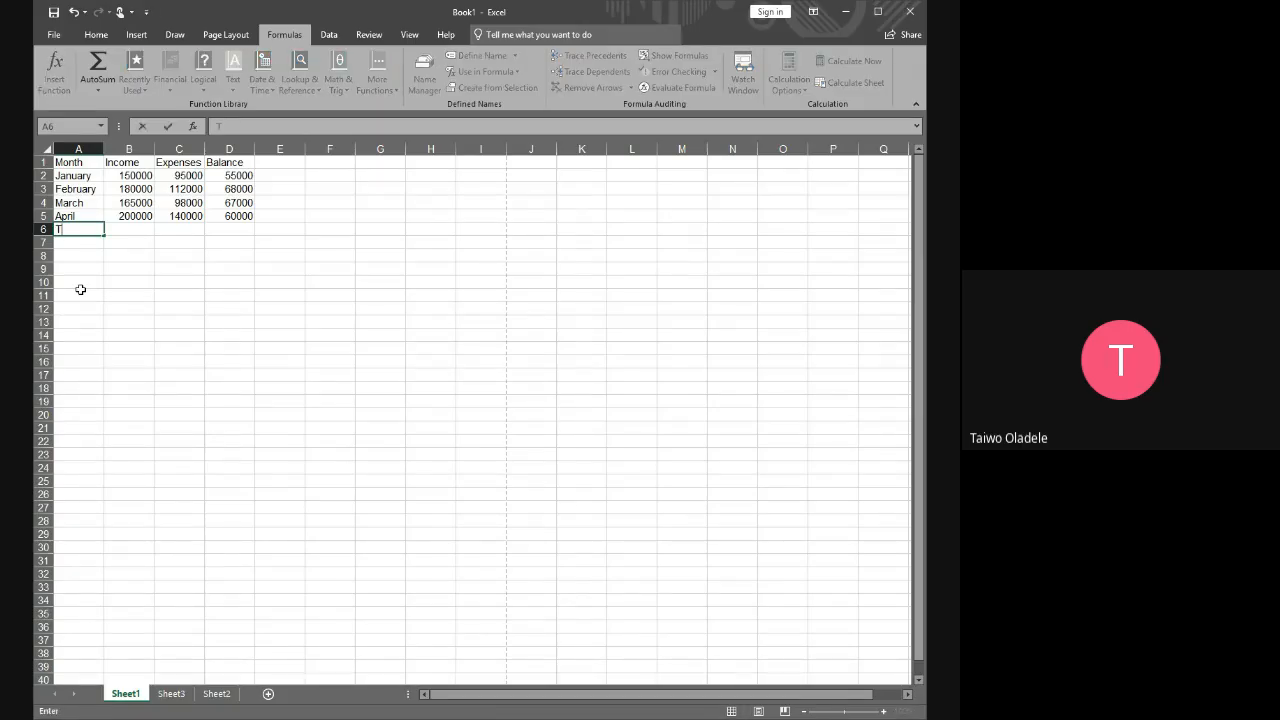
{"action": "type", "text": "OTAL"}
{"action": "key", "text": "Tab"}
{"action": "left_click", "coordinate": [170, 258]}
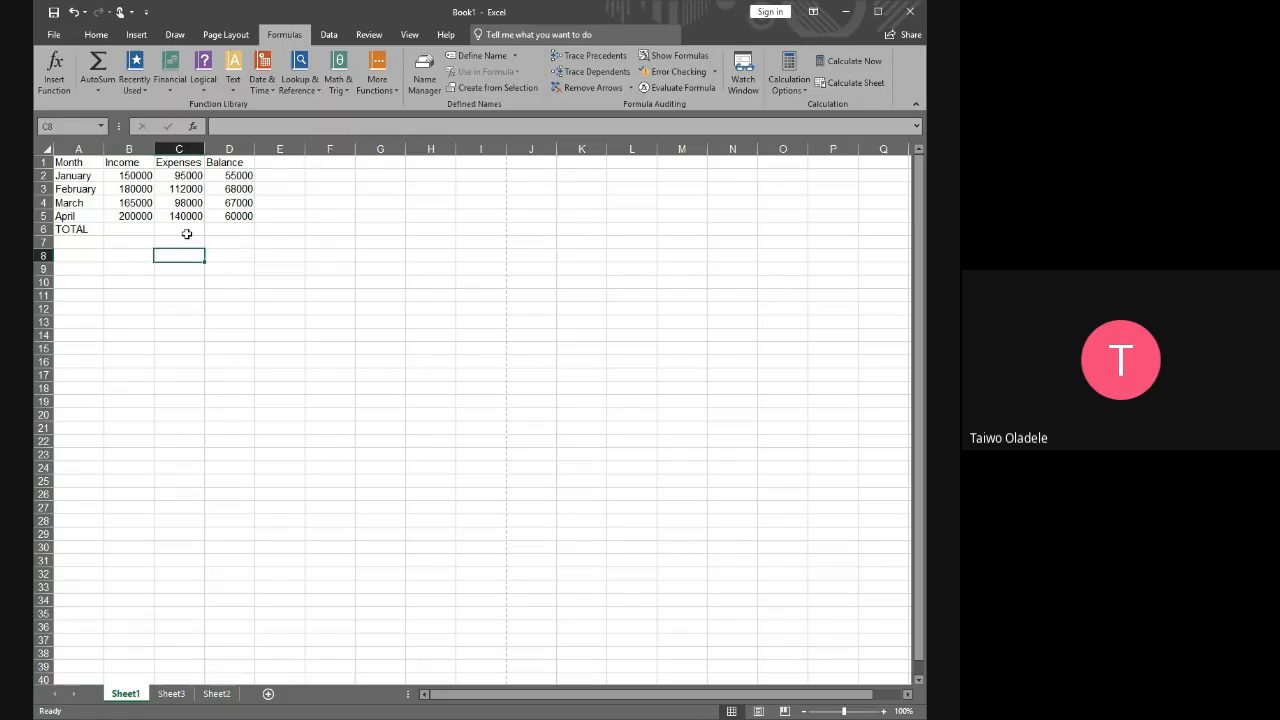
{"action": "left_click", "coordinate": [134, 232]}
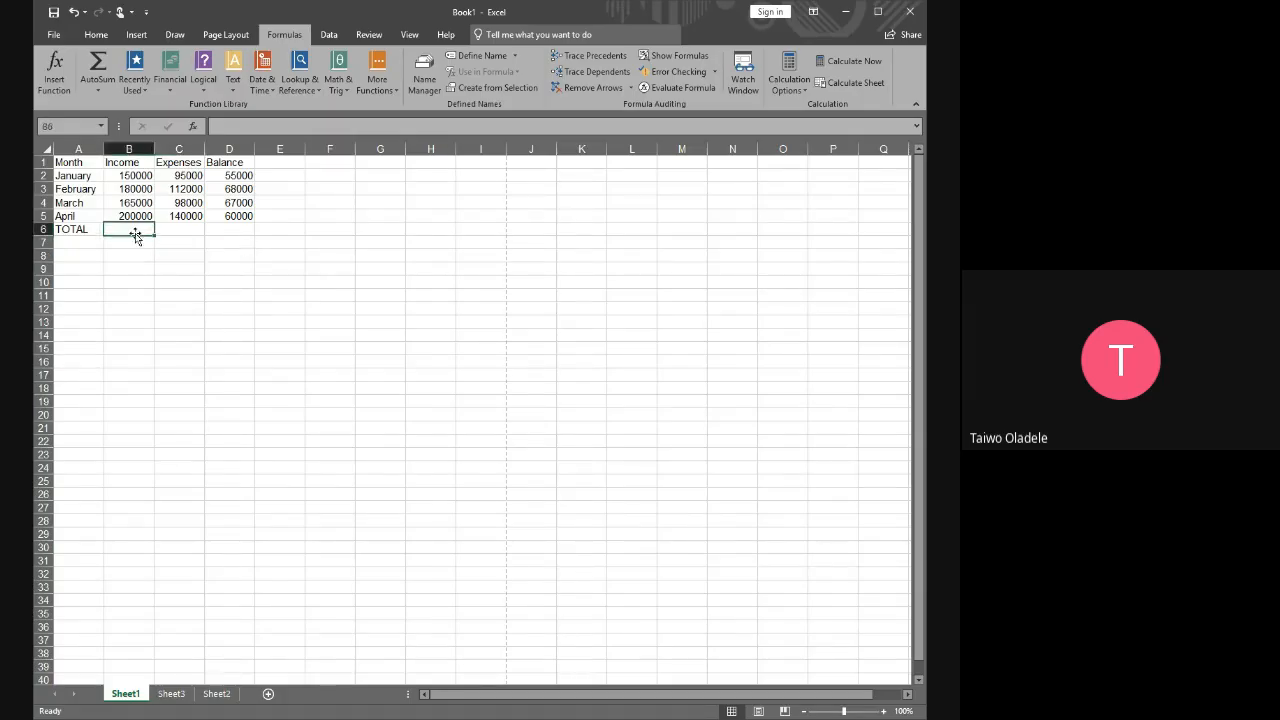
{"action": "left_click", "coordinate": [345, 259]}
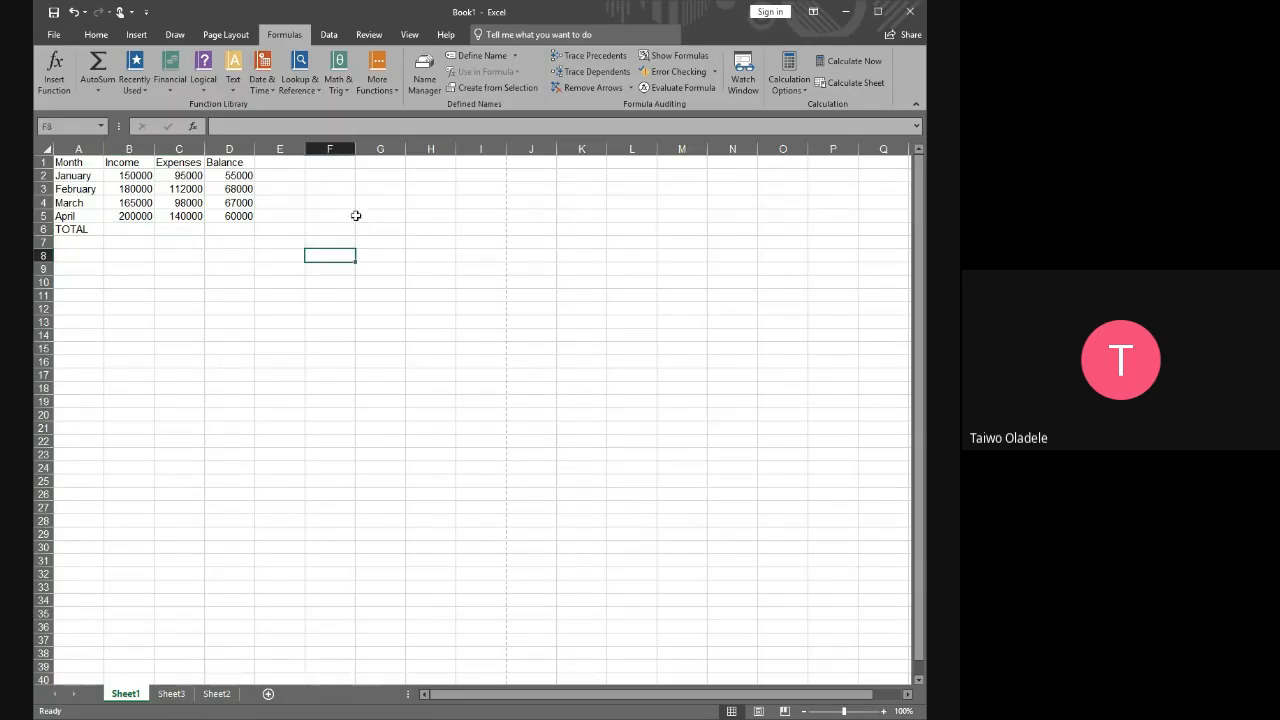
{"action": "left_click", "coordinate": [132, 228]}
{"action": "left_click", "coordinate": [326, 214]}
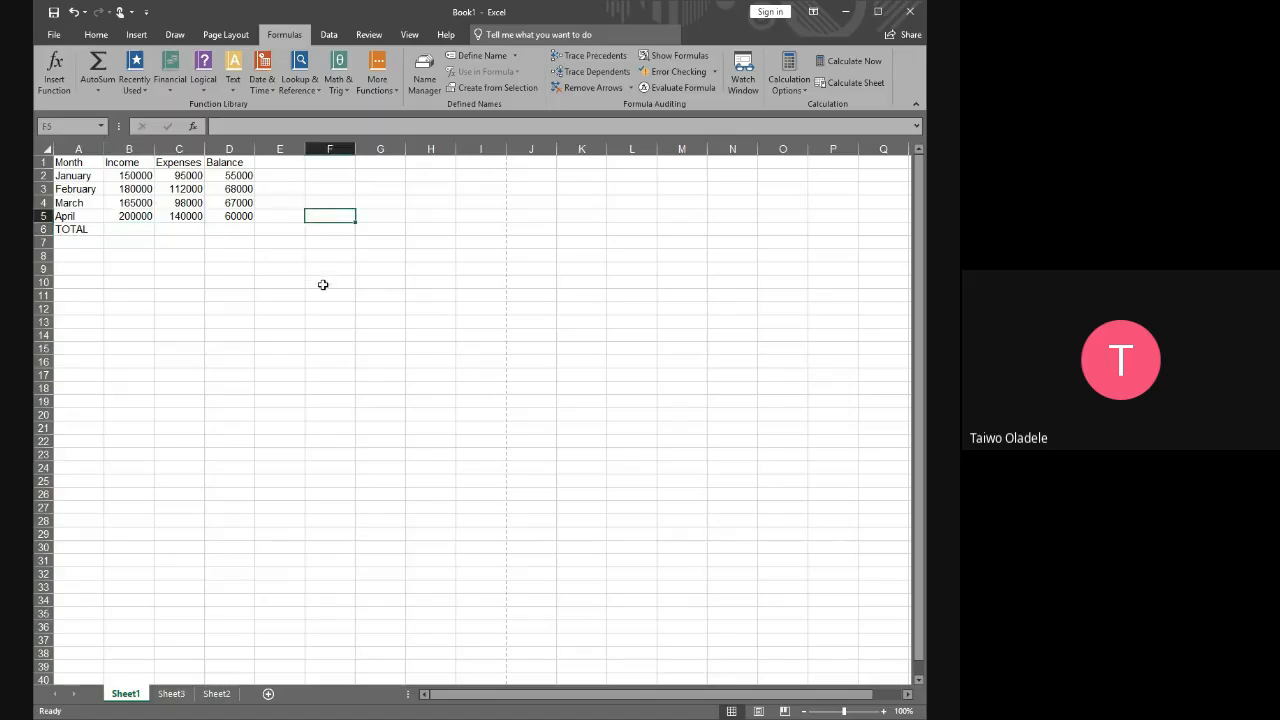
{"action": "left_click", "coordinate": [324, 285]}
{"action": "left_click", "coordinate": [76, 225]}
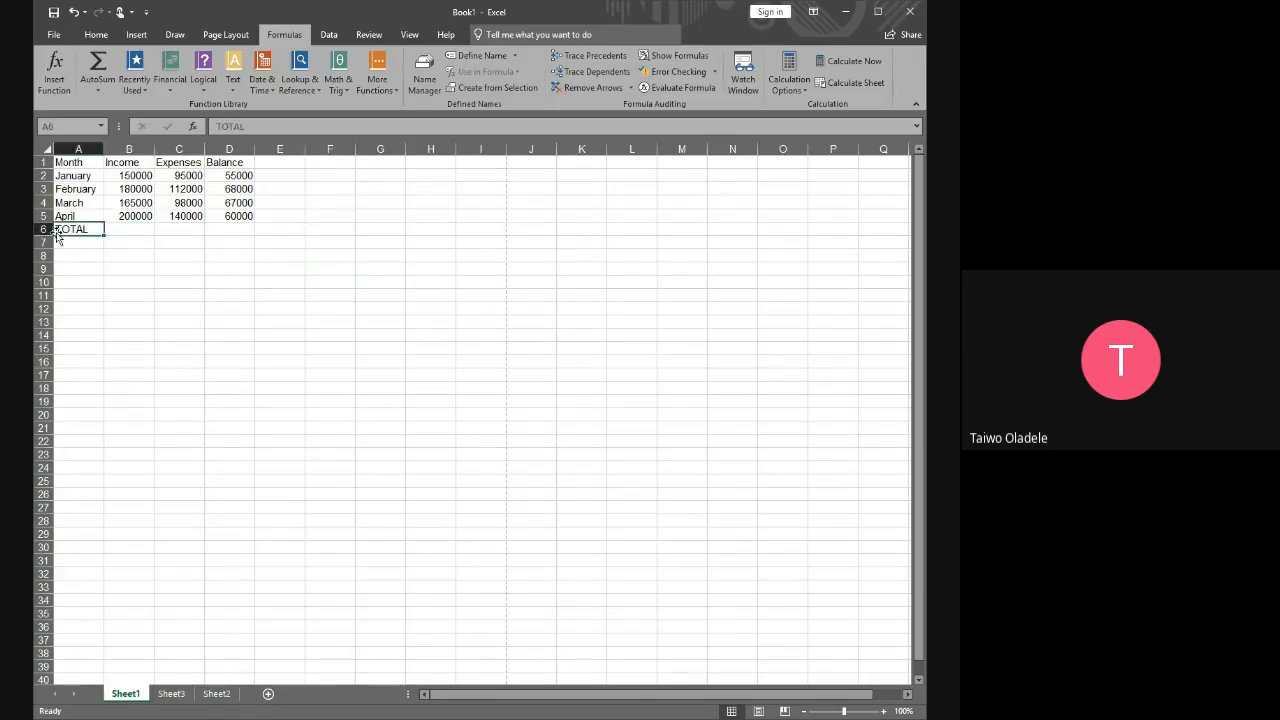
{"action": "key", "text": "Right"}
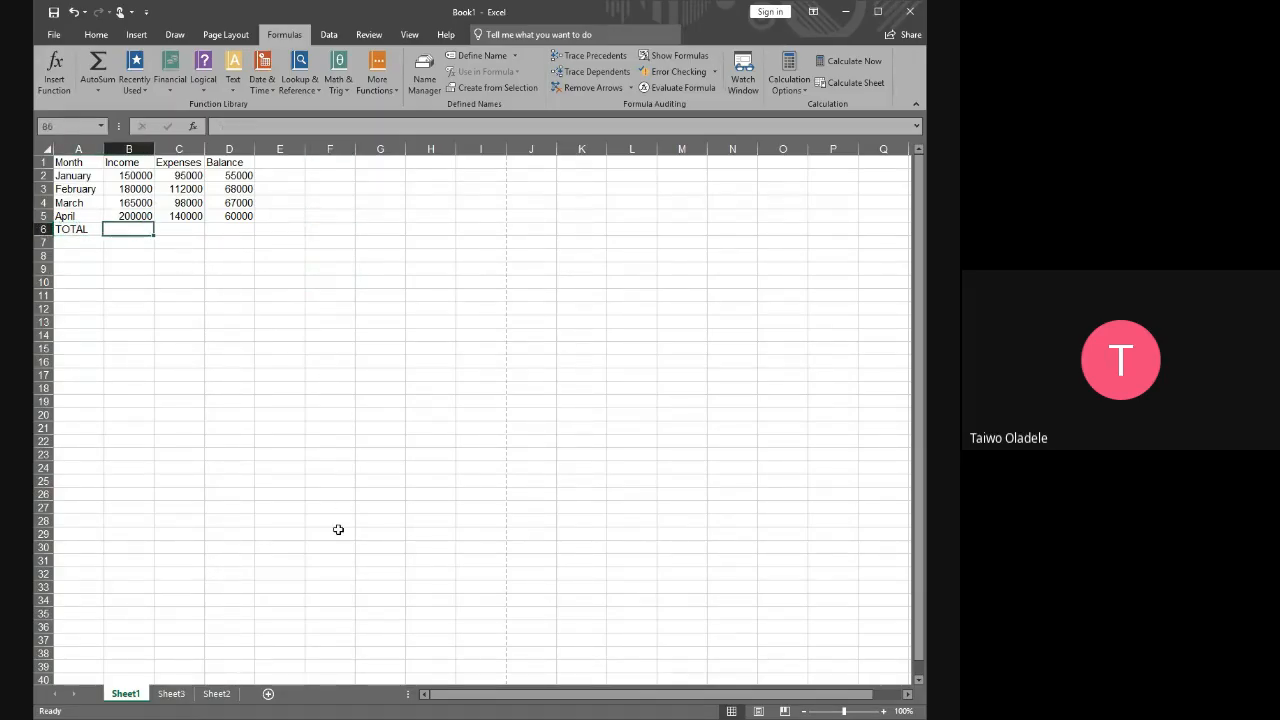
{"action": "left_click", "coordinate": [228, 320]}
{"action": "left_click", "coordinate": [127, 231]}
{"action": "left_click", "coordinate": [323, 229]}
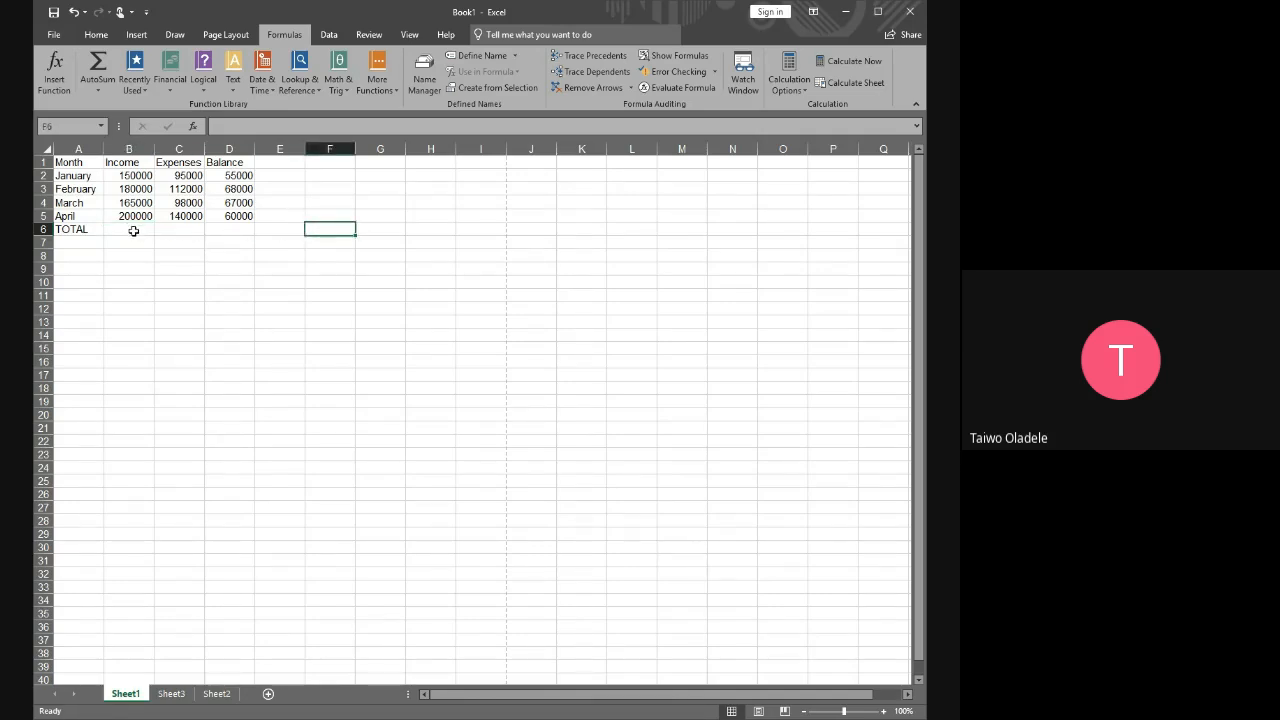
{"action": "left_click", "coordinate": [133, 231]}
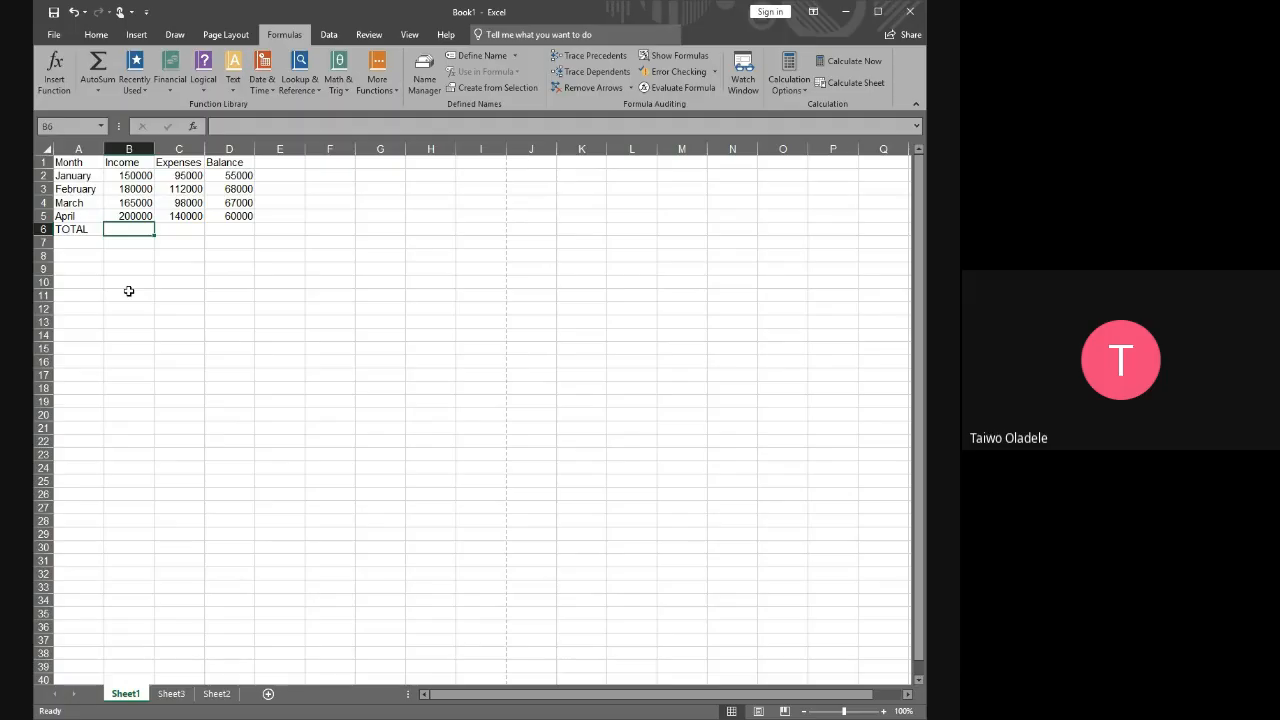
{"action": "left_click", "coordinate": [162, 268]}
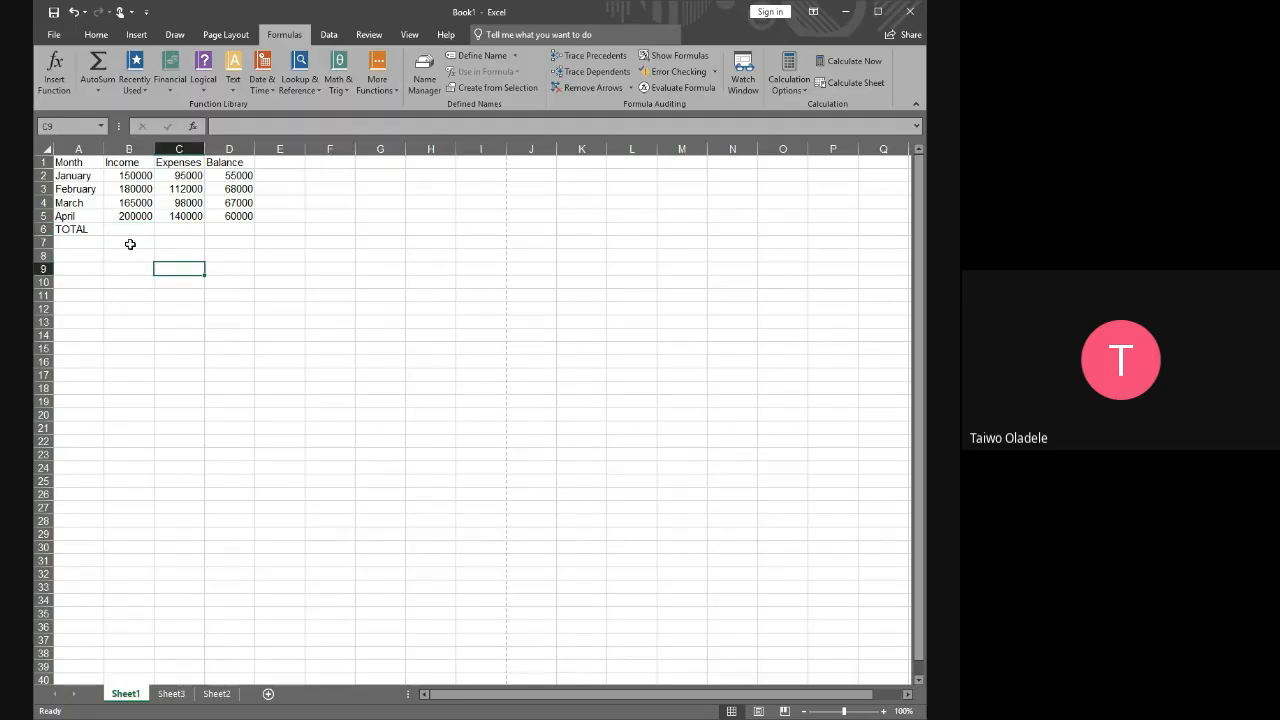
{"action": "left_click", "coordinate": [138, 231]}
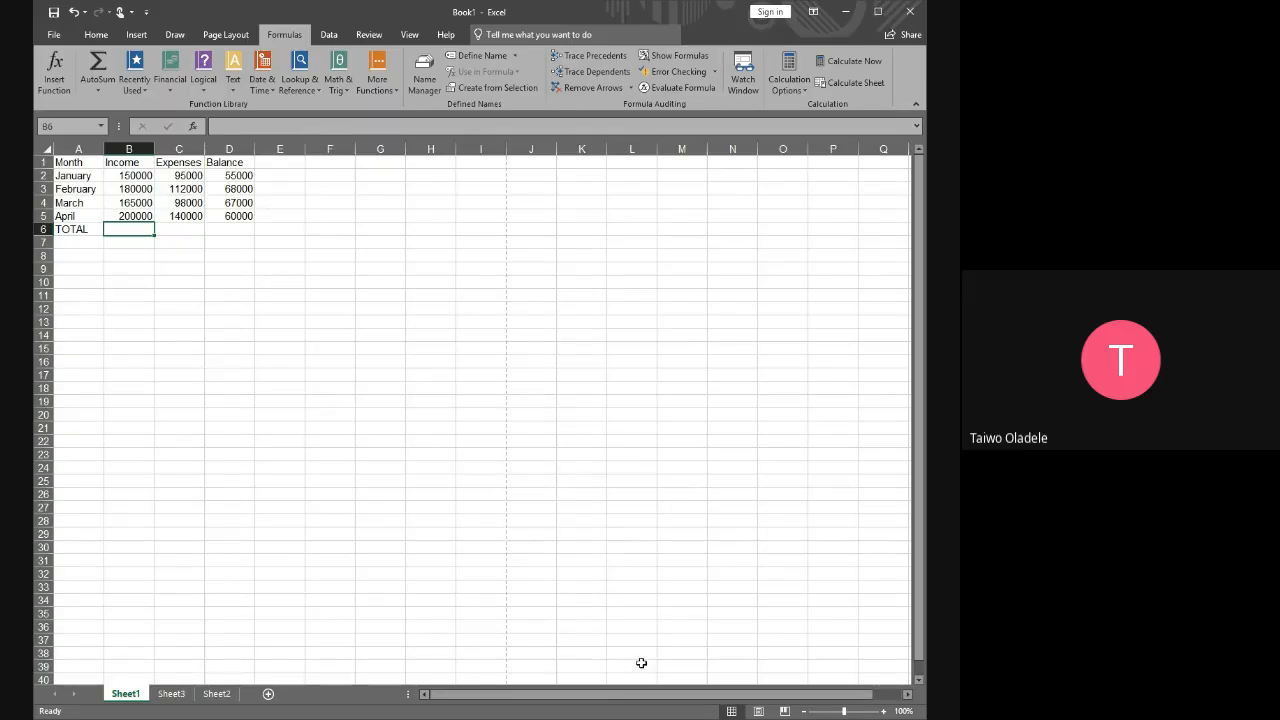
{"action": "left_click", "coordinate": [180, 241]}
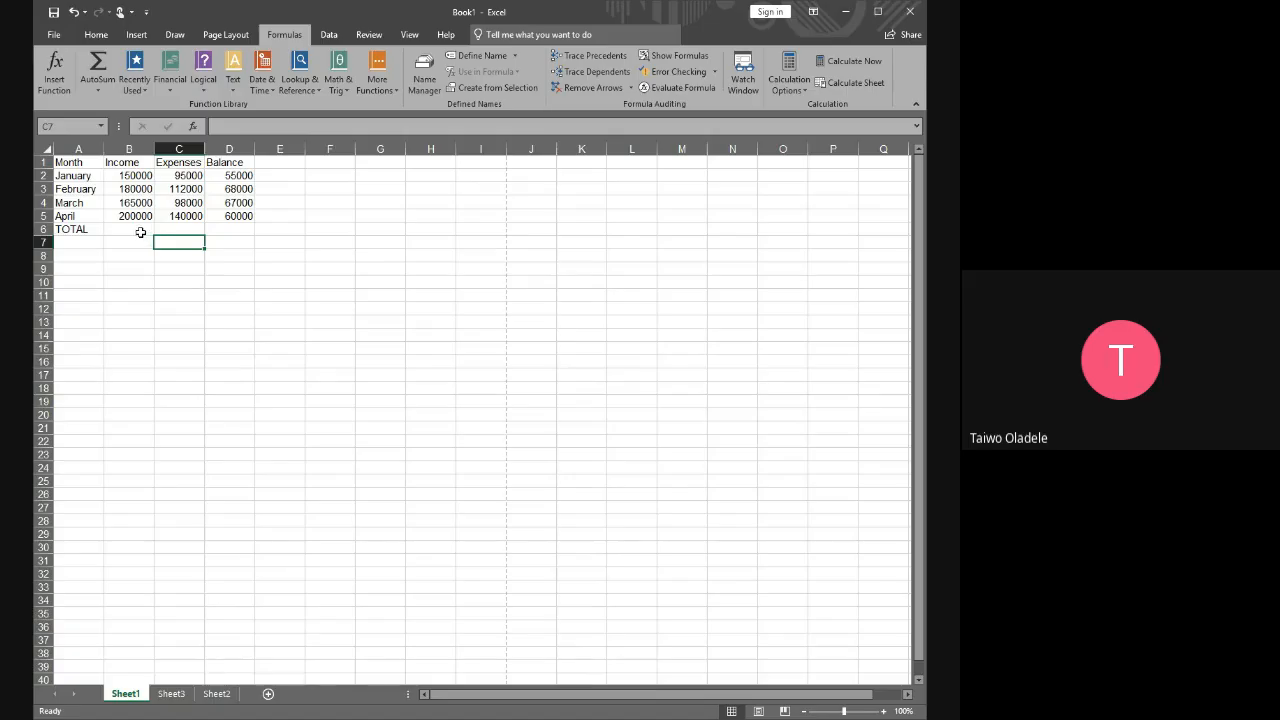
Start a SUM function in B6, the Income cell of the TOTAL row
{"action": "left_click", "coordinate": [141, 232]}
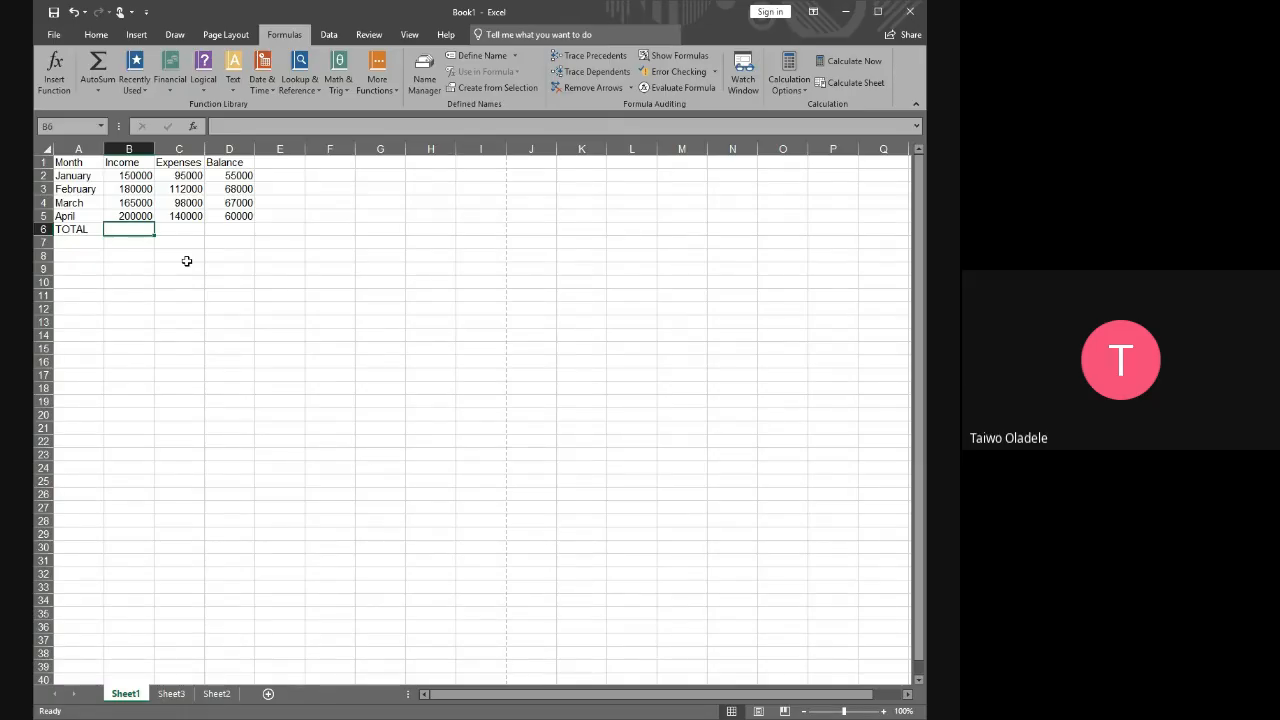
{"action": "type", "text": "="}
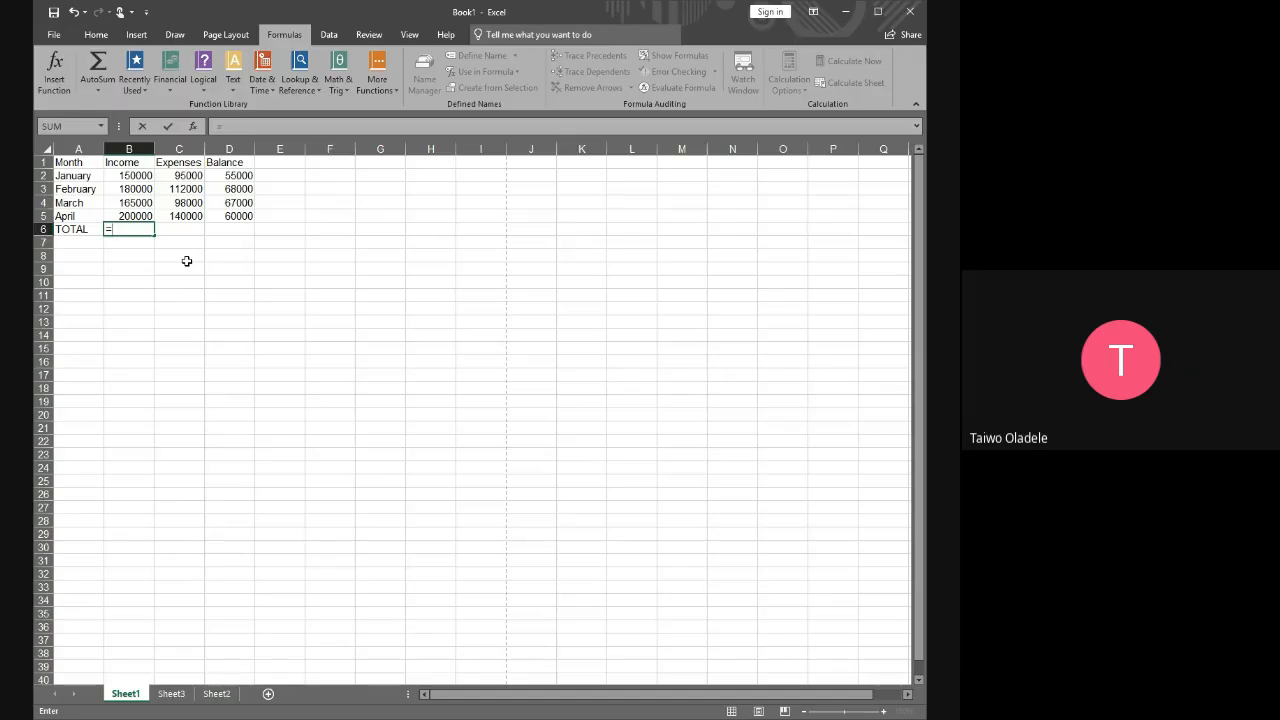
{"action": "type", "text": "S"}
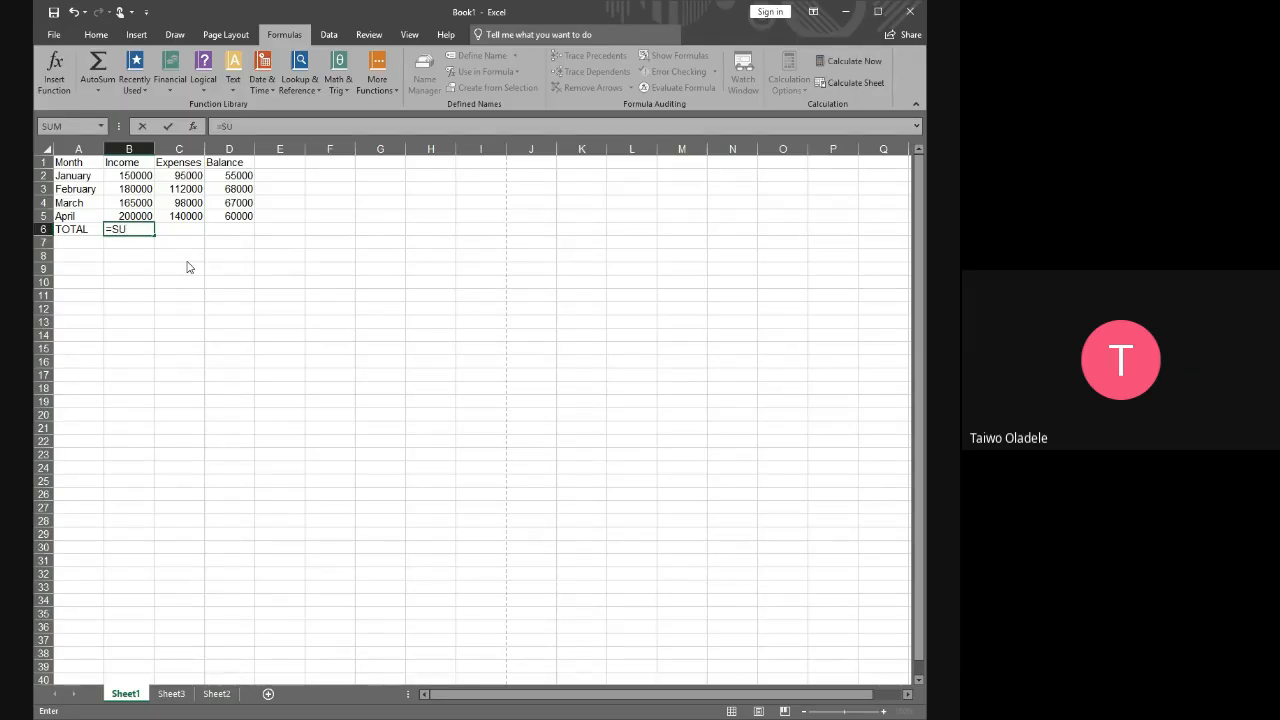
{"action": "key", "text": "BackSpace"}
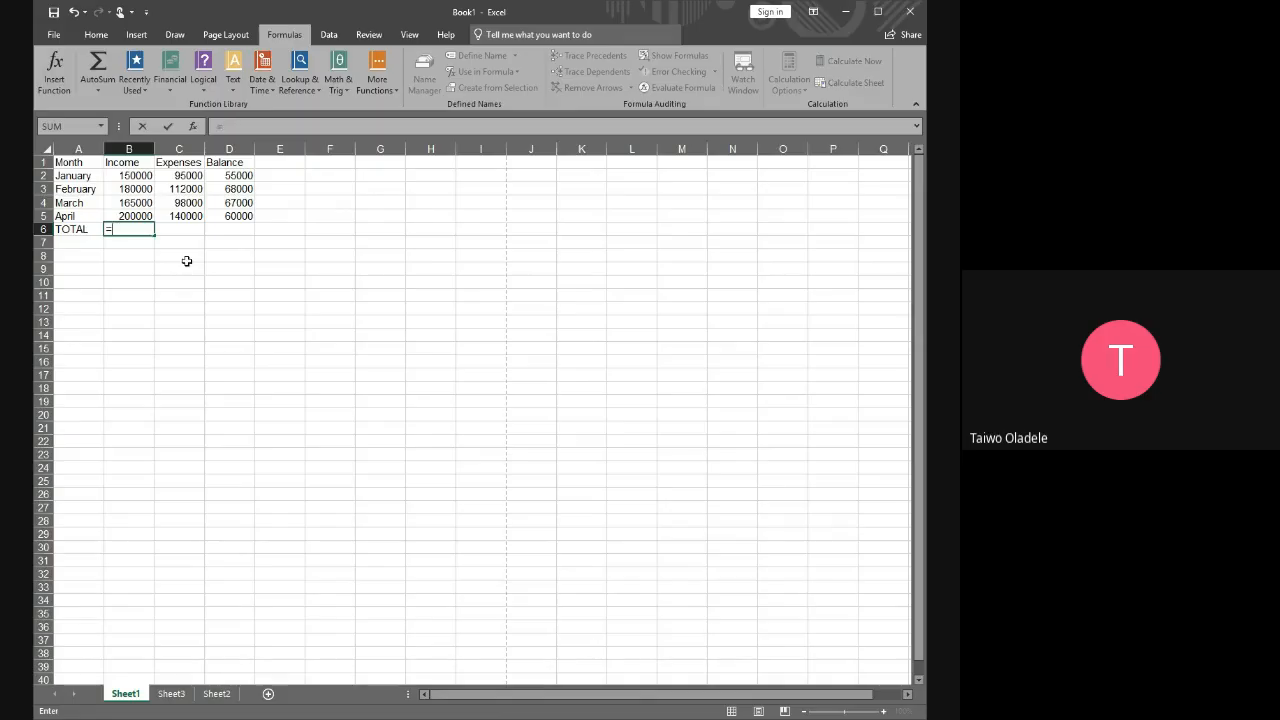
{"action": "type", "text": "s"}
{"action": "key", "text": "BackSpace"}
{"action": "type", "text": "r"}
{"action": "key", "text": "BackSpace"}
{"action": "type", "text": "su"}
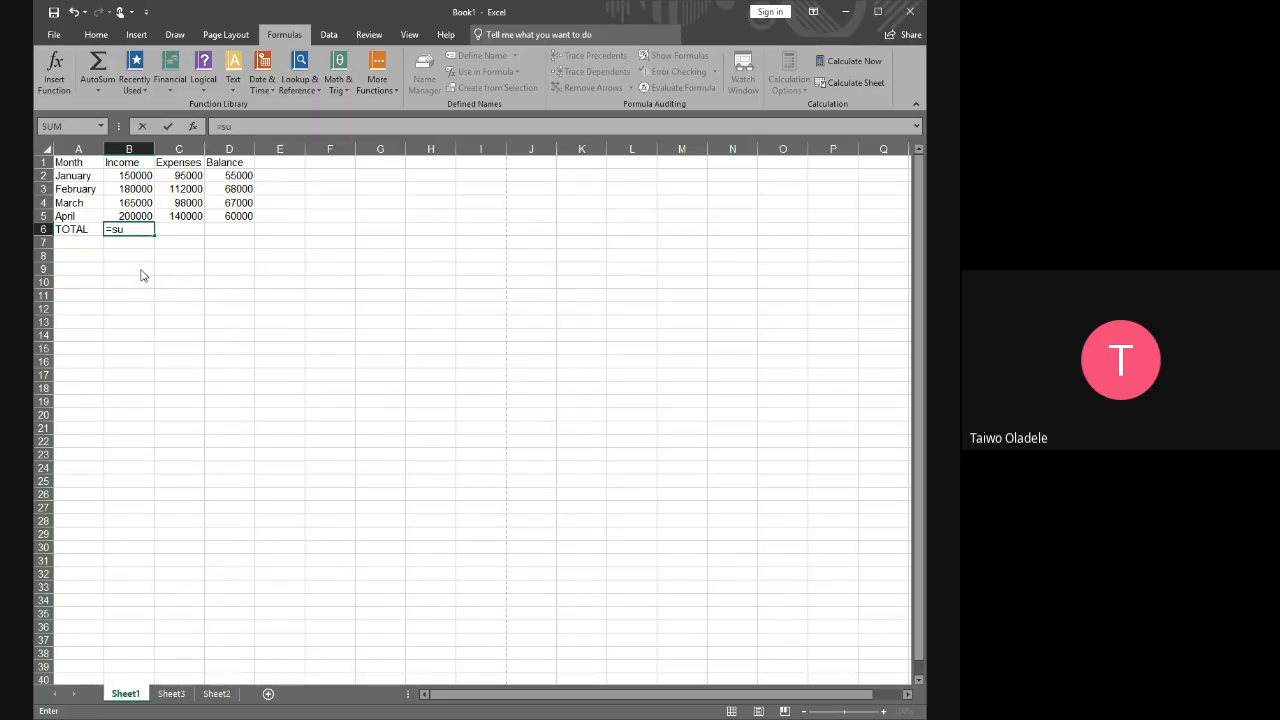
{"action": "key", "text": "Tab"}
Complete the formula in B6 as =SUM(B2,B3,B4,B5), referencing each monthly income cell separately
{"action": "left_click", "coordinate": [140, 176]}
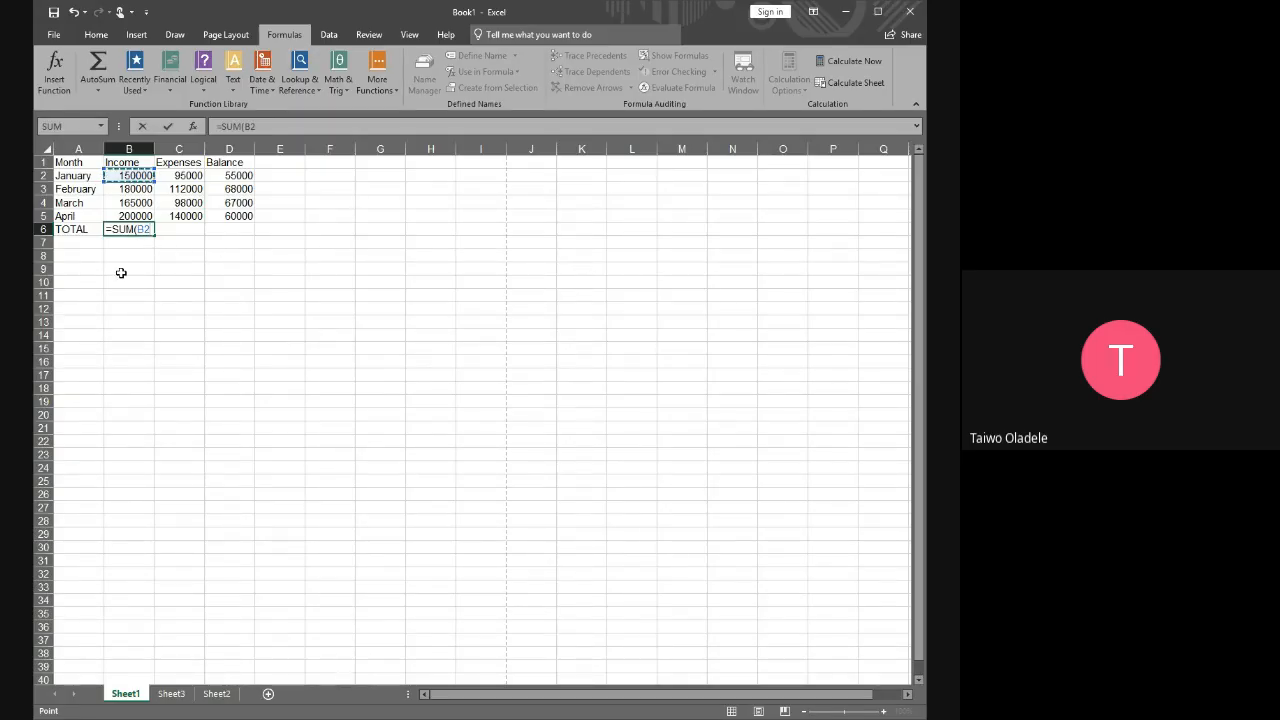
{"action": "type", "text": ","}
{"action": "left_click", "coordinate": [132, 190]}
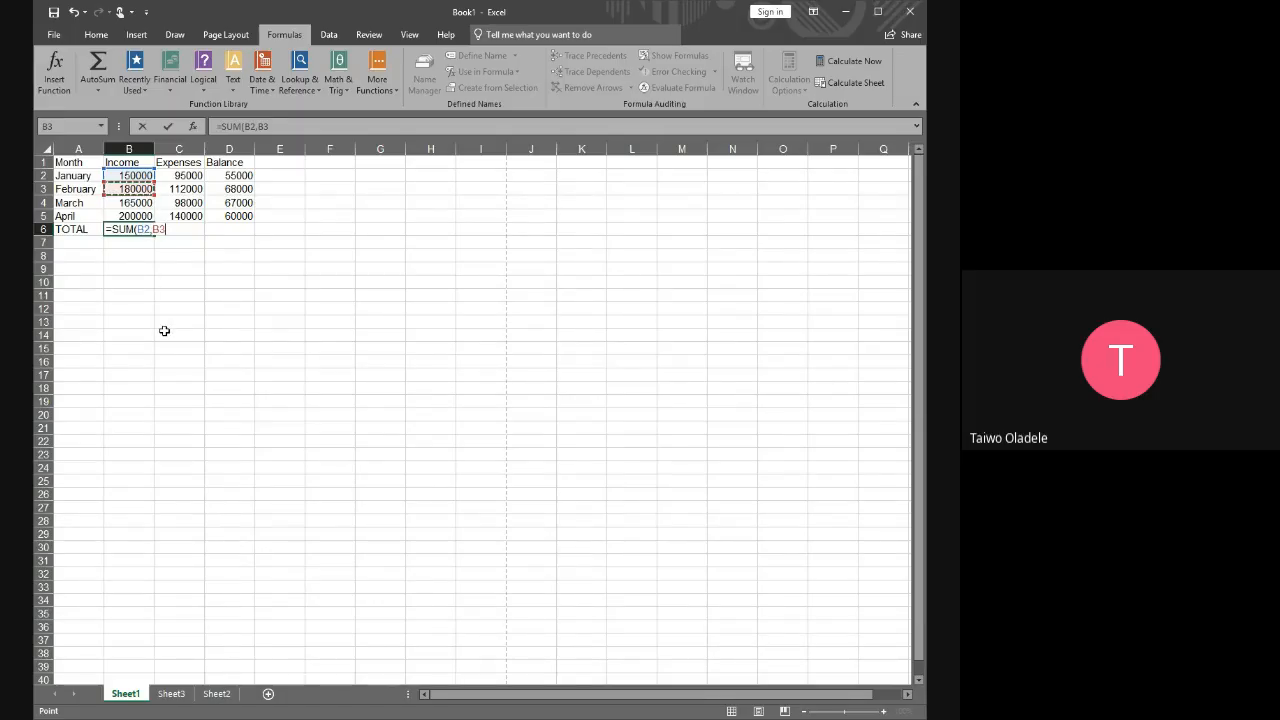
{"action": "type", "text": ","}
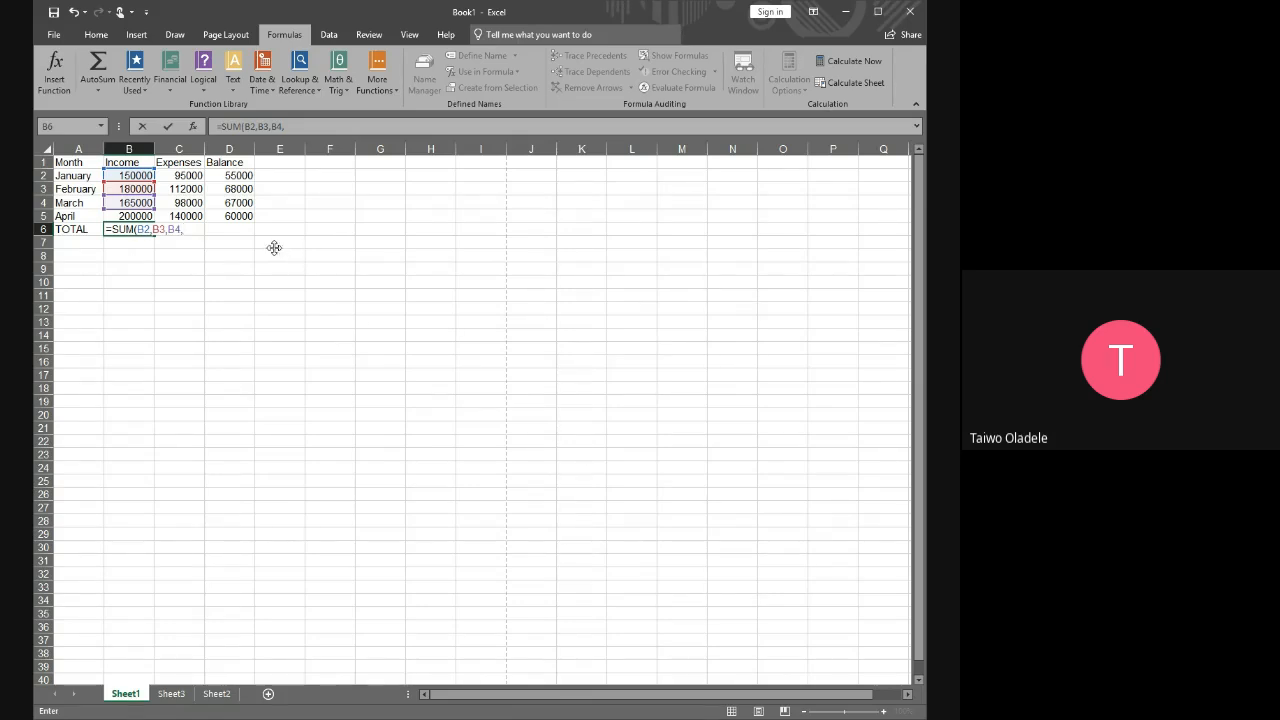
{"action": "left_click", "coordinate": [125, 216]}
{"action": "left_click", "coordinate": [199, 229]}
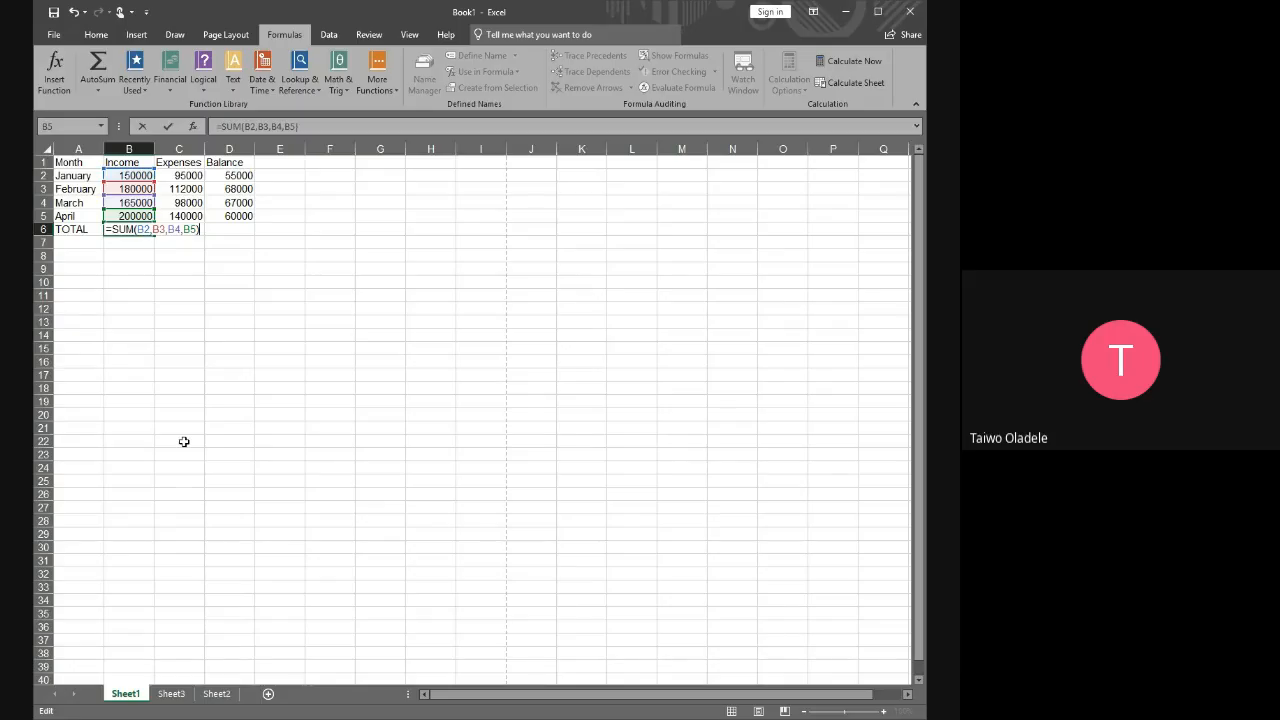
{"action": "key", "text": "Return"}
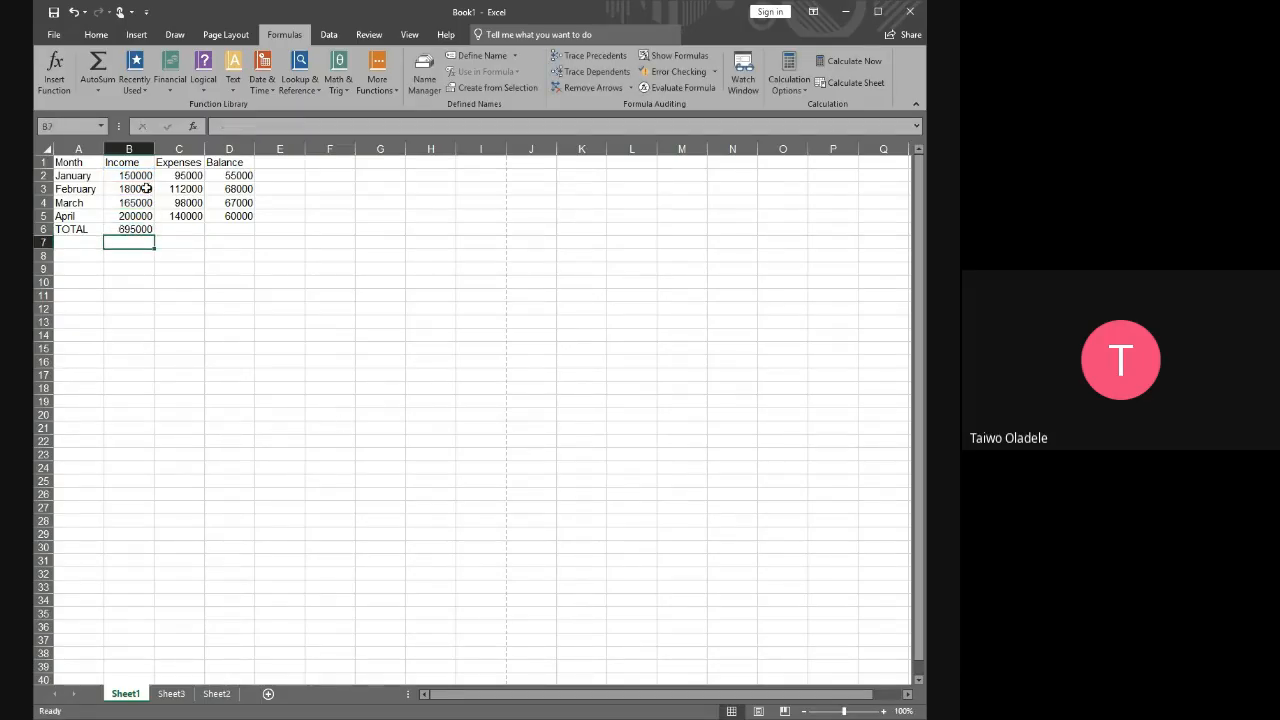
Compare the income total in B6 with the monthly incomes in B2:B5
{"action": "left_click", "coordinate": [137, 229]}
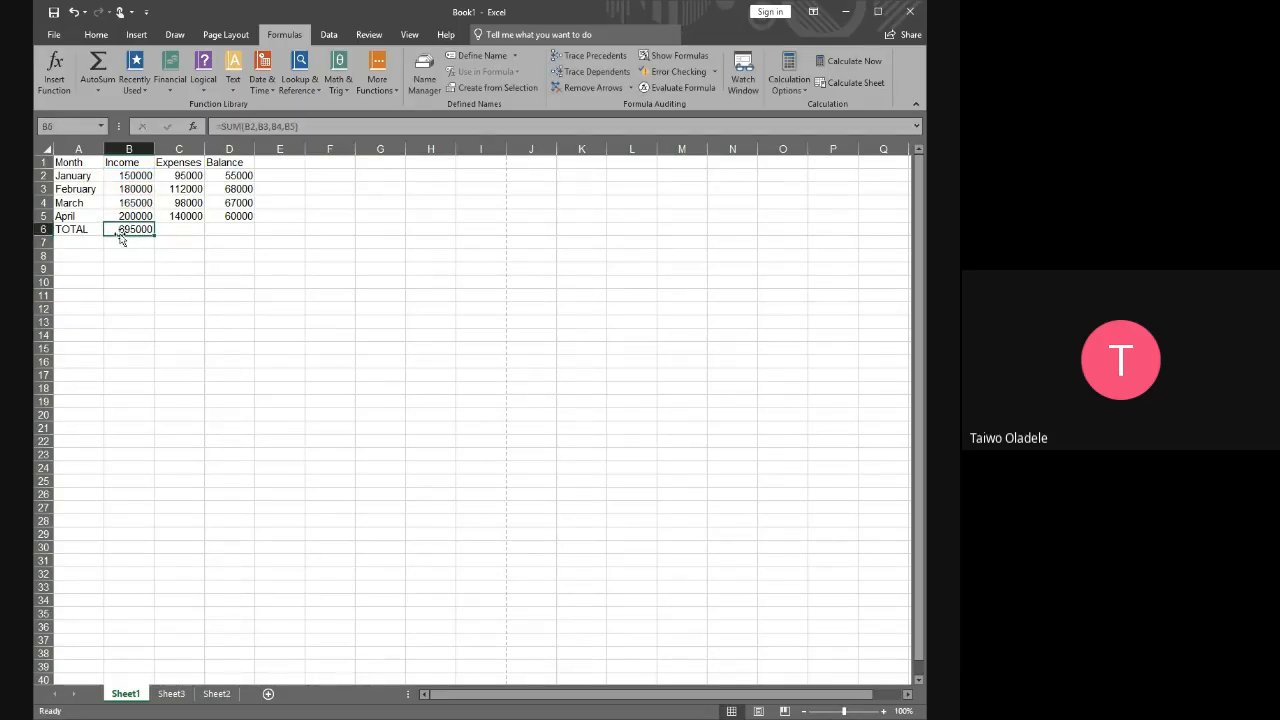
{"action": "left_click", "coordinate": [138, 175]}
{"action": "left_click_drag", "start_coordinate": [138, 175], "coordinate": [139, 217]}
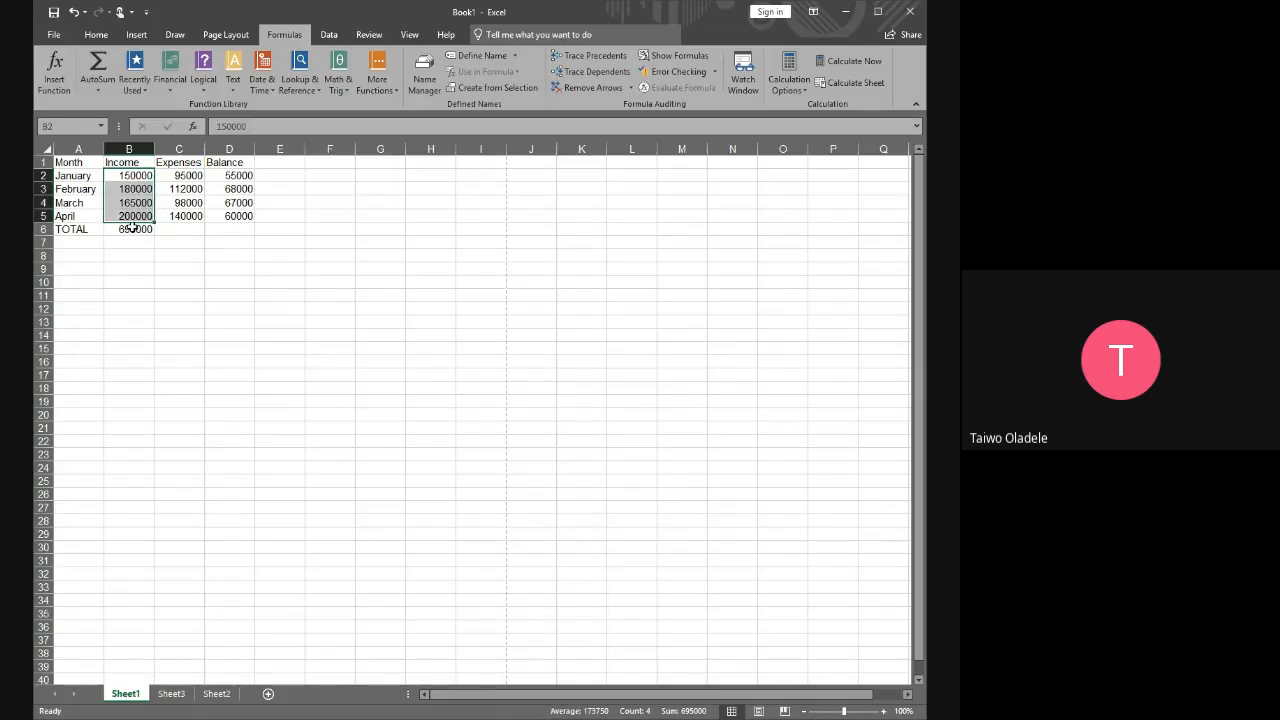
{"action": "left_click", "coordinate": [133, 229]}
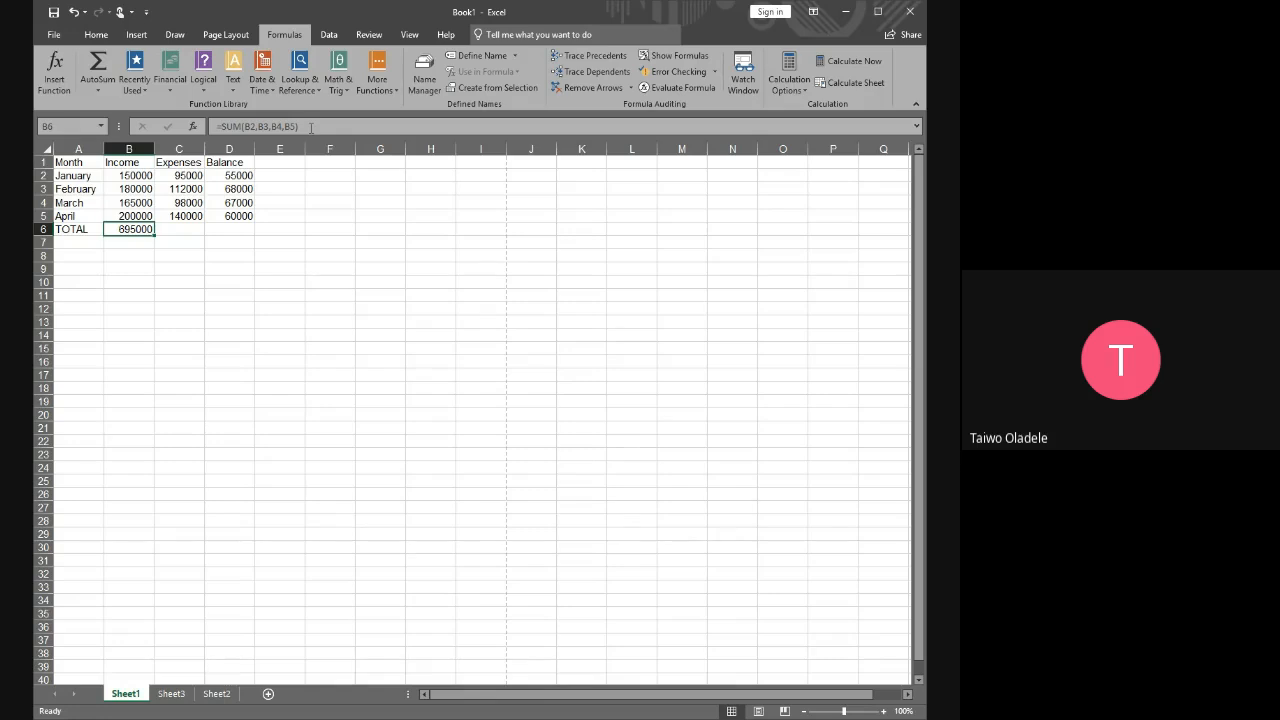
Examine the bracketed arguments of the SUM formula in B6, keeping the formula as is
{"action": "left_click", "coordinate": [312, 127]}
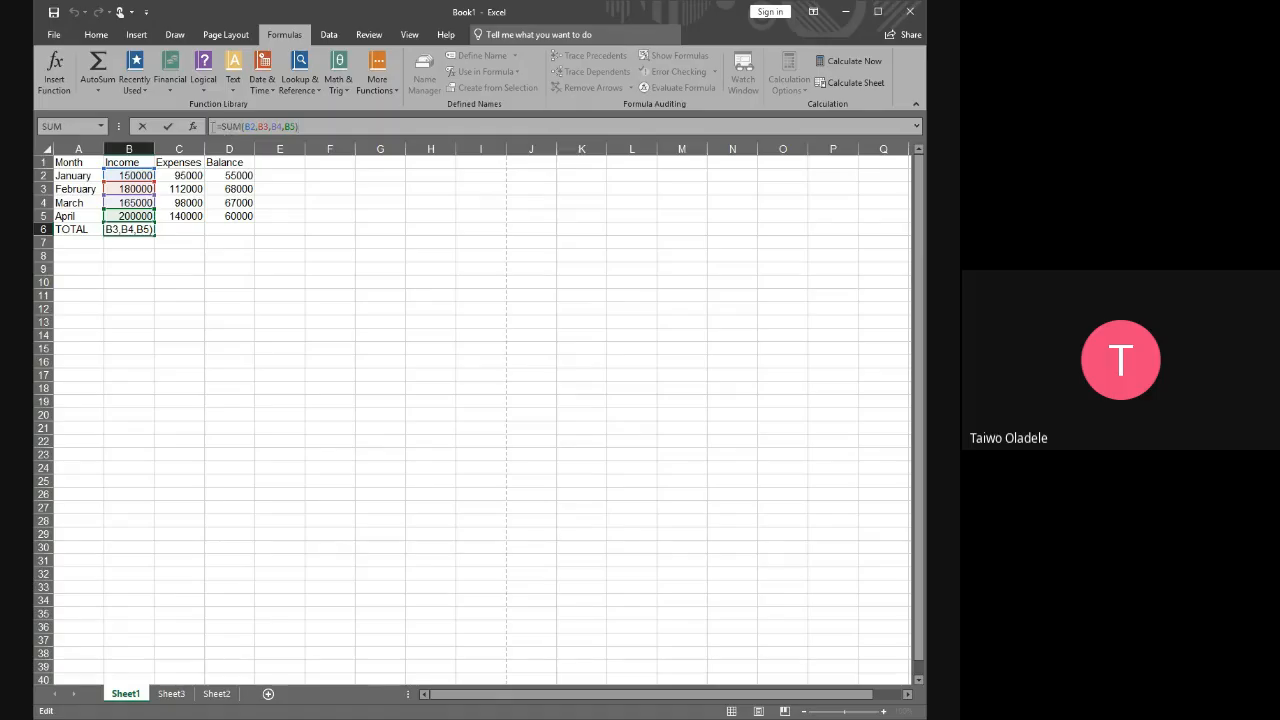
{"action": "left_click_drag", "start_coordinate": [305, 125], "coordinate": [256, 126]}
{"action": "left_click", "coordinate": [318, 127]}
{"action": "key", "text": "shift+Right"}
{"action": "key", "text": "shift+Right"}
{"action": "left_click", "coordinate": [296, 155]}
{"action": "left_click", "coordinate": [302, 128]}
{"action": "left_click_drag", "start_coordinate": [302, 127], "coordinate": [243, 126]}
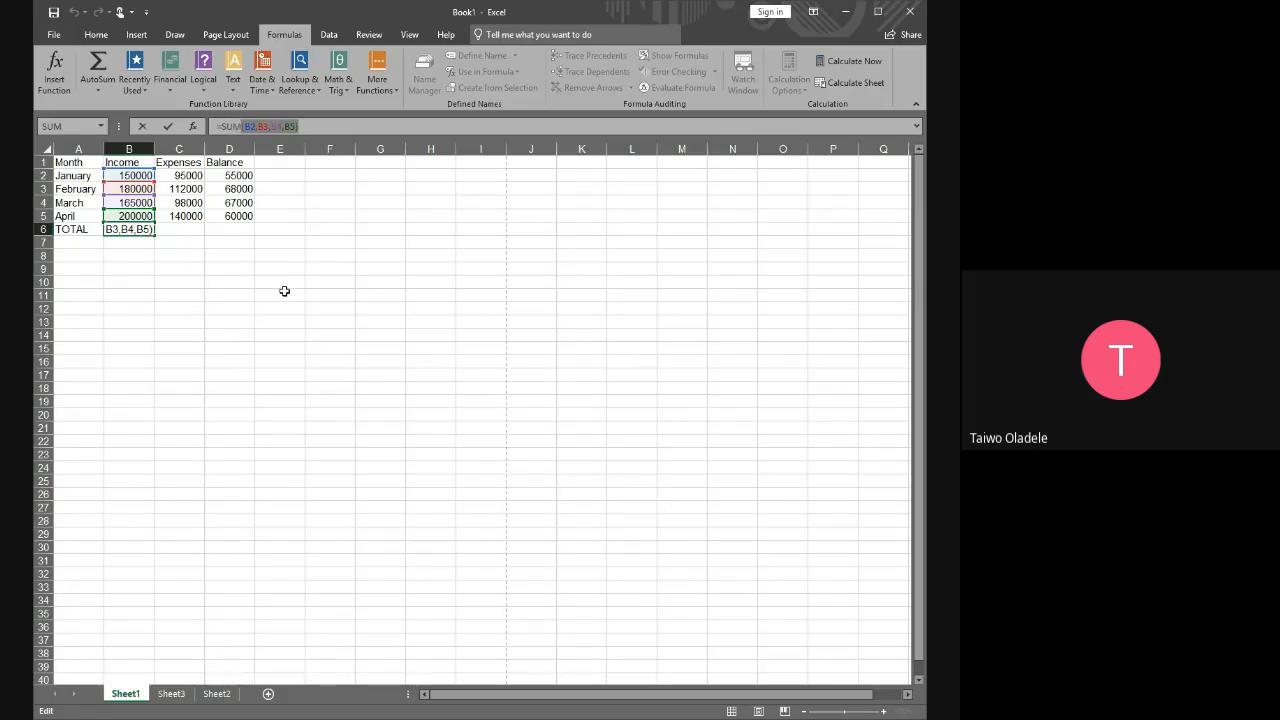
{"action": "left_click", "coordinate": [325, 128]}
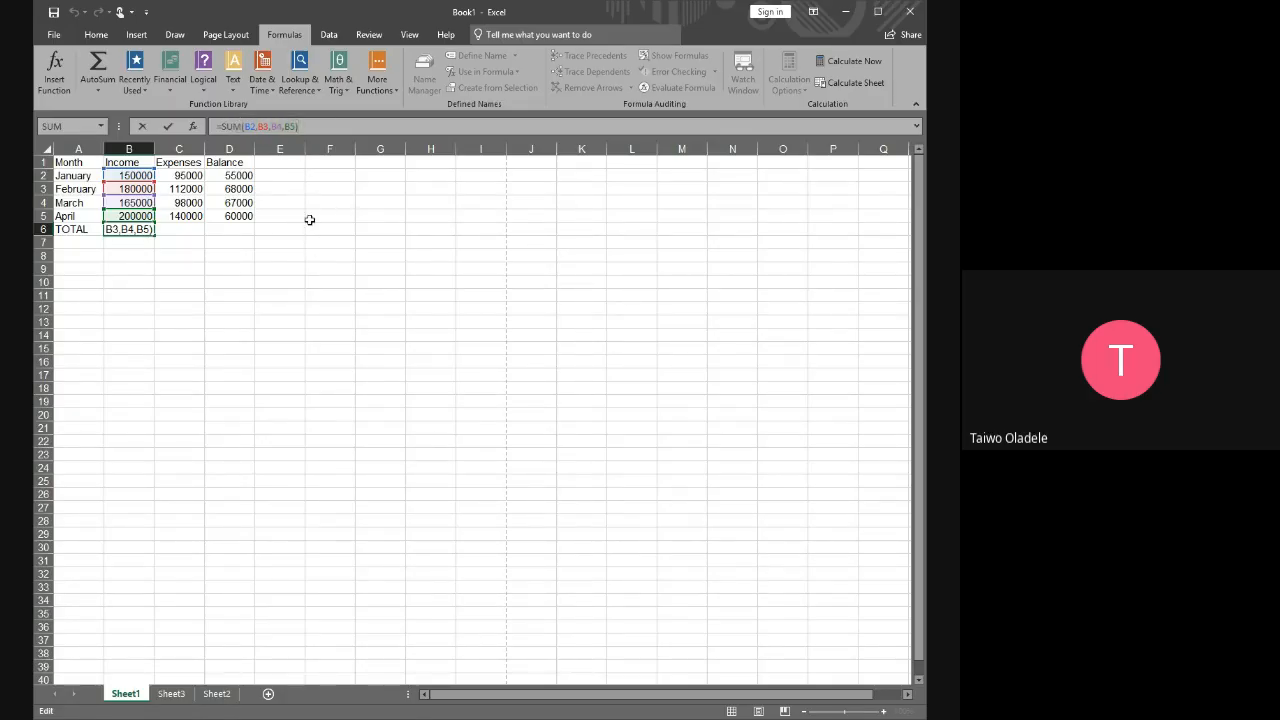
{"action": "key", "text": "Return"}
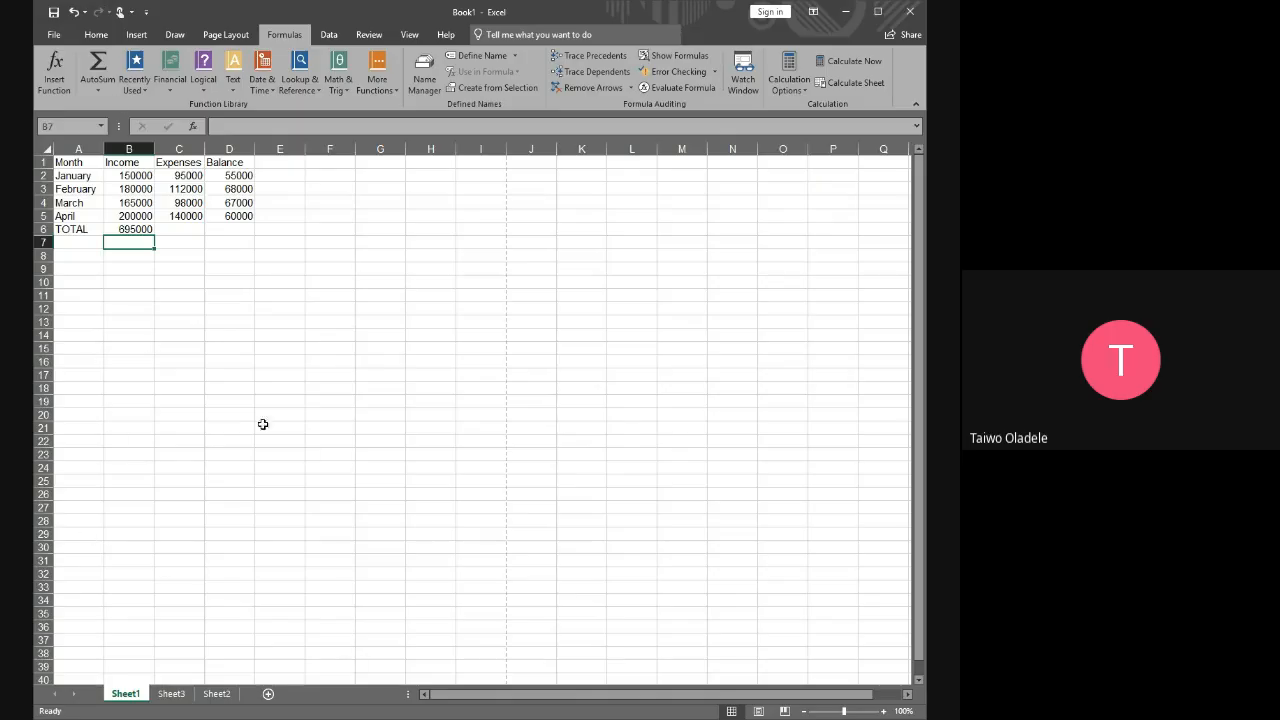
Review the entire SUM formula in B6 and January's expenses in C2, discarding any edit to the formula
{"action": "left_click", "coordinate": [133, 230]}
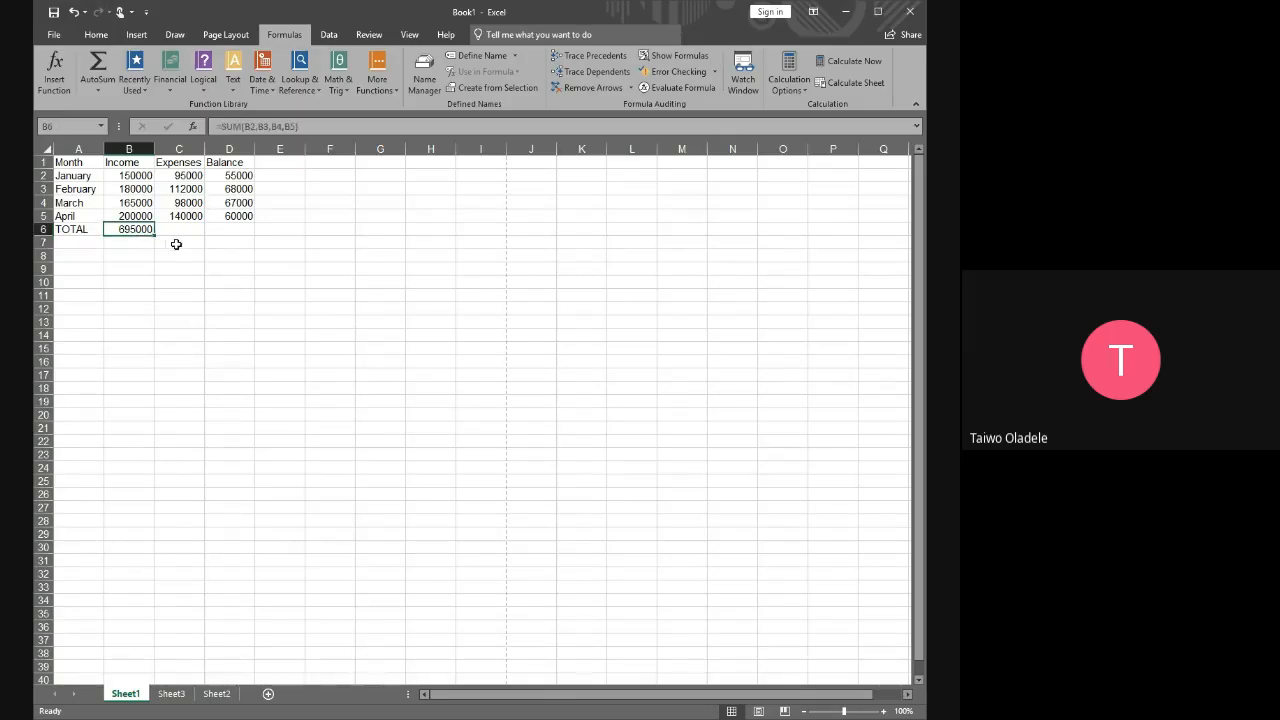
{"action": "left_click", "coordinate": [225, 126]}
{"action": "triple_click", "coordinate": [218, 126]}
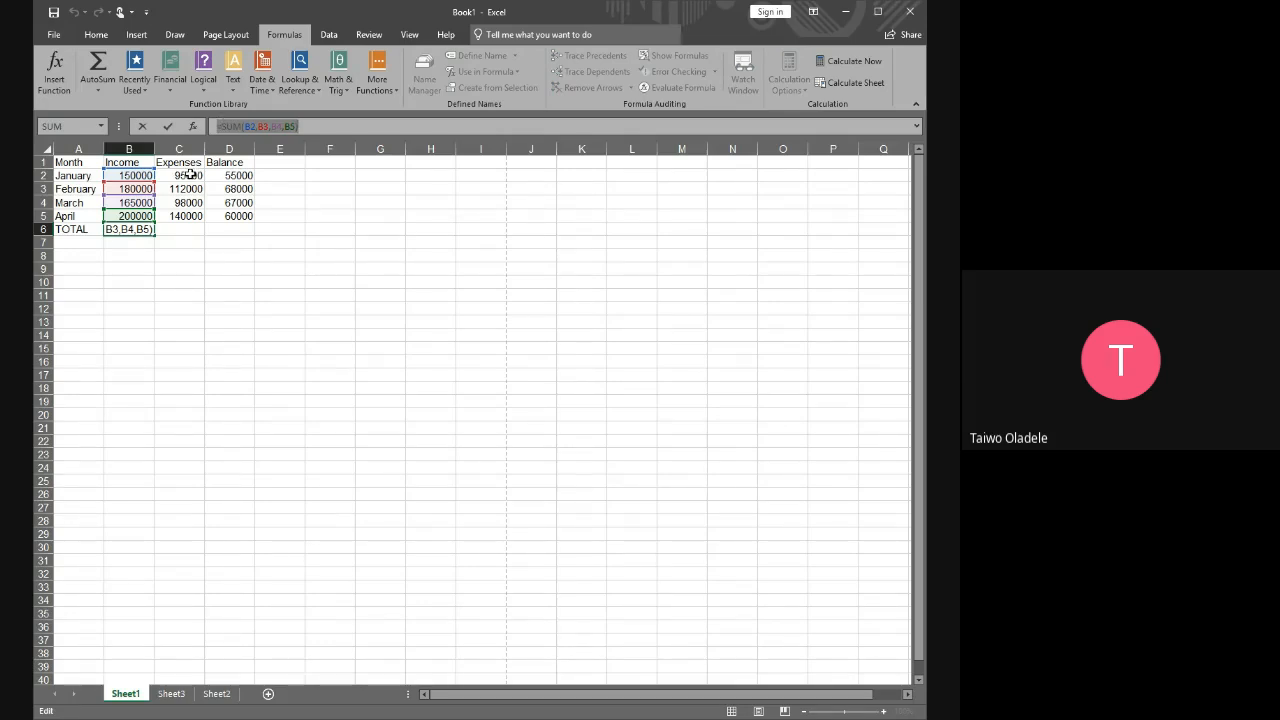
{"action": "left_click", "coordinate": [190, 175]}
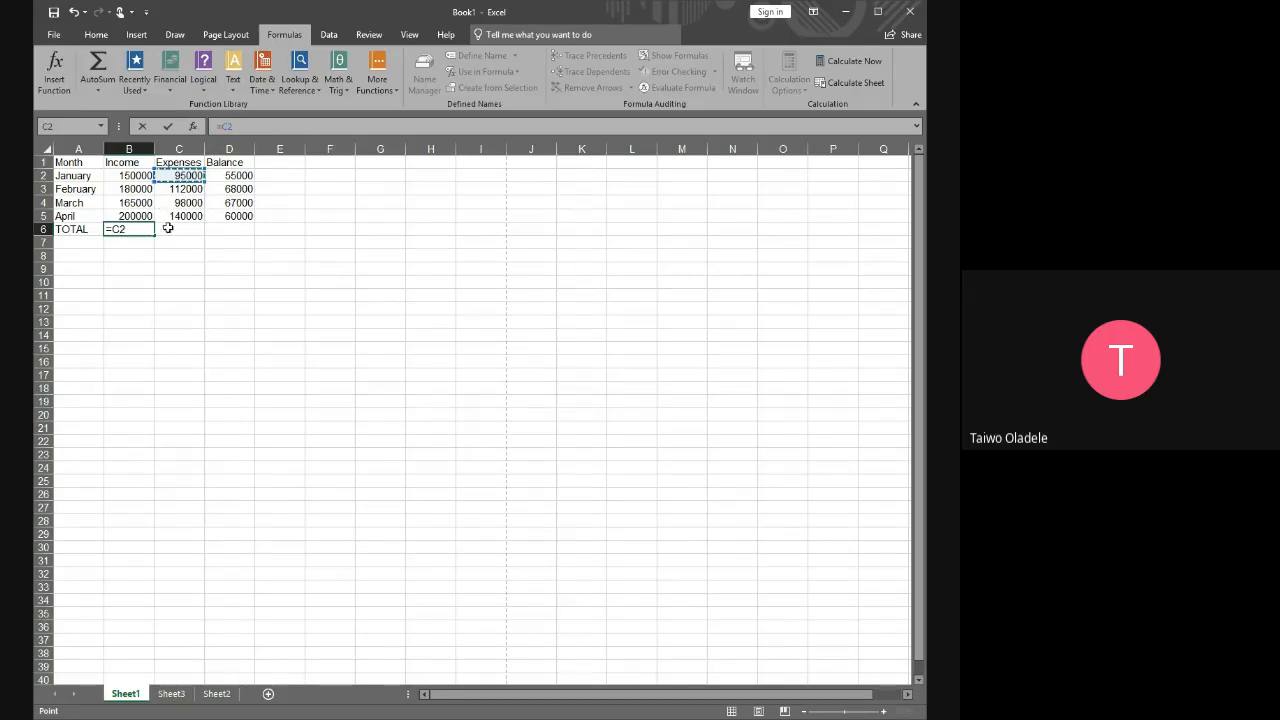
{"action": "key", "text": "Escape"}
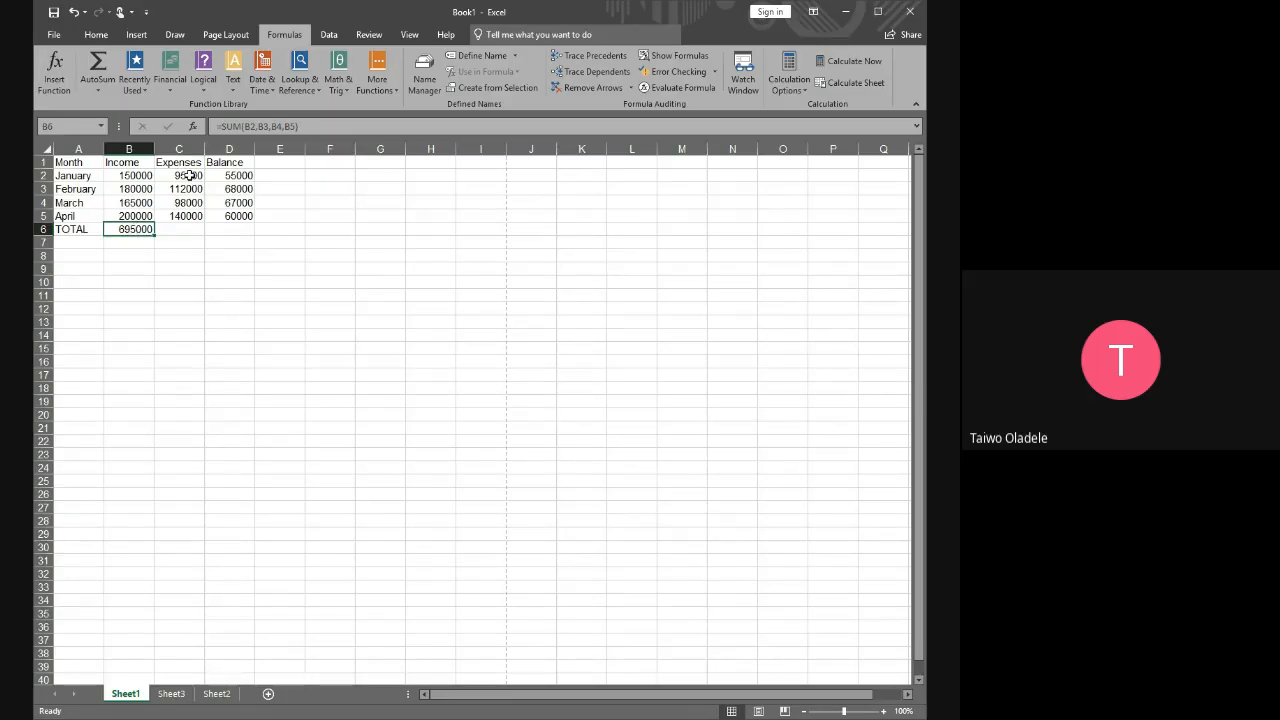
{"action": "left_click", "coordinate": [190, 175]}
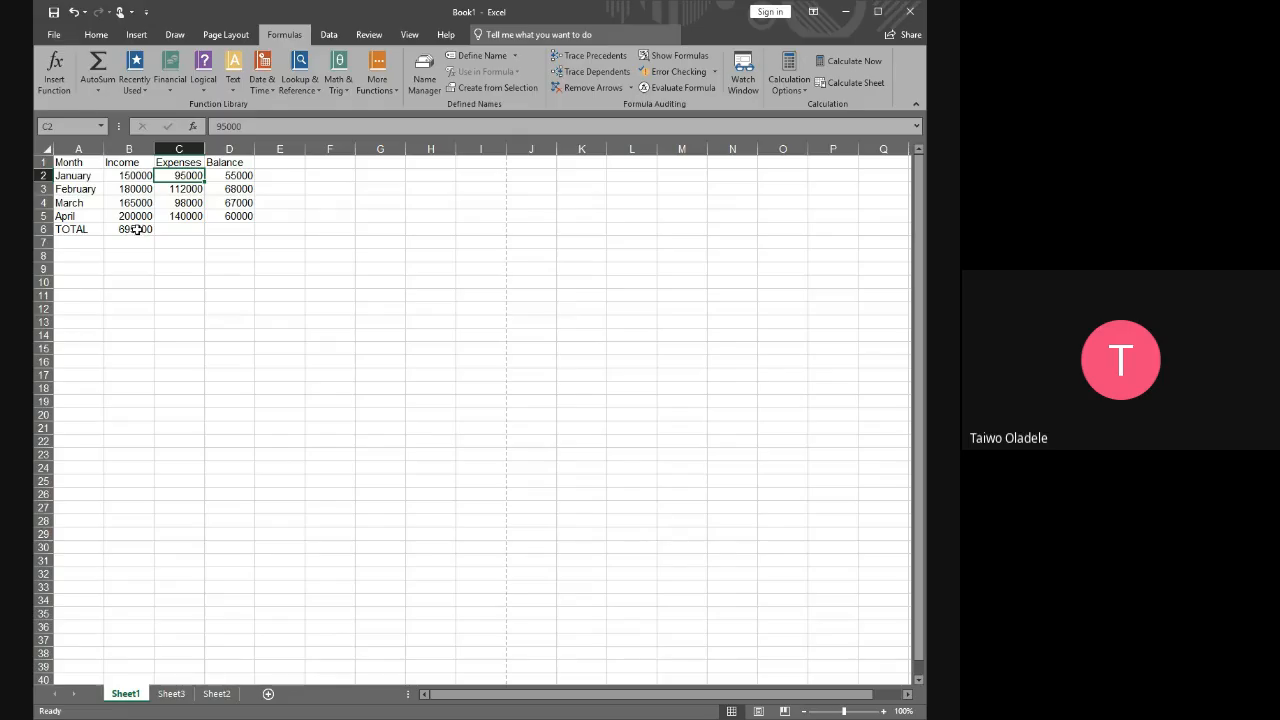
{"action": "left_click", "coordinate": [136, 229]}
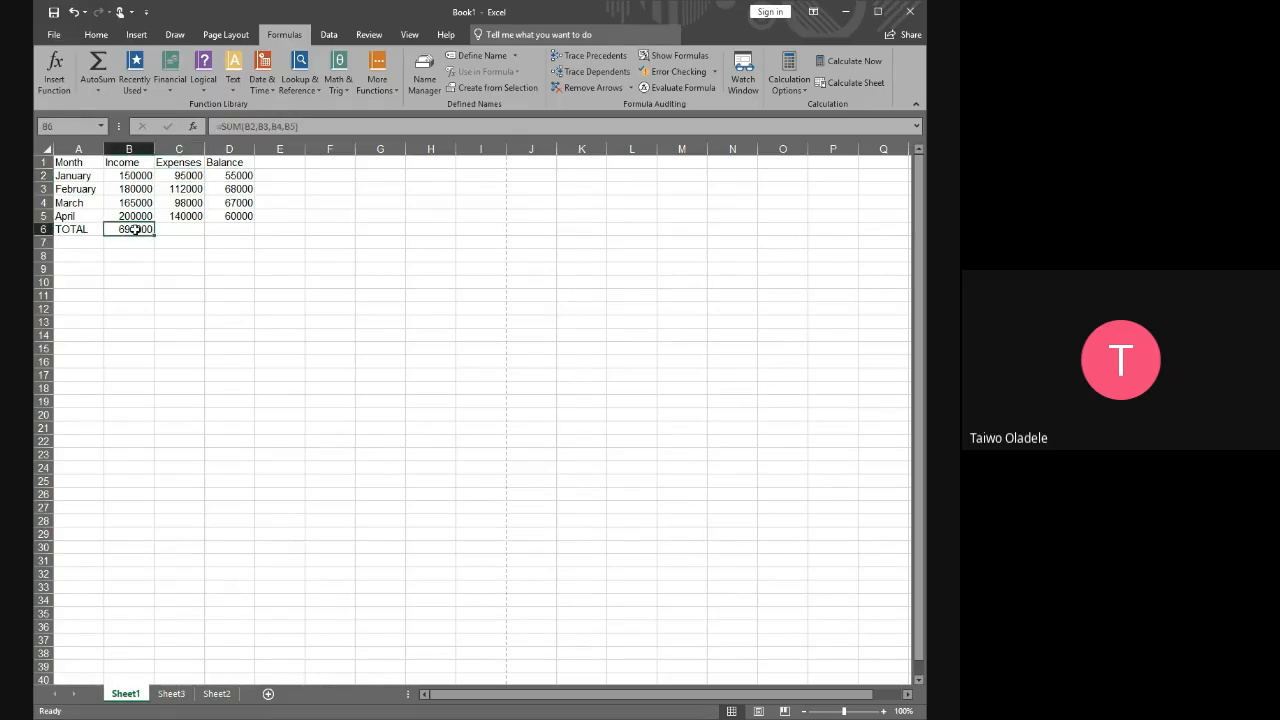
Compare the cell references in B6's income formula with the expense cells C2, C3 and C6, discarding the stray B9 reference
{"action": "double_click", "coordinate": [136, 229]}
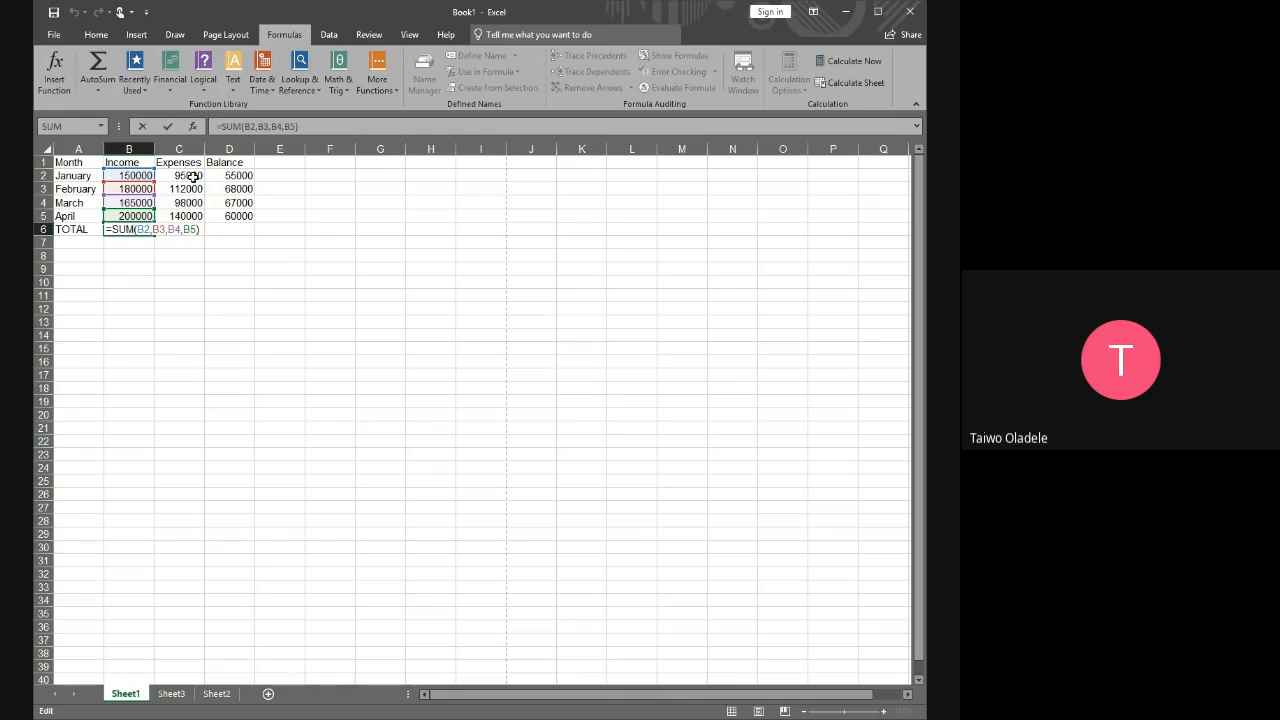
{"action": "left_click", "coordinate": [193, 176]}
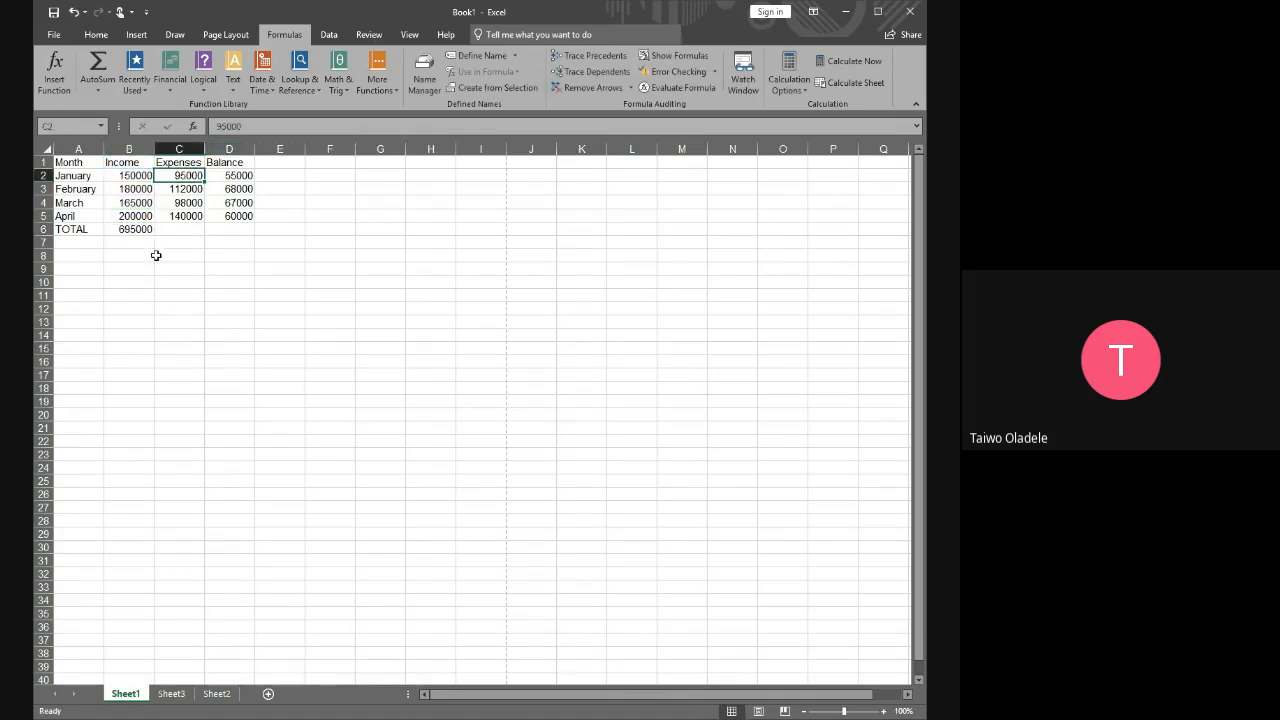
{"action": "left_click", "coordinate": [177, 232]}
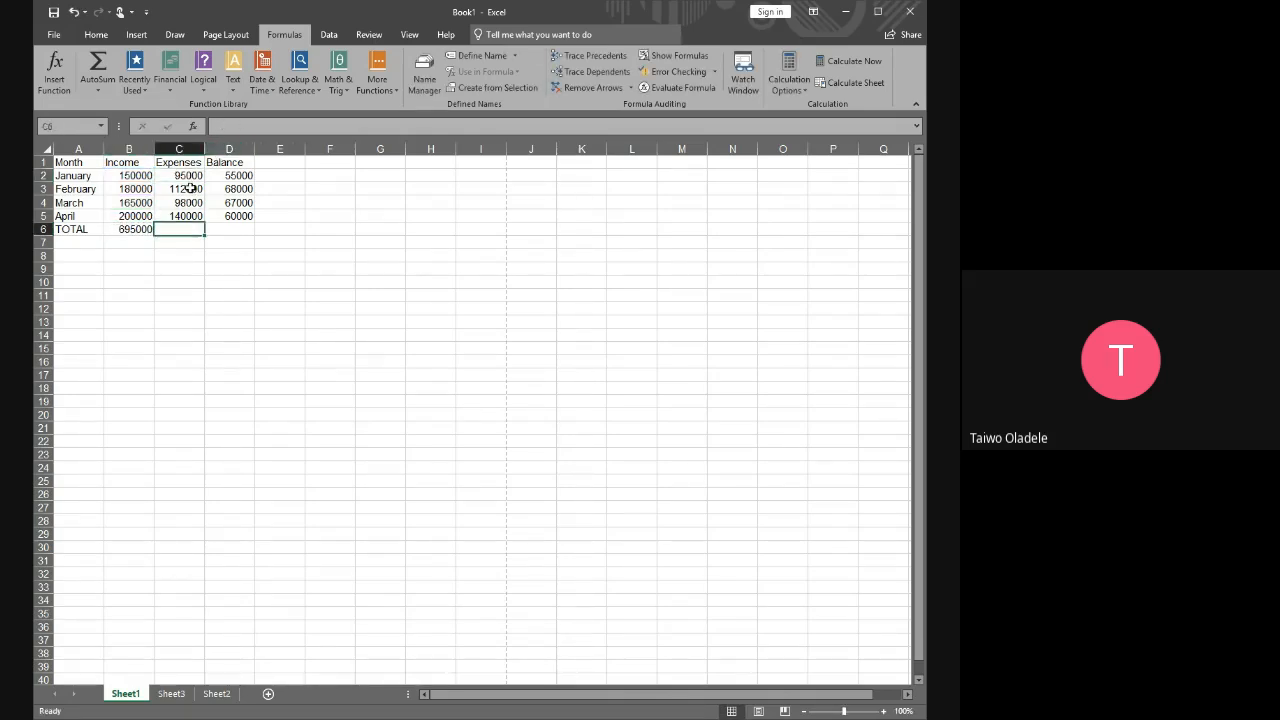
{"action": "left_click", "coordinate": [186, 189]}
{"action": "left_click", "coordinate": [140, 229]}
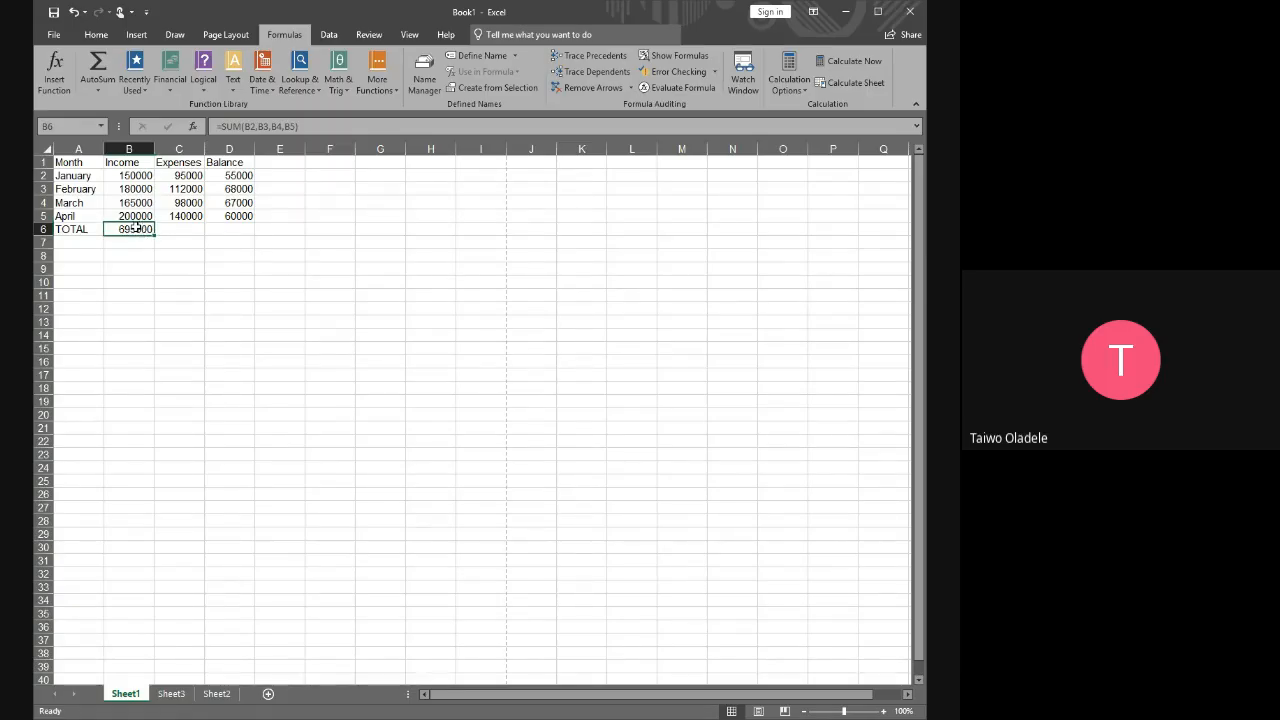
{"action": "double_click", "coordinate": [137, 227]}
{"action": "left_click", "coordinate": [146, 270]}
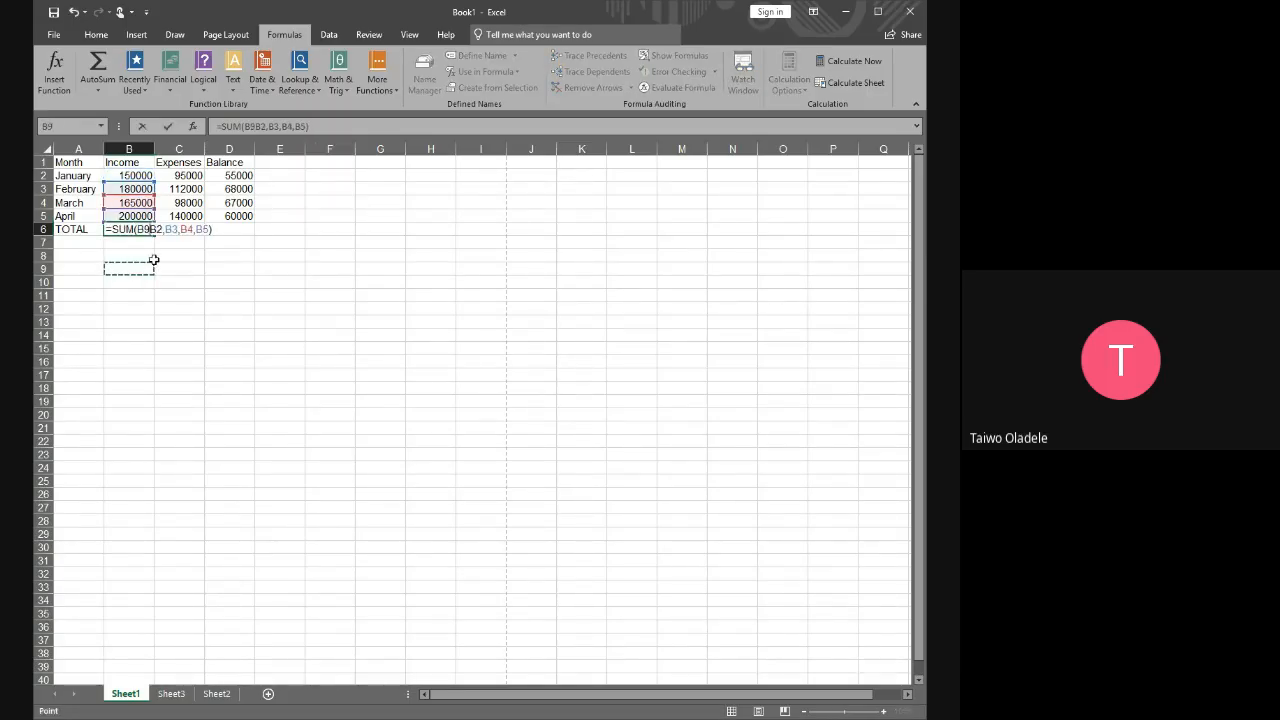
{"action": "key", "text": "Escape"}
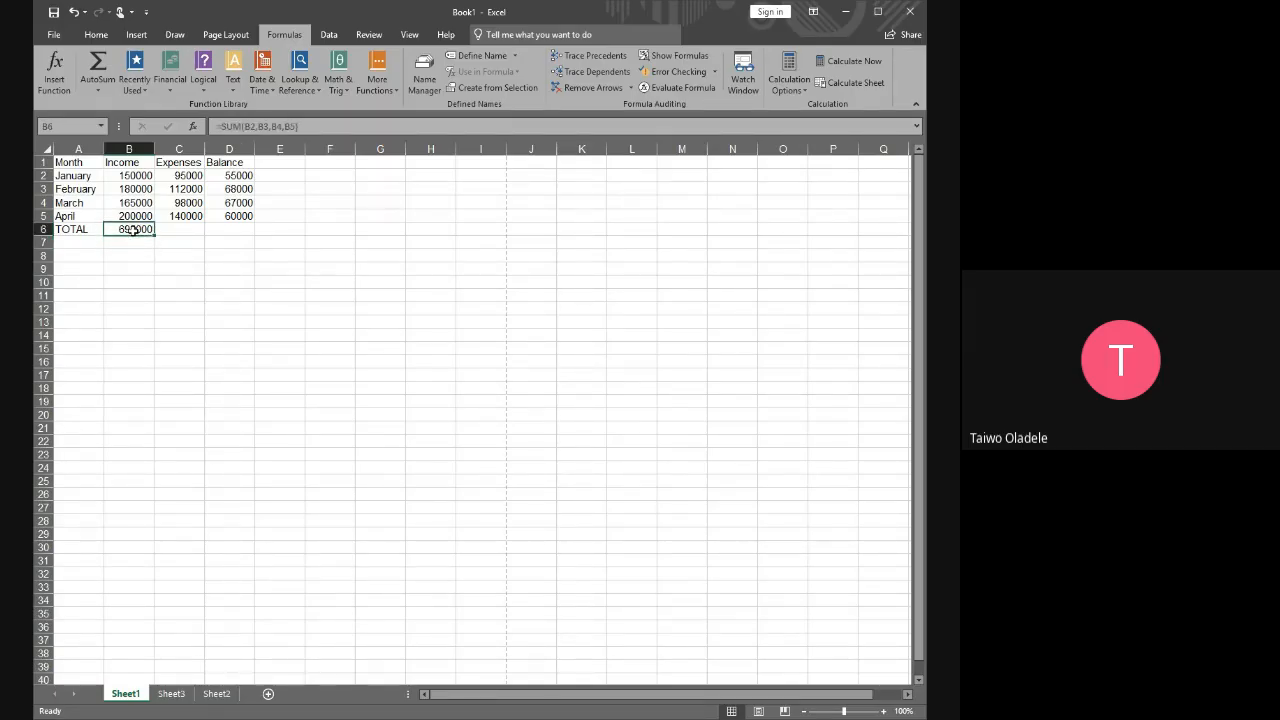
Examine the full income total formula in B6, from the equals sign to the closing bracket, leaving it unedited
{"action": "left_click", "coordinate": [314, 127]}
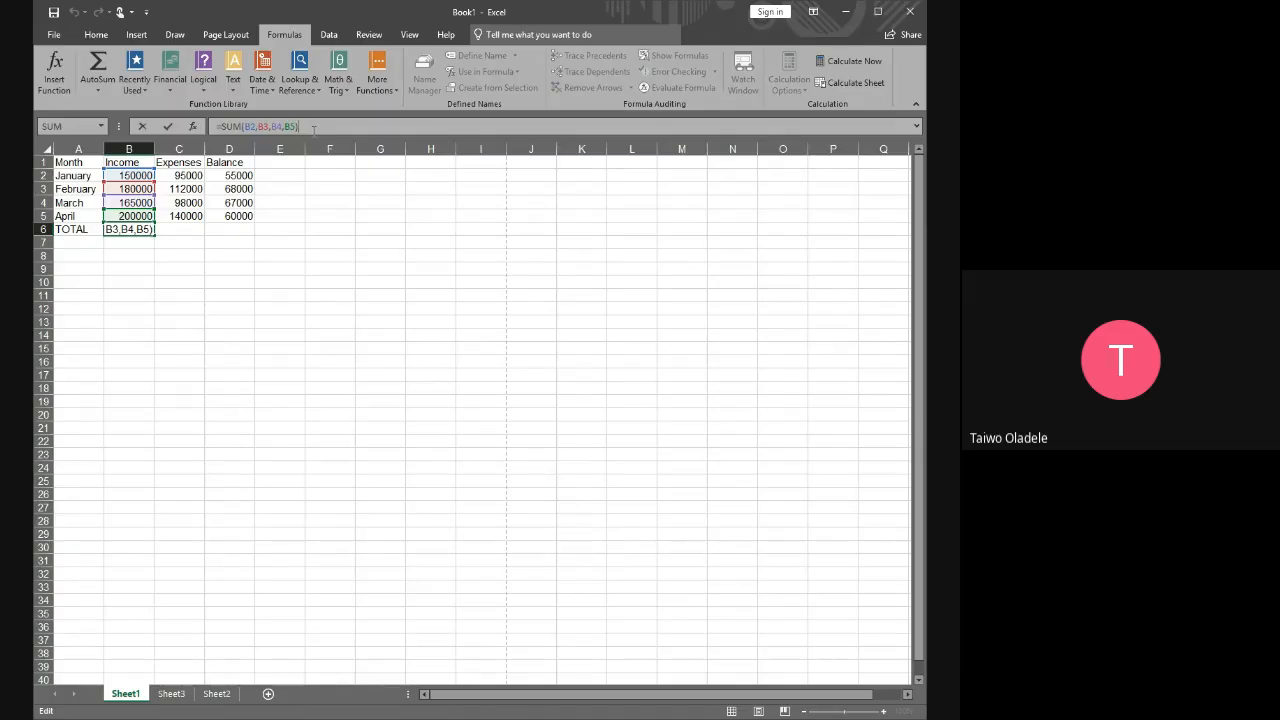
{"action": "left_click", "coordinate": [193, 176]}
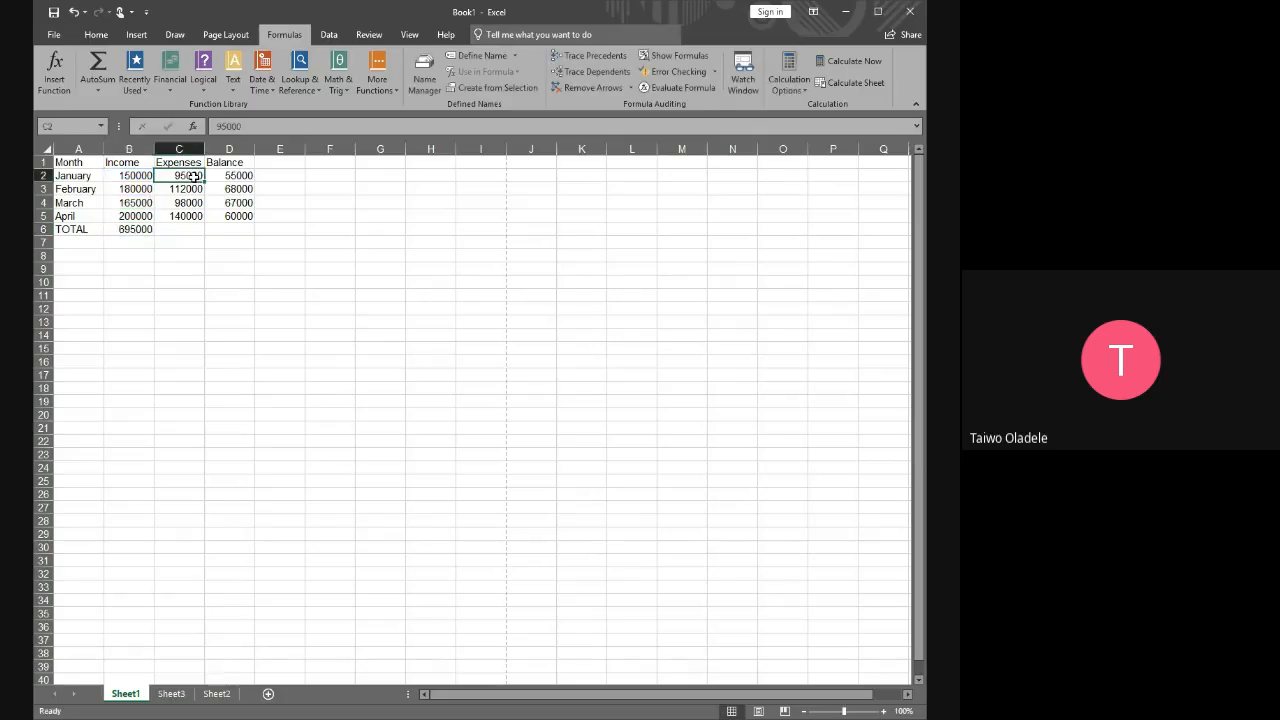
{"action": "left_click", "coordinate": [131, 230]}
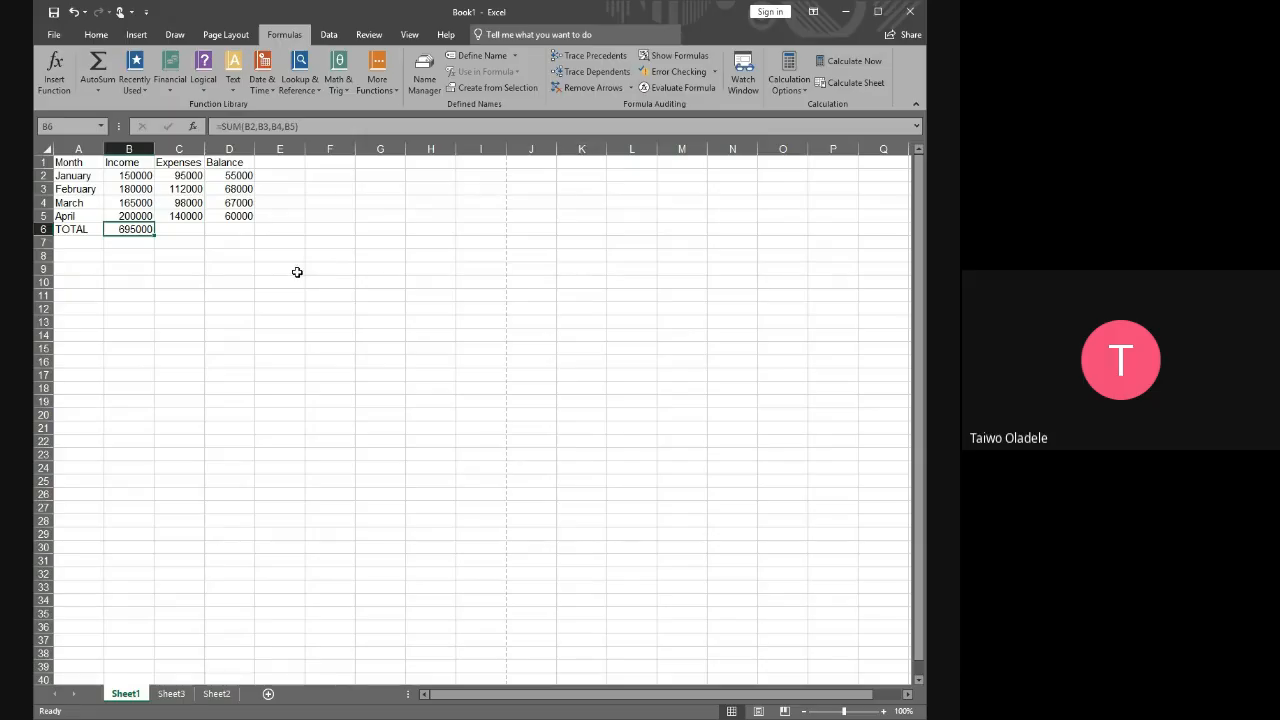
{"action": "left_click", "coordinate": [237, 233]}
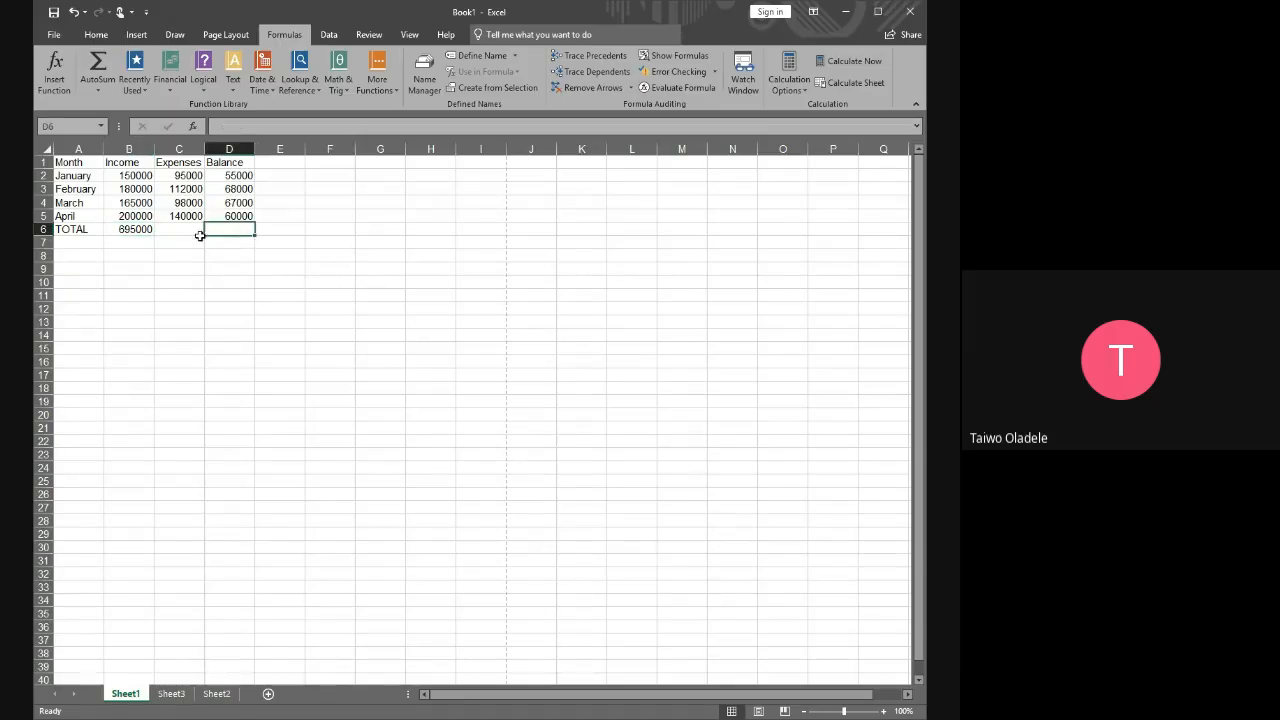
{"action": "left_click", "coordinate": [131, 229]}
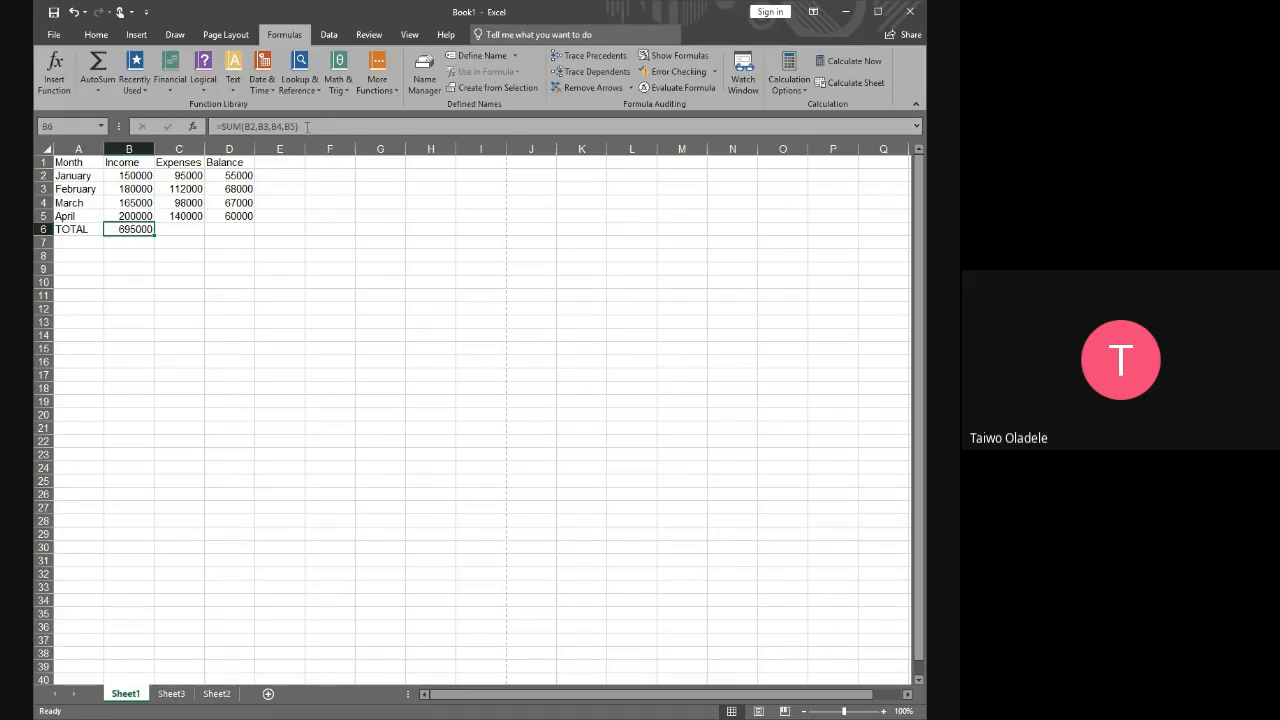
{"action": "left_click_drag", "start_coordinate": [307, 126], "coordinate": [216, 126]}
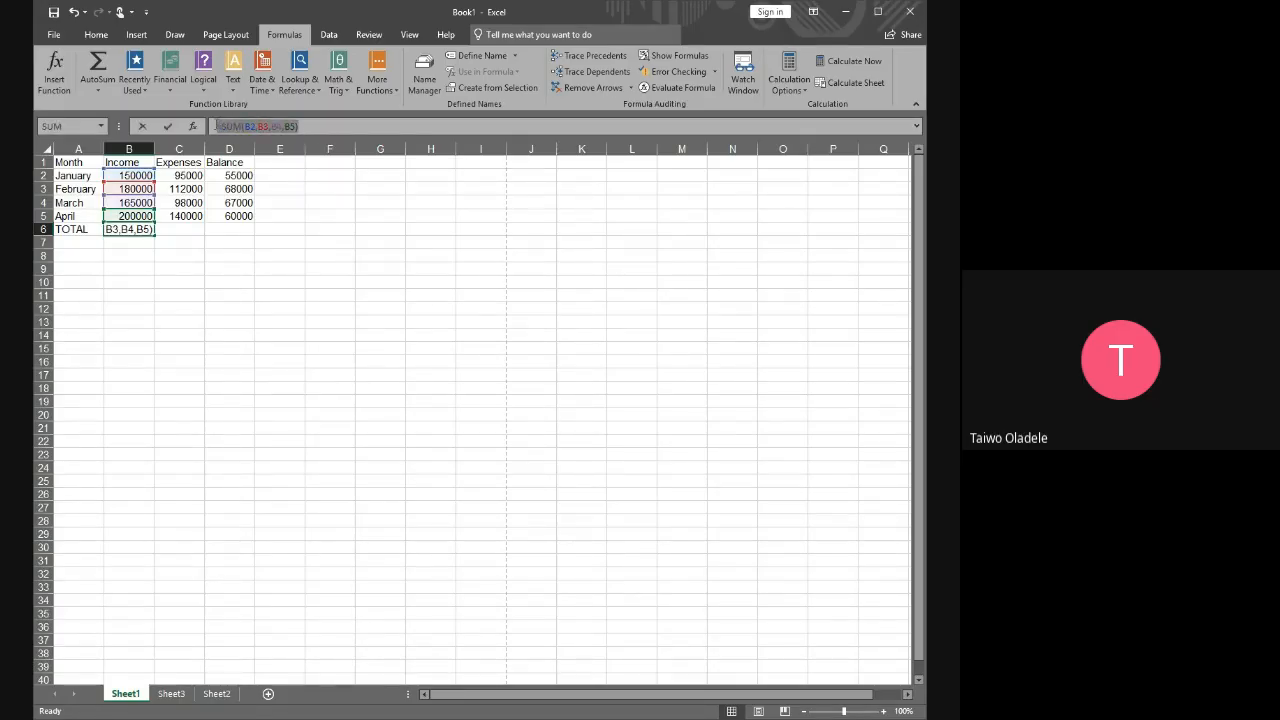
{"action": "key", "text": "Escape"}
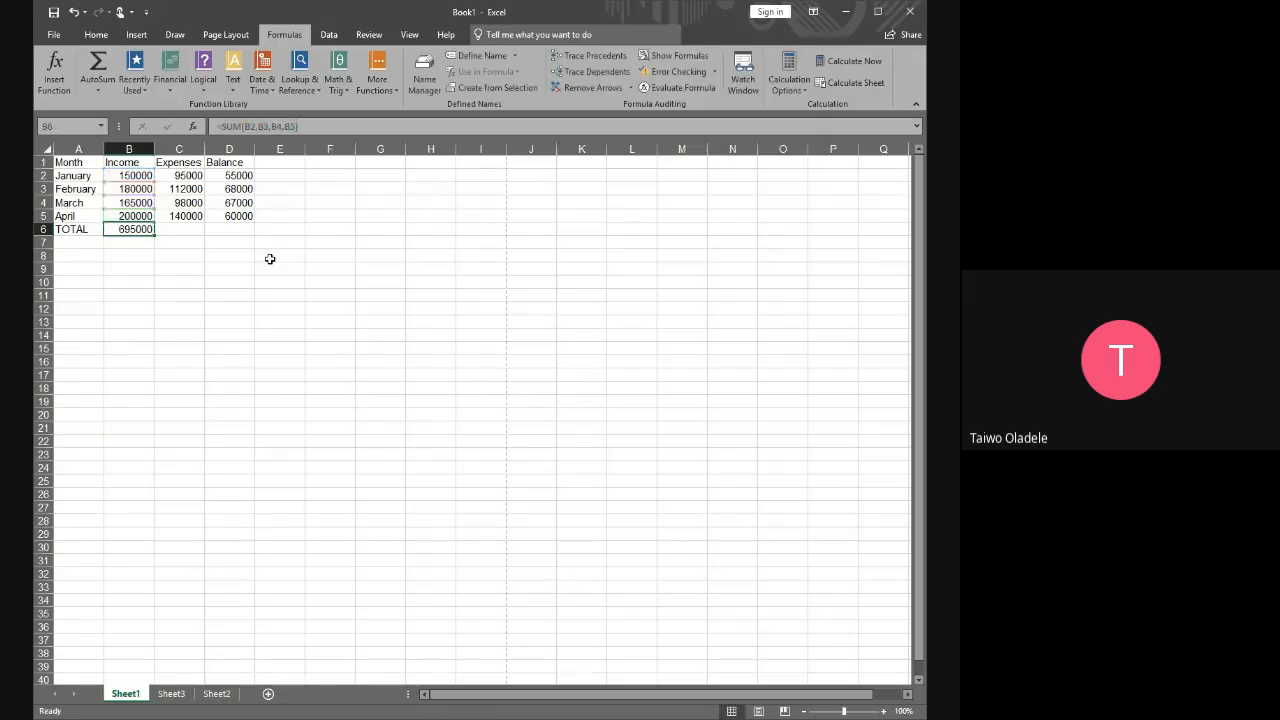
{"action": "left_click", "coordinate": [306, 126]}
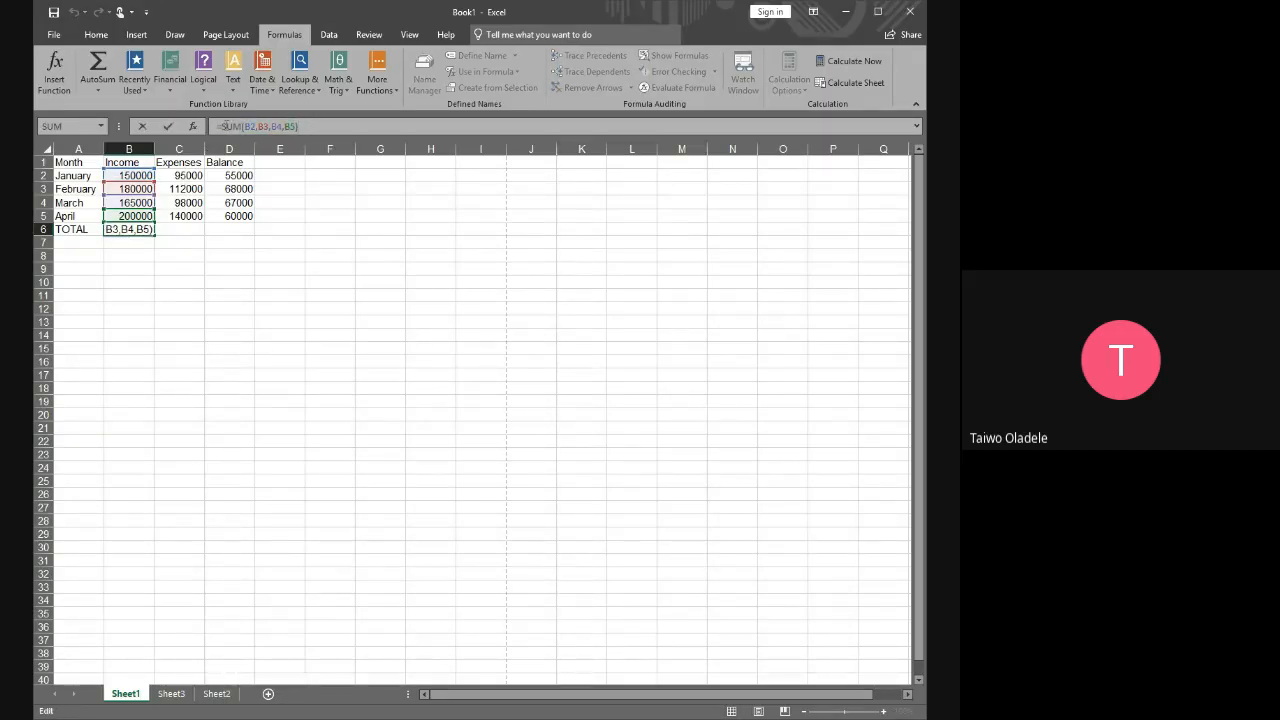
{"action": "key", "text": "Escape"}
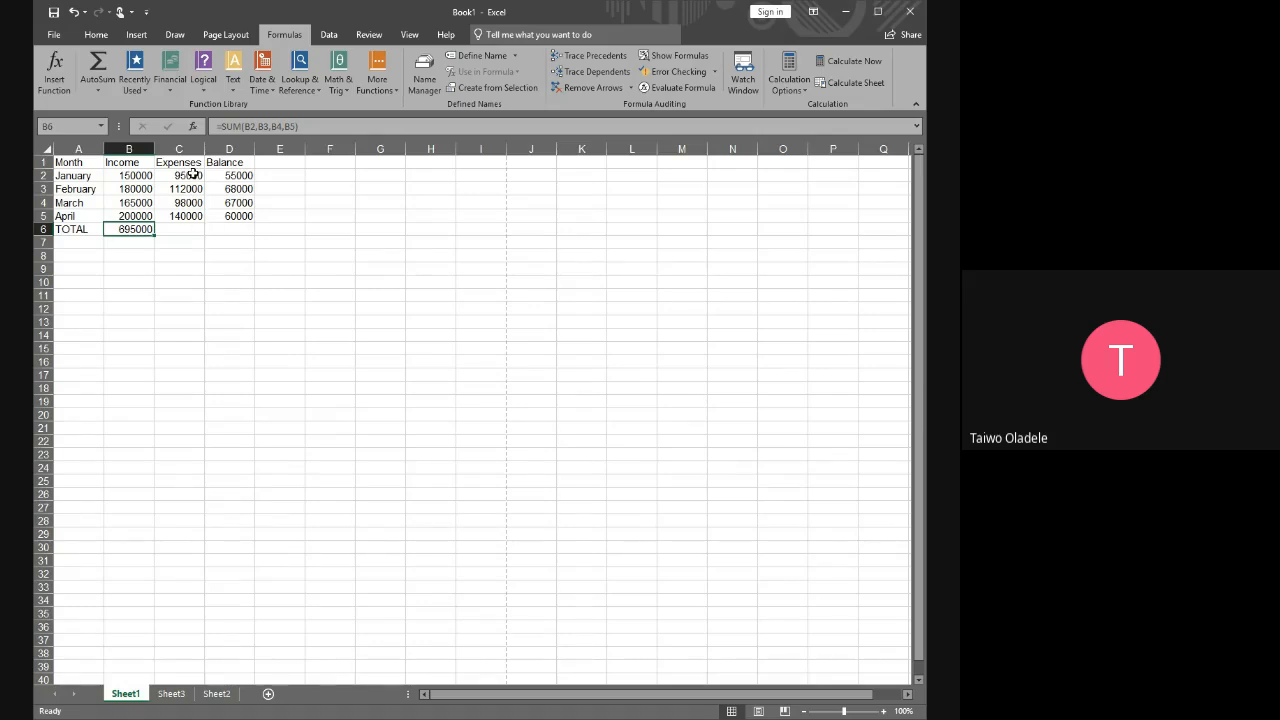
Total the January to April expenses in C6 with a SUM formula using the range C2:C5
{"action": "left_click_drag", "start_coordinate": [193, 174], "coordinate": [195, 213]}
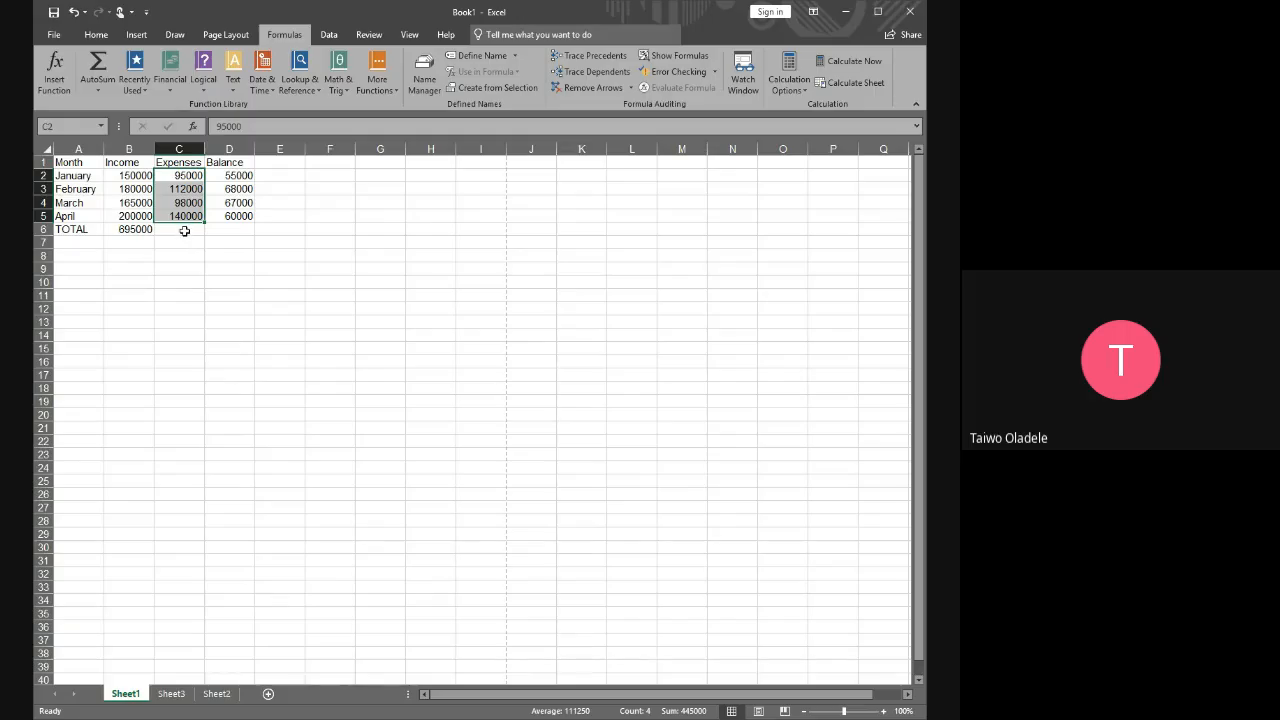
{"action": "left_click", "coordinate": [184, 231]}
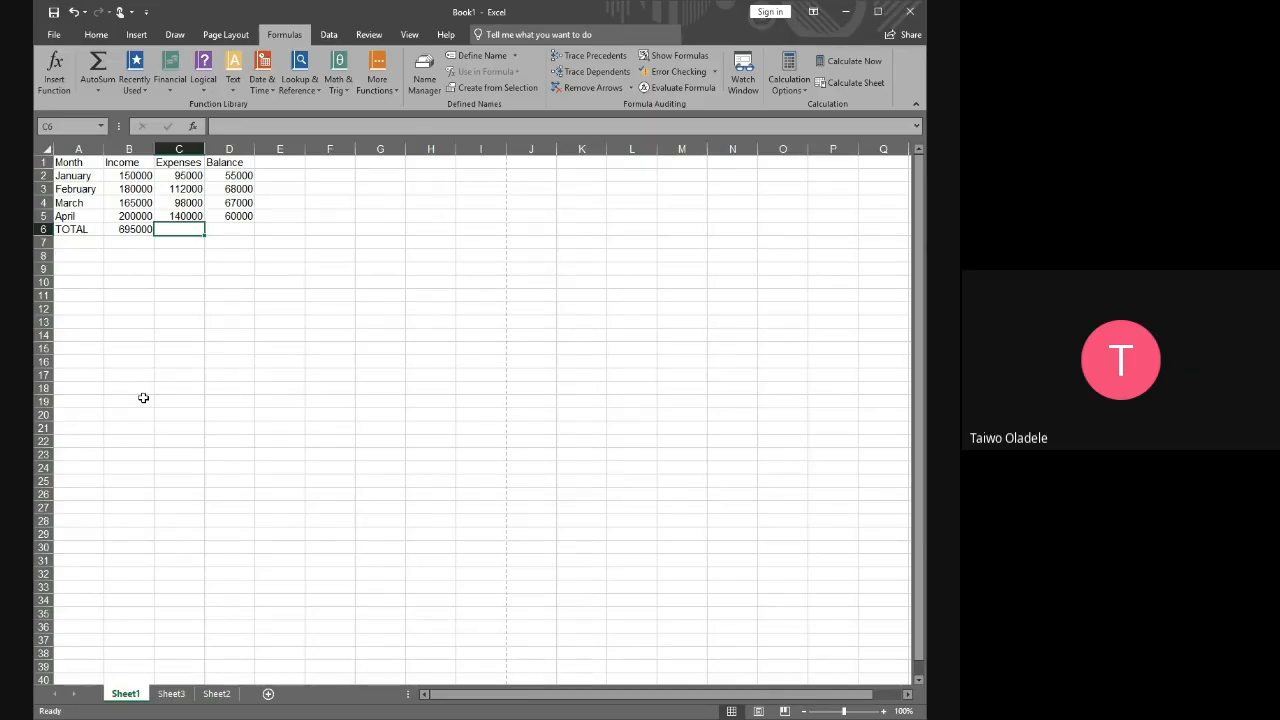
{"action": "type", "text": "="}
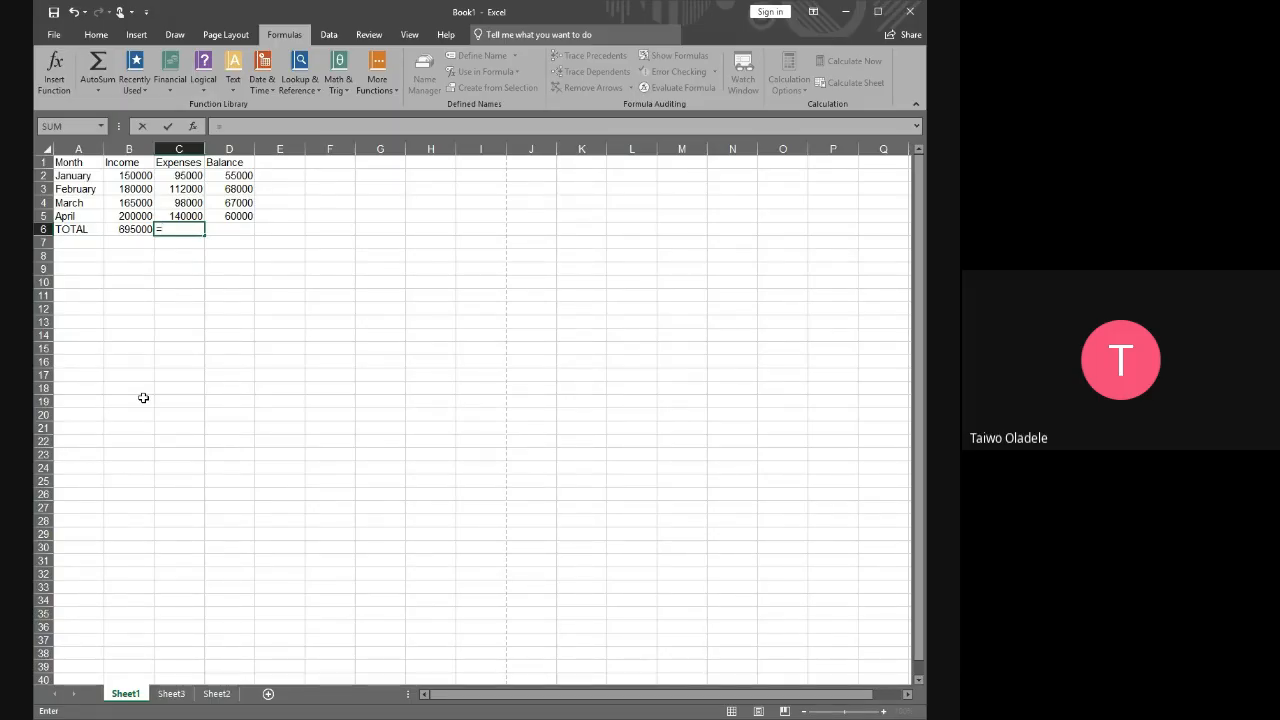
{"action": "type", "text": "S"}
{"action": "type", "text": "U"}
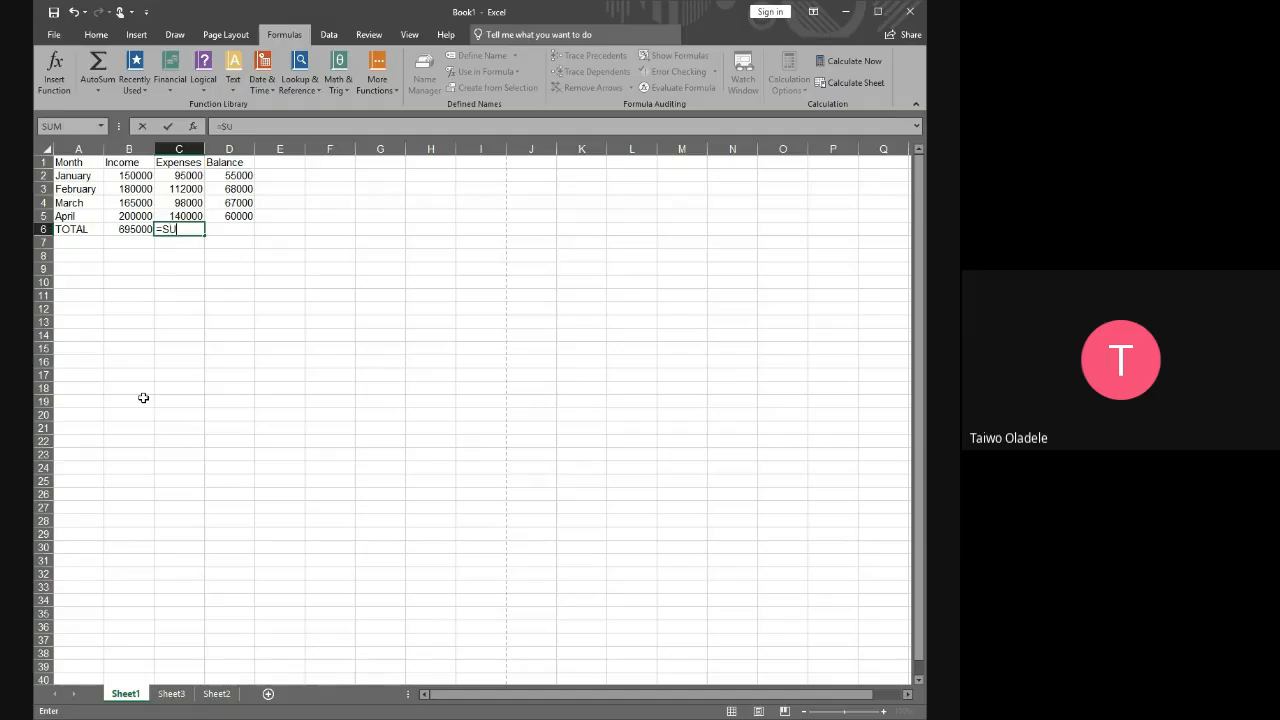
{"action": "type", "text": "M"}
{"action": "type", "text": "("}
{"action": "left_click", "coordinate": [188, 175]}
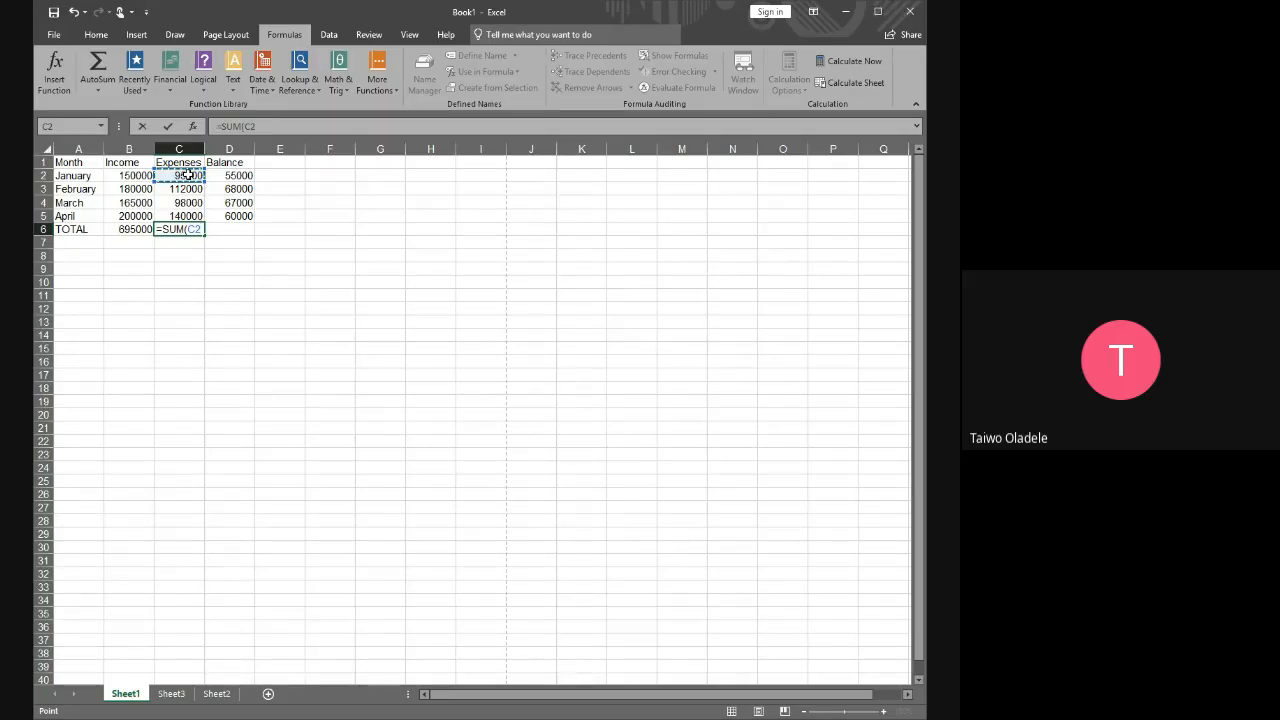
{"action": "left_click_drag", "start_coordinate": [188, 178], "coordinate": [185, 212]}
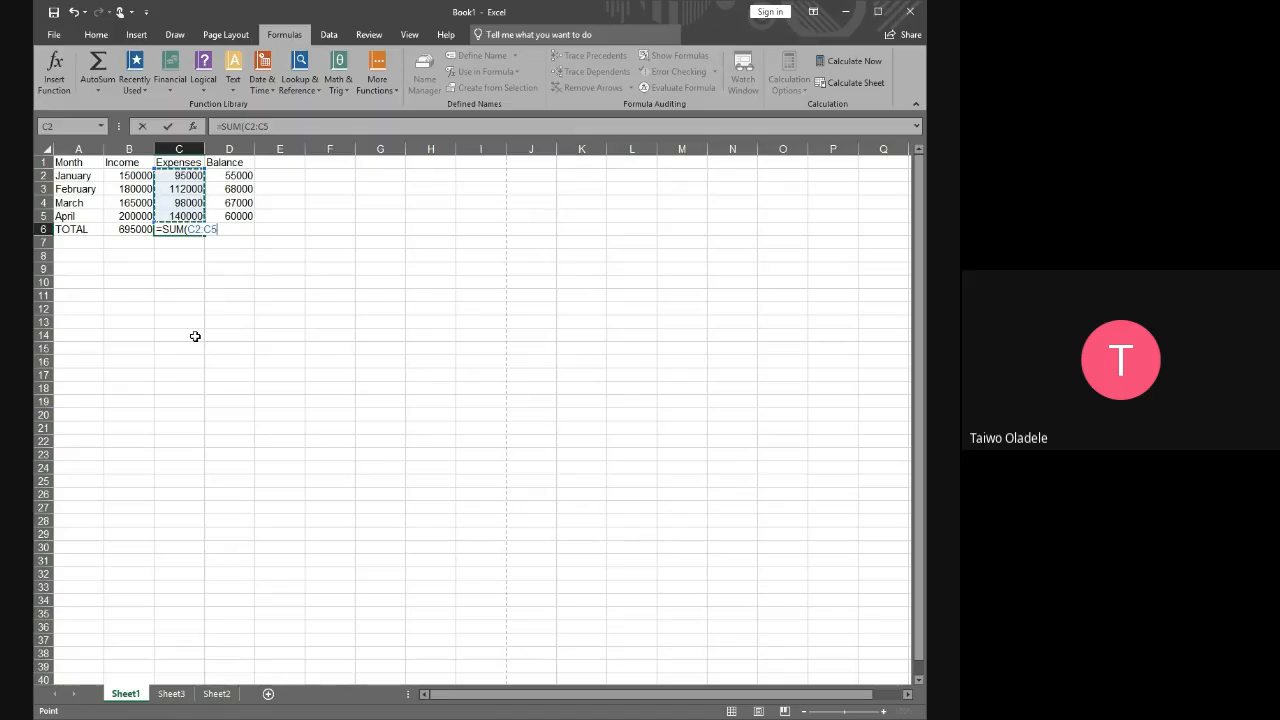
{"action": "key", "text": "Return"}
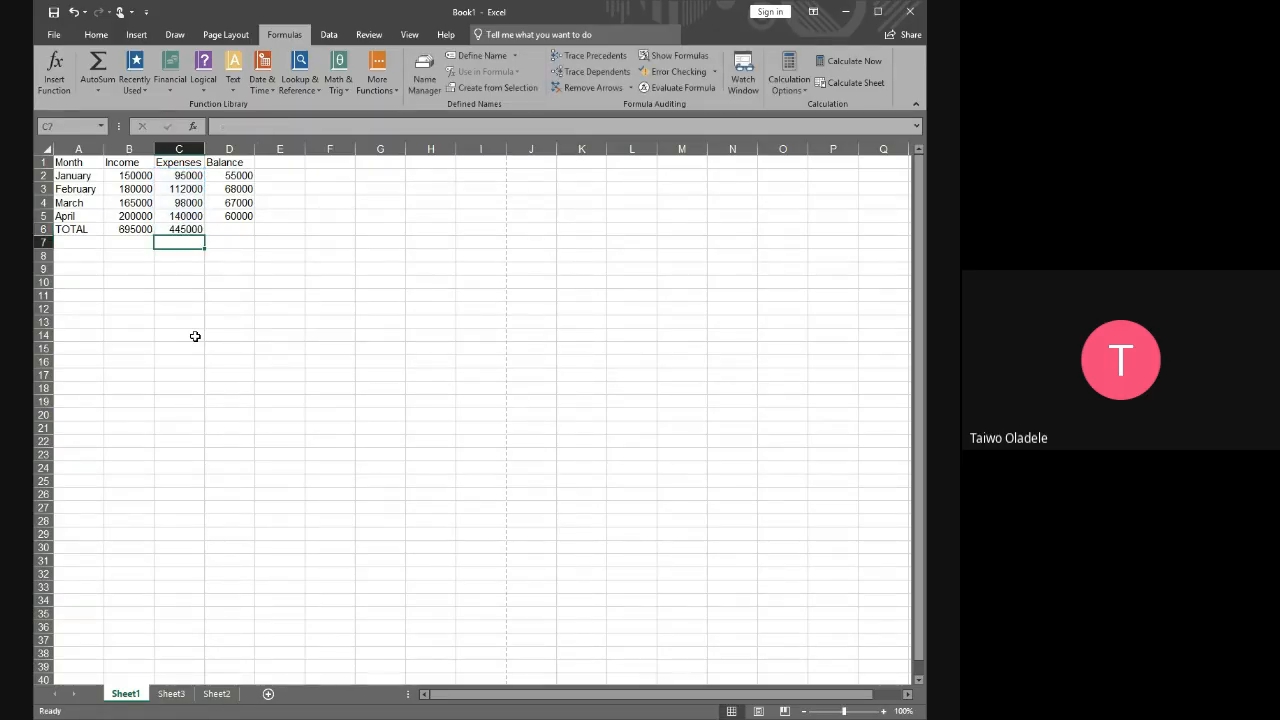
Add a comma after the range in C6's formula to make it =SUM(C2:C5,)
{"action": "left_click", "coordinate": [184, 232]}
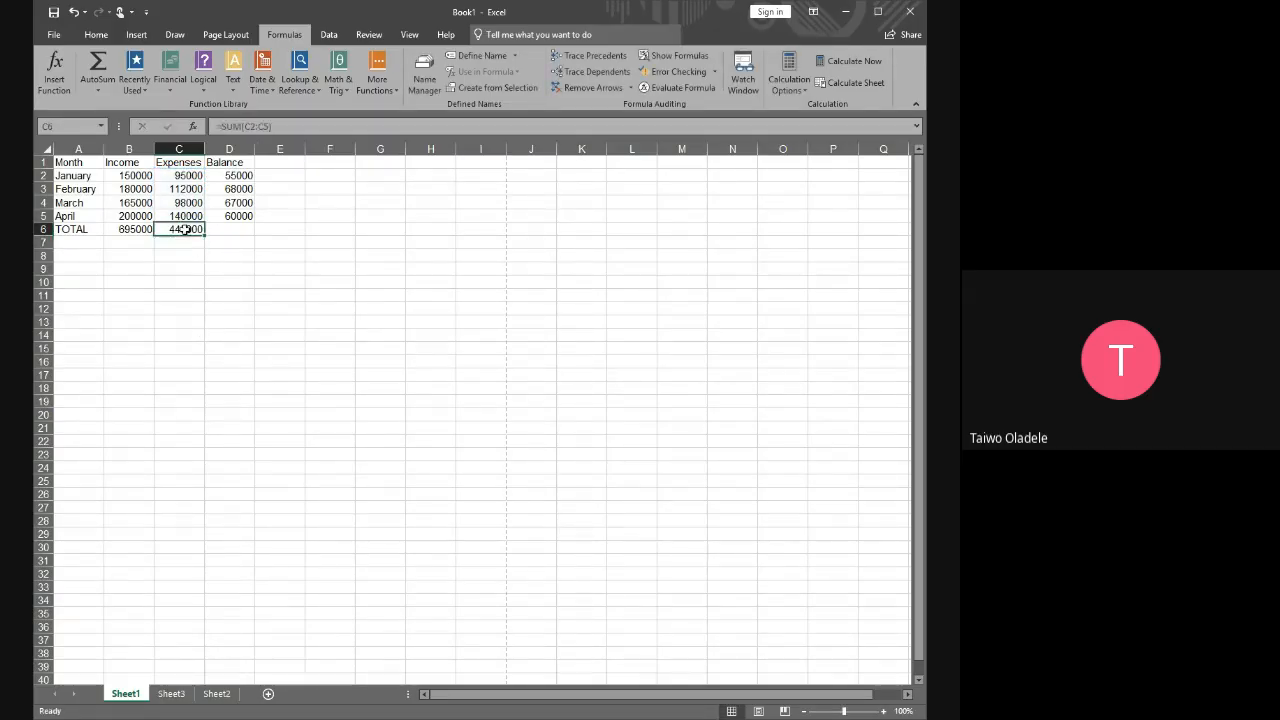
{"action": "left_click", "coordinate": [264, 126]}
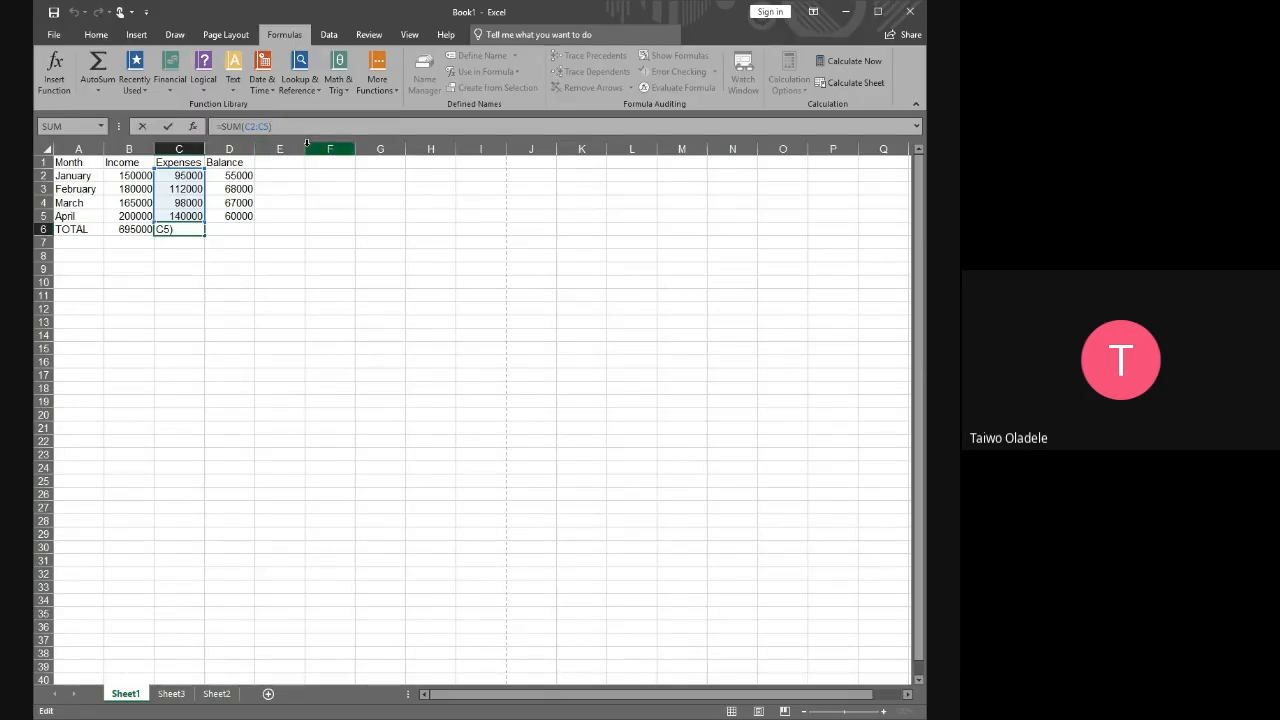
{"action": "key", "text": "BackSpace"}
{"action": "key", "text": "Return"}
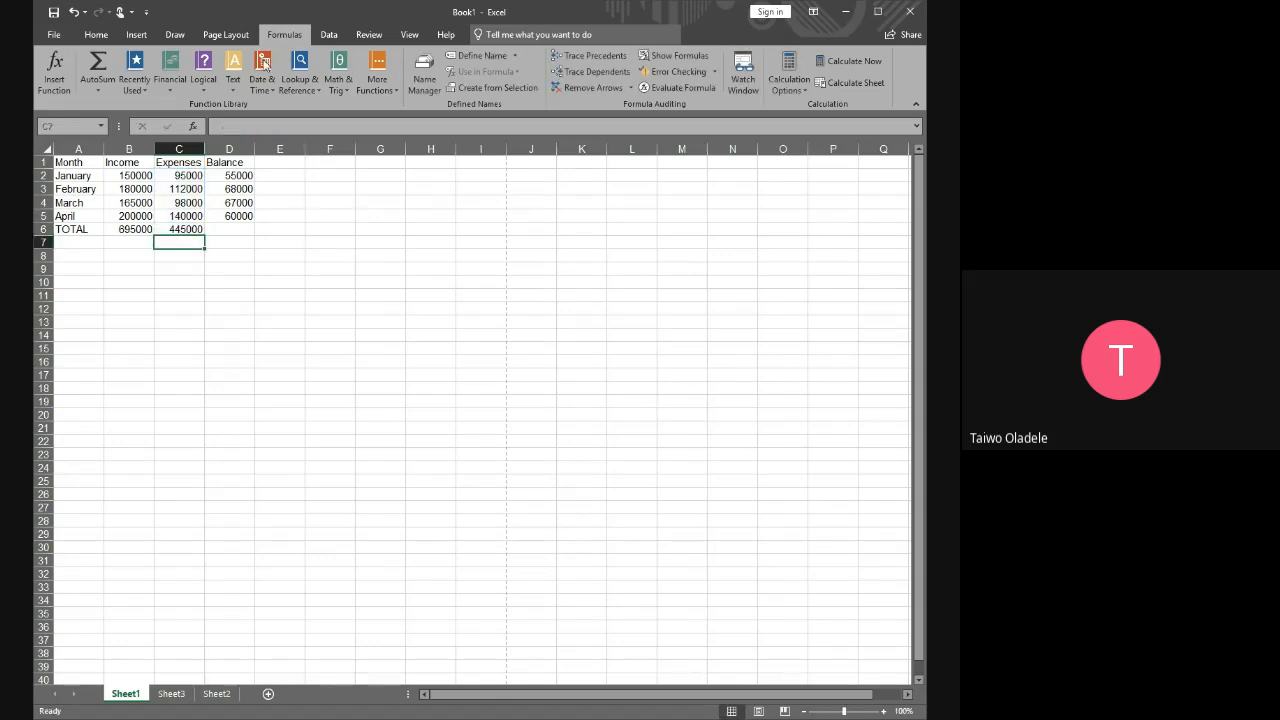
Add the letter a as a second argument in C6, making the formula =SUM(C2:C5,a), and recheck the formula
{"action": "left_click", "coordinate": [182, 229]}
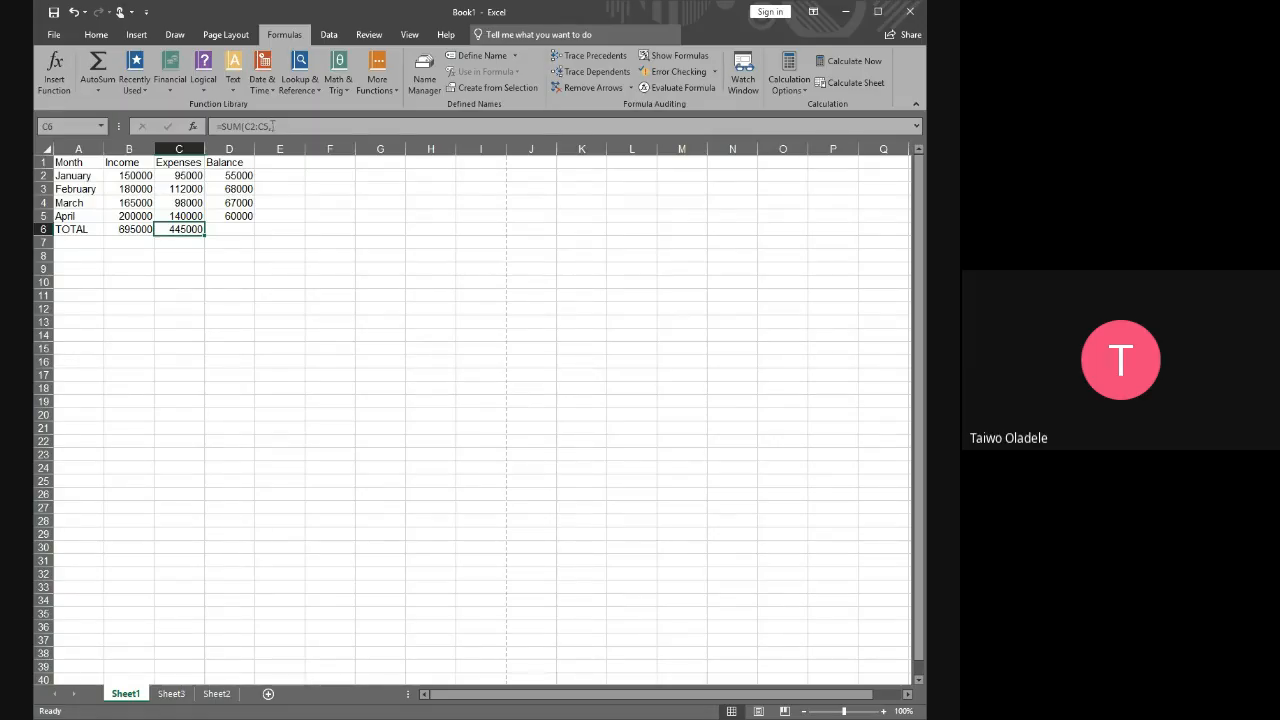
{"action": "left_click", "coordinate": [273, 126]}
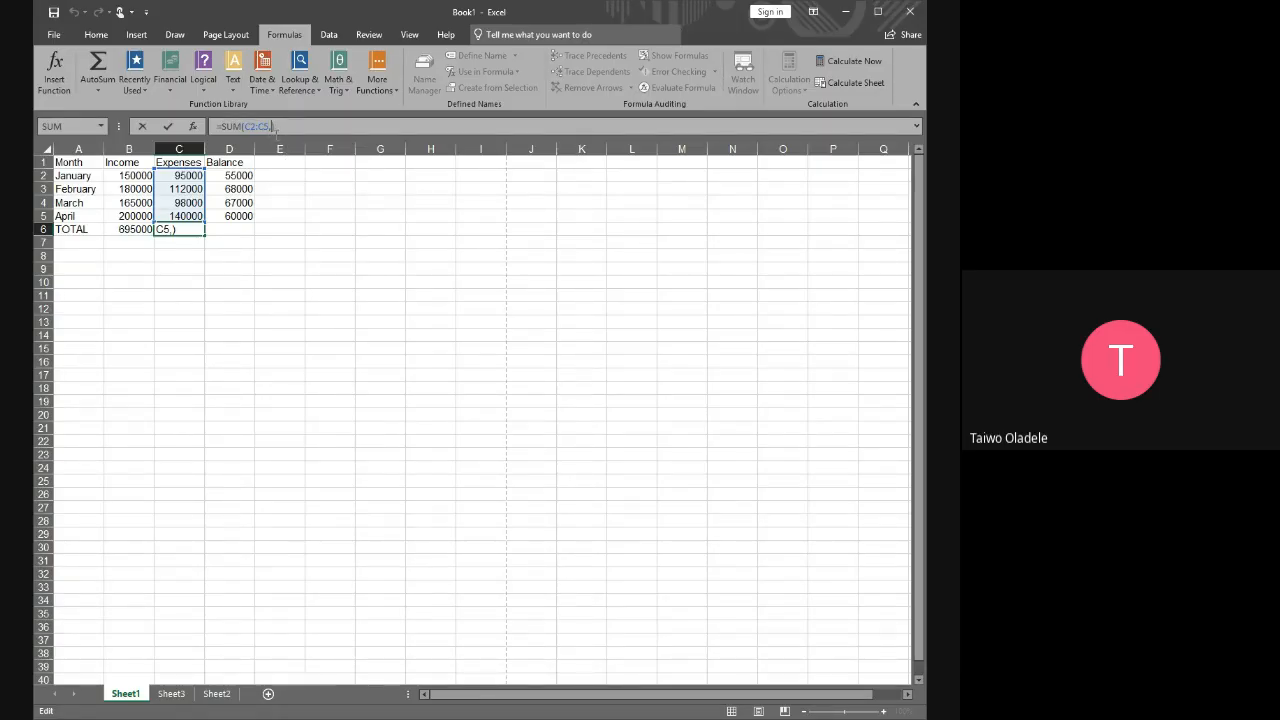
{"action": "type", "text": "a"}
{"action": "key", "text": "Return"}
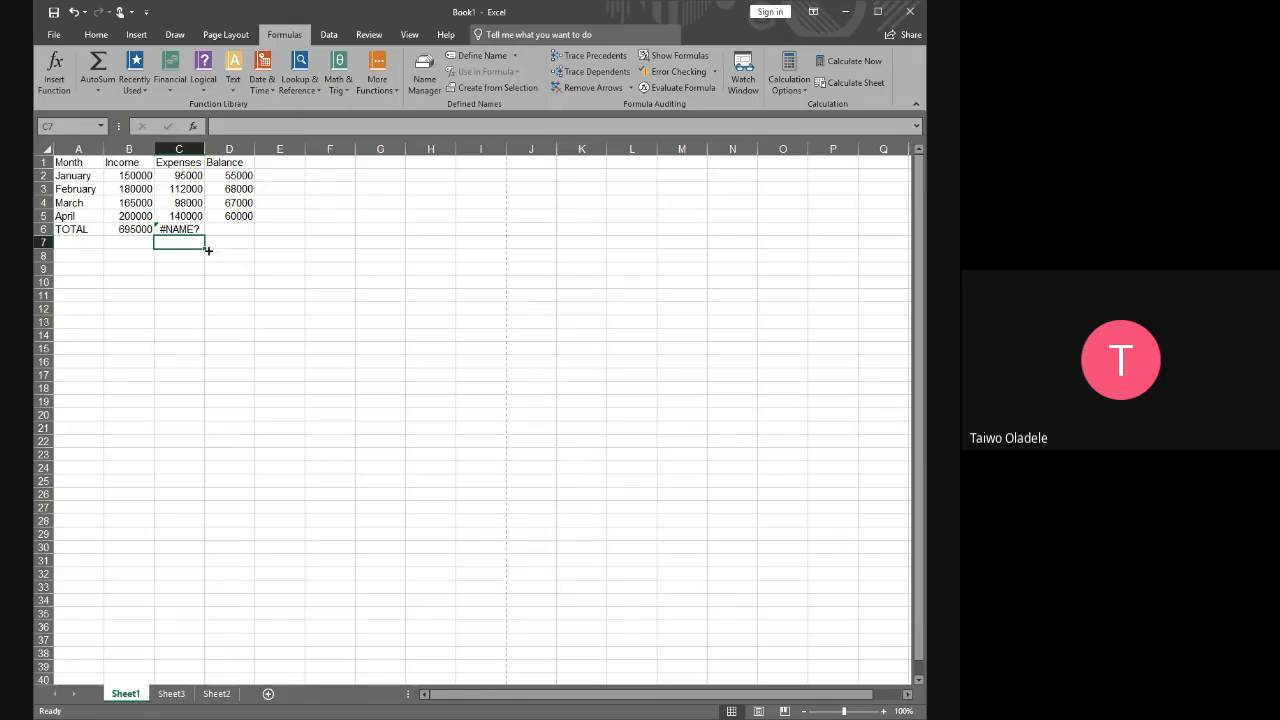
{"action": "left_click", "coordinate": [182, 230]}
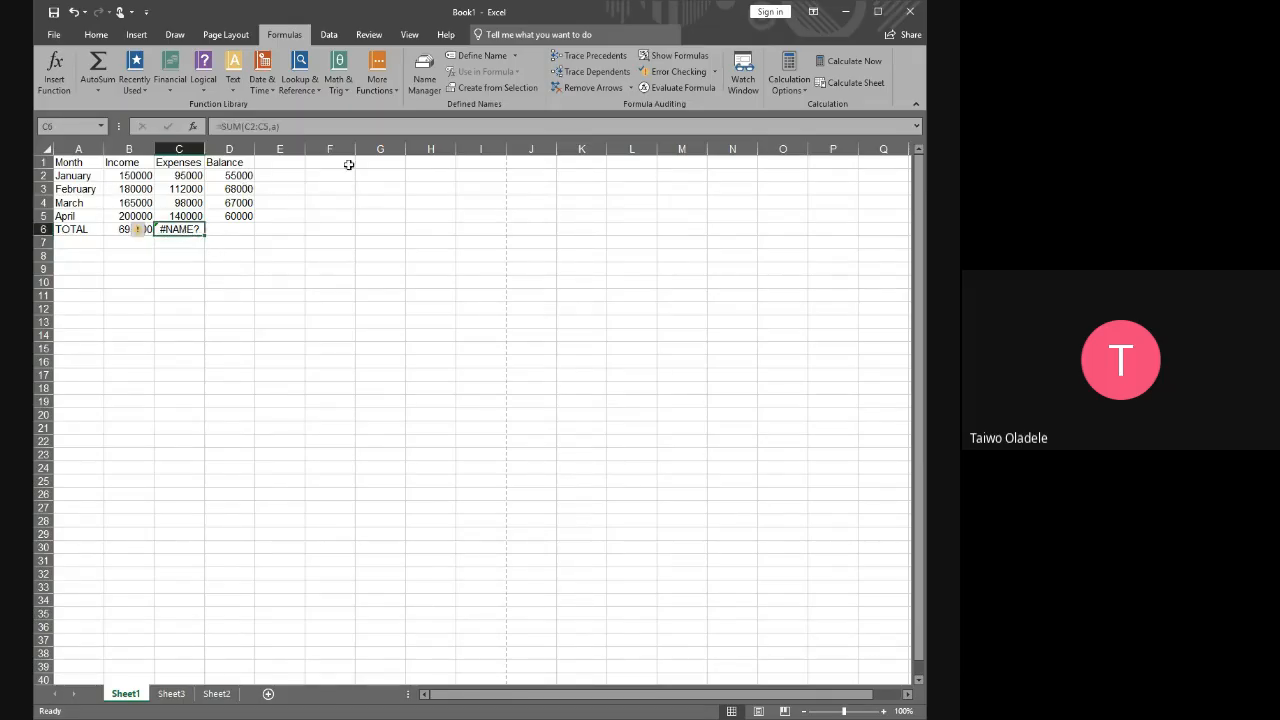
{"action": "double_click", "coordinate": [276, 127]}
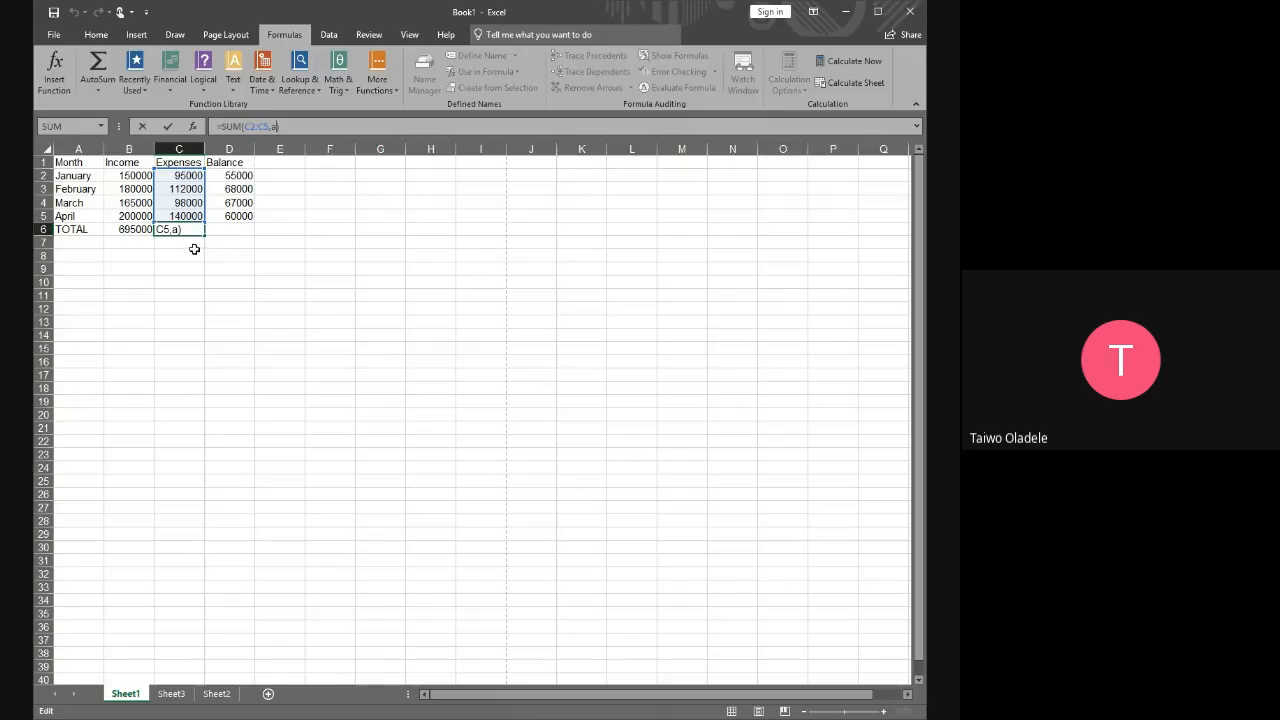
{"action": "key", "text": "Return"}
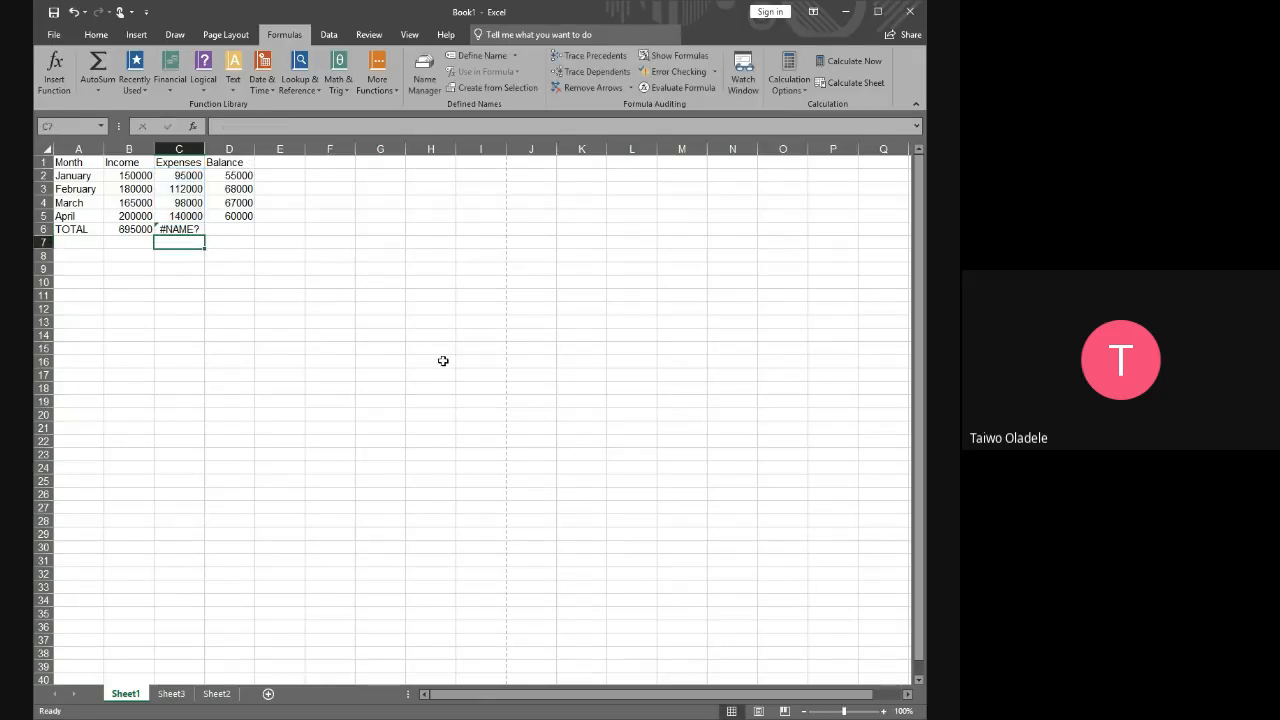
Remove the letter a from the SUM formula in C6
{"action": "left_click", "coordinate": [175, 230]}
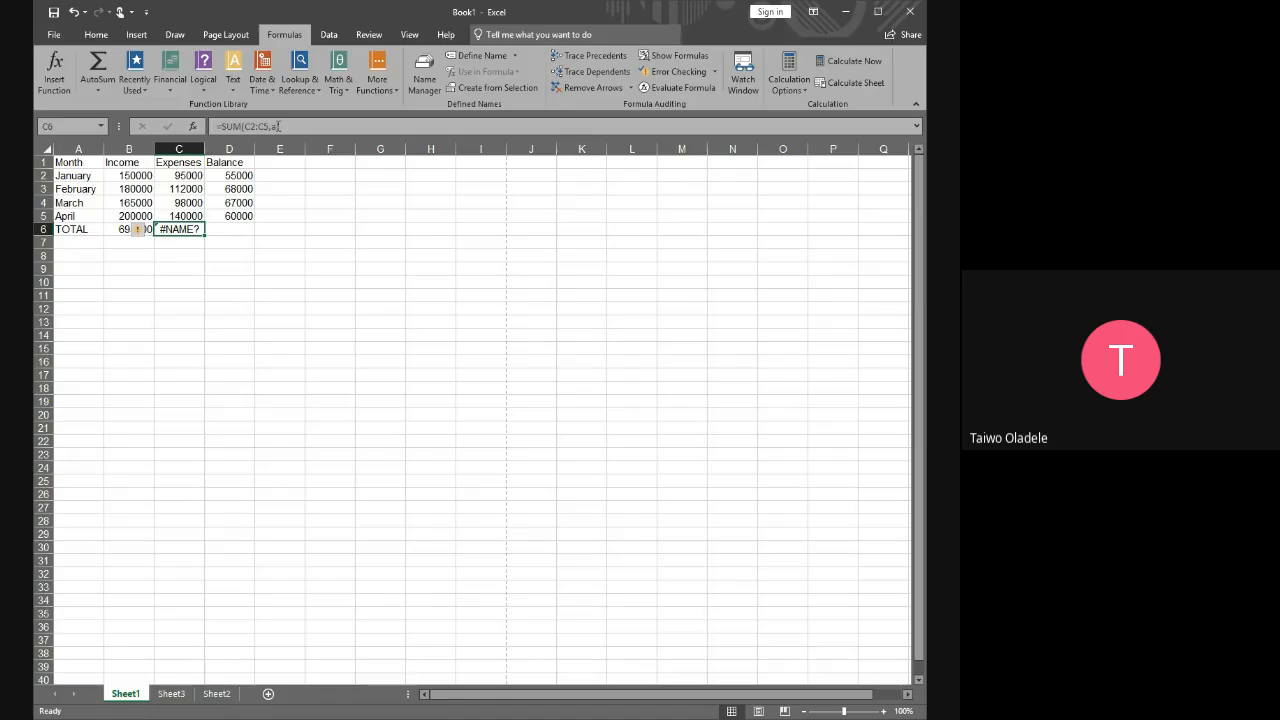
{"action": "left_click", "coordinate": [279, 126]}
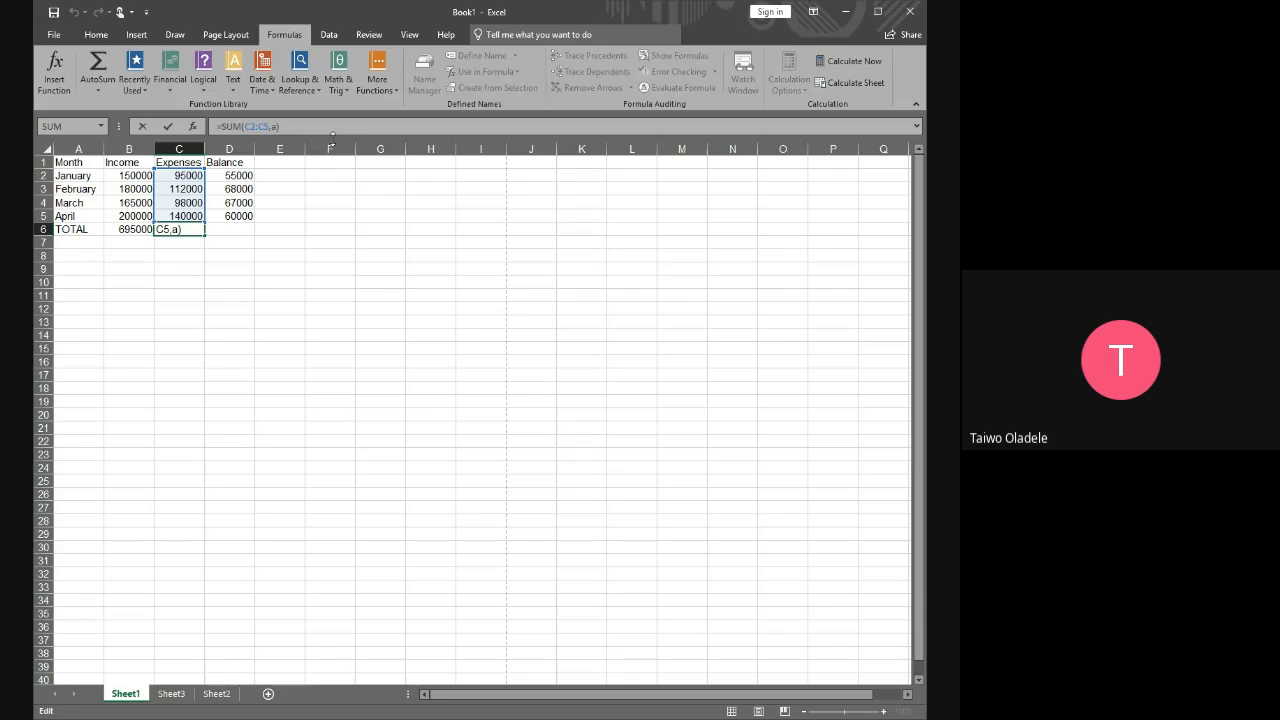
{"action": "key", "text": "BackSpace"}
{"action": "key", "text": "Return"}
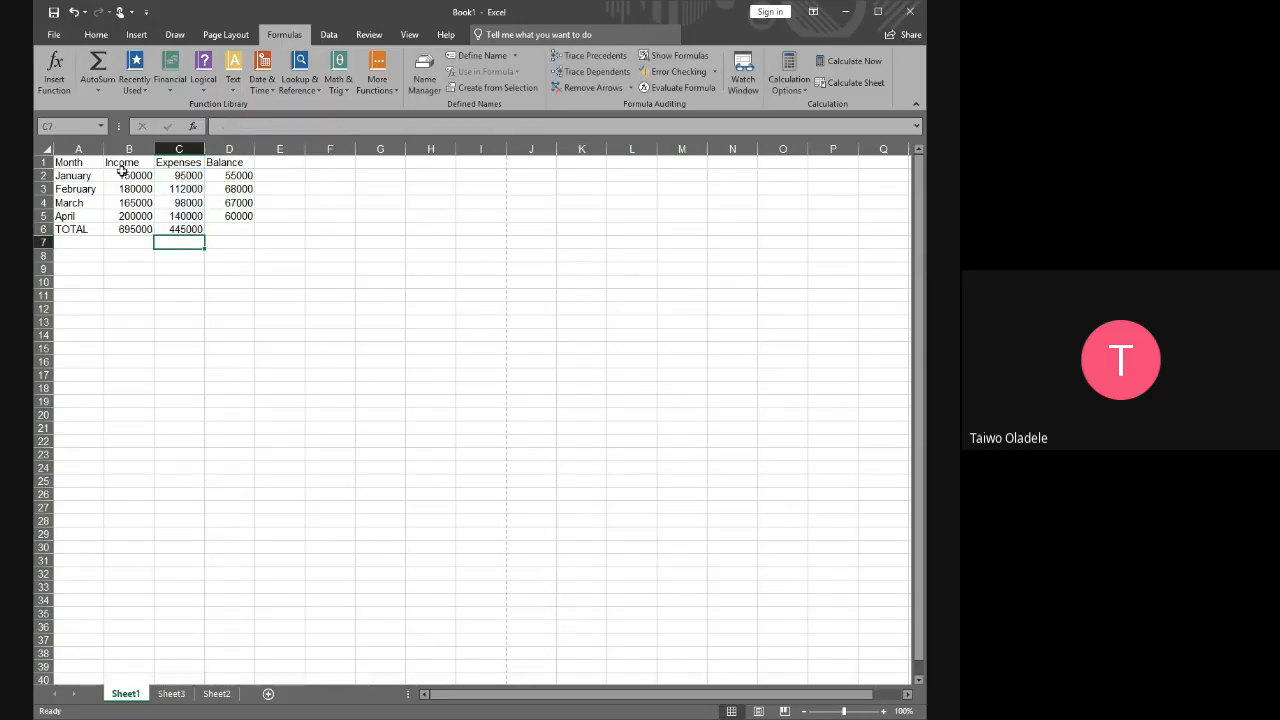
Examine the individual cell references in B6's SUM formula, leaving the formula as it is
{"action": "left_click", "coordinate": [139, 227]}
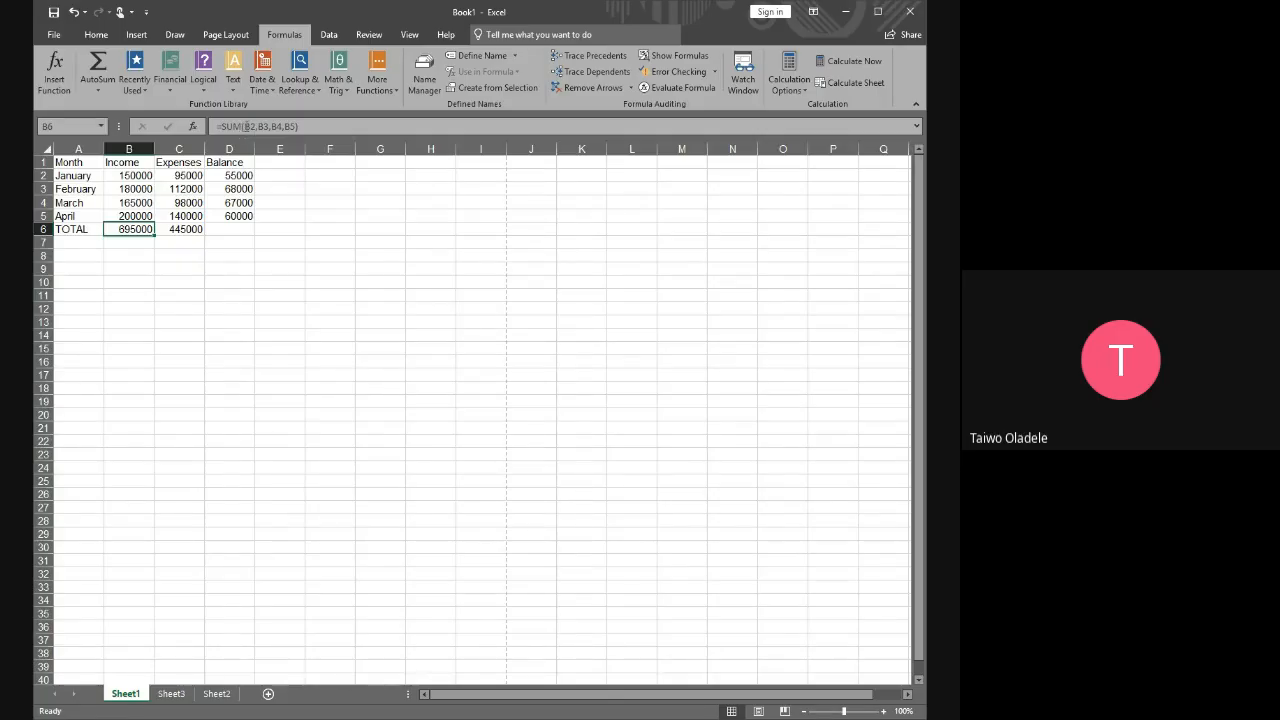
{"action": "left_click", "coordinate": [248, 126]}
{"action": "left_click_drag", "start_coordinate": [253, 126], "coordinate": [268, 126]}
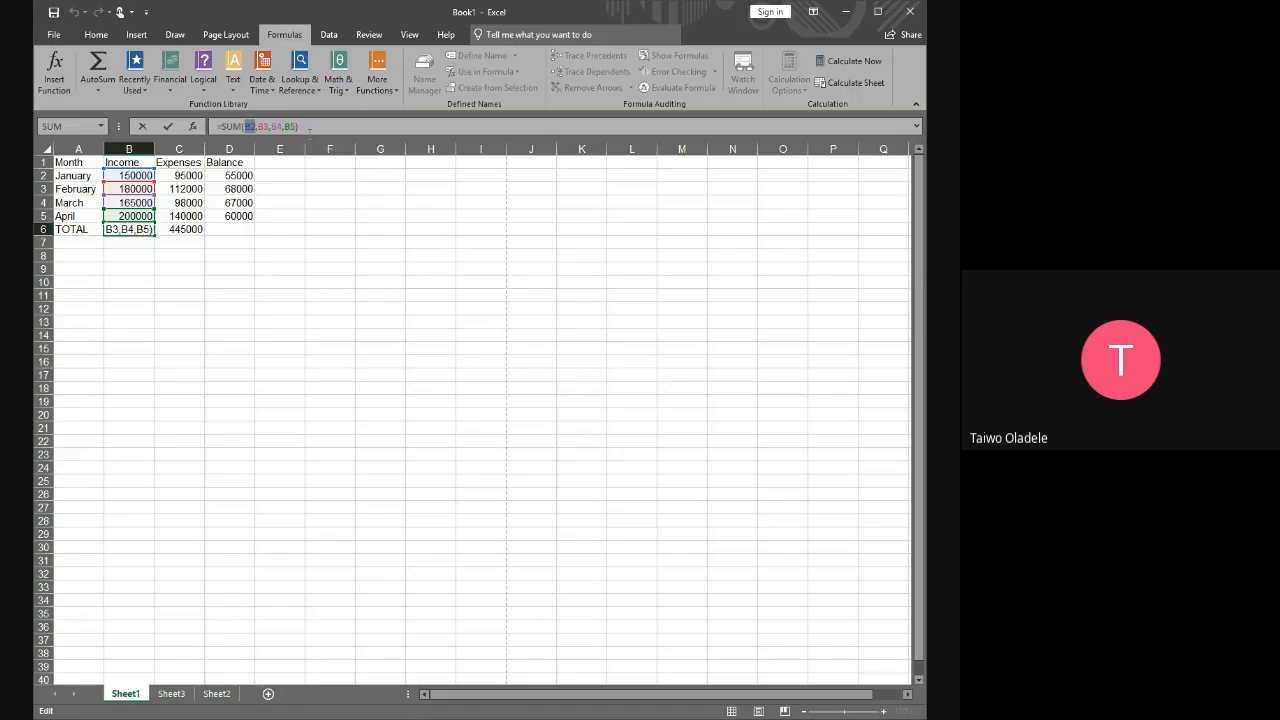
{"action": "left_click", "coordinate": [310, 127]}
{"action": "double_click", "coordinate": [247, 126]}
{"action": "left_click", "coordinate": [315, 126]}
{"action": "key", "text": "Return"}
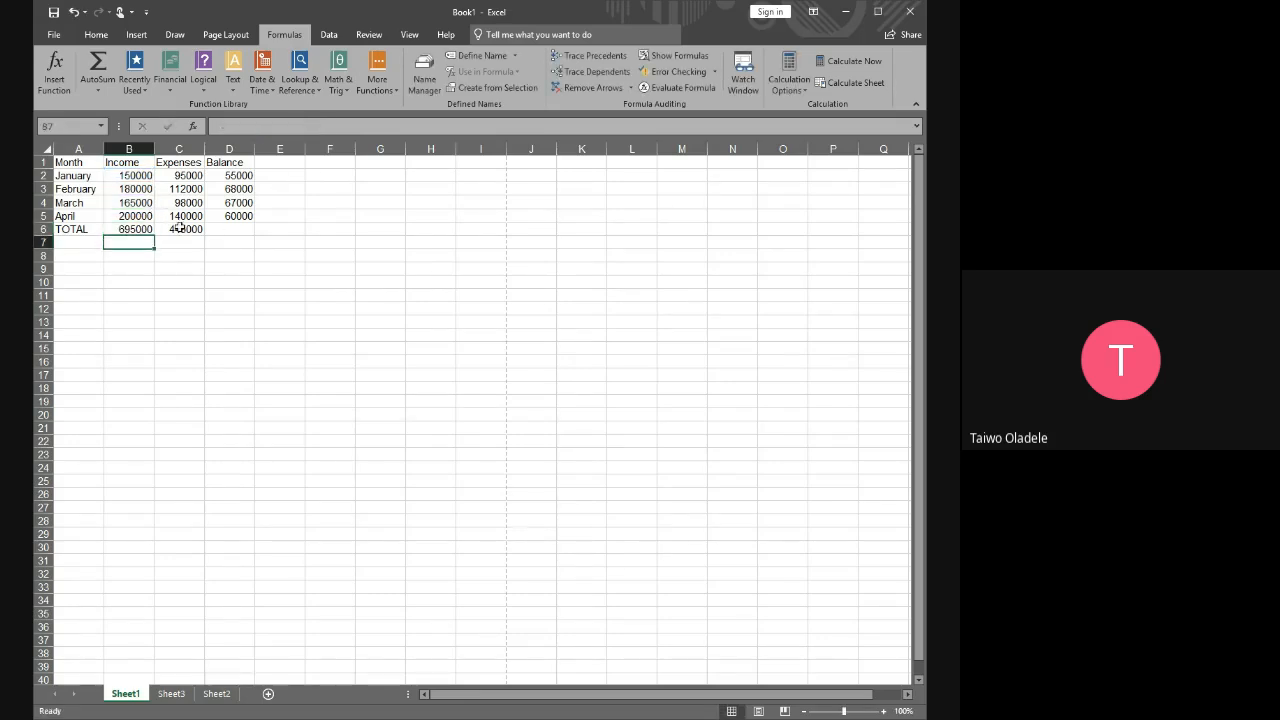
Compare the C6 SUM formula with the January to April expenses it covers by selecting the range C2:C5
{"action": "left_click", "coordinate": [180, 229]}
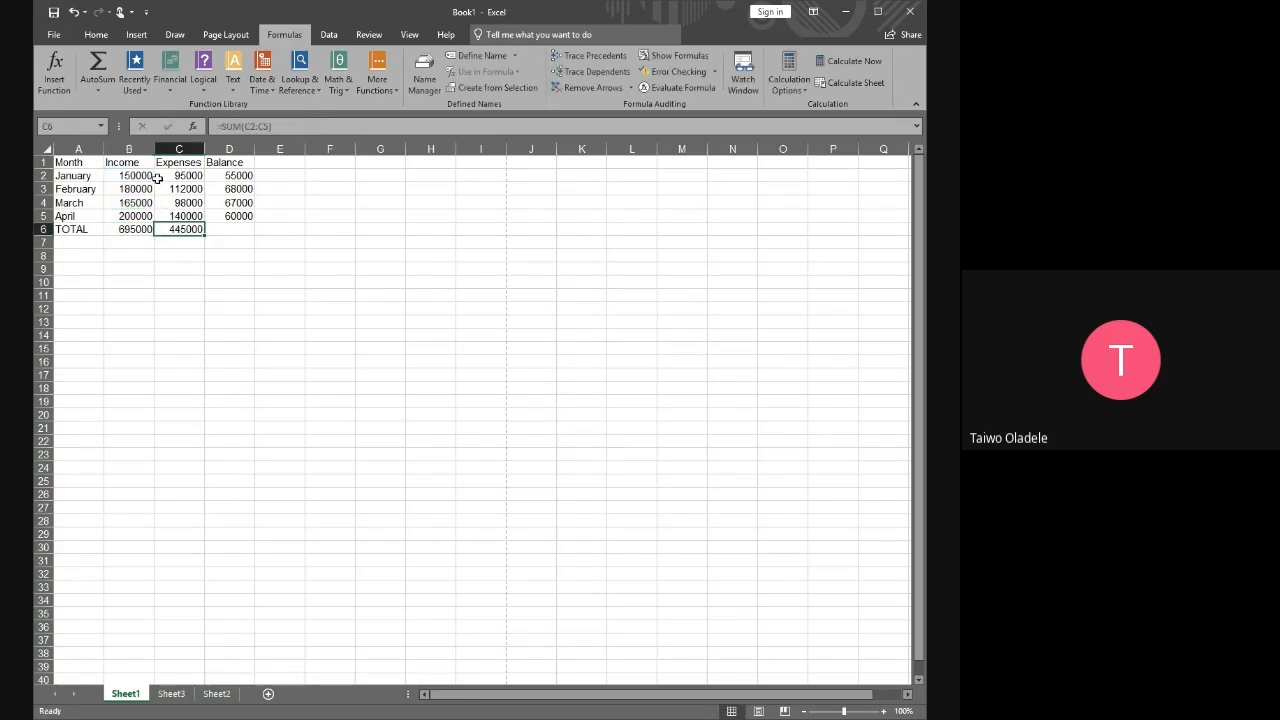
{"action": "left_click_drag", "start_coordinate": [179, 176], "coordinate": [182, 219]}
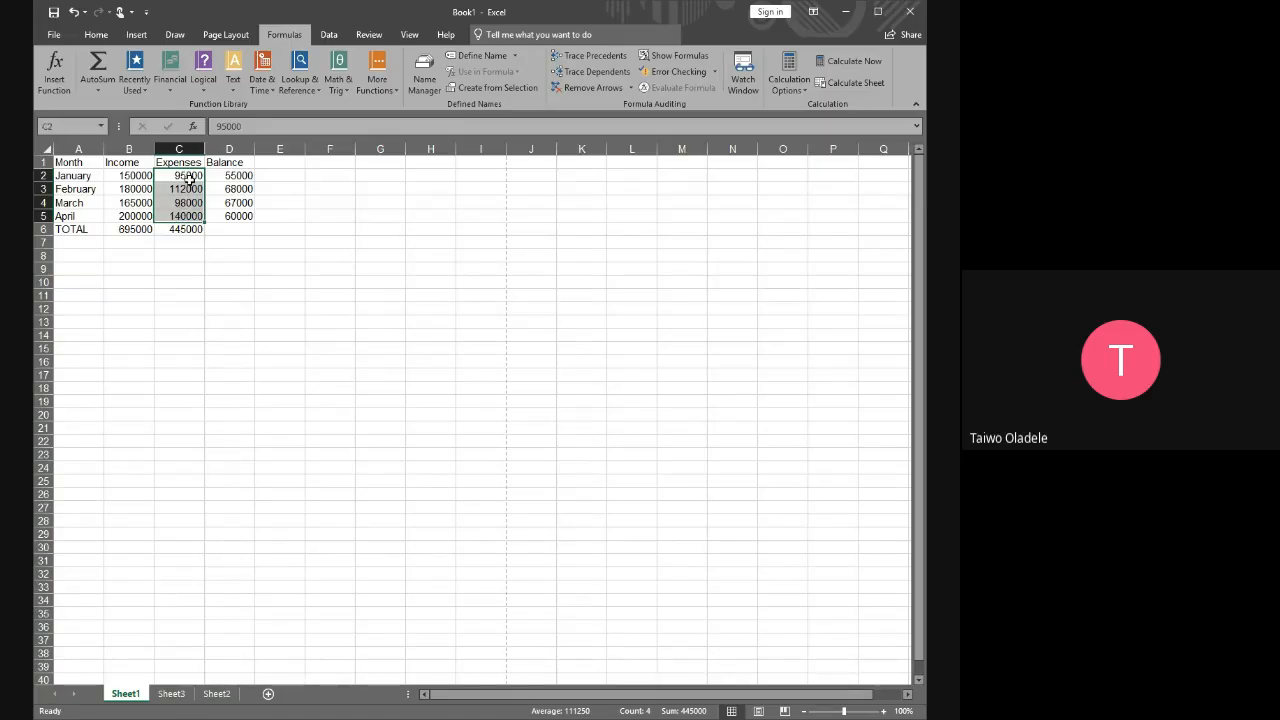
{"action": "left_click", "coordinate": [186, 229]}
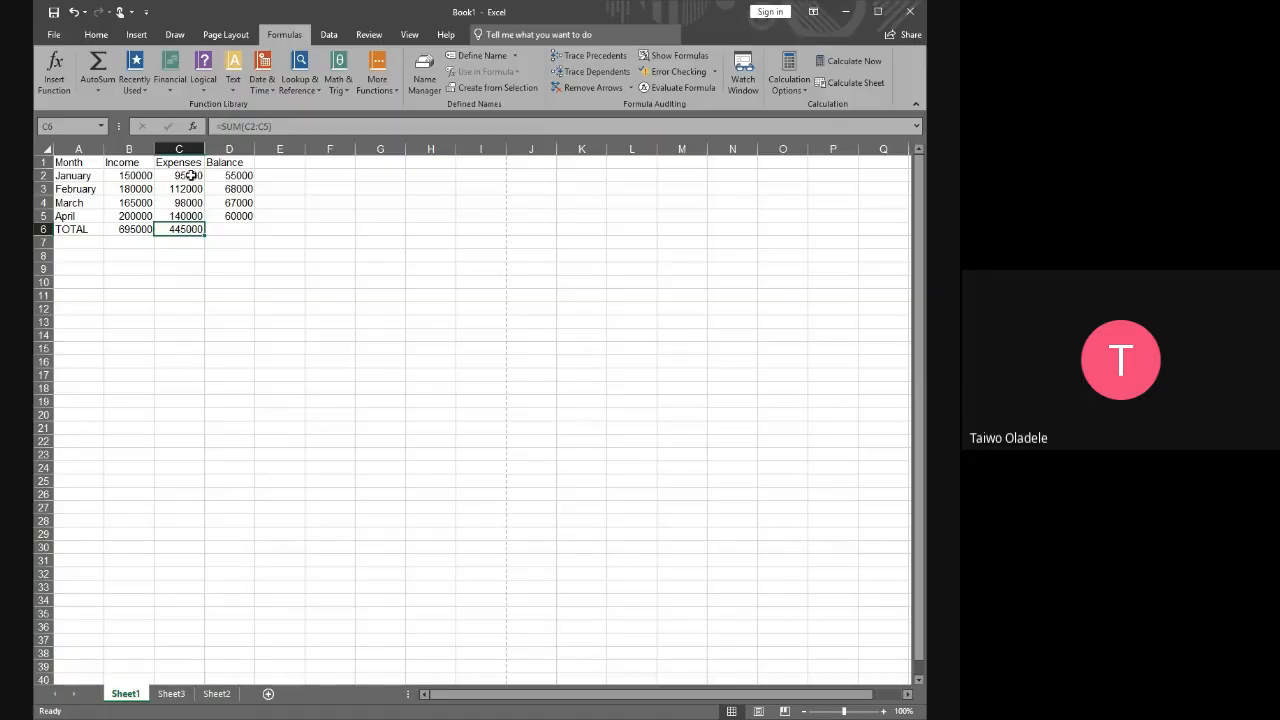
{"action": "left_click_drag", "start_coordinate": [190, 175], "coordinate": [186, 217]}
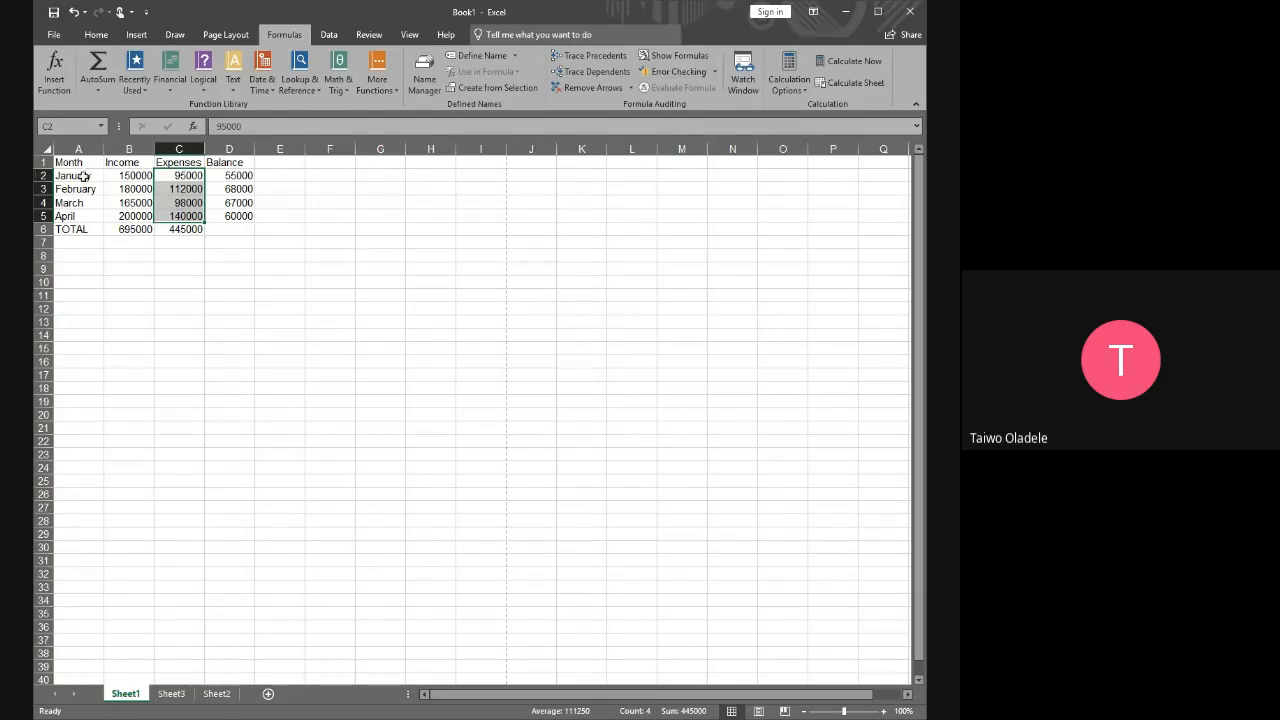
{"action": "left_click", "coordinate": [176, 175]}
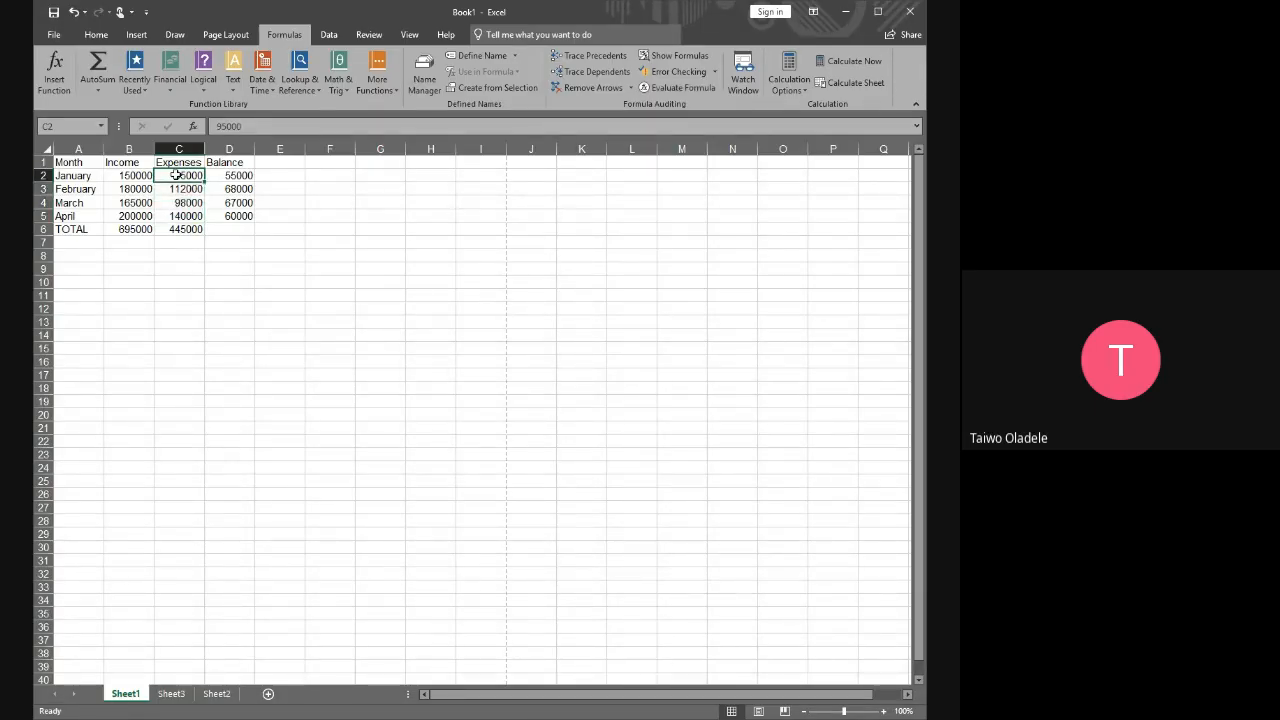
Select the multi-column ranges C2:D5 and B2:D5 as examples, and clear the selection
{"action": "left_click_drag", "start_coordinate": [178, 175], "coordinate": [242, 216]}
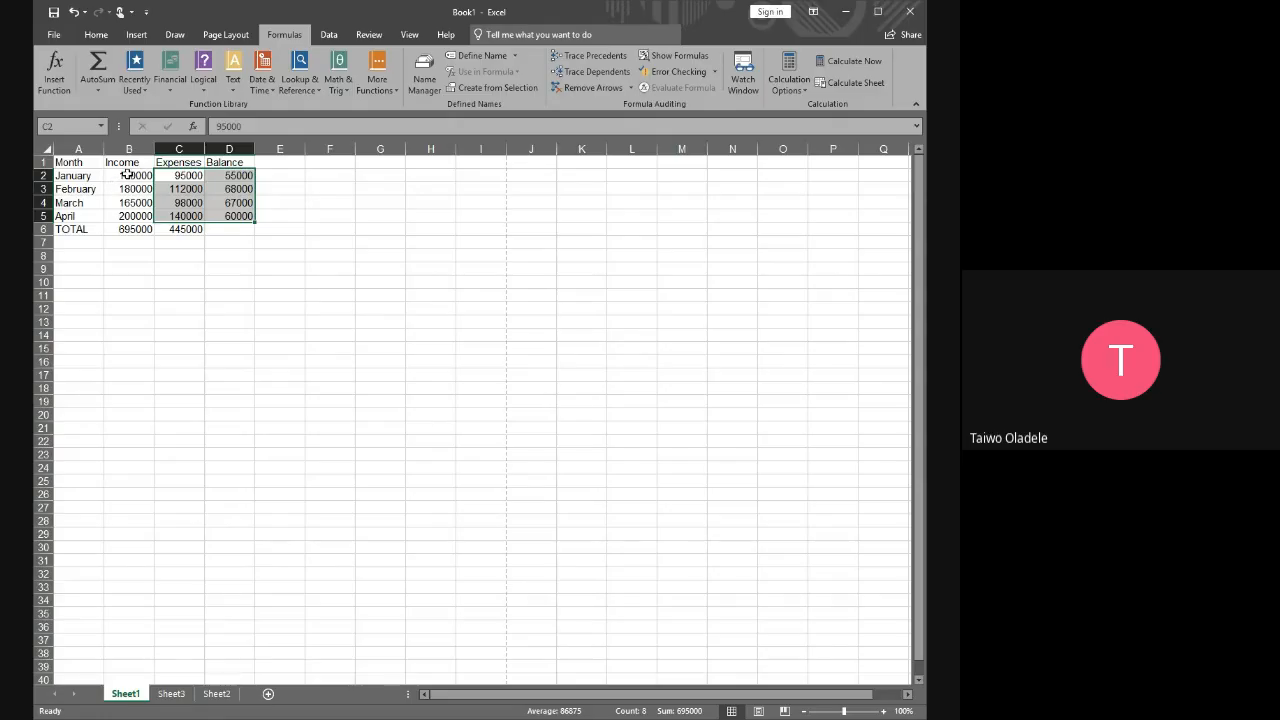
{"action": "left_click_drag", "start_coordinate": [126, 175], "coordinate": [236, 218]}
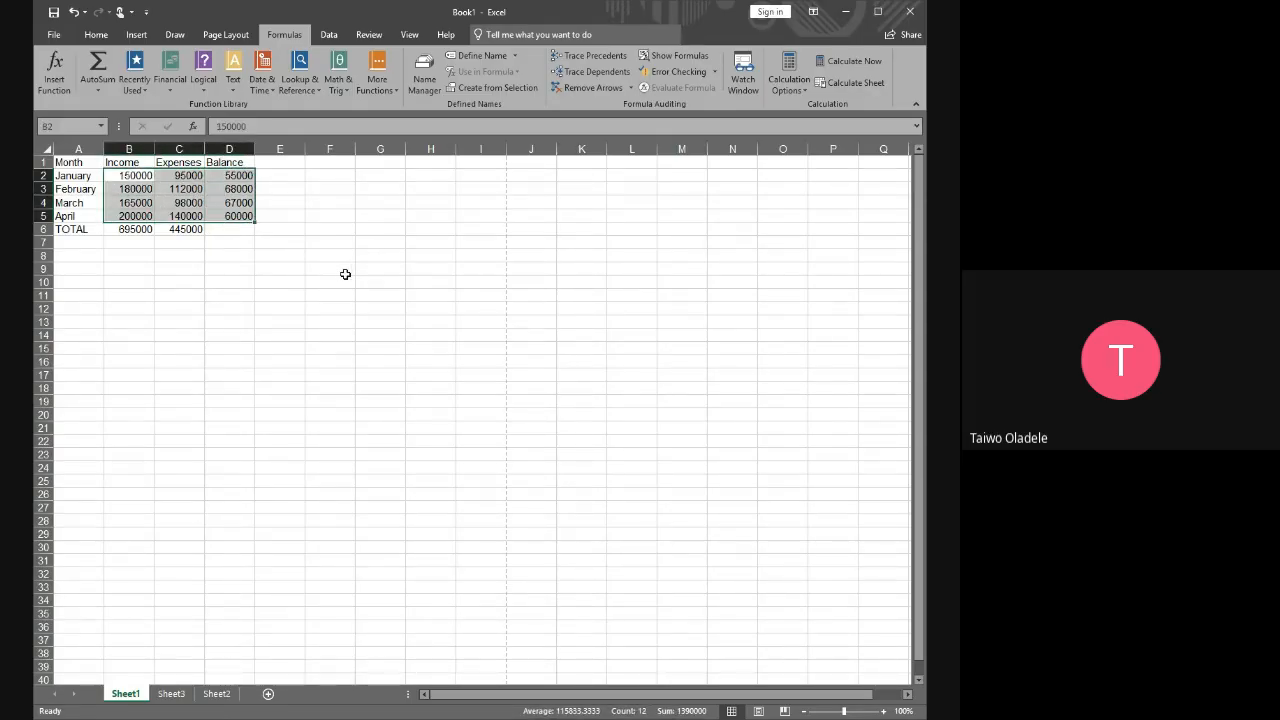
{"action": "left_click", "coordinate": [342, 267]}
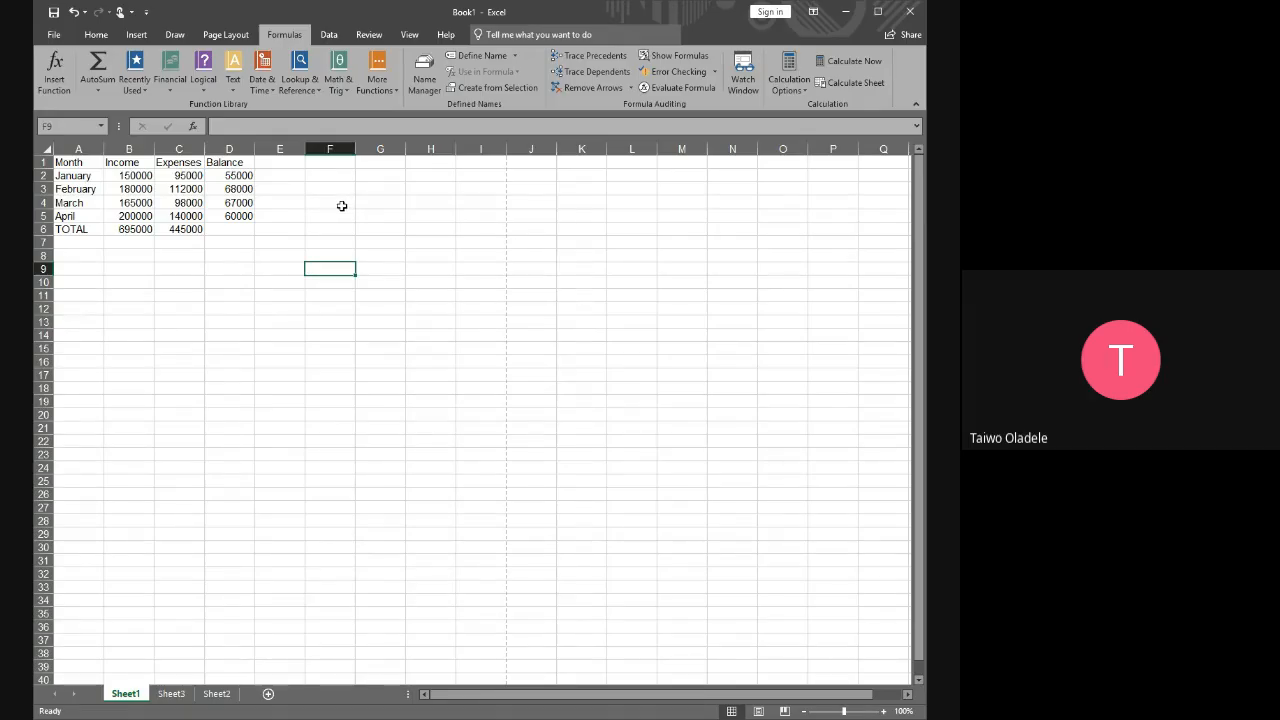
{"action": "left_click", "coordinate": [341, 202]}
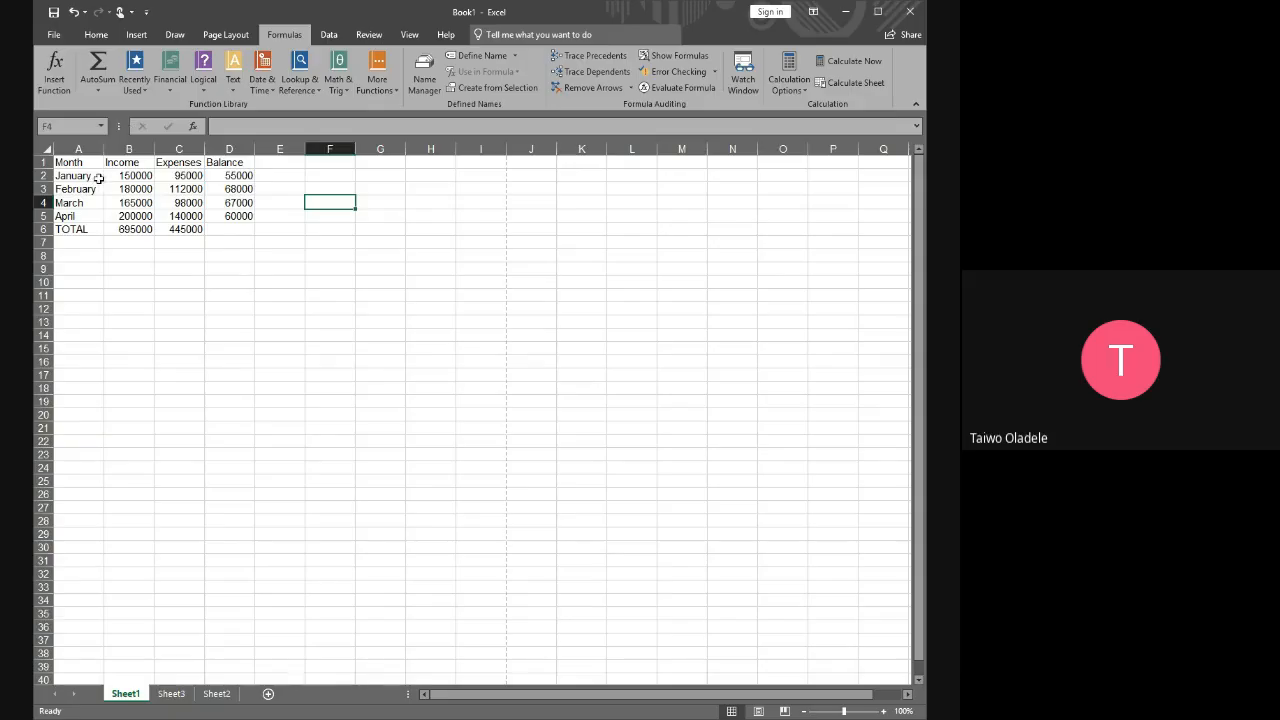
Select the monthly rows A2:D5 and the whole table A1:D6 as example ranges, and clear the selection
{"action": "left_click_drag", "start_coordinate": [99, 178], "coordinate": [238, 216]}
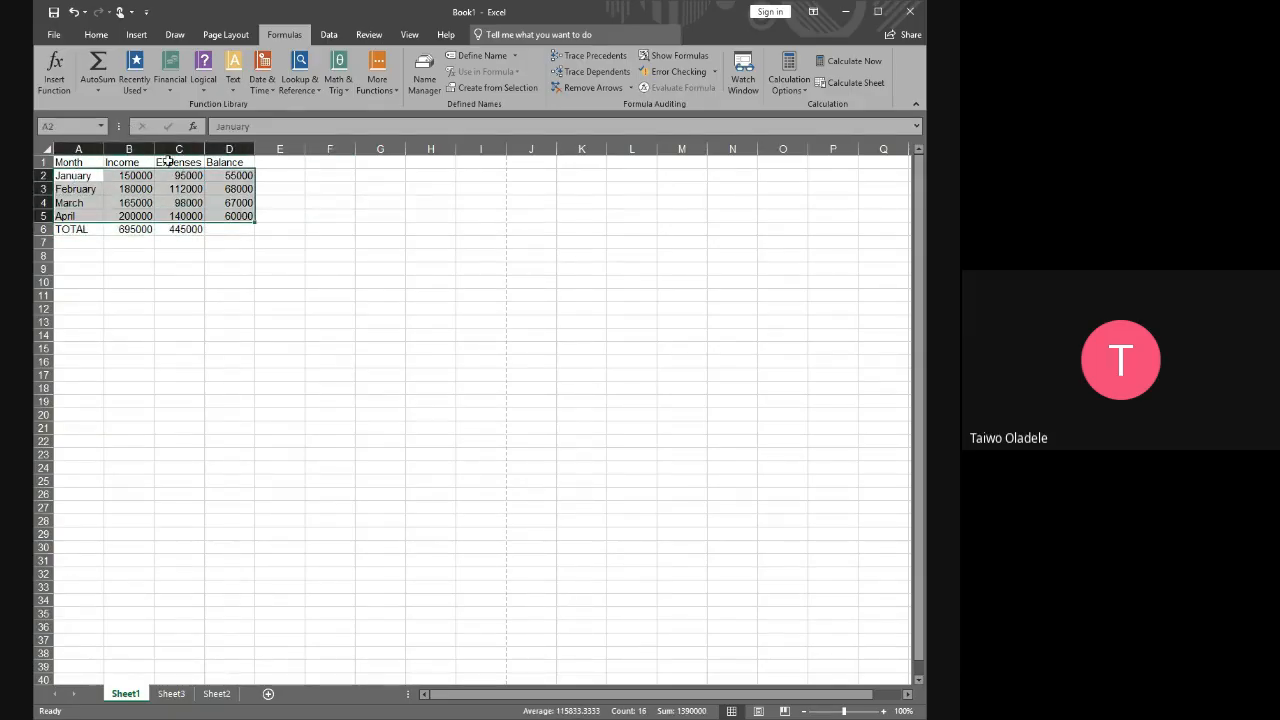
{"action": "left_click_drag", "start_coordinate": [68, 162], "coordinate": [246, 229]}
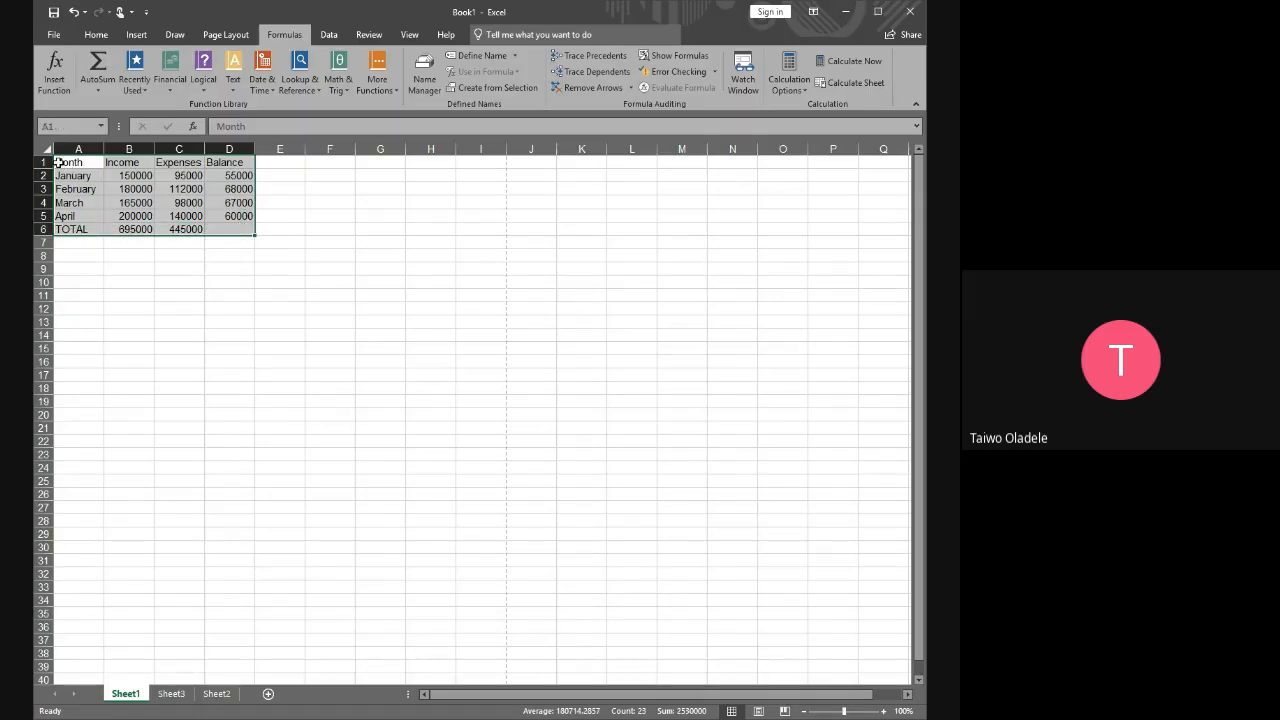
{"action": "left_click", "coordinate": [361, 226]}
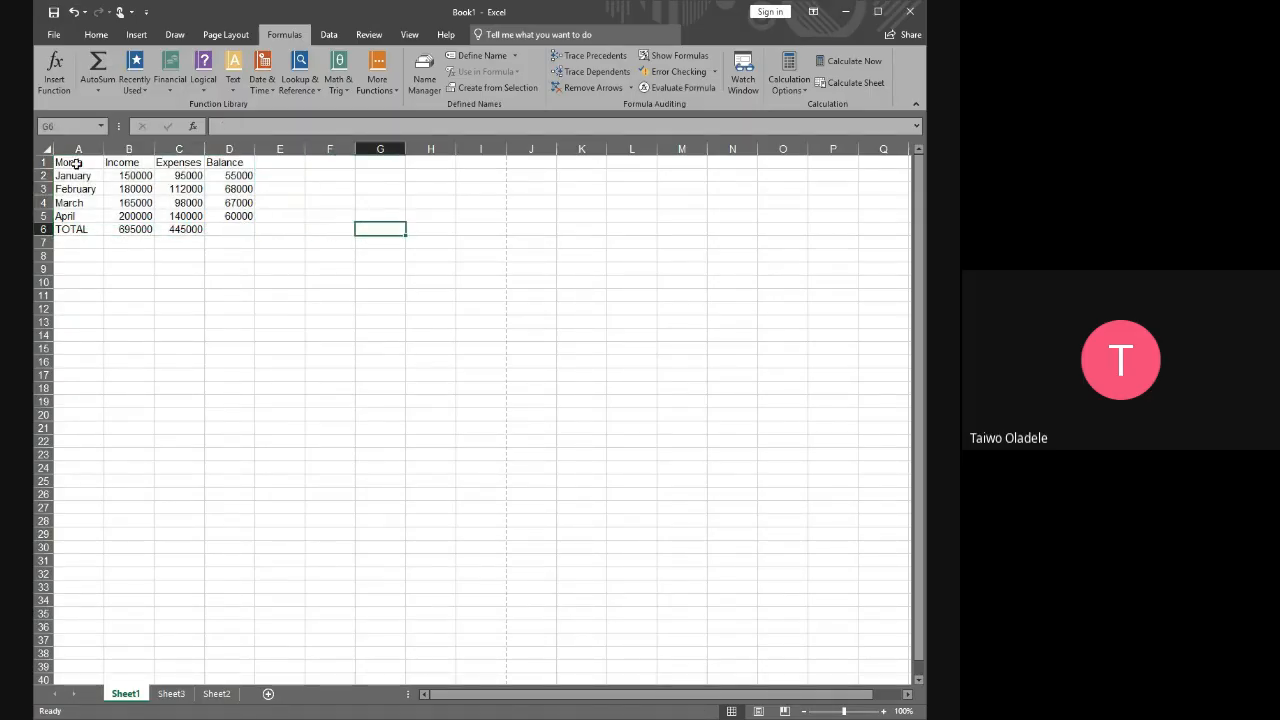
{"action": "left_click_drag", "start_coordinate": [76, 163], "coordinate": [230, 229]}
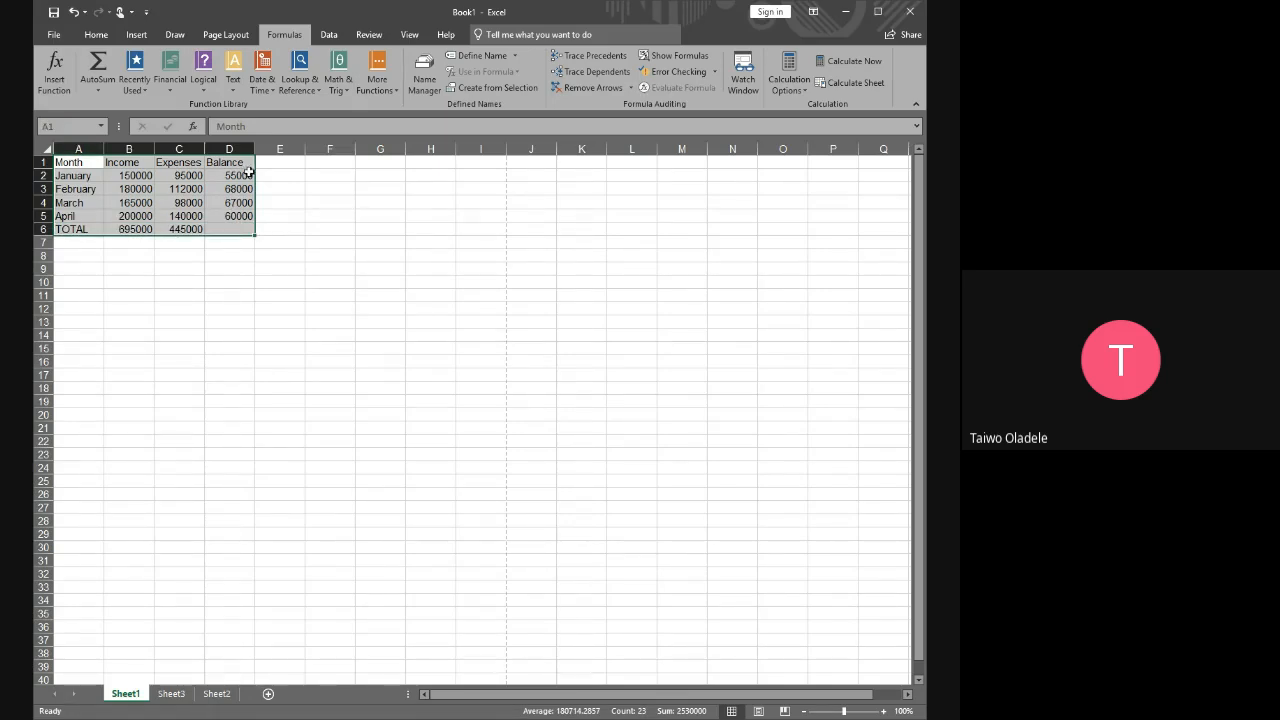
{"action": "left_click_drag", "start_coordinate": [71, 162], "coordinate": [240, 241]}
{"action": "left_click", "coordinate": [360, 206]}
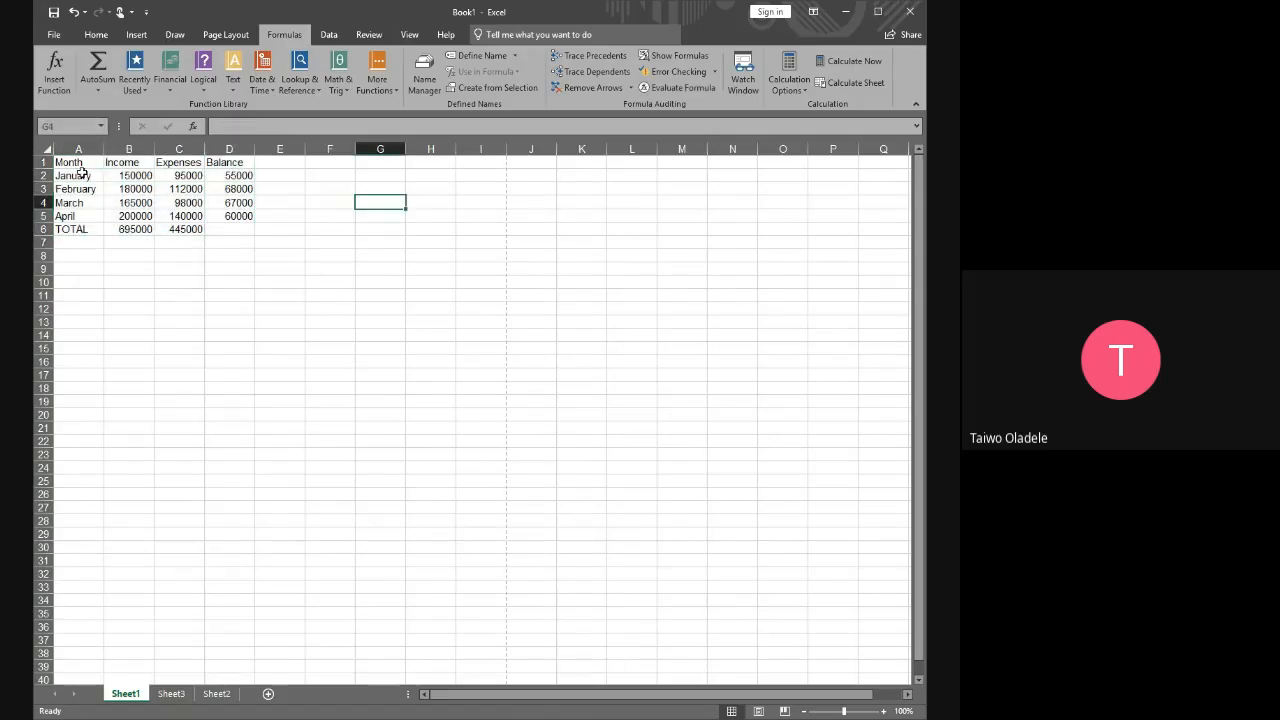
Select the January row A2:D2, the month names A2:A5 and the figures B2:D5 in turn as example ranges
{"action": "left_click_drag", "start_coordinate": [70, 176], "coordinate": [233, 176]}
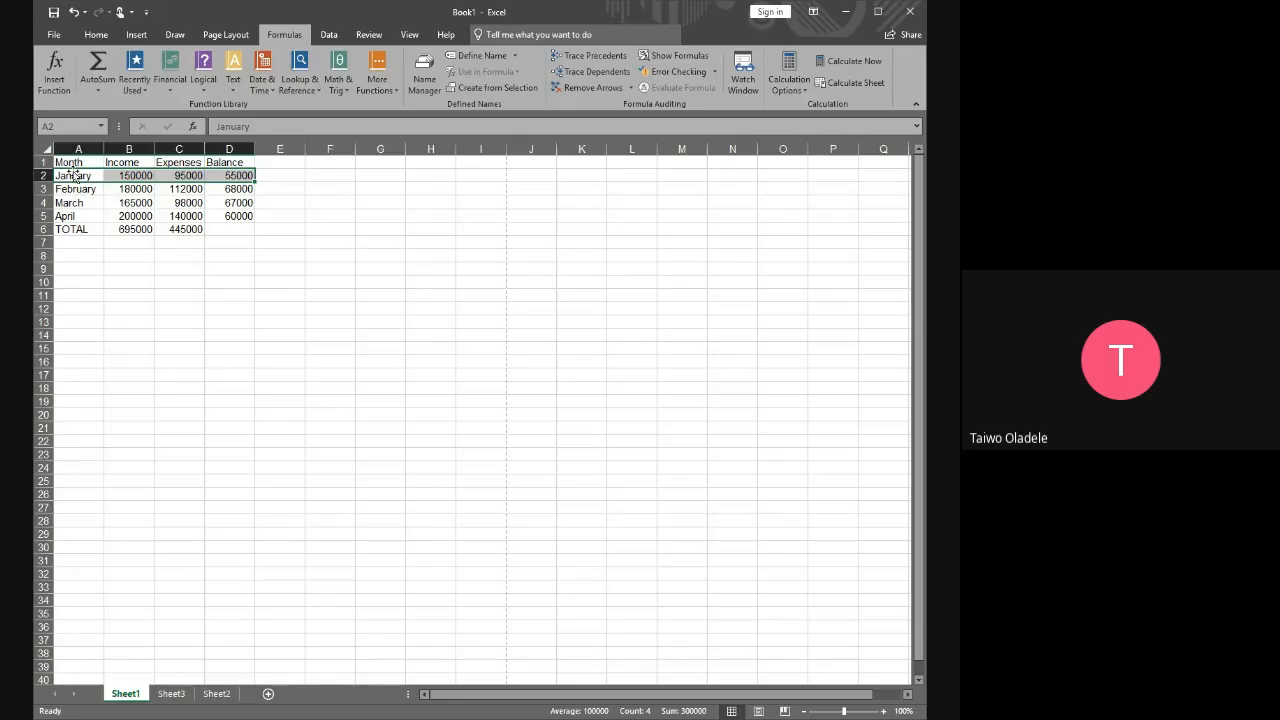
{"action": "left_click_drag", "start_coordinate": [68, 176], "coordinate": [74, 216]}
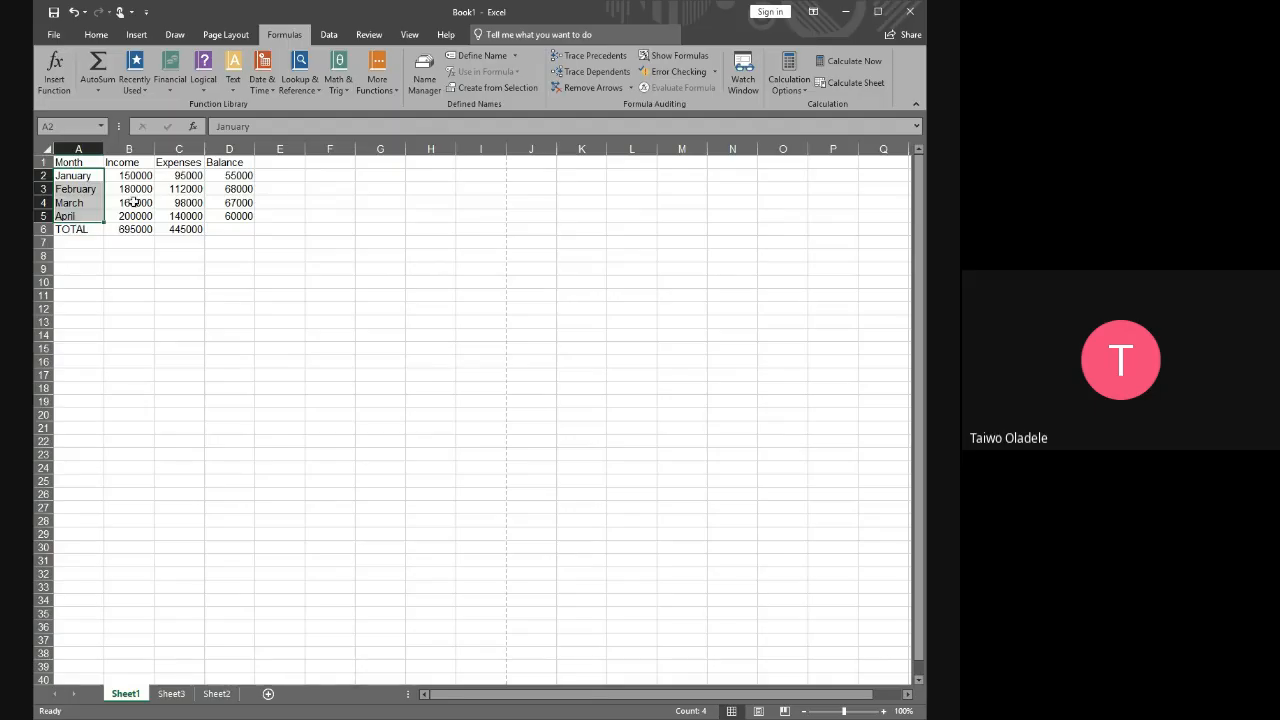
{"action": "left_click_drag", "start_coordinate": [124, 178], "coordinate": [236, 216]}
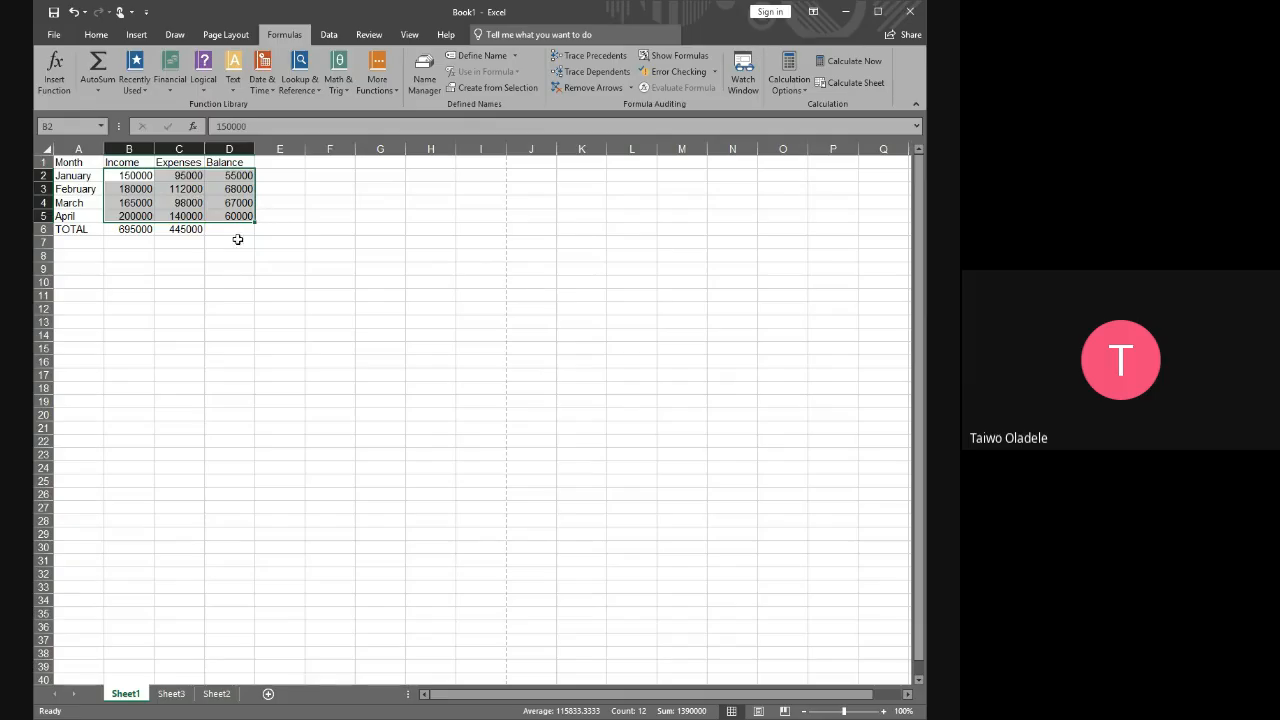
Compare the range-based SUM formula in C6 with the individual cell references in B6
{"action": "left_click", "coordinate": [183, 229]}
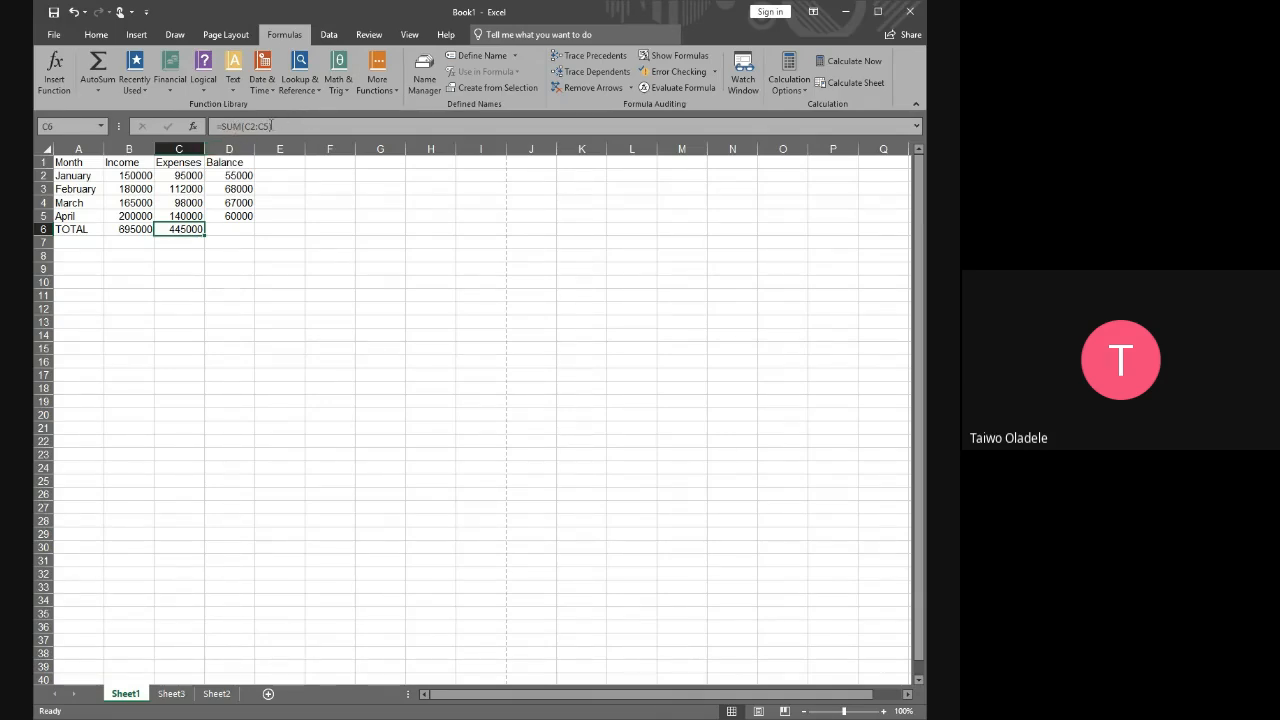
{"action": "left_click", "coordinate": [140, 231]}
{"action": "double_click", "coordinate": [140, 229]}
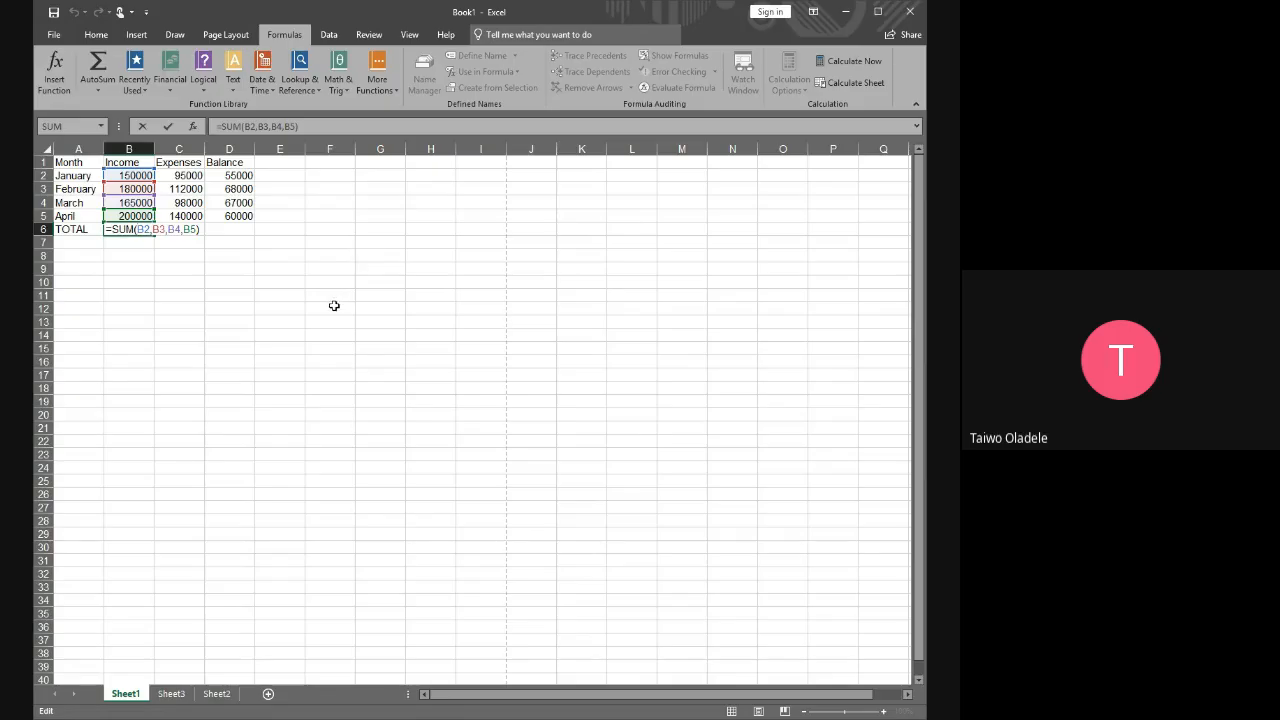
{"action": "key", "text": "Return"}
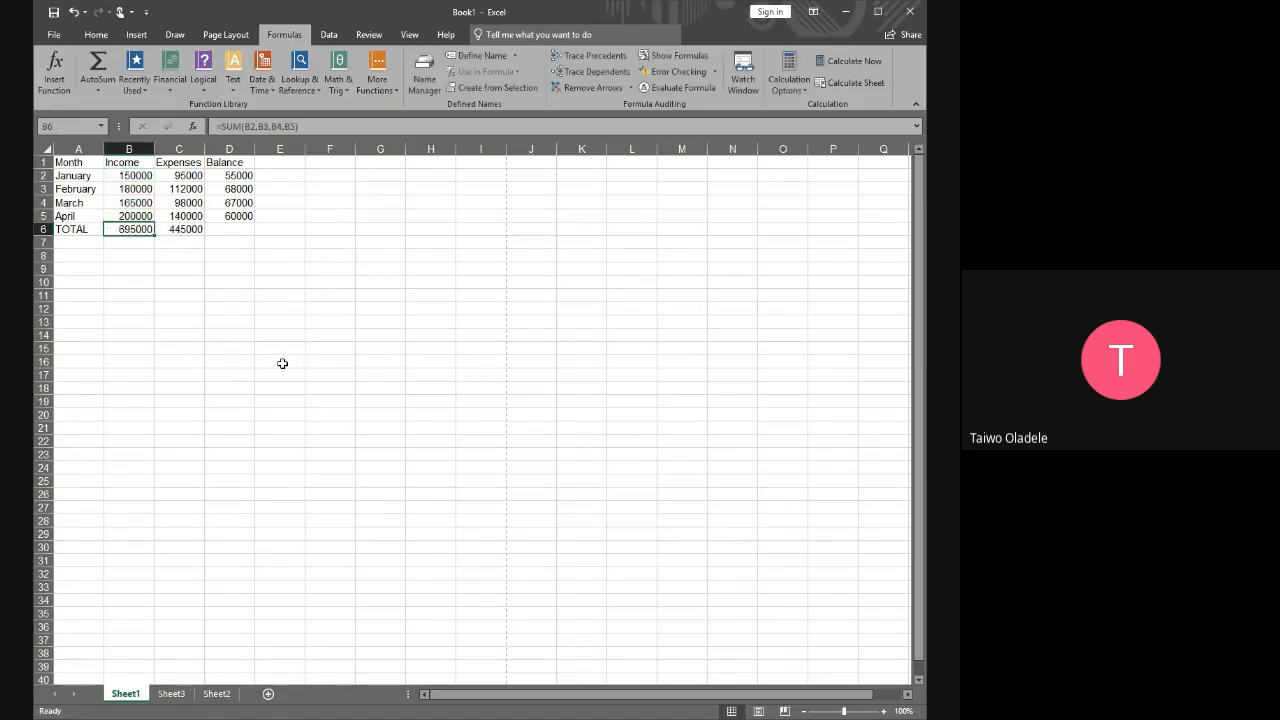
Add the ranges D2:D5 and B2:B5 to C6's formula, making it =SUM(C2:C5,D2:D5,B2:B5)
{"action": "left_click", "coordinate": [190, 230]}
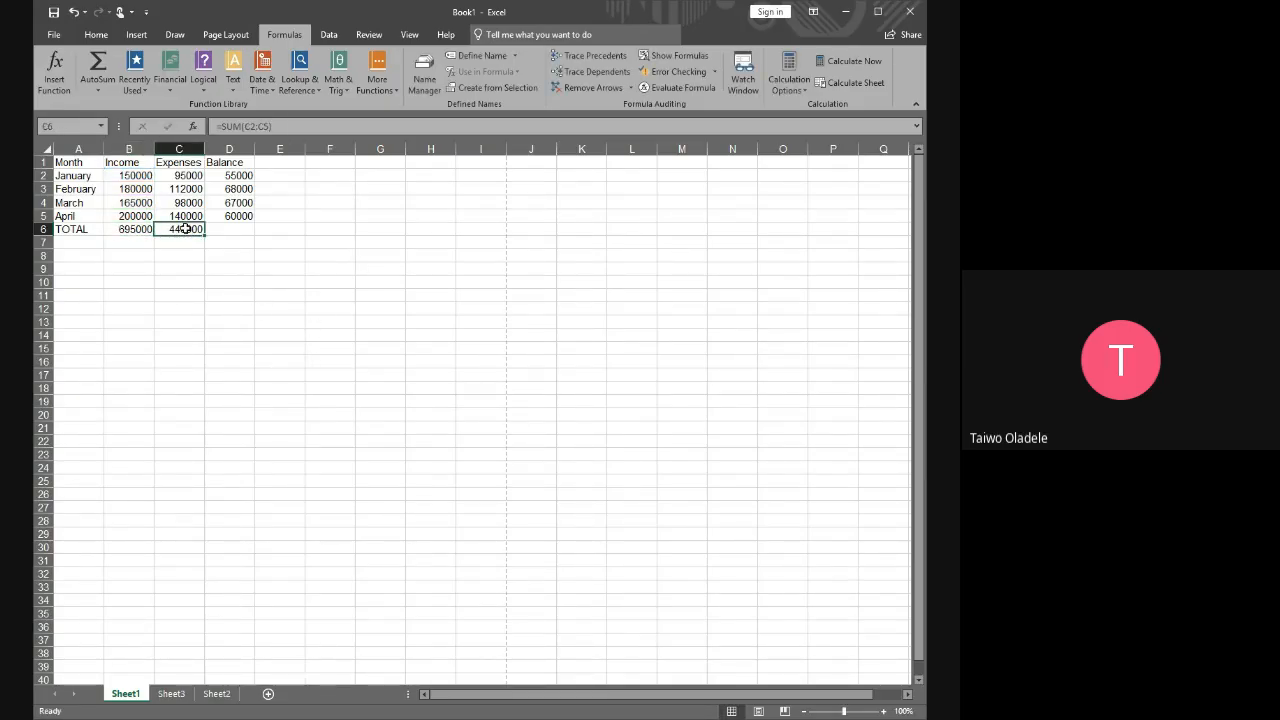
{"action": "left_click", "coordinate": [270, 127]}
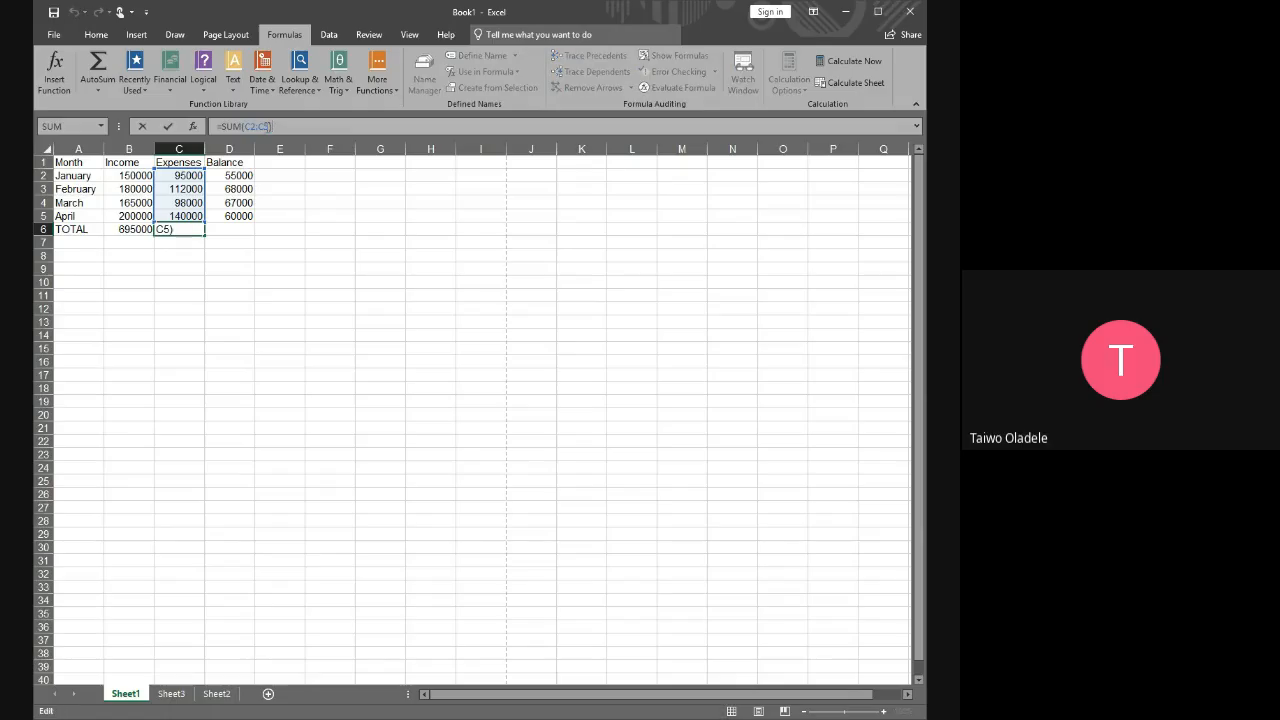
{"action": "double_click", "coordinate": [267, 127]}
{"action": "left_click", "coordinate": [286, 127]}
{"action": "type", "text": ","}
{"action": "left_click_drag", "start_coordinate": [233, 174], "coordinate": [237, 216]}
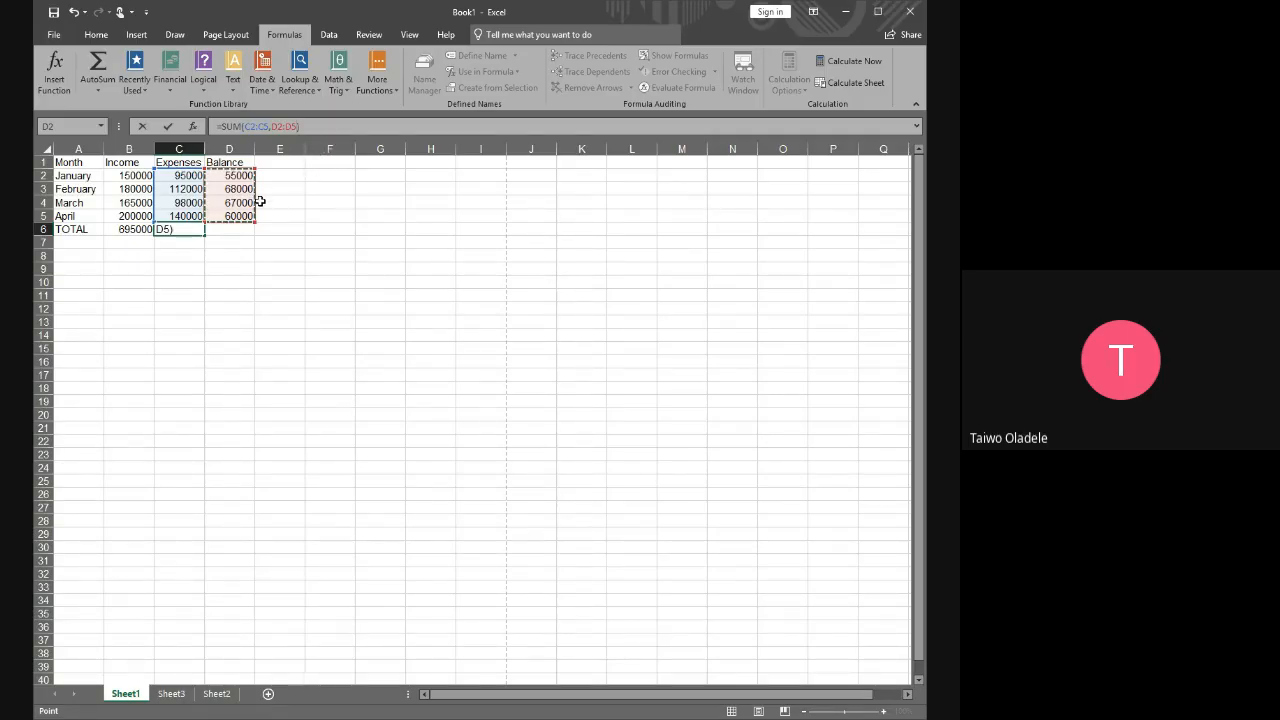
{"action": "type", "text": ","}
{"action": "left_click_drag", "start_coordinate": [131, 177], "coordinate": [134, 213]}
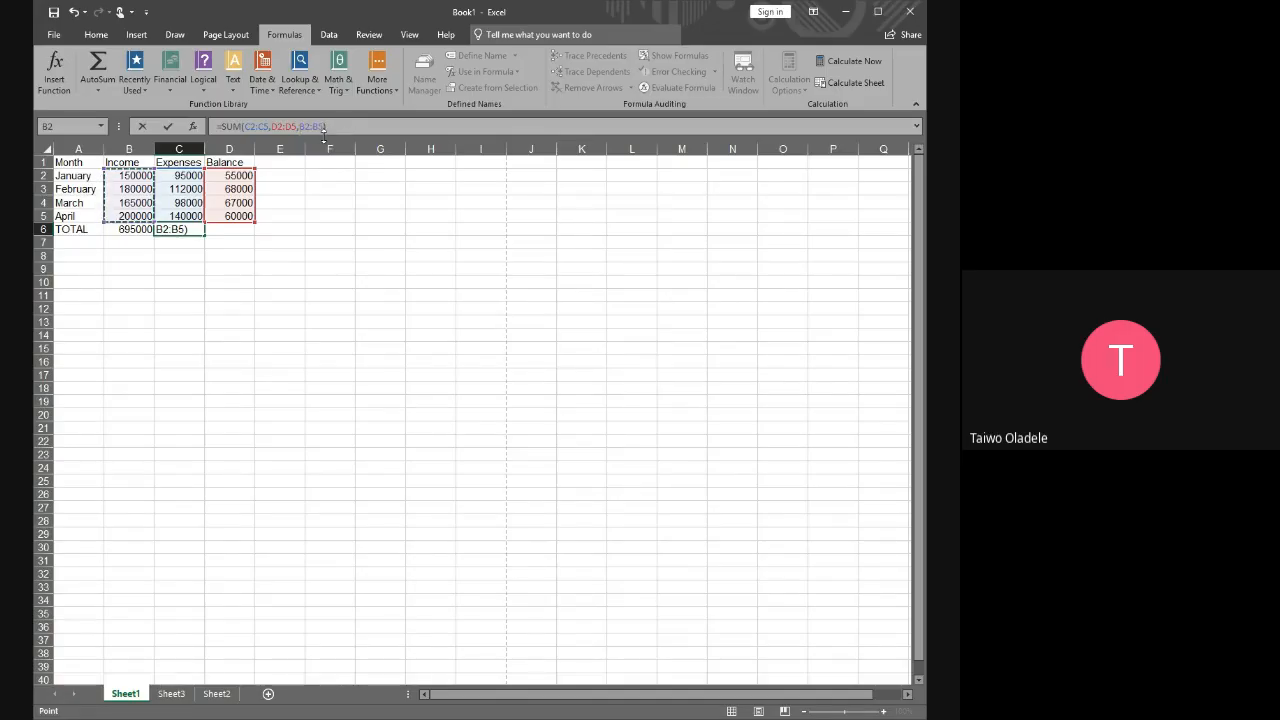
{"action": "key", "text": "Return"}
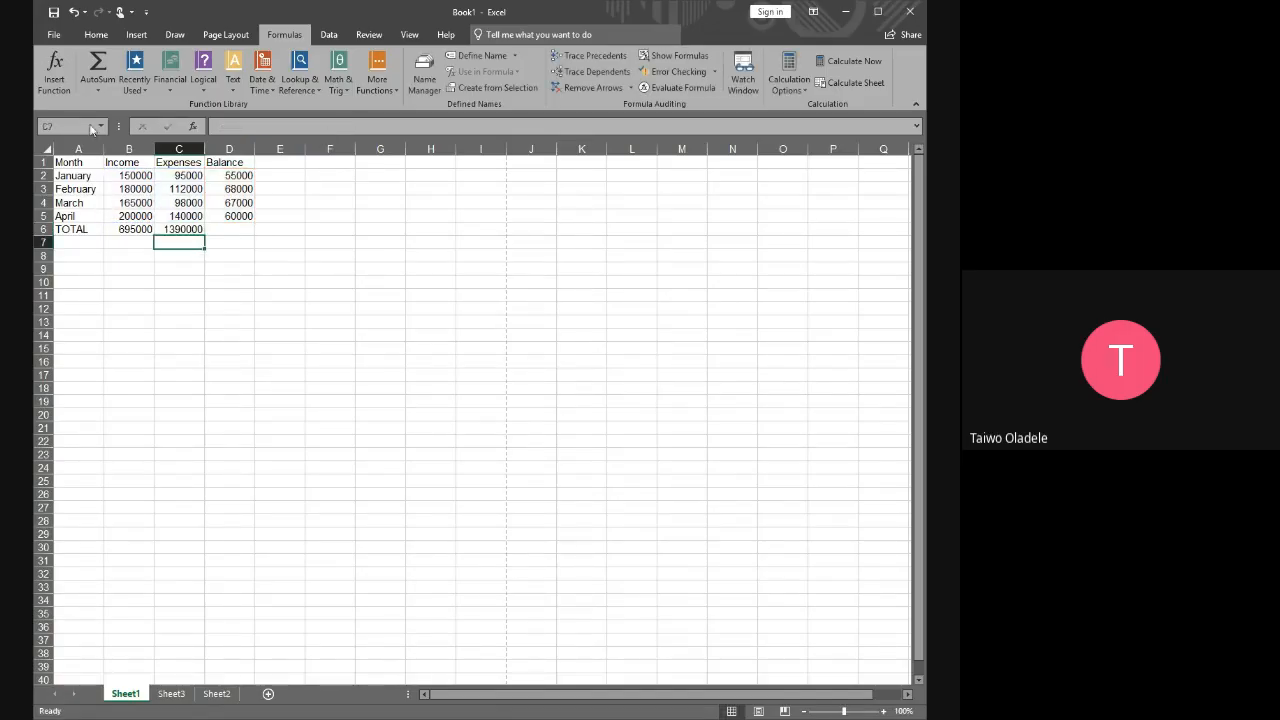
Check the three-range SUM formula in C6 against the sum of the selected figures in B2:D5
{"action": "left_click", "coordinate": [177, 229]}
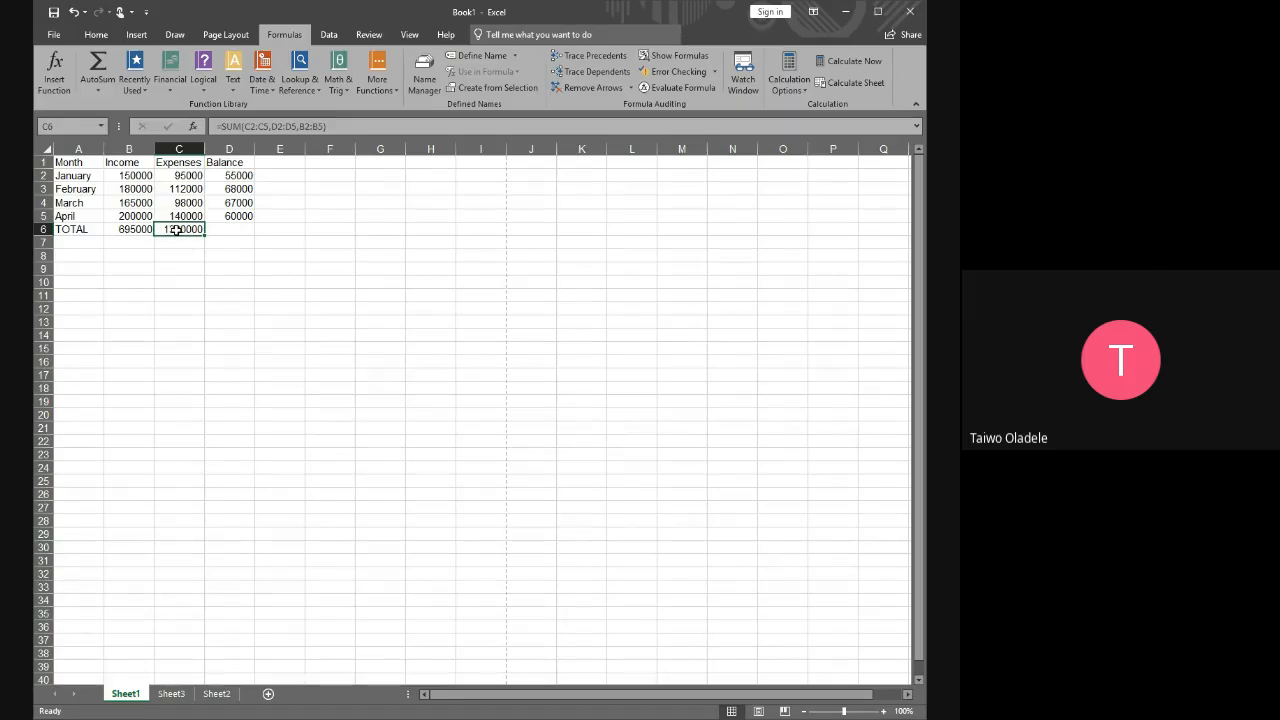
{"action": "left_click_drag", "start_coordinate": [130, 176], "coordinate": [211, 213]}
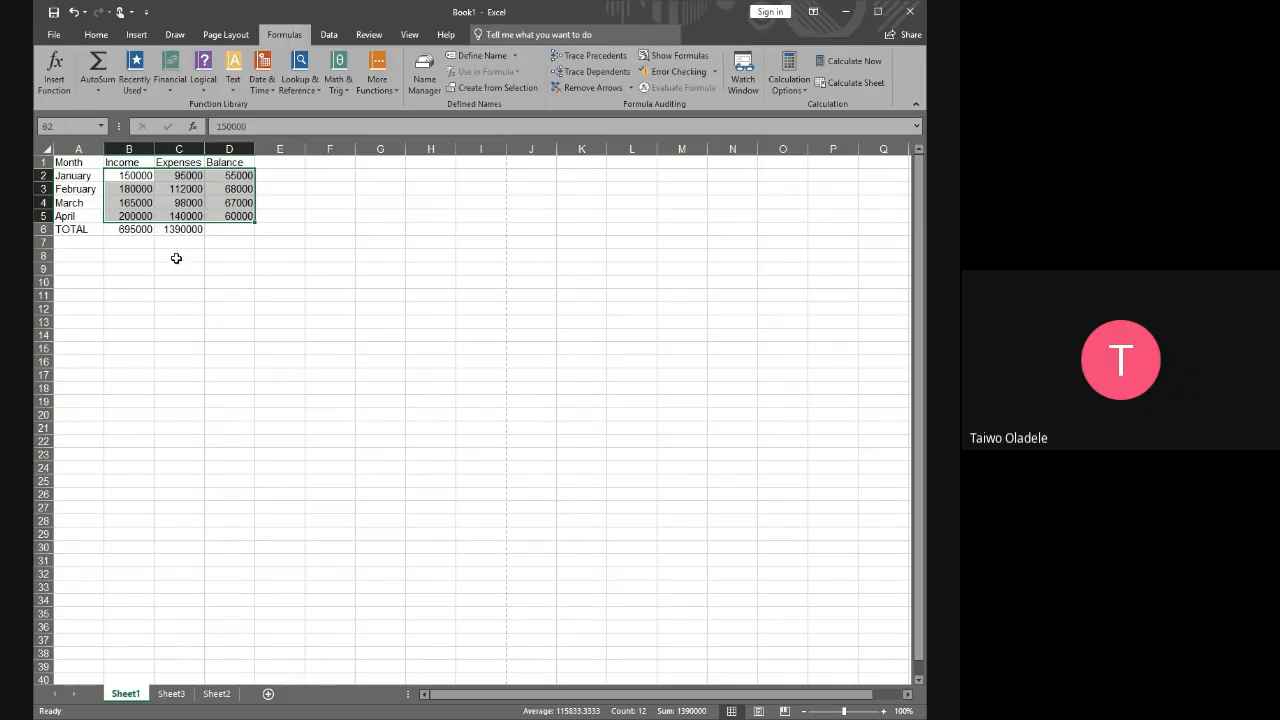
{"action": "left_click", "coordinate": [343, 309]}
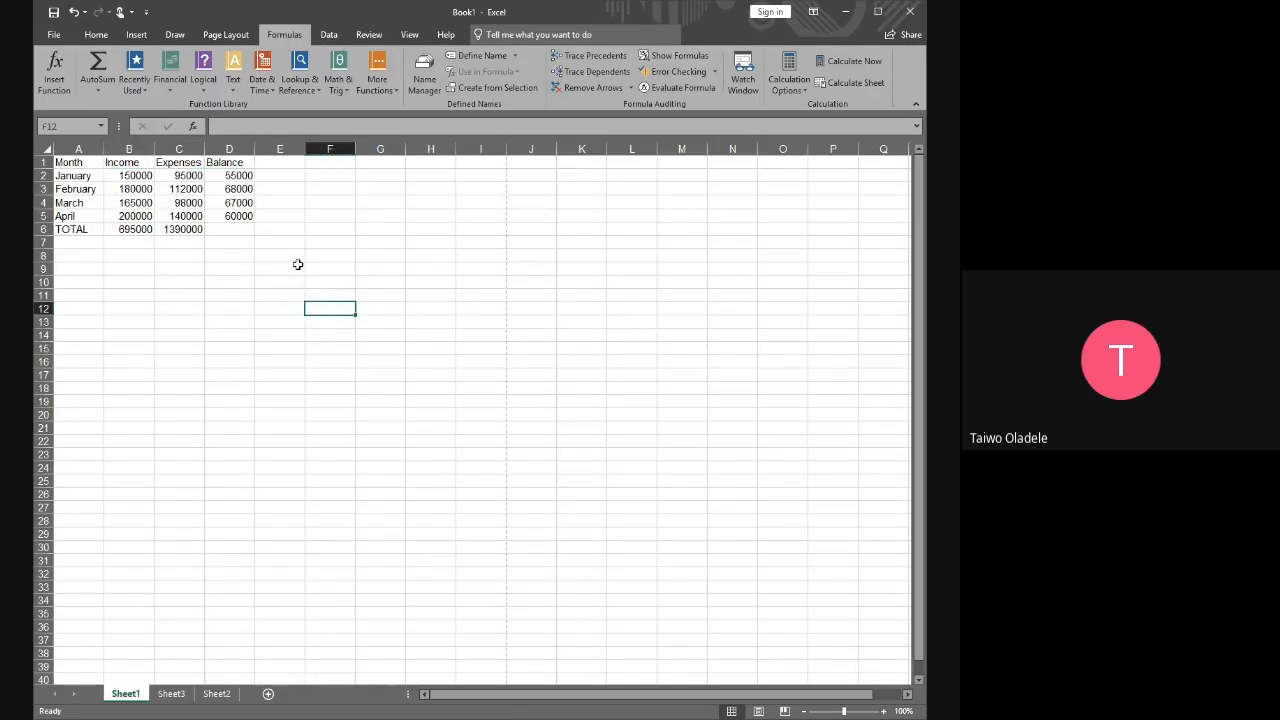
{"action": "left_click", "coordinate": [186, 229]}
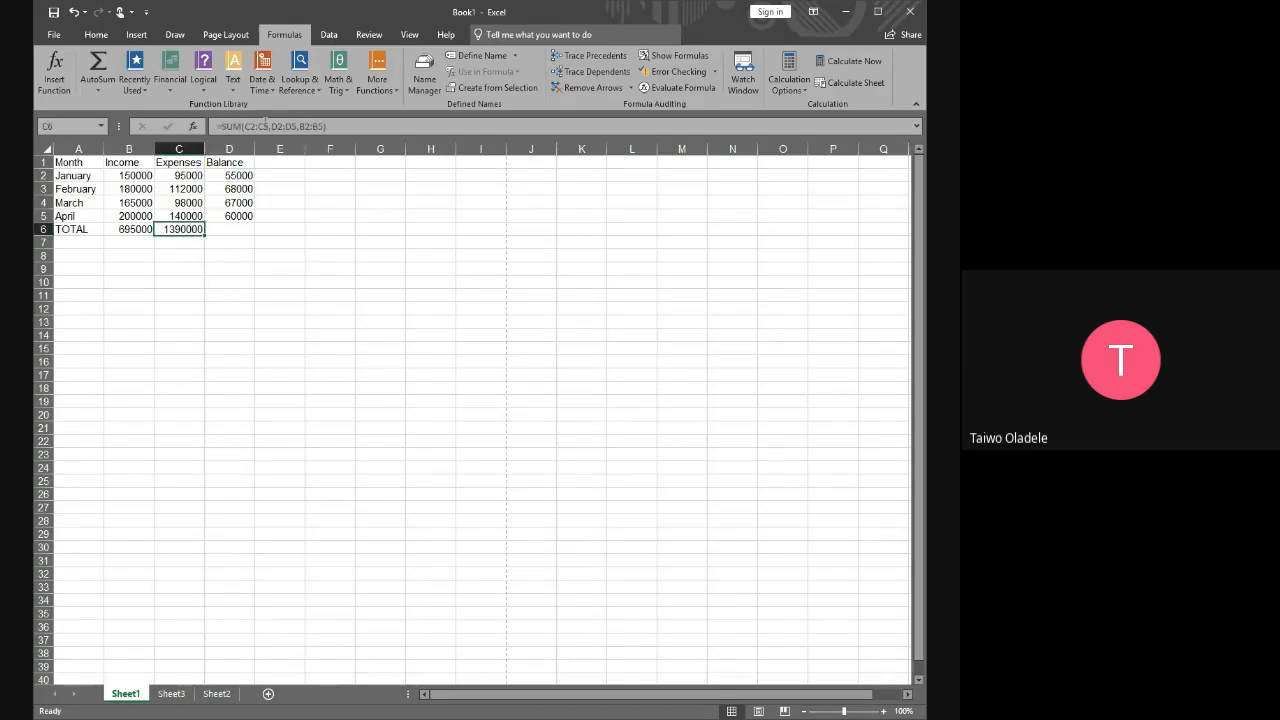
{"action": "left_click", "coordinate": [323, 373]}
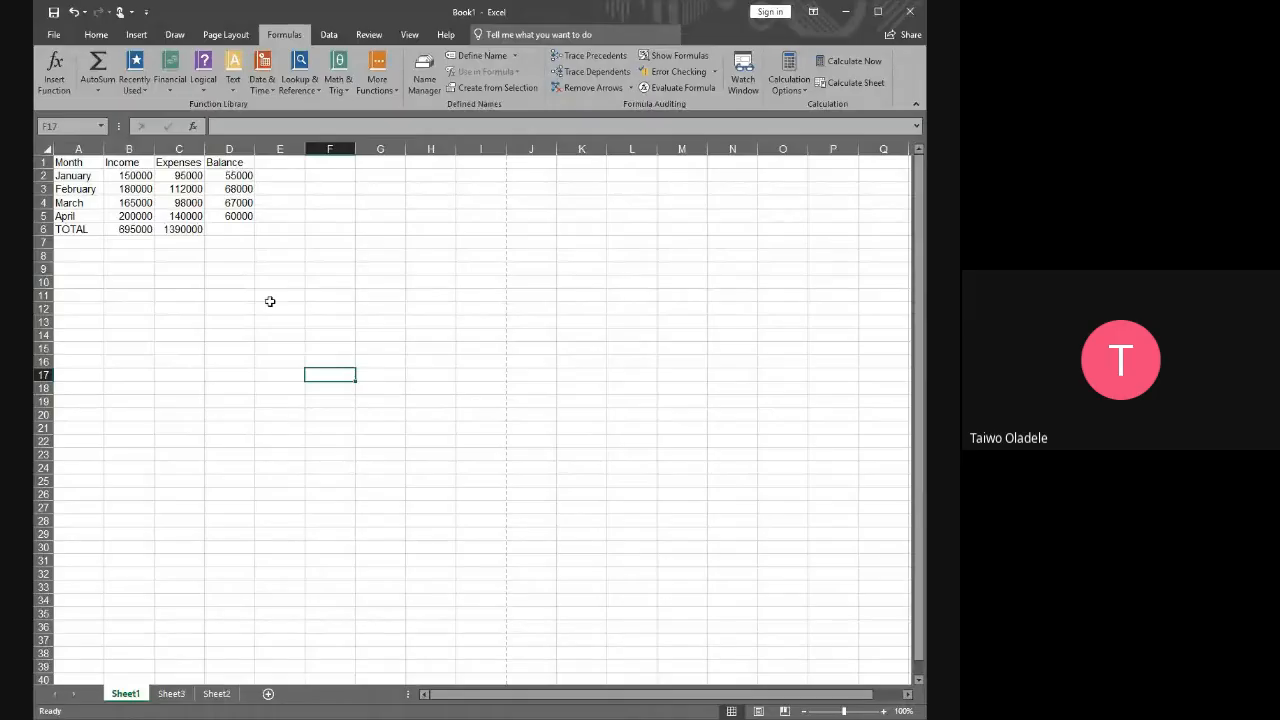
Check the balance formula in D2 and select the January to April balances in D2:D5
{"action": "left_click", "coordinate": [245, 176]}
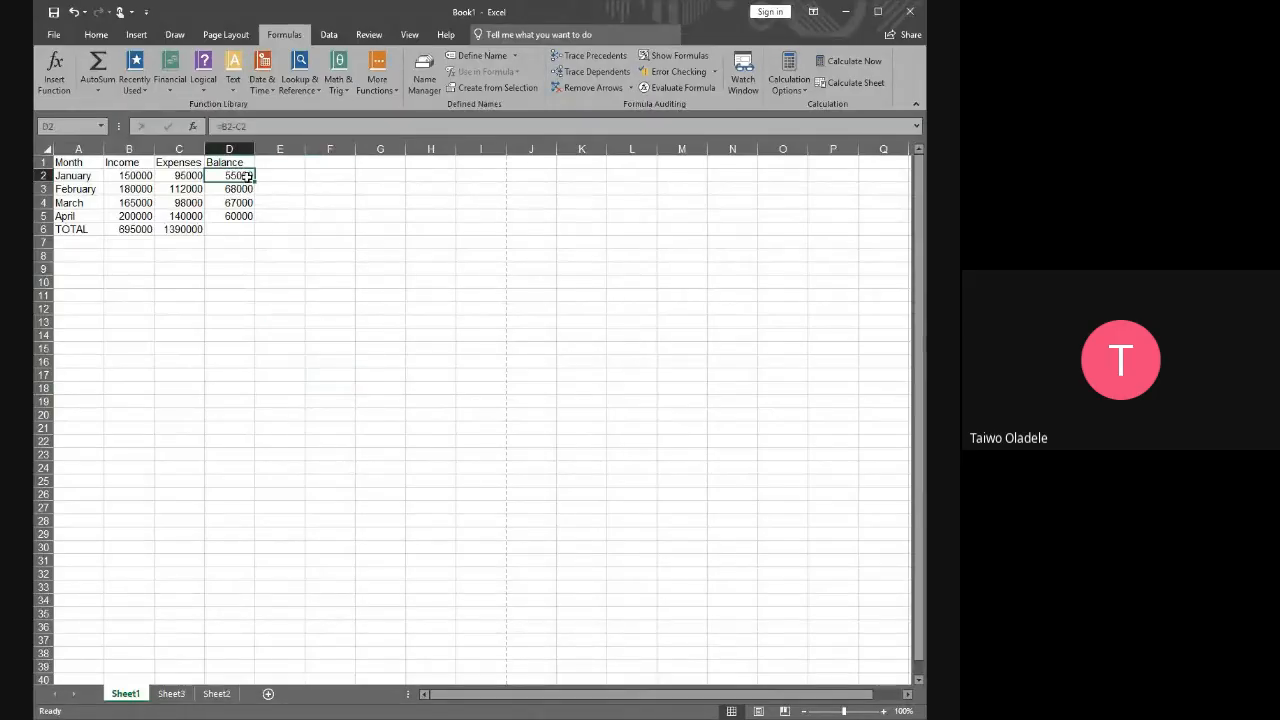
{"action": "left_click_drag", "start_coordinate": [240, 176], "coordinate": [242, 212]}
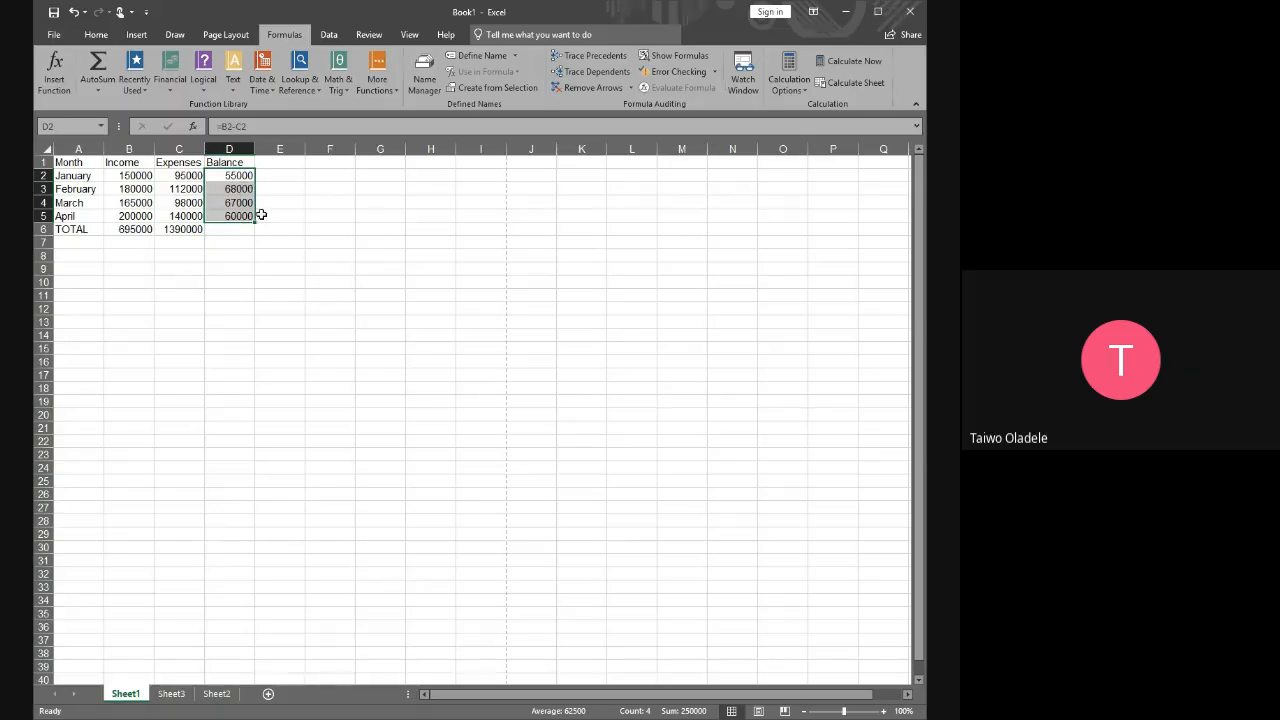
Review the balance formula in D2 and compare C6's three-range total with the sum of the selected figures in B2:D5
{"action": "left_click", "coordinate": [240, 177]}
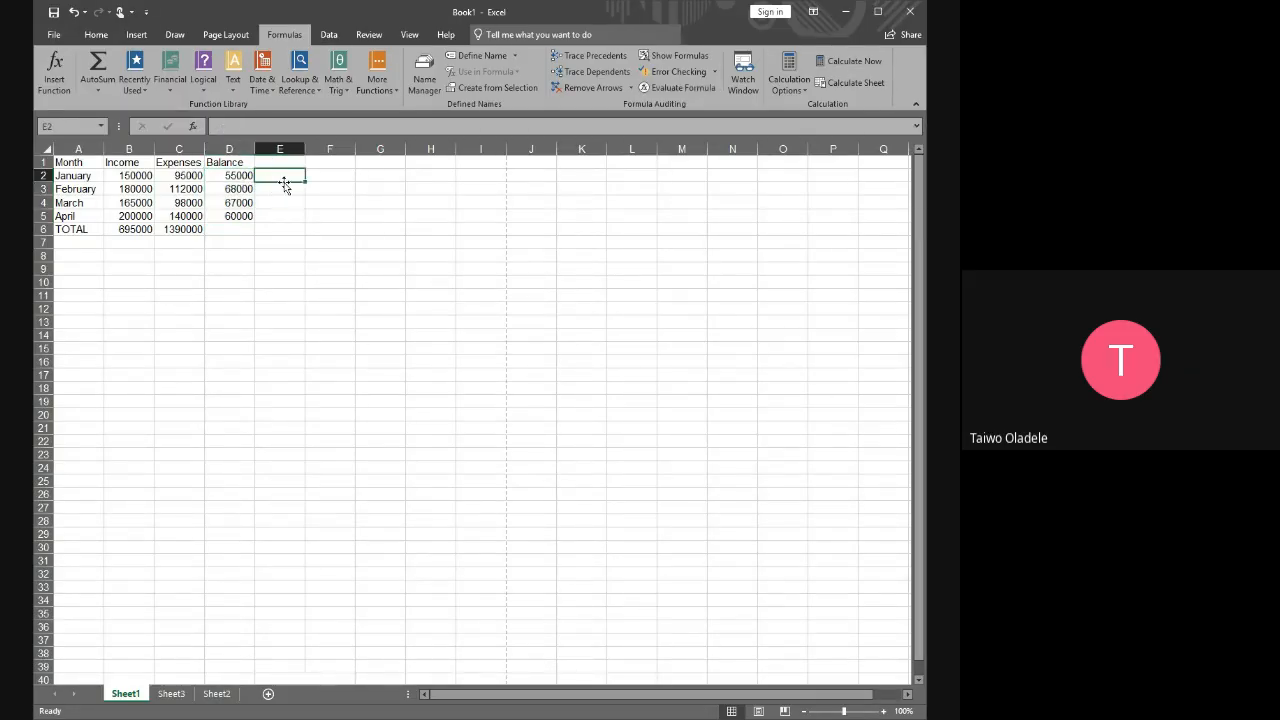
{"action": "left_click_drag", "start_coordinate": [240, 177], "coordinate": [247, 230]}
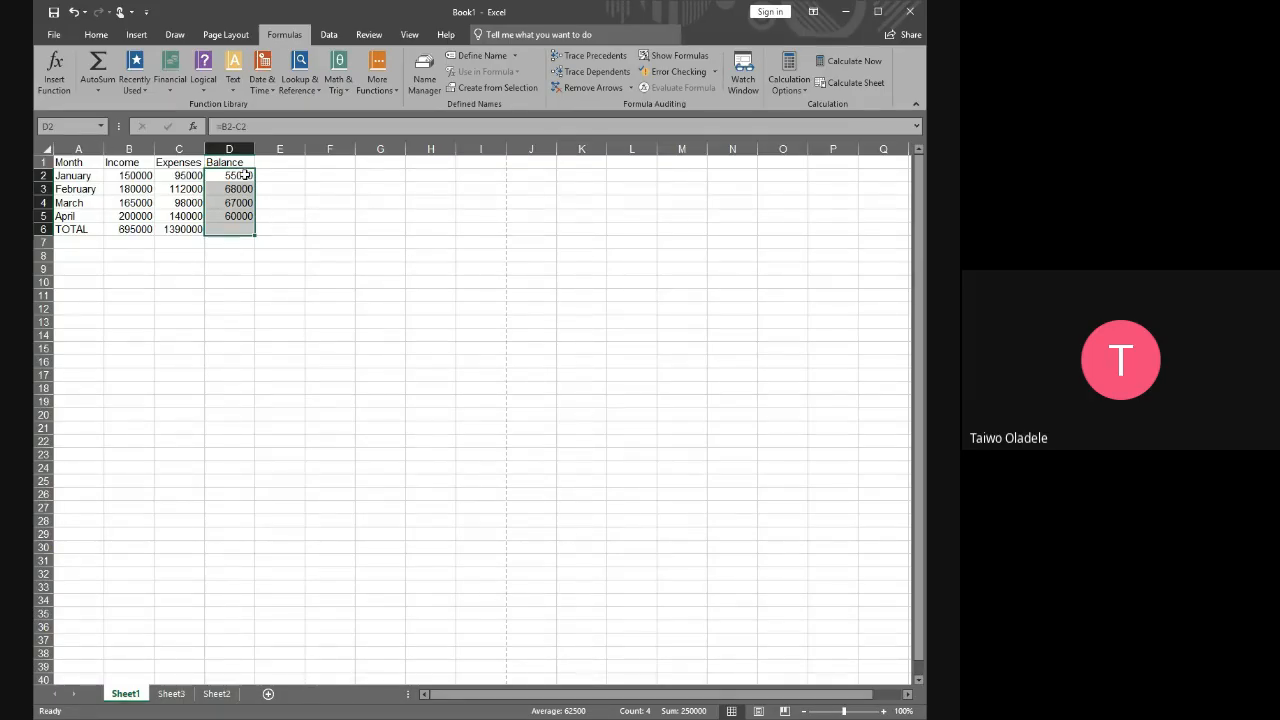
{"action": "left_click", "coordinate": [245, 175]}
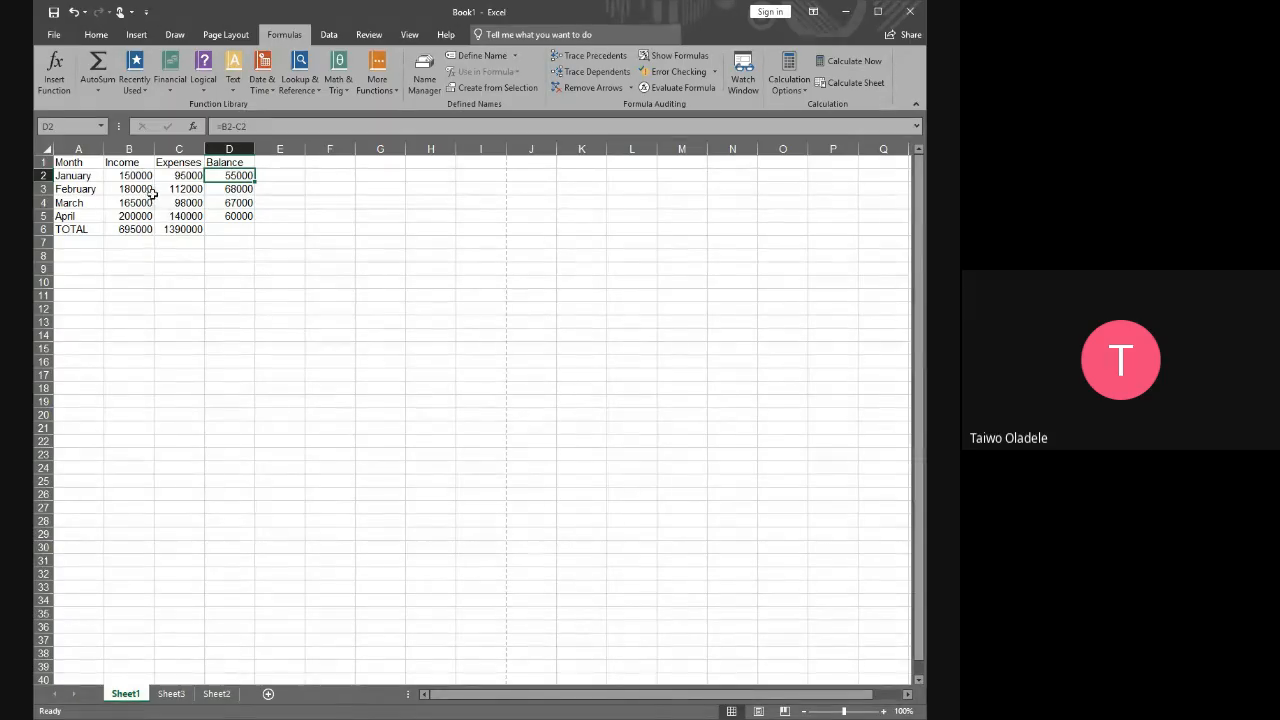
{"action": "left_click", "coordinate": [184, 228]}
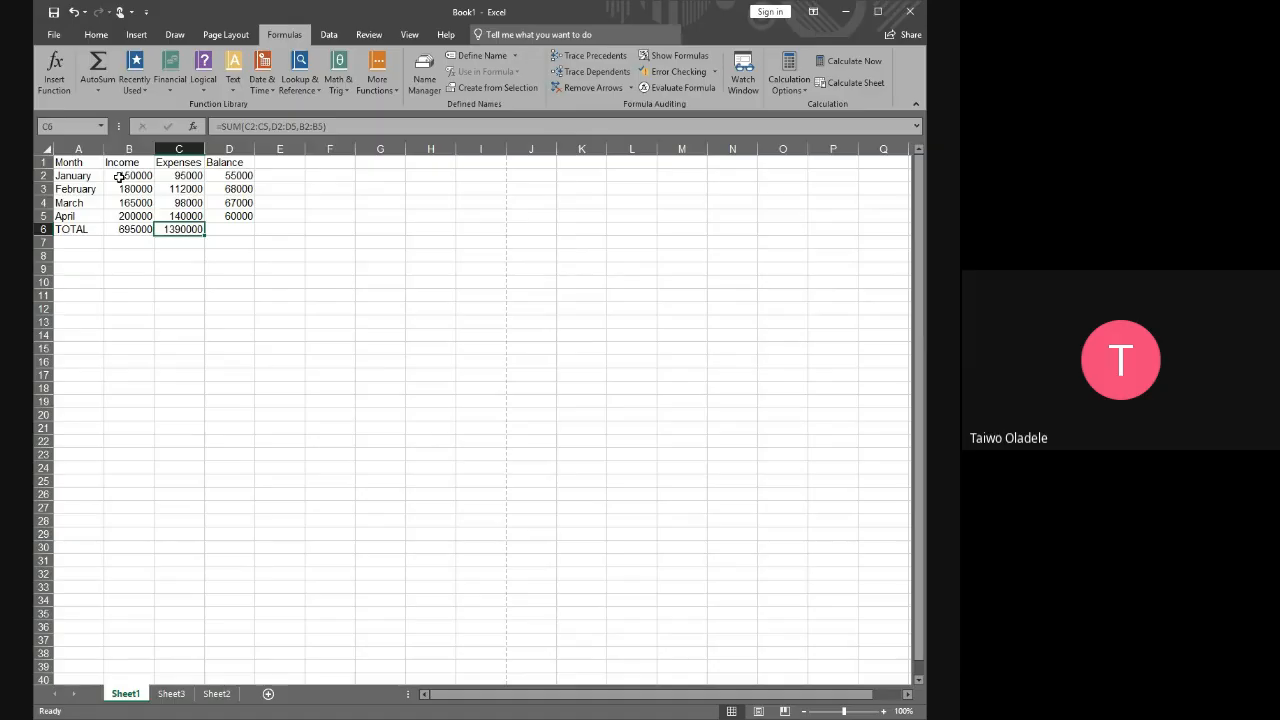
{"action": "left_click_drag", "start_coordinate": [117, 175], "coordinate": [230, 217]}
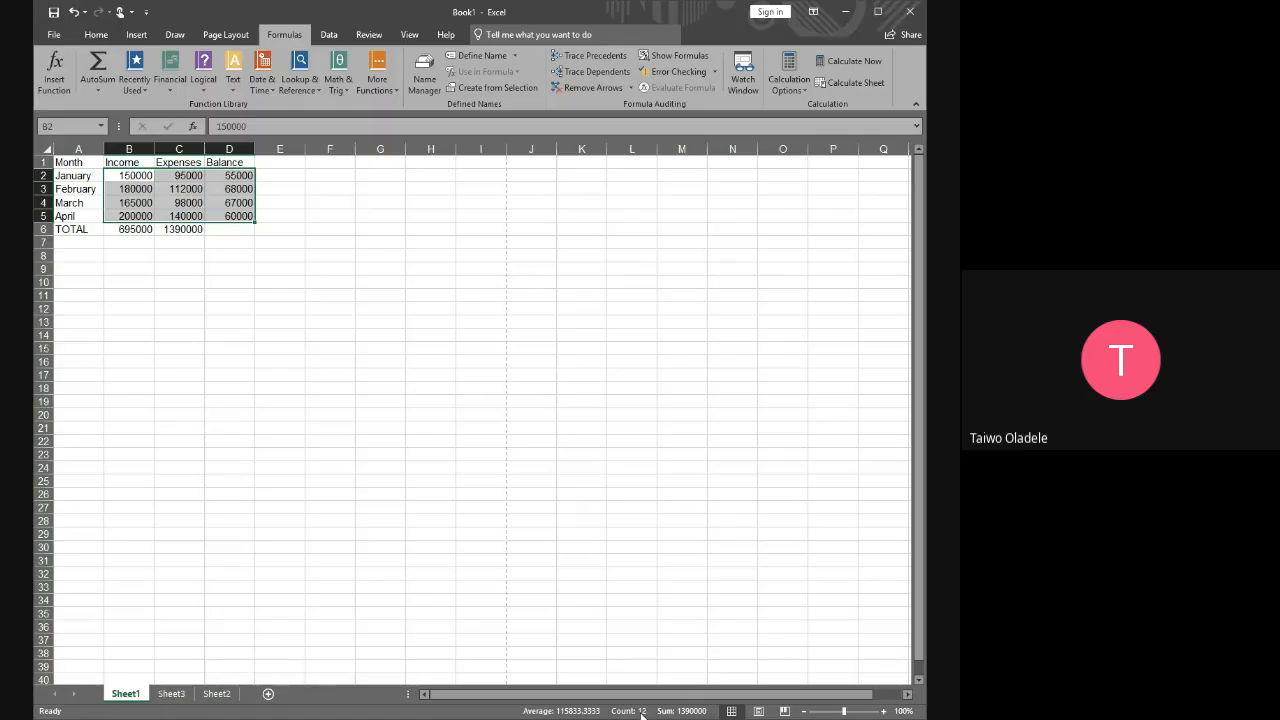
{"action": "left_click_drag", "start_coordinate": [125, 175], "coordinate": [213, 232]}
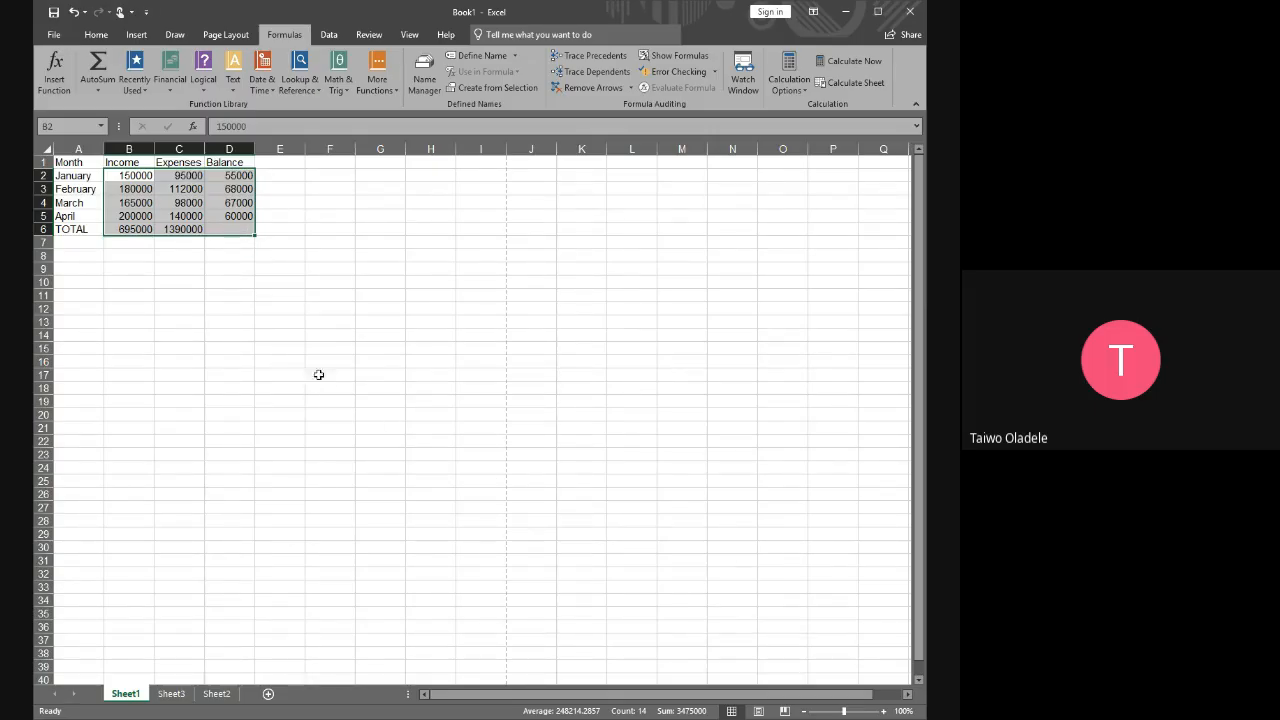
{"action": "left_click", "coordinate": [310, 366]}
Remove the ranges D2:D5 and B2:B5 from C6's SUM formula so that it totals only C2:C5
{"action": "left_click", "coordinate": [179, 229]}
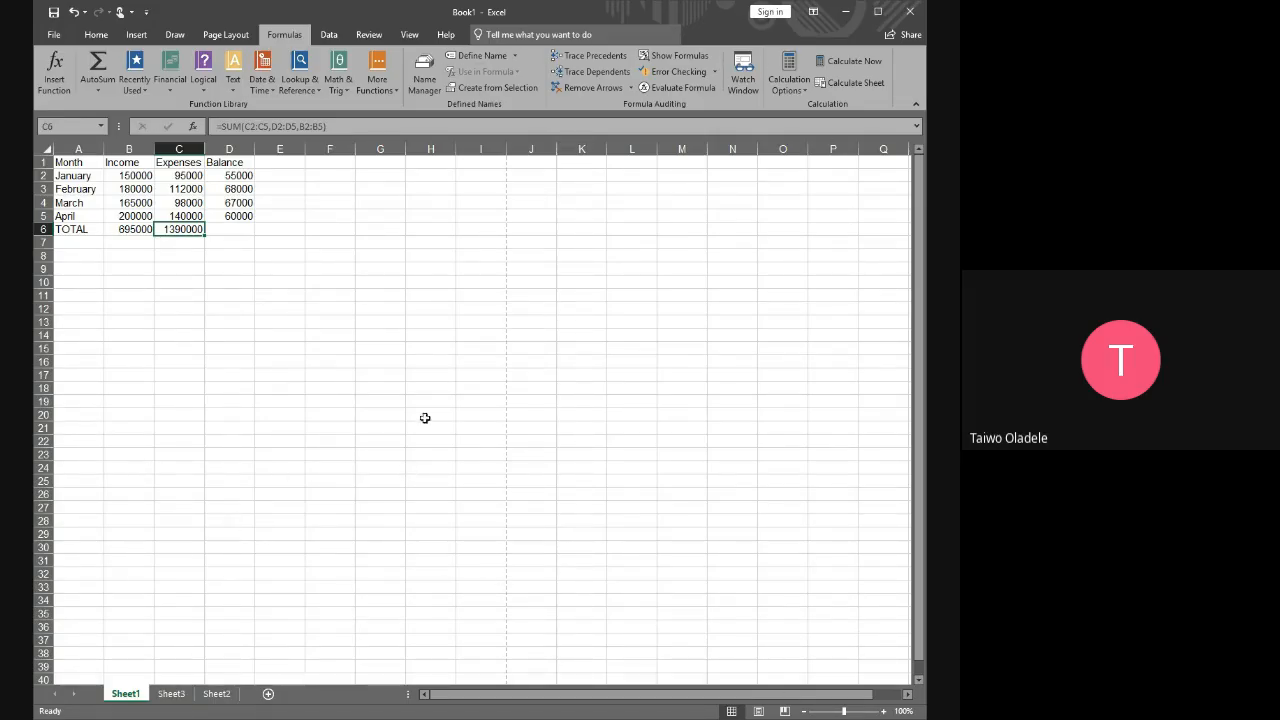
{"action": "left_click", "coordinate": [228, 229]}
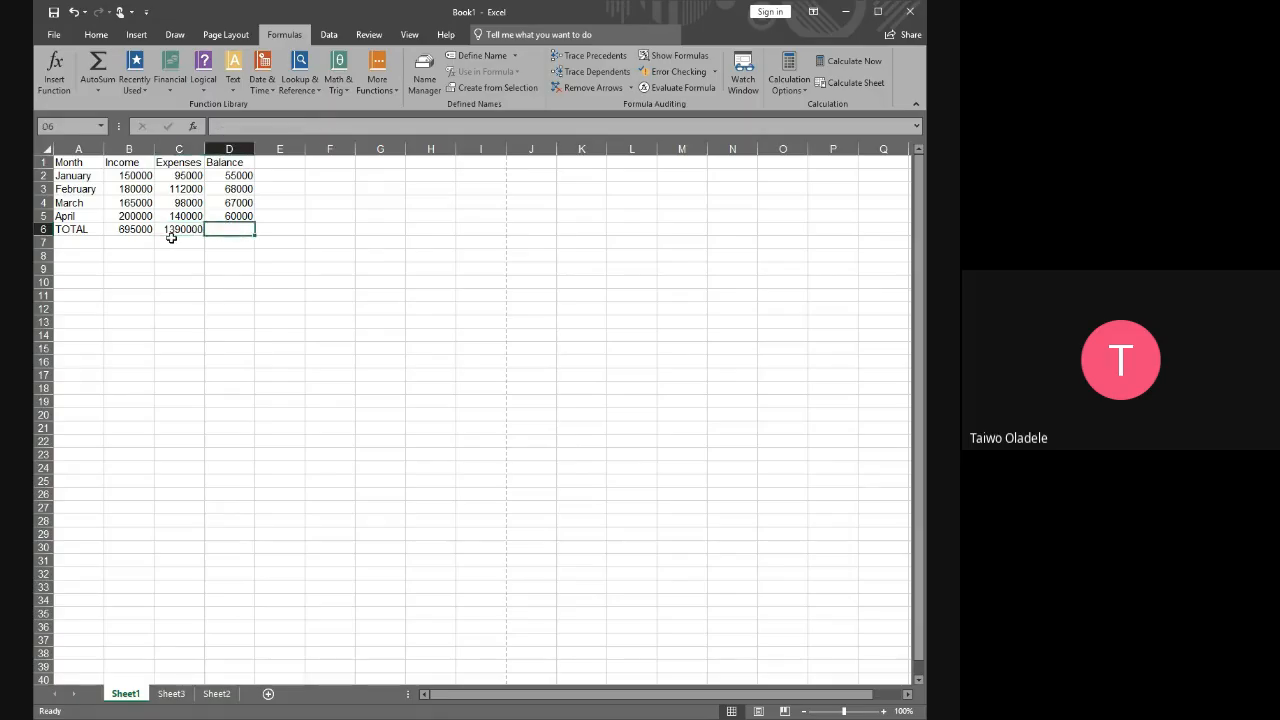
{"action": "left_click", "coordinate": [183, 230]}
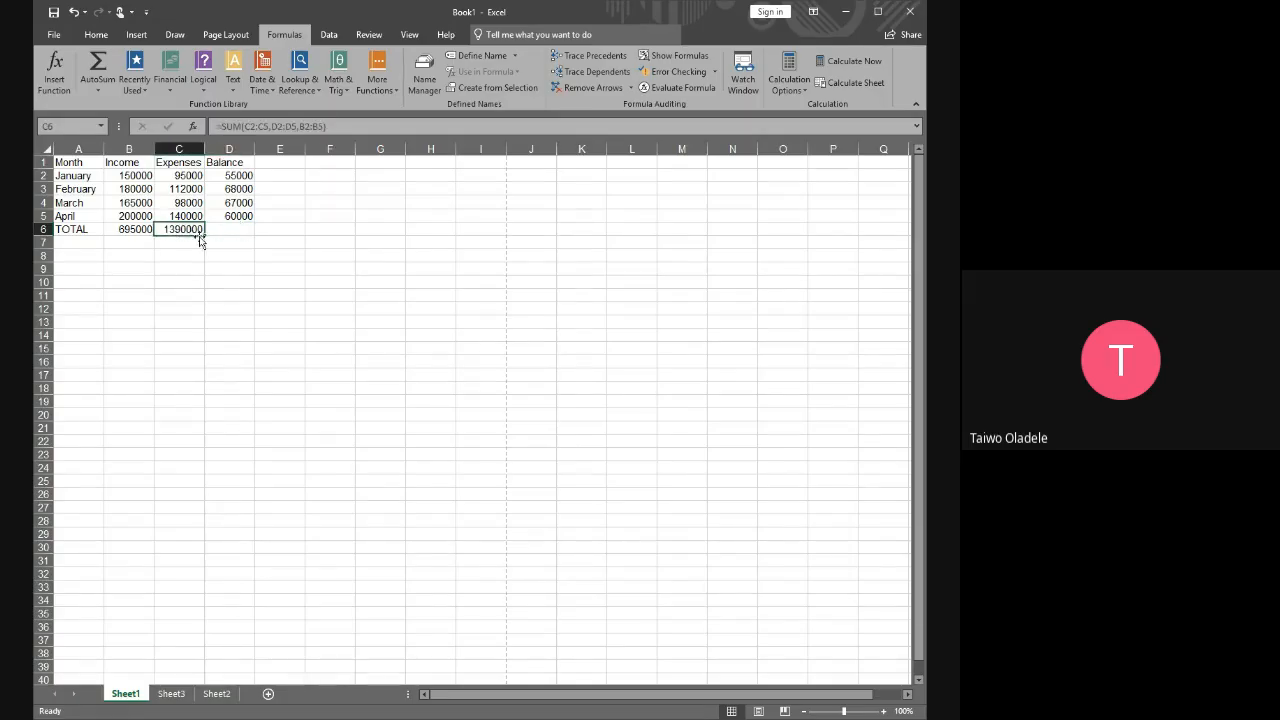
{"action": "left_click", "coordinate": [268, 126]}
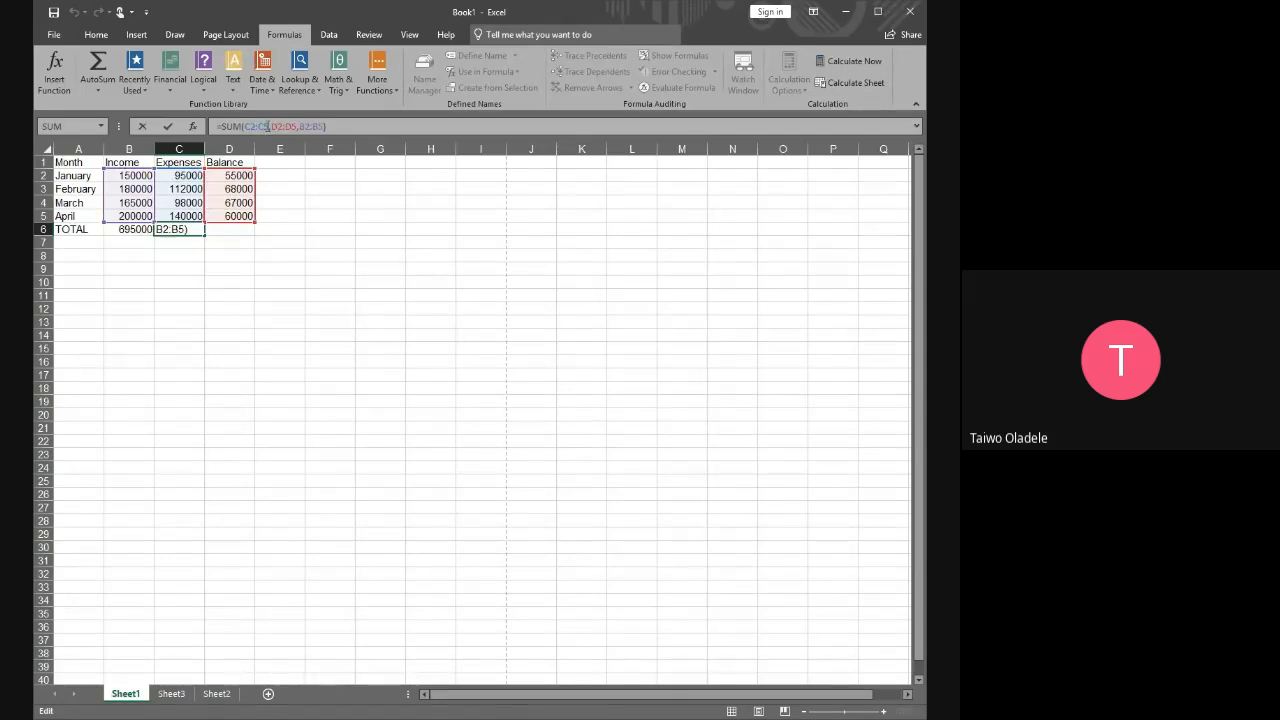
{"action": "left_click_drag", "start_coordinate": [270, 126], "coordinate": [328, 126]}
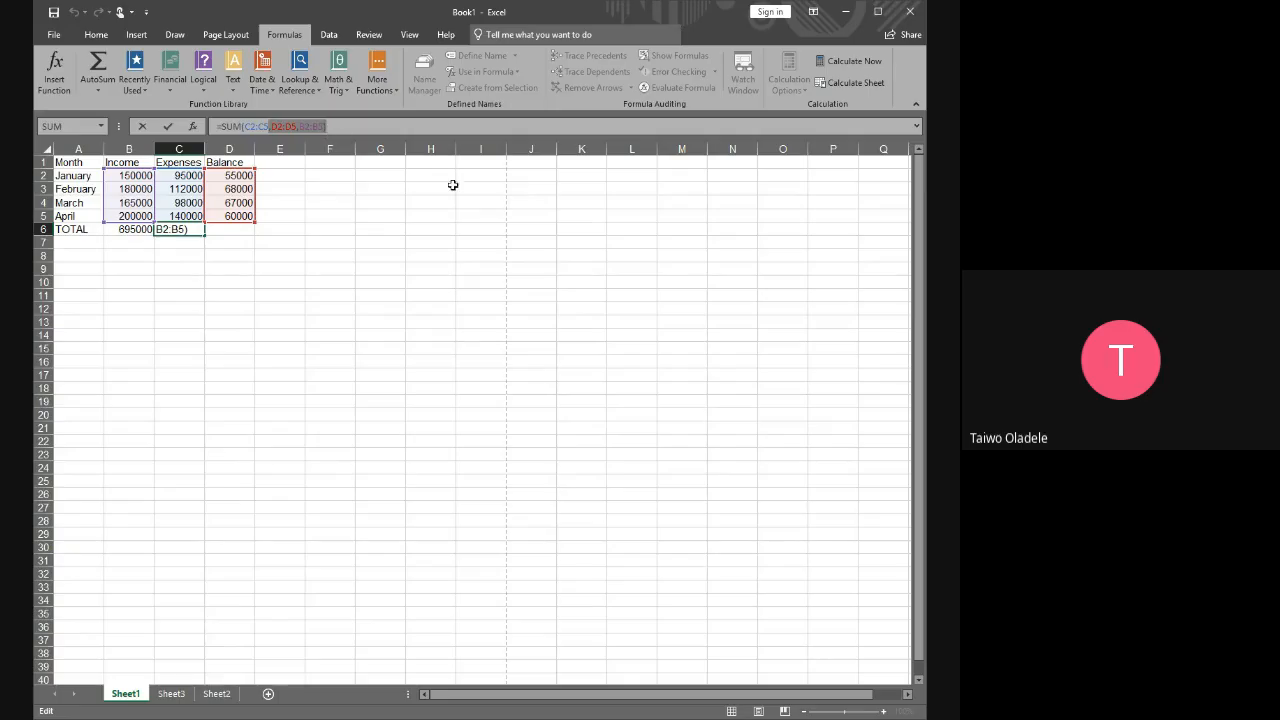
{"action": "key", "text": "BackSpace"}
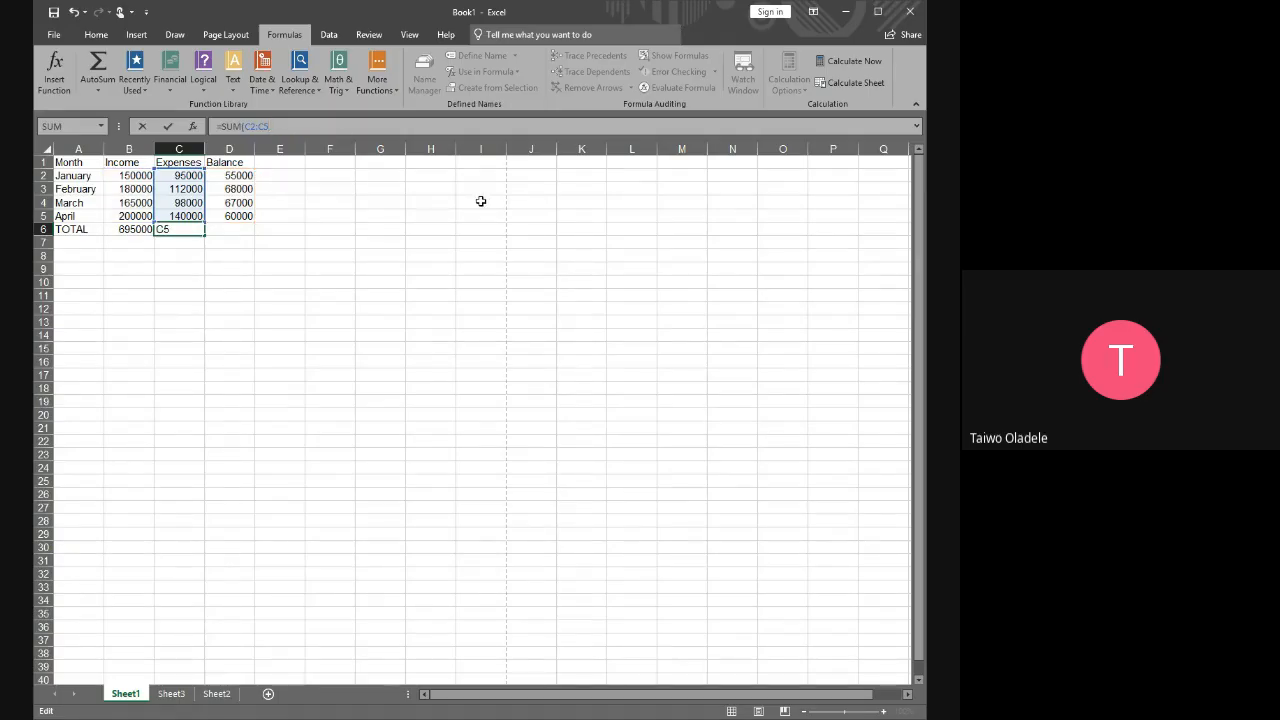
{"action": "key", "text": "Return"}
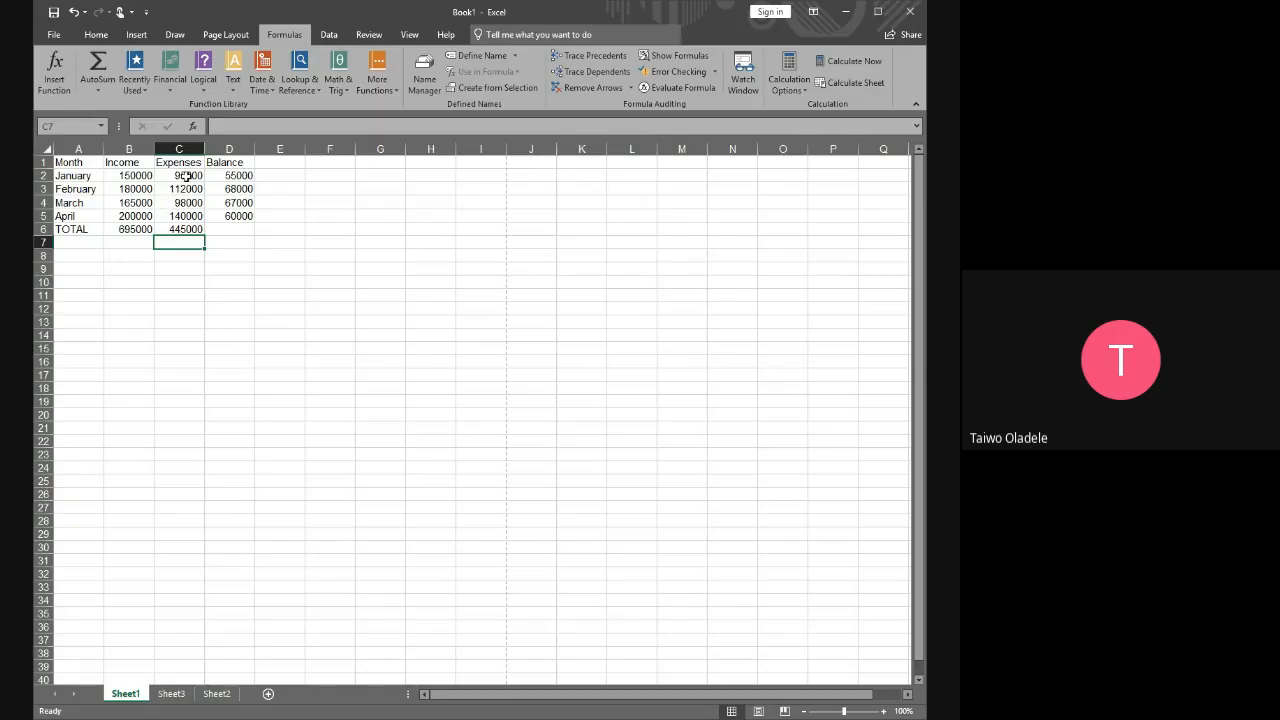
{"action": "left_click_drag", "start_coordinate": [186, 189], "coordinate": [177, 229]}
{"action": "left_click", "coordinate": [185, 231]}
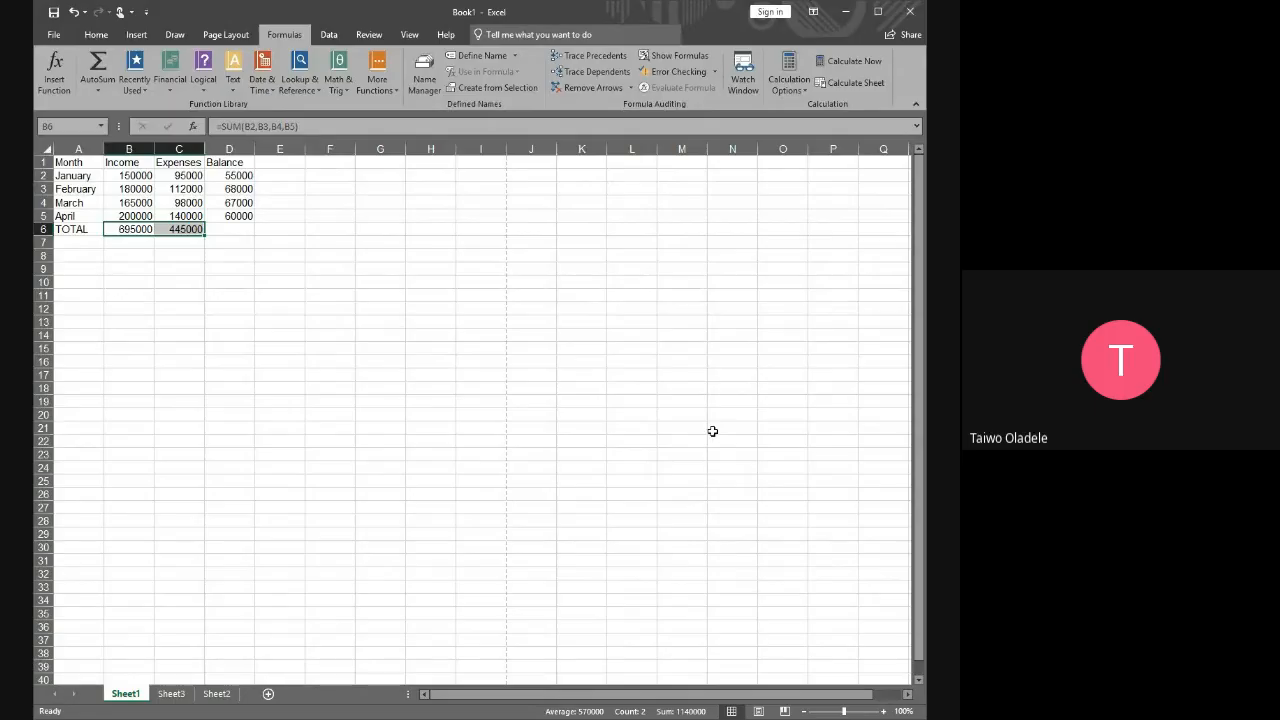
Total the balances in D6 with =SUM(D2:D5) and check the totals in B6:D6
{"action": "left_click", "coordinate": [232, 229]}
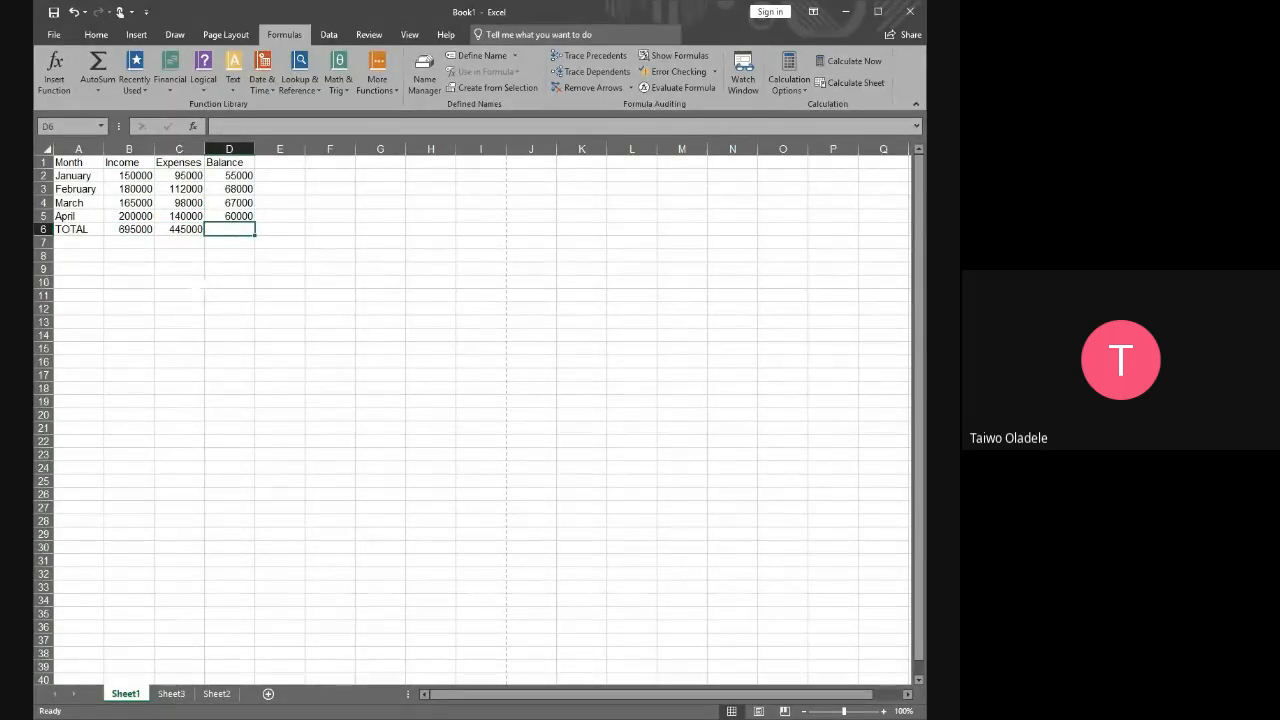
{"action": "type", "text": "="}
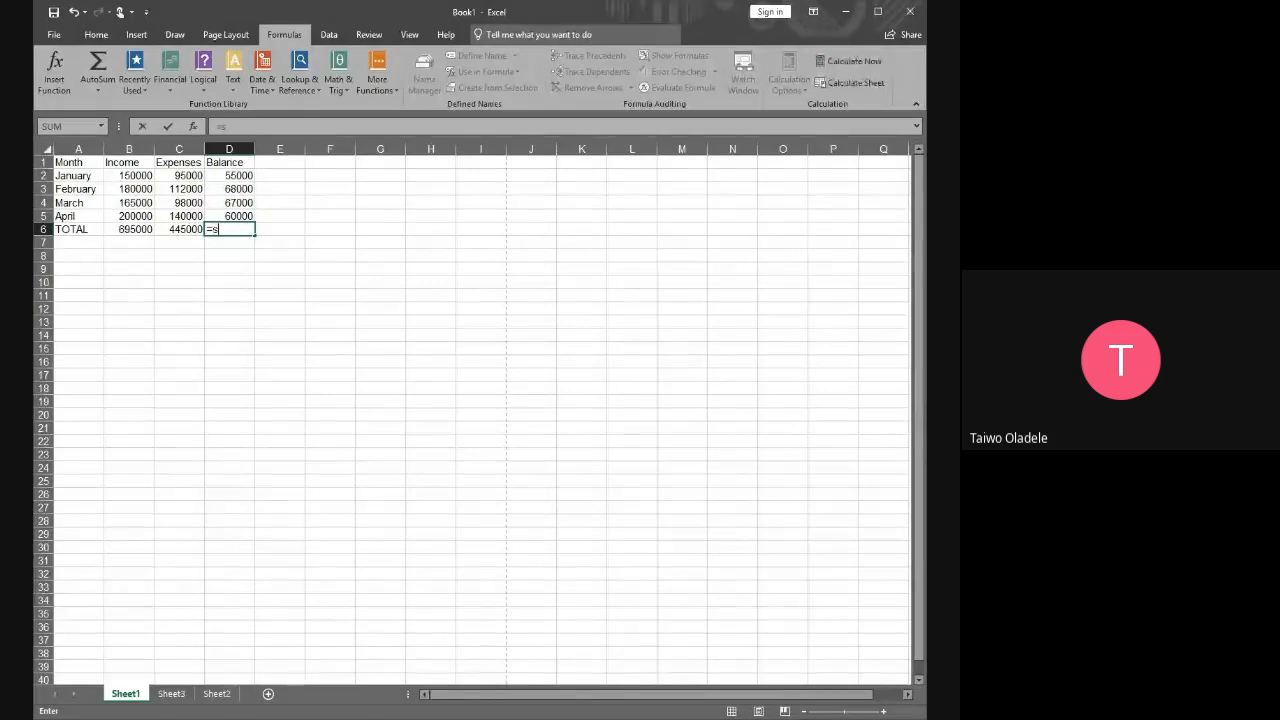
{"action": "type", "text": "sum"}
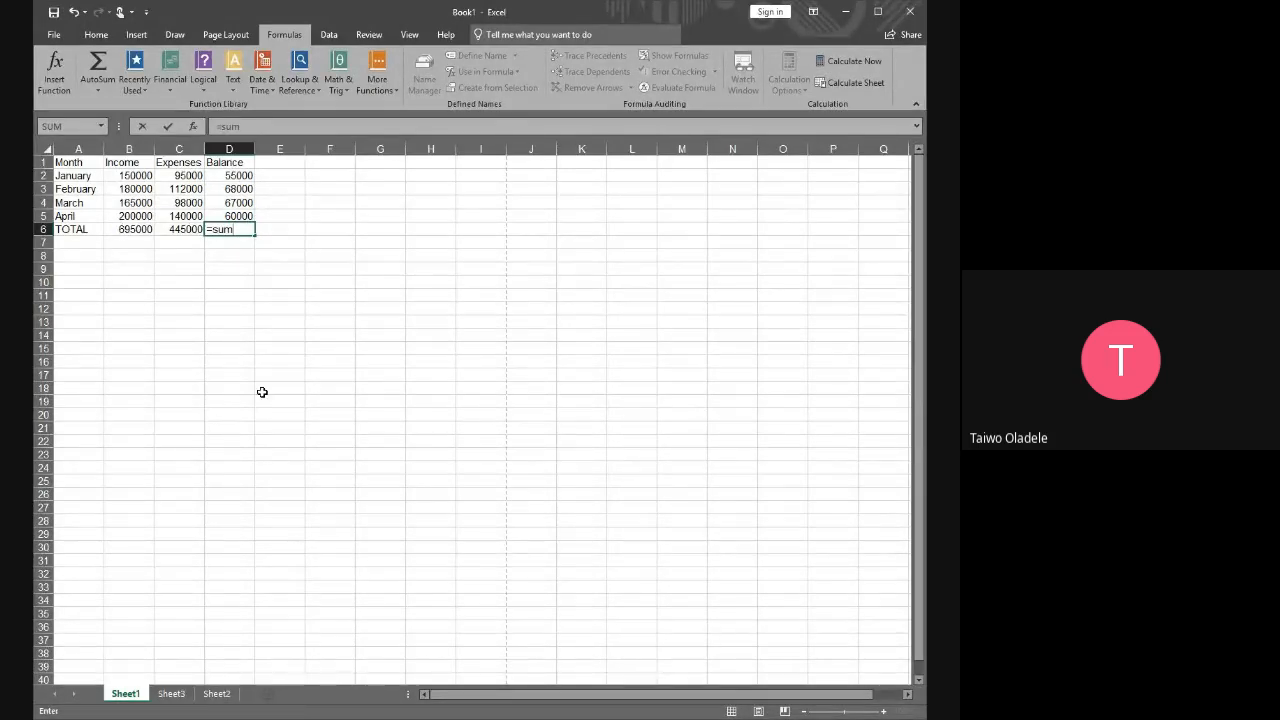
{"action": "type", "text": "("}
{"action": "left_click_drag", "start_coordinate": [240, 177], "coordinate": [238, 205]}
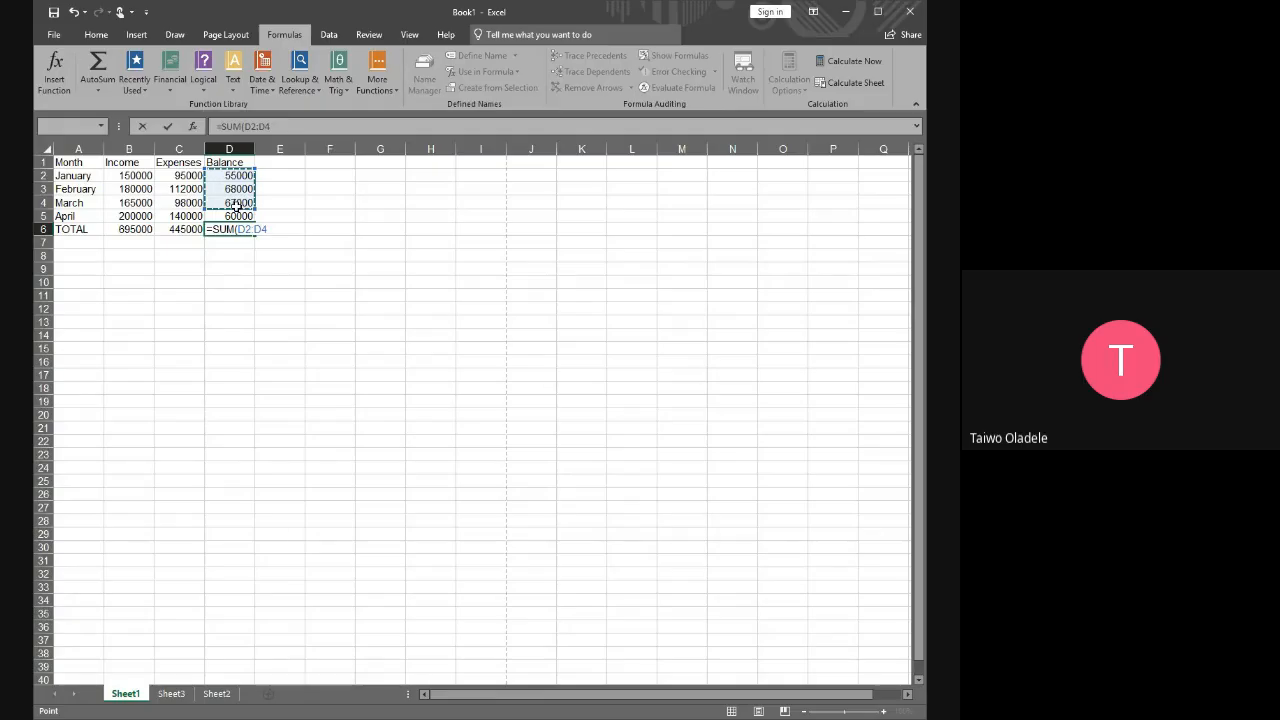
{"action": "left_click_drag", "start_coordinate": [237, 207], "coordinate": [238, 217]}
{"action": "key", "text": "Return"}
{"action": "left_click_drag", "start_coordinate": [126, 230], "coordinate": [241, 230]}
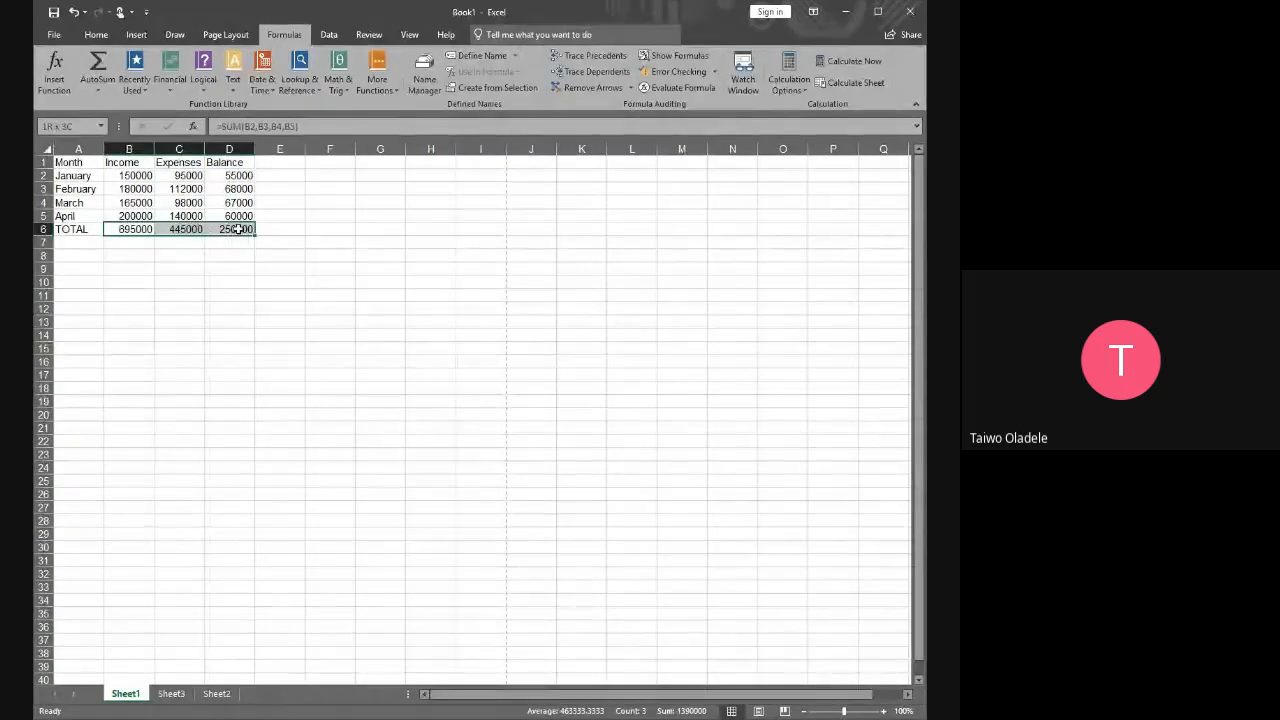
{"action": "left_click", "coordinate": [312, 258]}
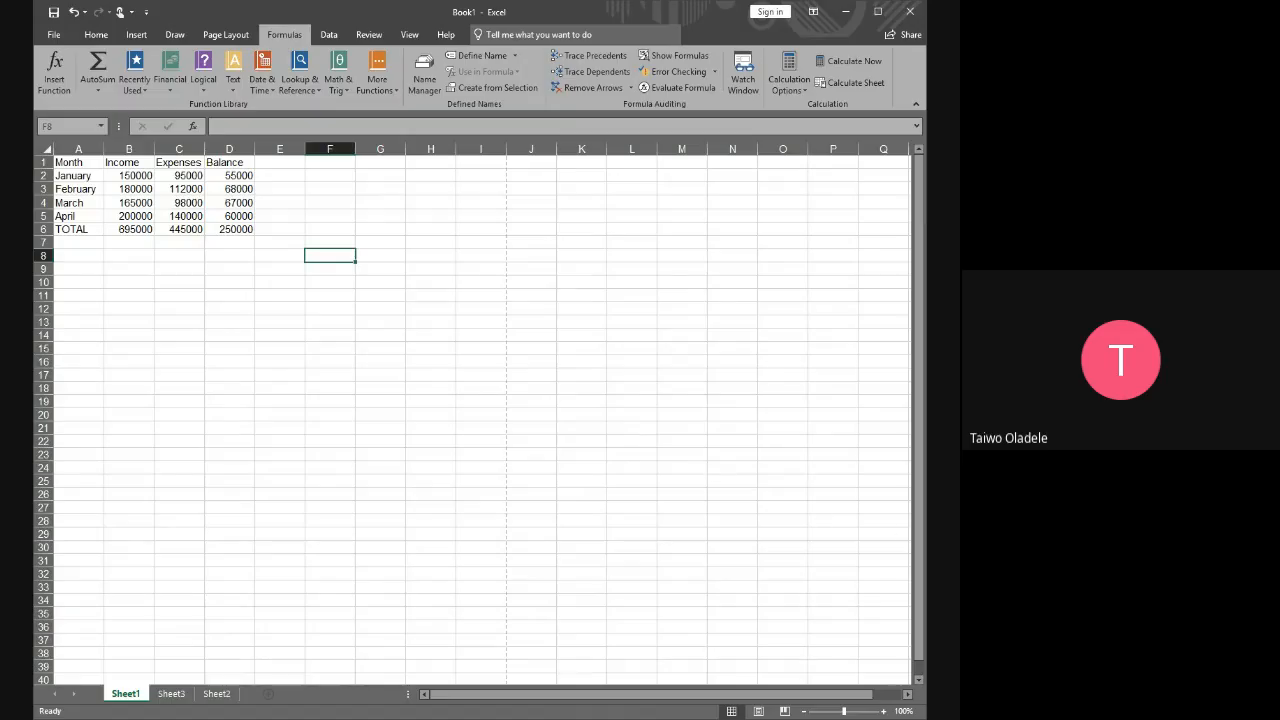
Look through the lesson segment outline on Sheet2 and return to Sheet1
{"action": "left_click", "coordinate": [217, 693]}
{"action": "scroll", "coordinate": [620, 449], "scroll_direction": "down", "scroll_amount": 3}
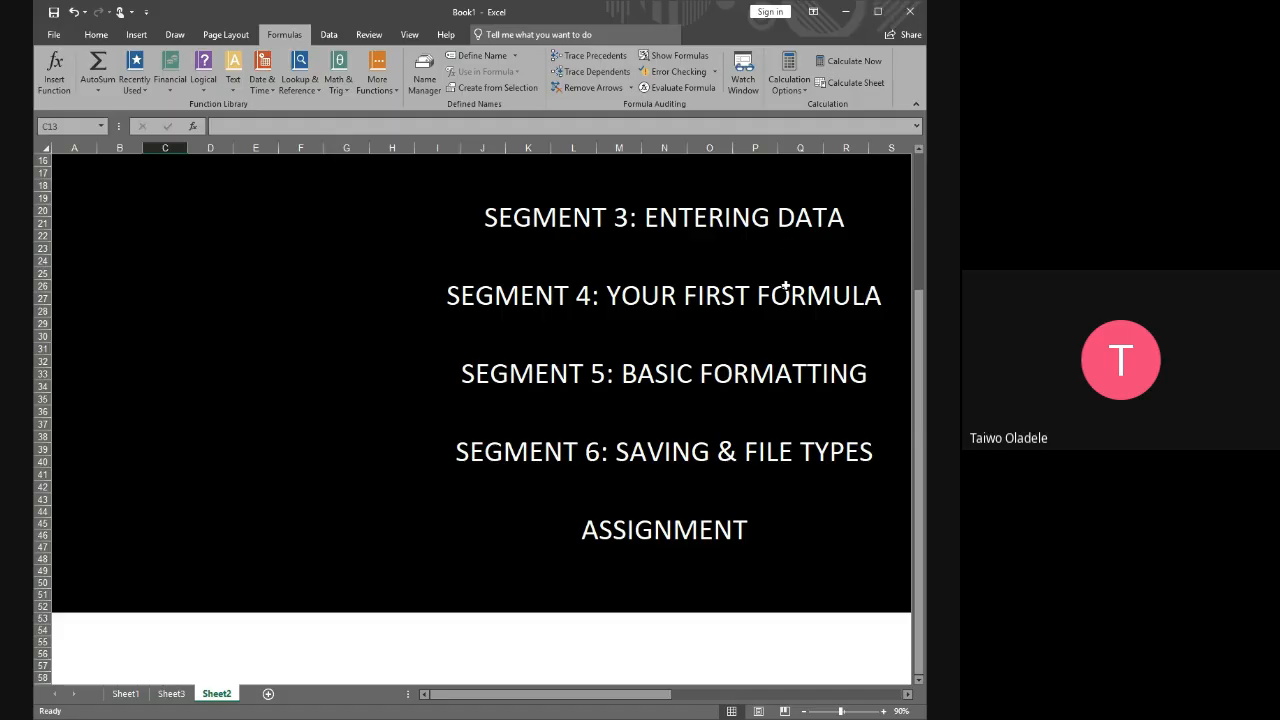
{"action": "scroll", "coordinate": [806, 260], "scroll_direction": "up", "scroll_amount": 4}
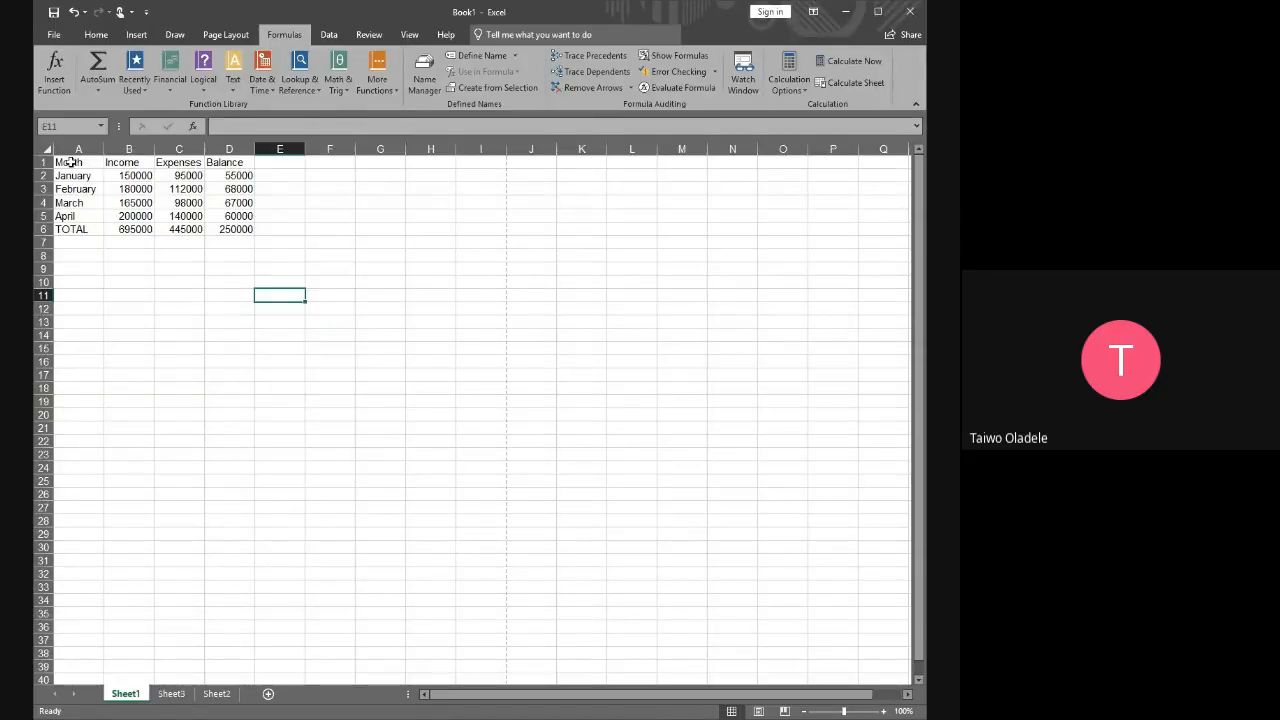
Highlight the whole table in A1:D6 and its header row to examine what needs formatting
{"action": "left_click_drag", "start_coordinate": [71, 162], "coordinate": [252, 229]}
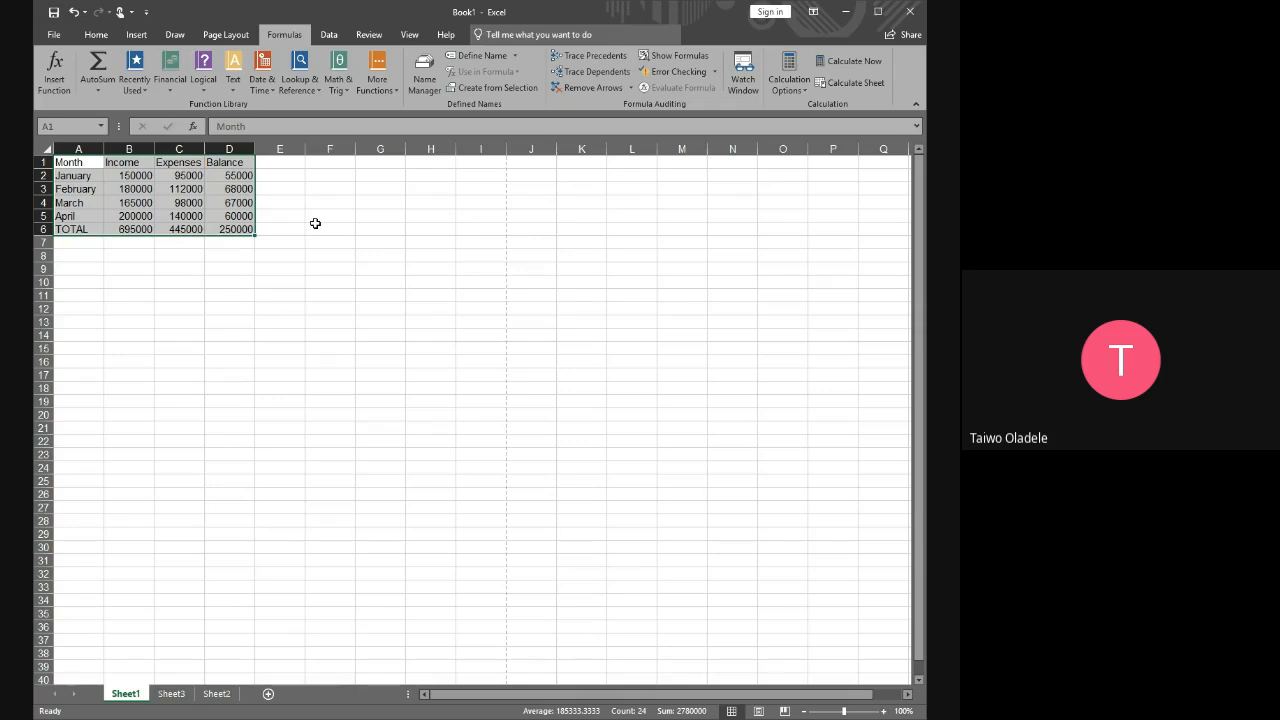
{"action": "left_click", "coordinate": [280, 201]}
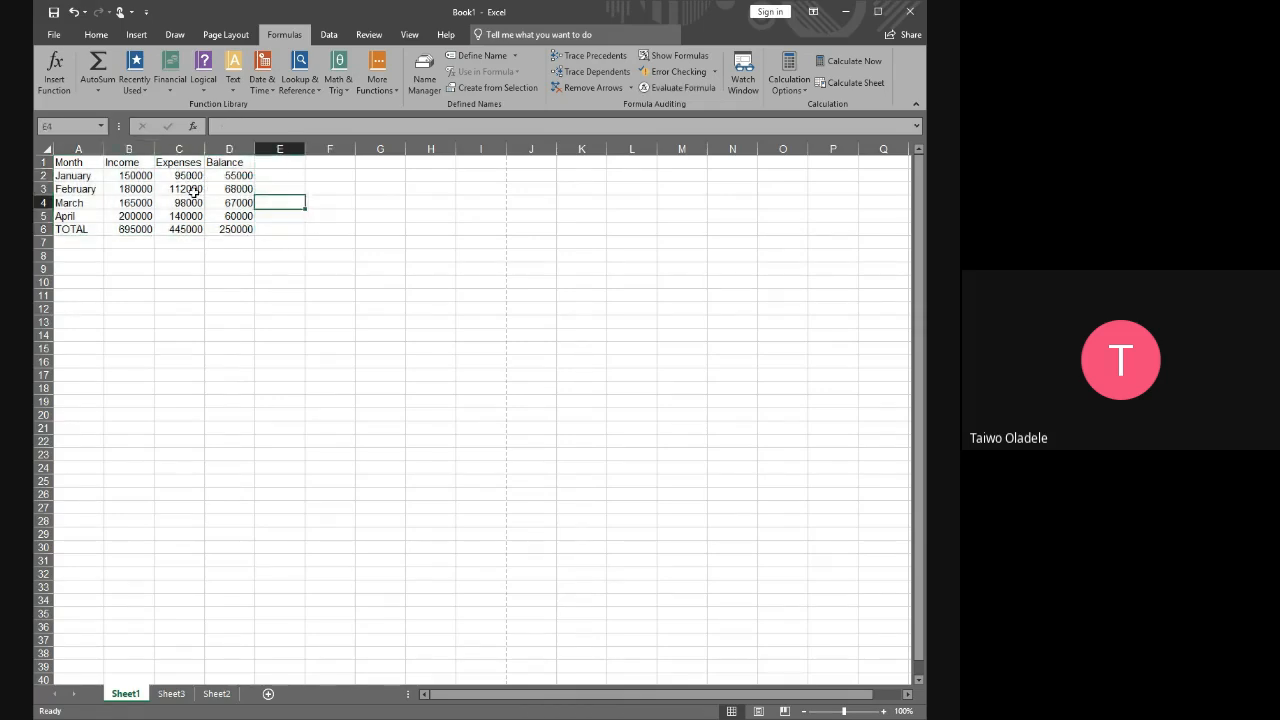
{"action": "left_click_drag", "start_coordinate": [68, 162], "coordinate": [226, 230]}
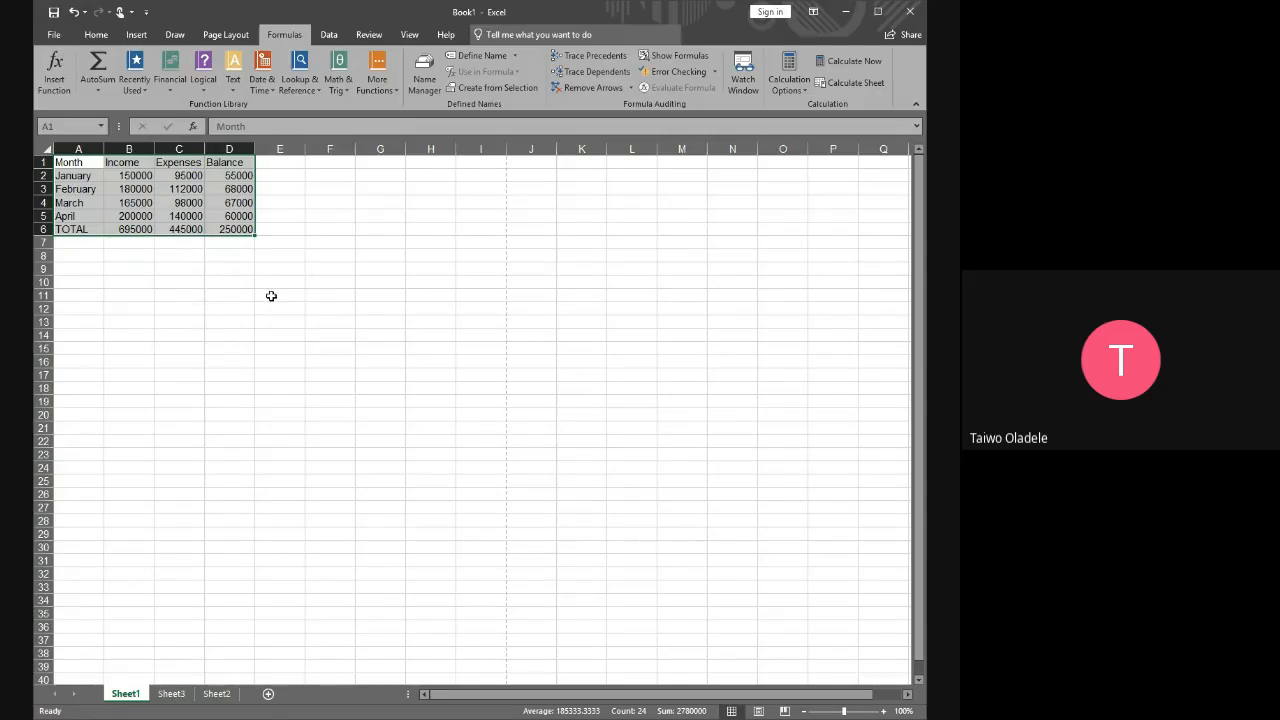
{"action": "left_click", "coordinate": [271, 296]}
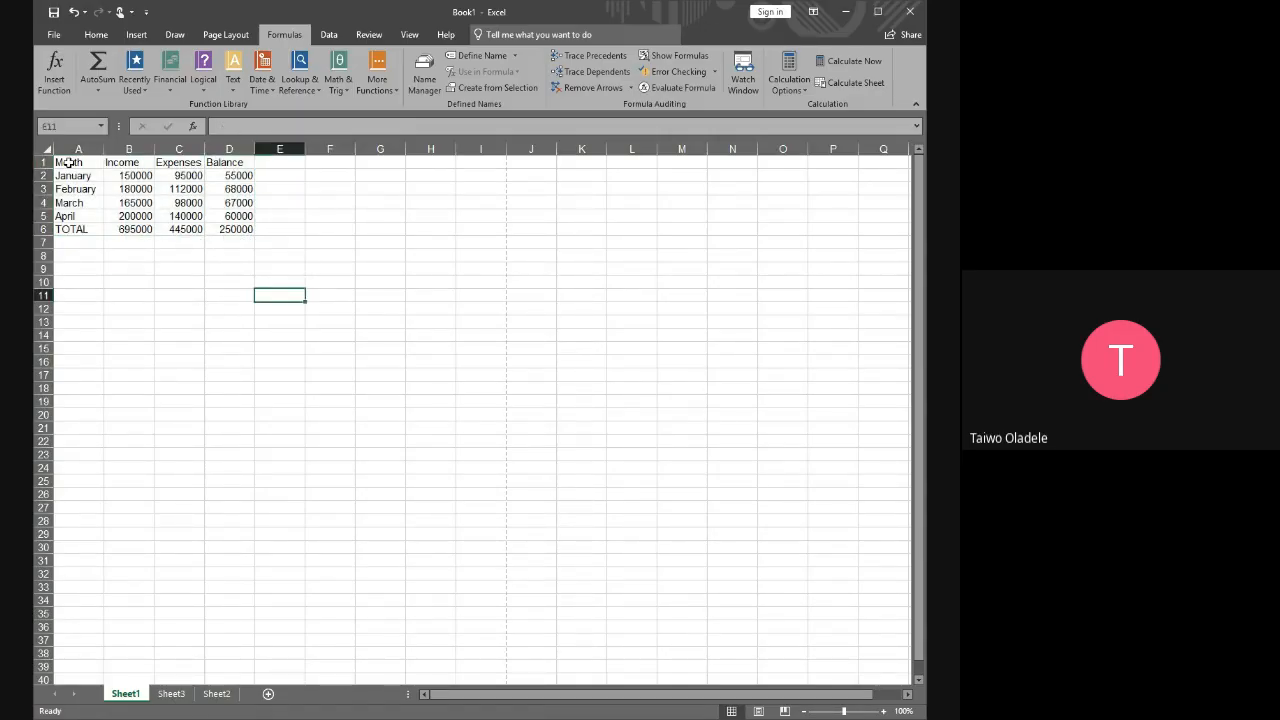
{"action": "left_click_drag", "start_coordinate": [62, 162], "coordinate": [228, 162]}
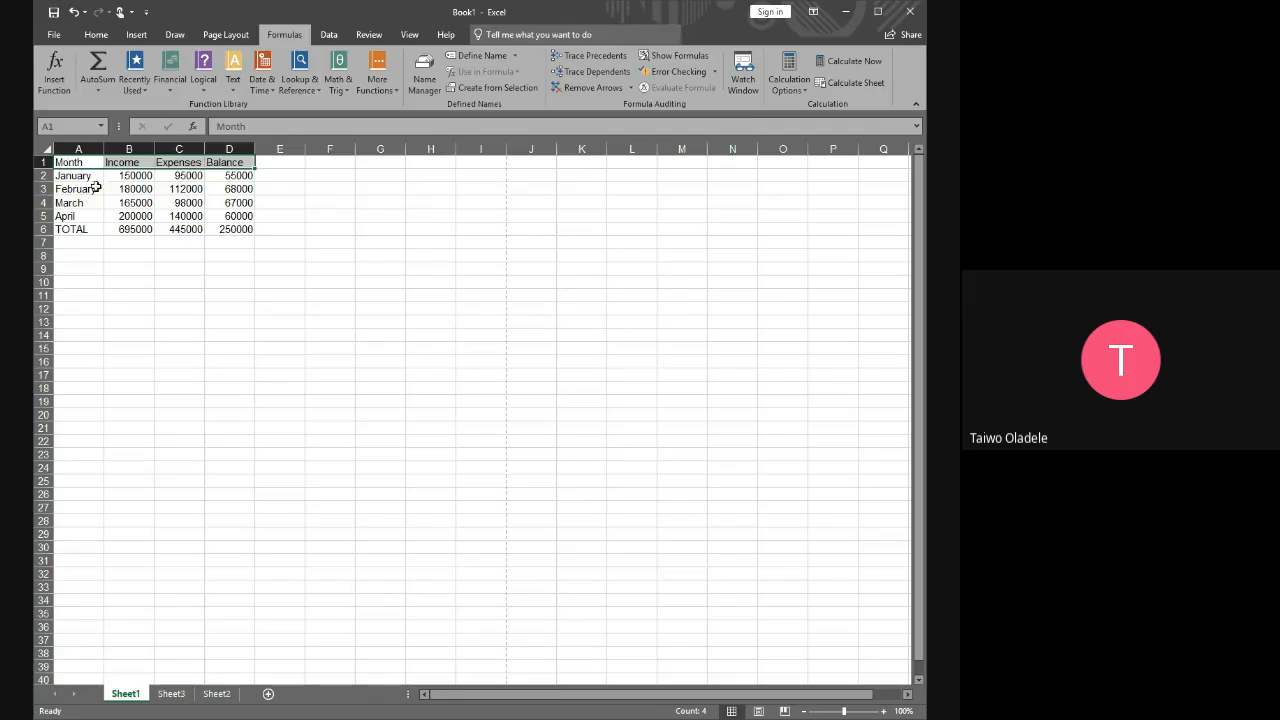
{"action": "left_click", "coordinate": [183, 304]}
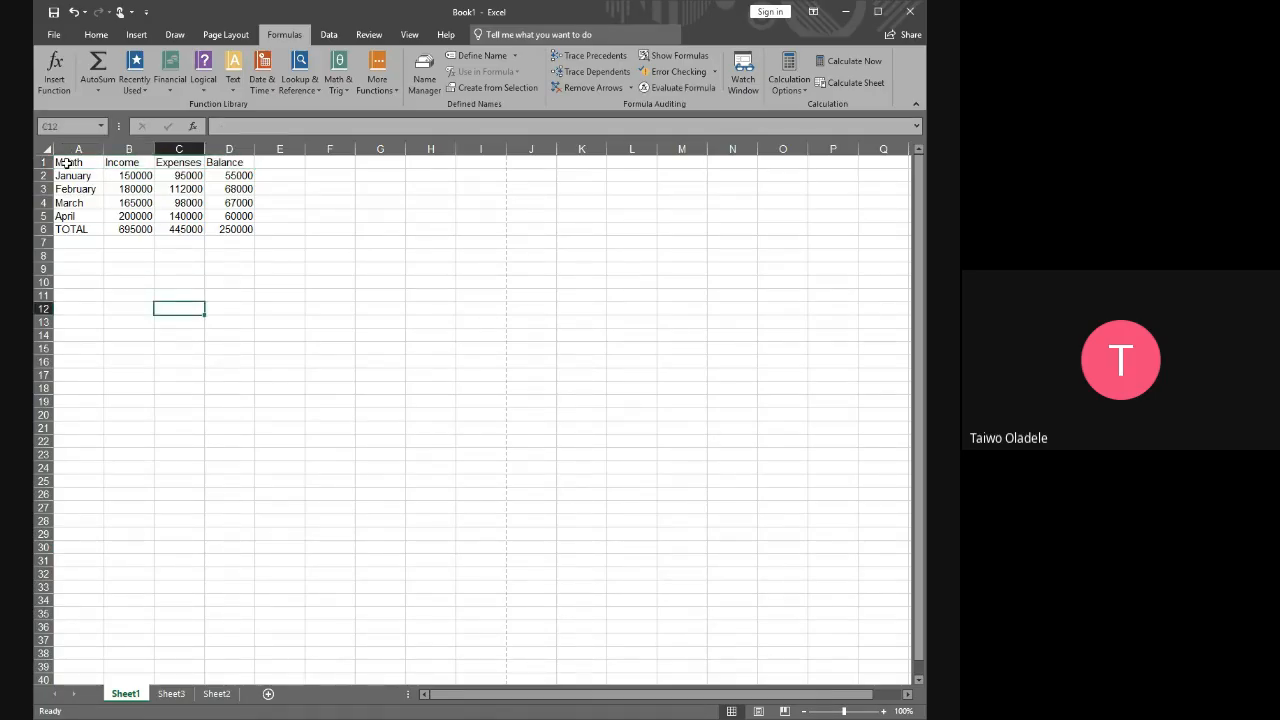
Make the header cells A1:D1 bold and set their font to Calibri
{"action": "left_click", "coordinate": [64, 162]}
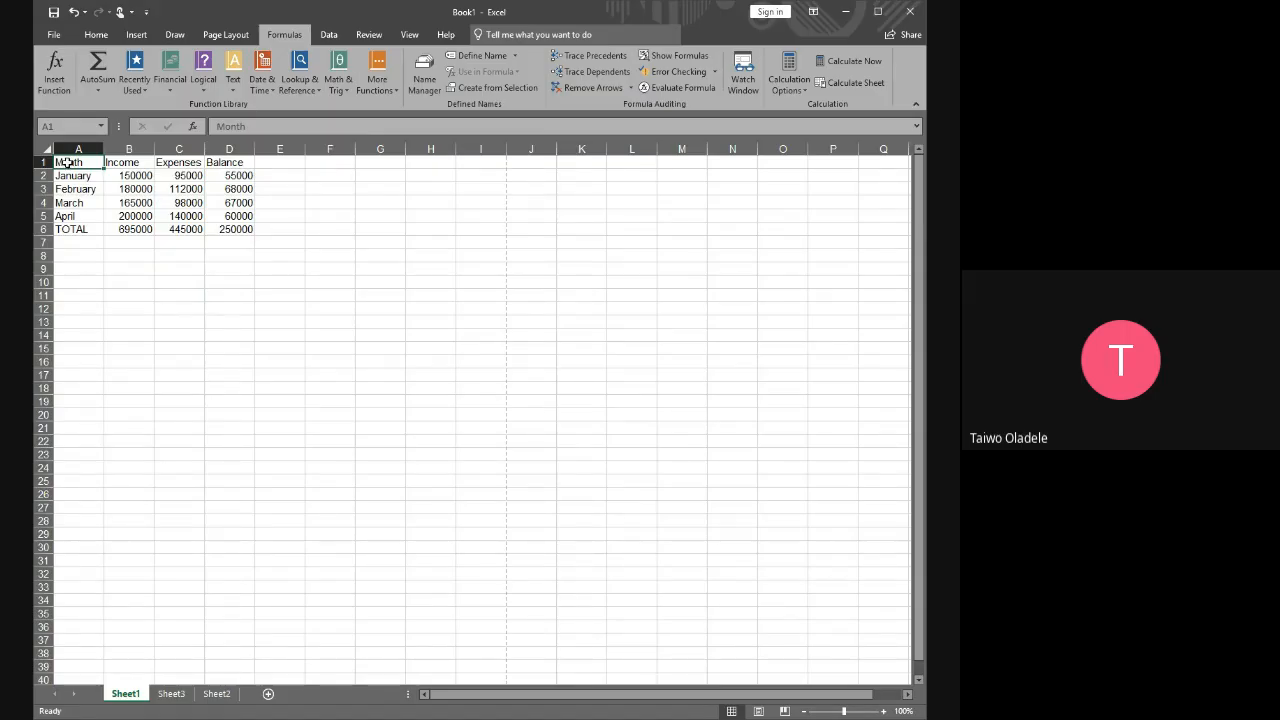
{"action": "left_click_drag", "start_coordinate": [67, 162], "coordinate": [248, 162]}
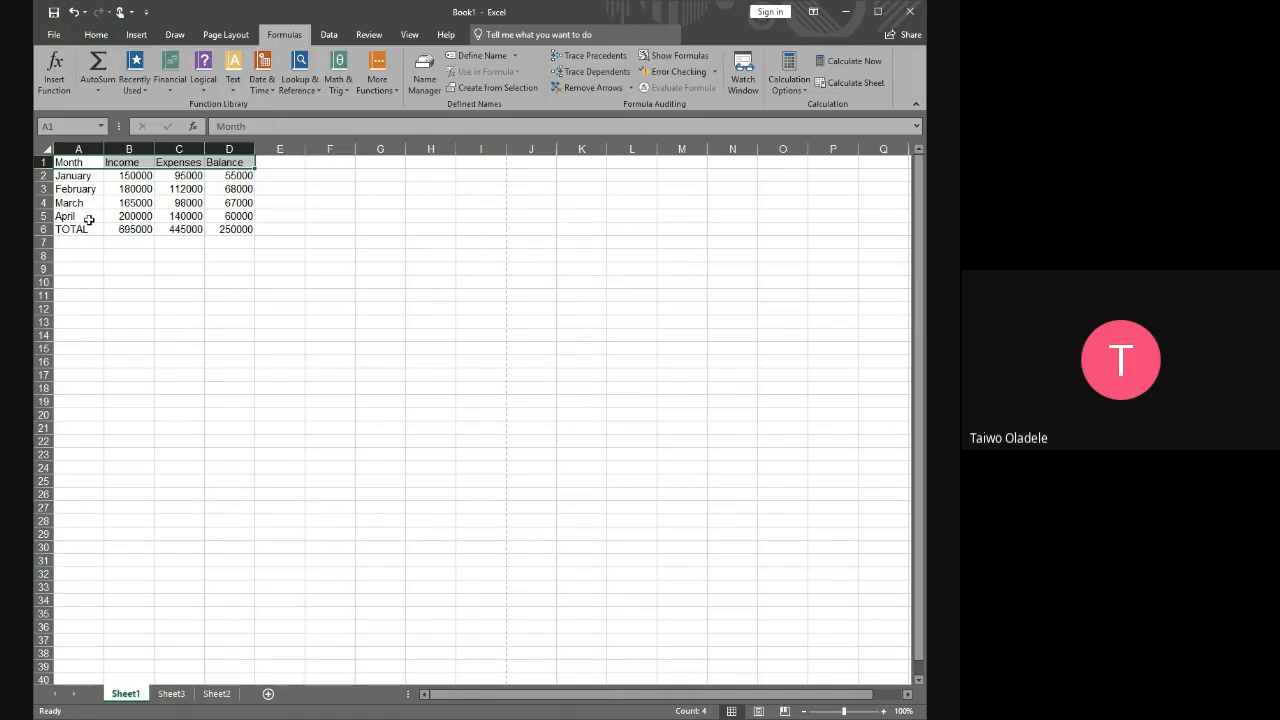
{"action": "left_click", "coordinate": [97, 36]}
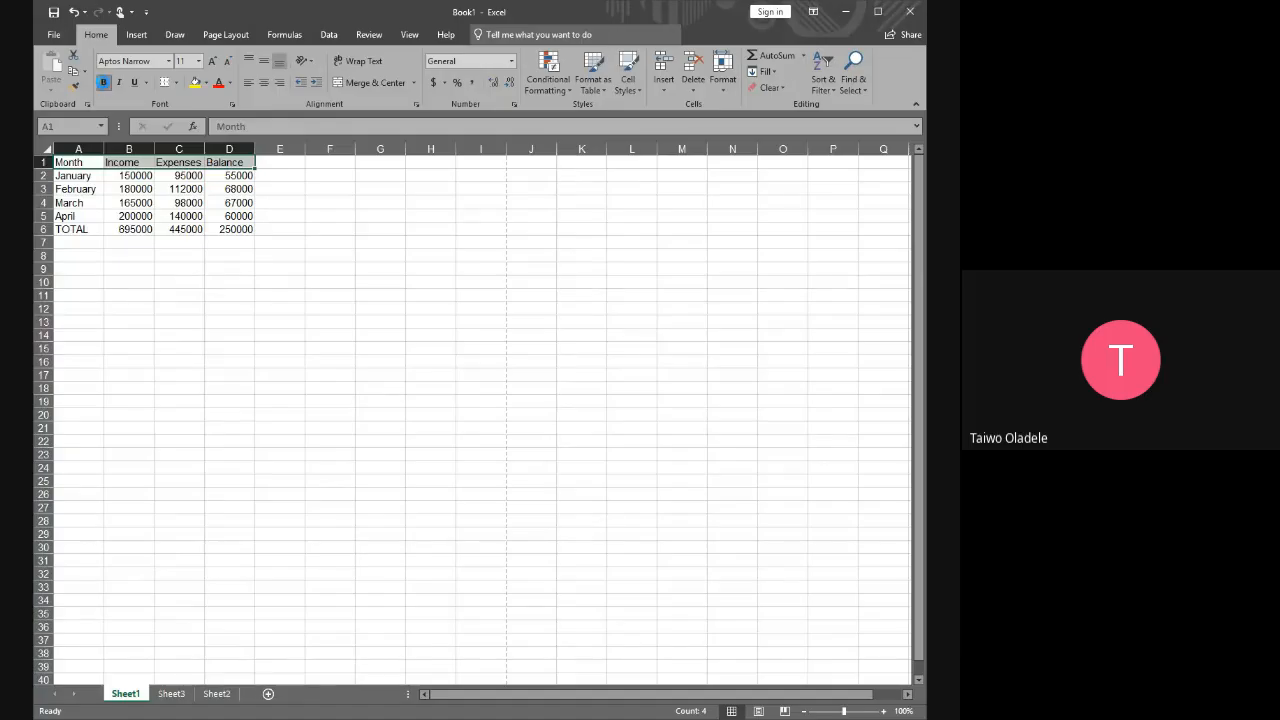
{"action": "left_click", "coordinate": [104, 83]}
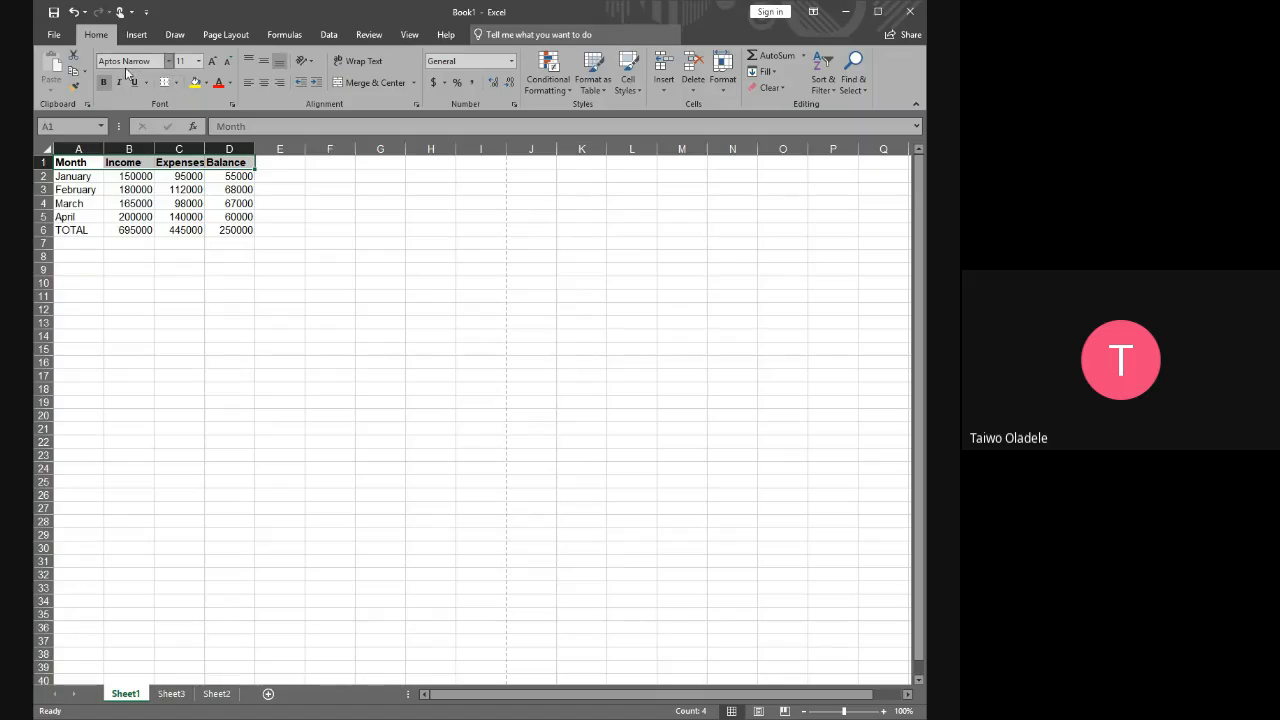
{"action": "left_click", "coordinate": [170, 61]}
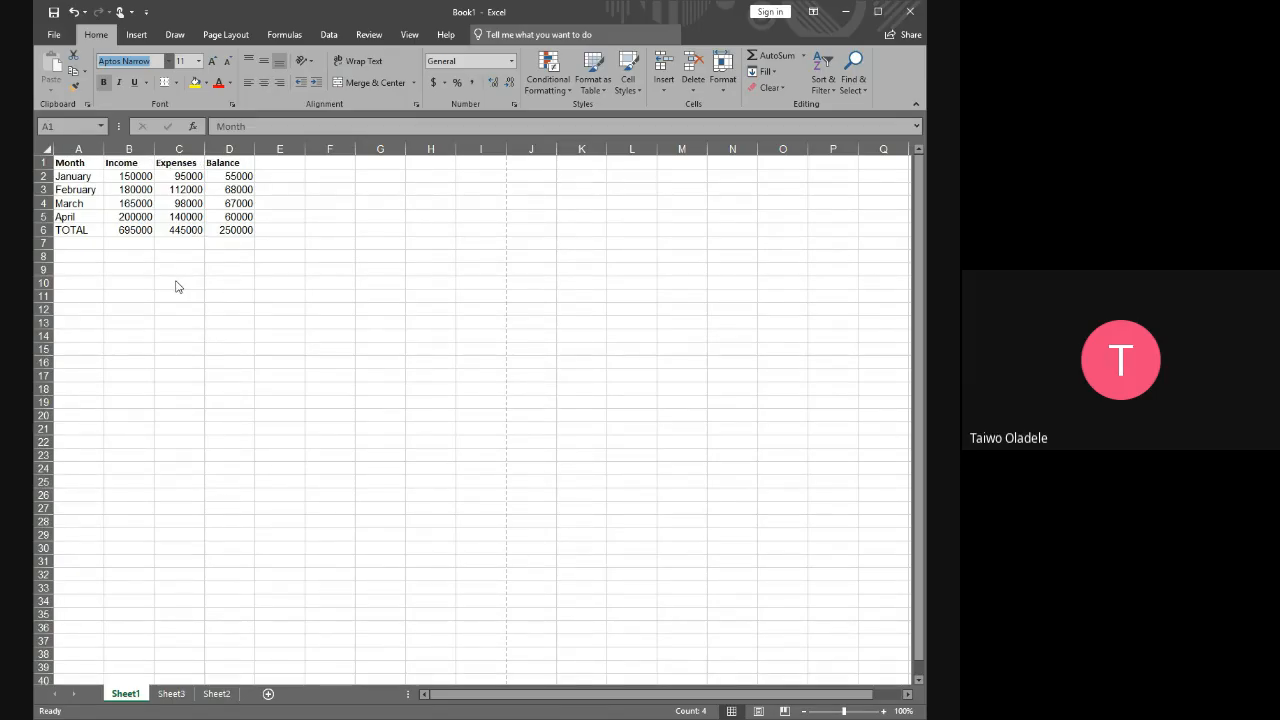
{"action": "key", "text": "Escape"}
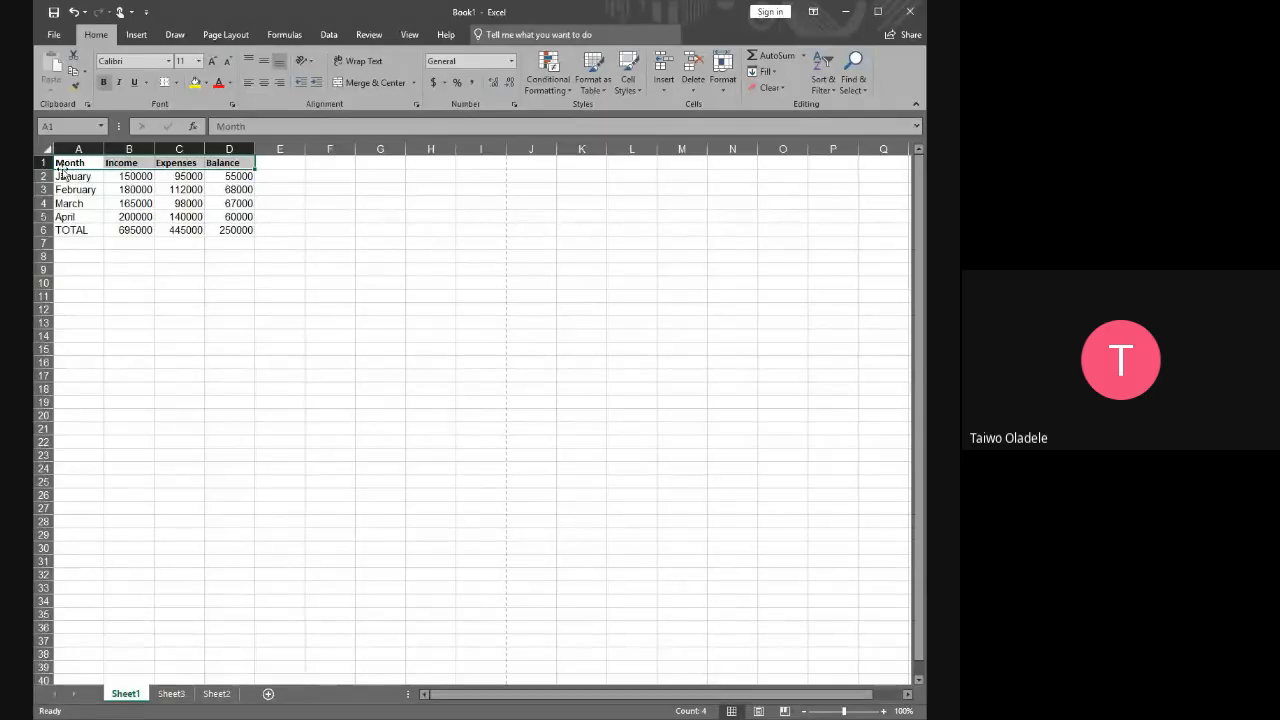
Set the font size of the header cells A1:D1 to 12
{"action": "left_click_drag", "start_coordinate": [62, 162], "coordinate": [232, 161]}
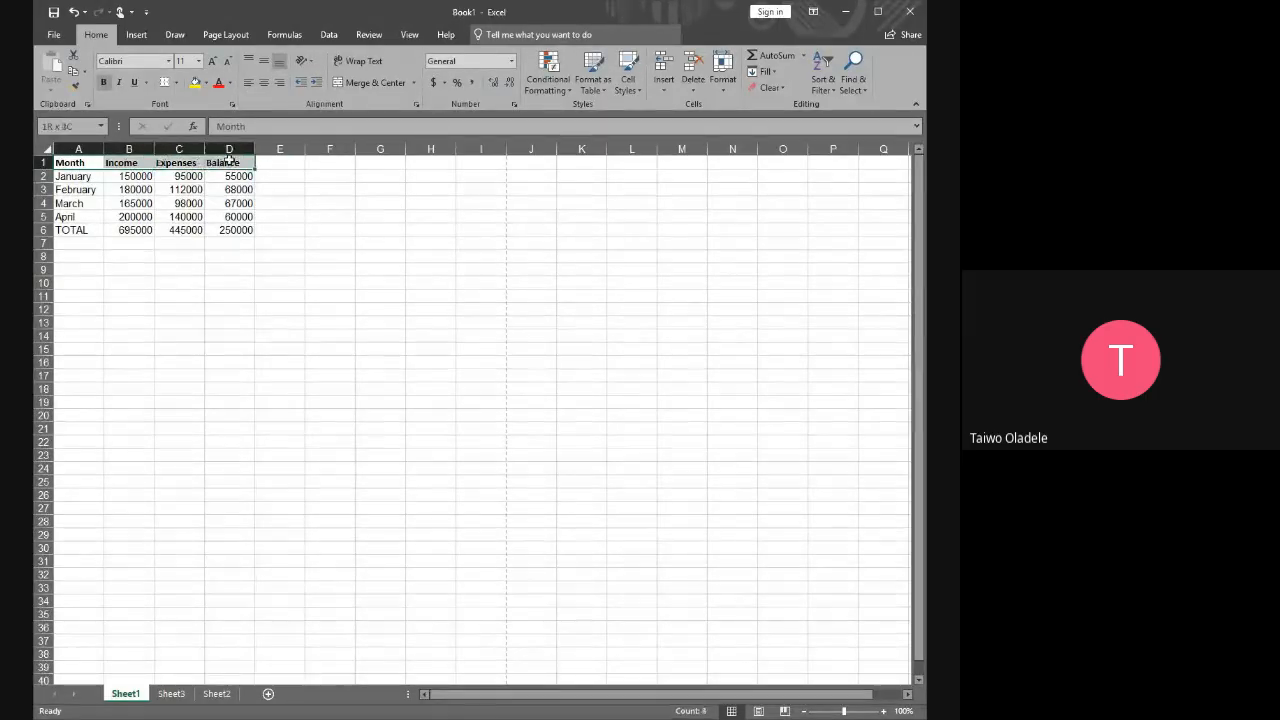
{"action": "left_click", "coordinate": [199, 63]}
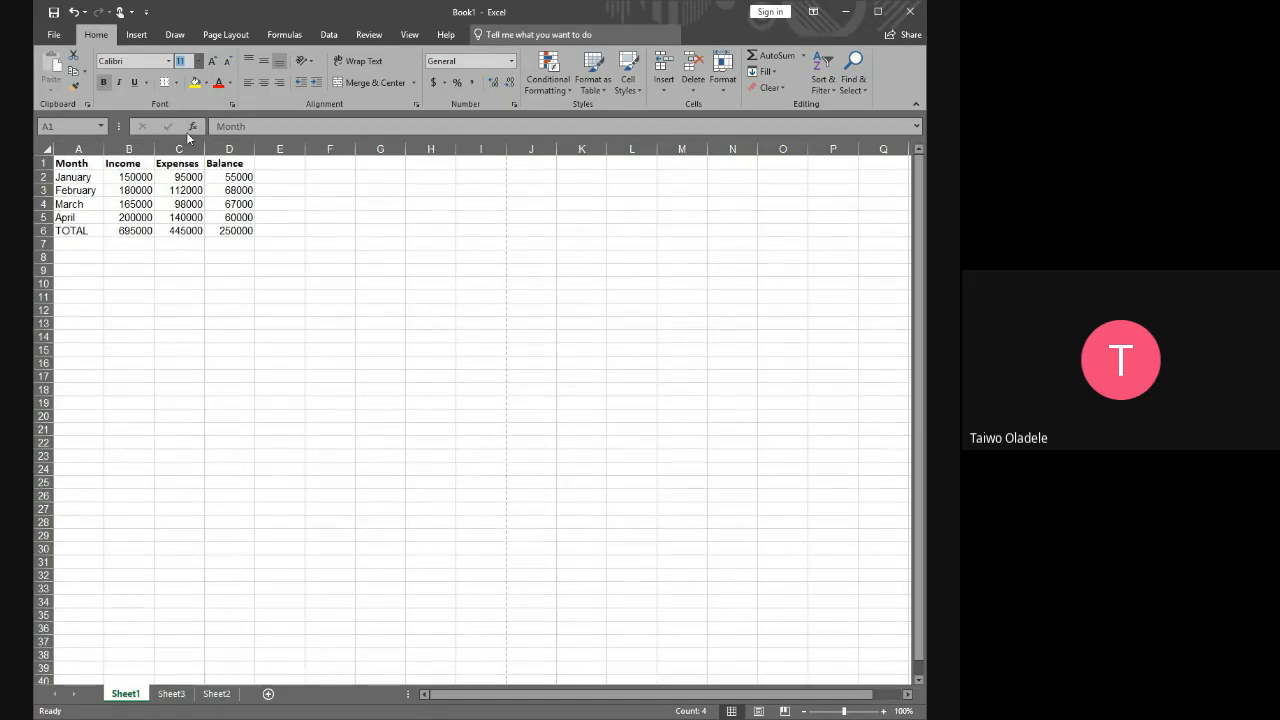
{"action": "left_click", "coordinate": [189, 139]}
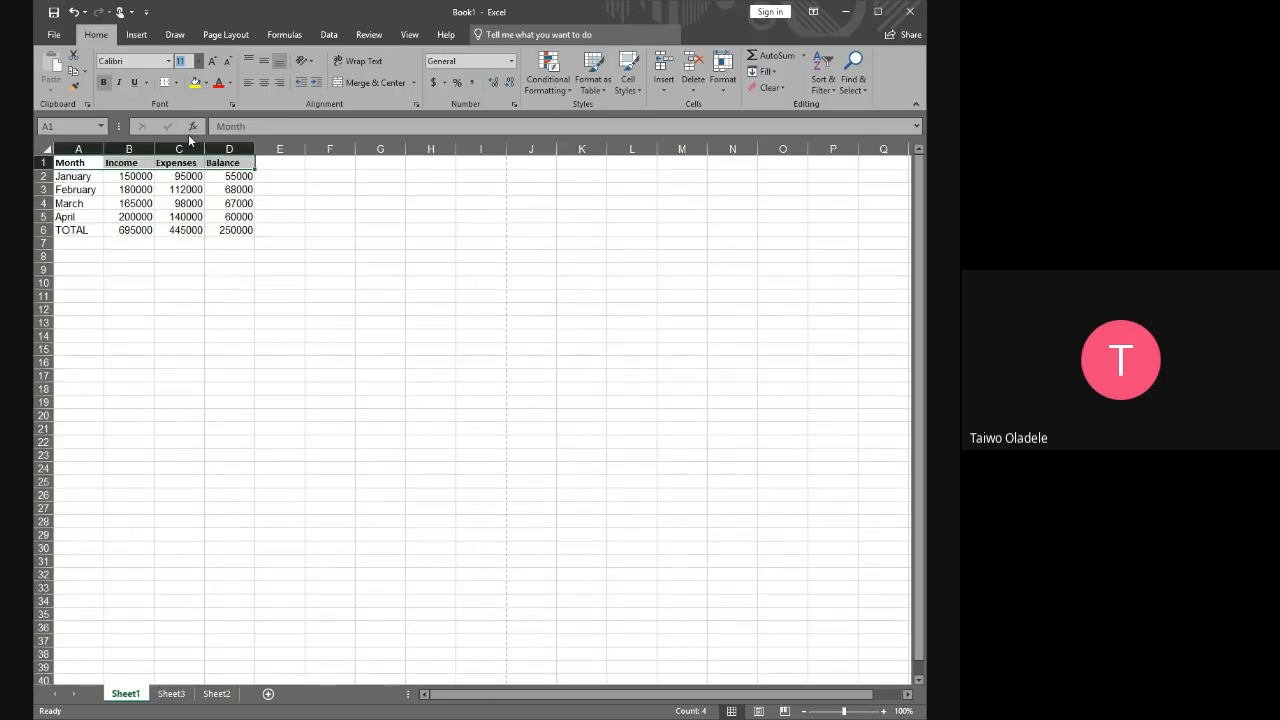
{"action": "type", "text": "12"}
{"action": "key", "text": "Return"}
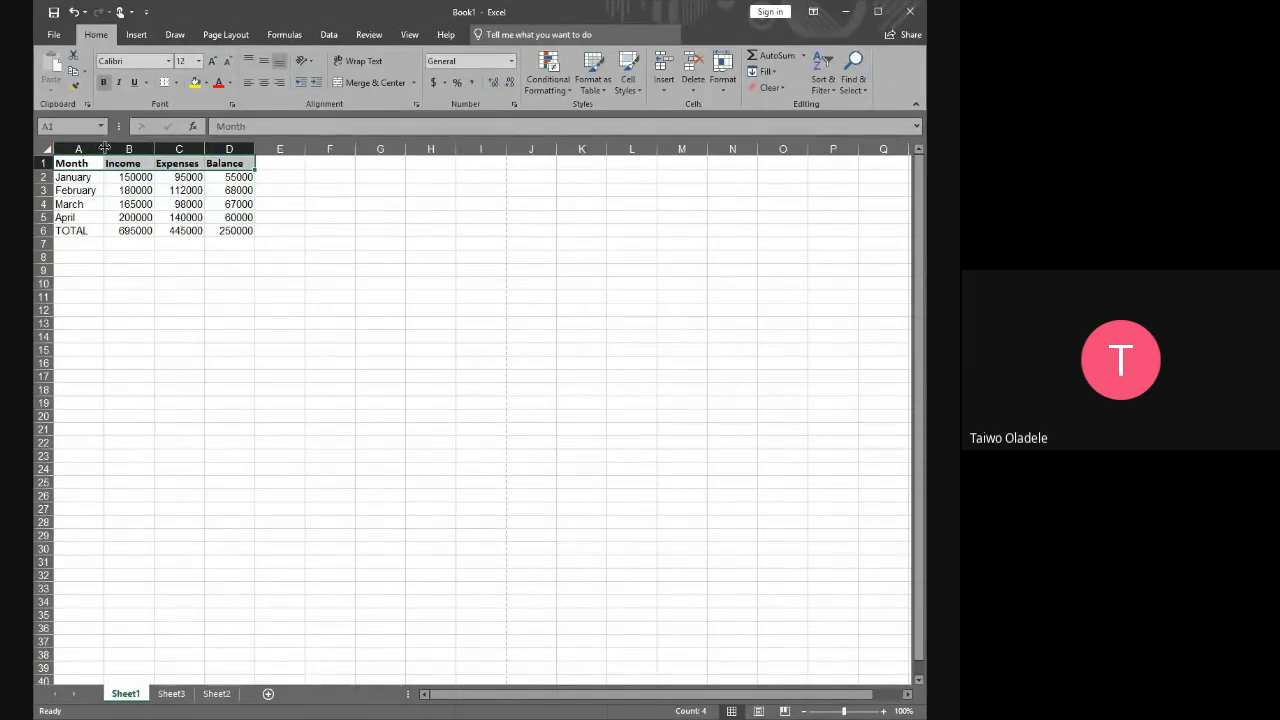
{"action": "left_click", "coordinate": [377, 231]}
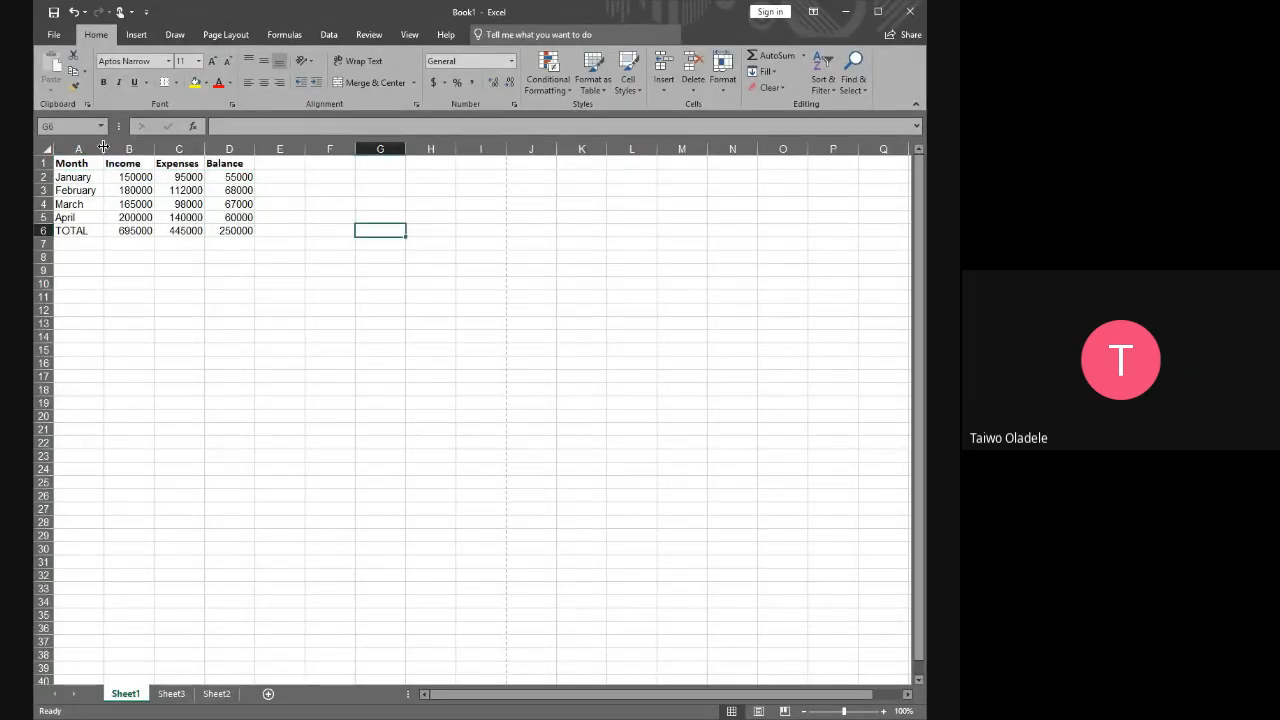
Select columns A to D and AutoFit their widths to the contents
{"action": "left_click_drag", "start_coordinate": [78, 148], "coordinate": [231, 160]}
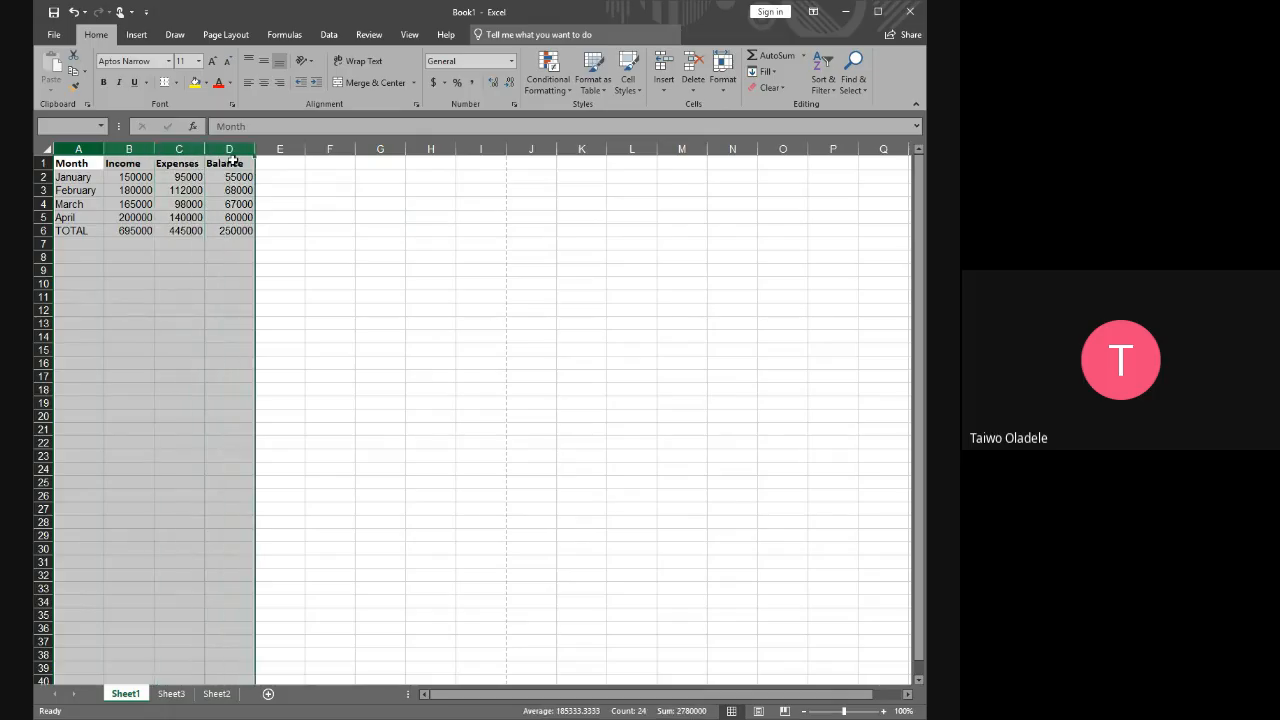
{"action": "left_click", "coordinate": [365, 216]}
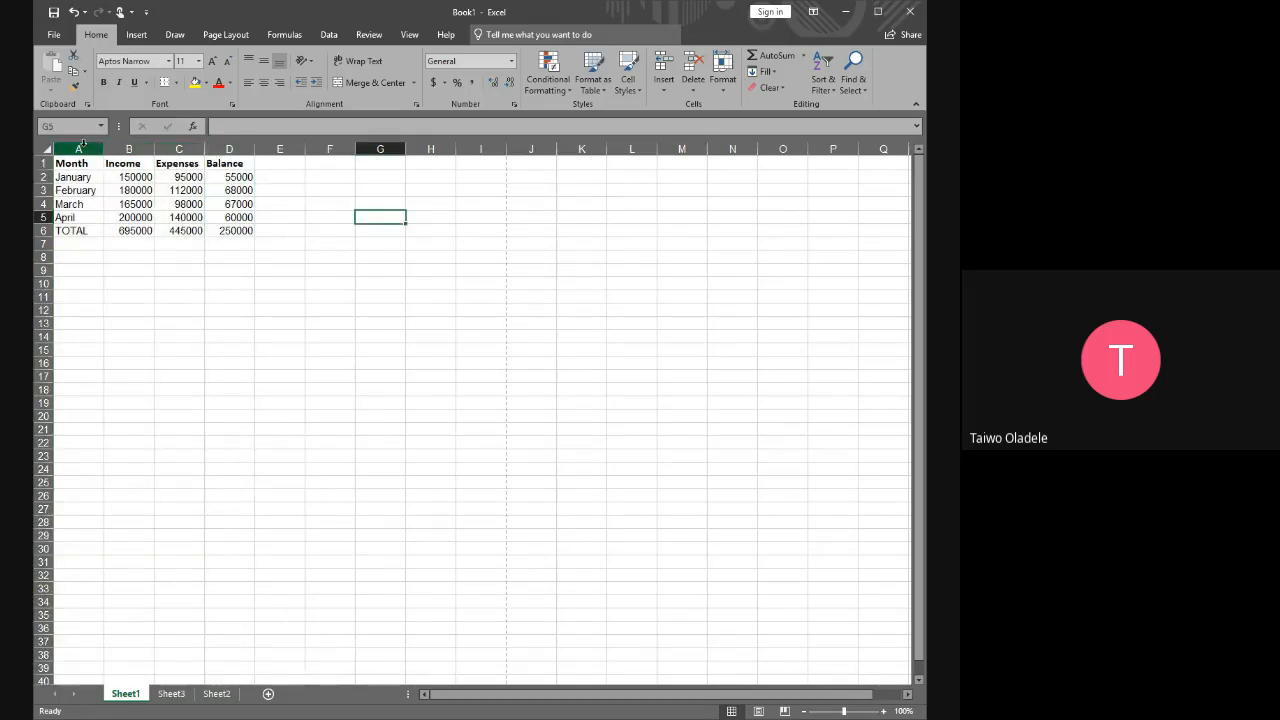
{"action": "left_click", "coordinate": [80, 148]}
{"action": "left_click_drag", "start_coordinate": [100, 148], "coordinate": [240, 148]}
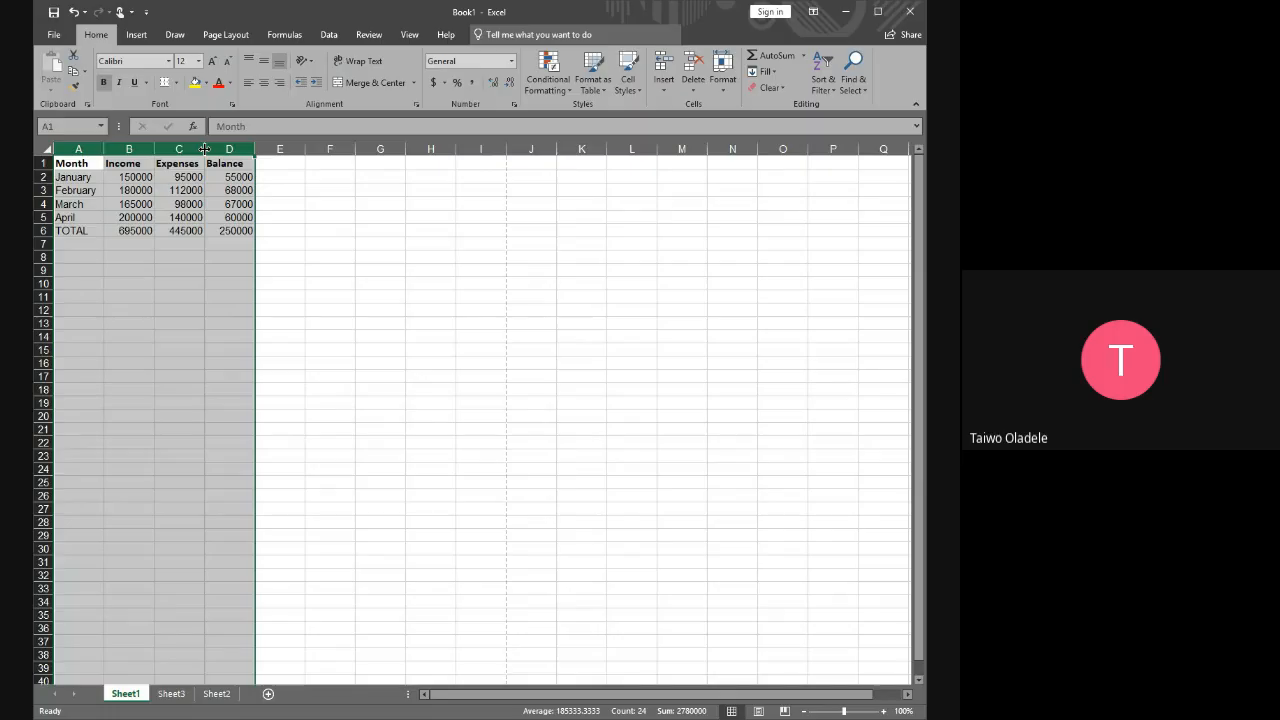
{"action": "double_click", "coordinate": [204, 149]}
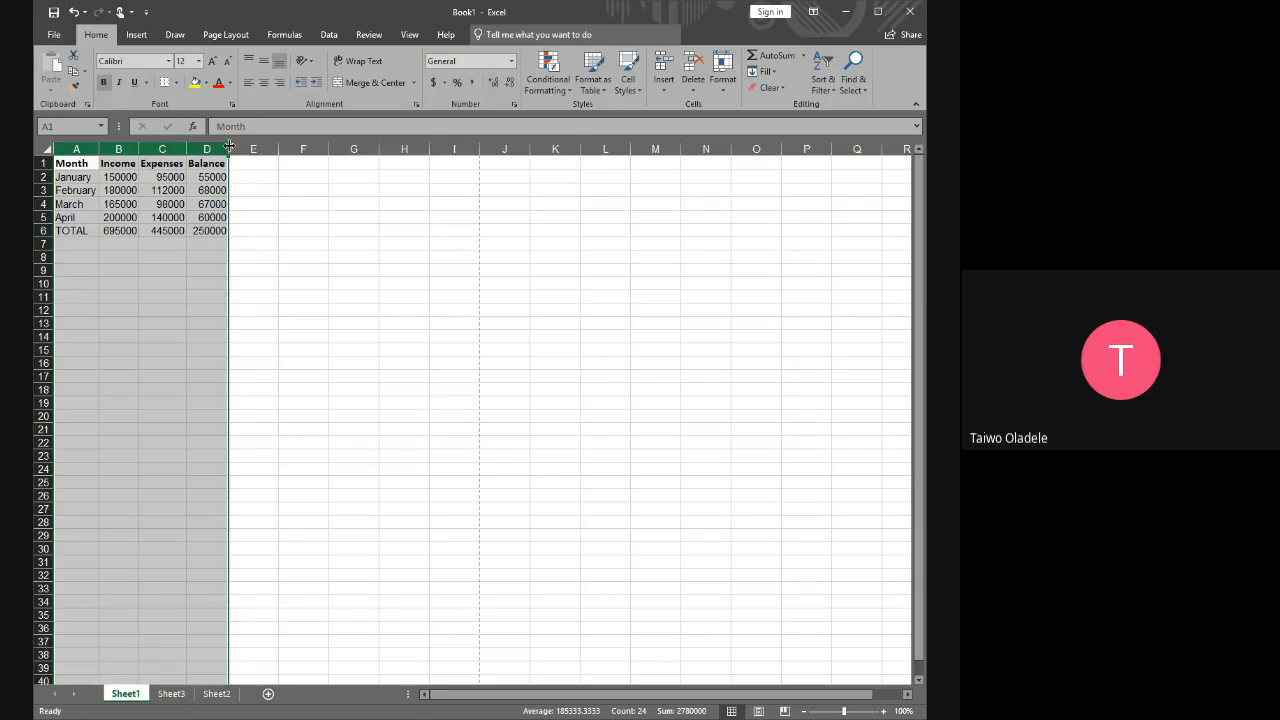
Narrow the Balance column until its figures no longer fit, and AutoFit its width again
{"action": "left_click_drag", "start_coordinate": [229, 147], "coordinate": [212, 148]}
{"action": "left_click", "coordinate": [314, 246]}
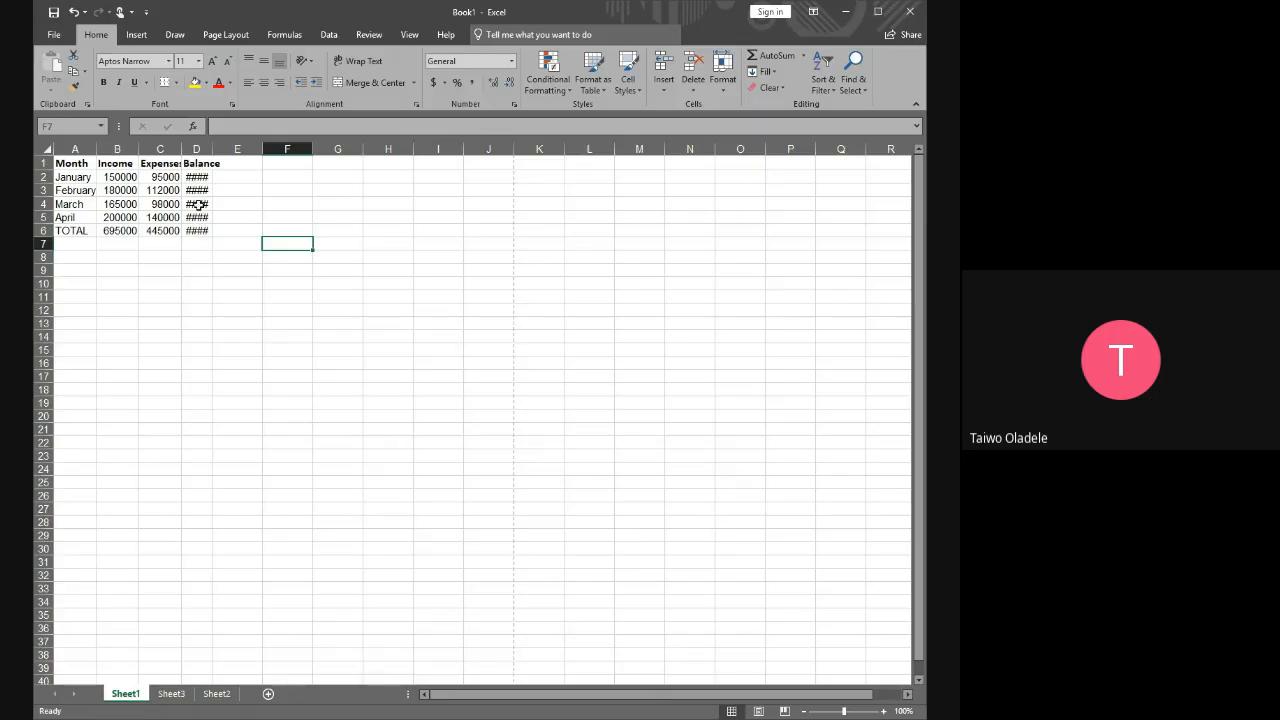
{"action": "mouse_move", "coordinate": [212, 148]}
{"action": "left_mouse_down"}
{"action": "mouse_move", "coordinate": [225, 148]}
{"action": "mouse_move", "coordinate": [213, 148]}
{"action": "left_mouse_up"}
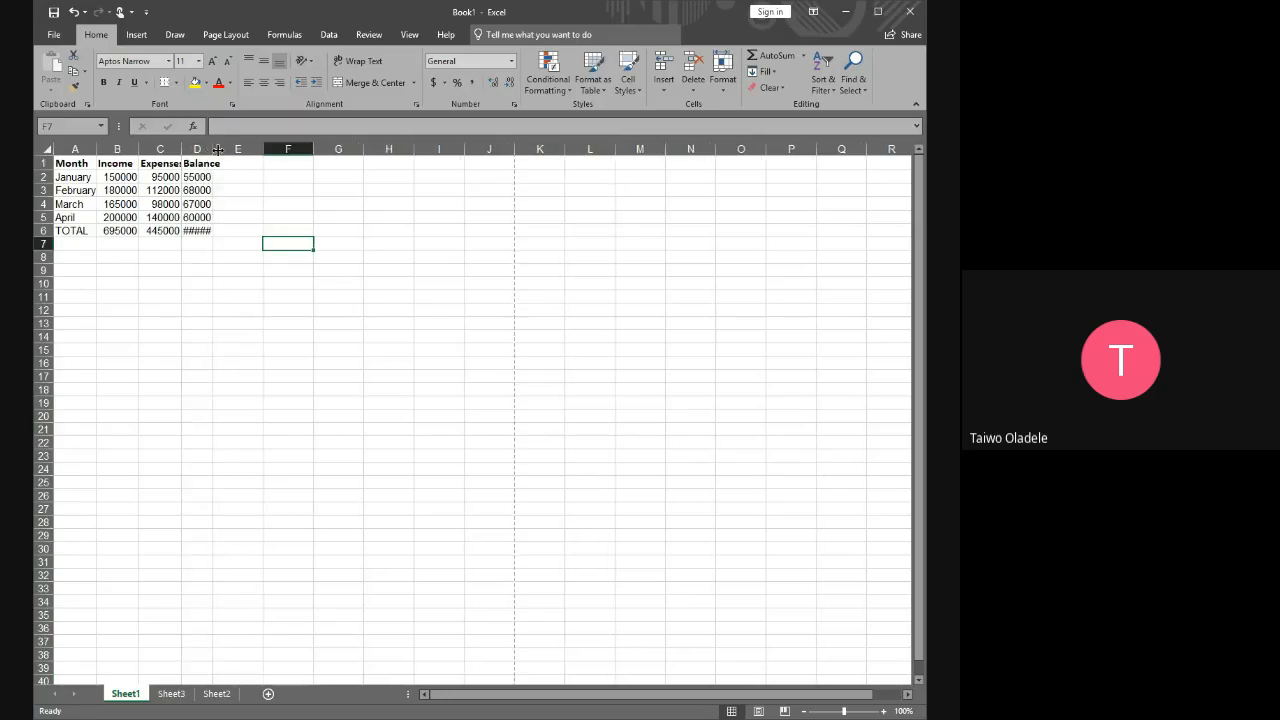
{"action": "double_click", "coordinate": [212, 148]}
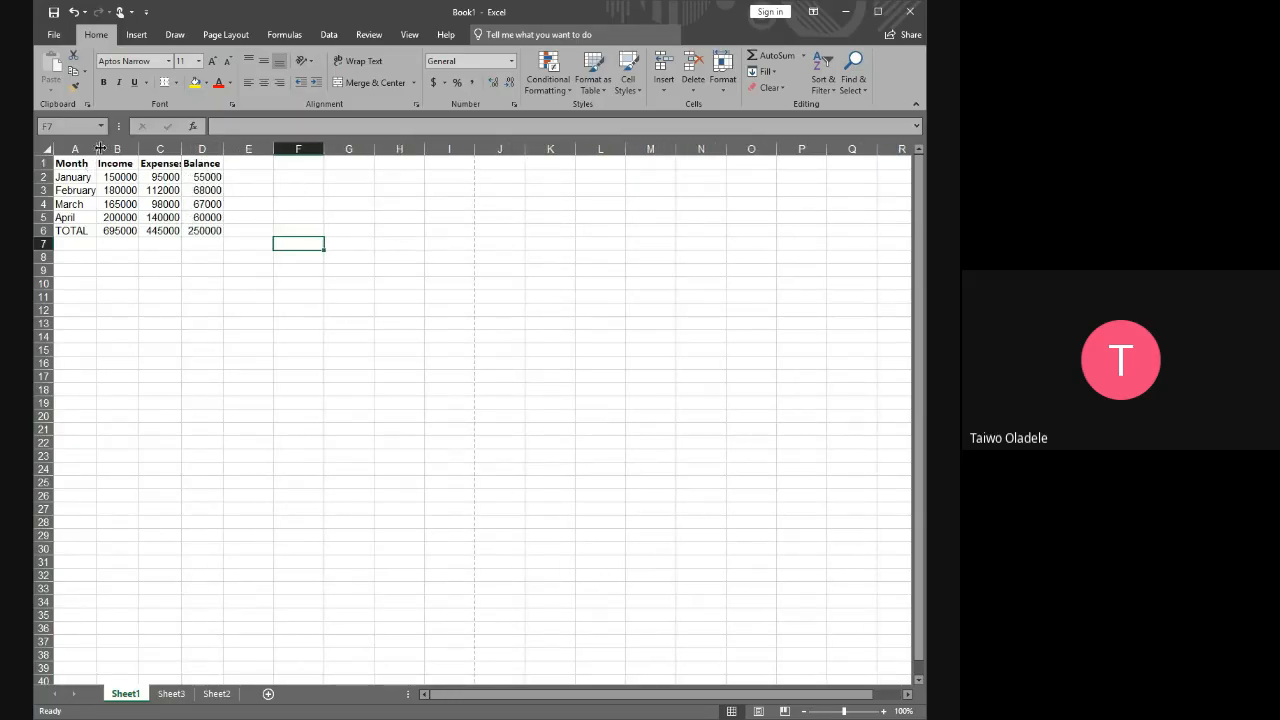
Widen columns A to D together to one equal width that fits every header and figure
{"action": "left_click_drag", "start_coordinate": [68, 148], "coordinate": [205, 148]}
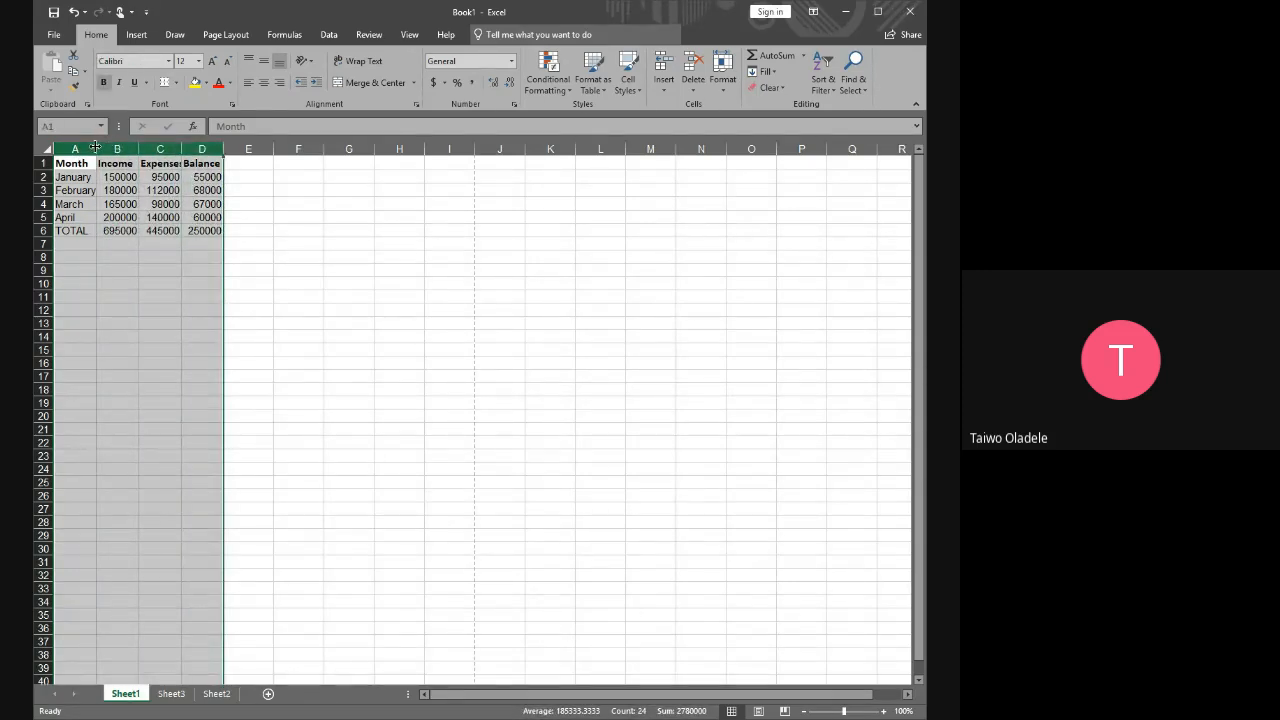
{"action": "left_click_drag", "start_coordinate": [95, 148], "coordinate": [106, 148]}
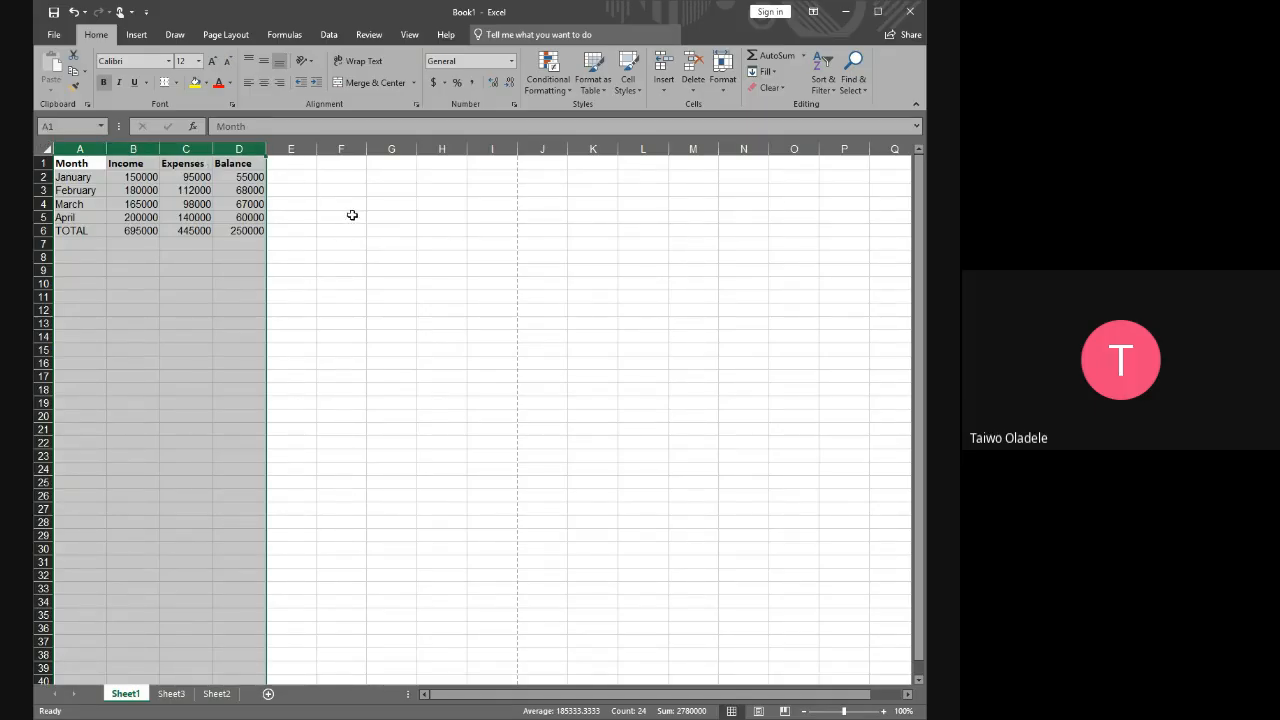
{"action": "left_click", "coordinate": [406, 336]}
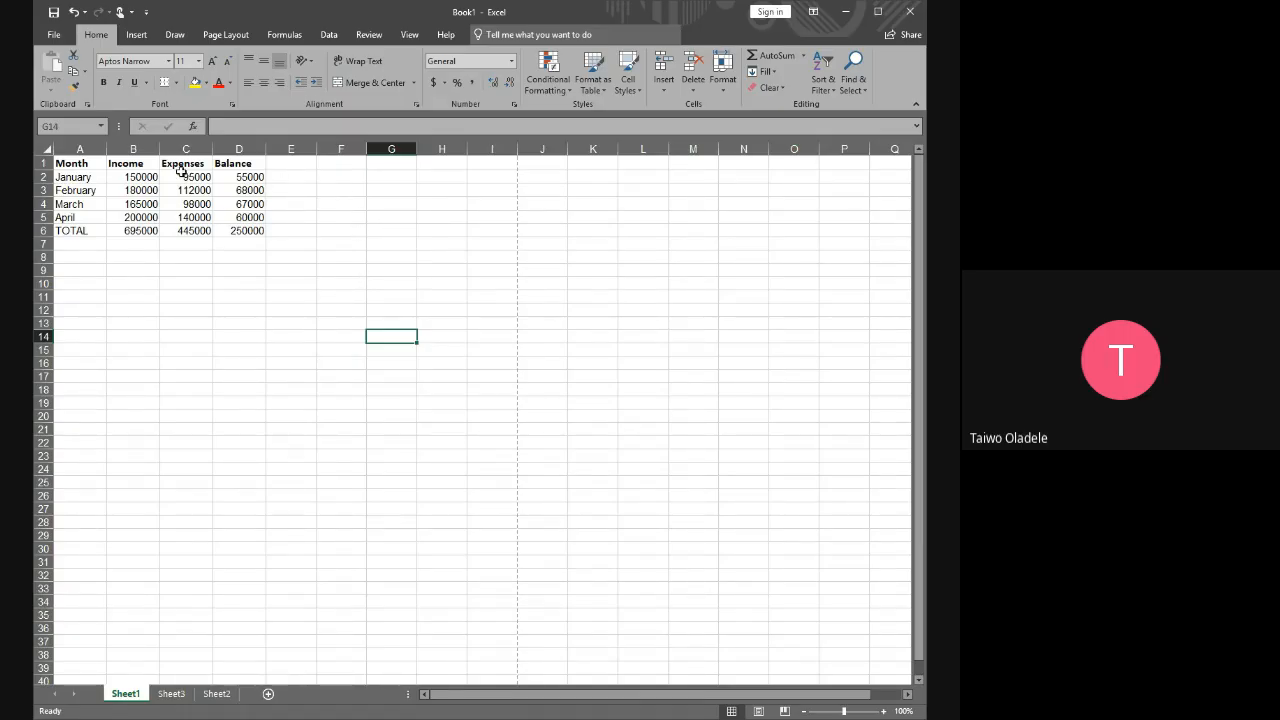
Set the table body A2:D6 to Calibri at font size 11
{"action": "left_click_drag", "start_coordinate": [72, 163], "coordinate": [245, 163]}
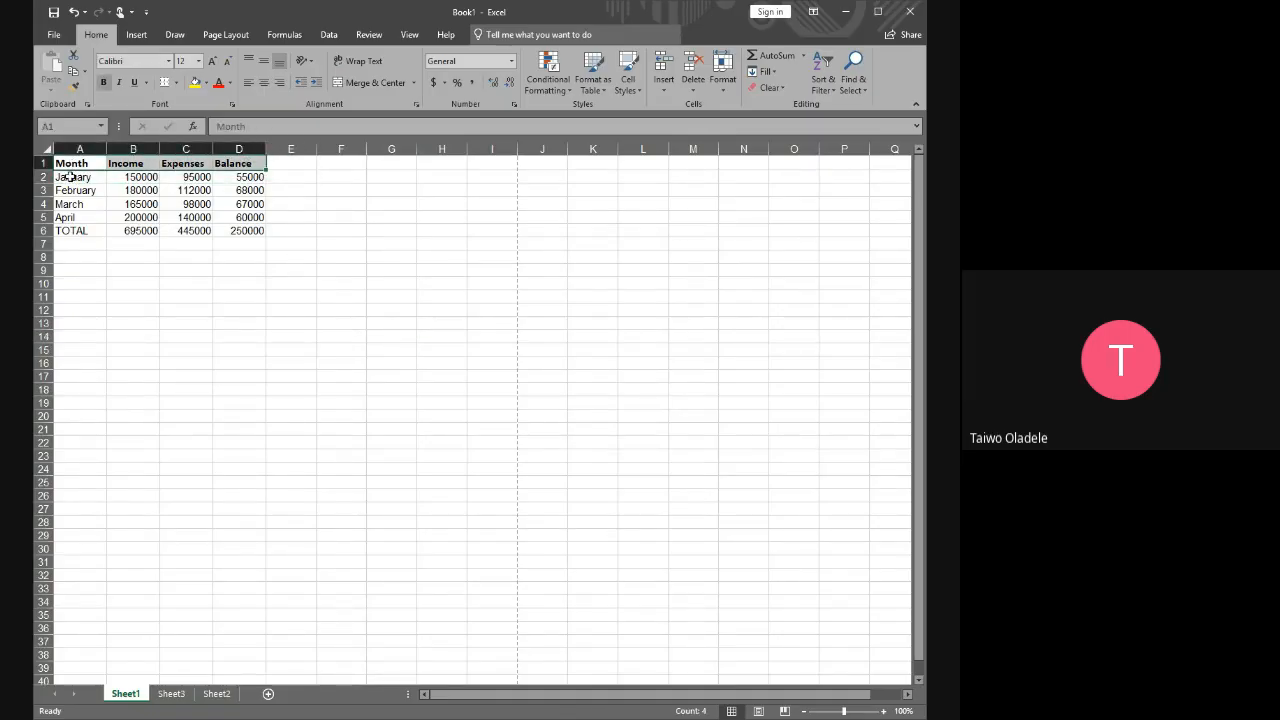
{"action": "left_click_drag", "start_coordinate": [66, 177], "coordinate": [226, 230]}
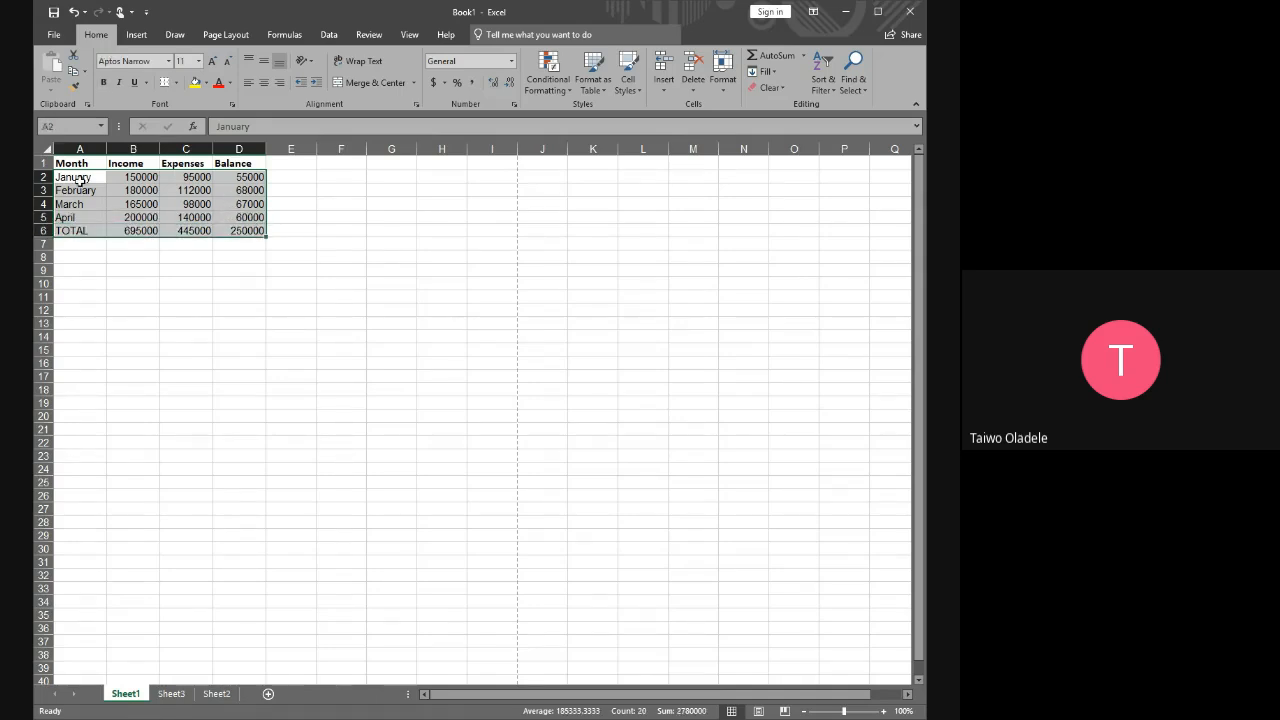
{"action": "left_click", "coordinate": [76, 177]}
{"action": "left_click_drag", "start_coordinate": [110, 180], "coordinate": [232, 230]}
{"action": "left_click", "coordinate": [170, 62]}
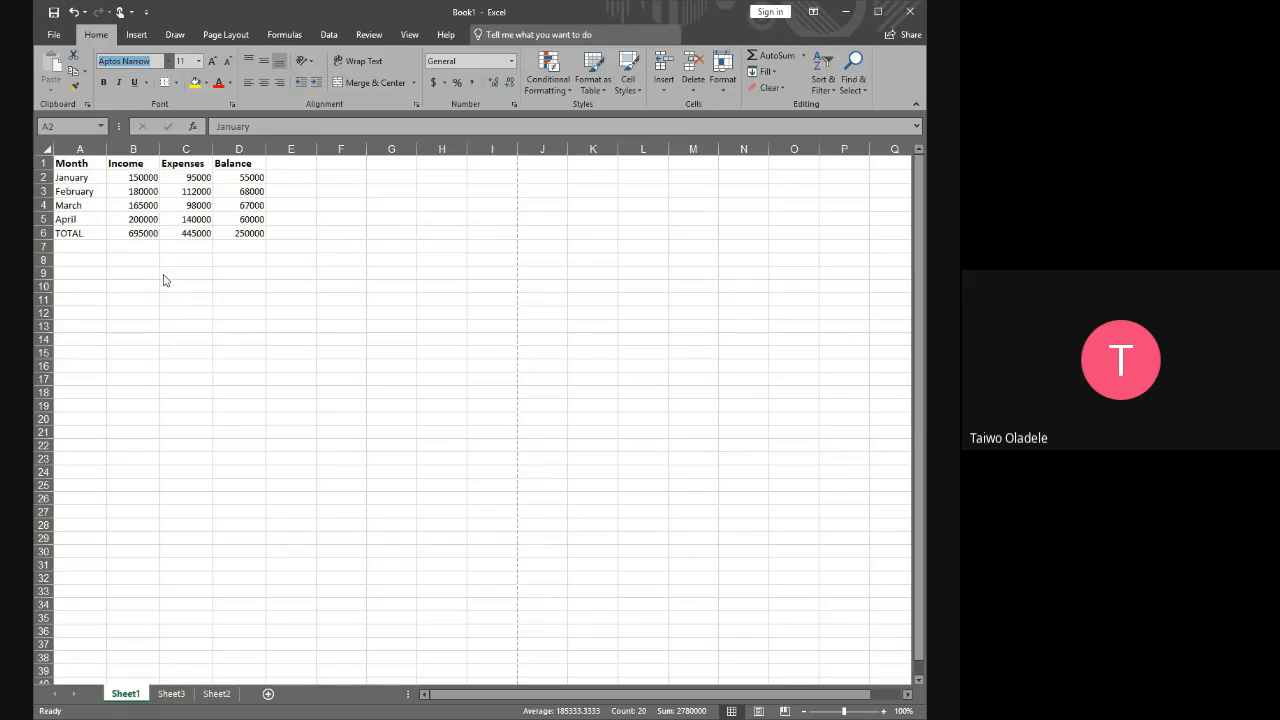
{"action": "left_click", "coordinate": [165, 274]}
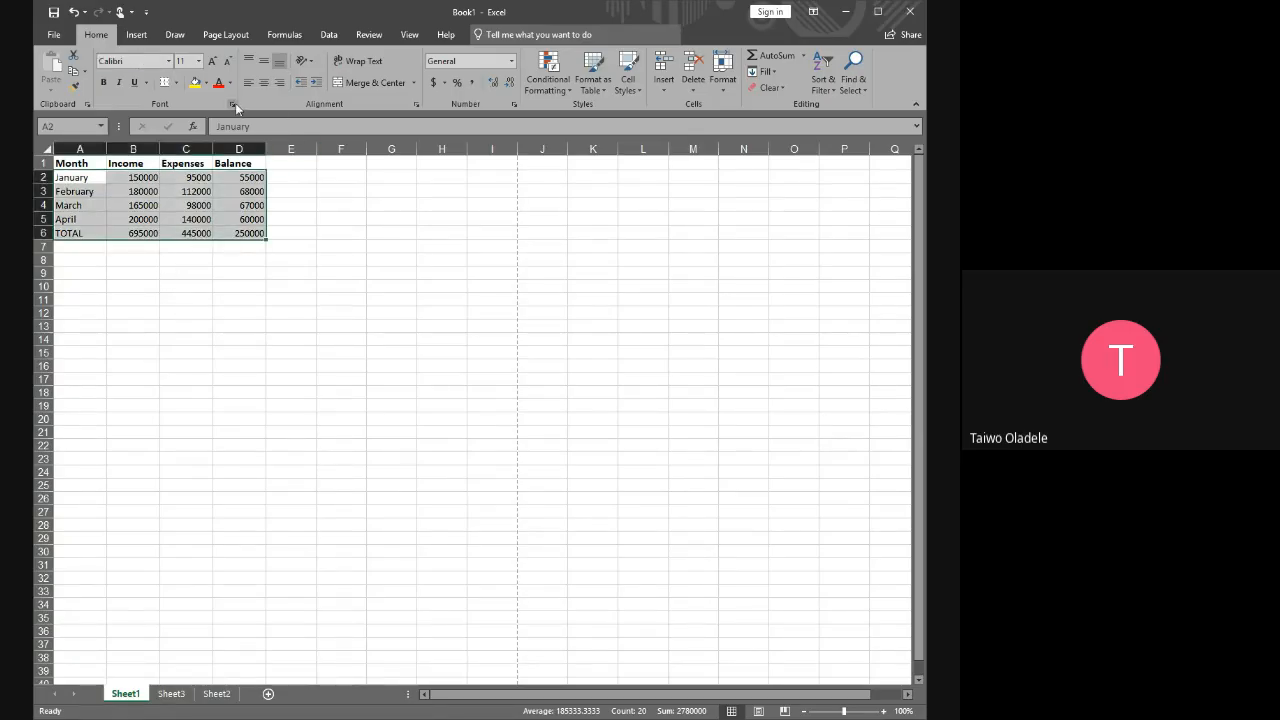
{"action": "left_click", "coordinate": [198, 62]}
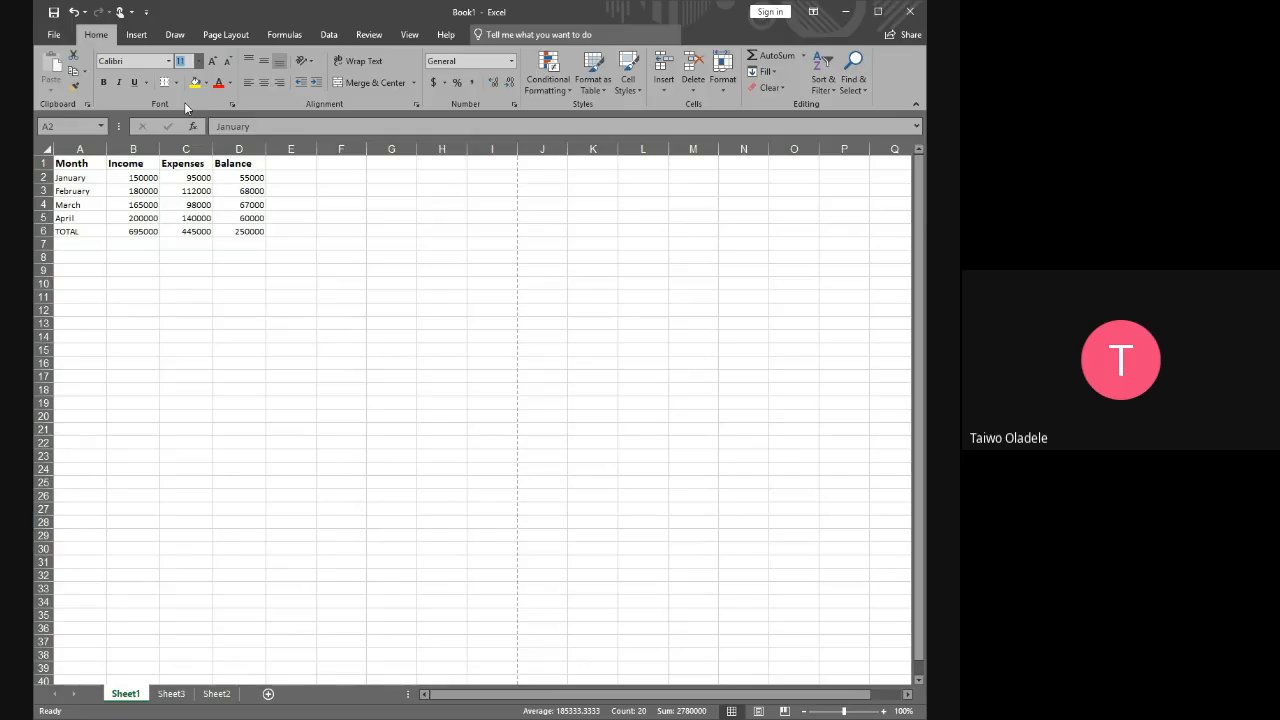
{"action": "left_click", "coordinate": [185, 122]}
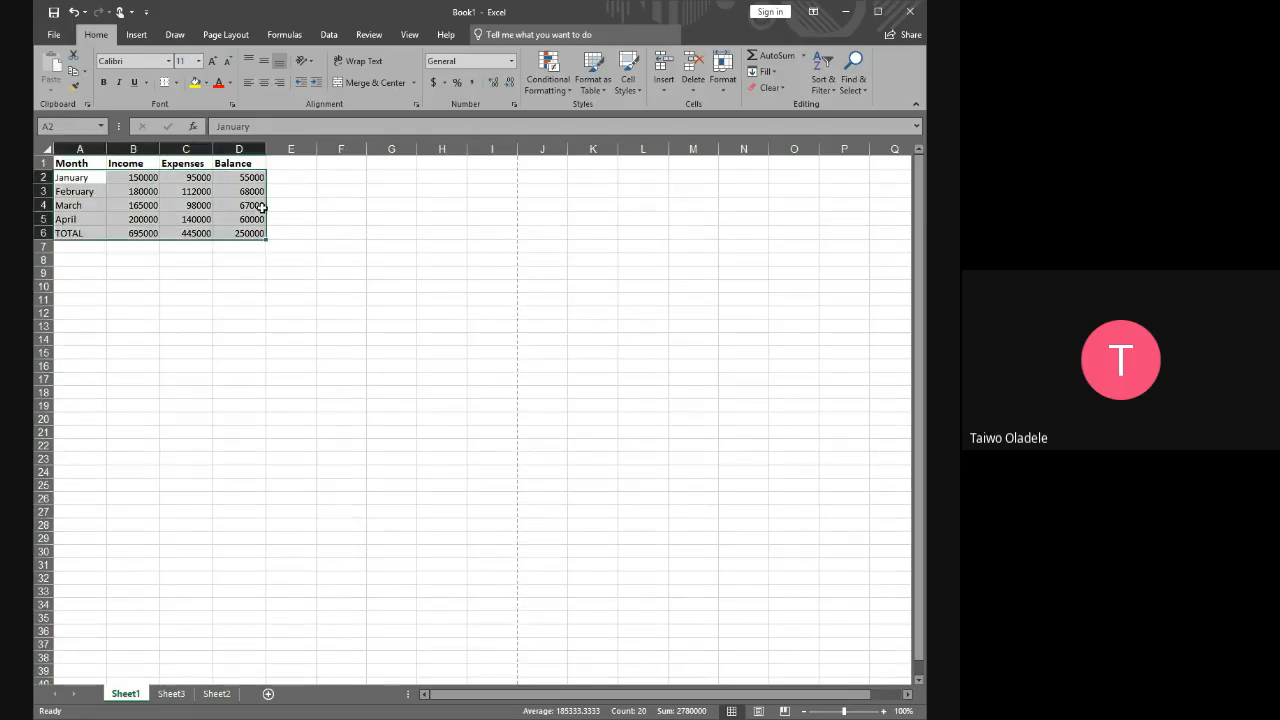
Highlight the header row and the whole table A1:D6 to compare their font formatting
{"action": "left_click_drag", "start_coordinate": [67, 158], "coordinate": [248, 164]}
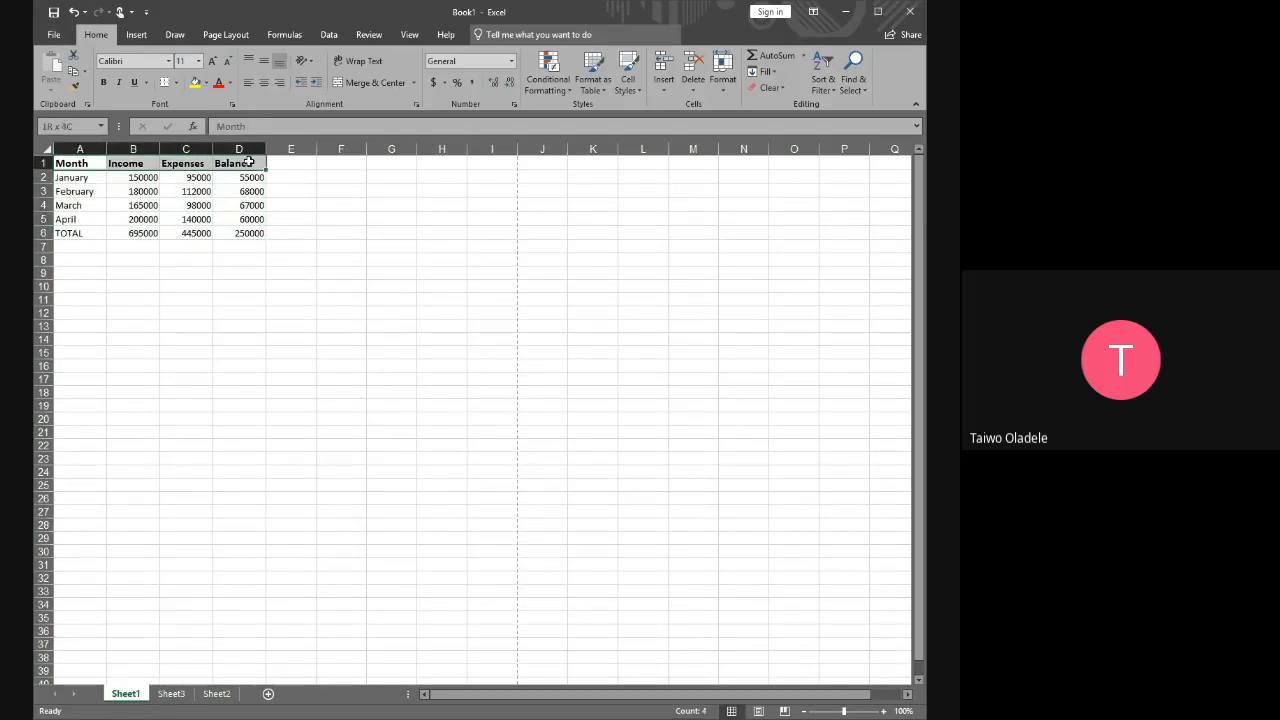
{"action": "left_click", "coordinate": [330, 200]}
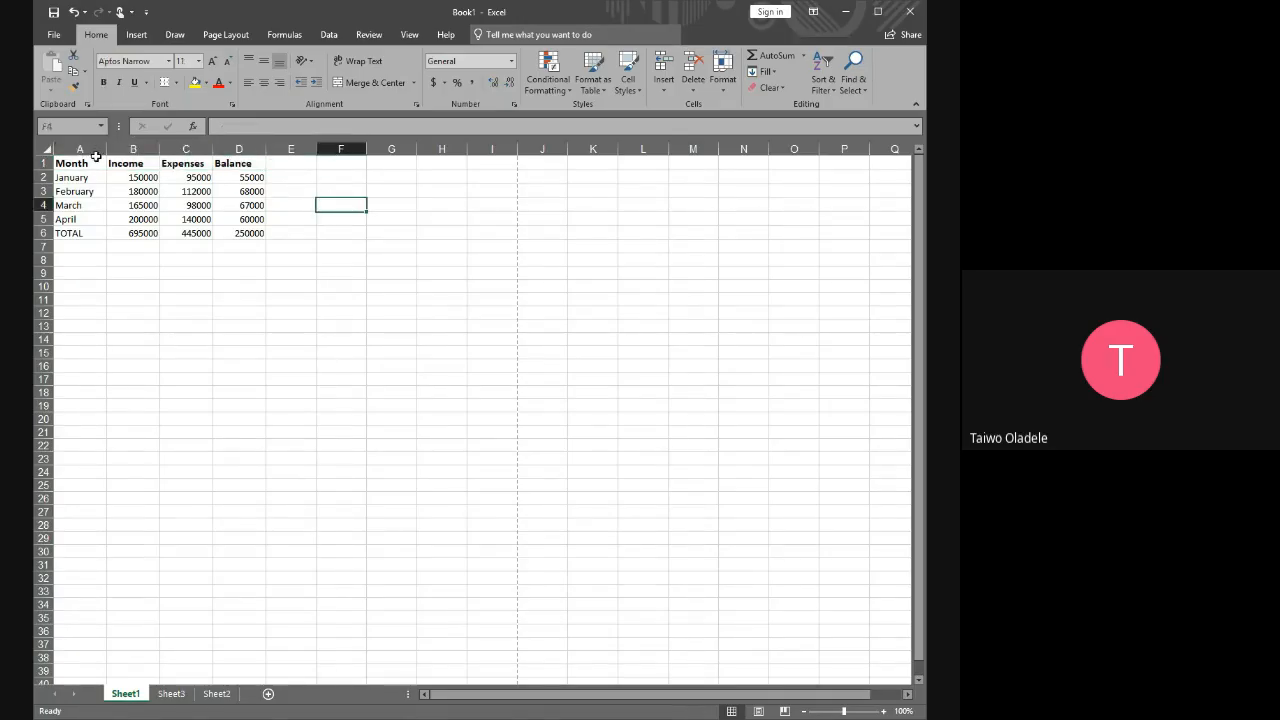
{"action": "left_click", "coordinate": [72, 163]}
{"action": "left_click_drag", "start_coordinate": [125, 168], "coordinate": [240, 233]}
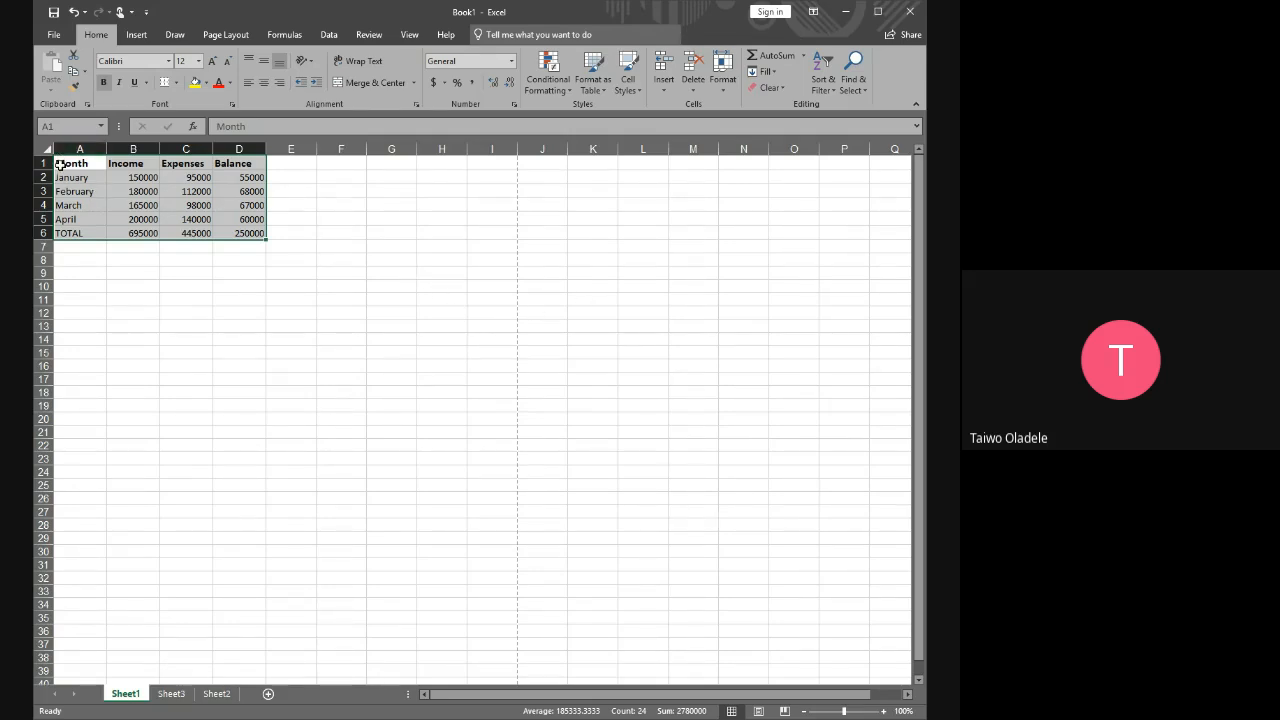
Fill the header cells A1:D1 with blue and set their text colour to white
{"action": "left_click_drag", "start_coordinate": [60, 165], "coordinate": [226, 163]}
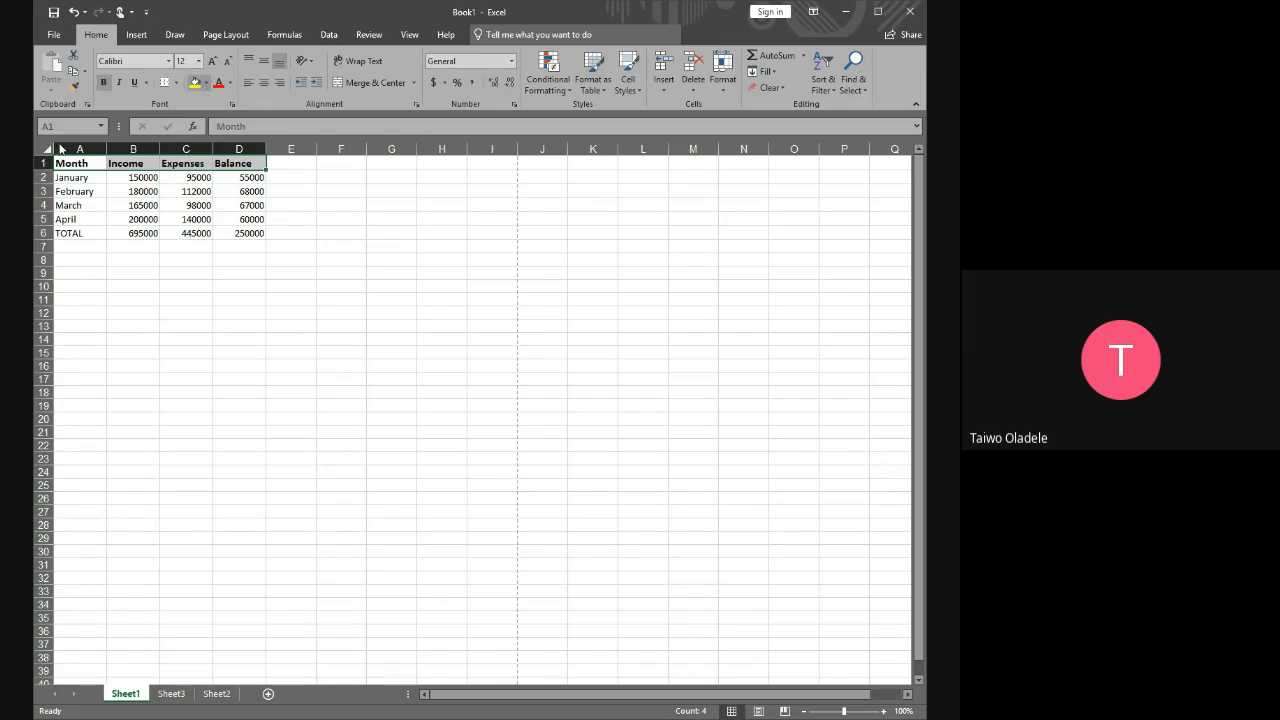
{"action": "left_click", "coordinate": [230, 142]}
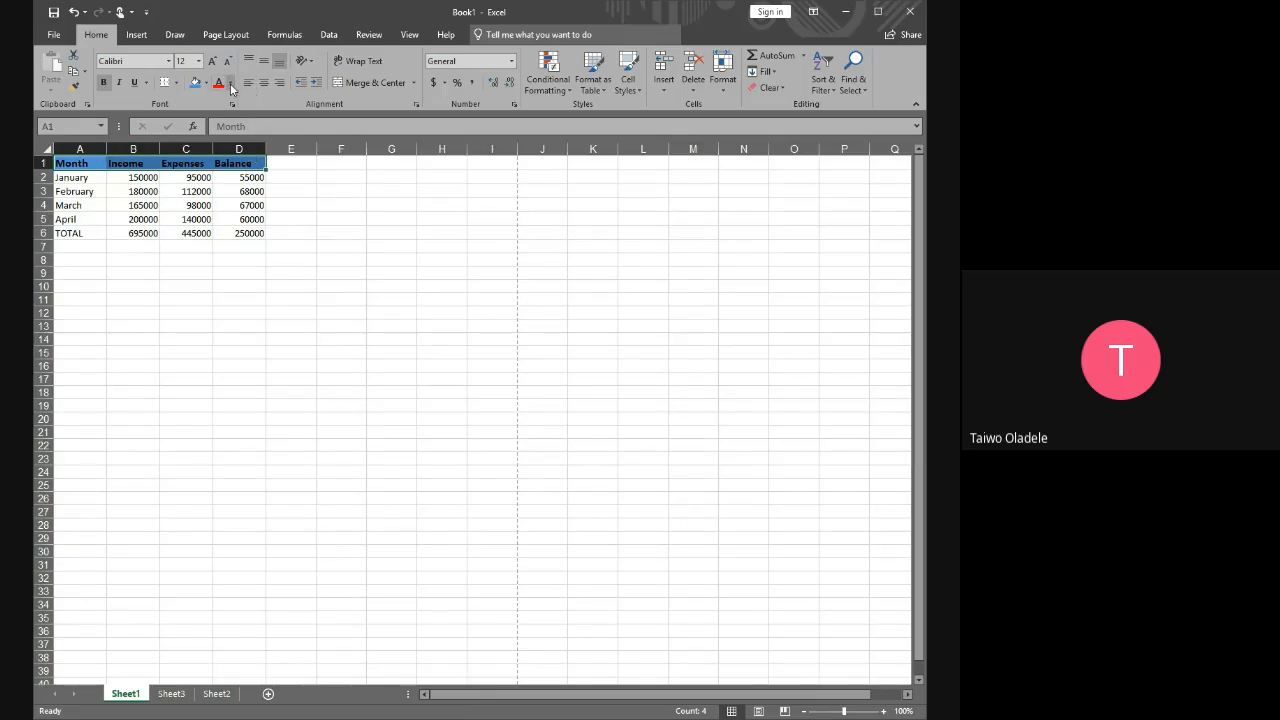
{"action": "left_click", "coordinate": [216, 133]}
{"action": "left_click", "coordinate": [403, 218]}
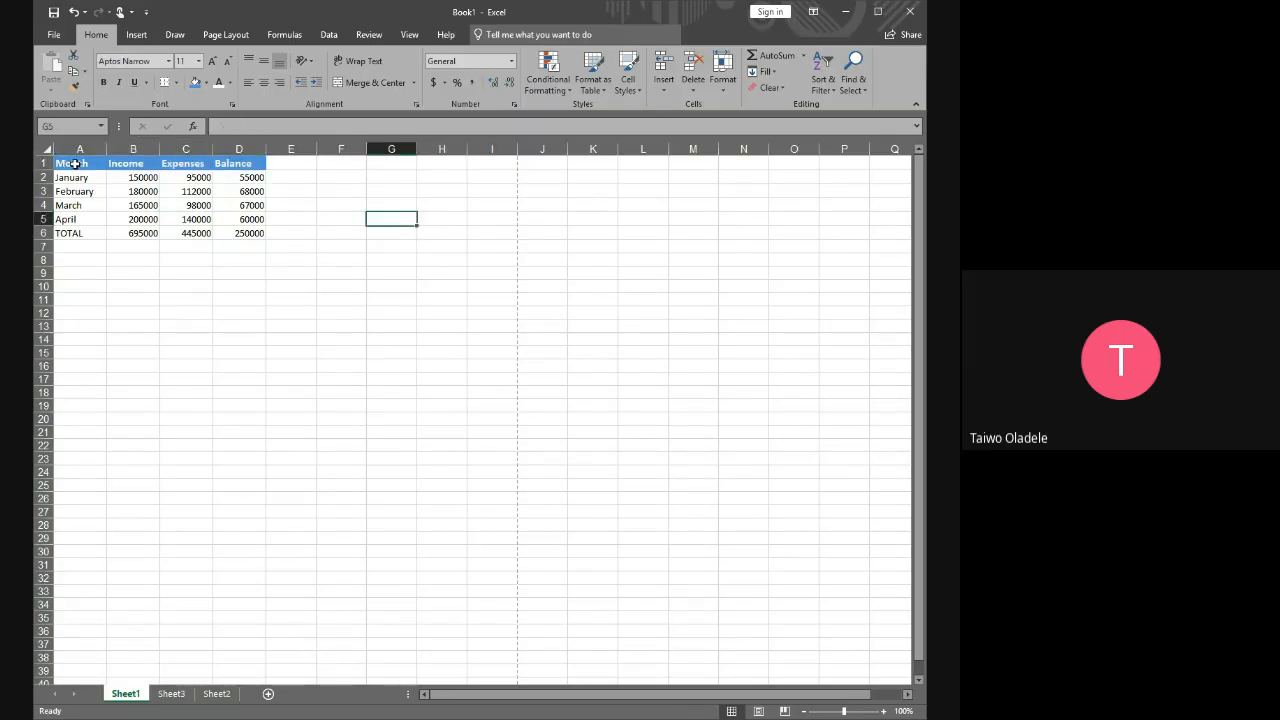
{"action": "left_click_drag", "start_coordinate": [75, 163], "coordinate": [266, 166]}
{"action": "left_click", "coordinate": [332, 203]}
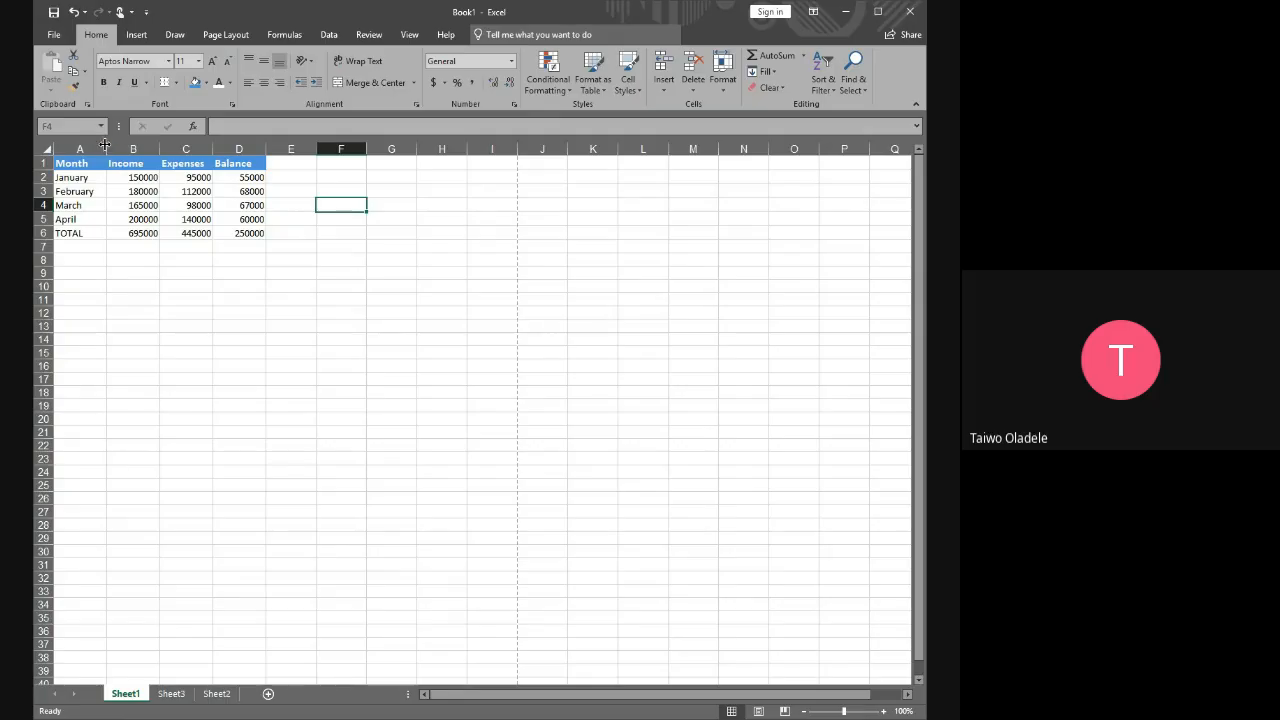
Widen the Month column slightly
{"action": "left_click_drag", "start_coordinate": [104, 145], "coordinate": [107, 145]}
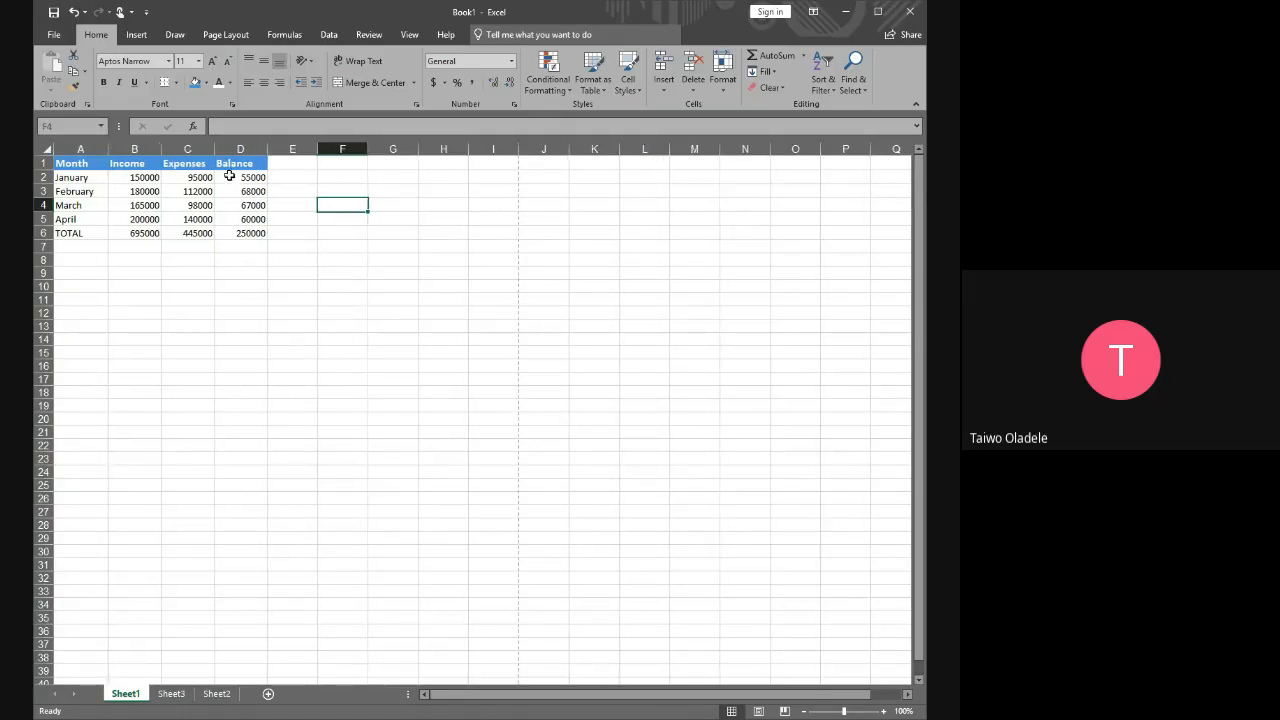
{"action": "left_click", "coordinate": [408, 311]}
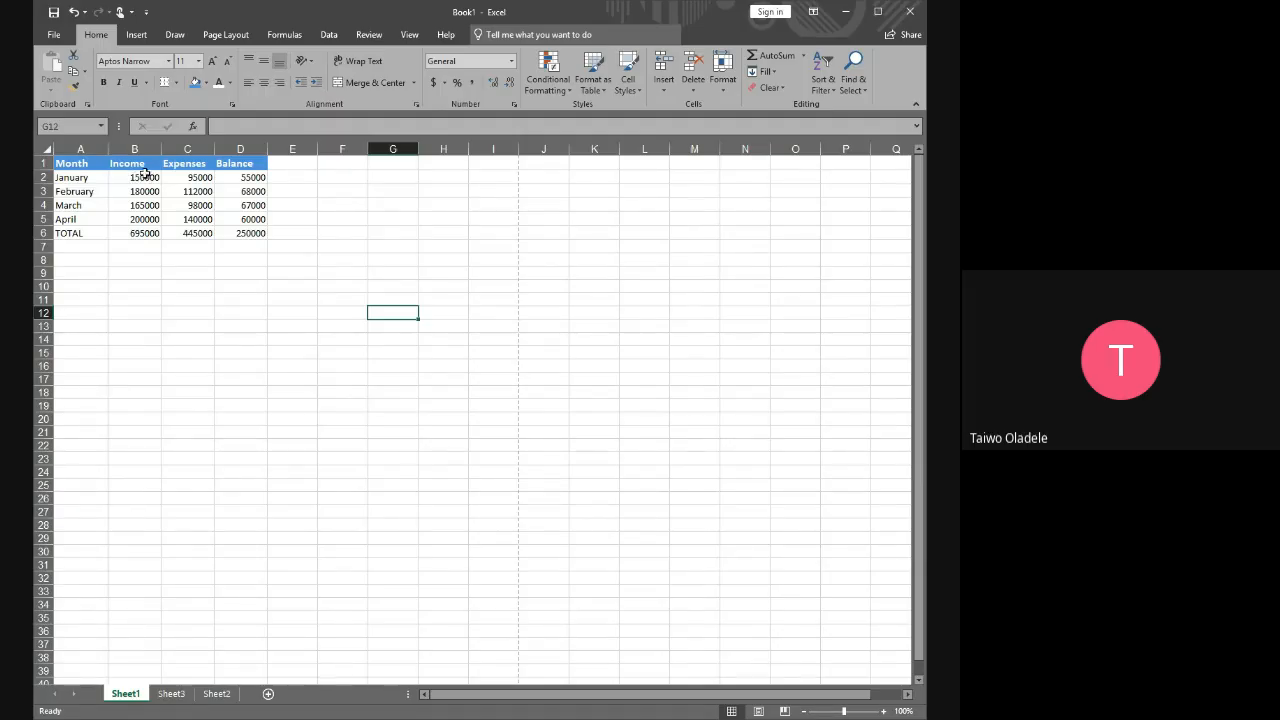
Select the income, expenses and balance figures in B2:D6
{"action": "left_click_drag", "start_coordinate": [120, 177], "coordinate": [231, 243]}
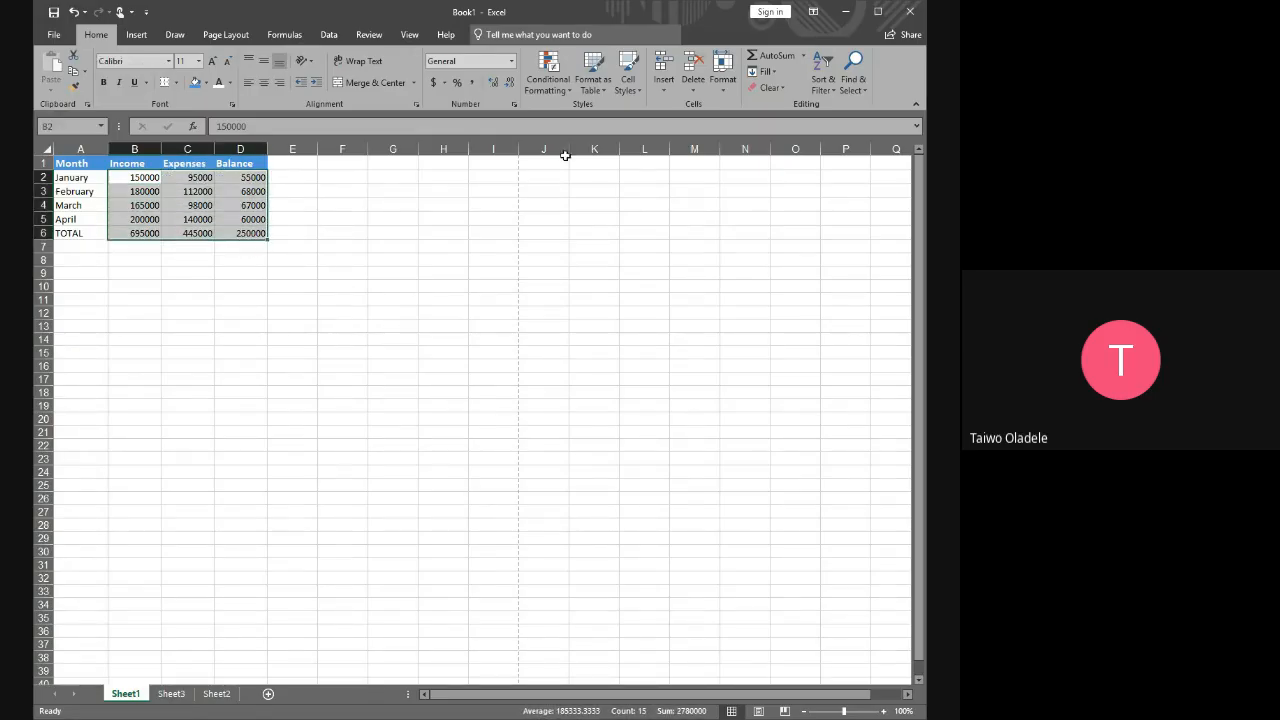
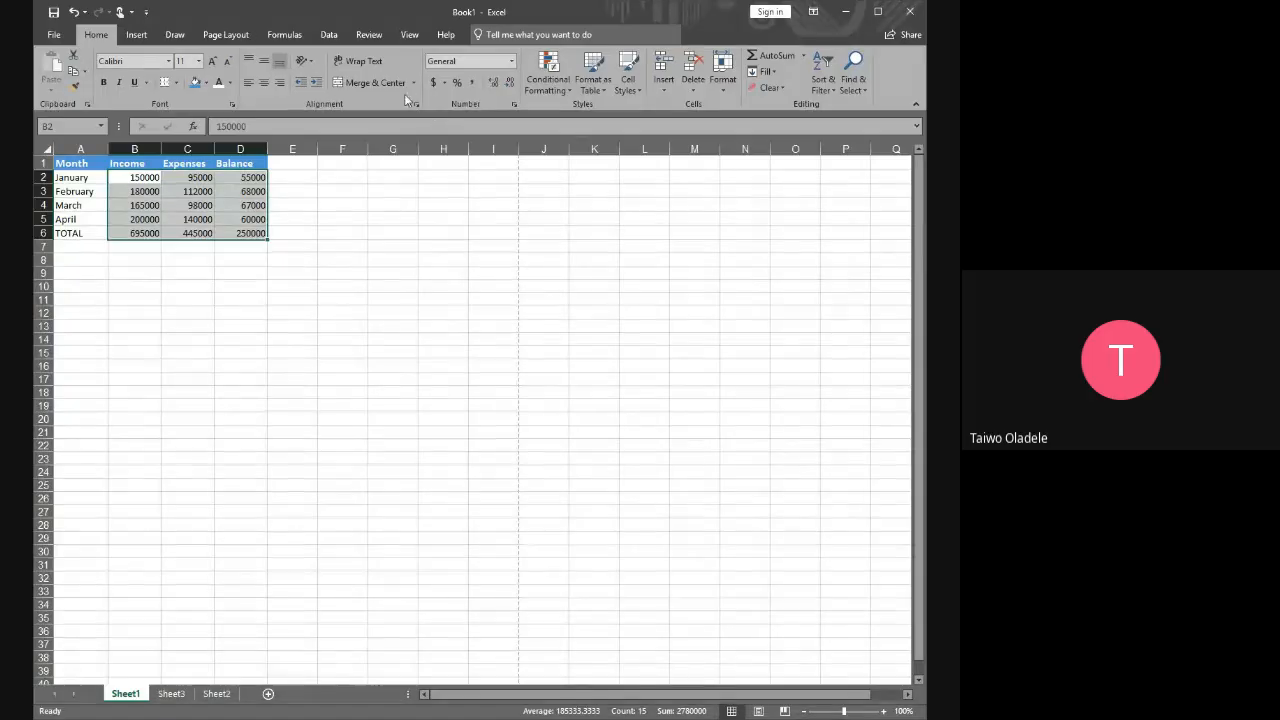
Apply the comma number style to the figures in B2:D6 and widen the Income, Expenses and Balance columns to fit them
{"action": "left_click", "coordinate": [474, 82]}
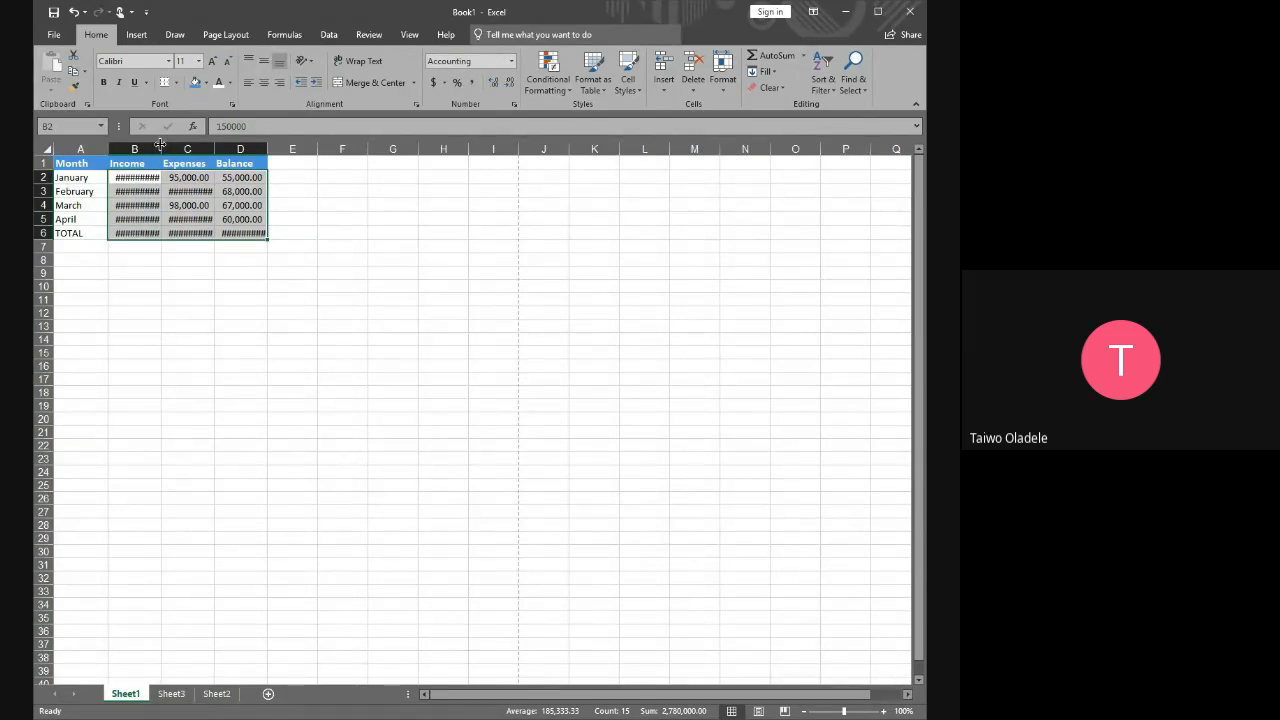
{"action": "left_click_drag", "start_coordinate": [160, 145], "coordinate": [160, 145]}
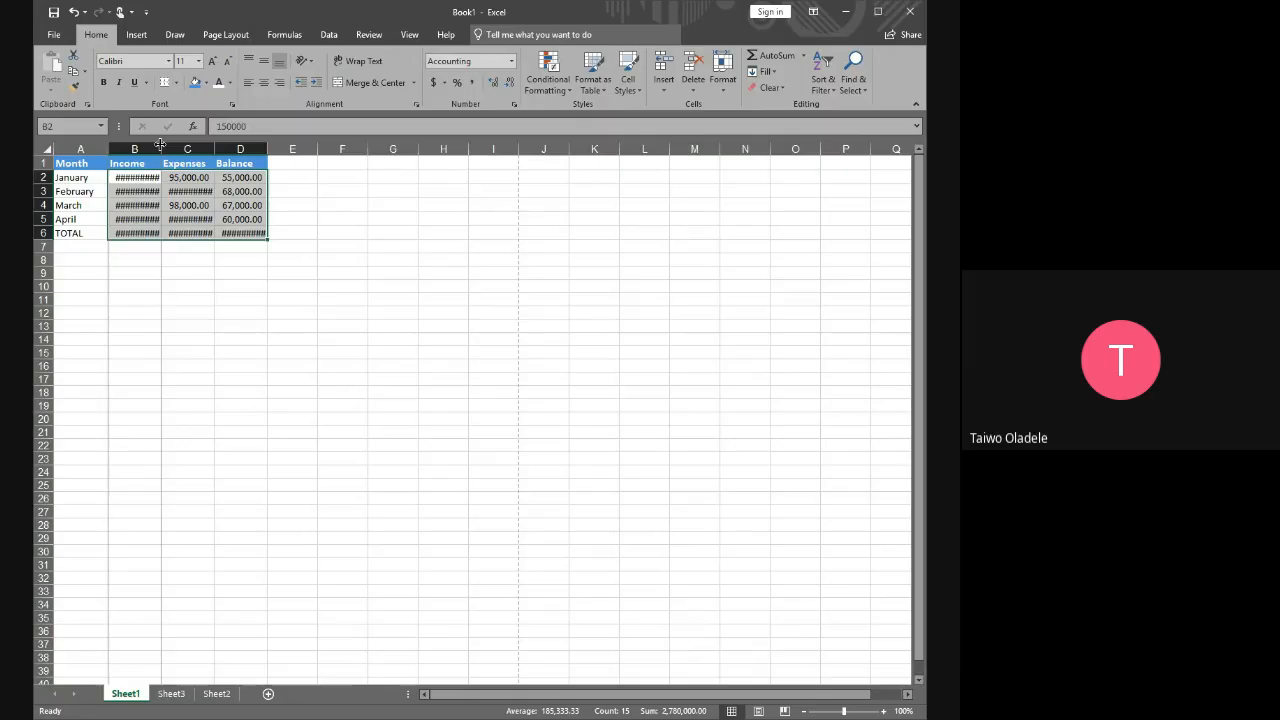
{"action": "left_click_drag", "start_coordinate": [160, 145], "coordinate": [168, 148]}
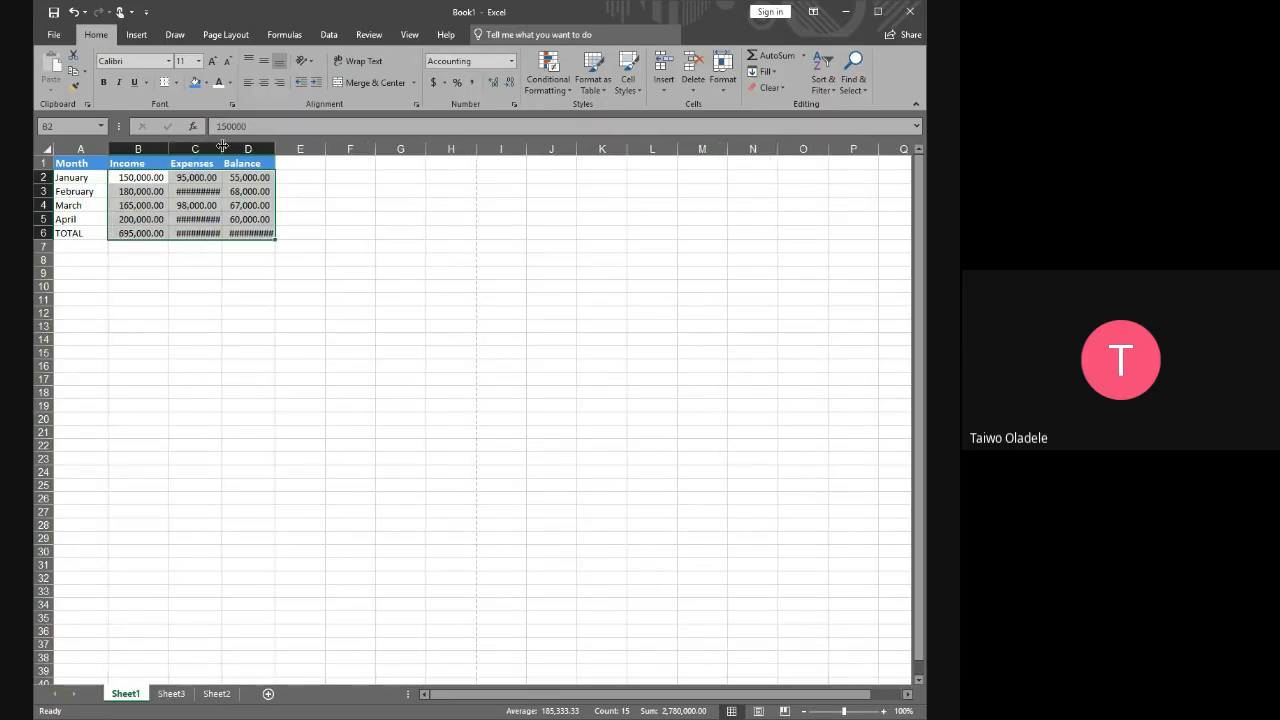
{"action": "double_click", "coordinate": [222, 147]}
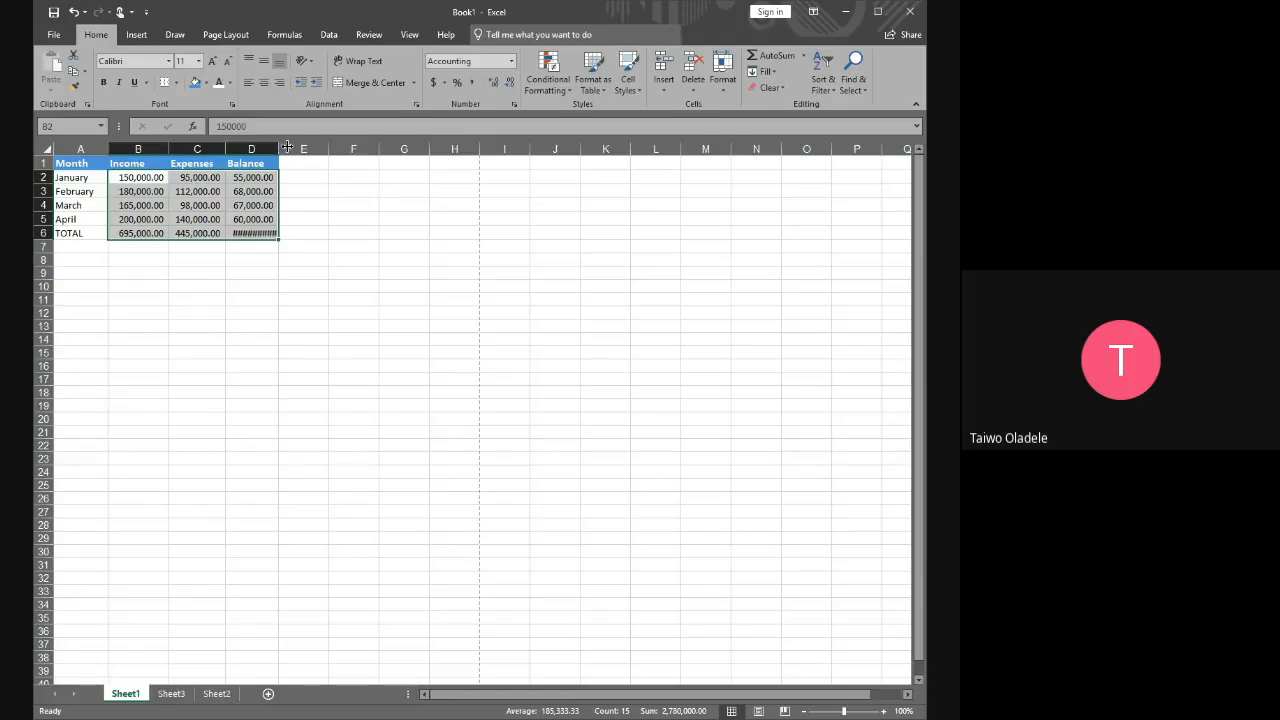
{"action": "left_click_drag", "start_coordinate": [278, 147], "coordinate": [282, 147]}
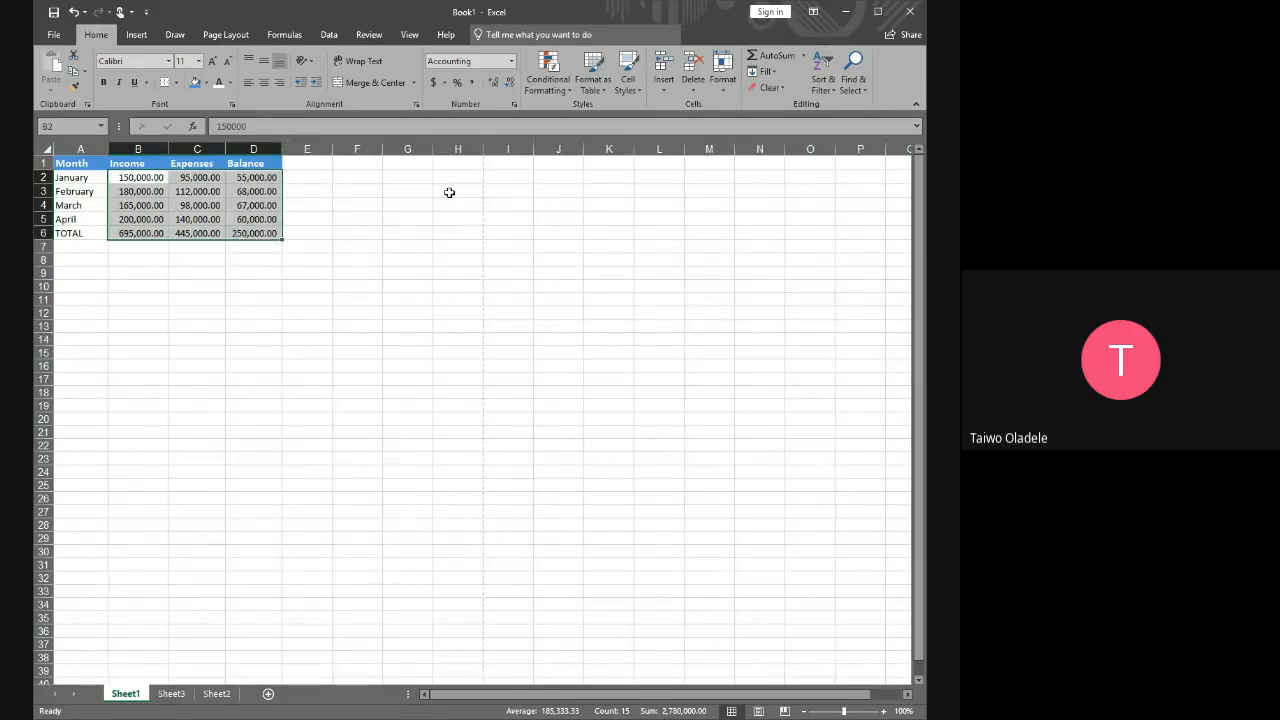
{"action": "left_click", "coordinate": [358, 246]}
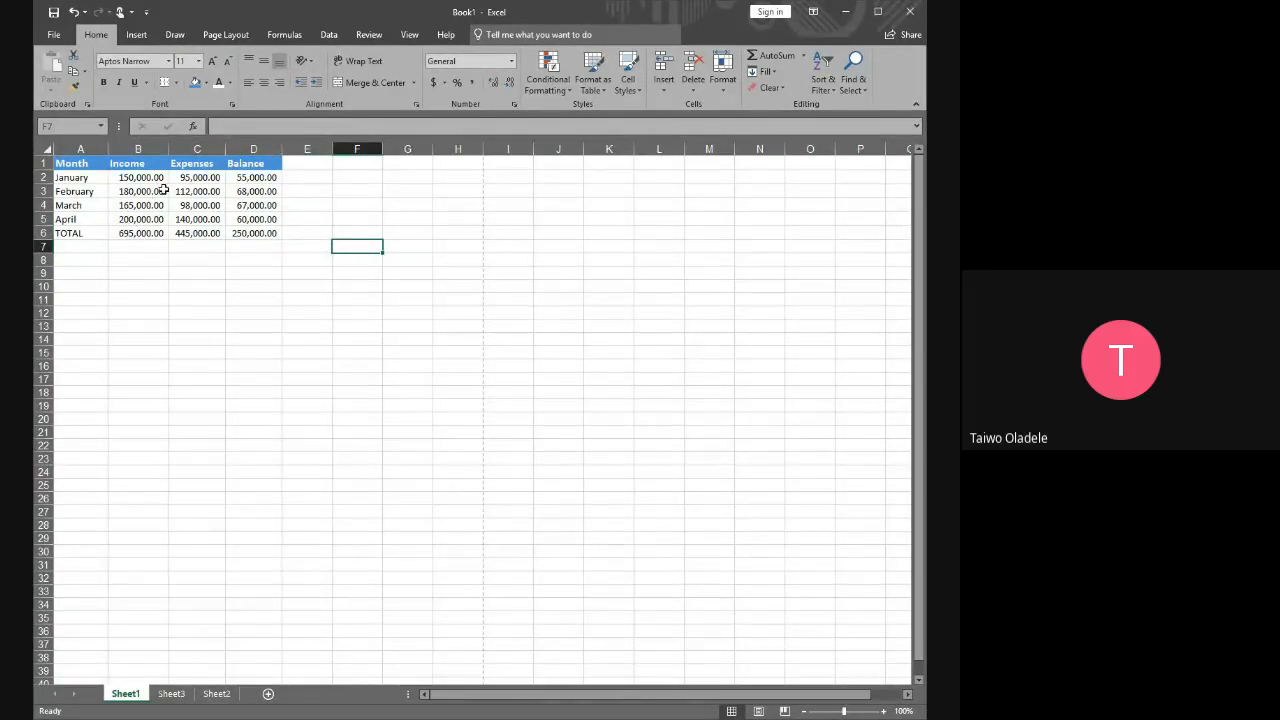
Remove both decimal places from the income, expenses and balance figures in B2:D6
{"action": "left_click", "coordinate": [133, 177]}
{"action": "left_click_drag", "start_coordinate": [133, 177], "coordinate": [272, 233]}
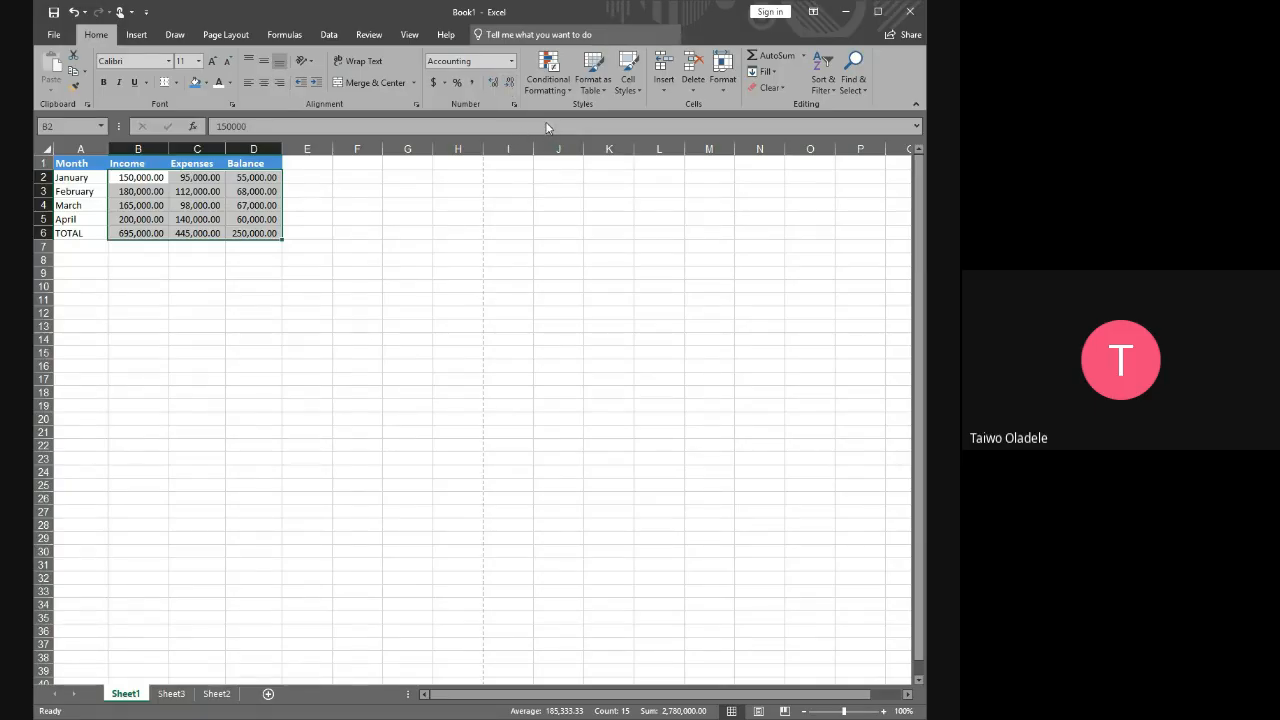
{"action": "left_click", "coordinate": [510, 84]}
{"action": "left_click", "coordinate": [510, 84]}
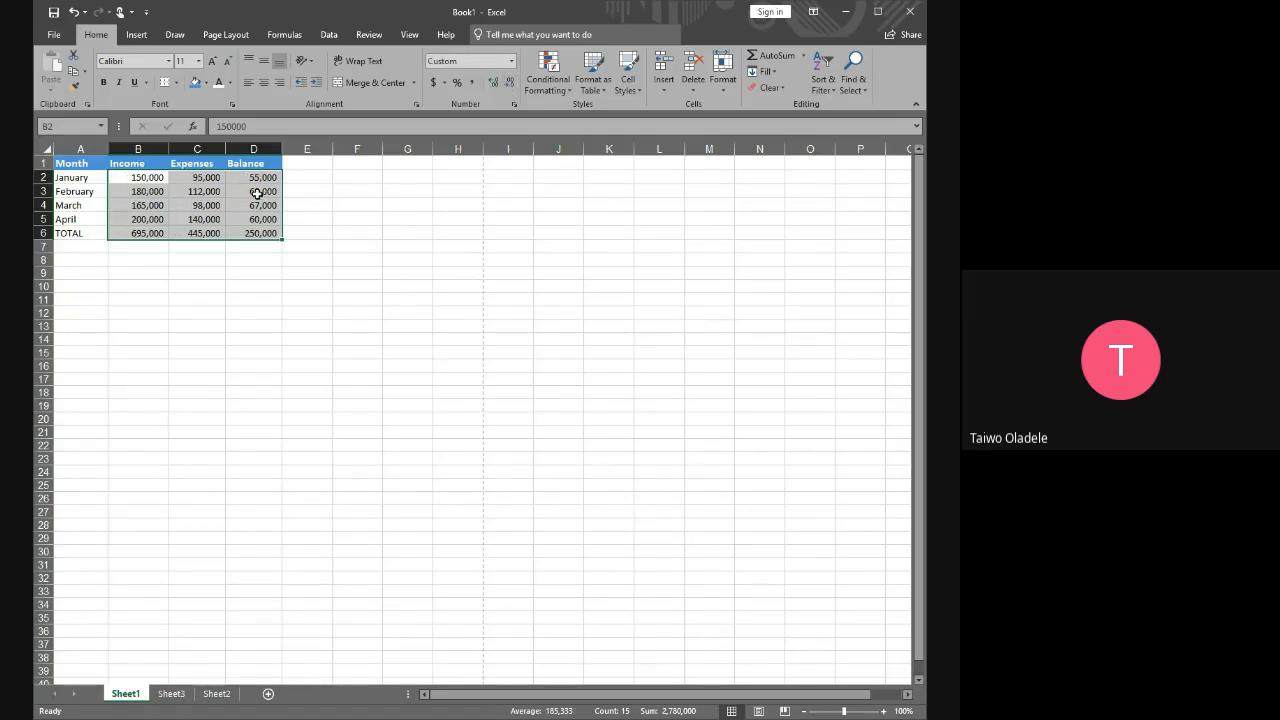
Increase the figures in B2:D6 to four decimal places
{"action": "left_click", "coordinate": [492, 81]}
{"action": "left_click", "coordinate": [493, 81]}
{"action": "left_click", "coordinate": [494, 81]}
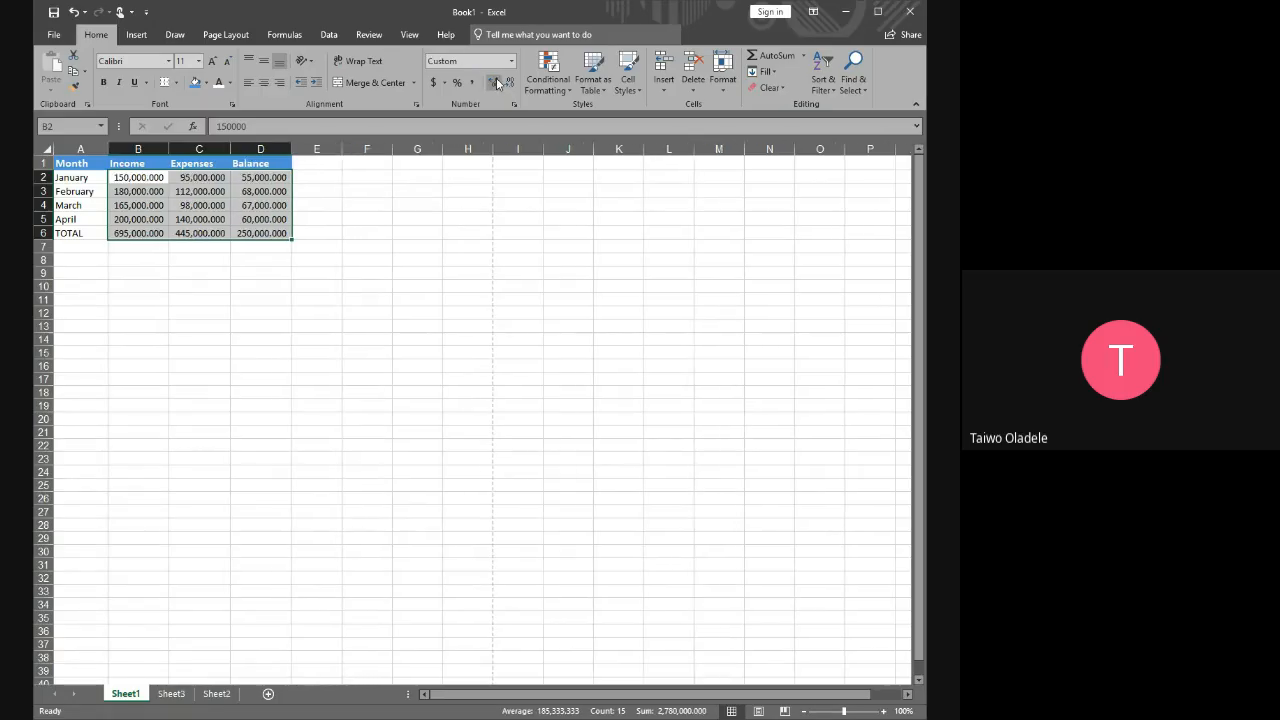
{"action": "left_click", "coordinate": [496, 77]}
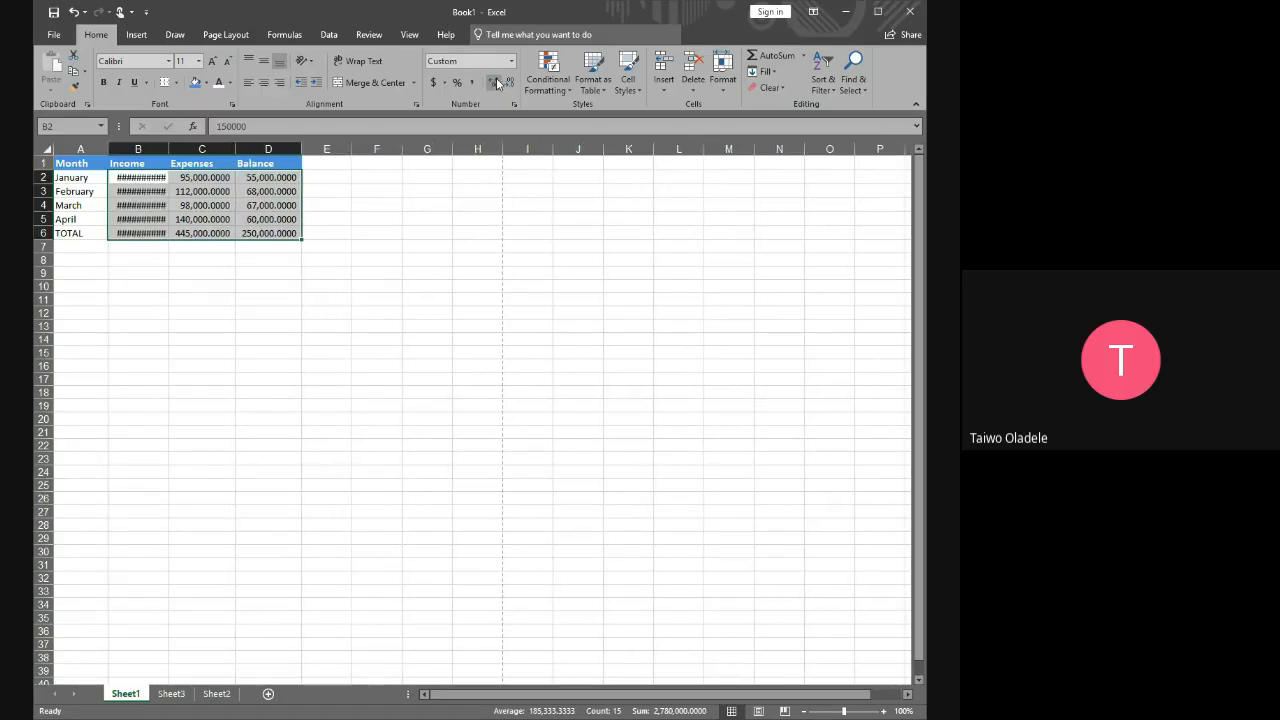
Reduce the figures in B2:D6 back to whole numbers without decimals
{"action": "left_click", "coordinate": [512, 89]}
{"action": "left_click", "coordinate": [512, 89]}
{"action": "left_click", "coordinate": [512, 89]}
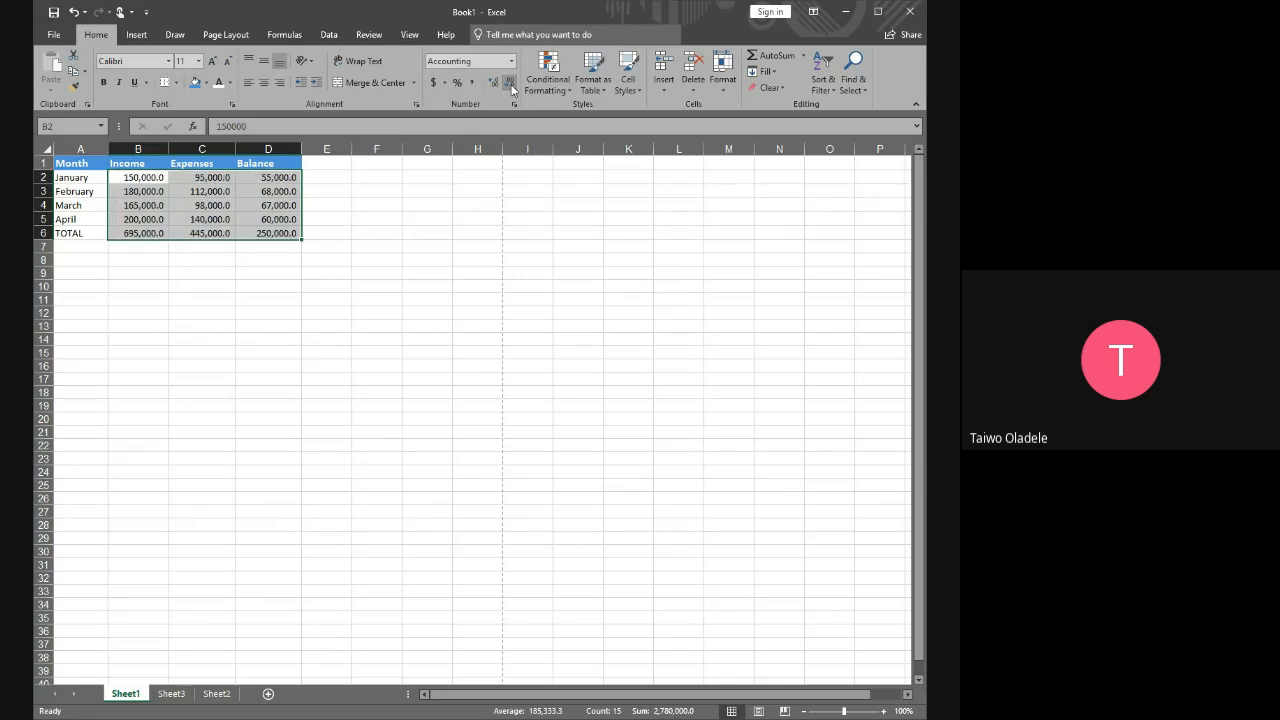
{"action": "left_click", "coordinate": [512, 89]}
{"action": "left_click", "coordinate": [415, 245]}
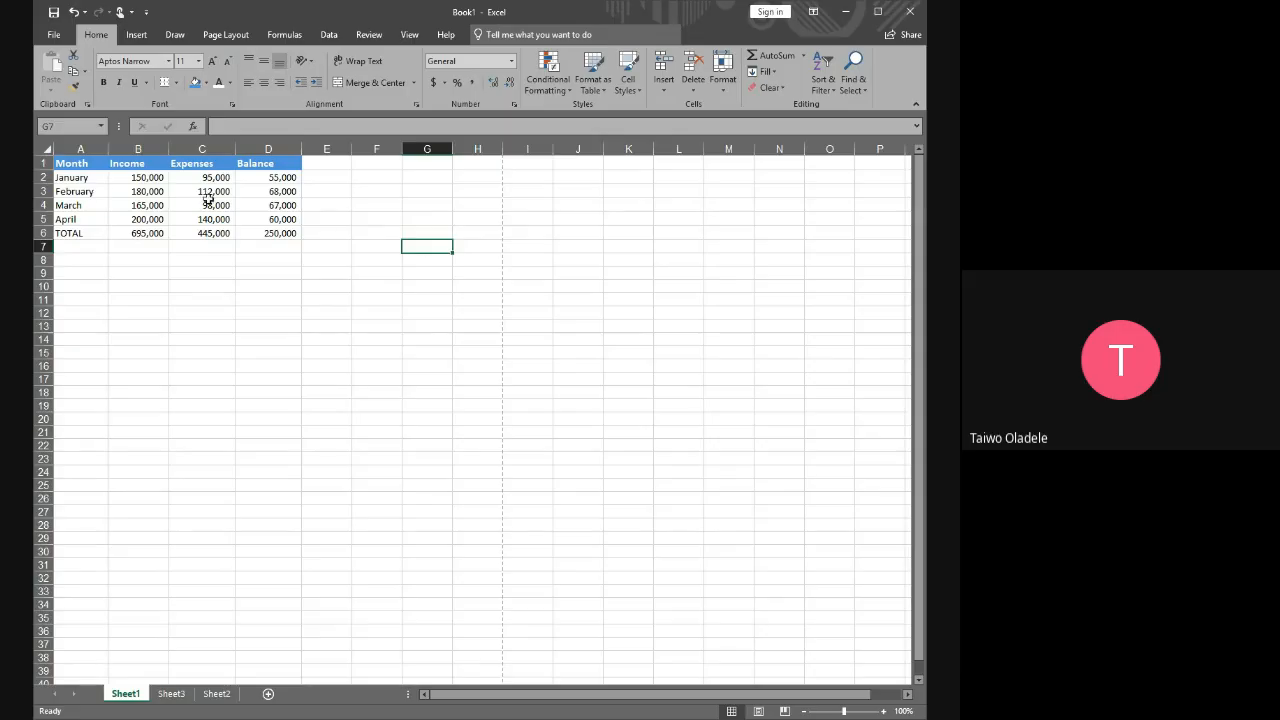
{"action": "left_click_drag", "start_coordinate": [58, 176], "coordinate": [257, 233]}
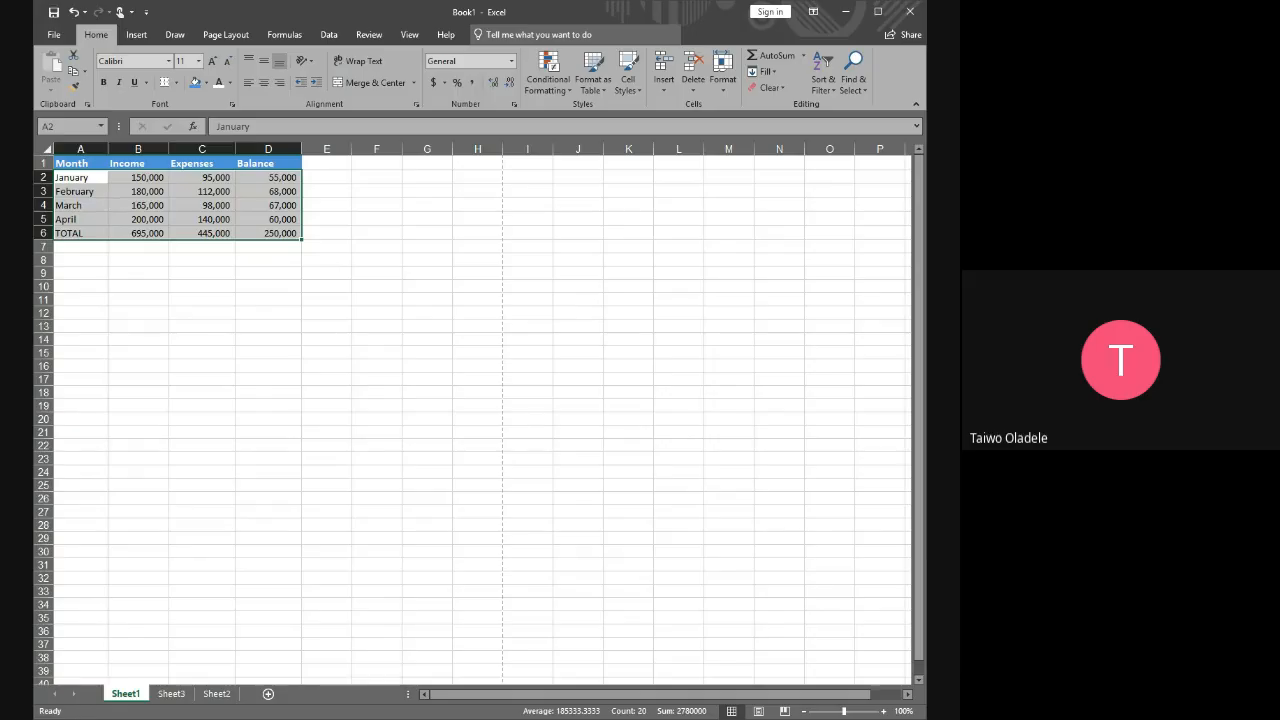
{"action": "left_click", "coordinate": [430, 340]}
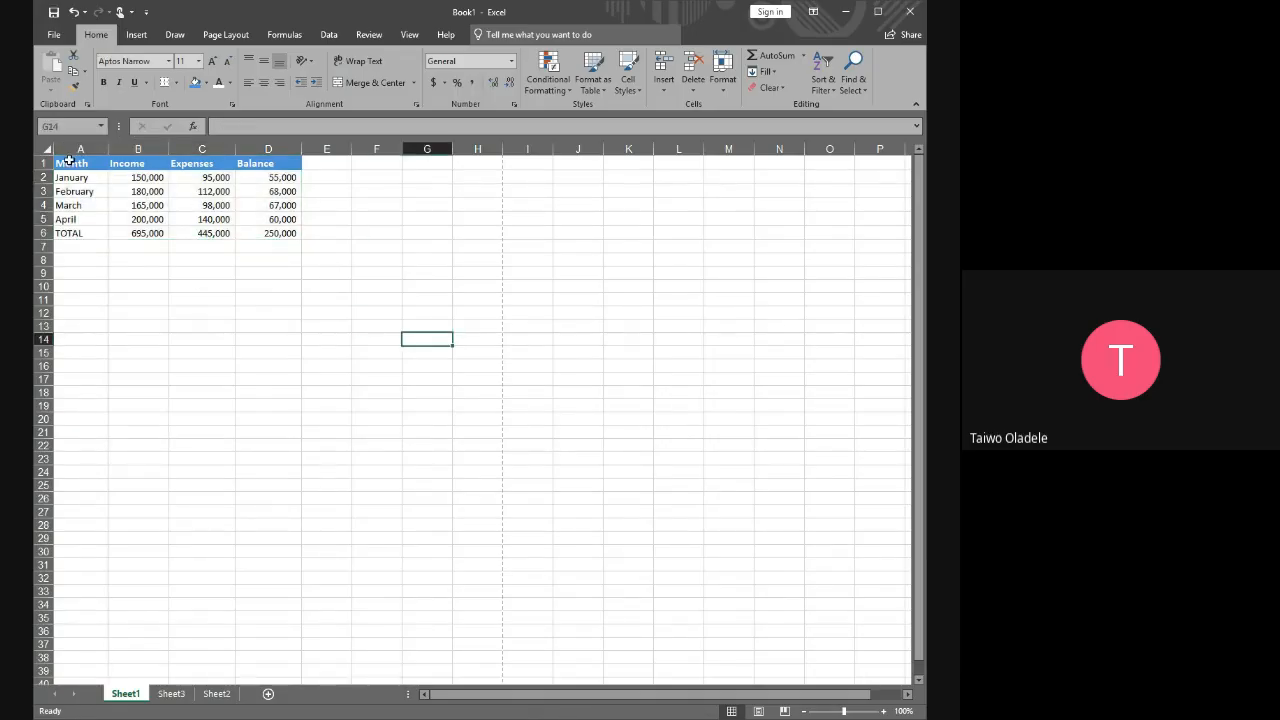
{"action": "left_click_drag", "start_coordinate": [70, 163], "coordinate": [286, 244]}
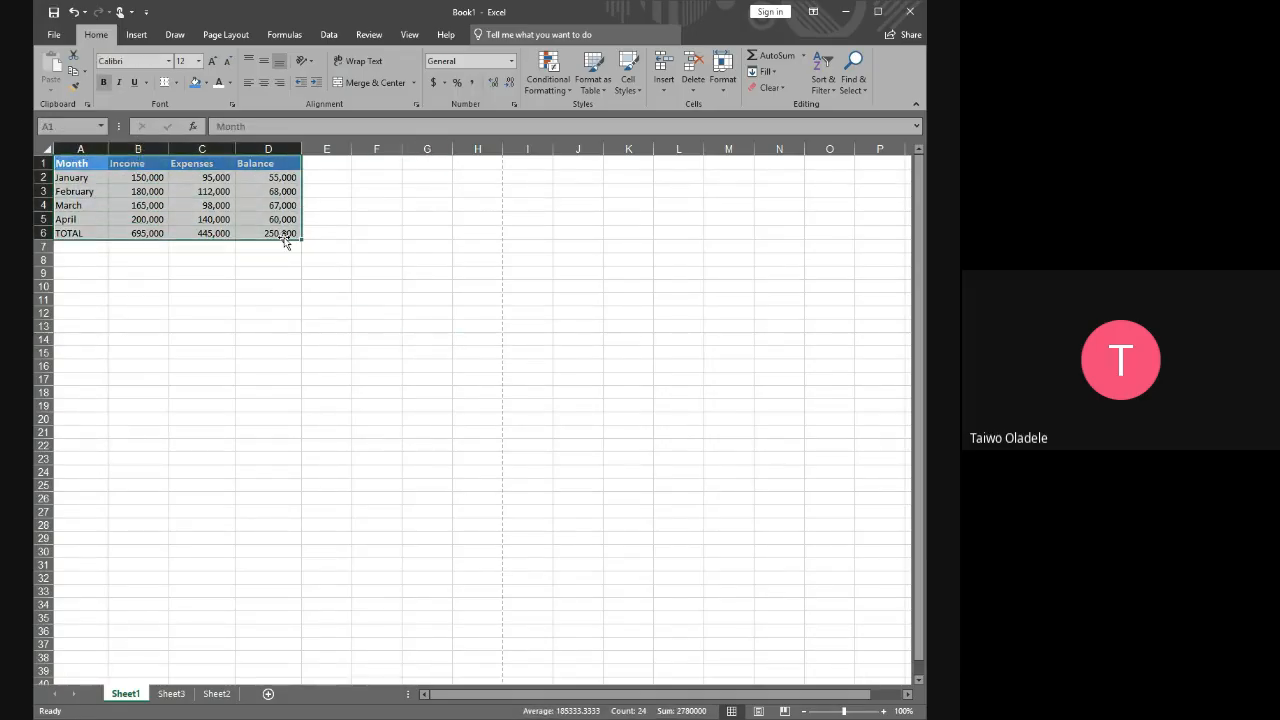
{"action": "left_click", "coordinate": [405, 221]}
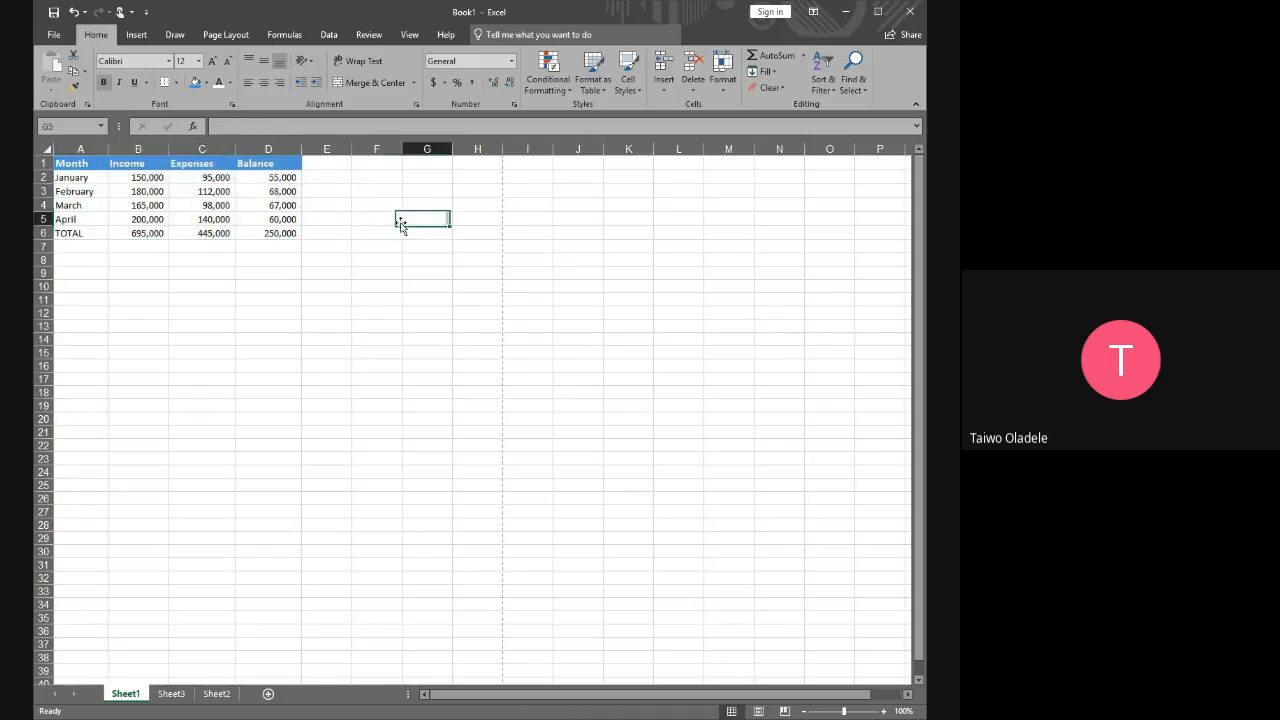
{"action": "left_click_drag", "start_coordinate": [75, 164], "coordinate": [290, 233]}
{"action": "left_click", "coordinate": [410, 284]}
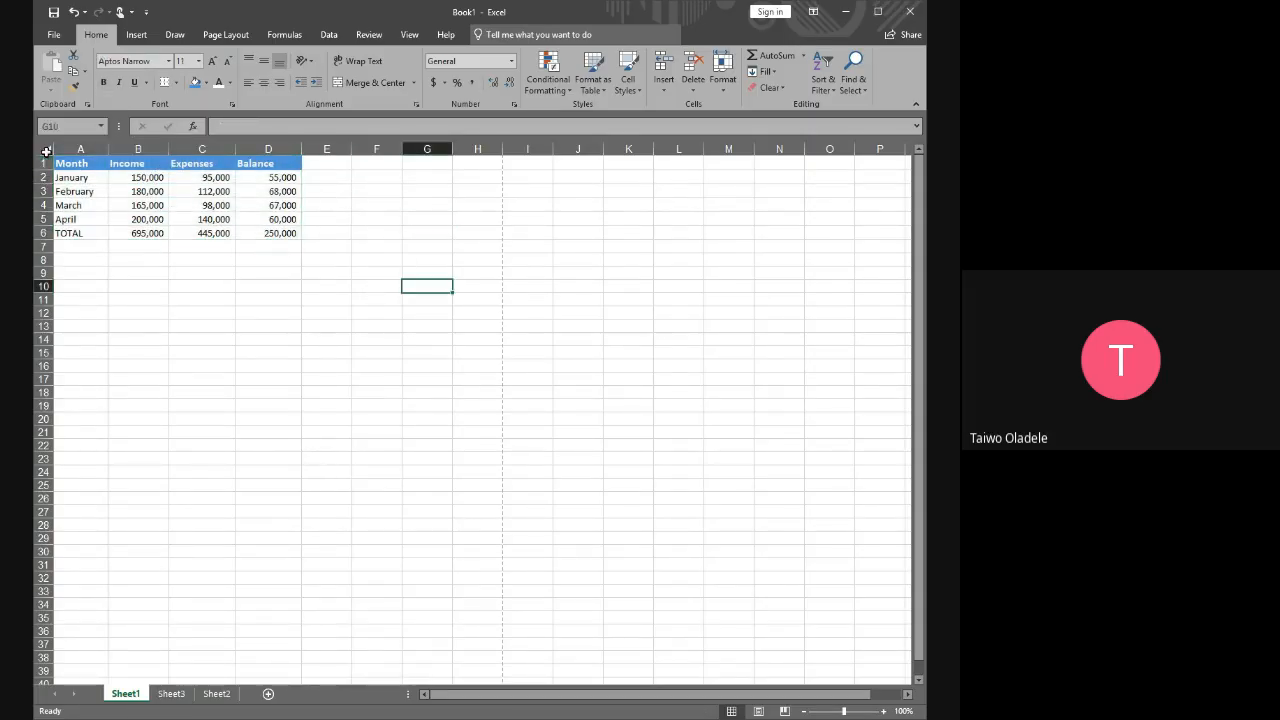
Add borders around and between all cells of the table A1:D6
{"action": "left_click_drag", "start_coordinate": [67, 165], "coordinate": [281, 235]}
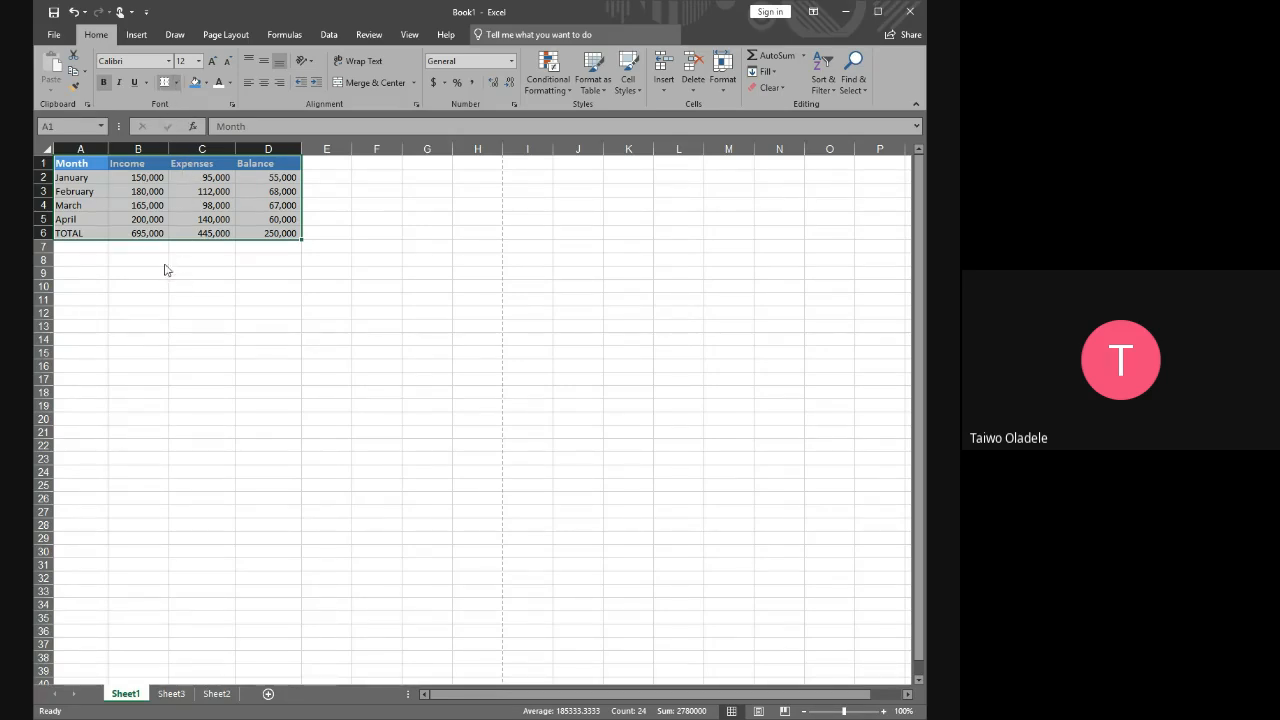
{"action": "left_click", "coordinate": [171, 205]}
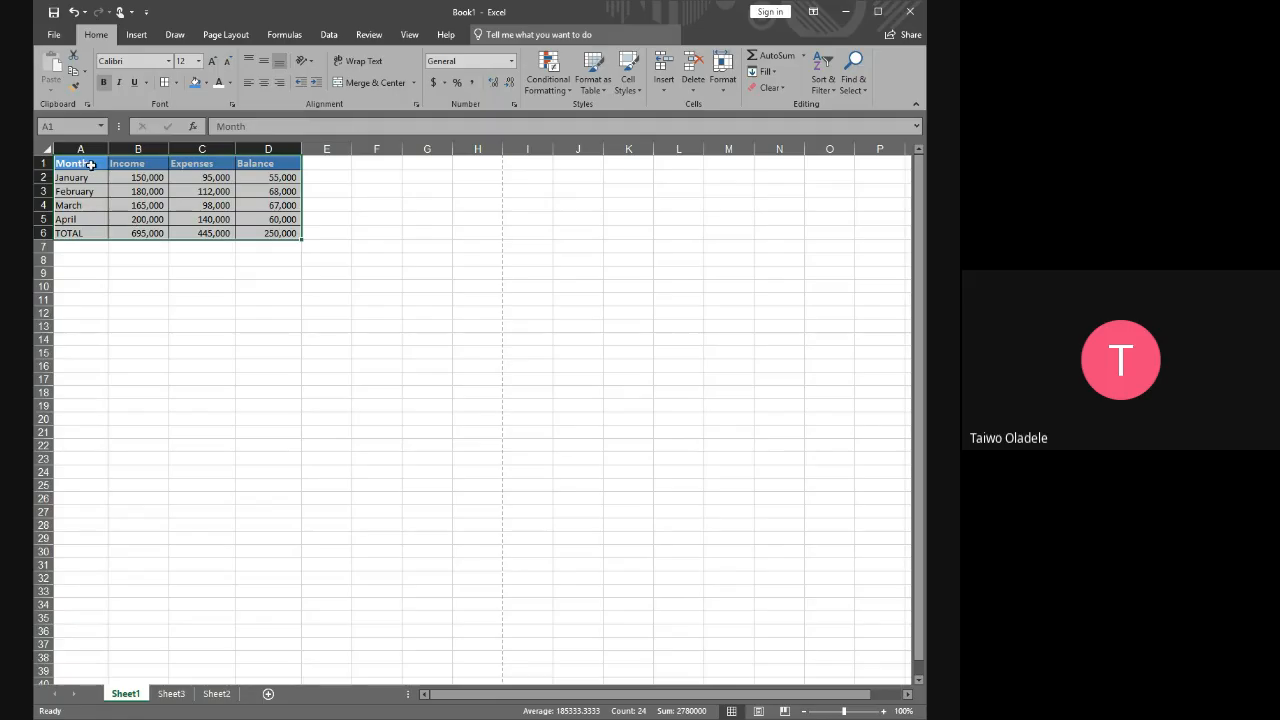
{"action": "left_click", "coordinate": [172, 284]}
{"action": "left_click_drag", "start_coordinate": [78, 166], "coordinate": [265, 230]}
{"action": "left_click", "coordinate": [366, 312]}
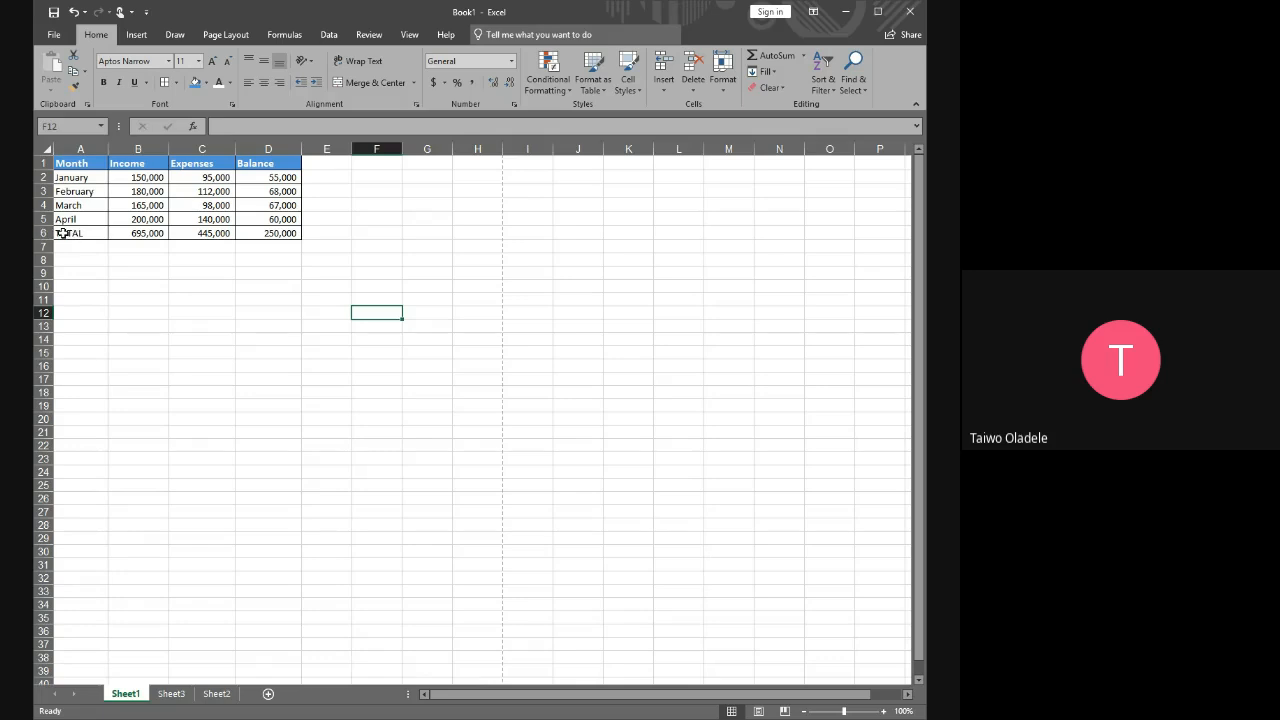
Fill the TOTAL row cells A6:D6 with light grey
{"action": "left_click_drag", "start_coordinate": [63, 233], "coordinate": [287, 233]}
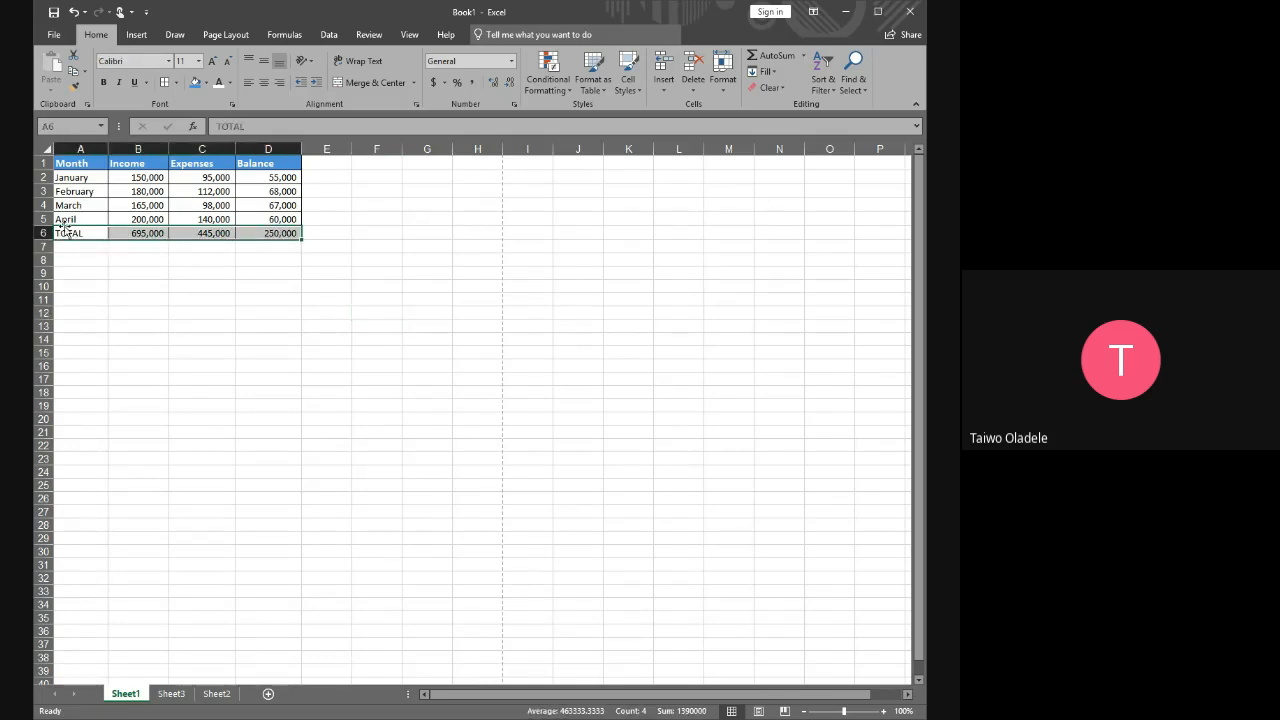
{"action": "left_click", "coordinate": [208, 85]}
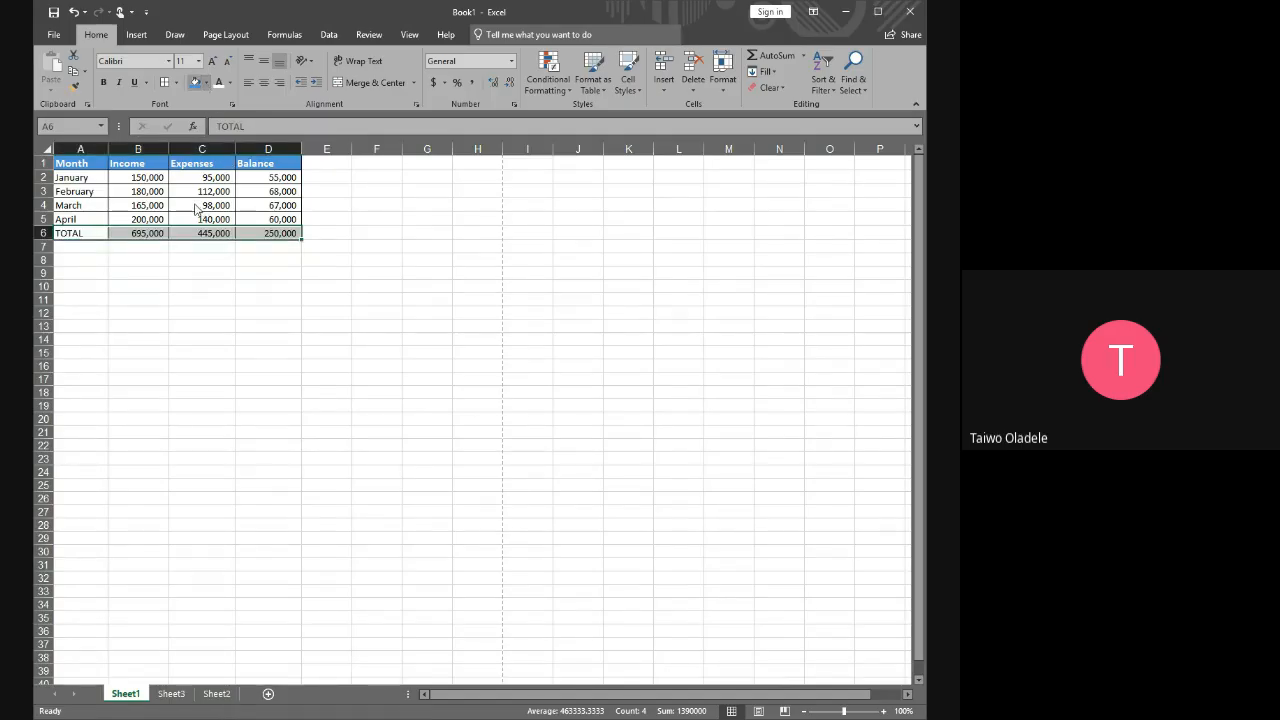
{"action": "left_click", "coordinate": [197, 140]}
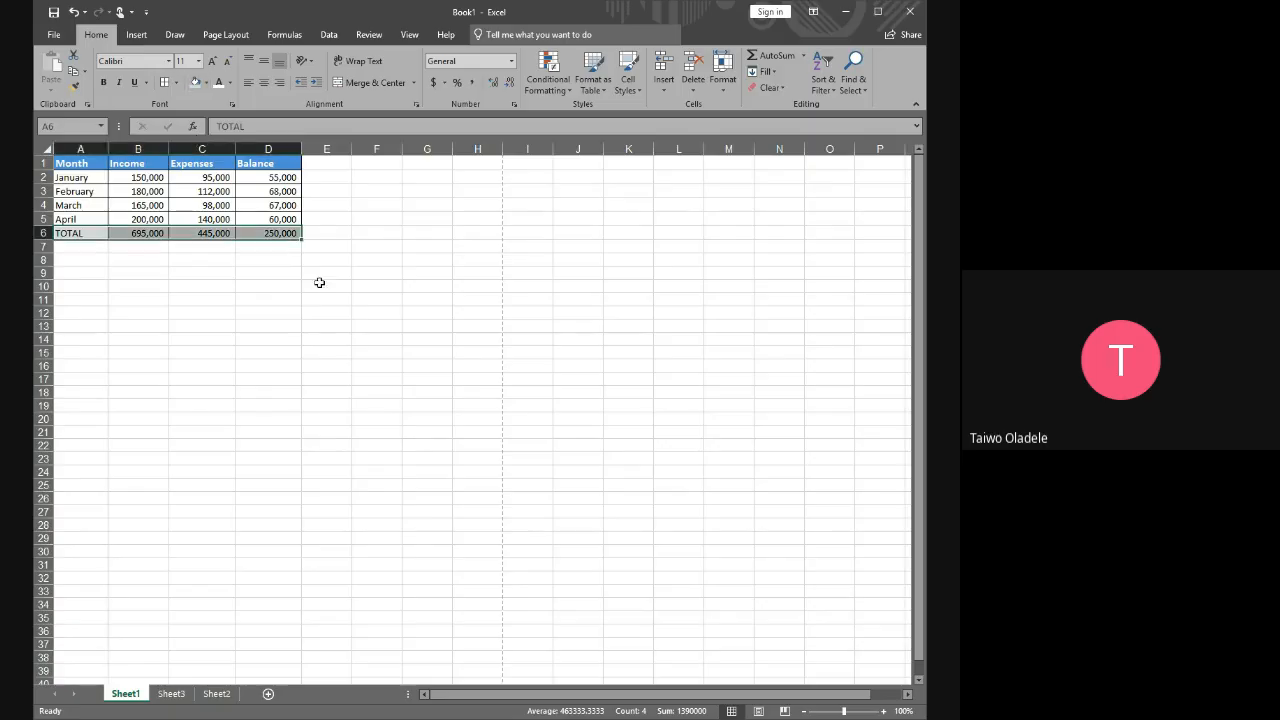
{"action": "left_click", "coordinate": [415, 300]}
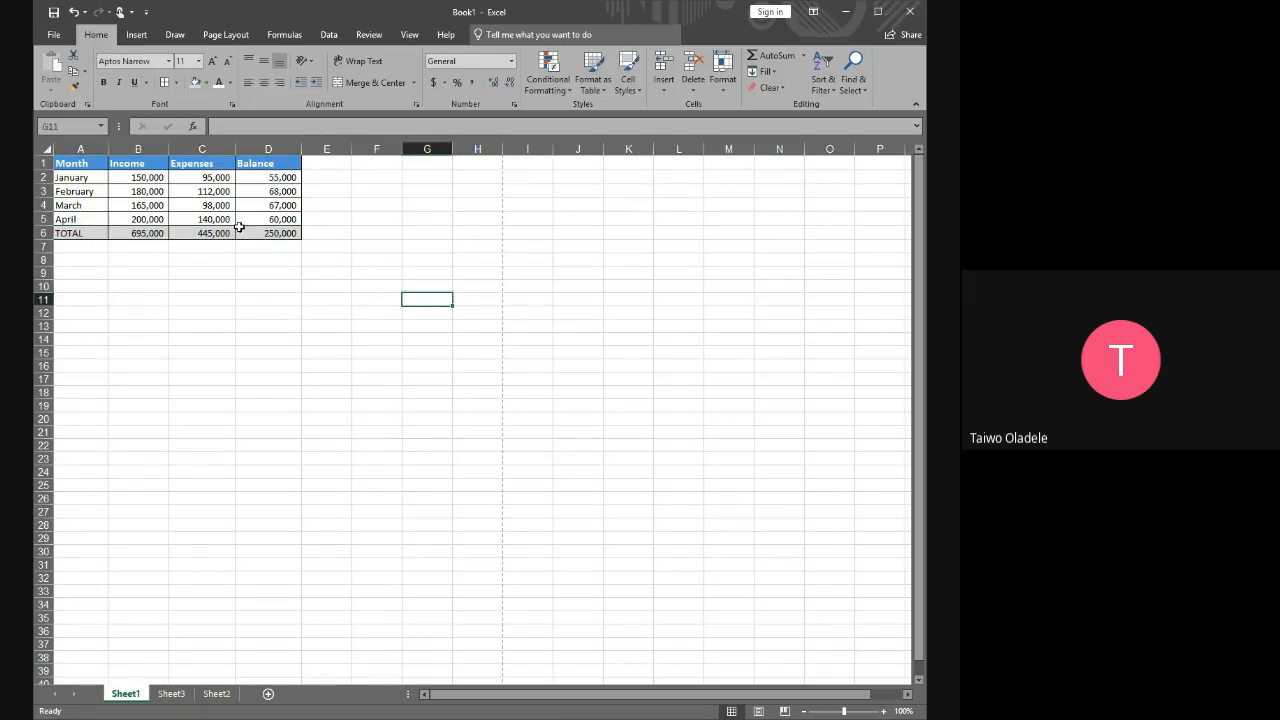
{"action": "left_click_drag", "start_coordinate": [70, 163], "coordinate": [273, 230]}
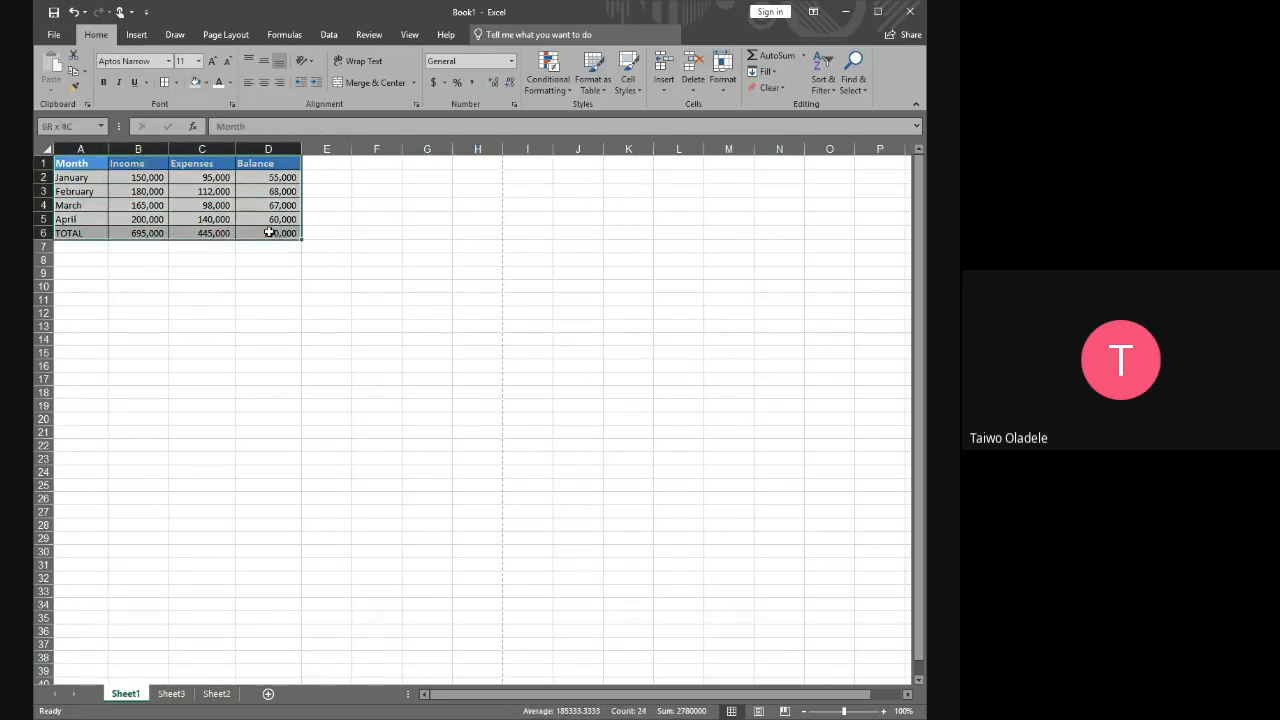
{"action": "left_click", "coordinate": [460, 259]}
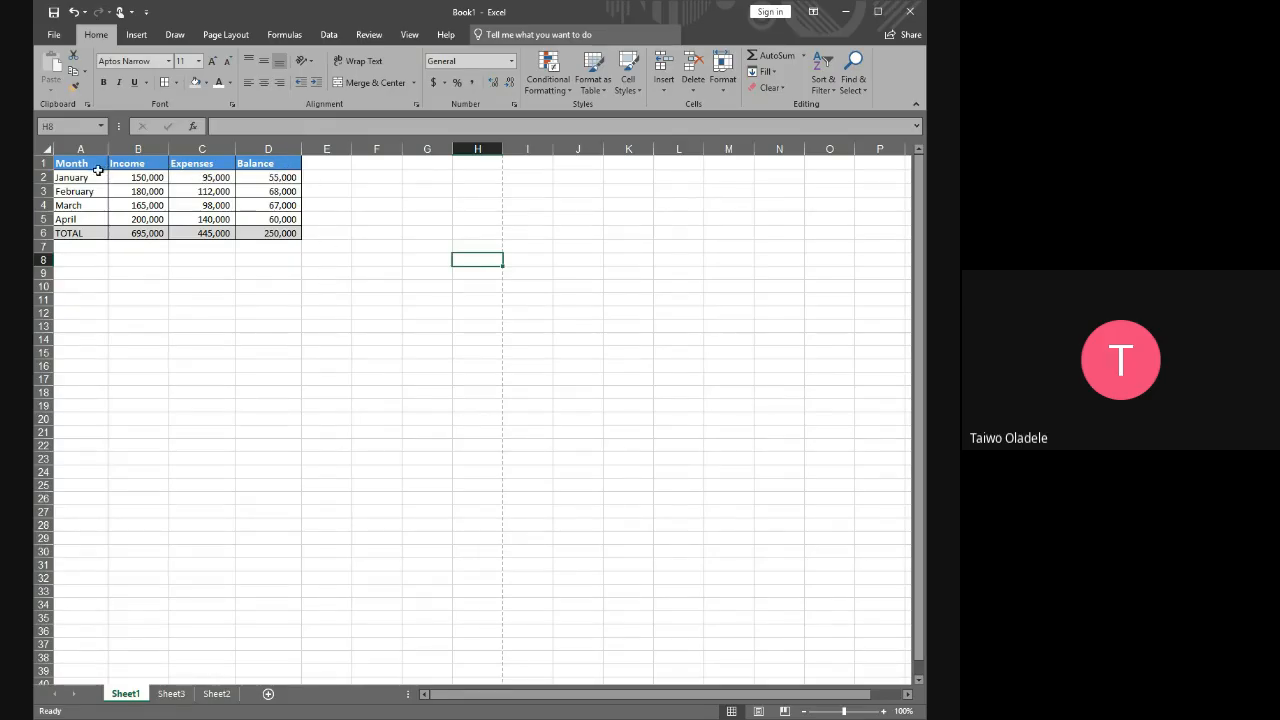
Centre the header cells A1:D1 and the table rows A2:D6 horizontally
{"action": "left_click_drag", "start_coordinate": [65, 162], "coordinate": [270, 163]}
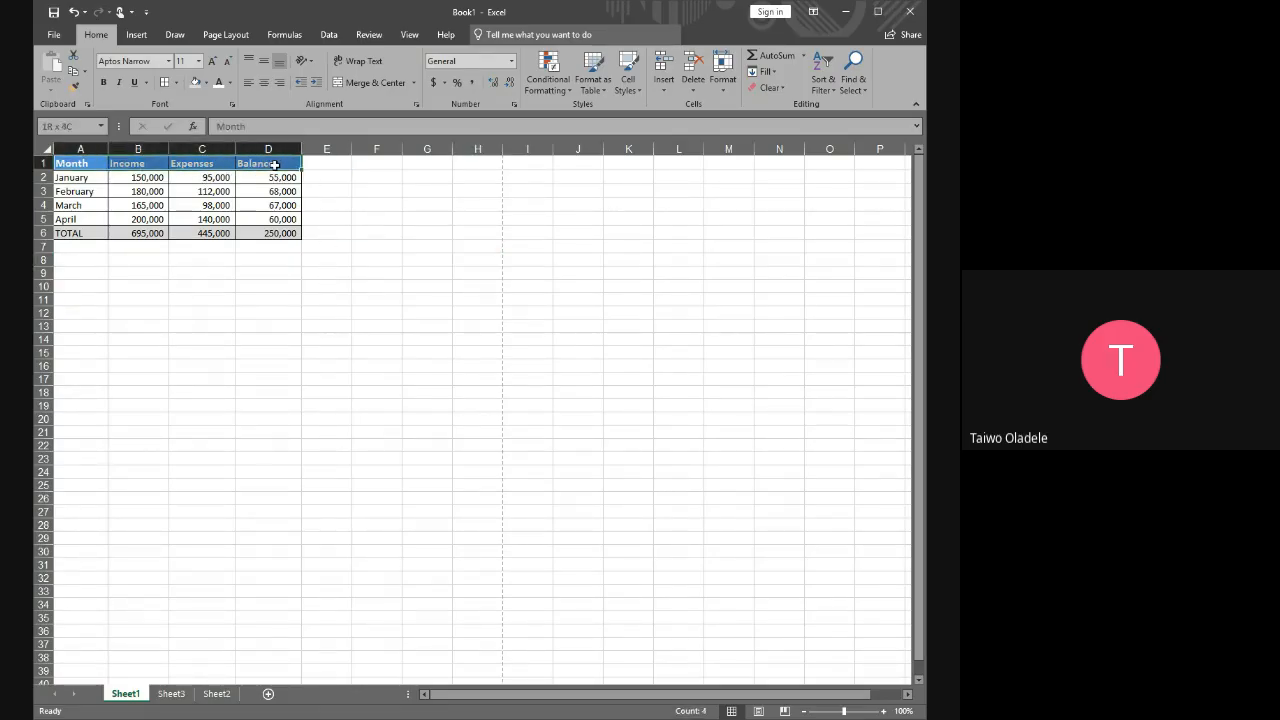
{"action": "left_click", "coordinate": [266, 86]}
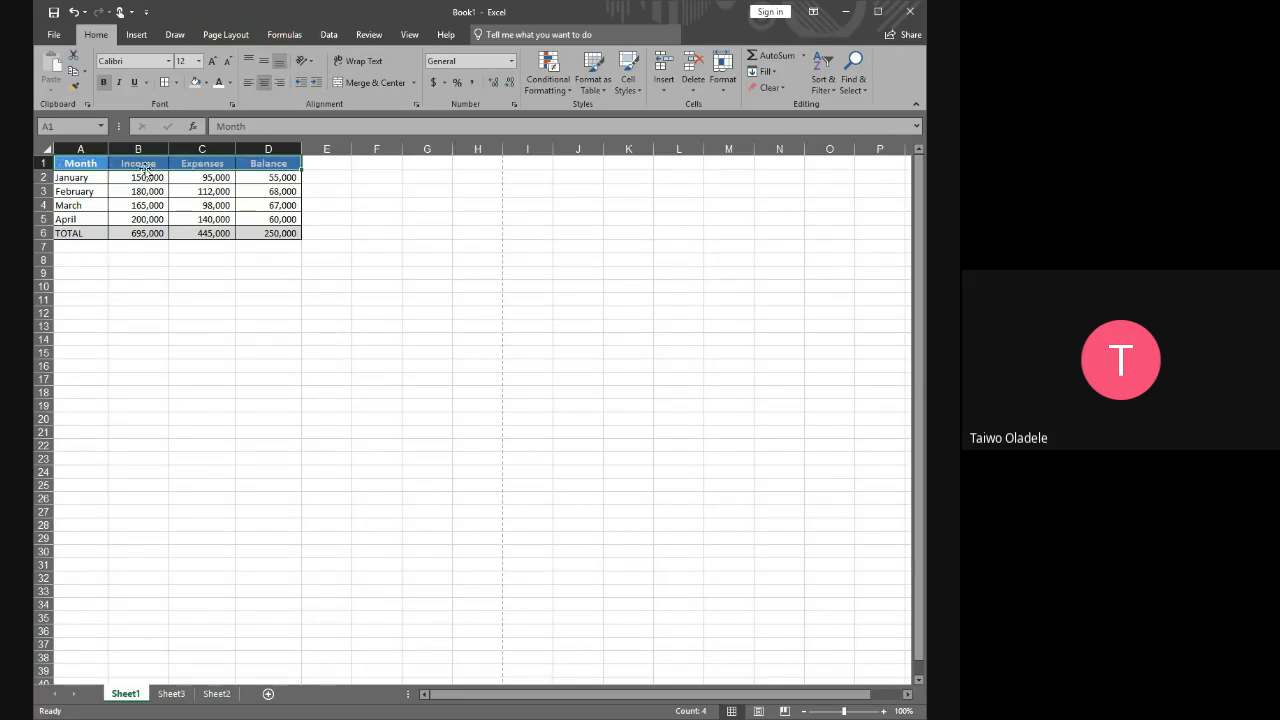
{"action": "left_click_drag", "start_coordinate": [70, 177], "coordinate": [268, 233]}
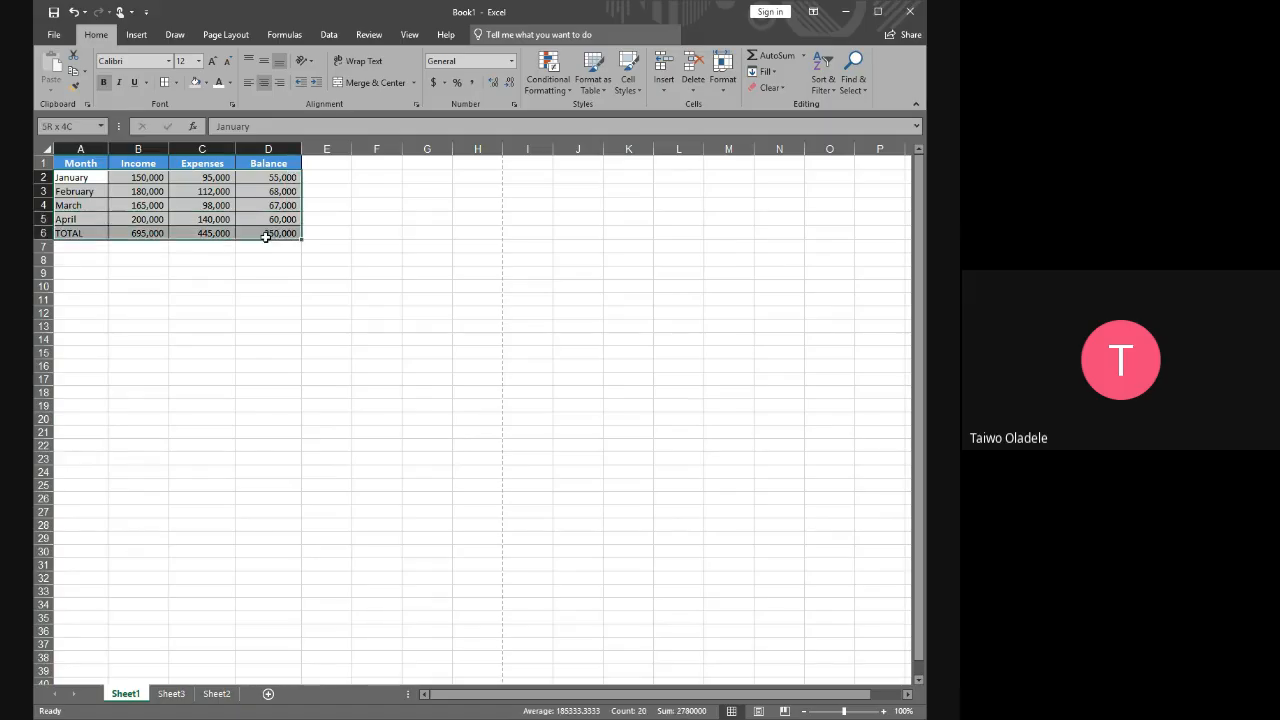
{"action": "left_click", "coordinate": [266, 86]}
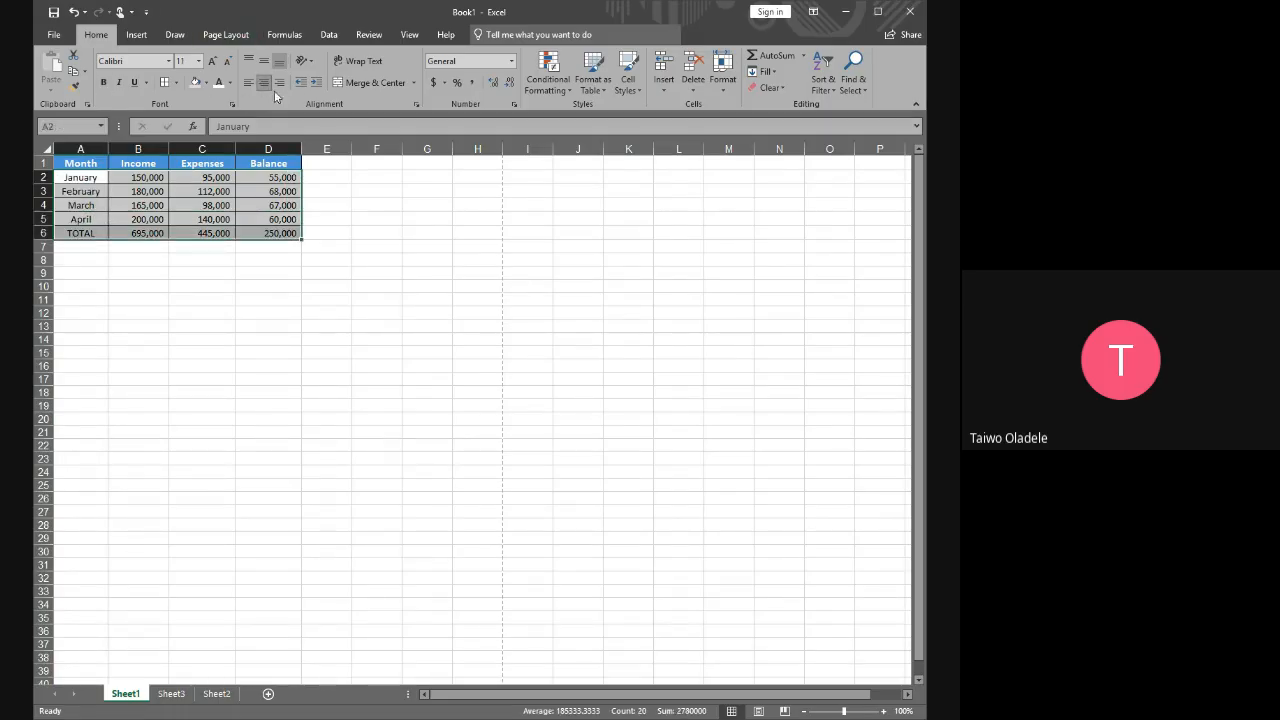
{"action": "left_click", "coordinate": [422, 270]}
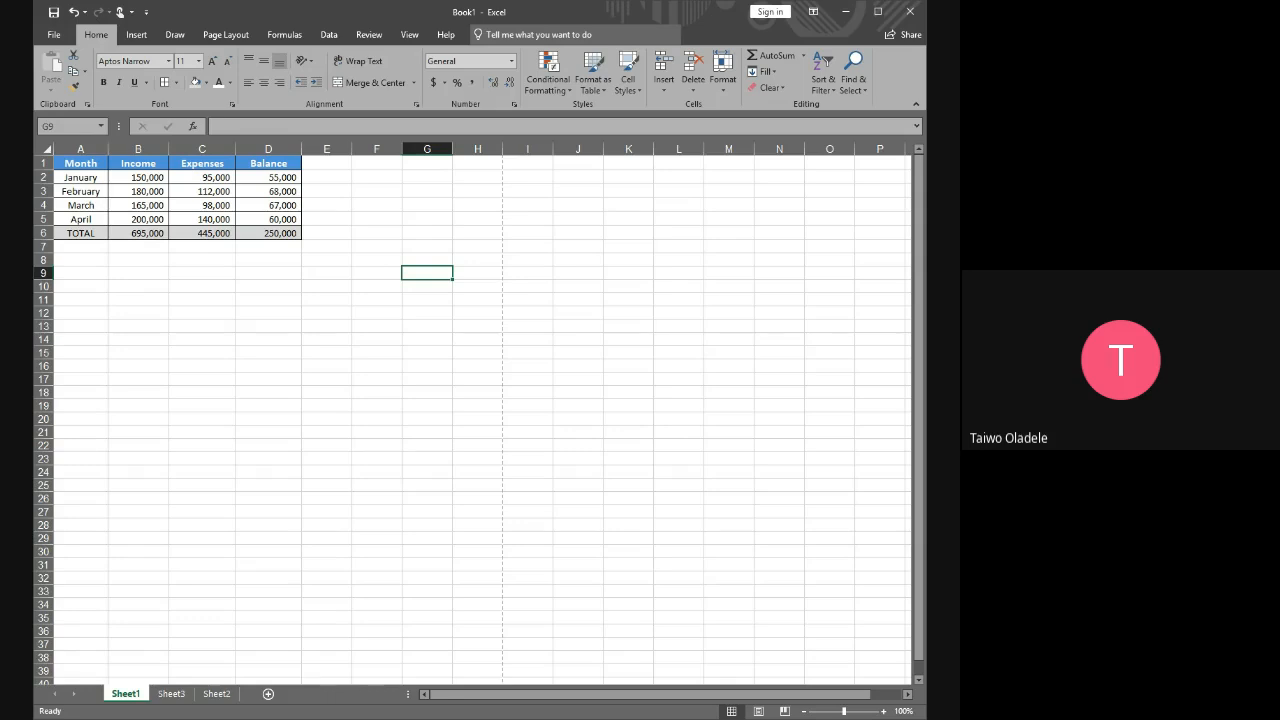
{"action": "left_click", "coordinate": [380, 206]}
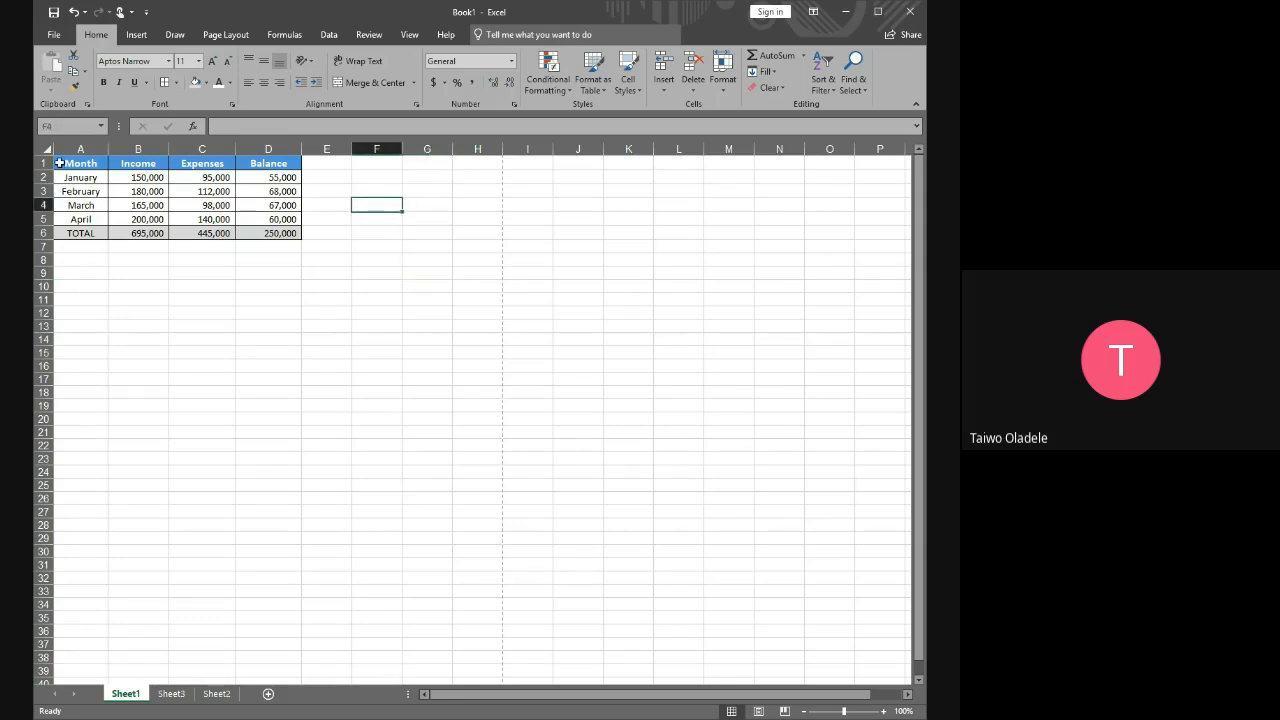
{"action": "left_click_drag", "start_coordinate": [71, 165], "coordinate": [268, 232]}
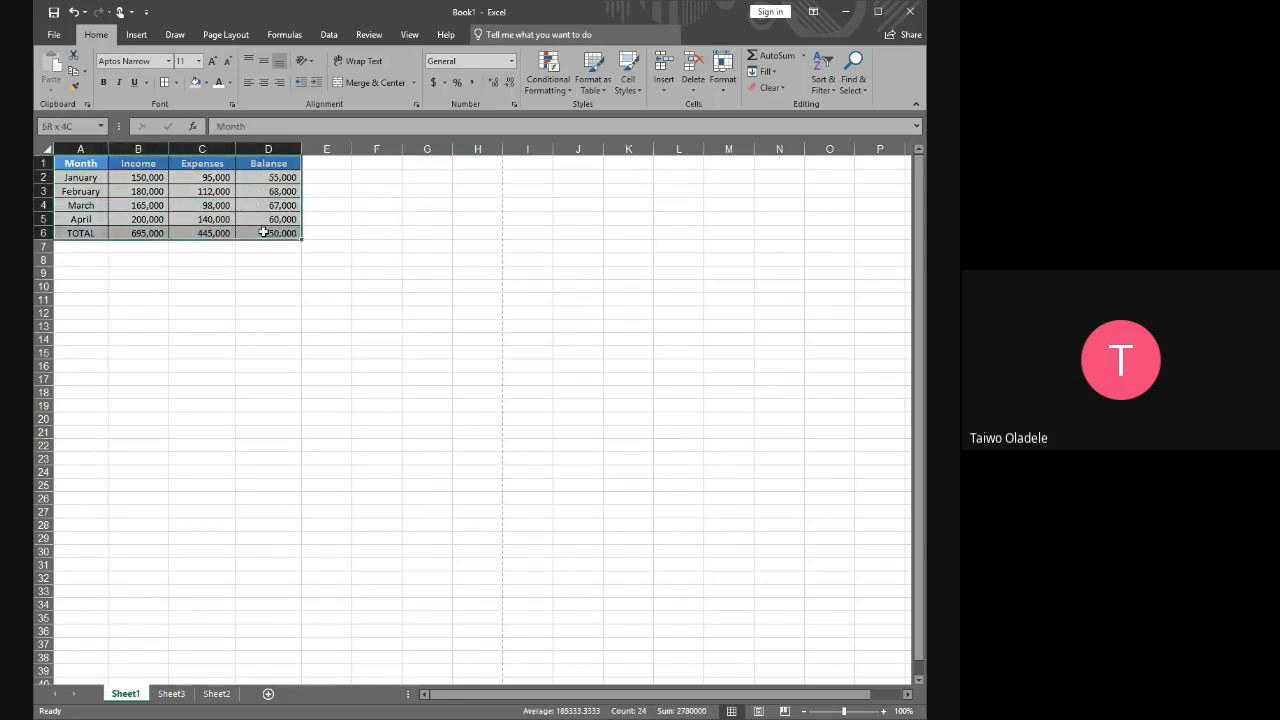
{"action": "left_click", "coordinate": [384, 227]}
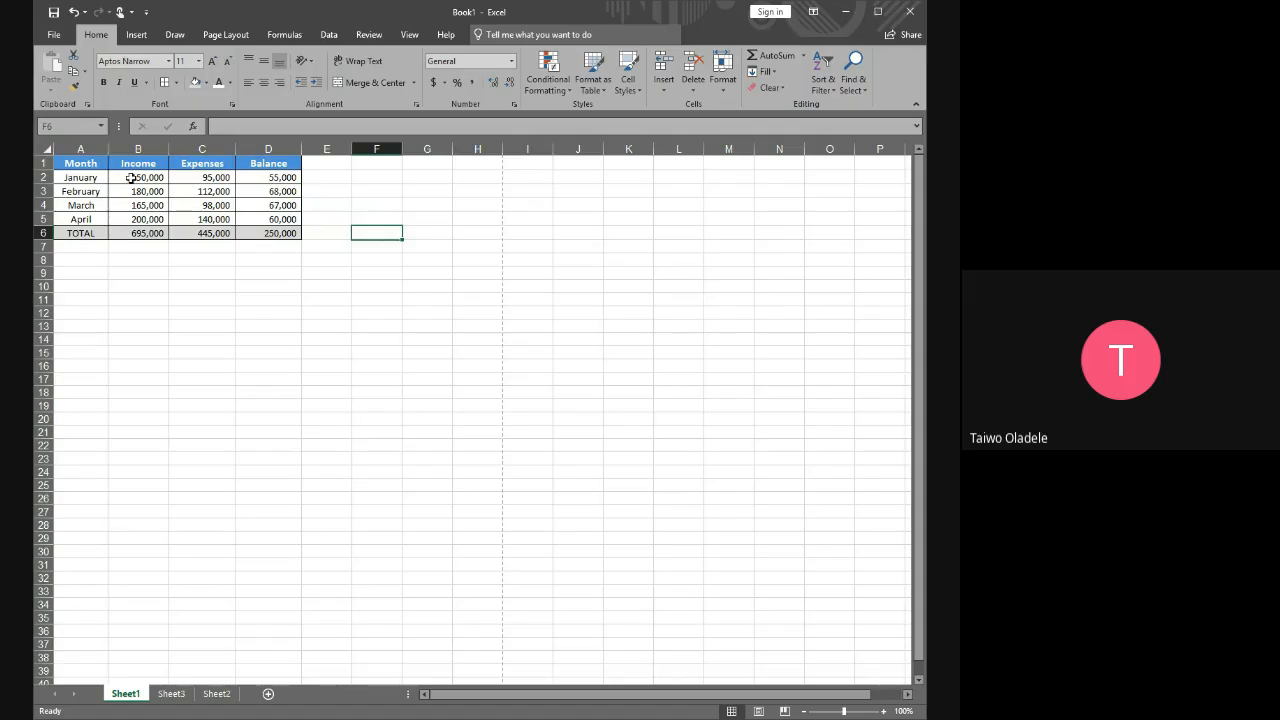
{"action": "left_click_drag", "start_coordinate": [75, 162], "coordinate": [268, 232]}
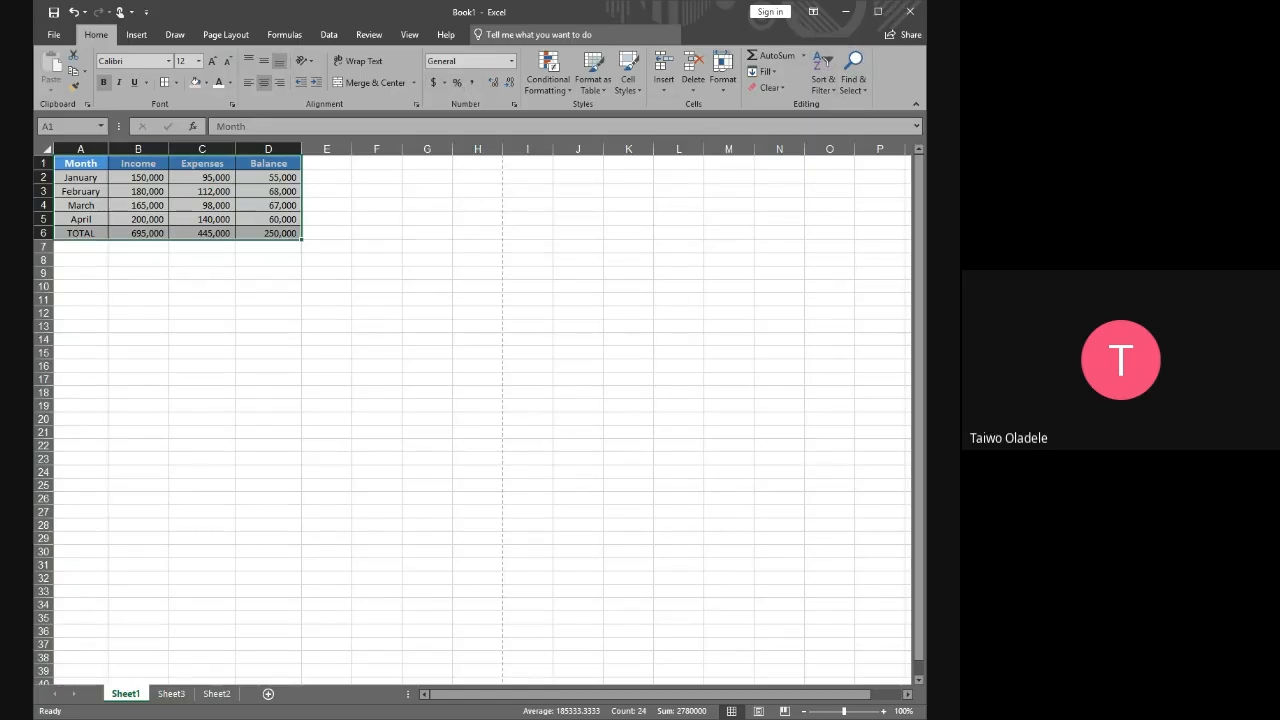
{"action": "left_click", "coordinate": [360, 286]}
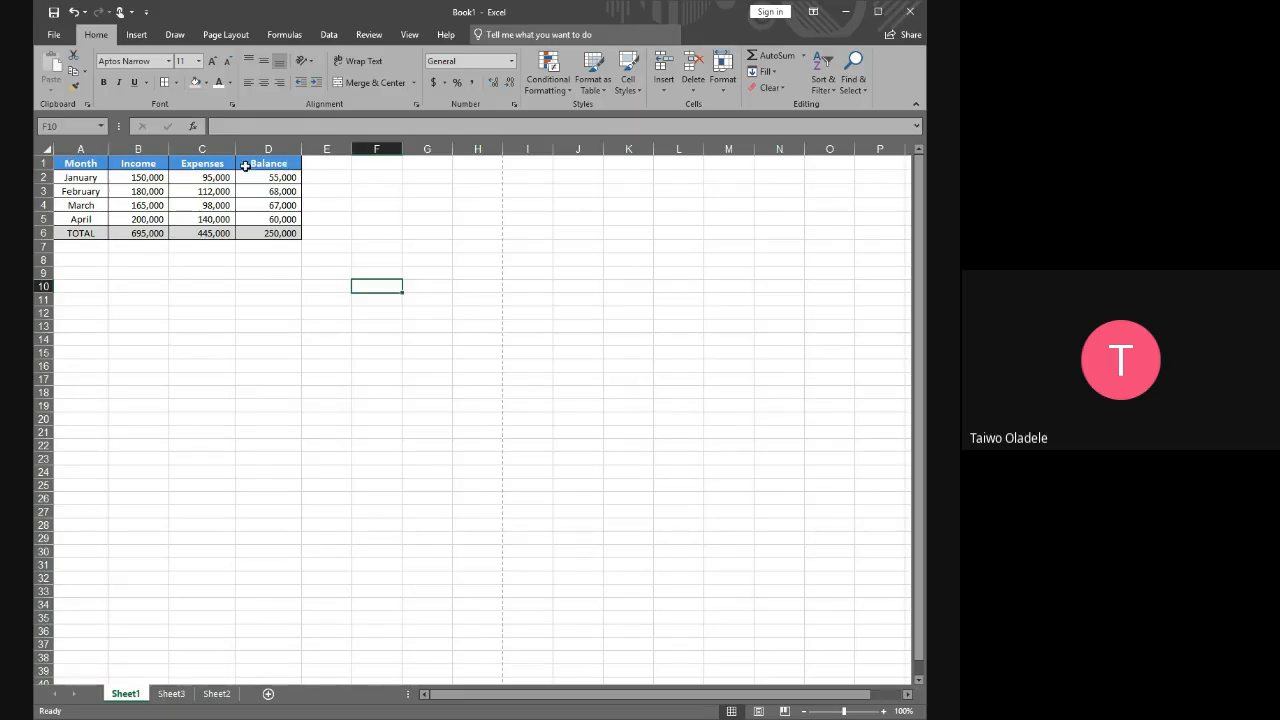
{"action": "left_click_drag", "start_coordinate": [60, 162], "coordinate": [272, 233]}
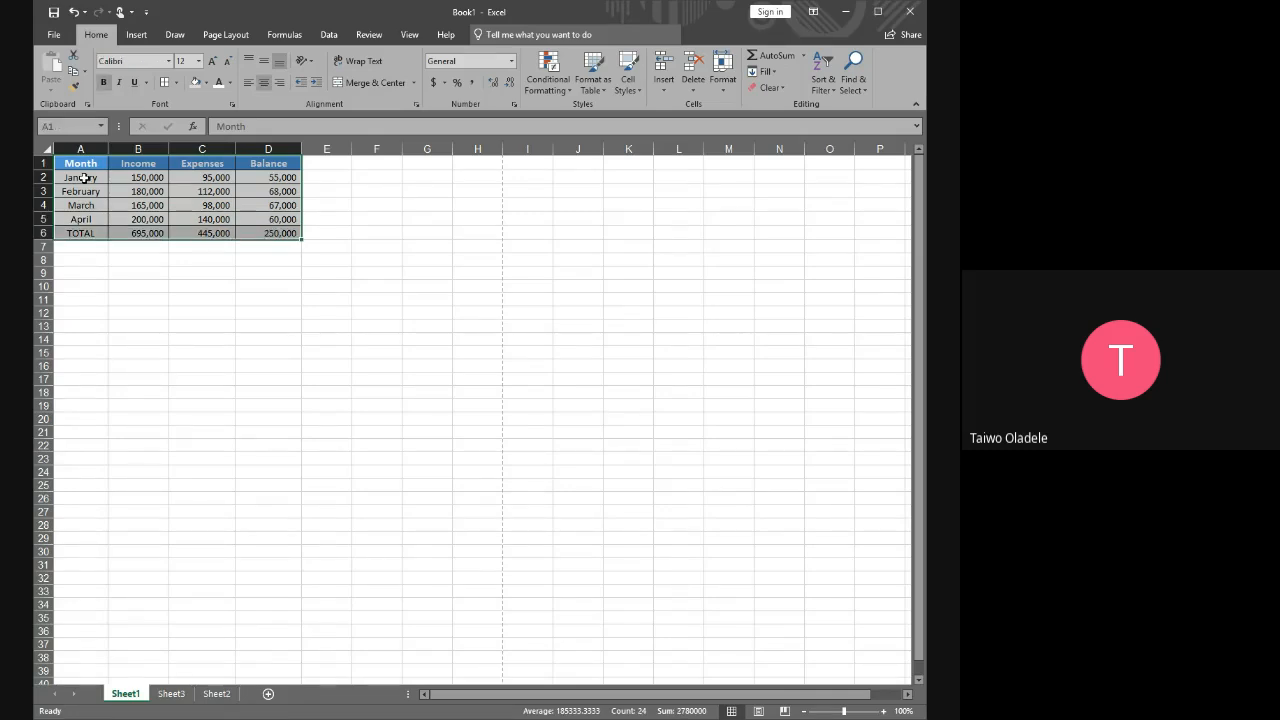
{"action": "left_click_drag", "start_coordinate": [70, 163], "coordinate": [285, 233]}
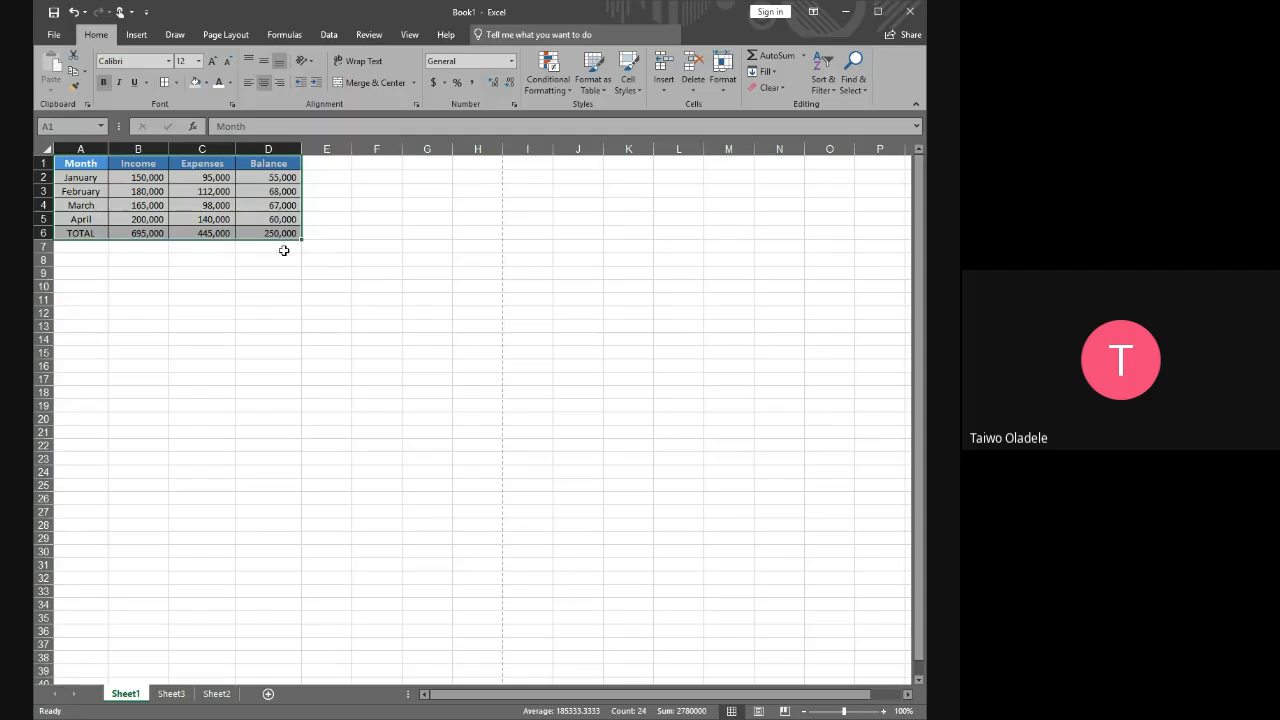
{"action": "left_click", "coordinate": [133, 265]}
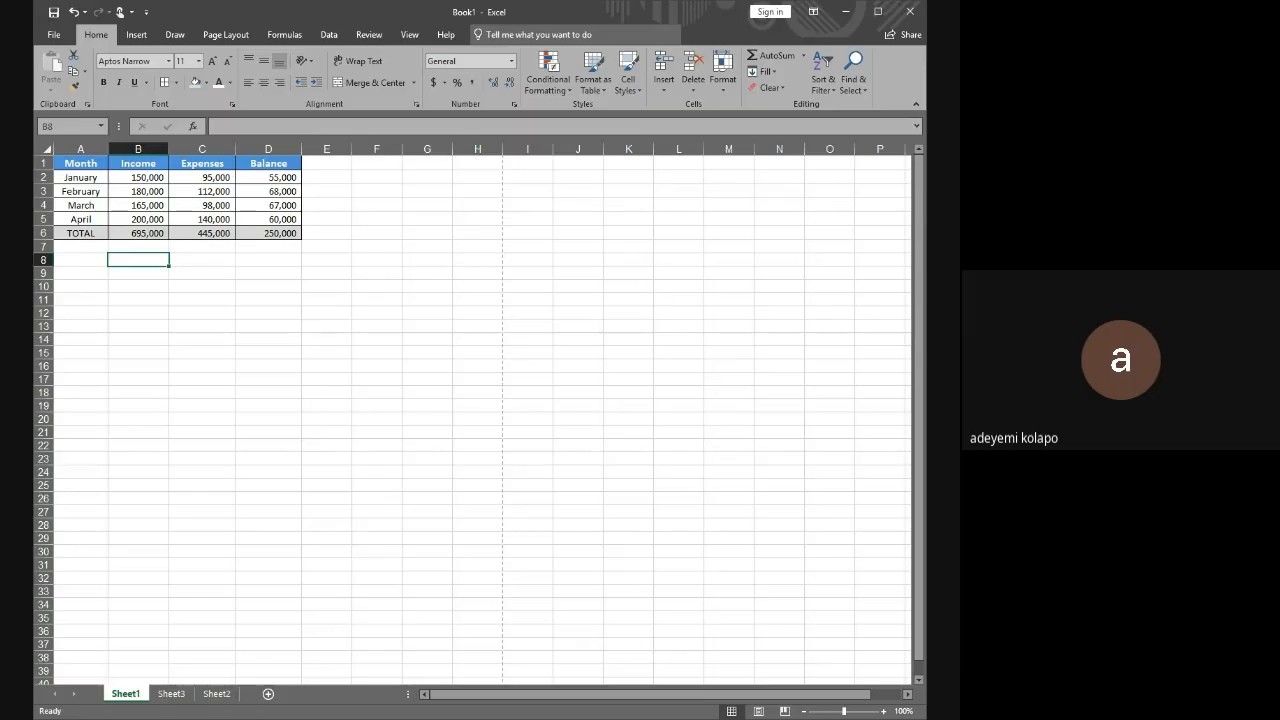
{"action": "left_click", "coordinate": [370, 172]}
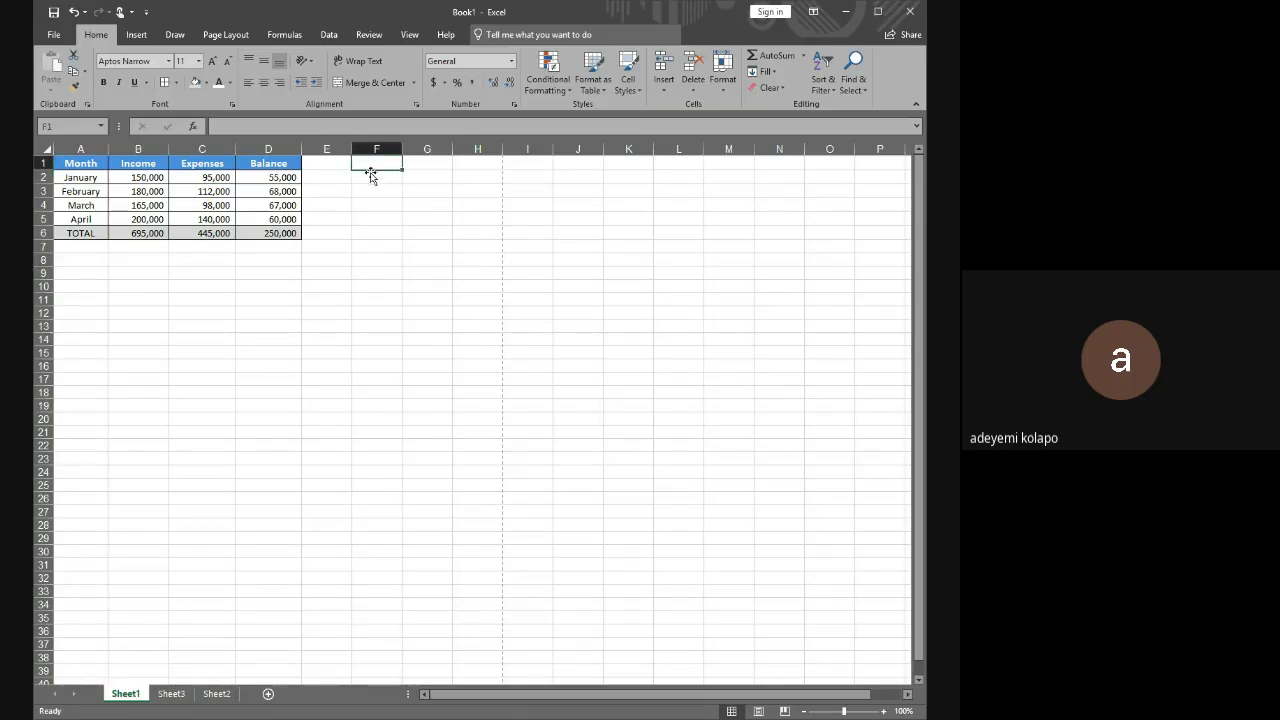
{"action": "left_click", "coordinate": [370, 177]}
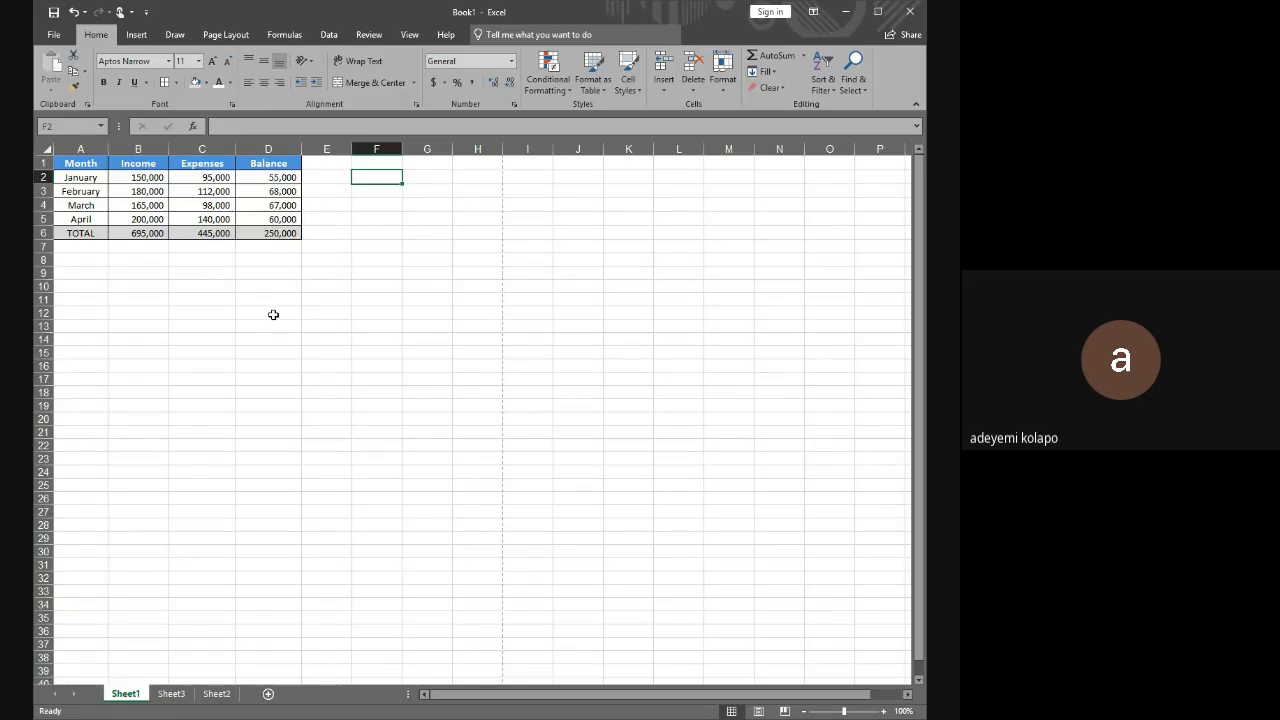
{"action": "left_click", "coordinate": [338, 193]}
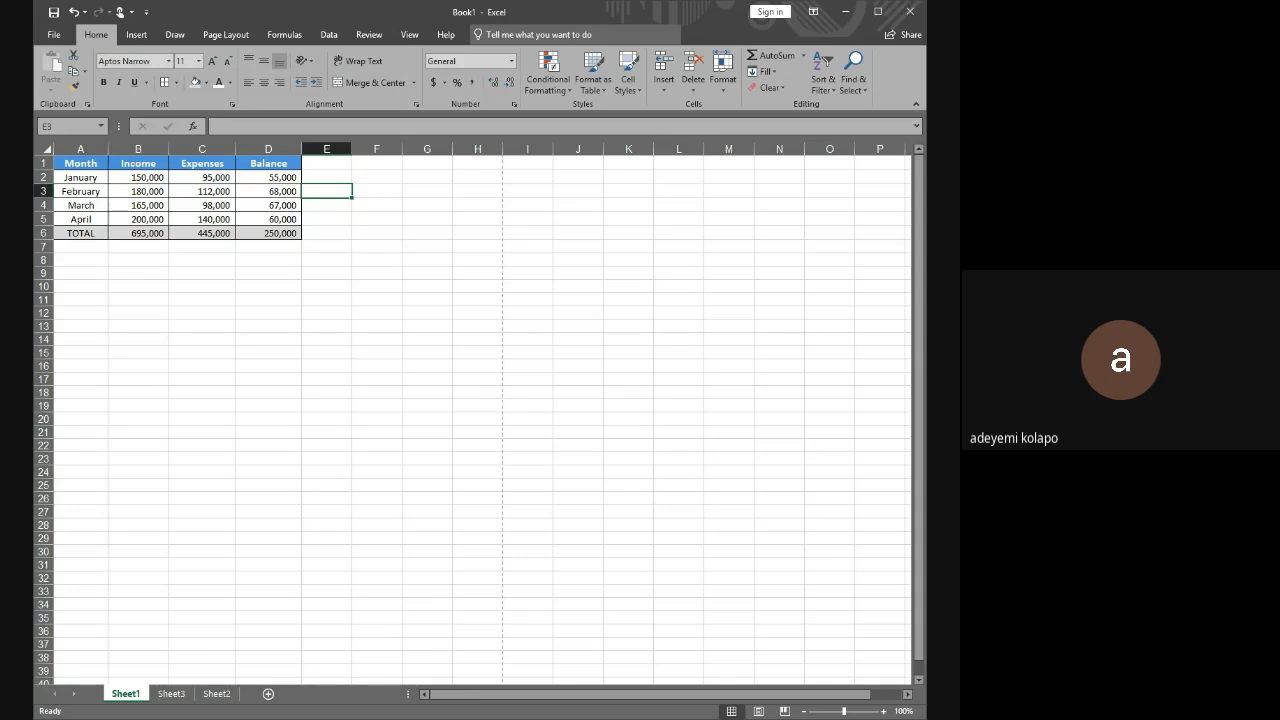
Review the lesson outline on Sheet2 down to the assignment entry, and return to the table on Sheet1
{"action": "key", "text": "alt+Tab"}
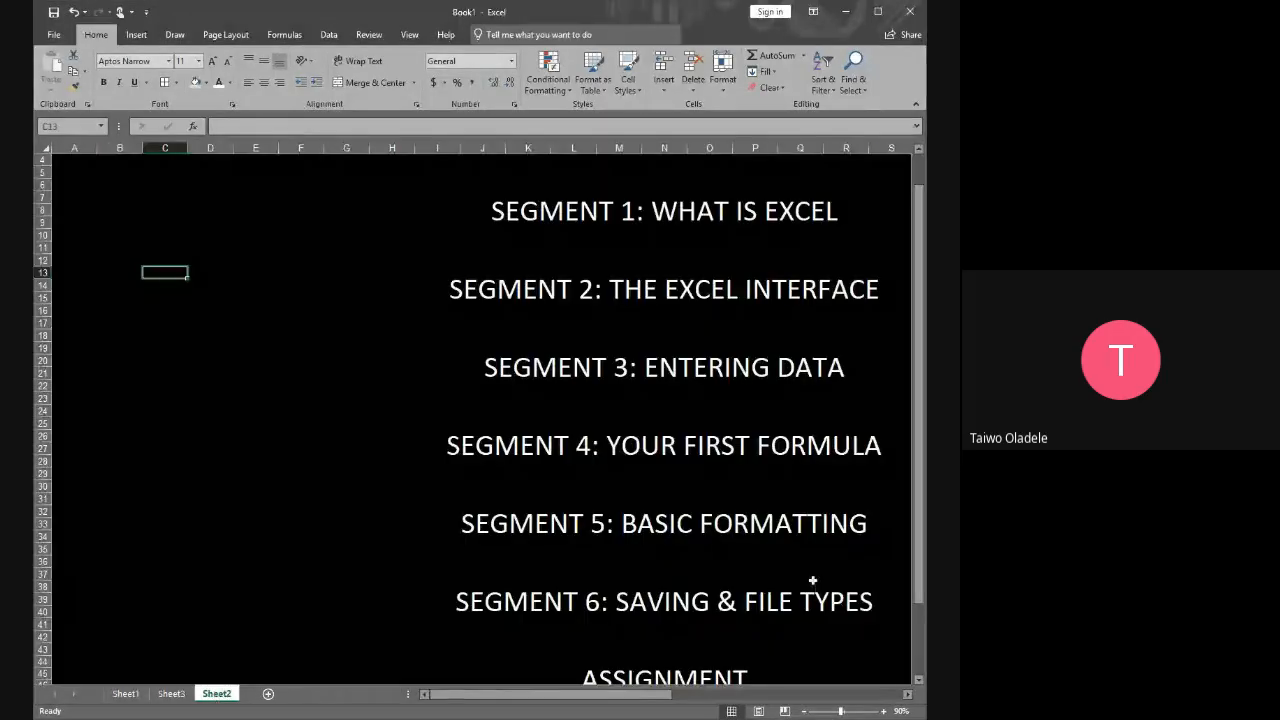
{"action": "scroll", "coordinate": [740, 570], "scroll_direction": "down", "scroll_amount": 2}
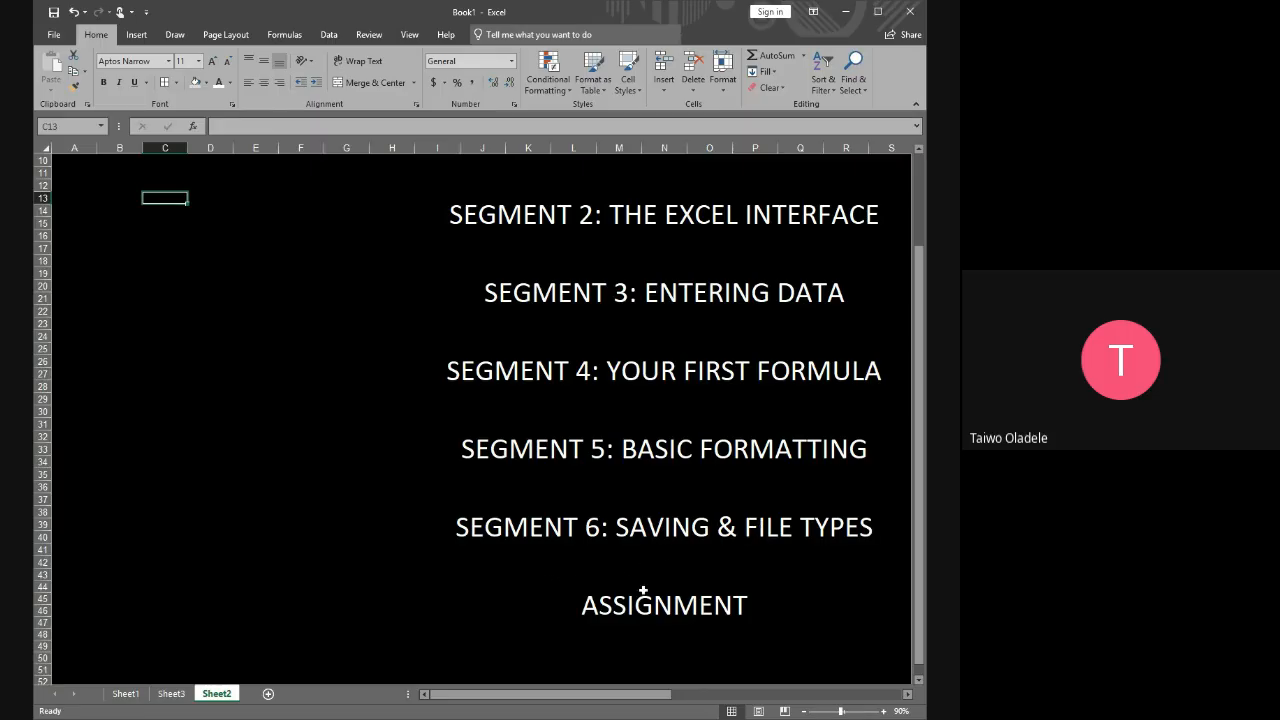
{"action": "left_click", "coordinate": [127, 695]}
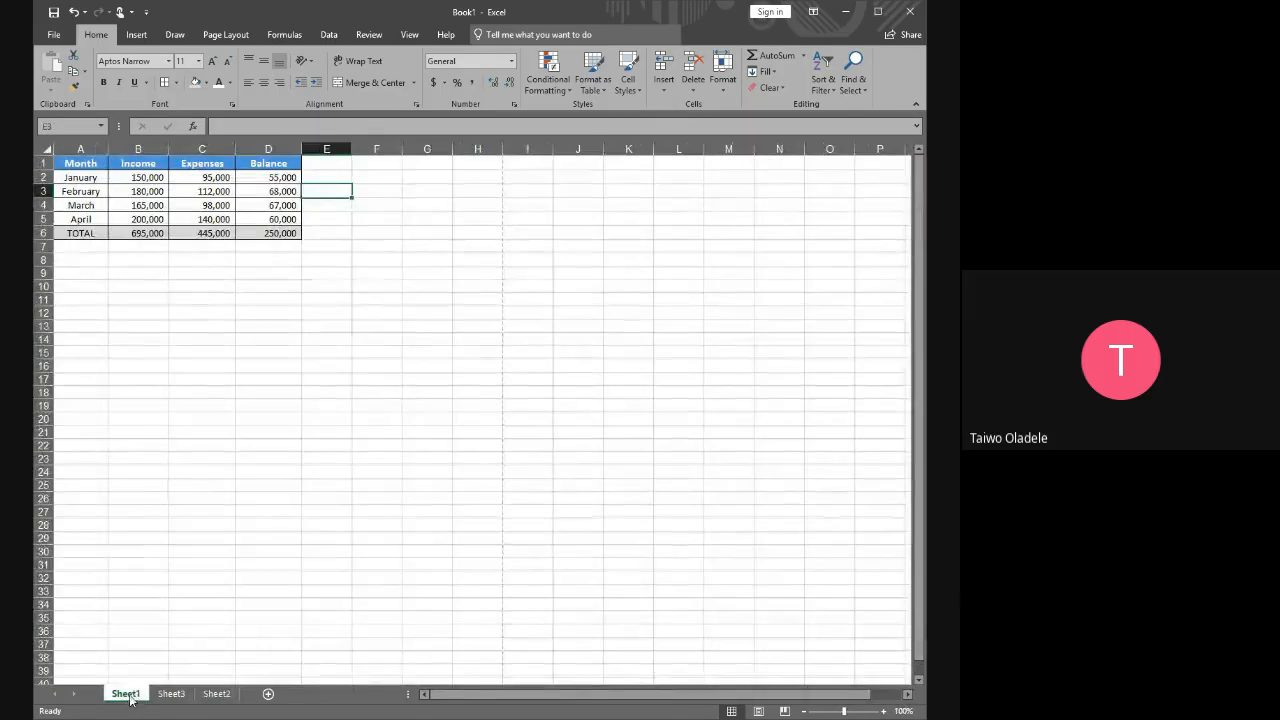
{"action": "left_click", "coordinate": [143, 272]}
{"action": "left_click", "coordinate": [90, 247]}
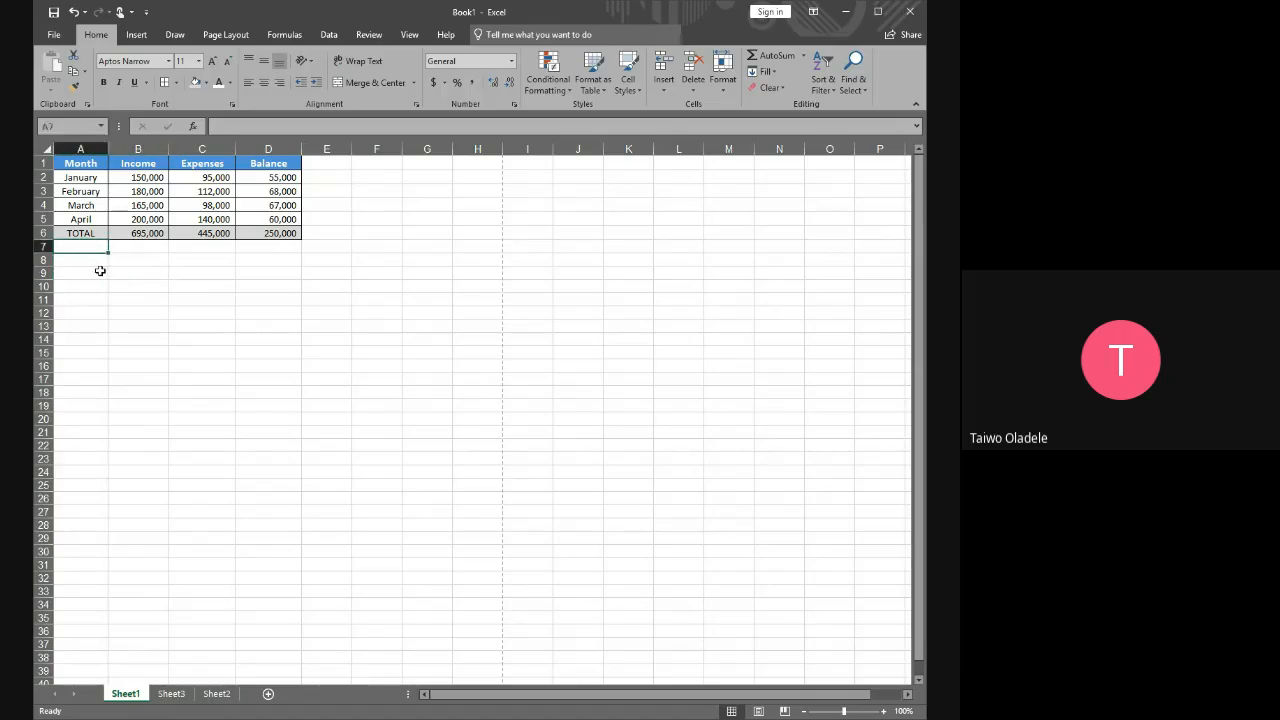
{"action": "left_click", "coordinate": [76, 260]}
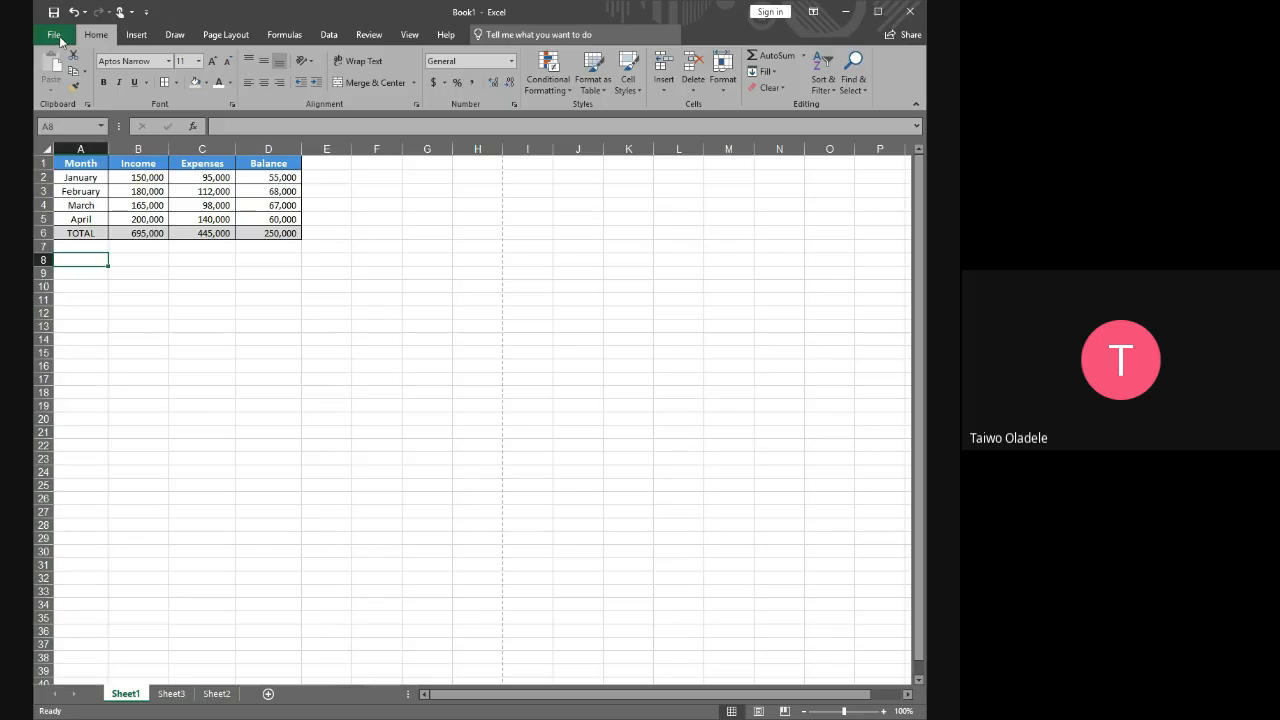
Save a copy of the workbook under the name Excel Class Practice 1 through Save As
{"action": "left_click", "coordinate": [55, 36]}
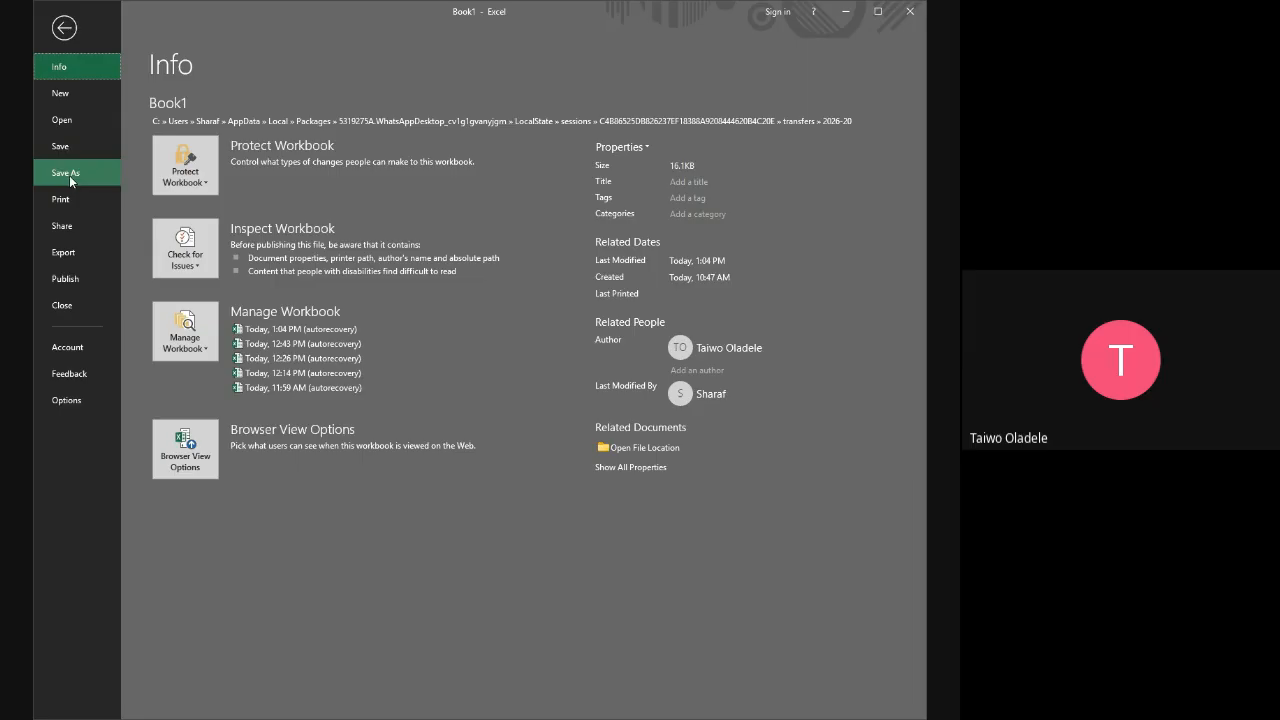
{"action": "left_click", "coordinate": [69, 175]}
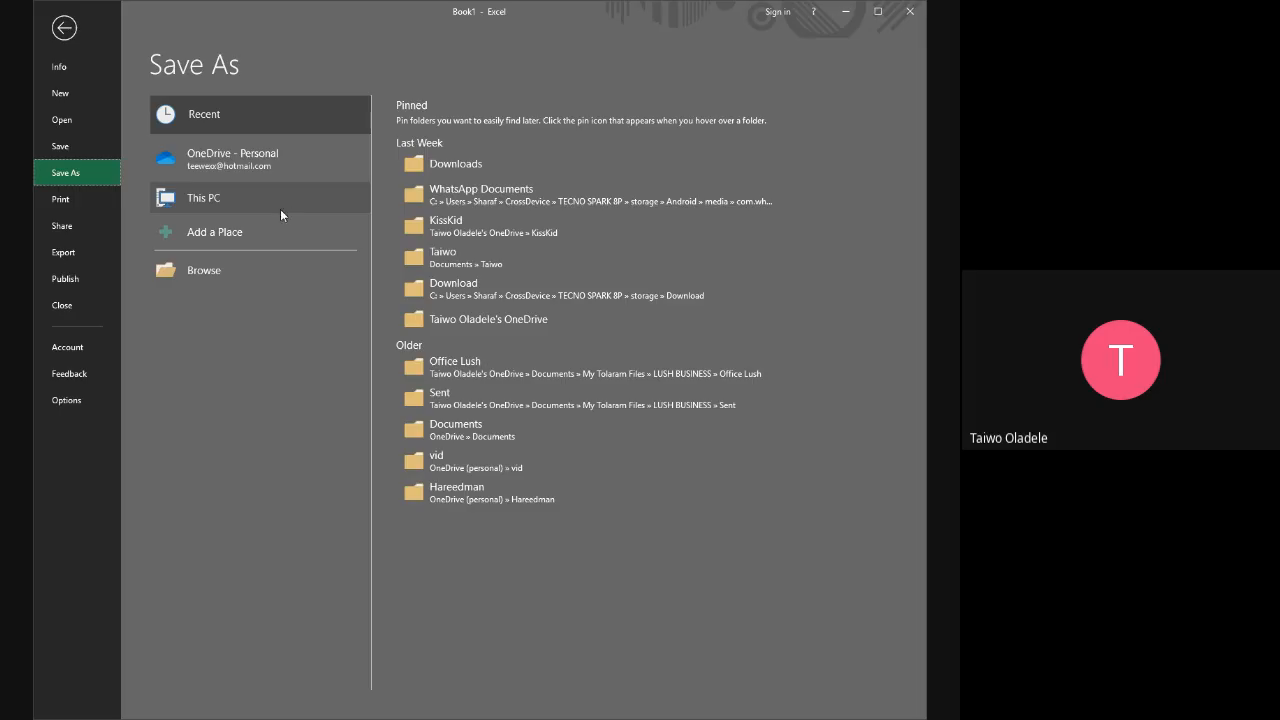
{"action": "left_click", "coordinate": [209, 271]}
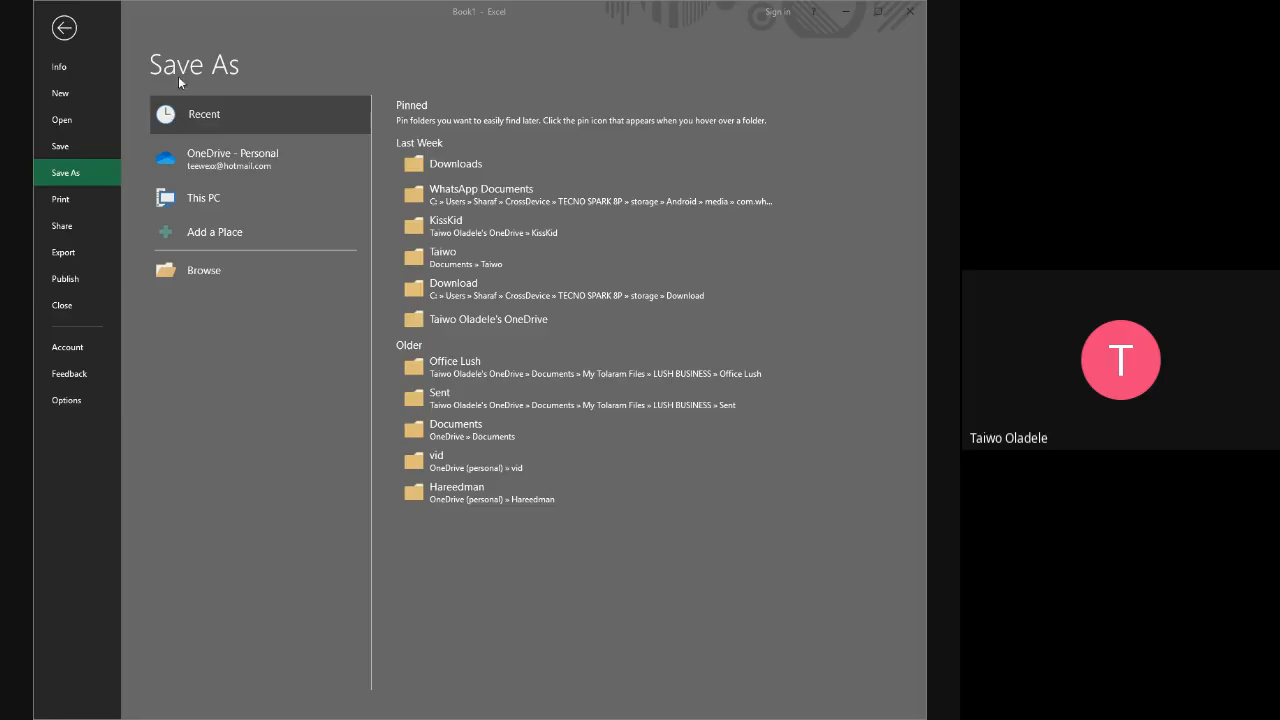
{"action": "left_click", "coordinate": [593, 375]}
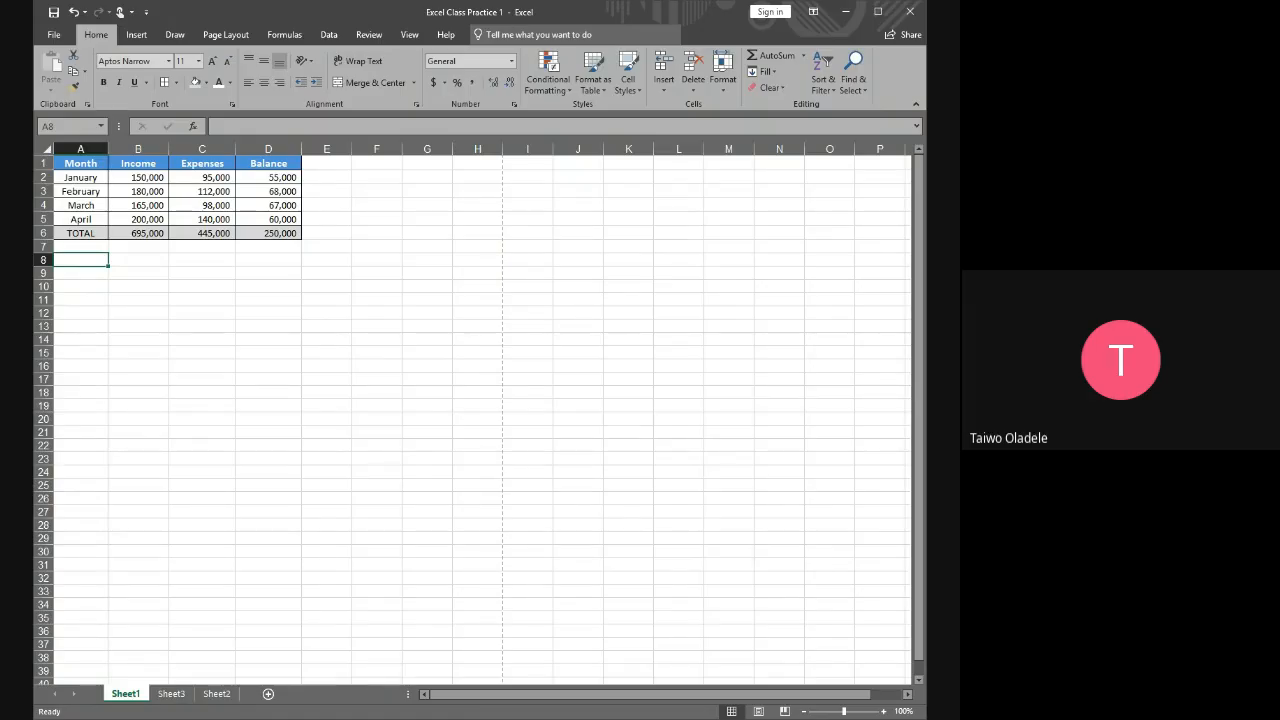
{"action": "left_click", "coordinate": [158, 265]}
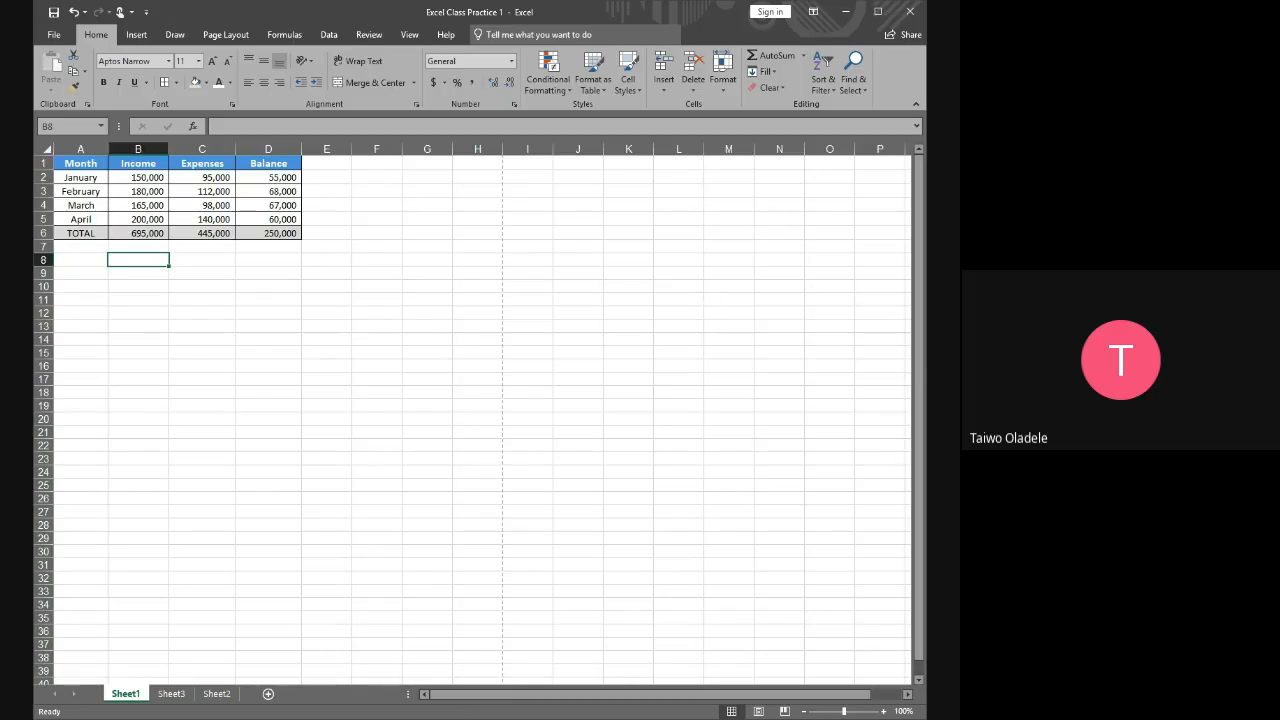
{"action": "left_click", "coordinate": [90, 262]}
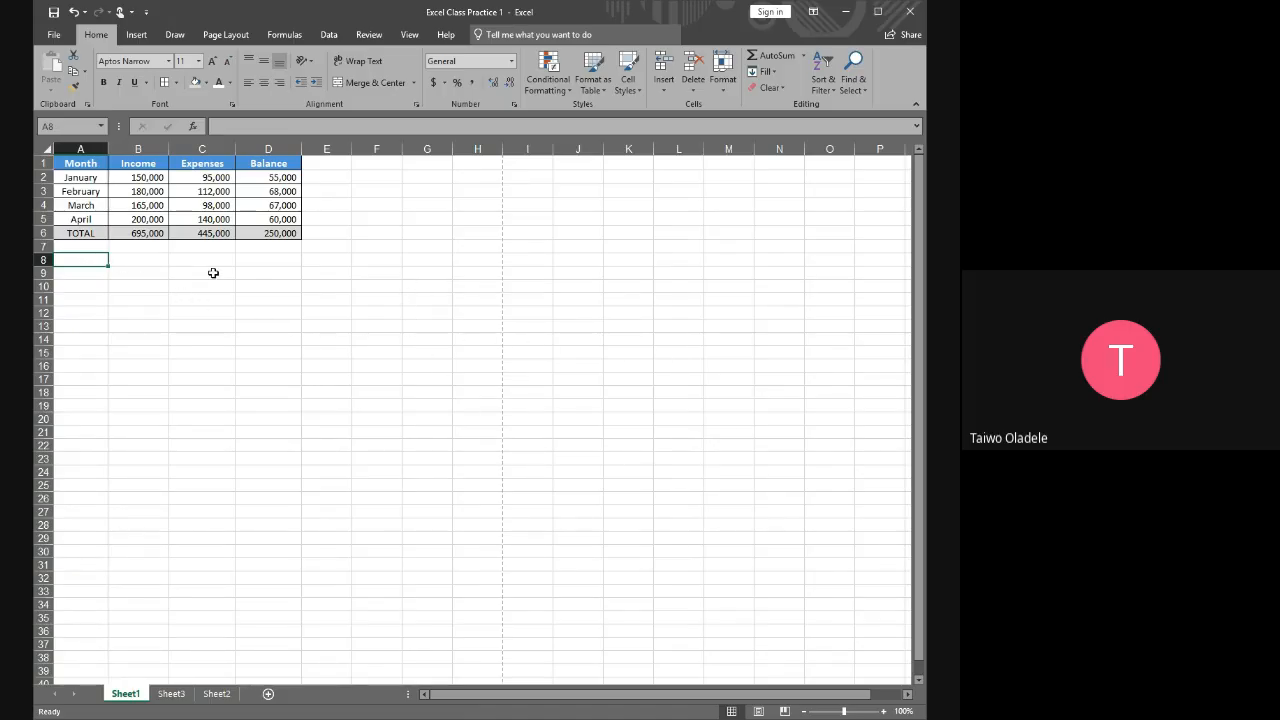
{"action": "left_click_drag", "start_coordinate": [125, 260], "coordinate": [243, 305]}
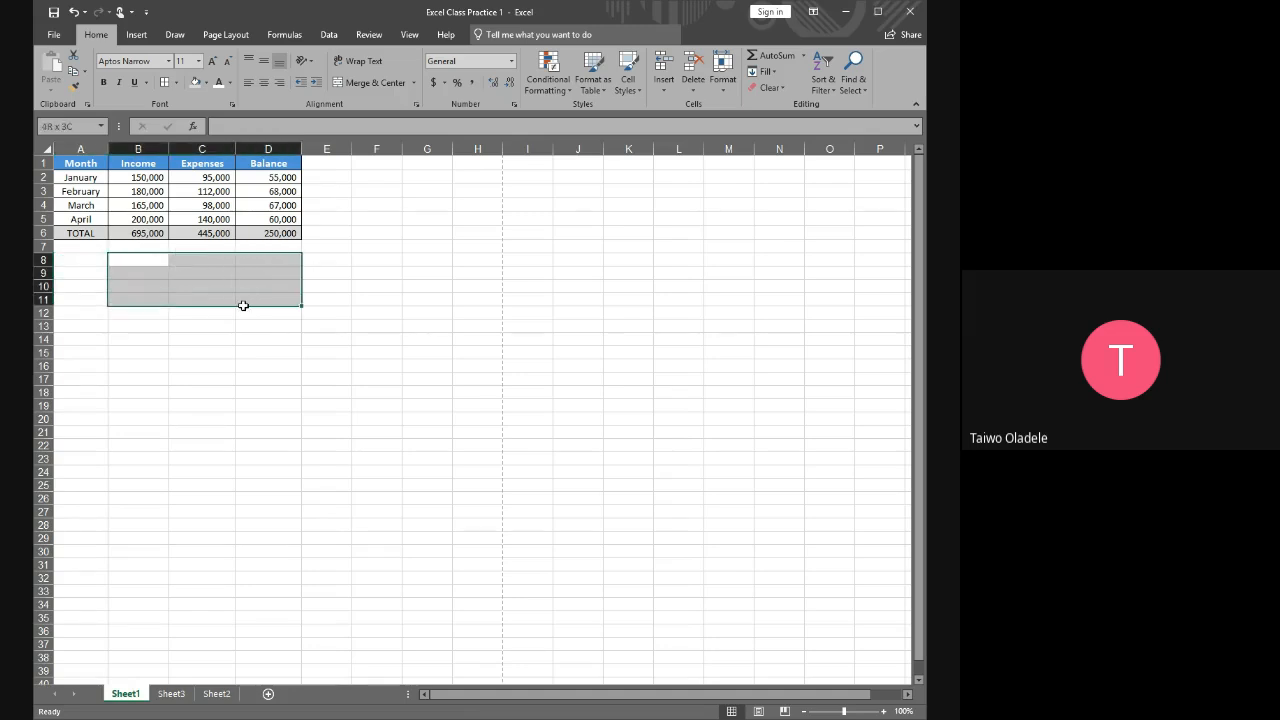
{"action": "left_click", "coordinate": [324, 300]}
{"action": "left_click_drag", "start_coordinate": [86, 259], "coordinate": [270, 328]}
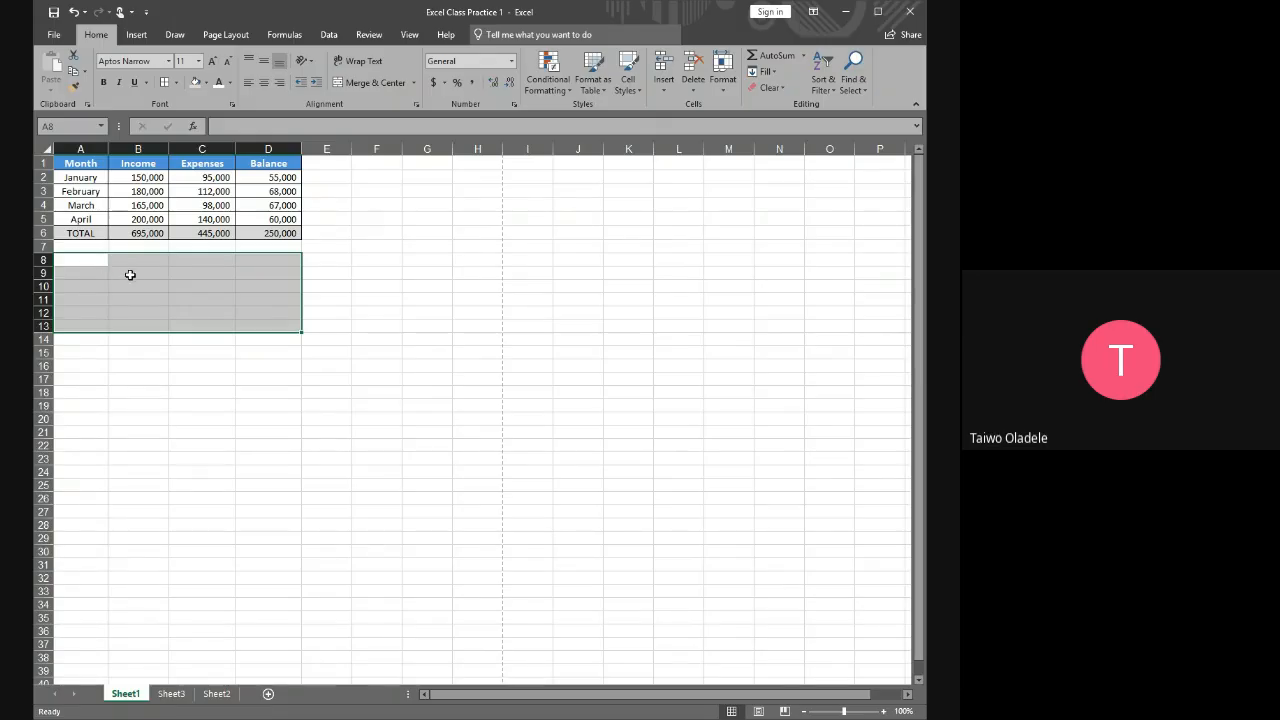
{"action": "left_click", "coordinate": [128, 263]}
{"action": "left_click_drag", "start_coordinate": [102, 258], "coordinate": [267, 322]}
{"action": "left_click_drag", "start_coordinate": [77, 339], "coordinate": [279, 259]}
{"action": "left_click", "coordinate": [331, 248]}
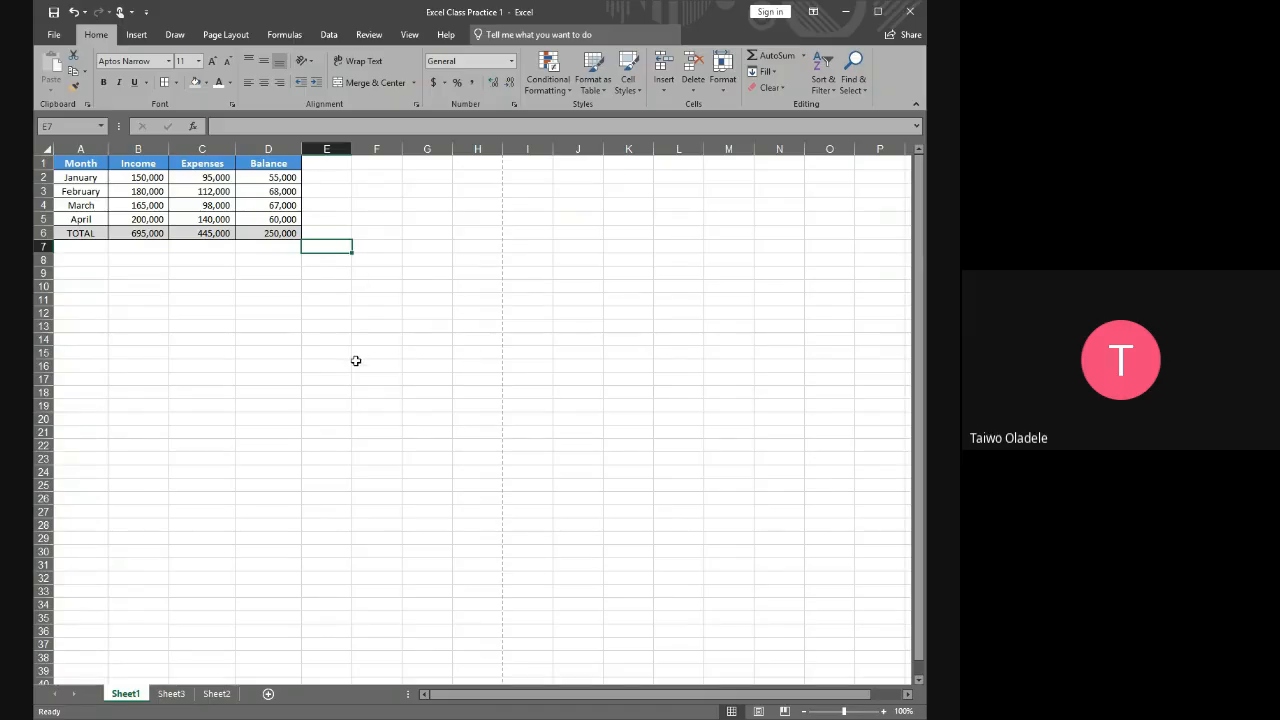
{"action": "scroll", "coordinate": [360, 356], "scroll_direction": "down", "scroll_amount": 2}
{"action": "scroll", "coordinate": [365, 345], "scroll_direction": "up", "scroll_amount": 2}
{"action": "left_click_drag", "start_coordinate": [78, 247], "coordinate": [286, 331]}
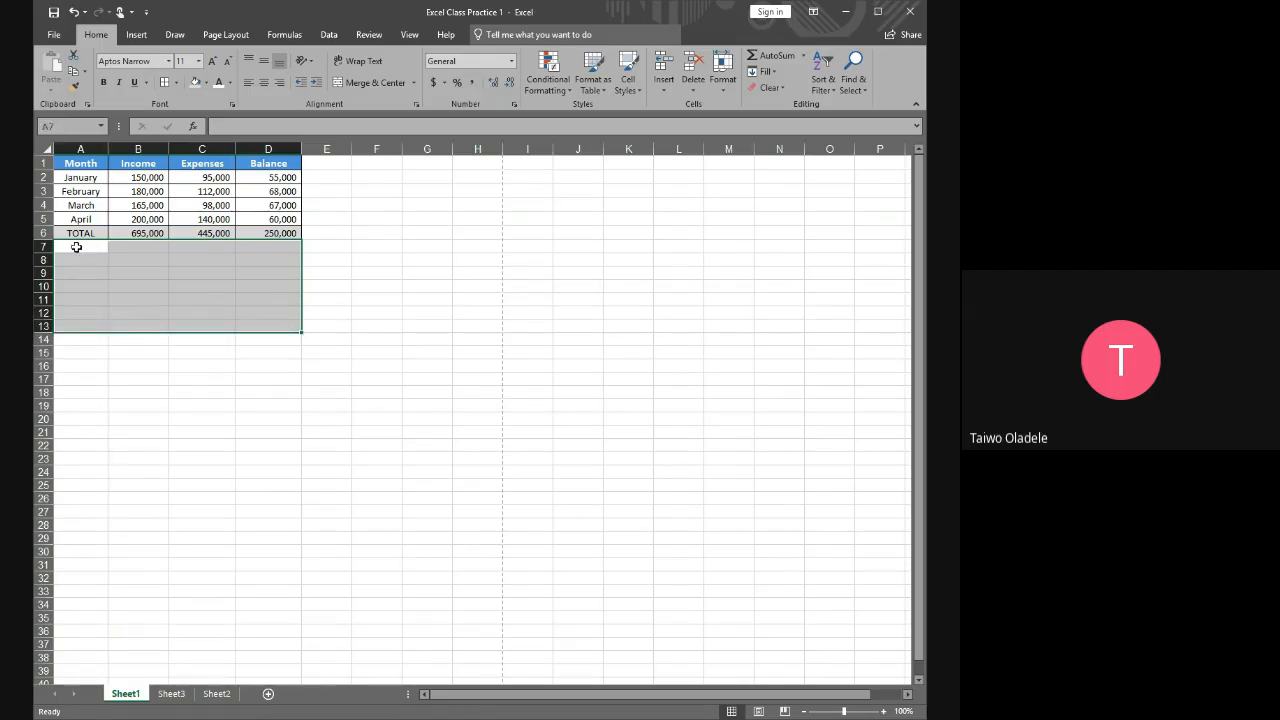
{"action": "left_click_drag", "start_coordinate": [76, 246], "coordinate": [297, 346]}
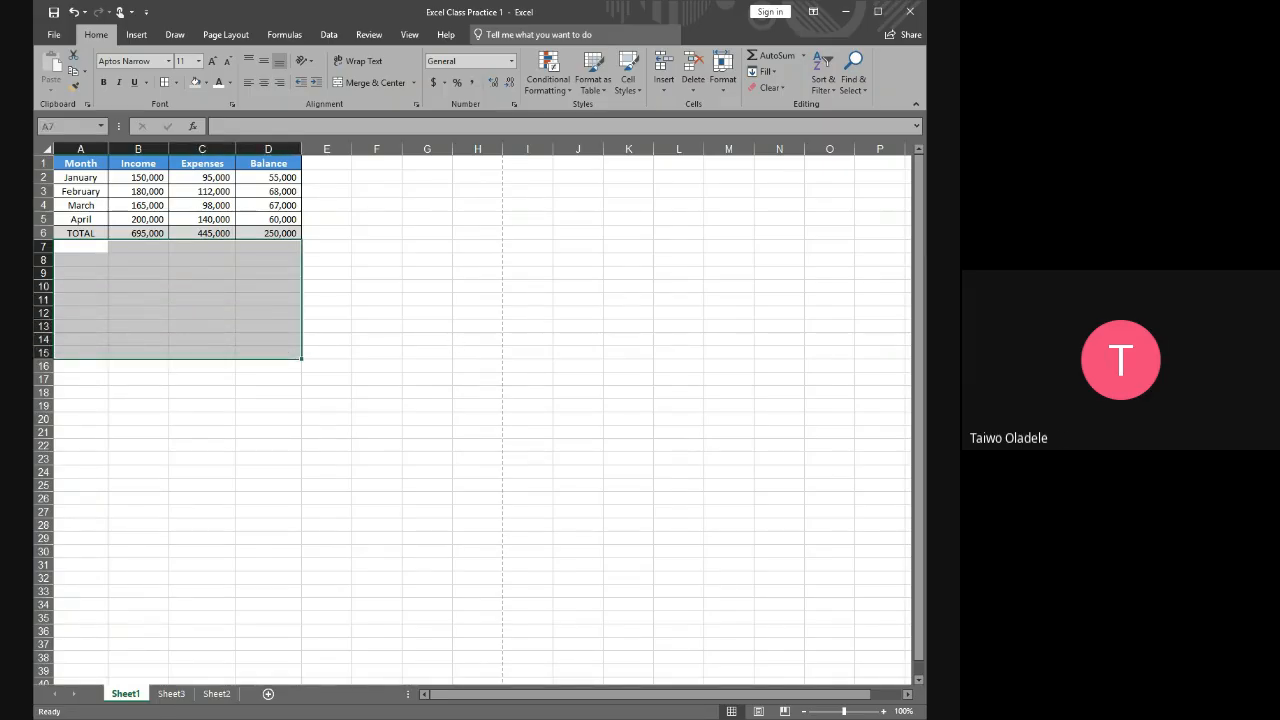
{"action": "key", "text": "alt+Tab"}
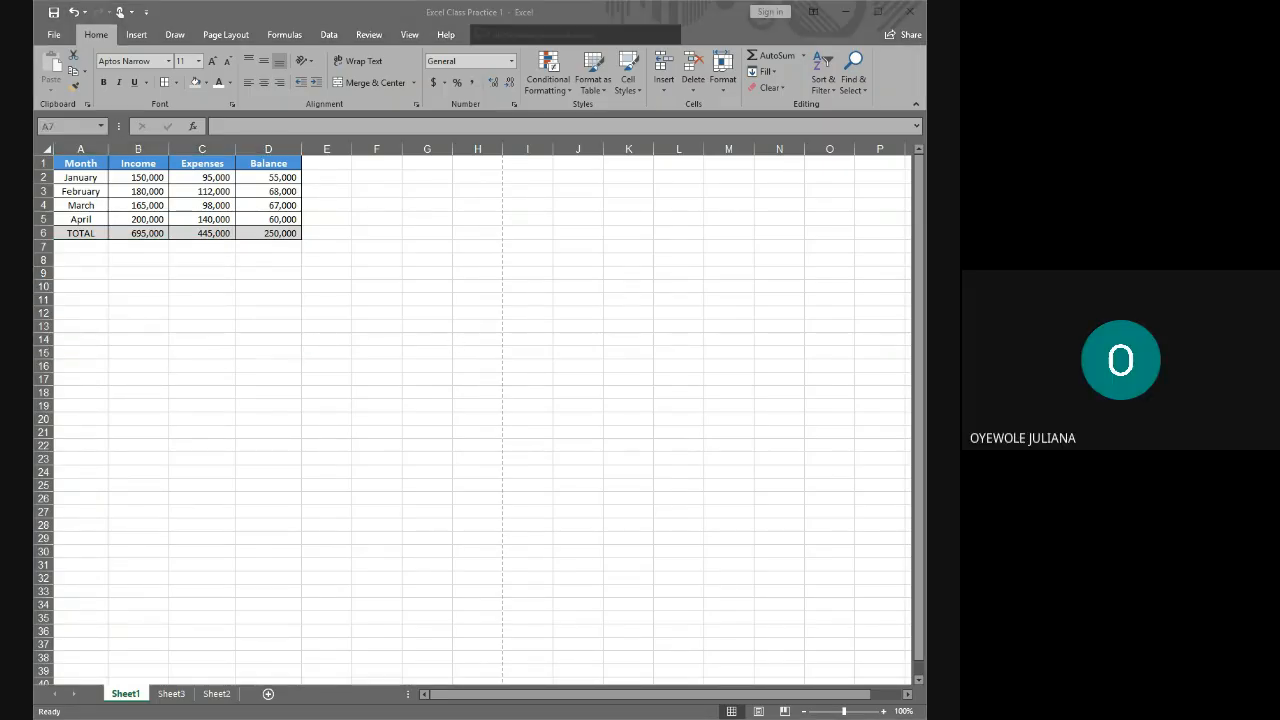